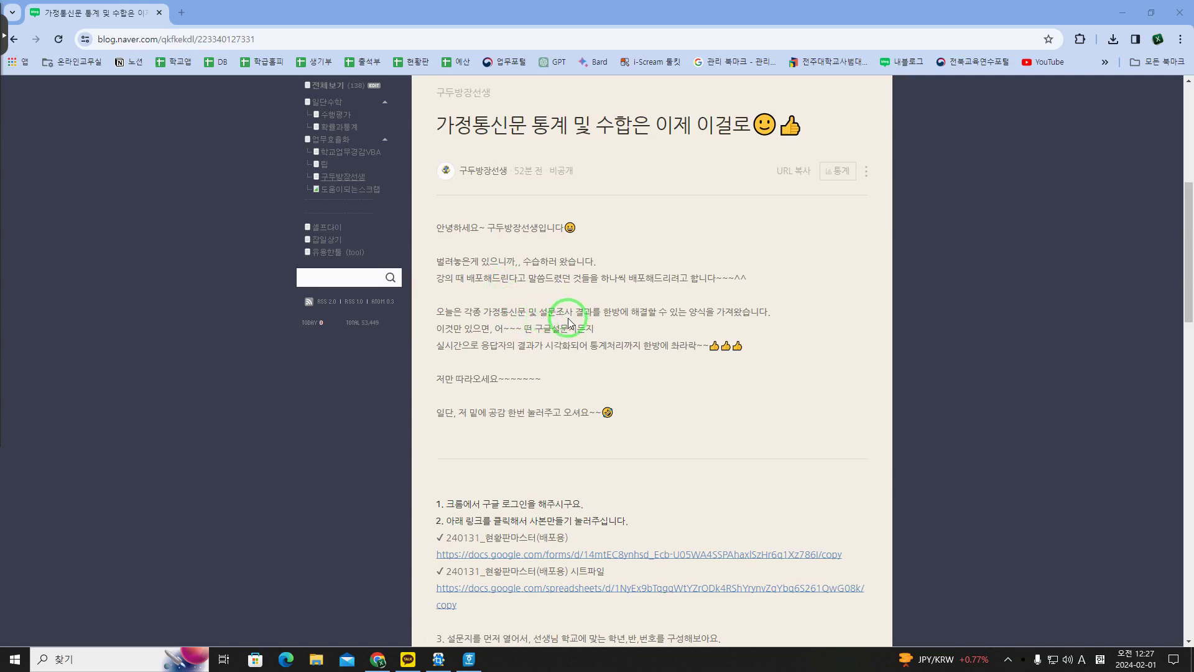
pyautogui.scroll(-2, 601, 311)
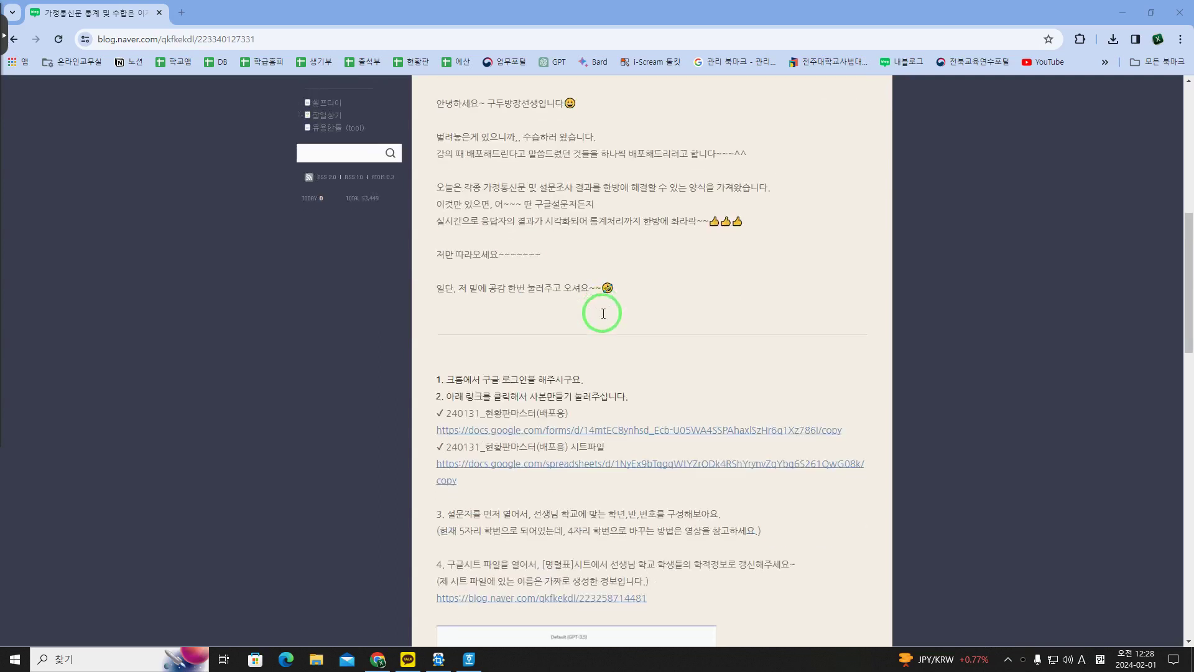
pyautogui.scroll(2, 602, 308)
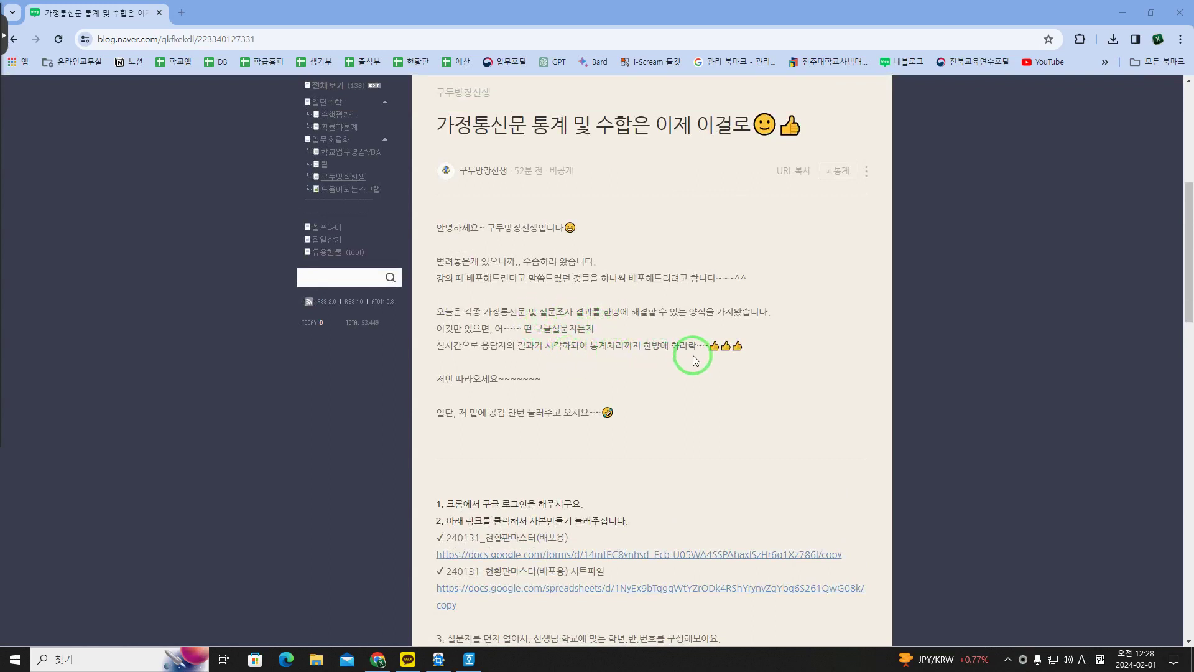
pyautogui.scroll(-2, 684, 351)
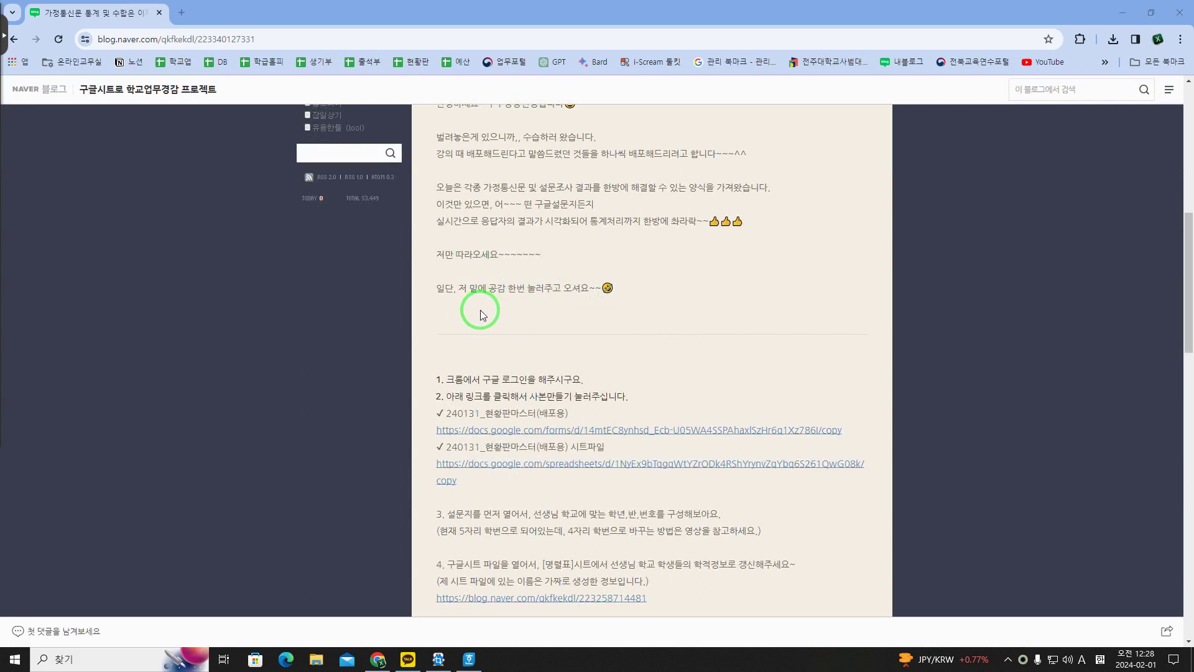
pyautogui.scroll(-1, 482, 315)
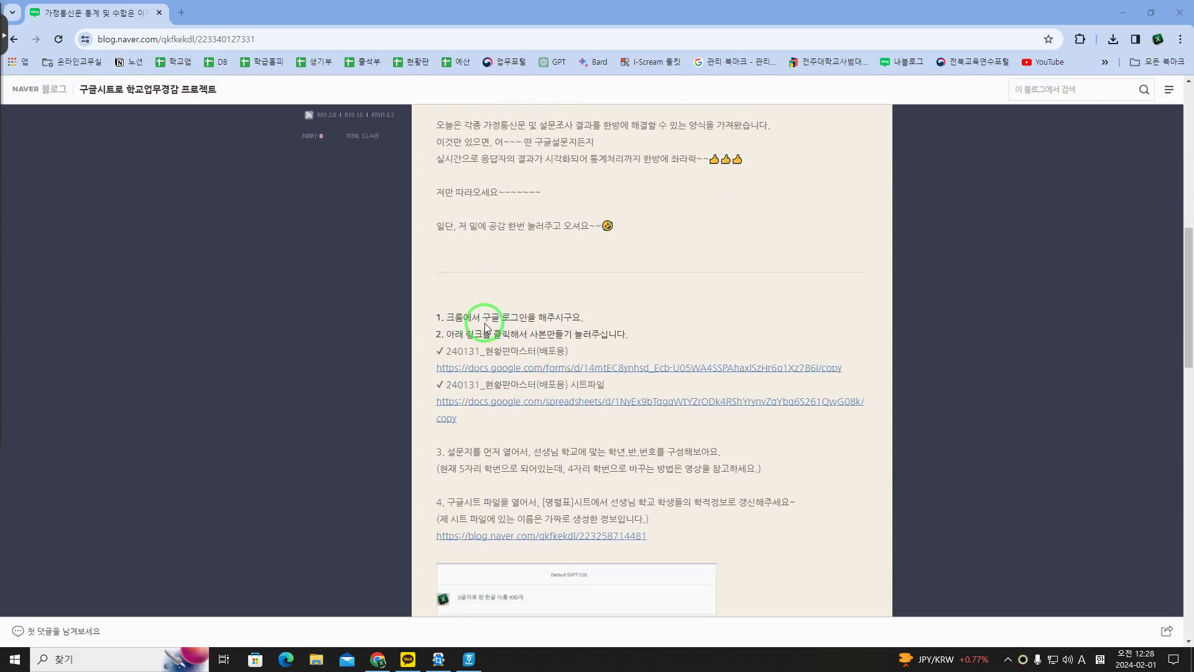
# Restore the blog's browser window to a smaller size and close the screen-capture editor behind it
pyautogui.doubleClick(381, 8)
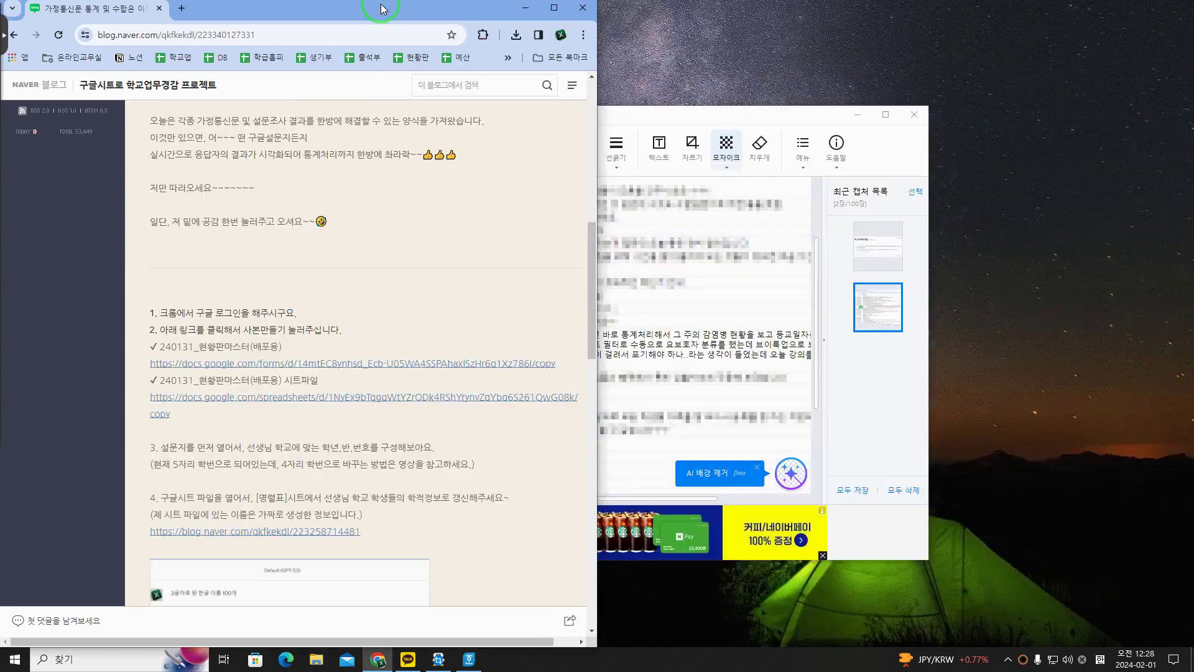
pyautogui.click(913, 115)
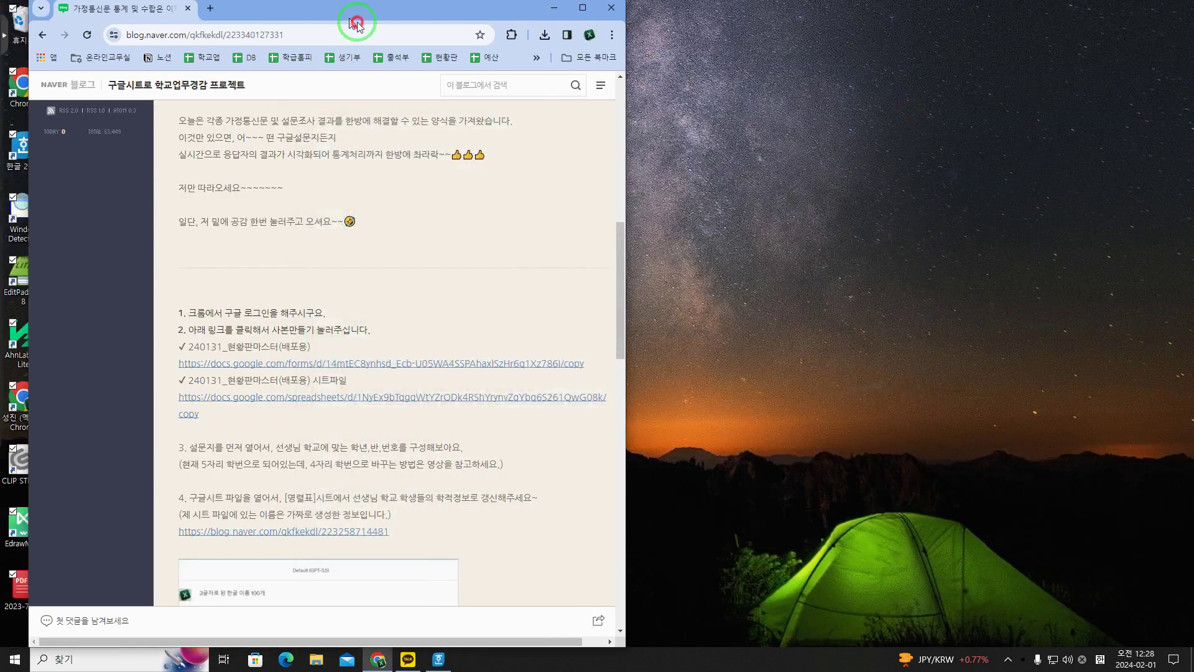
pyautogui.moveTo(319, 8); pyautogui.dragTo(456, 81)
# Open the Chrome profile picker and tile it beside the blog window, narrowing the blog window to about 40% of the screen
pyautogui.doubleClick(23, 83)
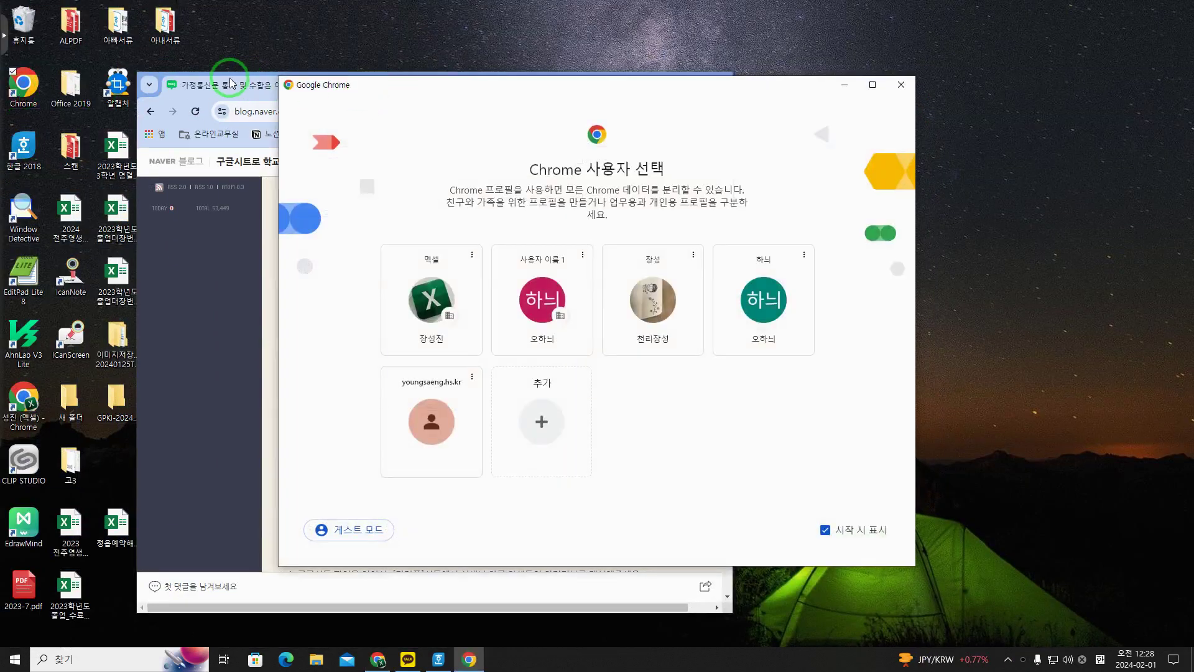
pyautogui.moveTo(227, 81); pyautogui.dragTo(179, 38)
pyautogui.press('super+Left')
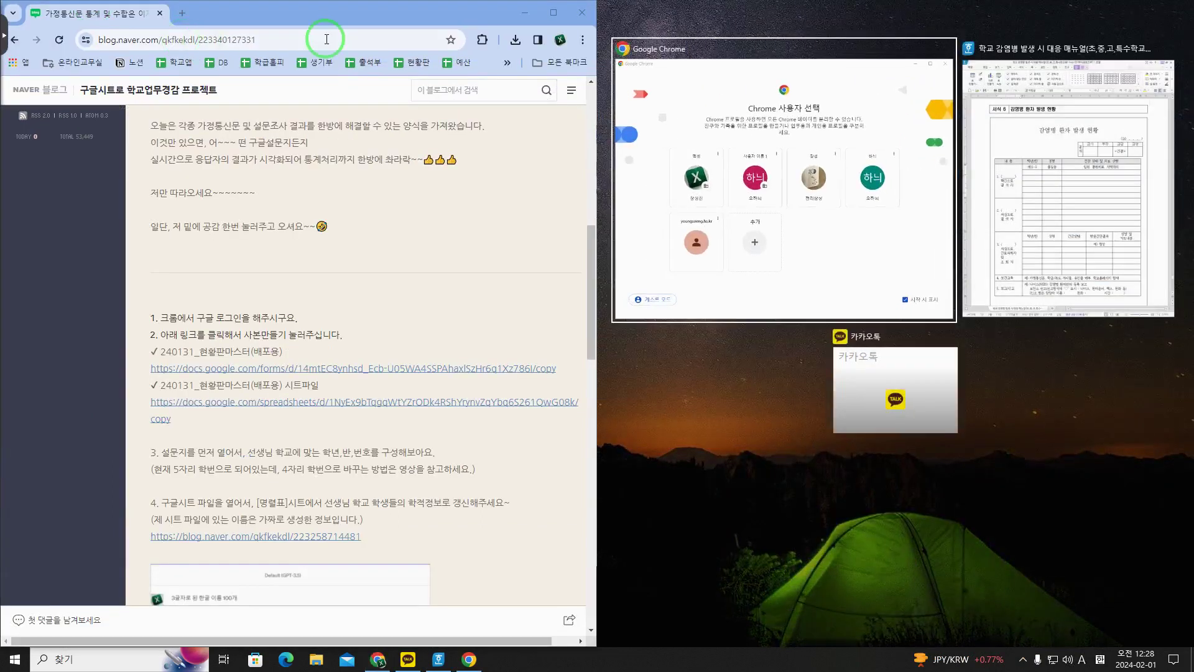
pyautogui.click(689, 136)
pyautogui.moveTo(596, 225); pyautogui.dragTo(434, 247)
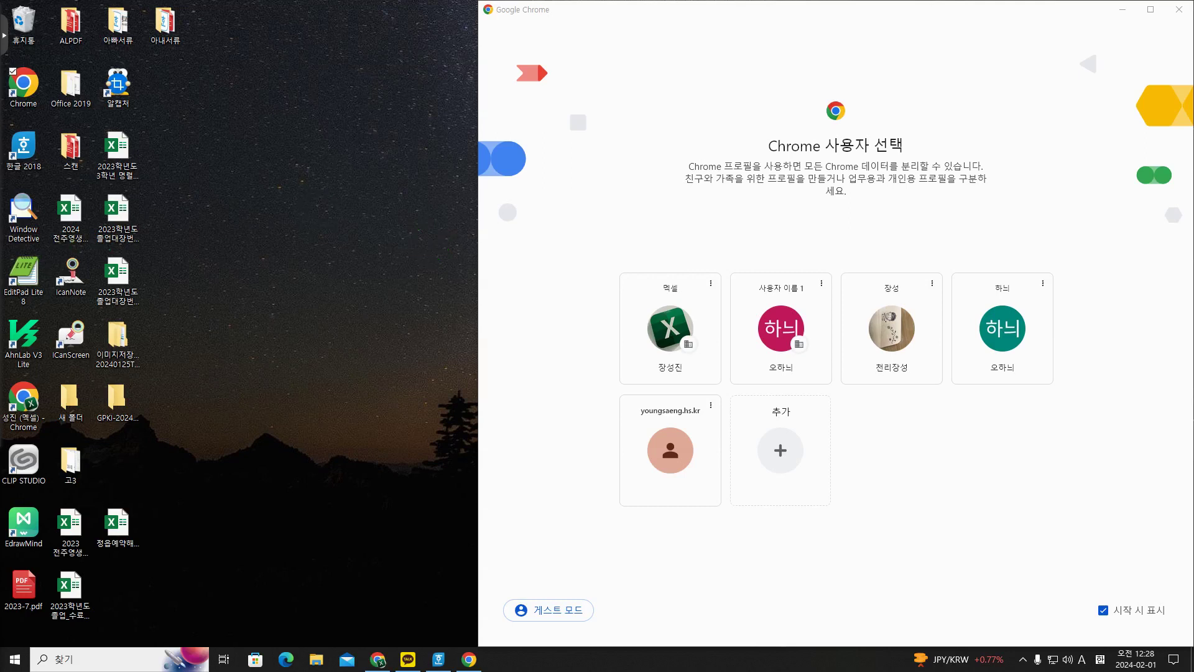
pyautogui.click(377, 659)
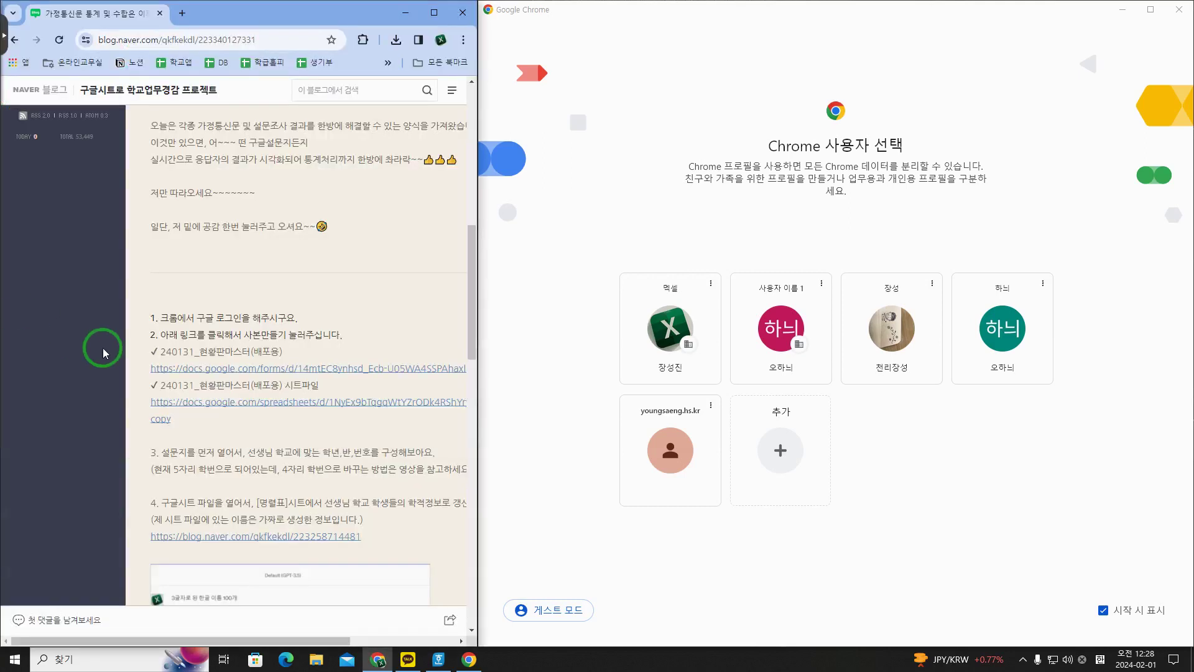
# Open a browser window with the third Chrome profile and tile it next to the blog window
pyautogui.click(914, 326)
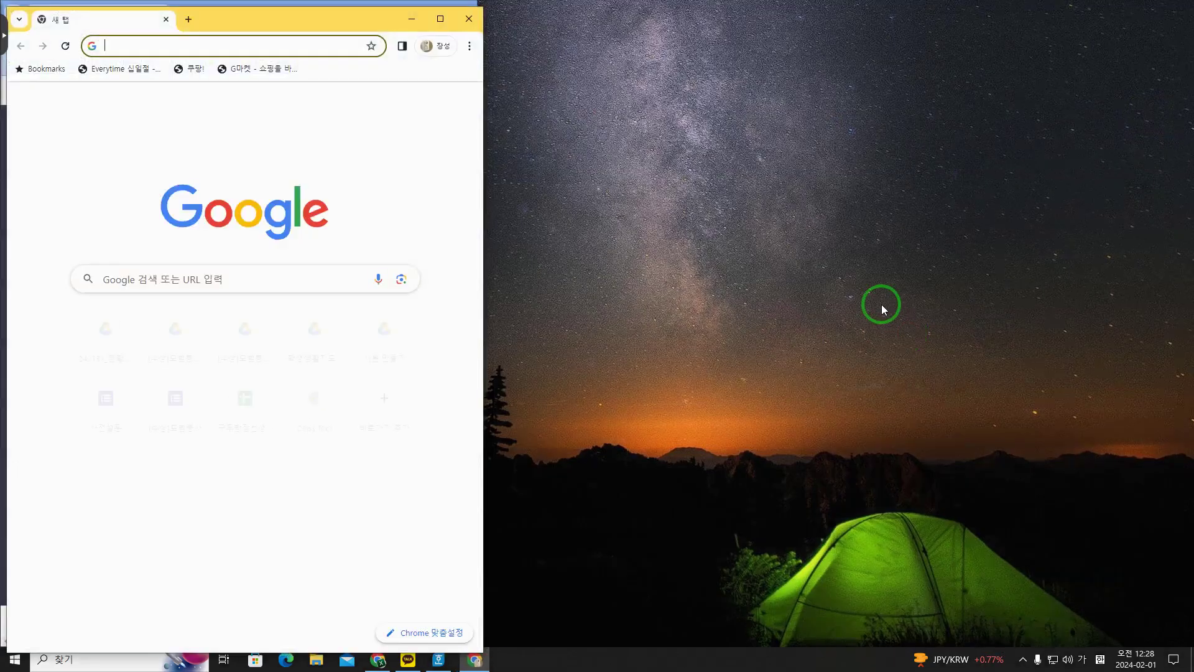
pyautogui.moveTo(303, 18); pyautogui.dragTo(420, 21)
pyautogui.press('super+Right')
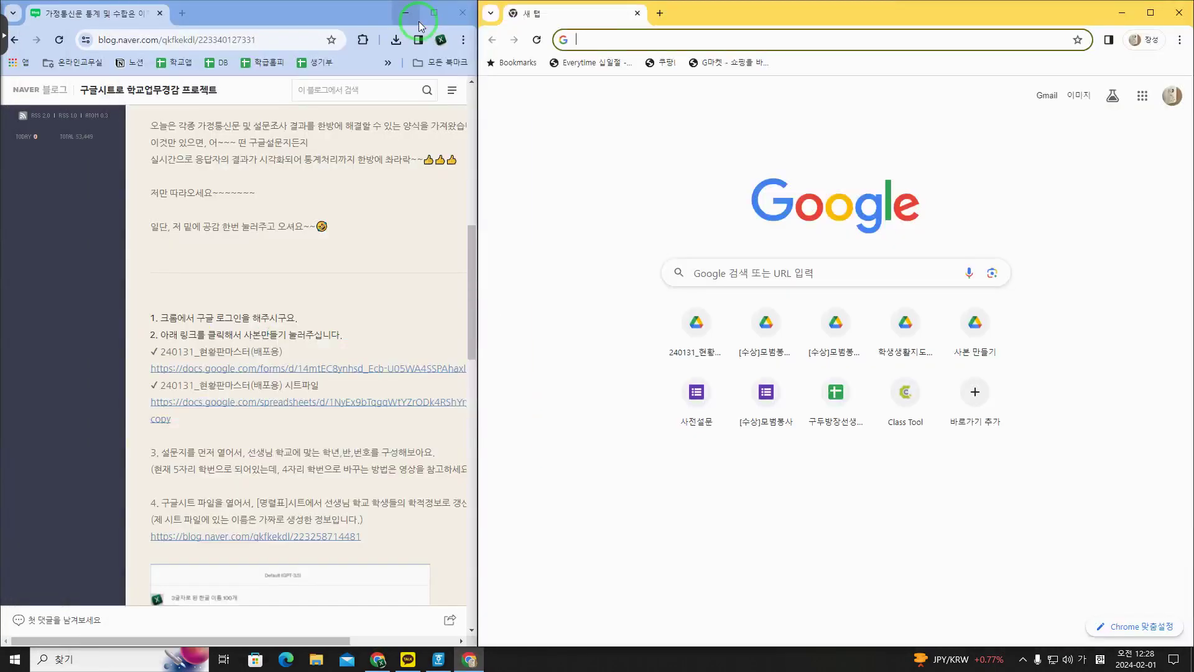
pyautogui.click(565, 191)
# Copy the 240131_현황판마스터(배포용) form link from the blog instructions and open it in the second profile's browser window
pyautogui.scroll(-1, 231, 300)
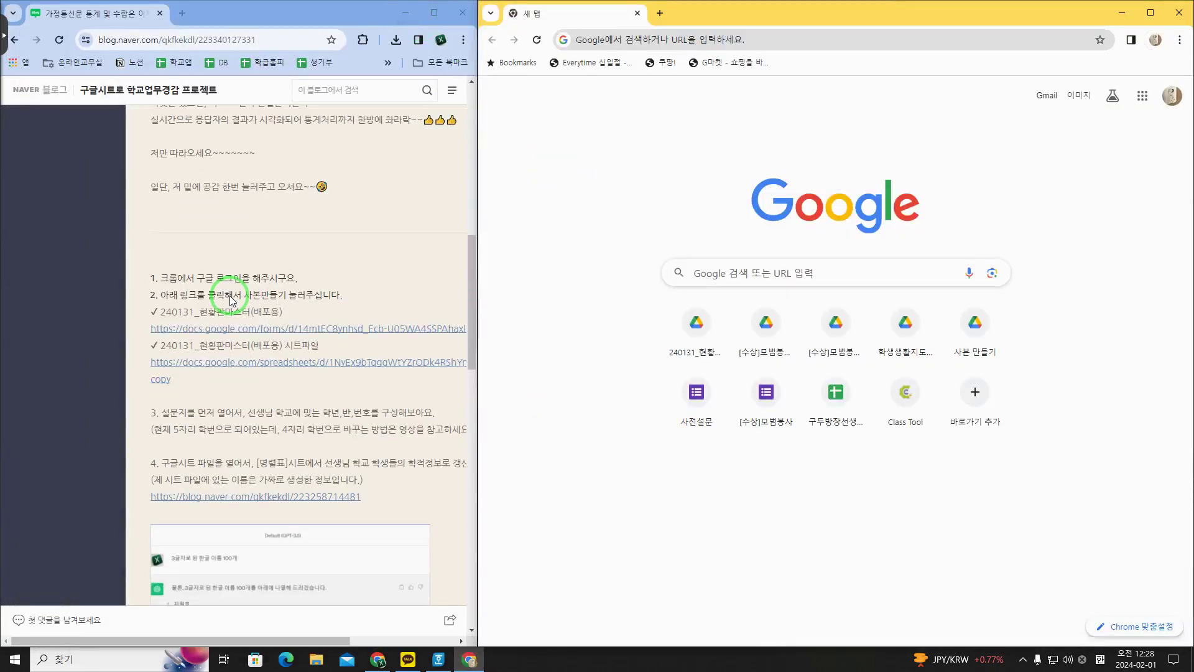
pyautogui.moveTo(189, 274); pyautogui.dragTo(350, 271)
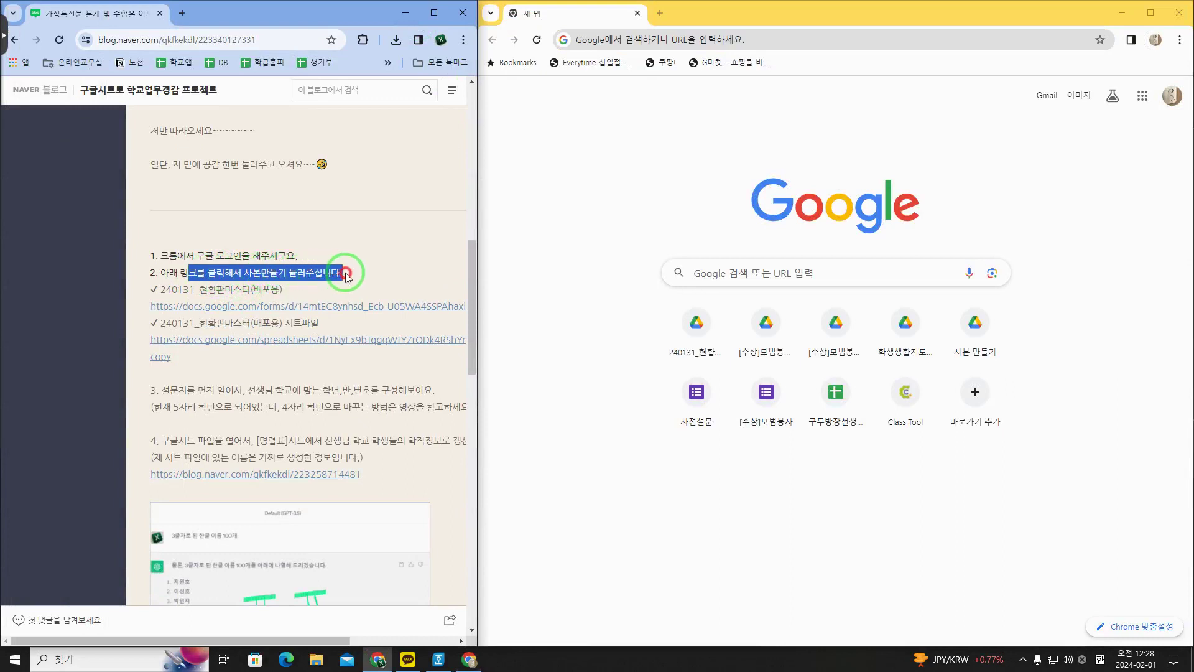
pyautogui.click(351, 271)
pyautogui.moveTo(147, 314); pyautogui.dragTo(425, 309)
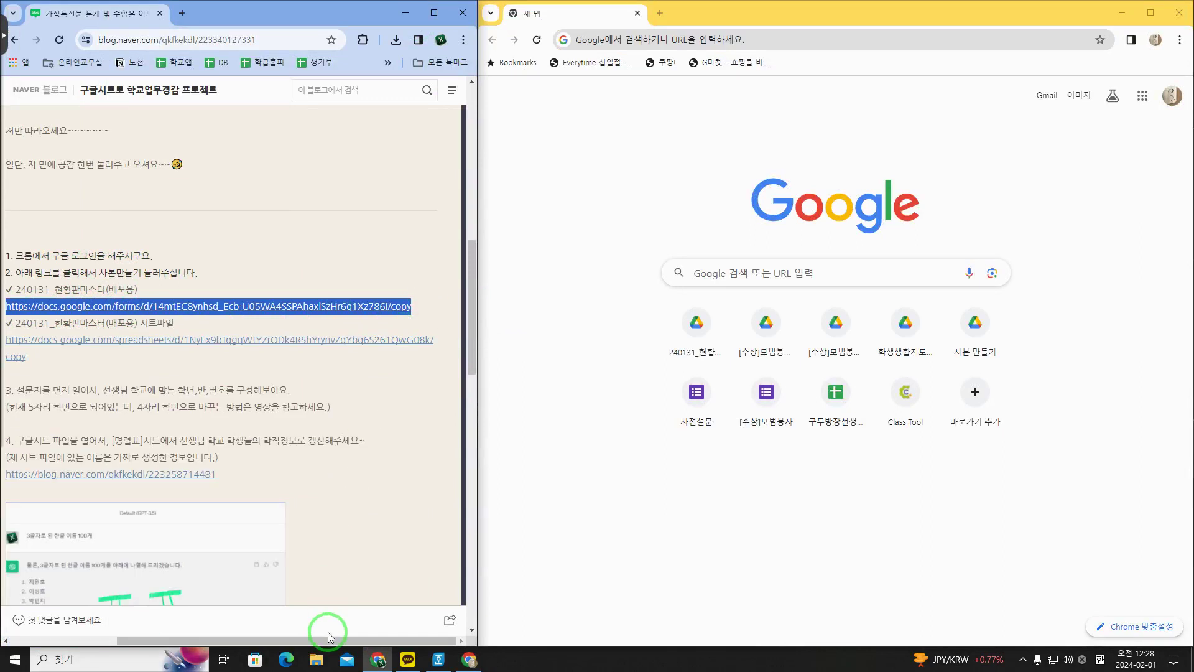
pyautogui.moveTo(330, 640); pyautogui.dragTo(291, 634)
pyautogui.click(640, 42)
pyautogui.write('https://docs.google.com/forms/d/14mtEC8ynhsd_Ecb-U05WA4SSPAhaxlSzHr6q1Xz786I/copy')
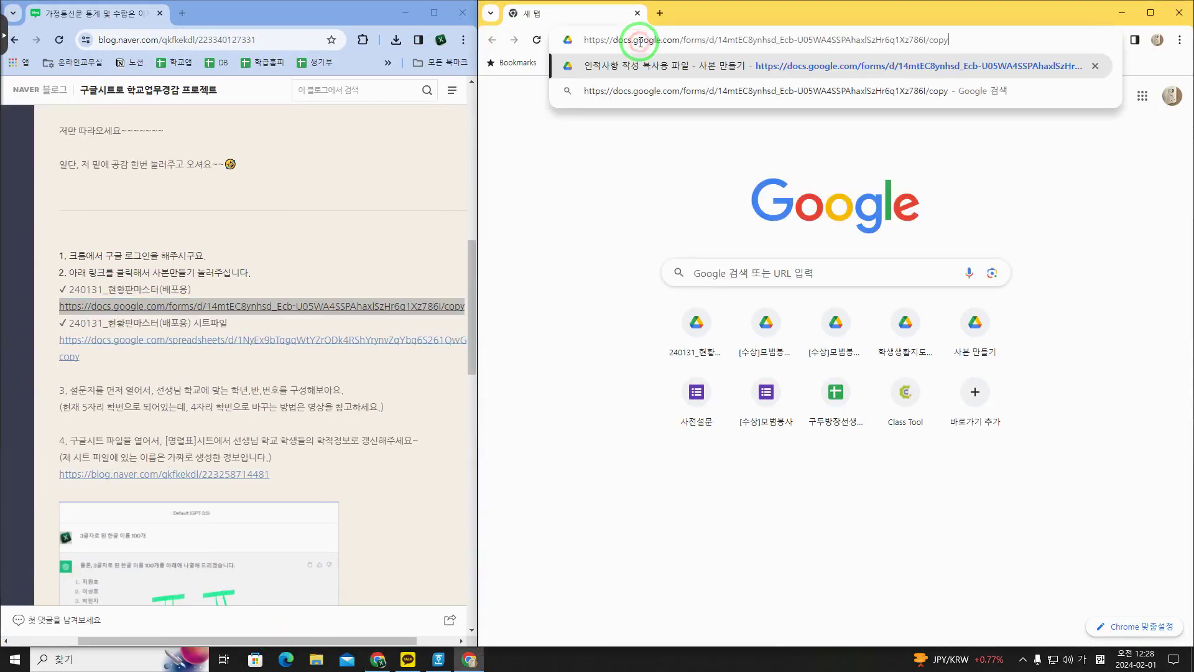
pyautogui.press('Return')
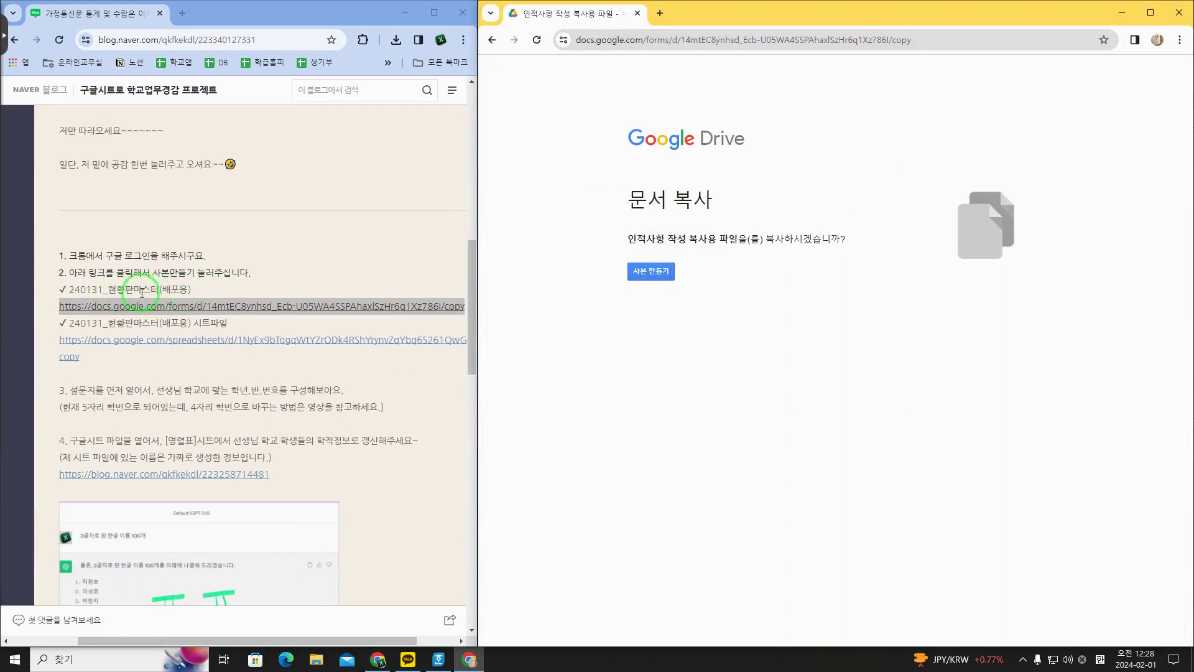
# Make a copy of the 인적사항 작성 복사용 파일 form and look through its questions
pyautogui.click(650, 271)
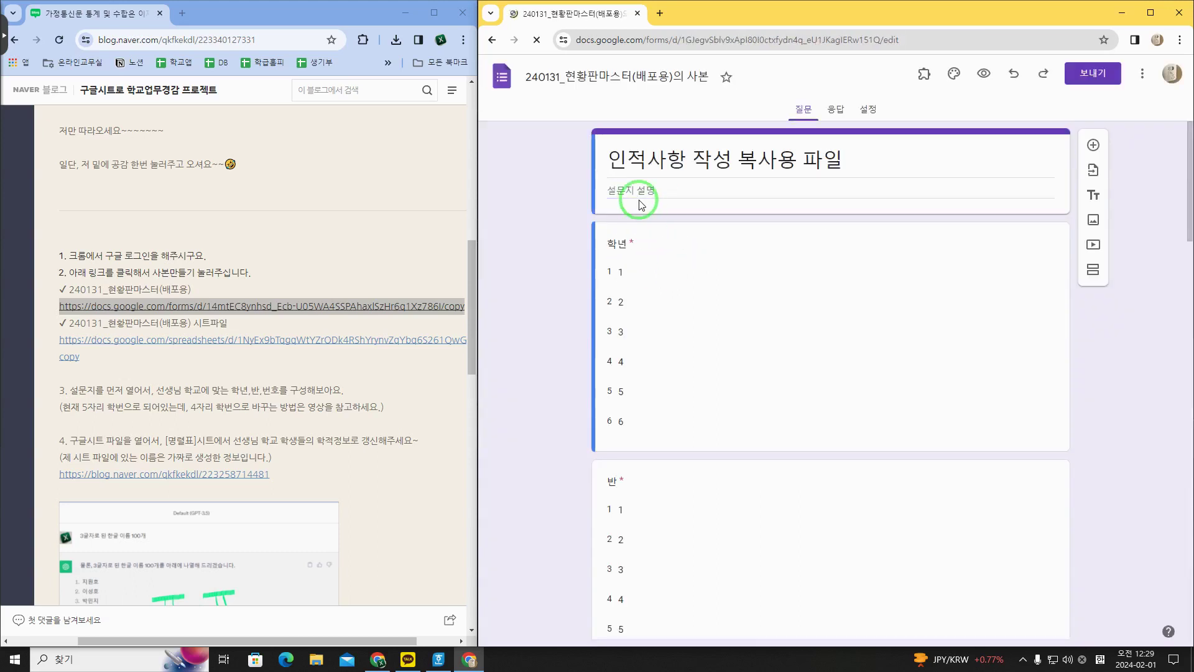
pyautogui.scroll(-5, 645, 225)
pyautogui.scroll(-20, 645, 226)
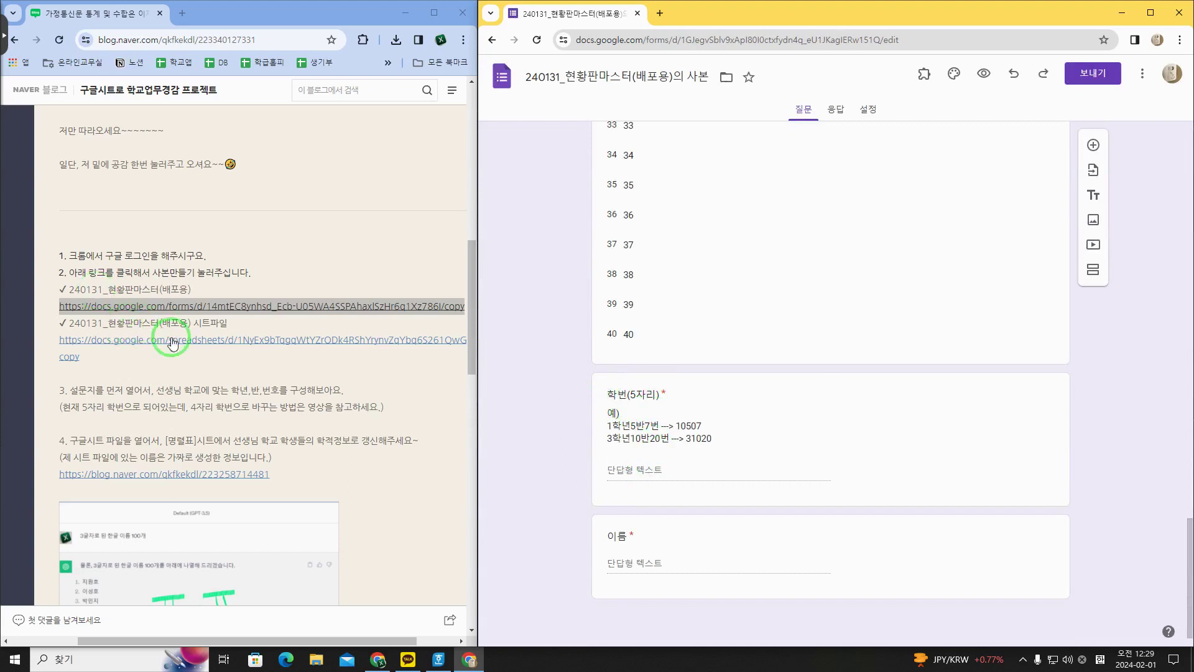
pyautogui.scroll(20, 645, 410)
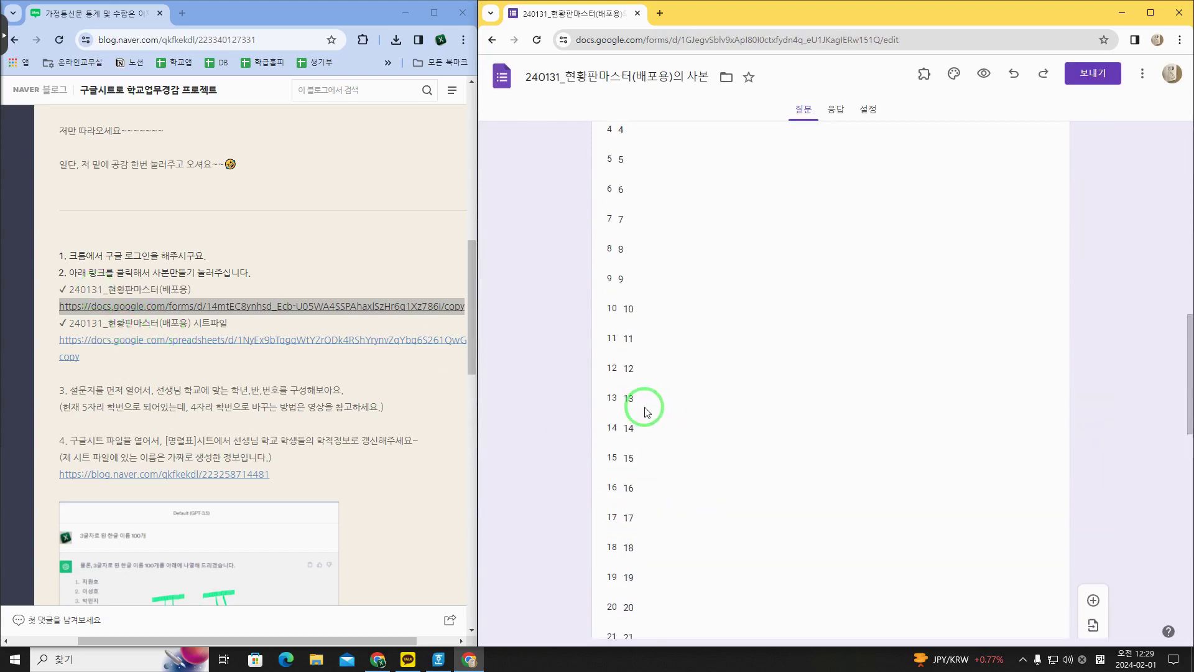
pyautogui.scroll(3, 644, 407)
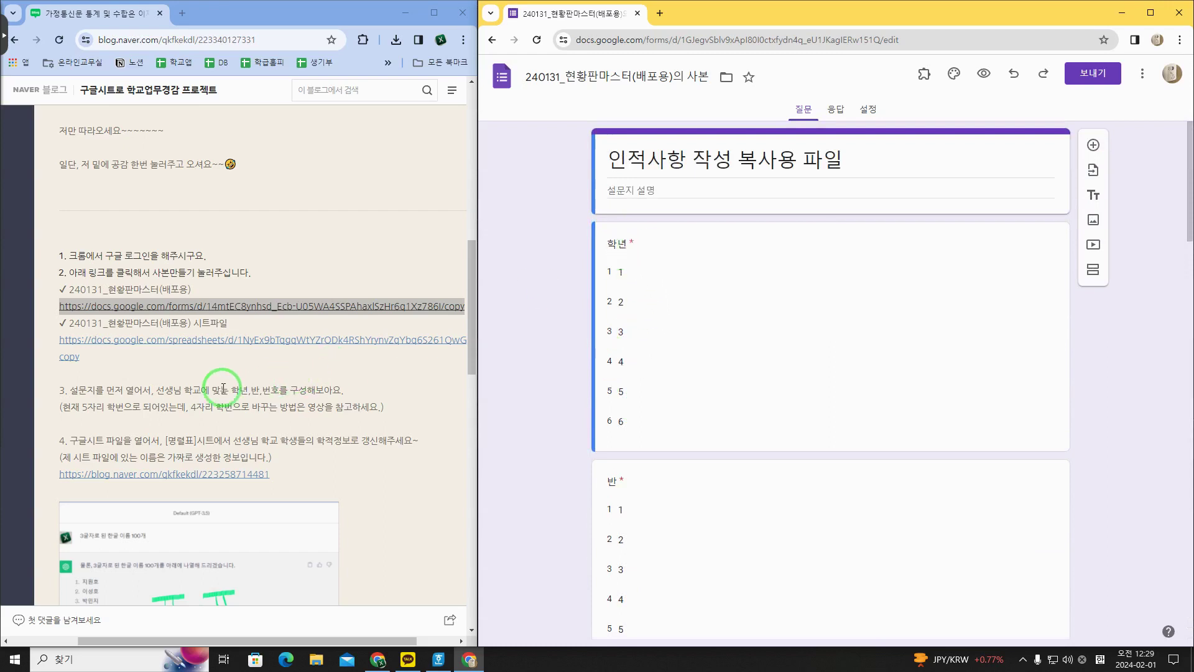
# Following instruction 3 in the blog, remove the options 4, 5 and 6 from the form's 학년 dropdown question
pyautogui.moveTo(171, 394); pyautogui.dragTo(274, 392)
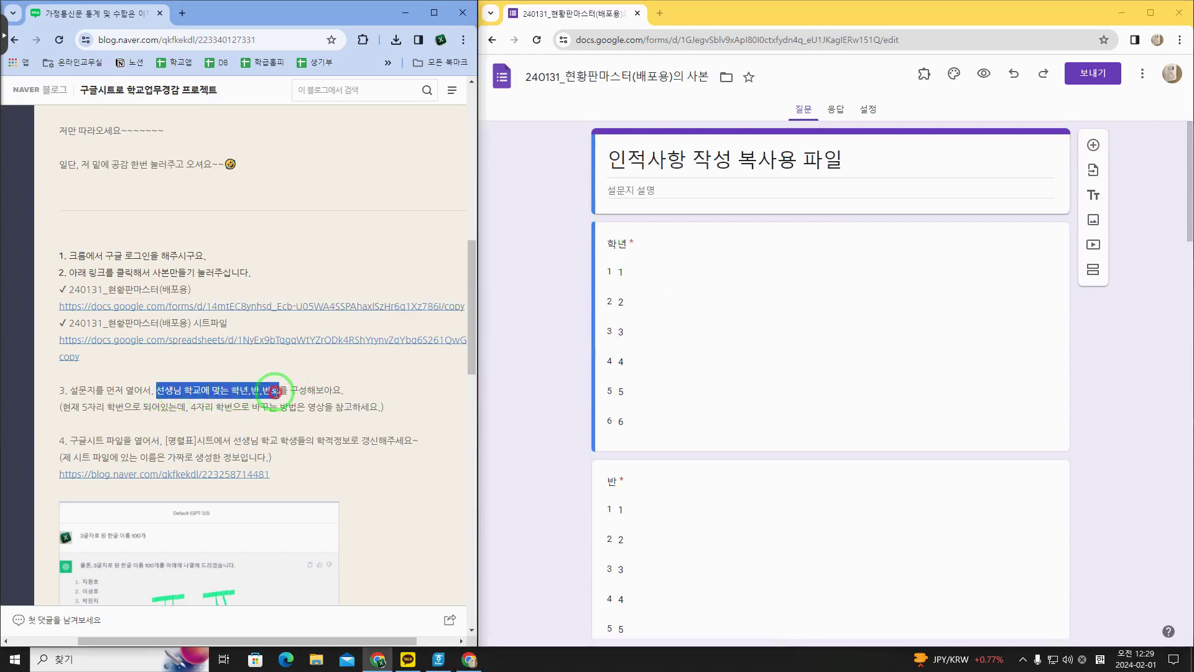
pyautogui.click(277, 392)
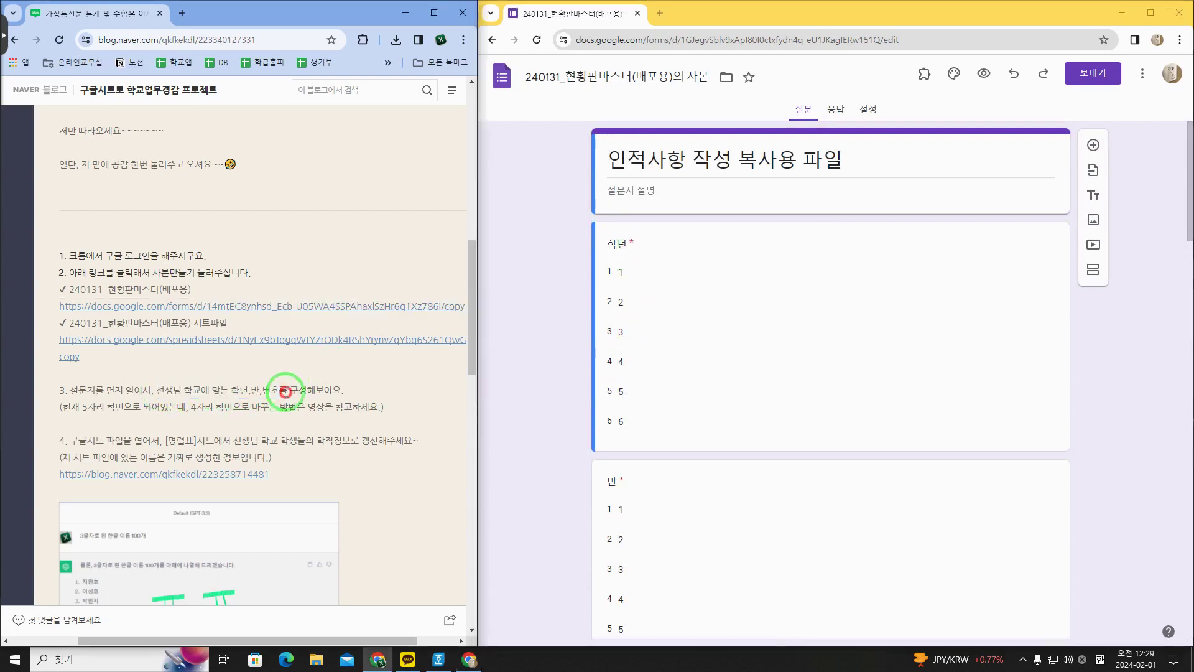
pyautogui.click(649, 266)
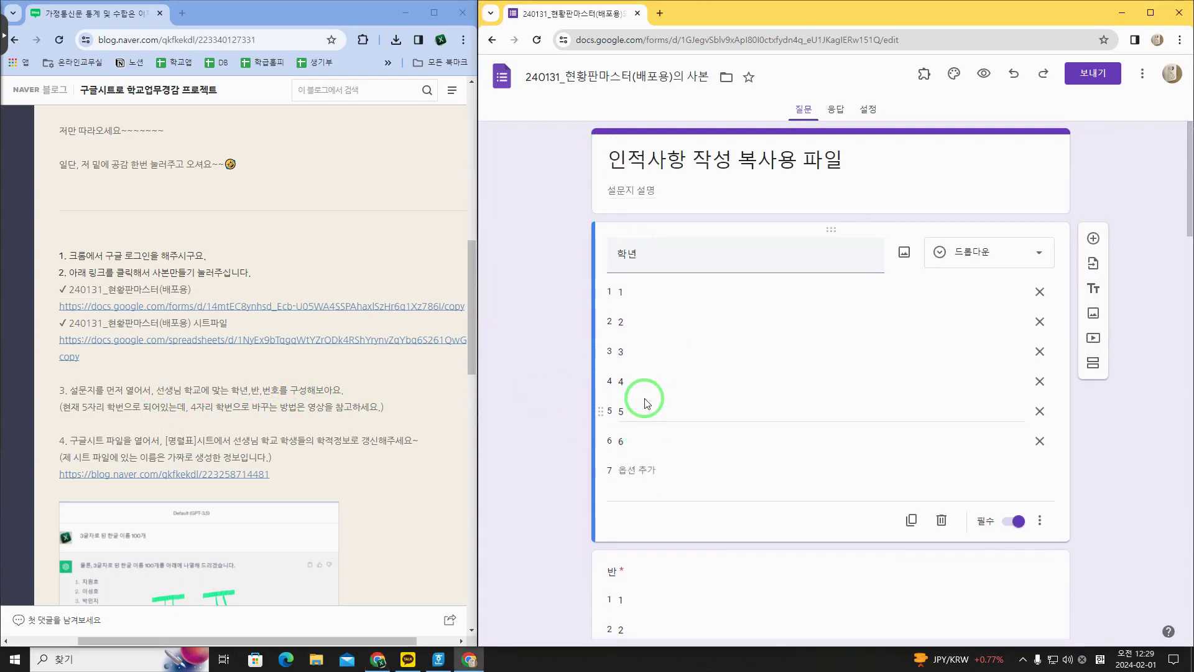
pyautogui.click(1047, 392)
pyautogui.click(1048, 392)
pyautogui.click(1048, 392)
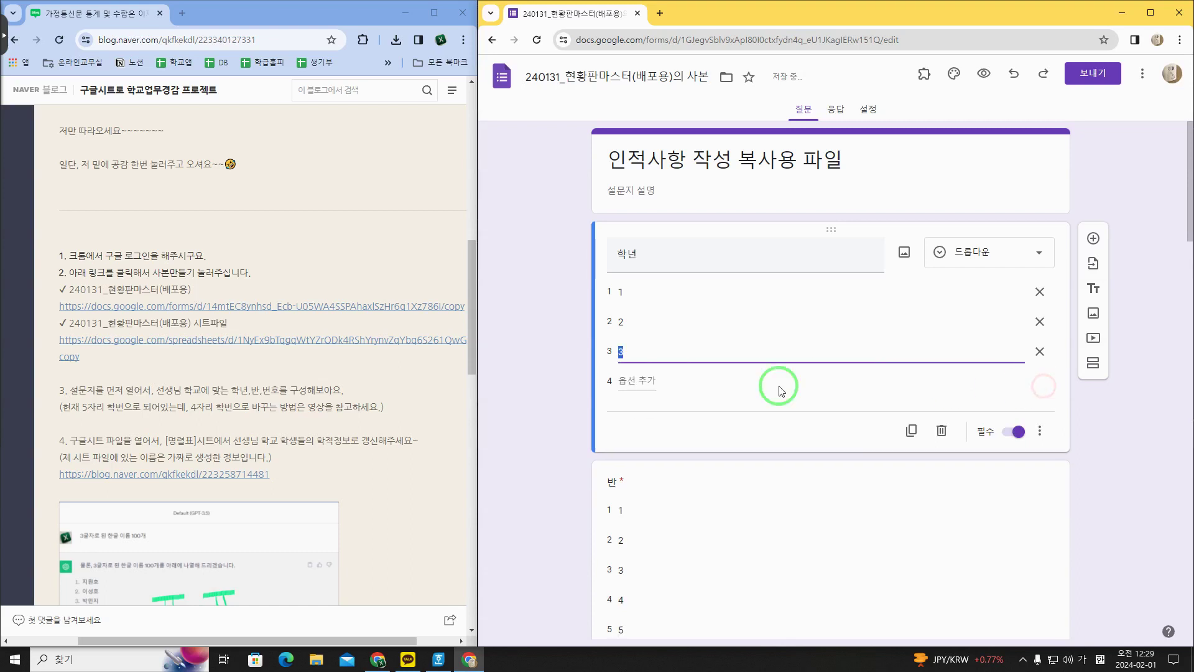
# Examine the 반 and 번호 options and the example text and number validation of the 학번(5자리) question
pyautogui.scroll(-2, 609, 399)
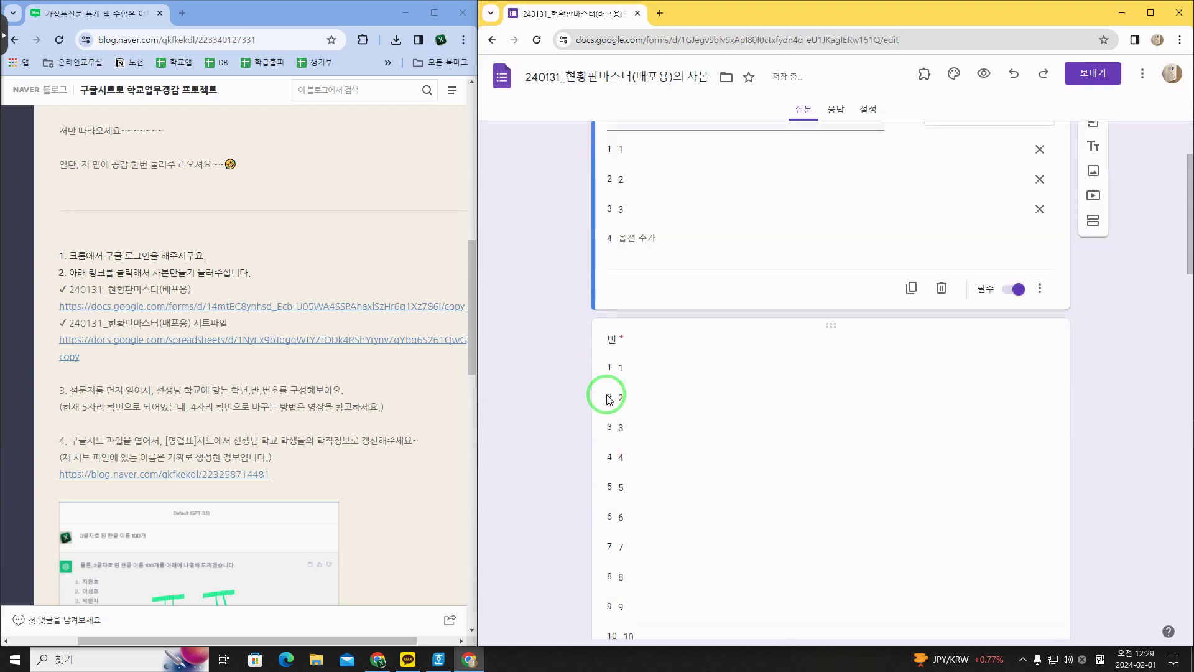
pyautogui.scroll(-2, 609, 399)
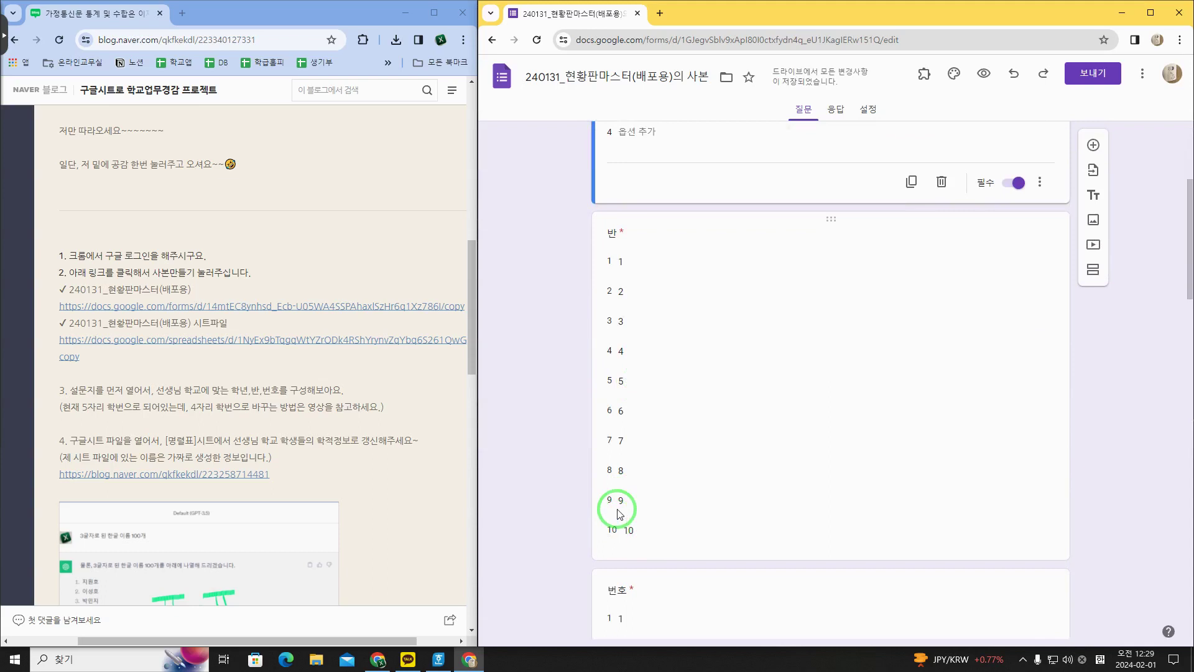
pyautogui.scroll(-1, 646, 485)
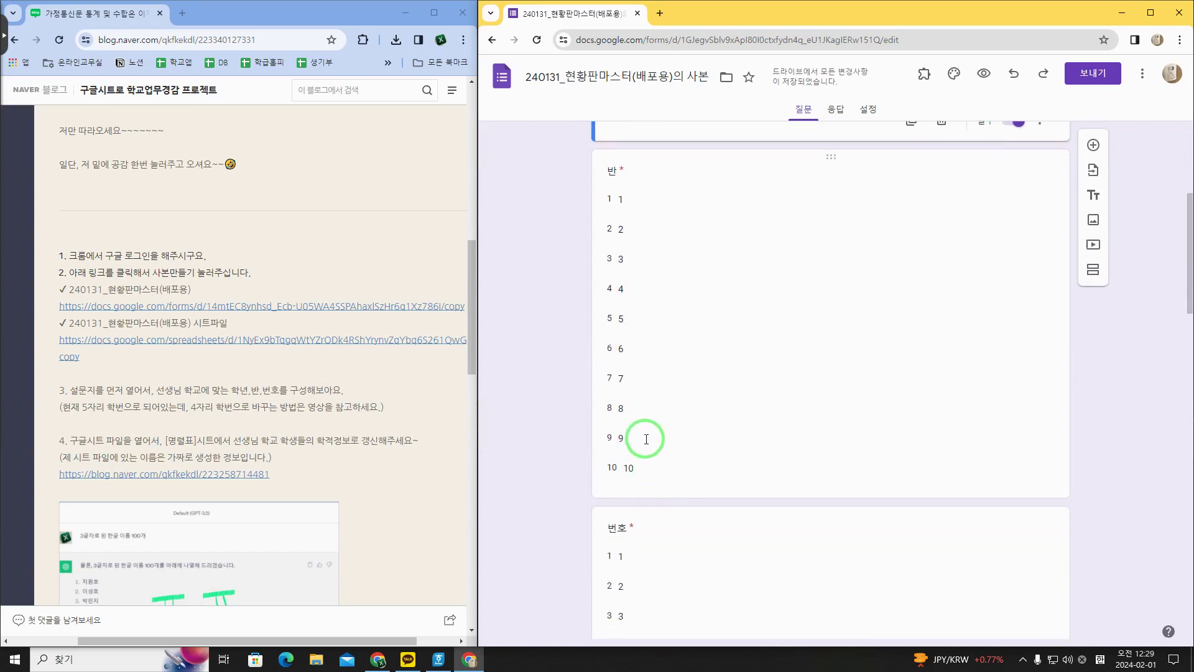
pyautogui.scroll(-3, 585, 461)
pyautogui.scroll(-17, 613, 463)
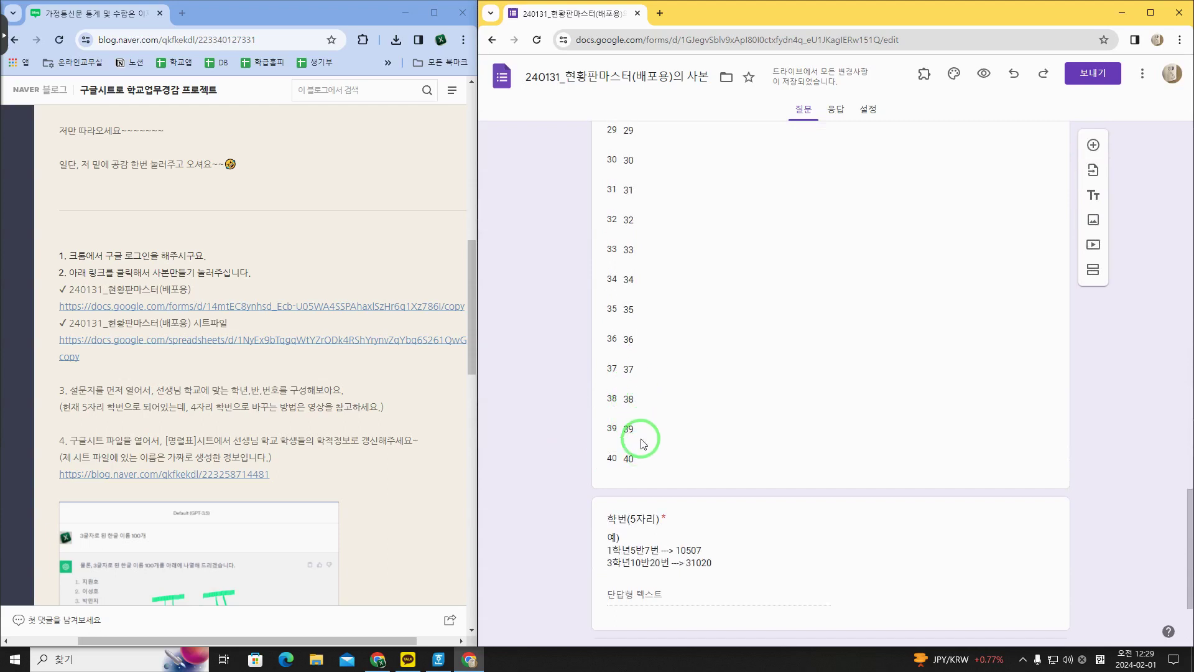
pyautogui.scroll(-2, 635, 429)
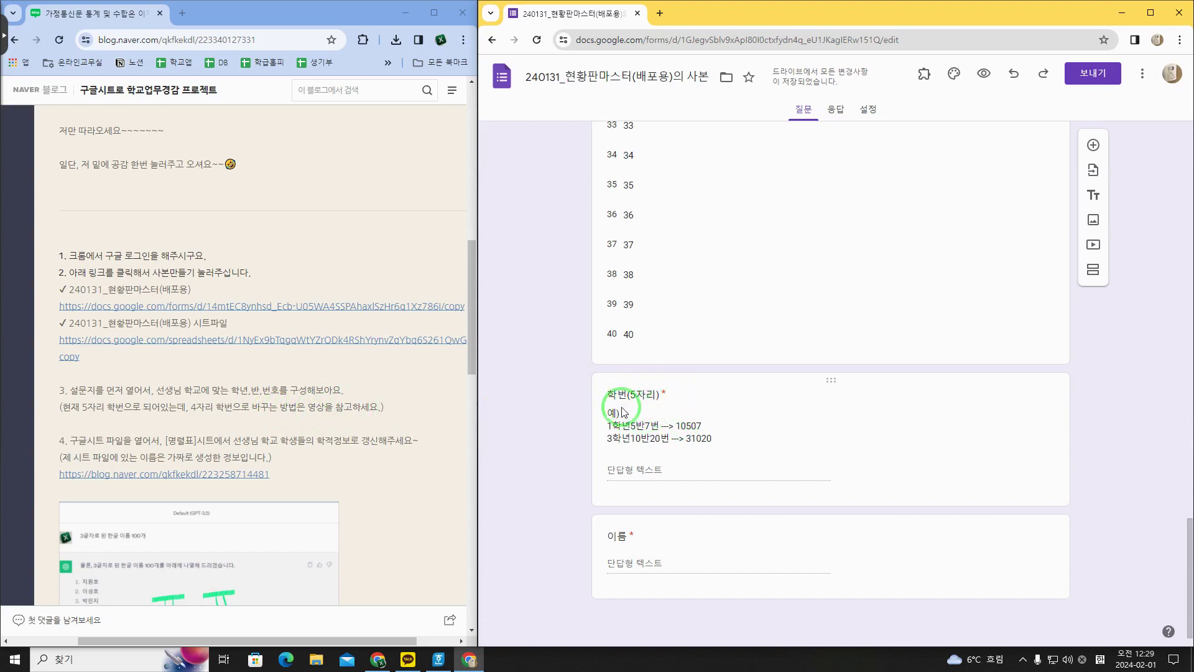
pyautogui.click(681, 423)
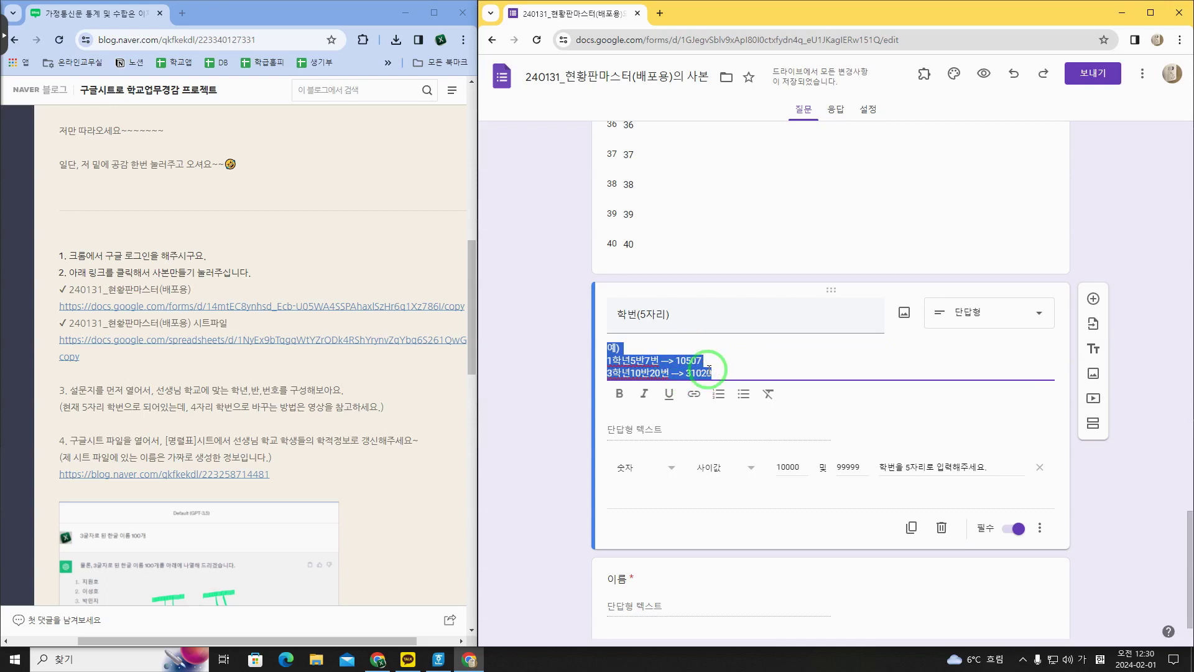
pyautogui.click(794, 466)
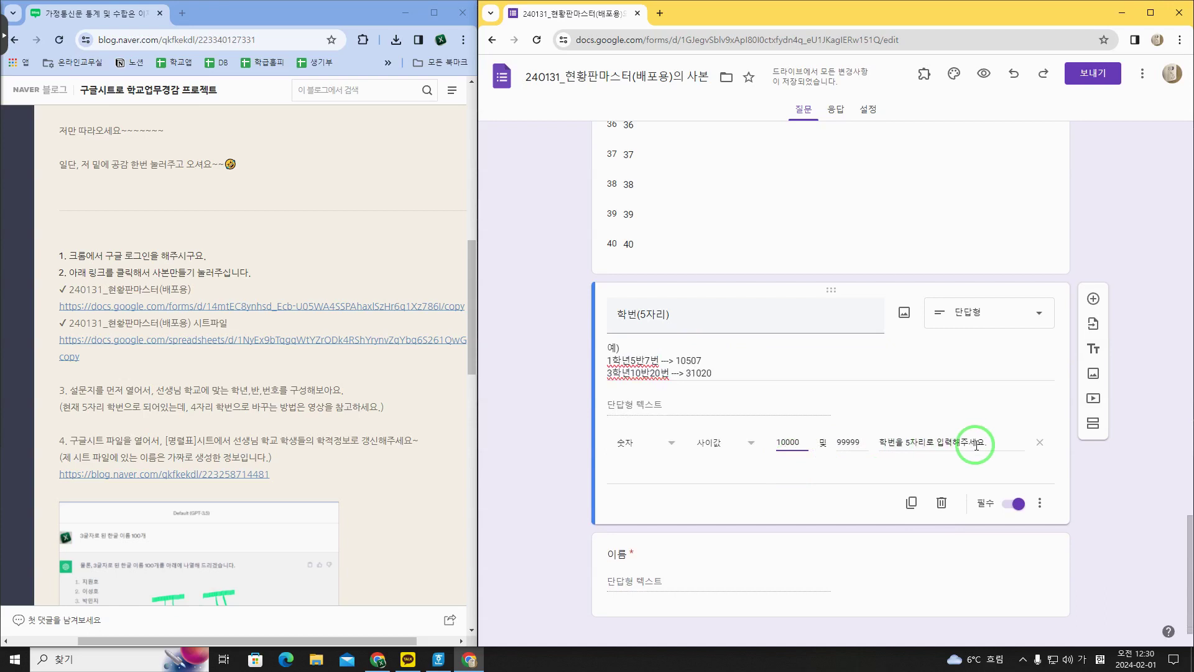
pyautogui.click(861, 477)
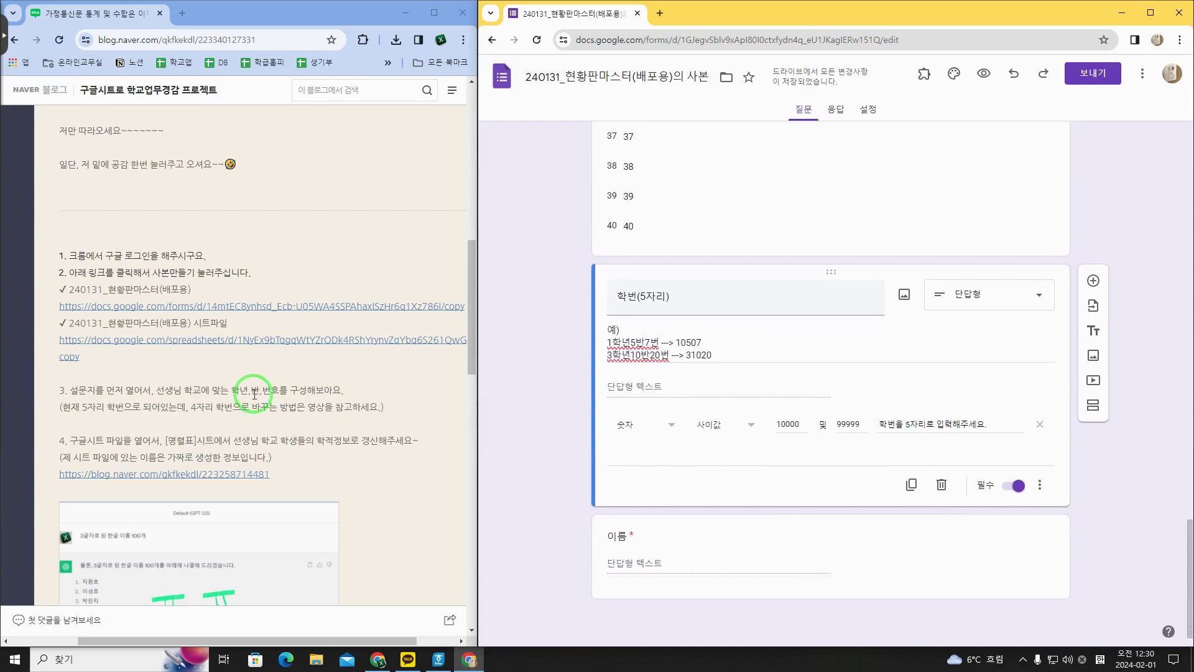
pyautogui.moveTo(78, 390); pyautogui.dragTo(341, 391)
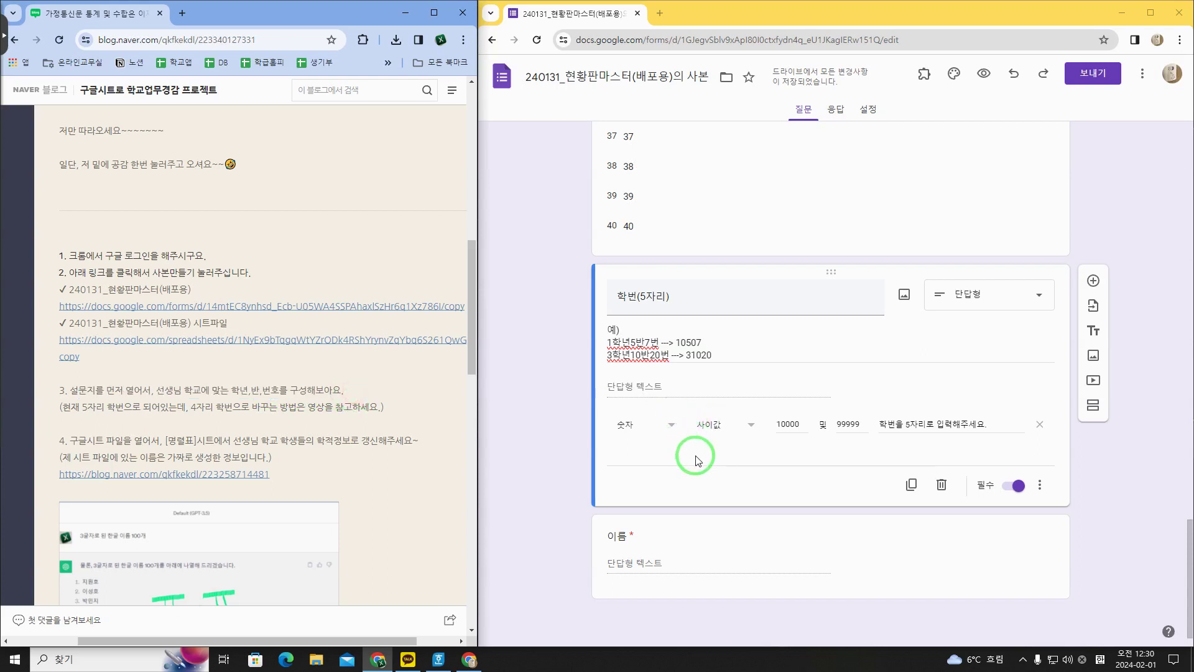
pyautogui.click(547, 456)
pyautogui.scroll(15, 560, 339)
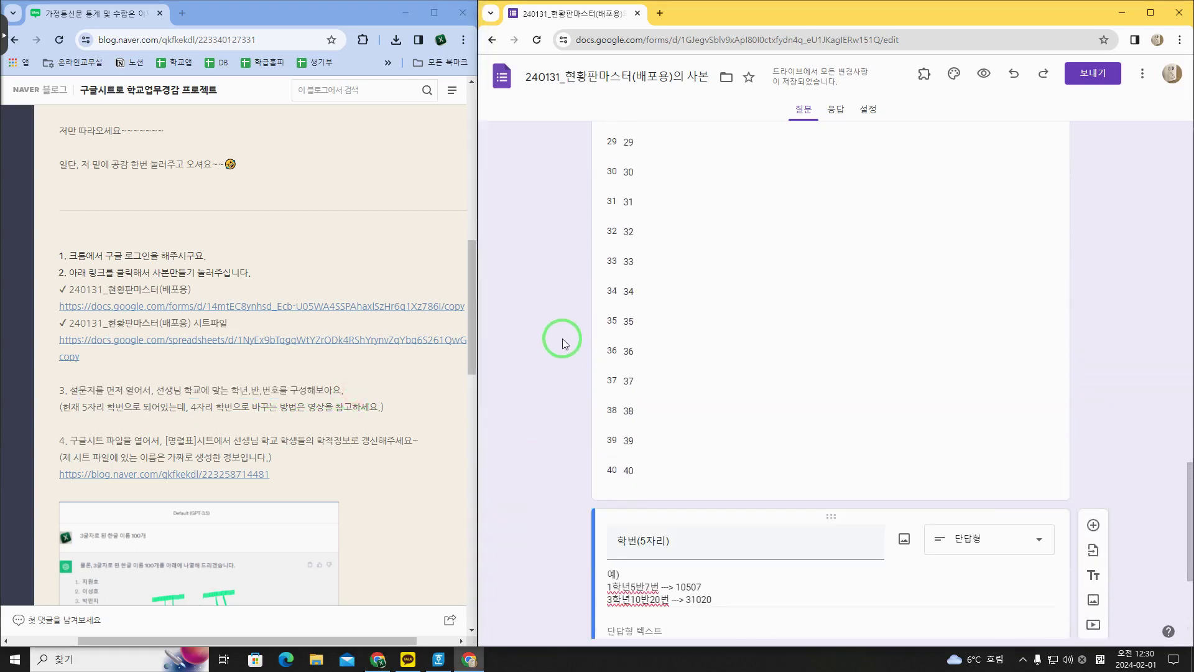
# Rename the copied form as 240131_현황판마스터(배포용), removing the 의 사본 ending from its title
pyautogui.scroll(2, 602, 204)
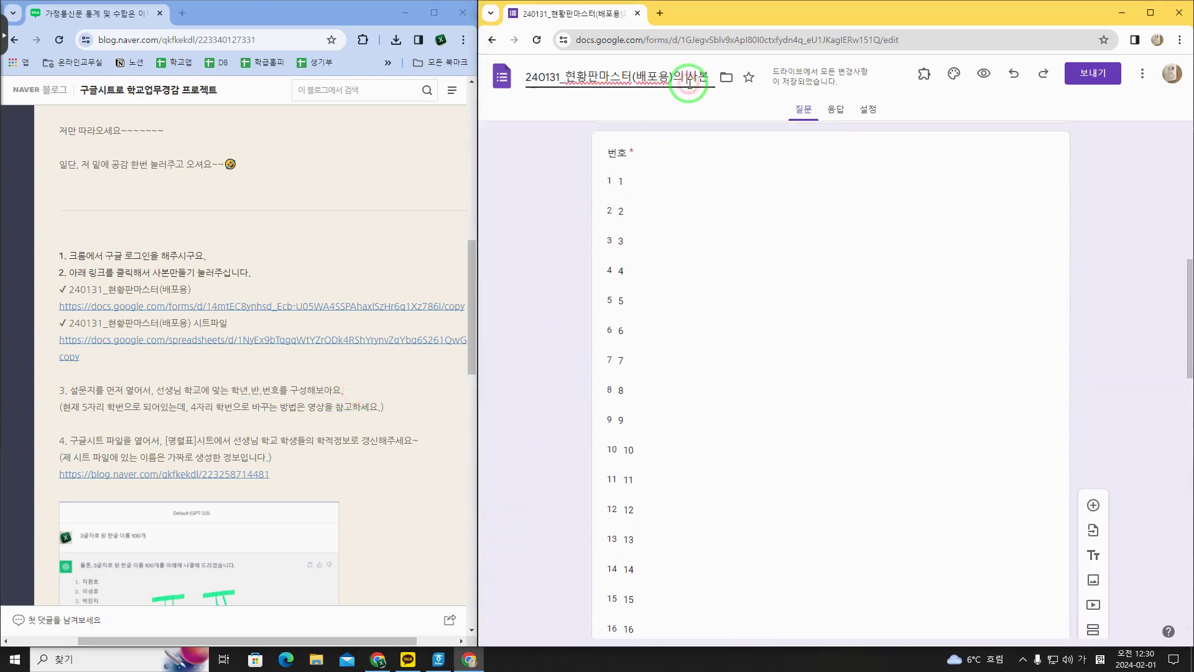
pyautogui.moveTo(674, 77); pyautogui.dragTo(713, 78)
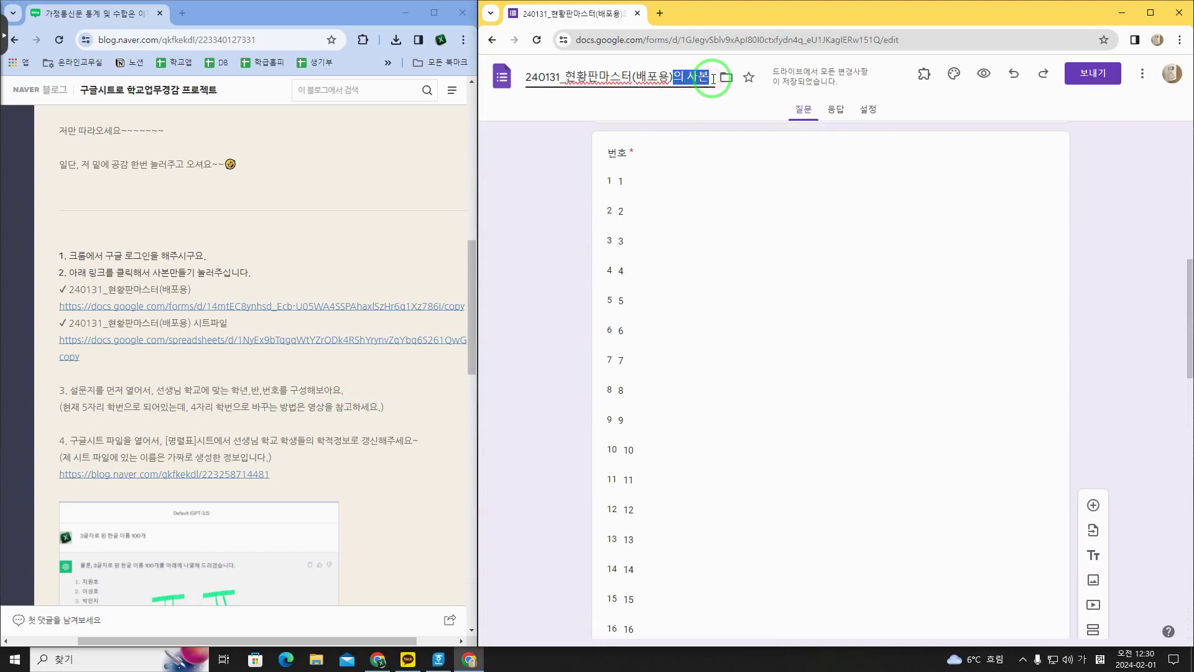
pyautogui.press('BackSpace')
pyautogui.click(547, 200)
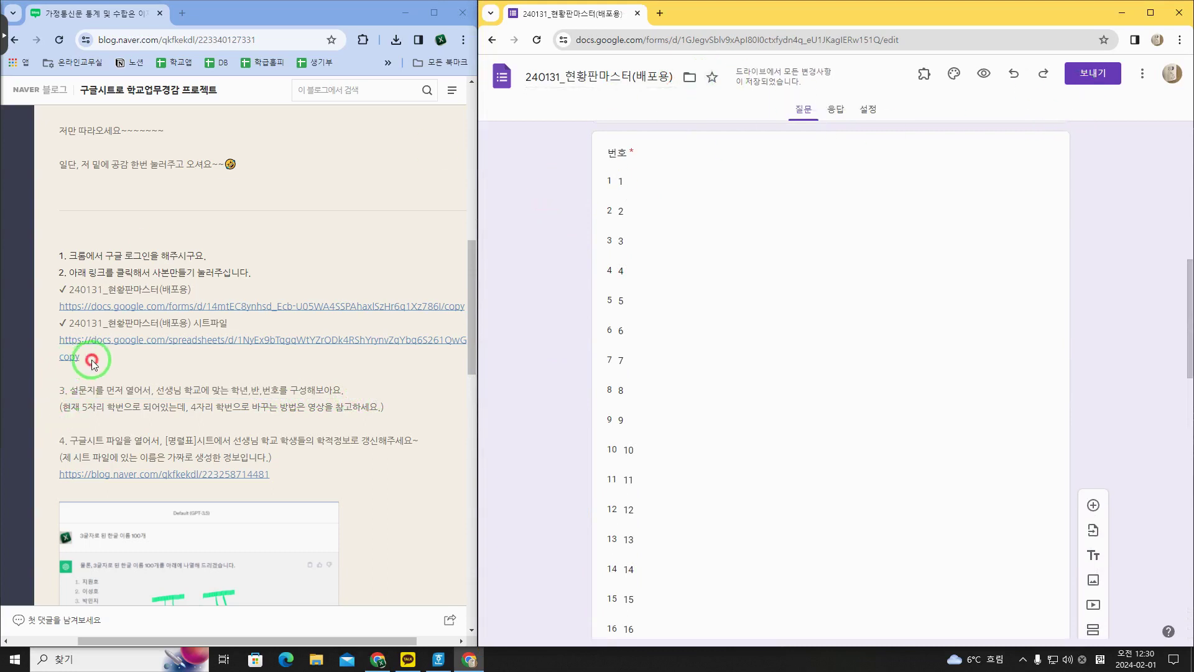
# Copy the 240131_현황판마스터(배포용) 시트파일 link from the blog, open it beside the form, and make a copy of the spreadsheet
pyautogui.moveTo(94, 355); pyautogui.dragTo(55, 340)
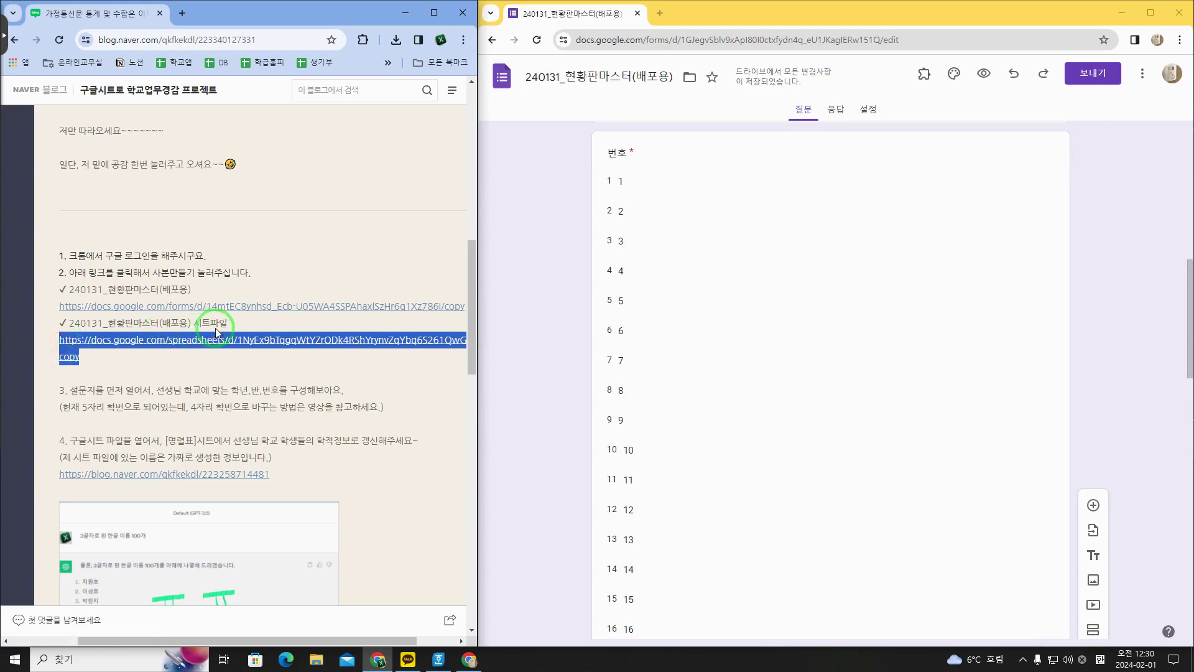
pyautogui.click(660, 14)
pyautogui.write('https://docs.google.com/spreadsheets/d/1NyEx9bTqgqWtYZrODk4RShYrynvZqYbq6S261QwG08k/copy')
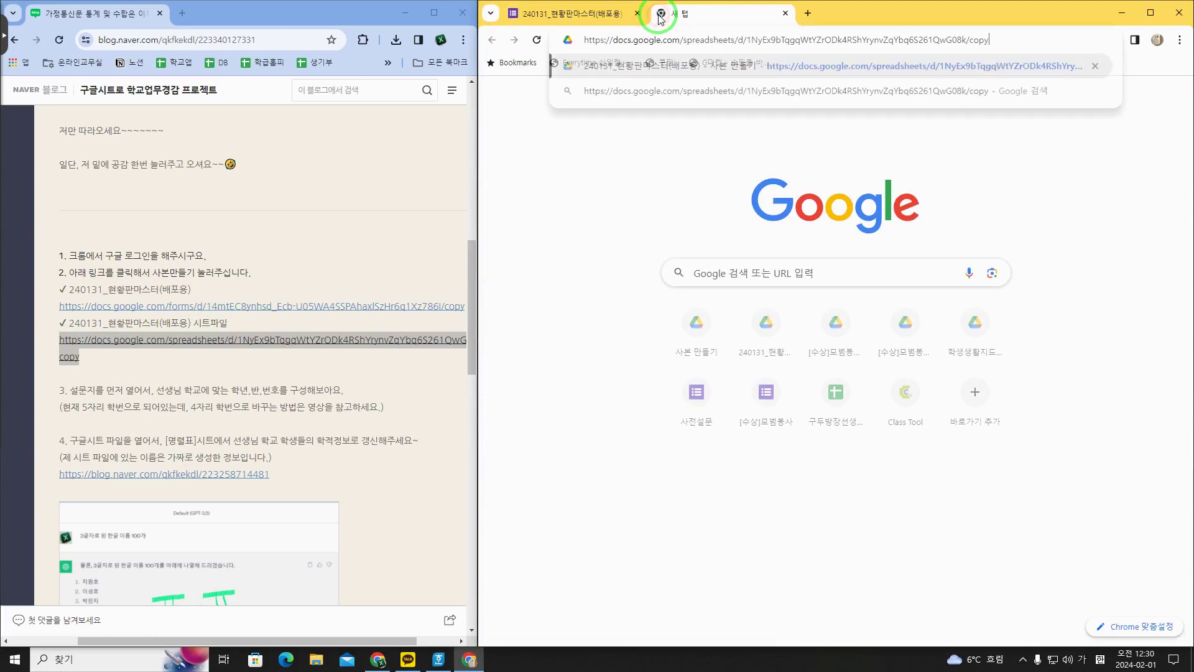
pyautogui.press('Return')
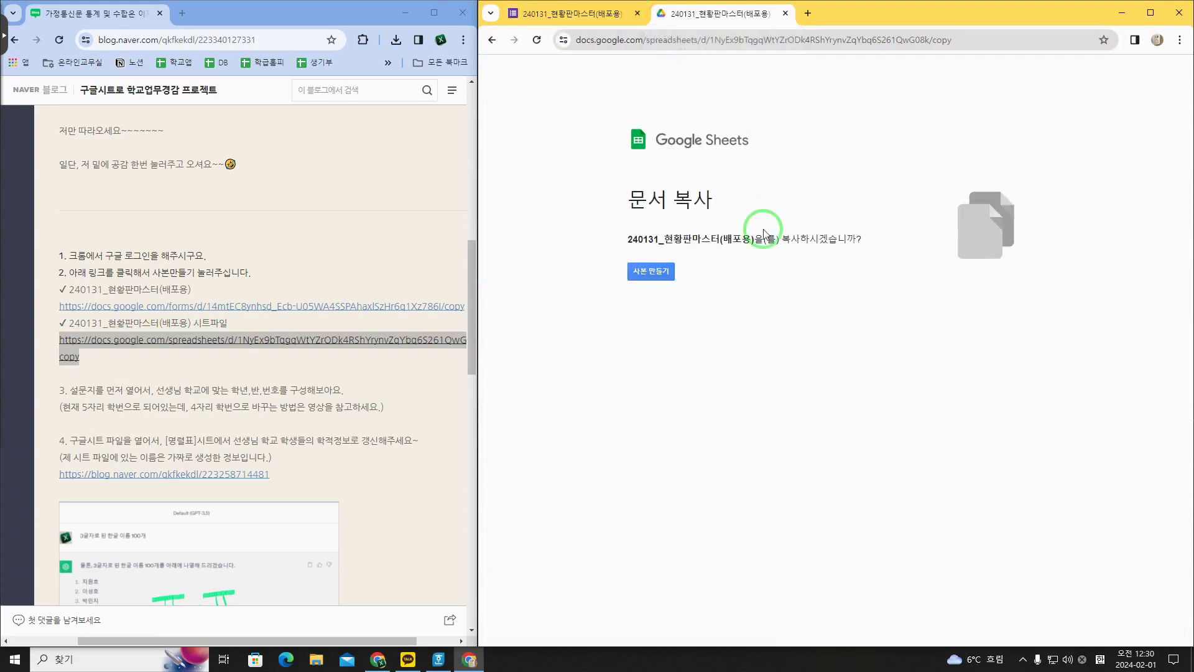
pyautogui.click(659, 274)
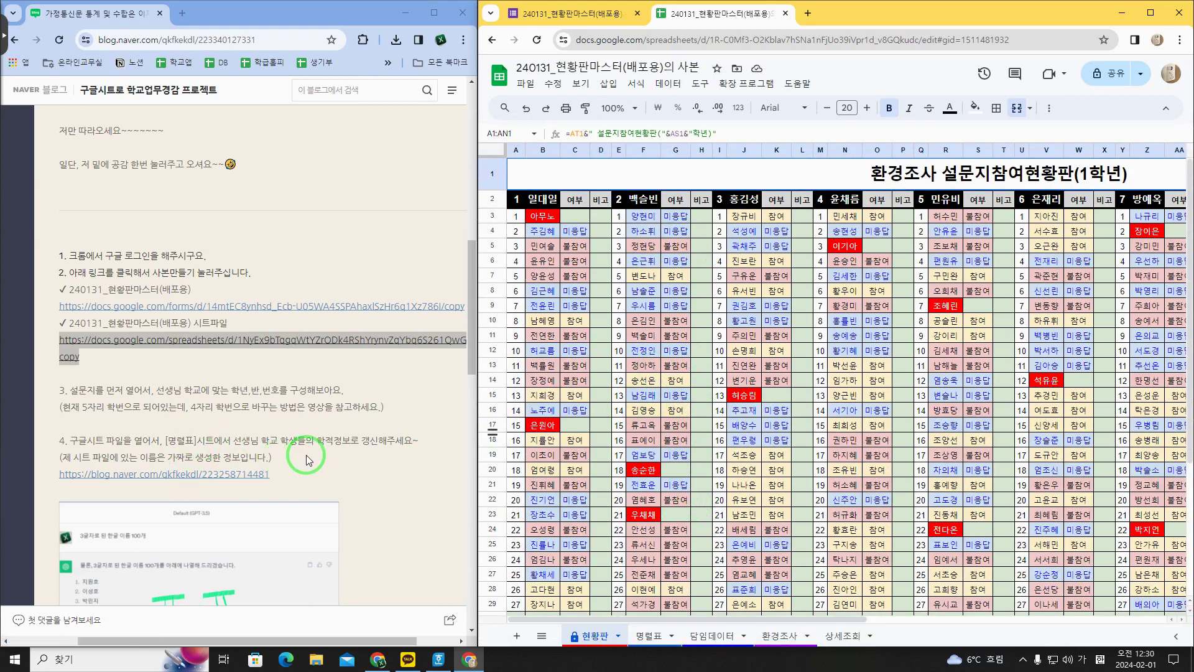
# Following blog instruction 4, open the 명렬표 sheet and look over the student roster from its first to its last row
pyautogui.moveTo(165, 440); pyautogui.dragTo(194, 441)
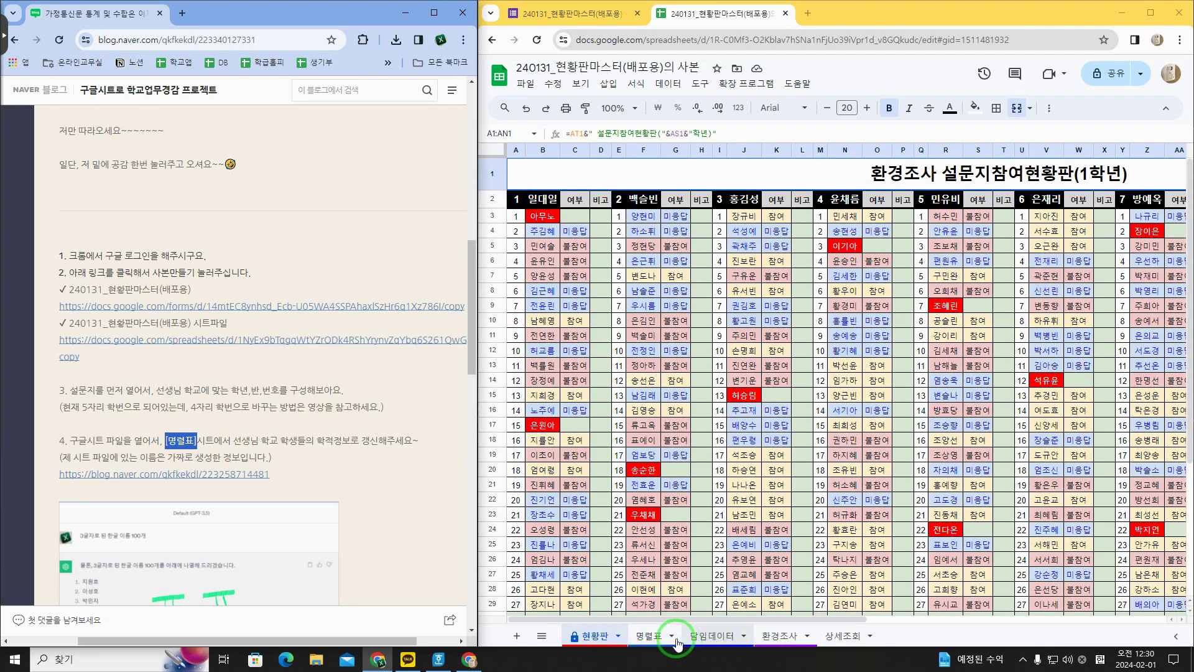
pyautogui.click(647, 635)
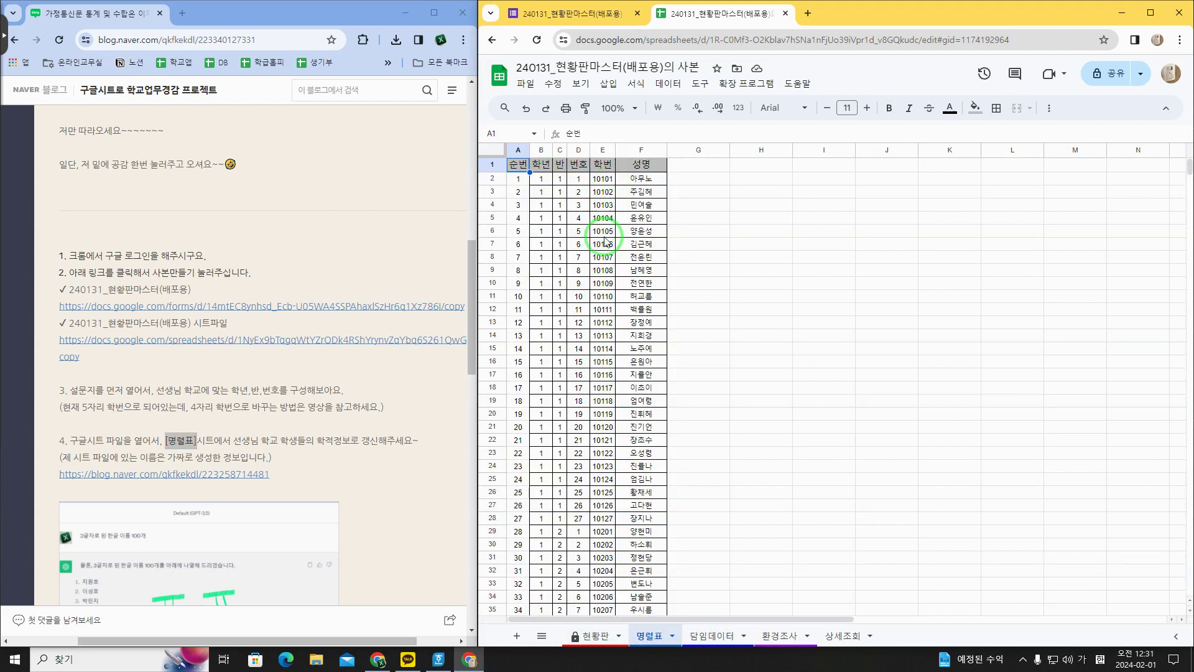
pyautogui.scroll(-2, 605, 249)
pyautogui.click(561, 336)
pyautogui.hotkey('ctrl', 'Down')
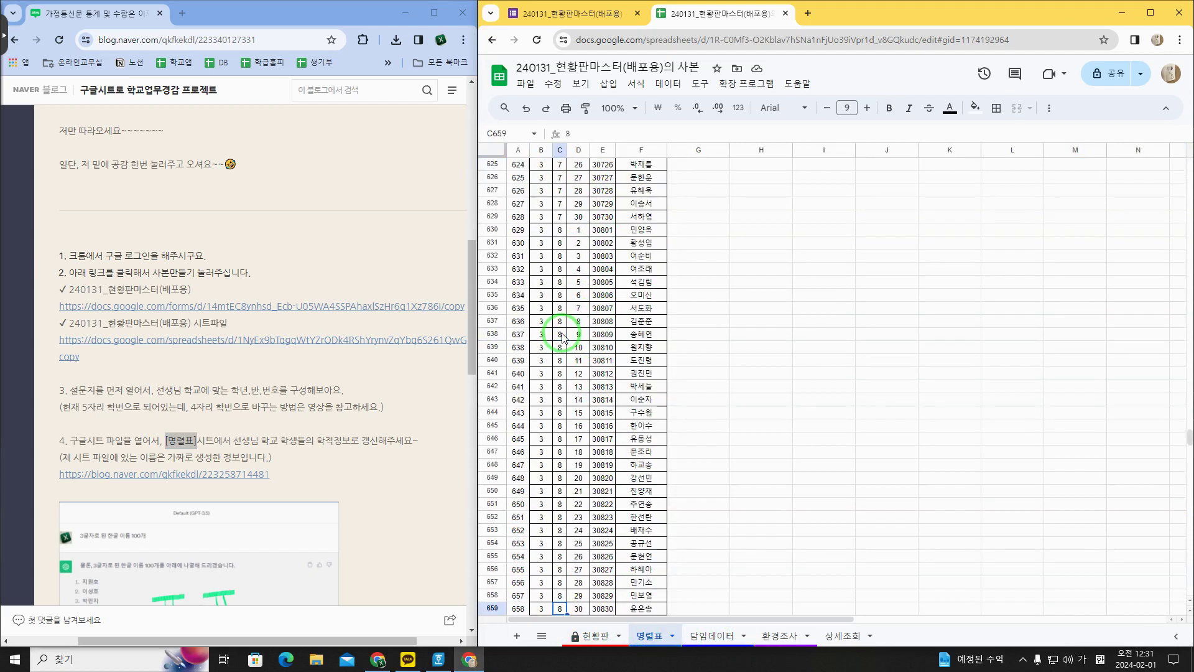
pyautogui.click(635, 603)
pyautogui.hotkey('ctrl', 'Up')
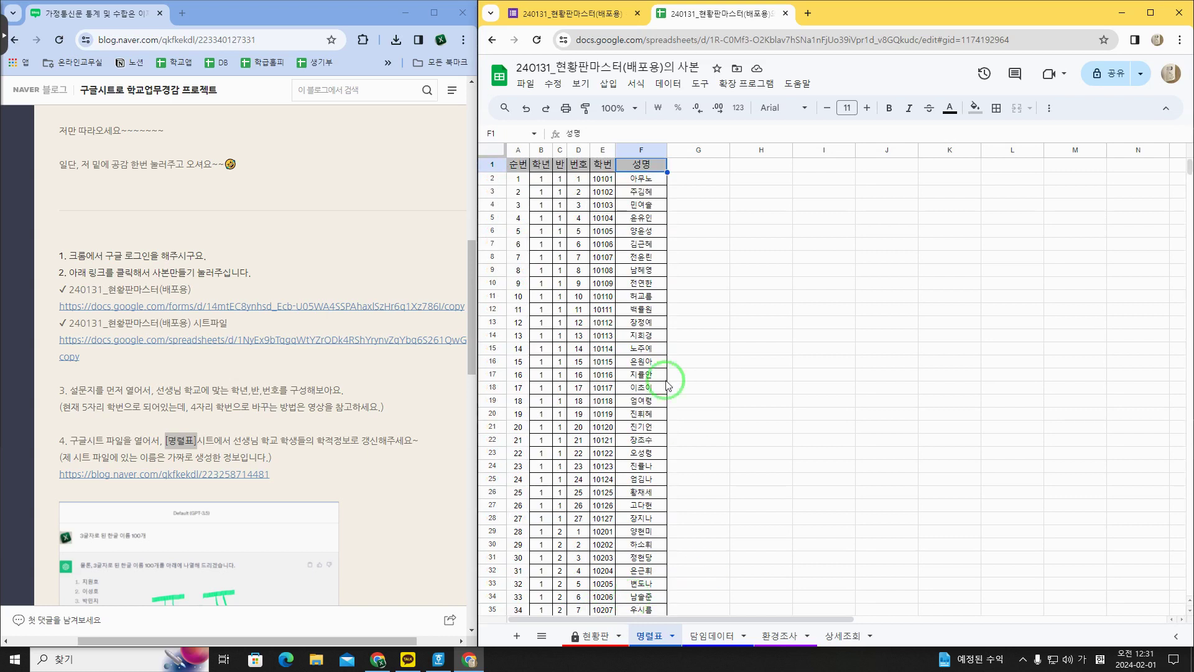
# Examine the 학번 formula in E2 of the 명렬표 sheet and the 학년, 반, 번호 and 성명 data around it
pyautogui.click(603, 180)
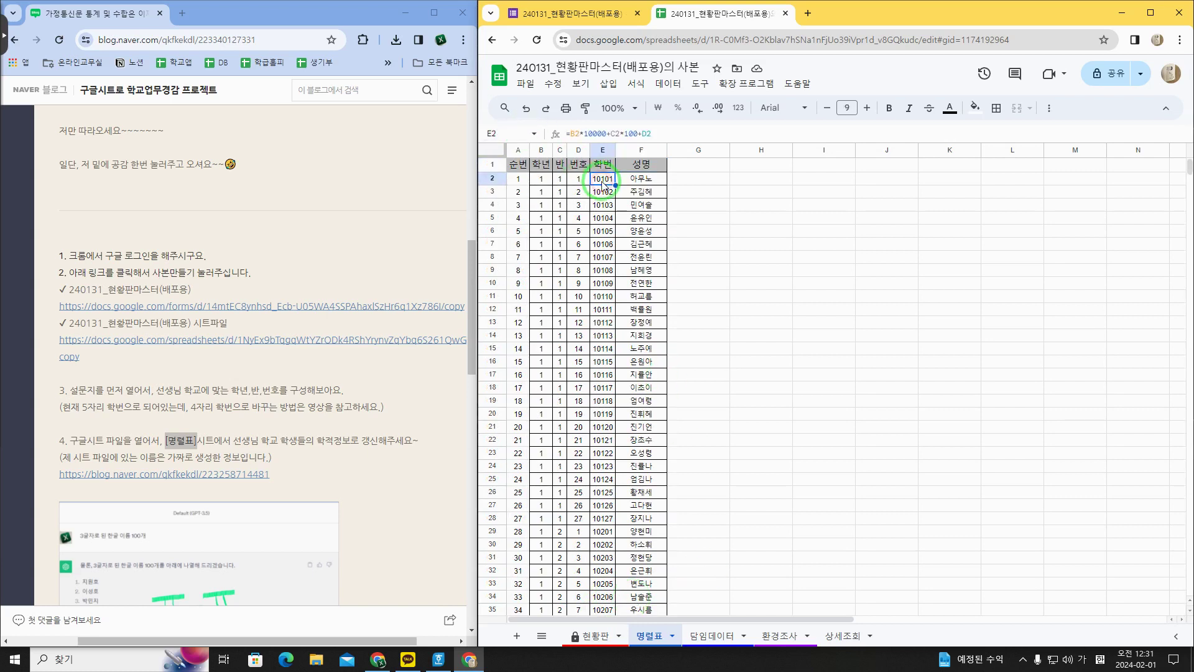
pyautogui.click(642, 180)
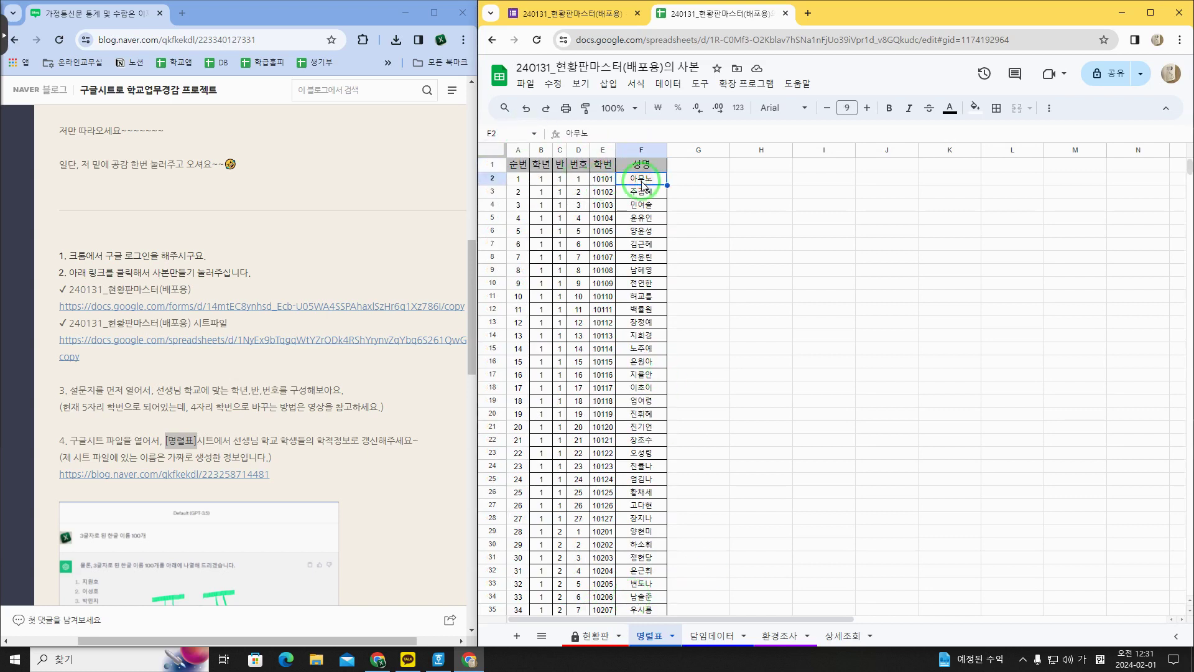
pyautogui.click(559, 182)
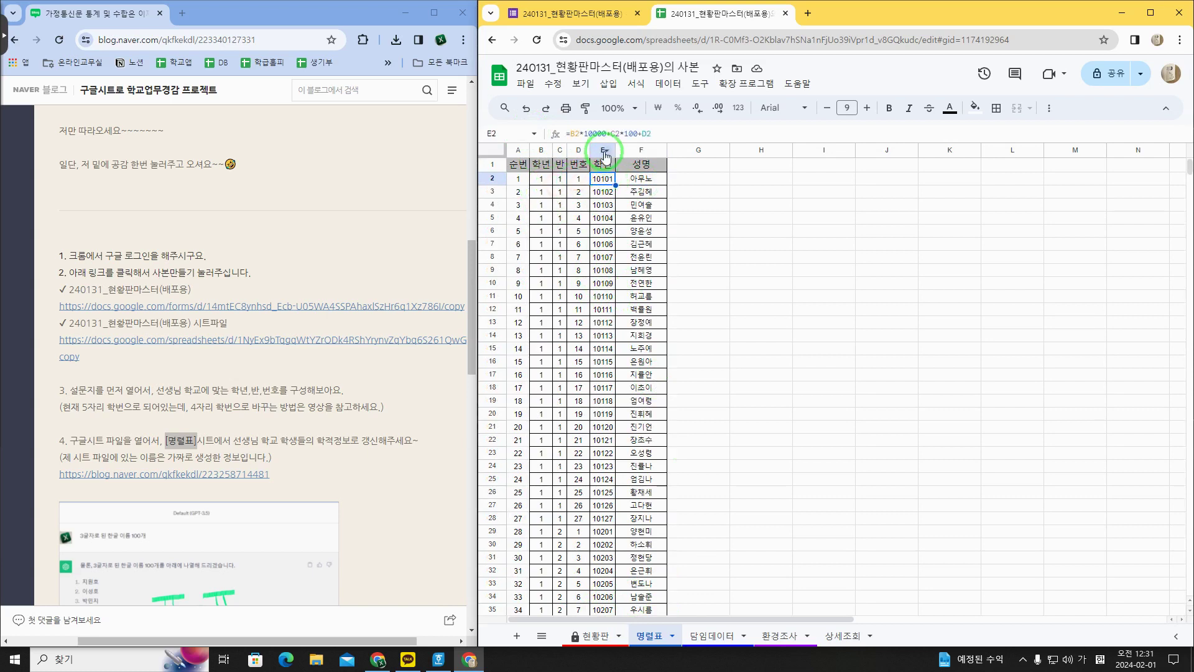
pyautogui.click(607, 149)
pyautogui.click(559, 180)
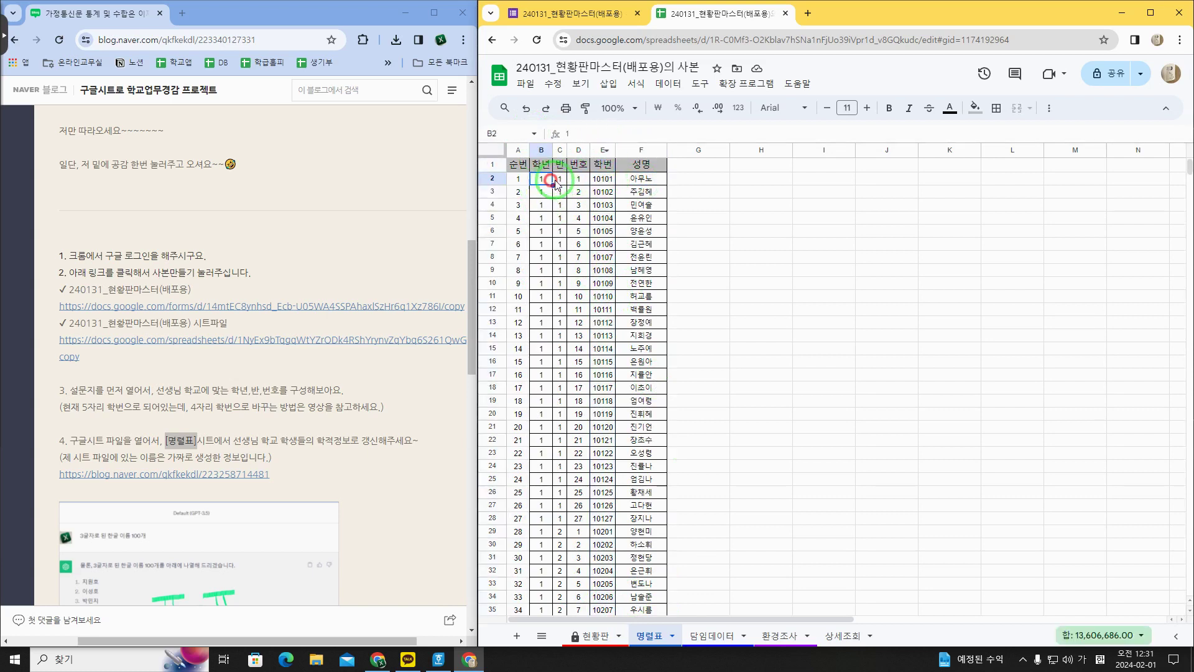
pyautogui.click(543, 179)
pyautogui.click(559, 180)
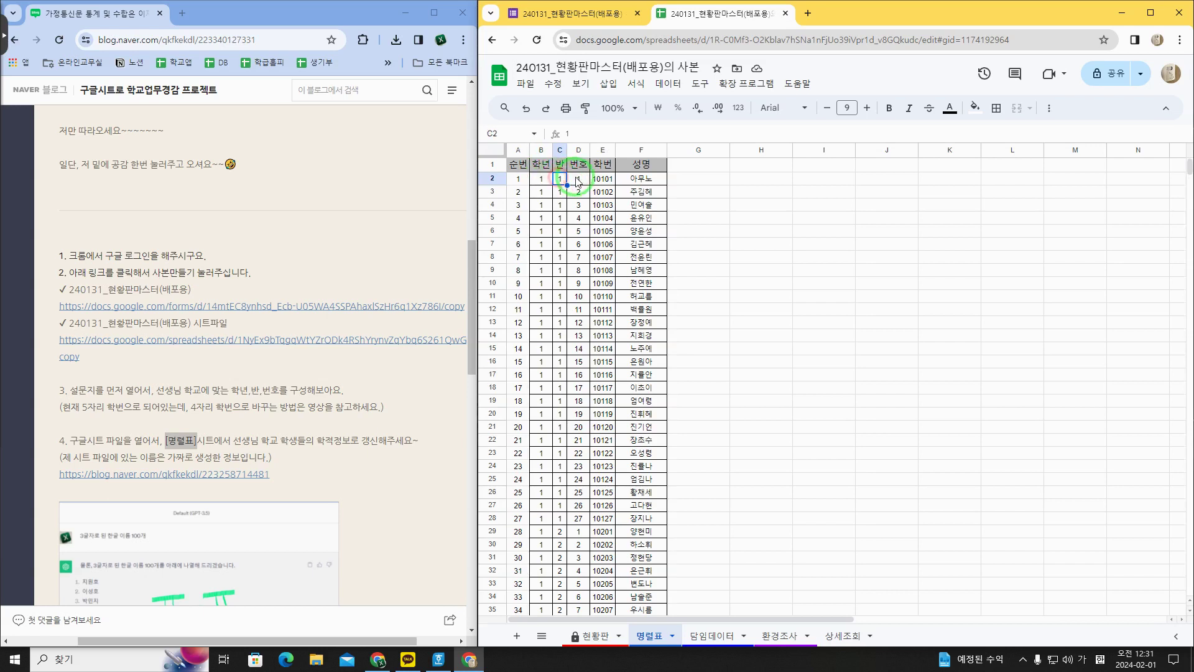
pyautogui.click(611, 180)
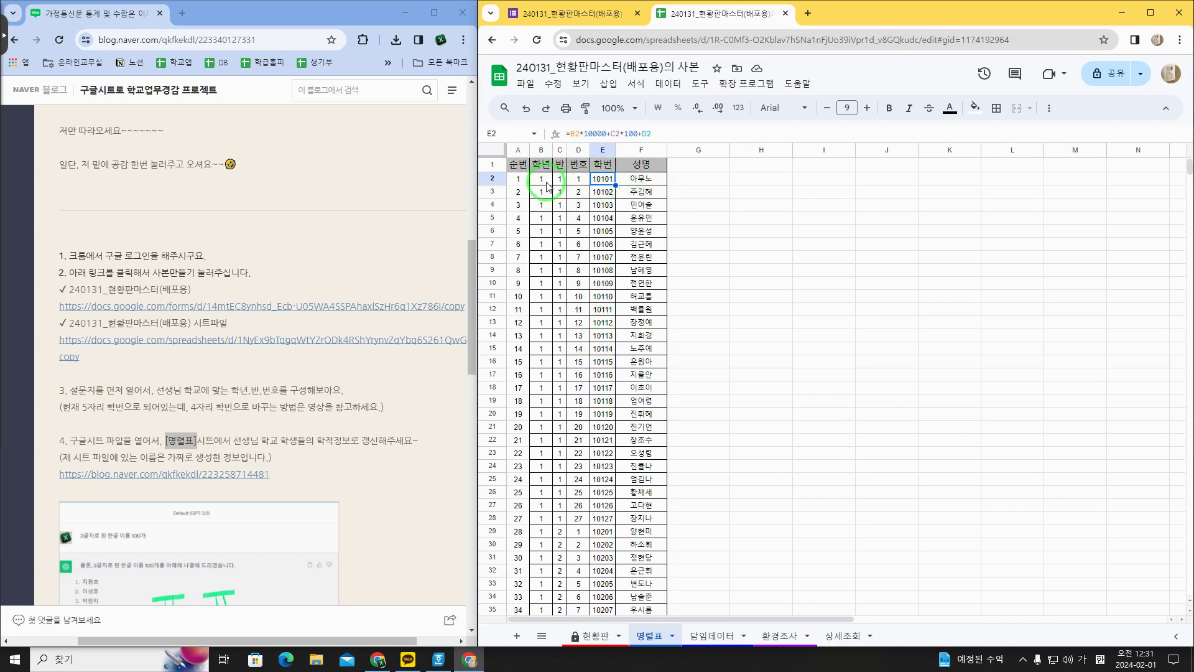
pyautogui.click(607, 182)
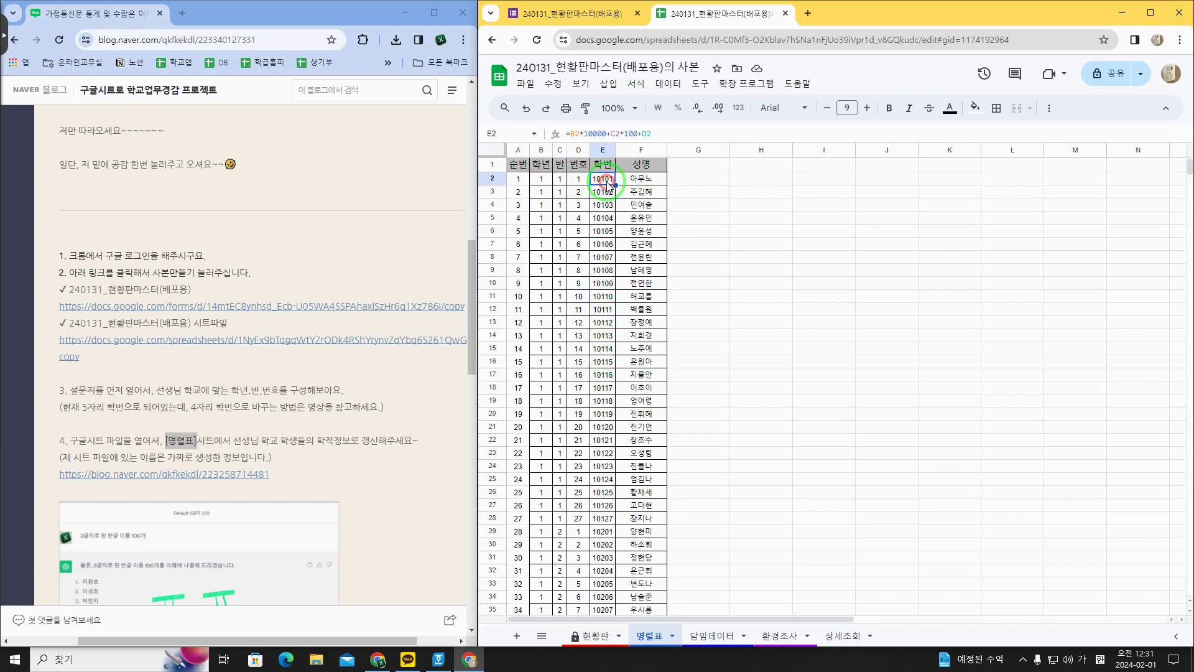
pyautogui.moveTo(541, 179); pyautogui.dragTo(637, 584)
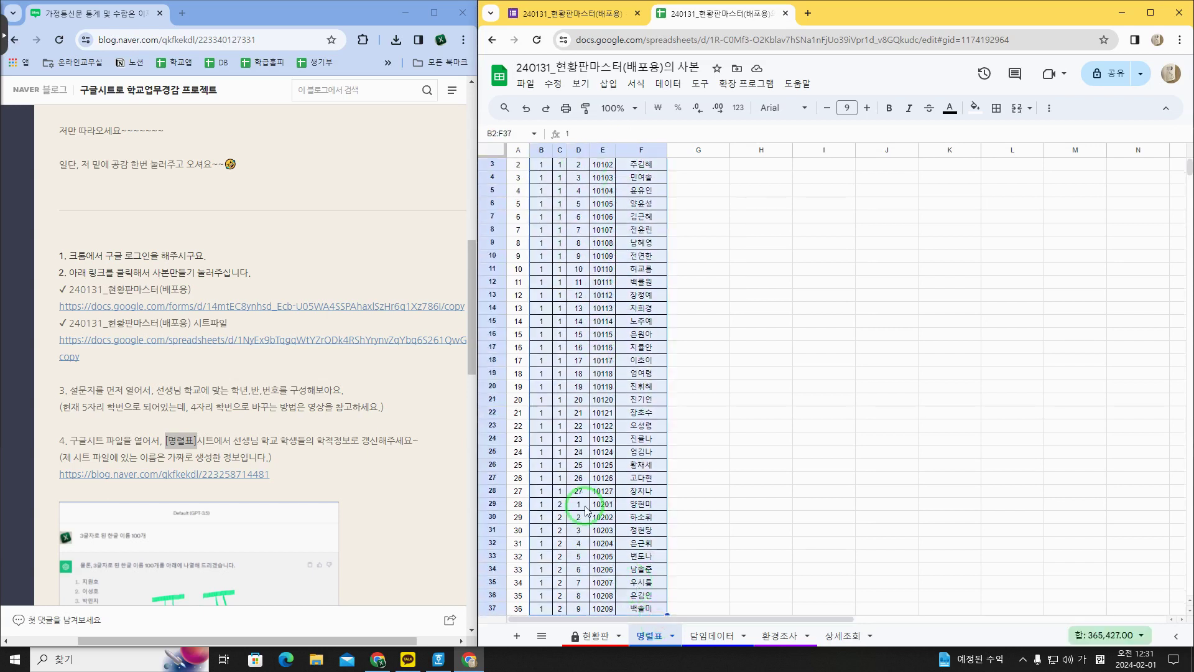
# Read blog instructions 4 and 5, and look over the homeroom teacher list in the 담임데이터 sheet
pyautogui.click(311, 459)
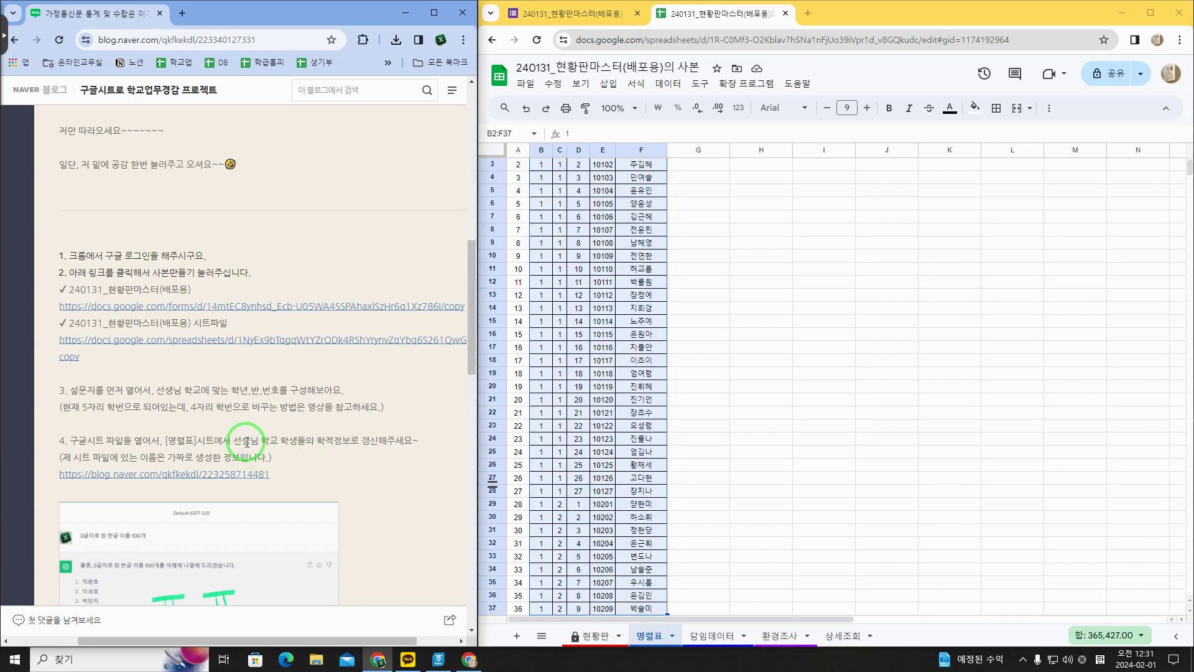
pyautogui.moveTo(247, 443); pyautogui.dragTo(315, 459)
pyautogui.click(315, 458)
pyautogui.scroll(-5, 363, 469)
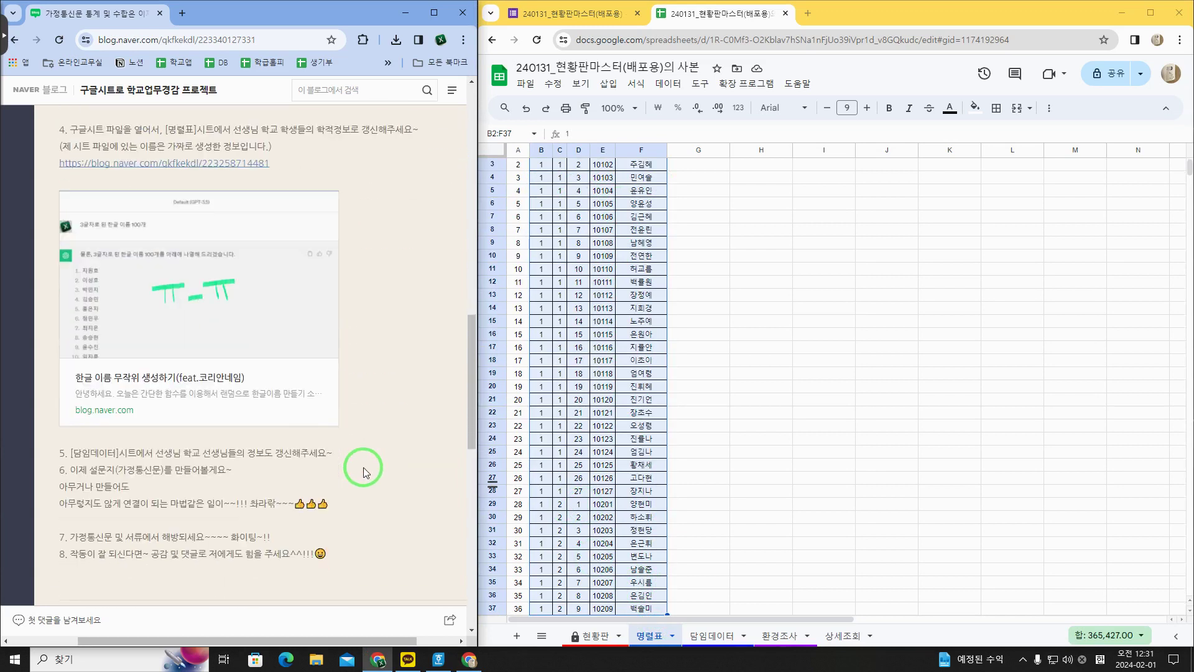
pyautogui.scroll(-1, 366, 474)
pyautogui.moveTo(114, 391); pyautogui.dragTo(190, 392)
pyautogui.click(190, 392)
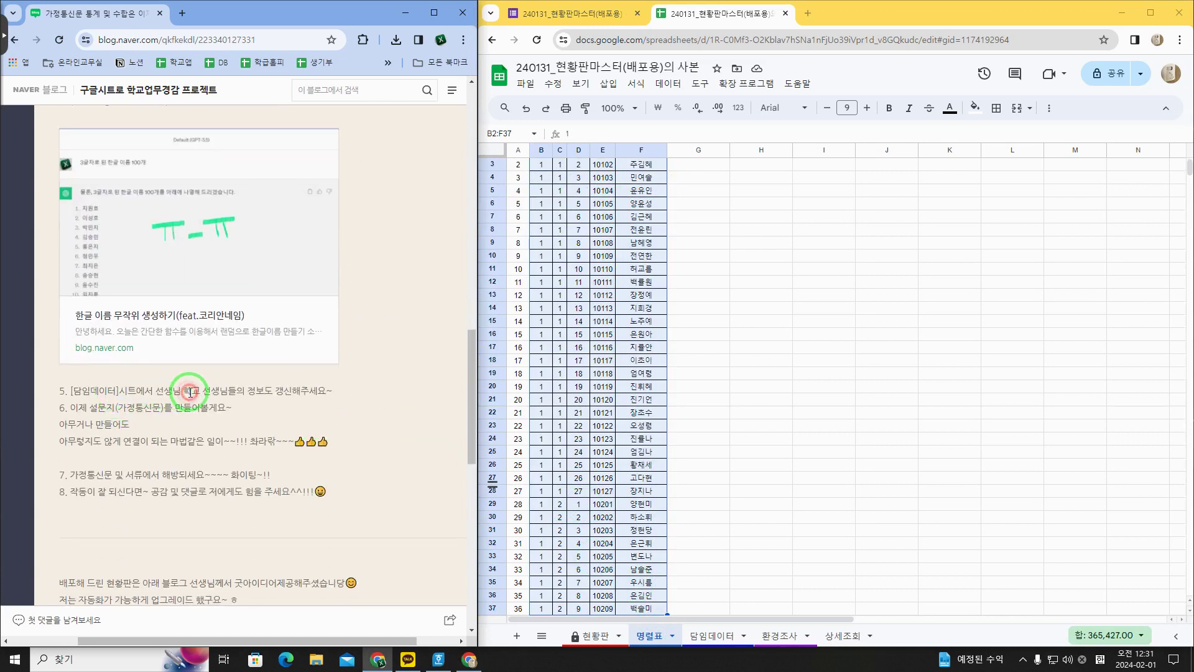
pyautogui.click(716, 638)
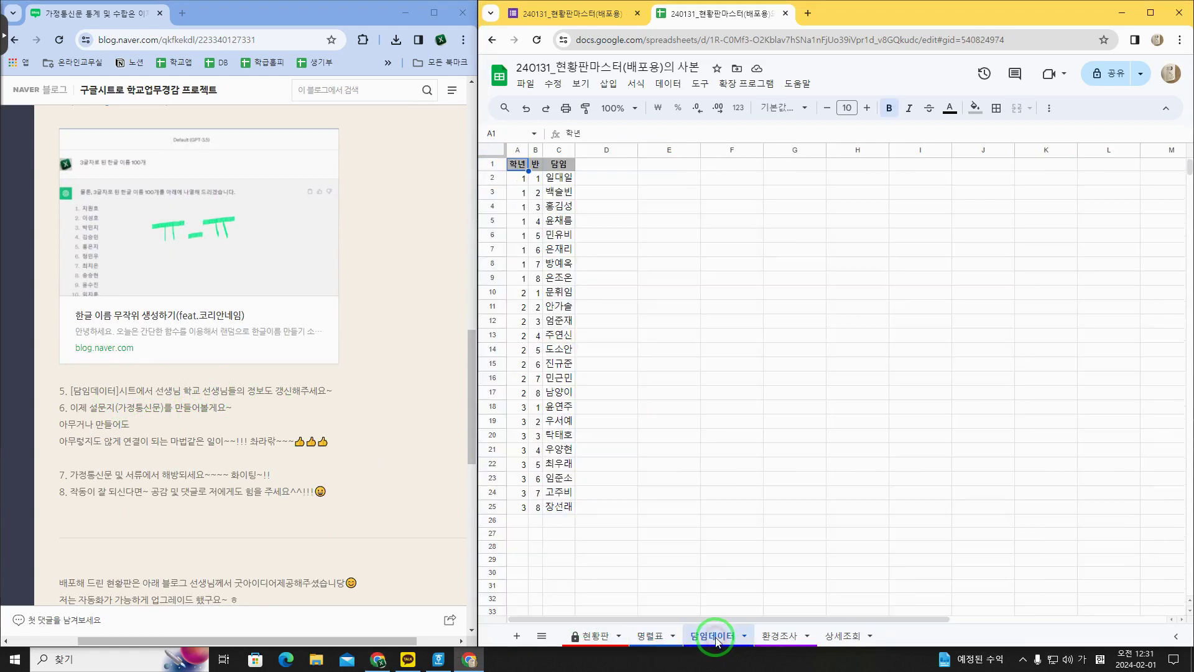
pyautogui.moveTo(559, 178); pyautogui.dragTo(555, 501)
# Add a homeroom entry in row 26 with 학년 4, 반 1 and the teacher's name
pyautogui.click(522, 523)
pyautogui.write('4')
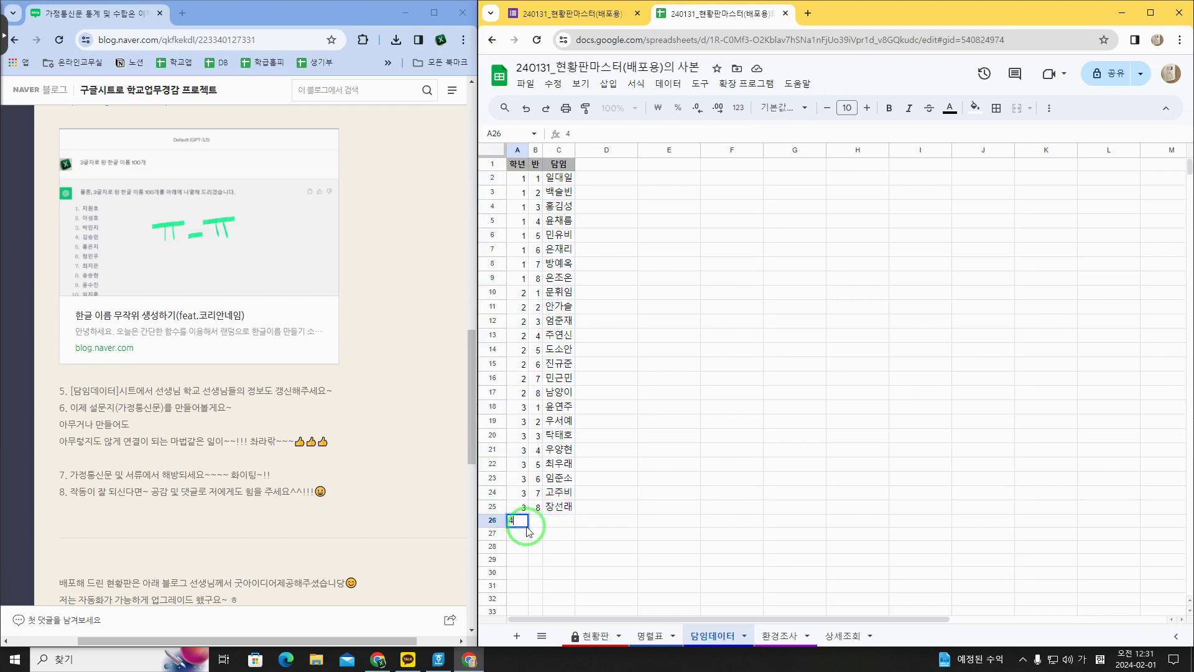
pyautogui.press('Tab')
pyautogui.write('1')
pyautogui.press('Tab')
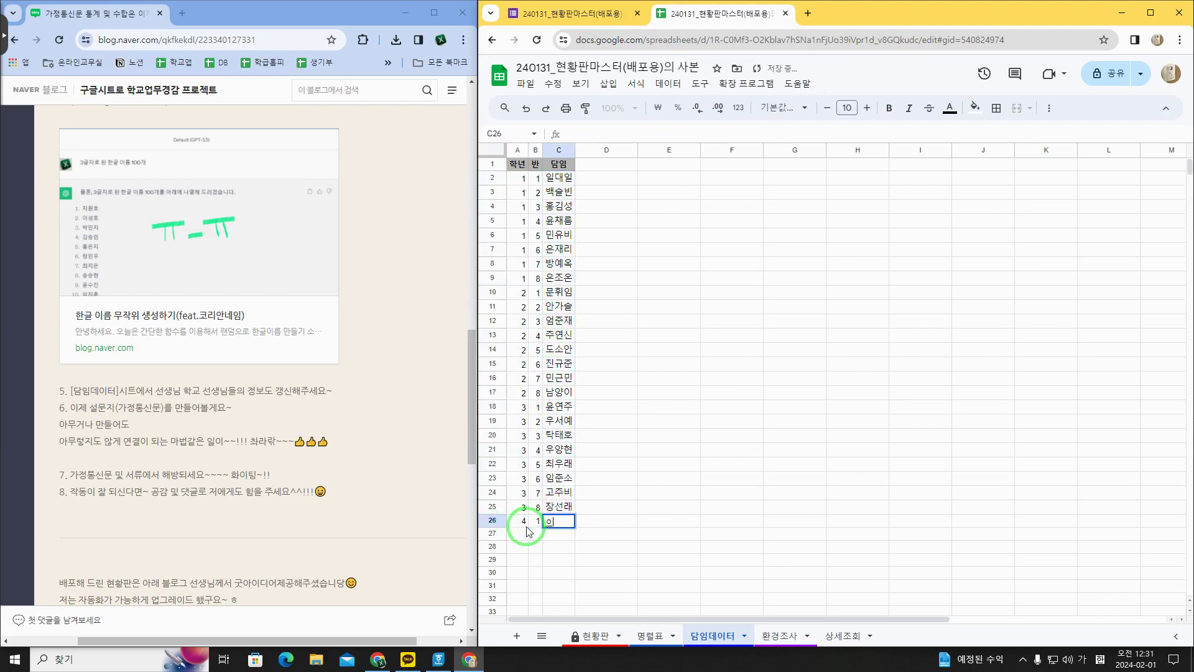
pyautogui.write('구두방')
pyautogui.press('Return')
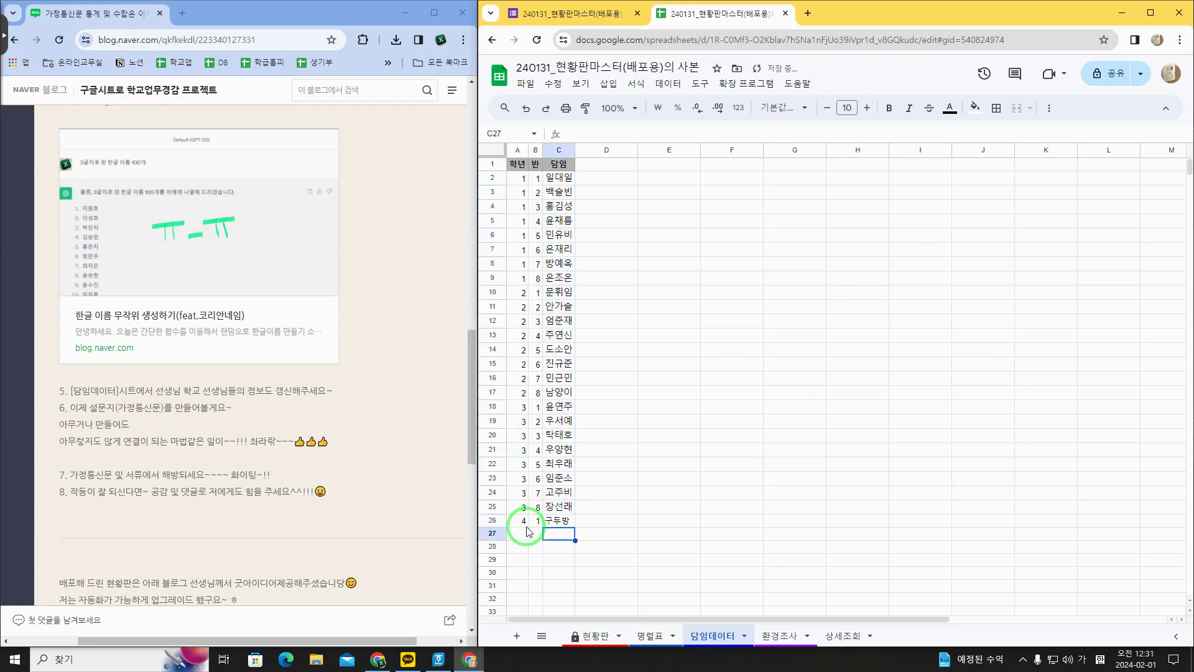
# Add another homeroom entry in row 27 with 학년 5, 반 2 and the teacher's name
pyautogui.click(526, 532)
pyautogui.write('5')
pyautogui.press('Tab')
pyautogui.write('2')
pyautogui.press('Tab')
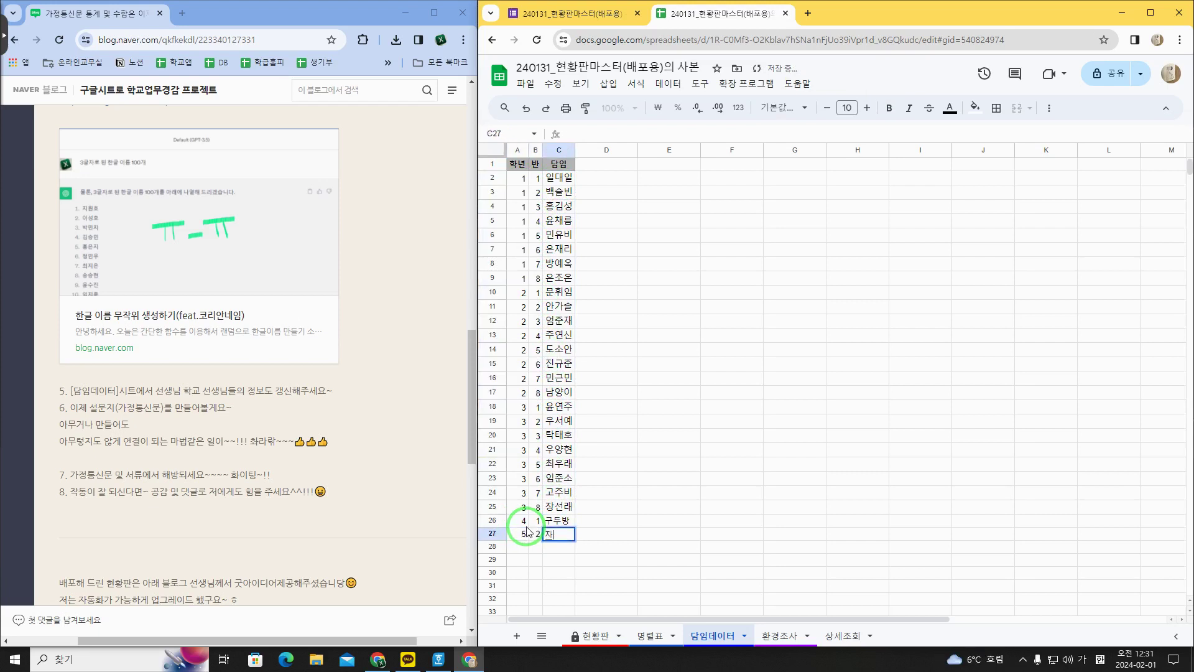
pyautogui.write('장발장')
pyautogui.press('Return')
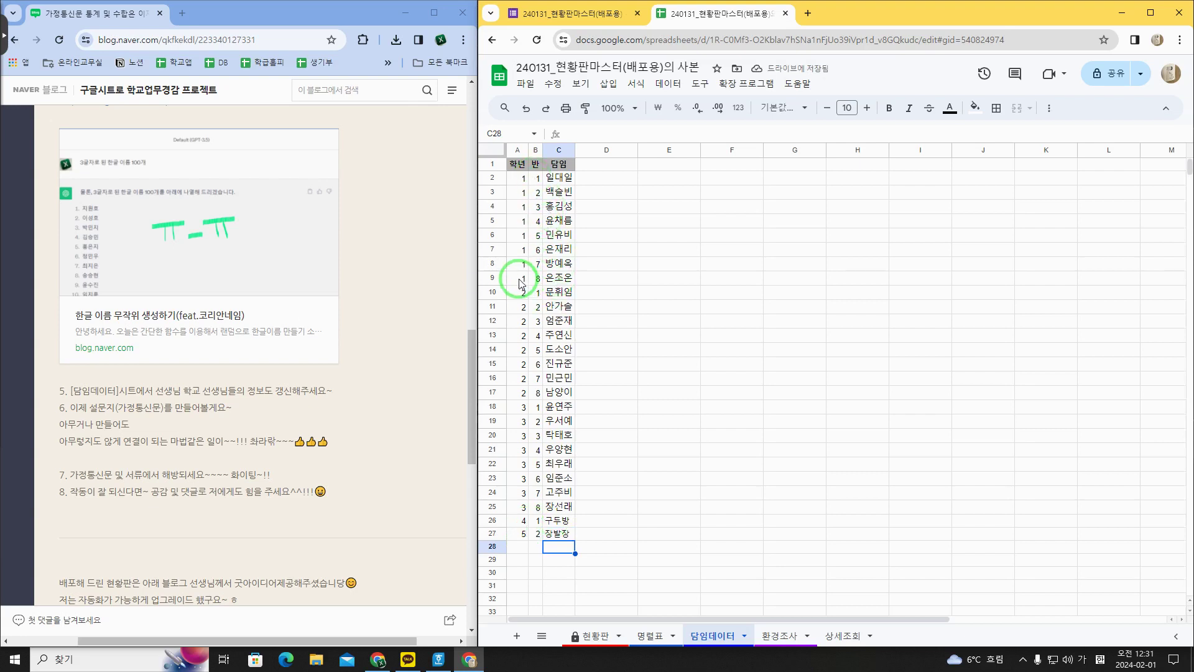
# Clear the grade 1, class 8 homeroom entry in A9:C9 and move the entries in A10:C27 up one row
pyautogui.moveTo(521, 284); pyautogui.dragTo(560, 278)
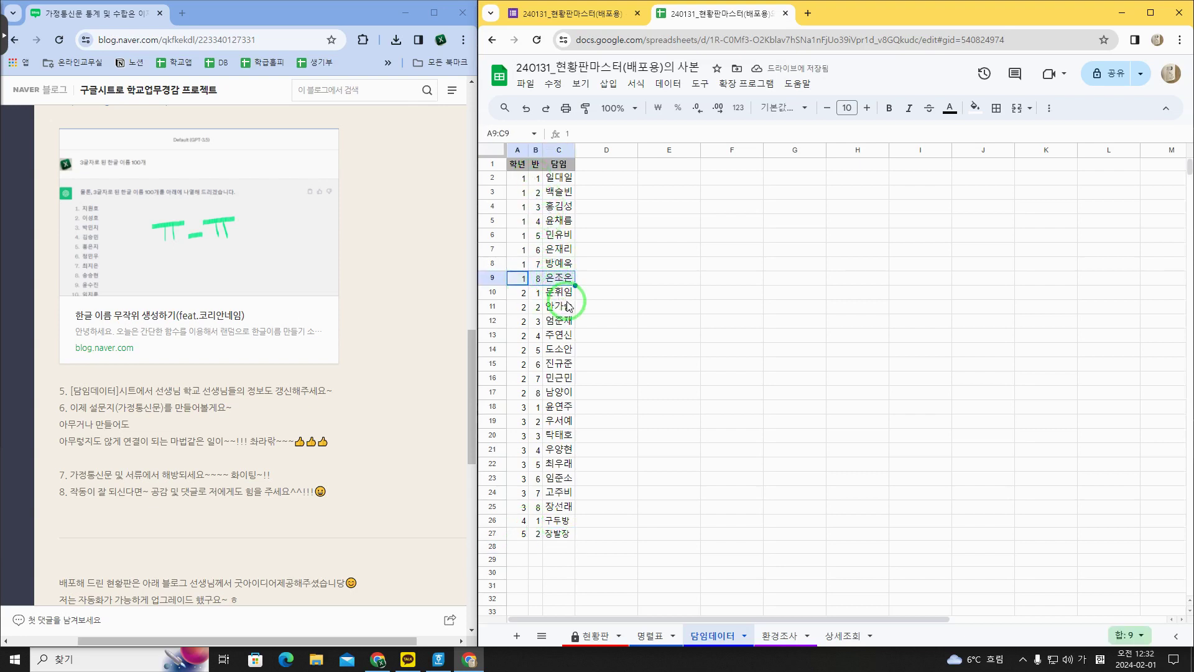
pyautogui.press('Delete')
pyautogui.moveTo(521, 291); pyautogui.dragTo(560, 533)
pyautogui.hotkey('ctrl', 'c')
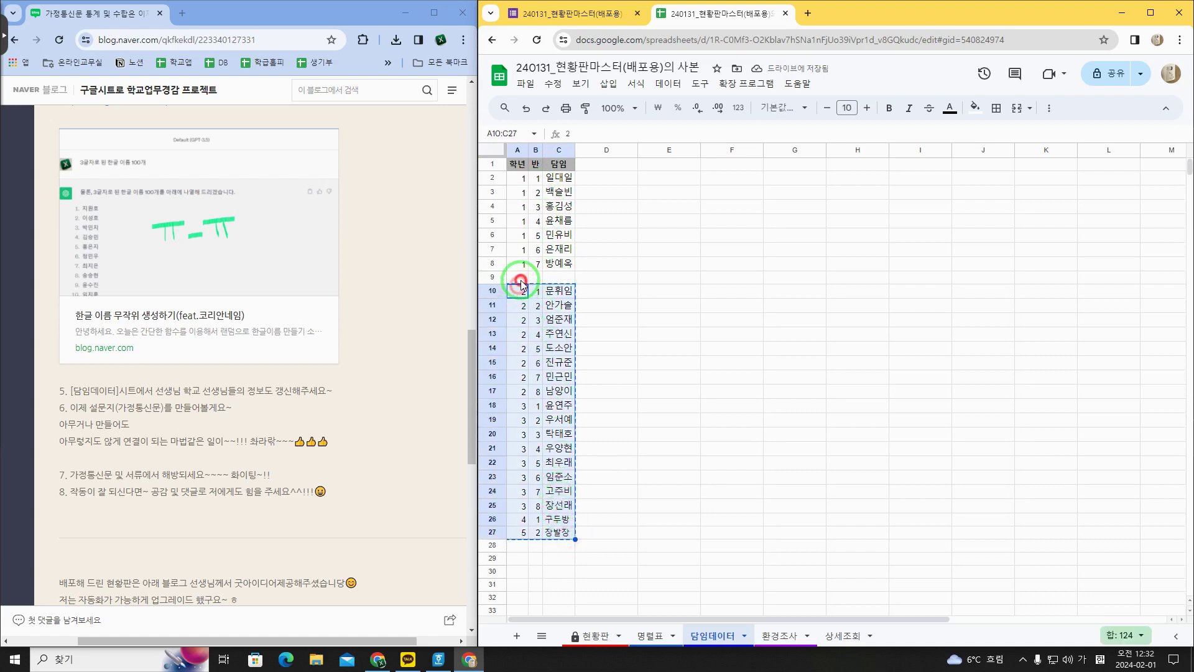
pyautogui.click(521, 277)
pyautogui.hotkey('ctrl', 'v')
pyautogui.click(568, 522)
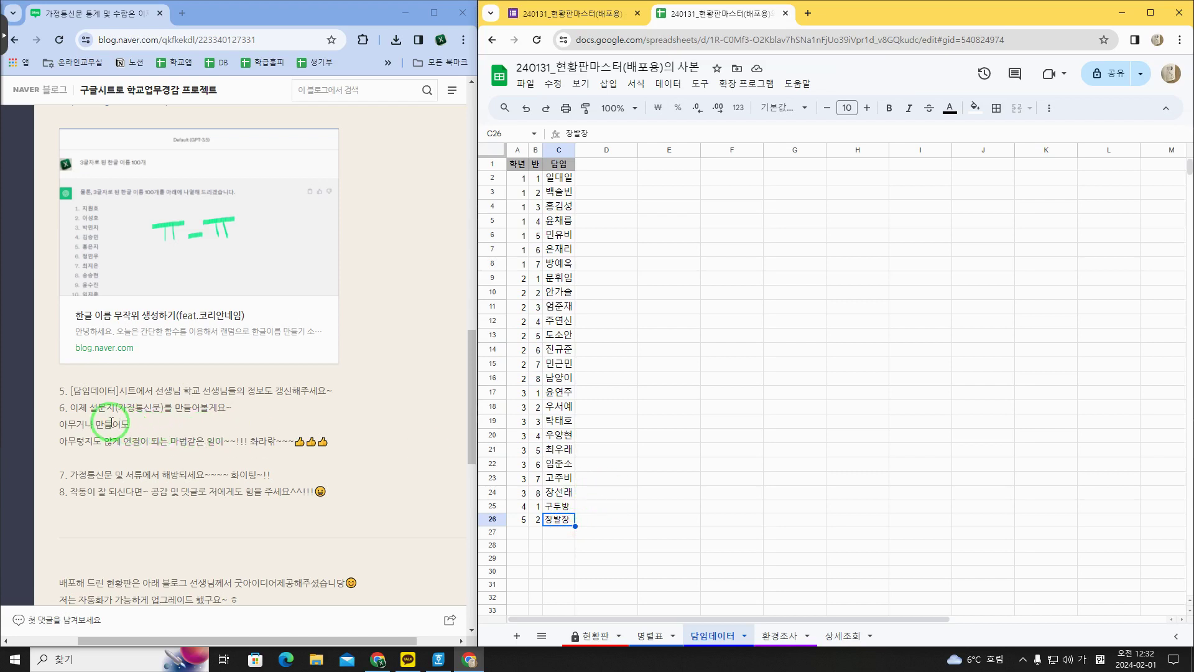
# Read blog instruction 6 about making the survey, and view the 현황판 sheet in a maximized browser window
pyautogui.moveTo(102, 410); pyautogui.dragTo(164, 411)
pyautogui.click(197, 410)
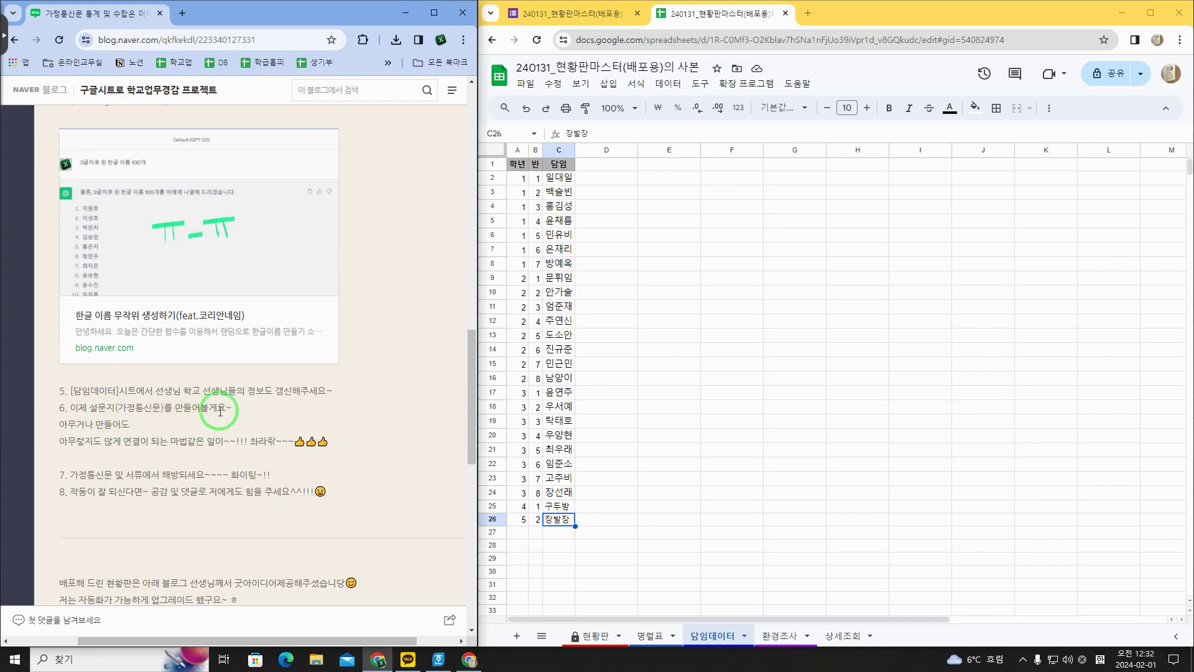
pyautogui.click(593, 634)
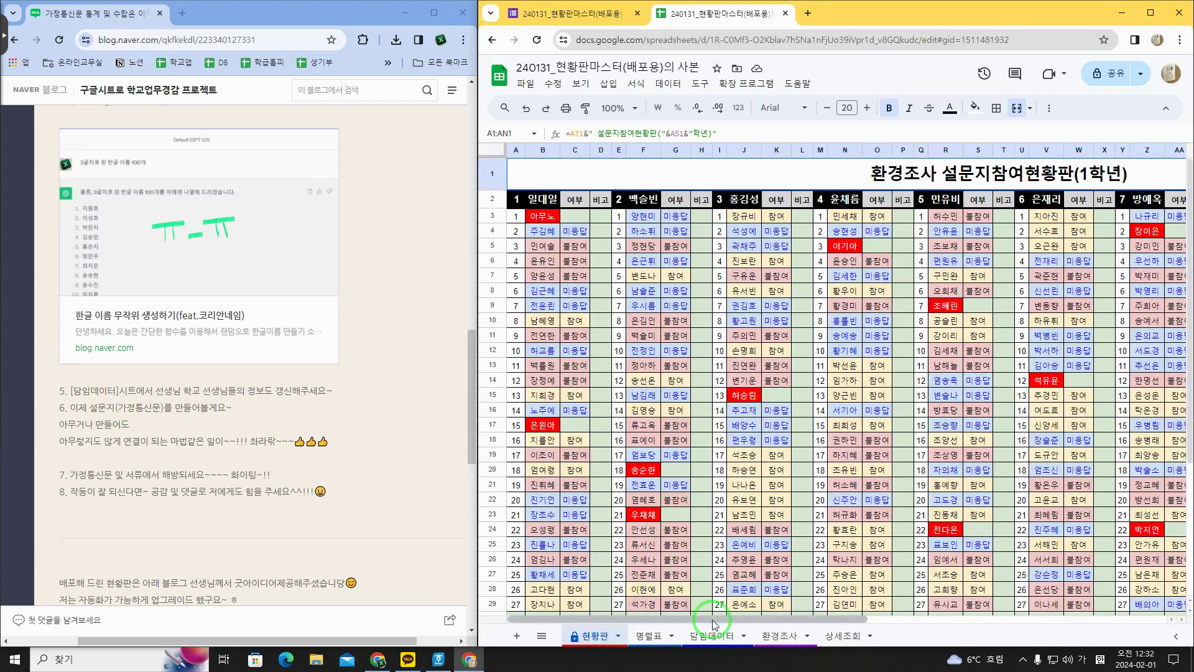
pyautogui.moveTo(714, 624)
pyautogui.mouseDown()
pyautogui.moveTo(778, 622)
pyautogui.moveTo(703, 622)
pyautogui.mouseUp()
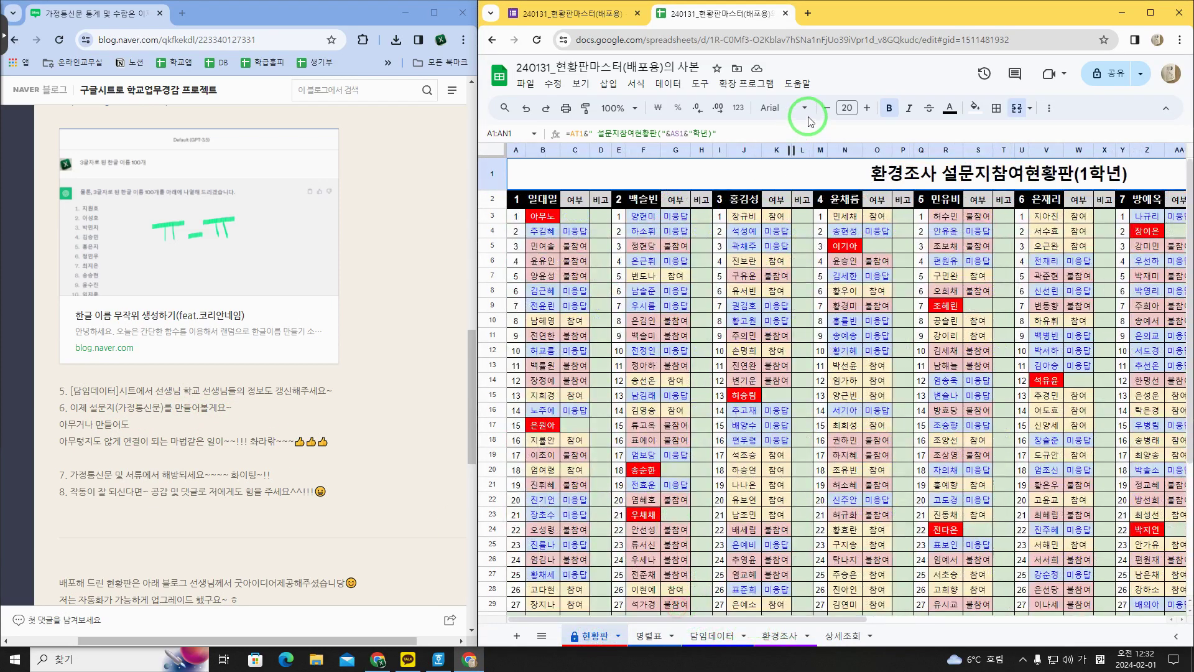
pyautogui.moveTo(840, 14); pyautogui.dragTo(594, 6)
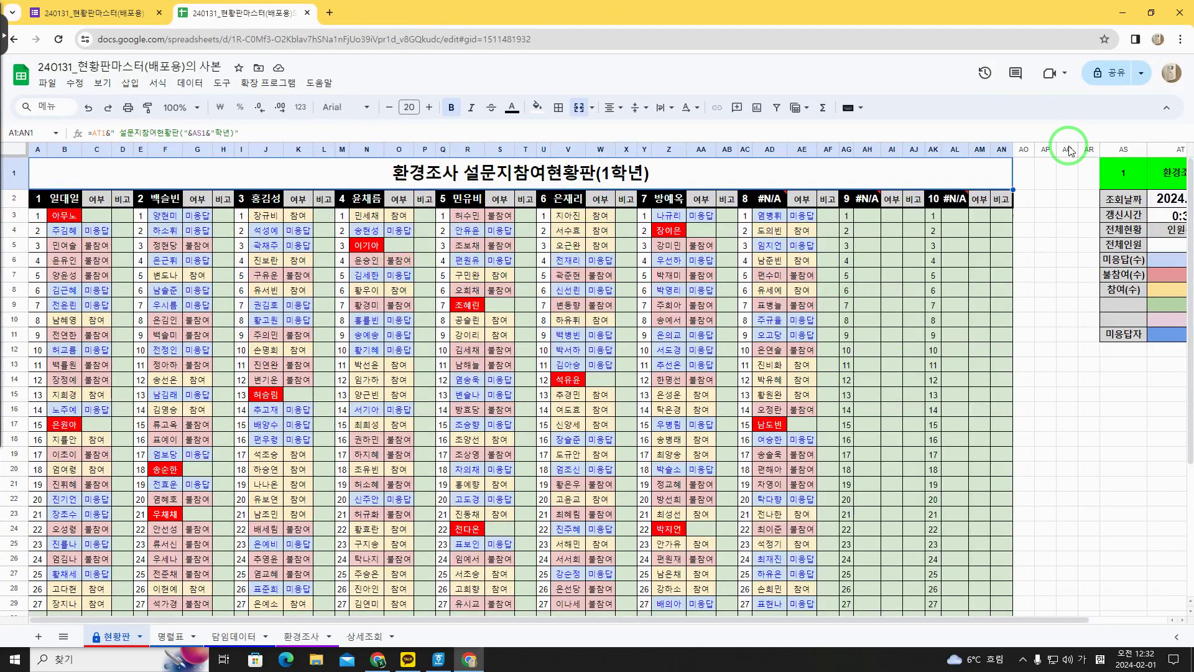
# Hide the empty columns AP to AR between the class board and the summary table on the 현황판 sheet
pyautogui.moveTo(1088, 150); pyautogui.dragTo(1037, 148)
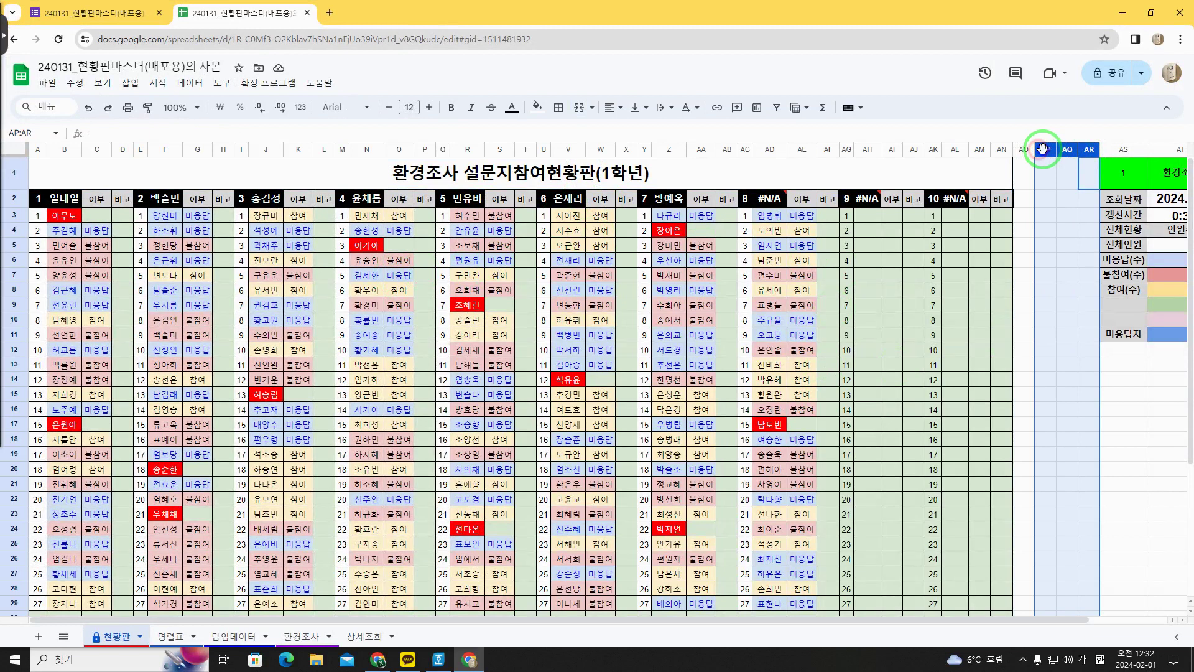
pyautogui.rightClick(1037, 149)
pyautogui.click(1019, 346)
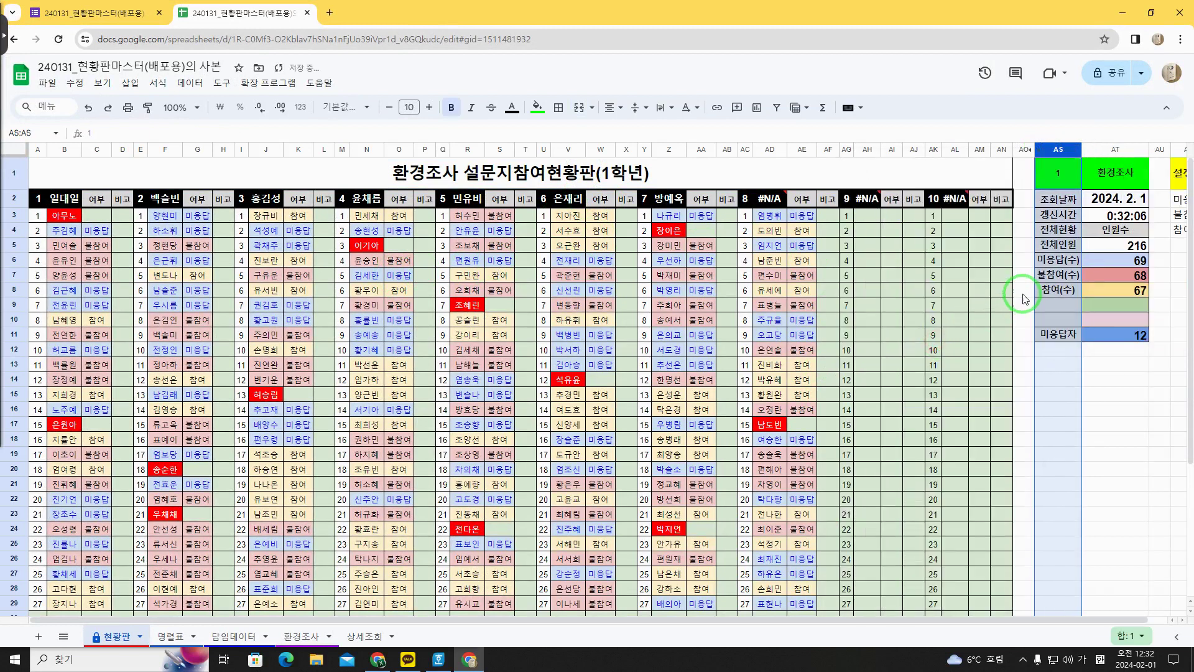
pyautogui.click(1023, 335)
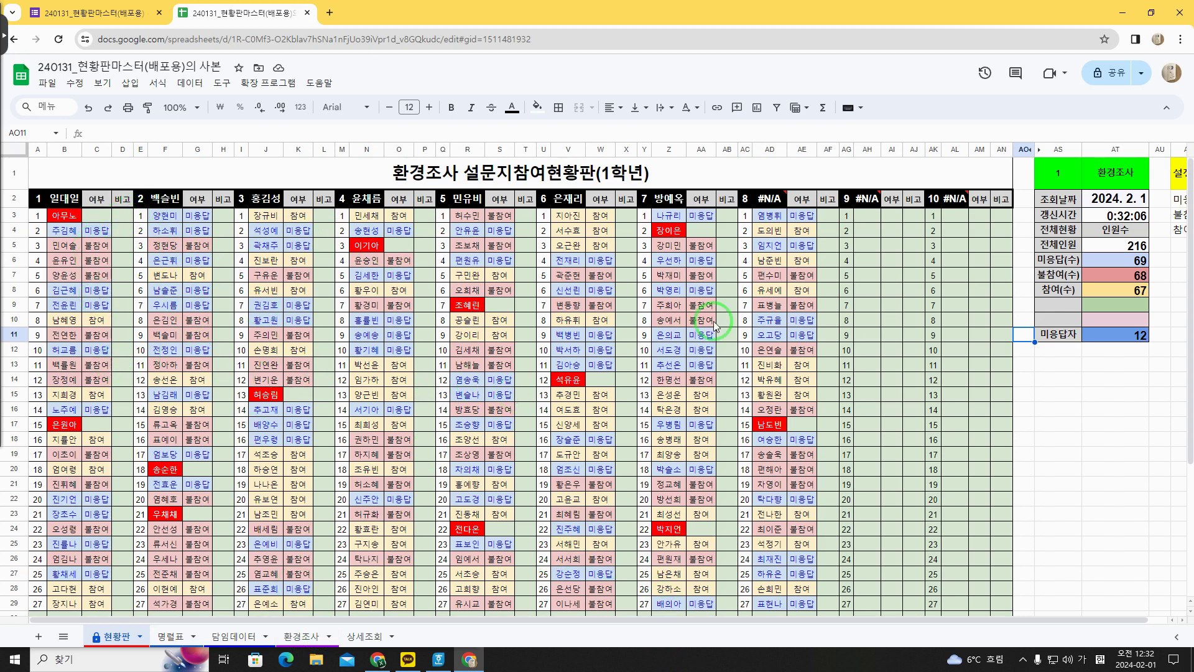
# Examine the 불참여(수) and 참여(수) count cells and the grade and survey name cells in the summary table
pyautogui.click(1123, 266)
pyautogui.click(1126, 274)
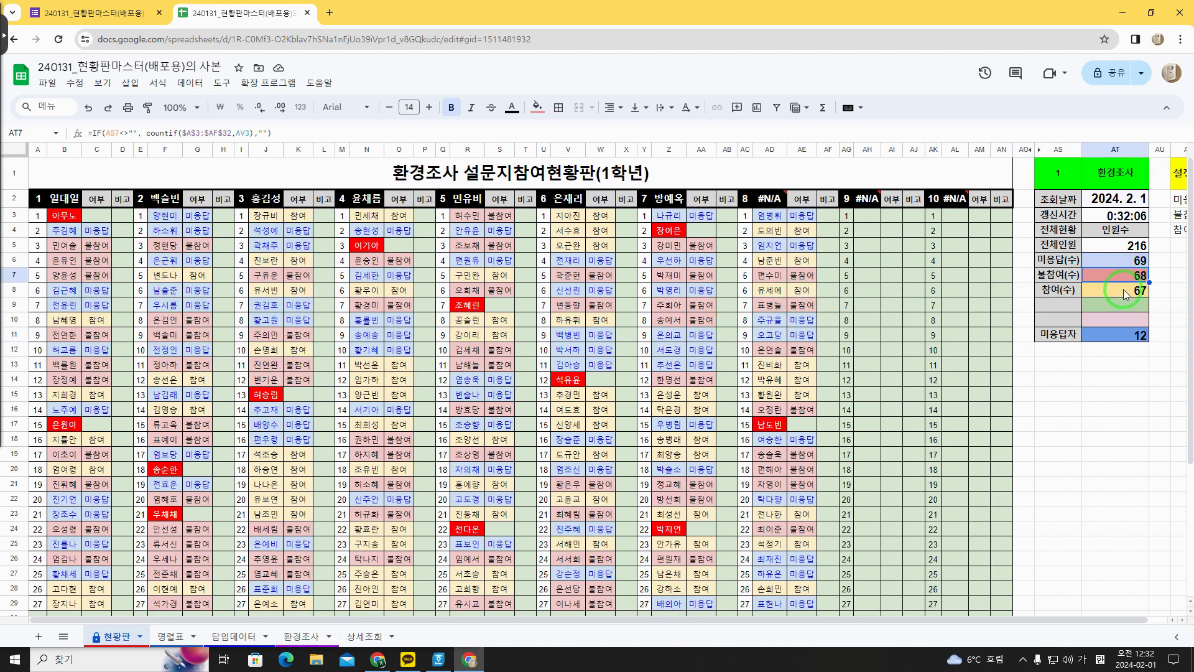
pyautogui.click(1124, 289)
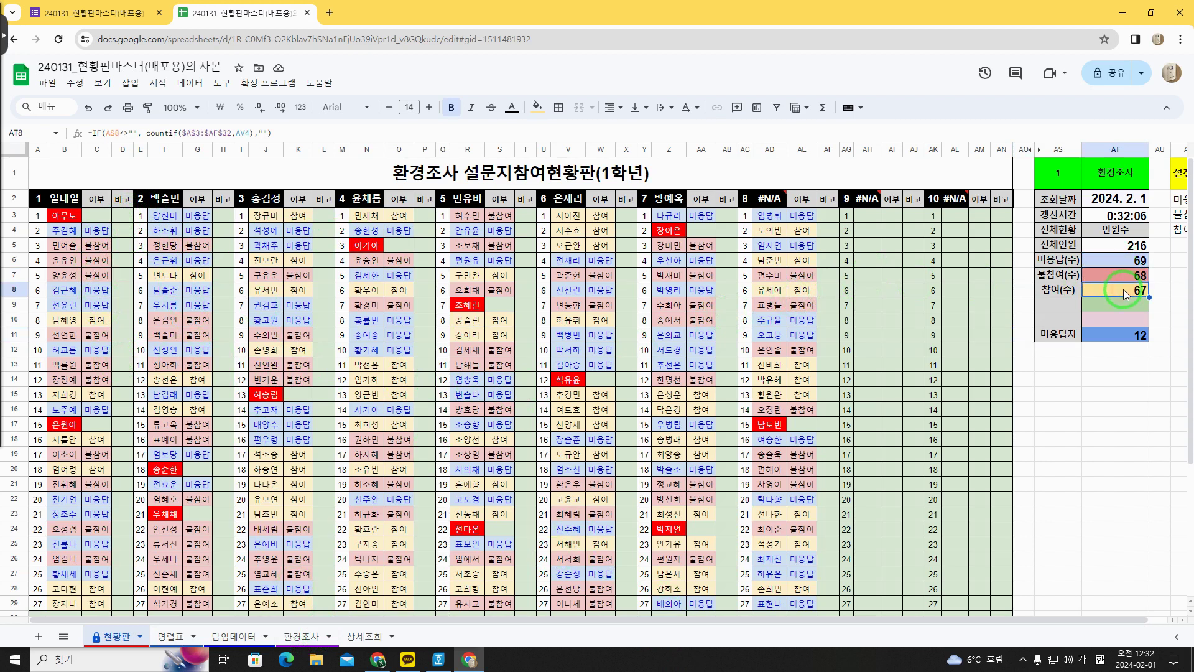
pyautogui.click(1070, 180)
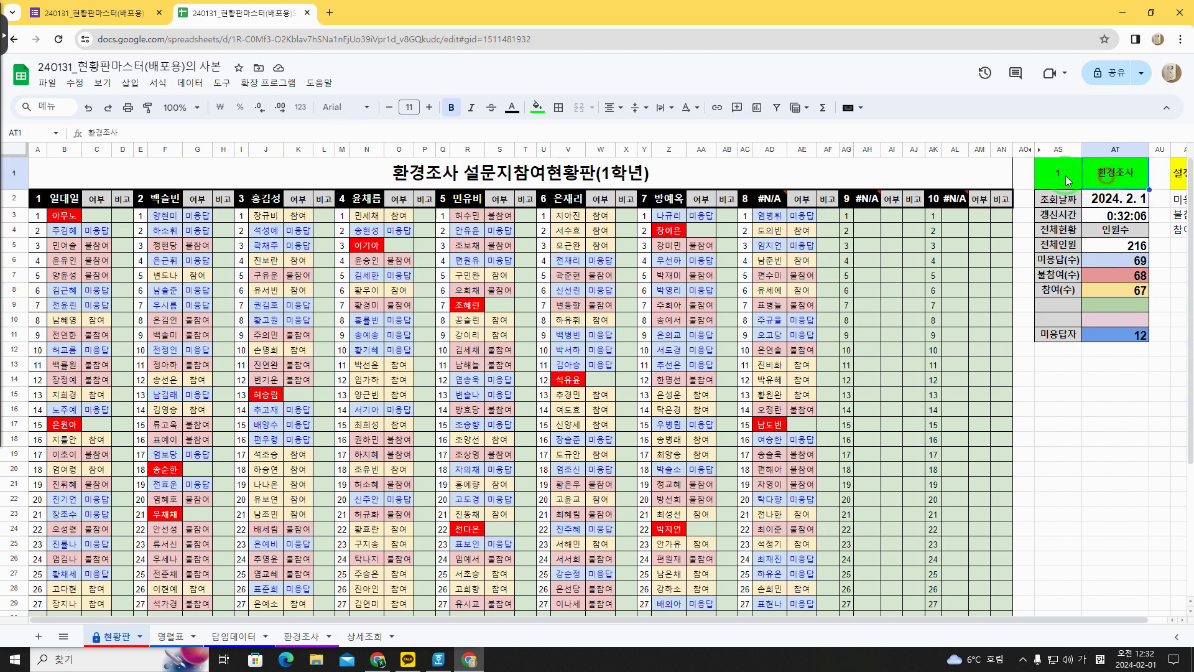
pyautogui.click(1098, 178)
# Try grades 2 and 3 in cell AS1 to view each grade's status board
pyautogui.click(1065, 178)
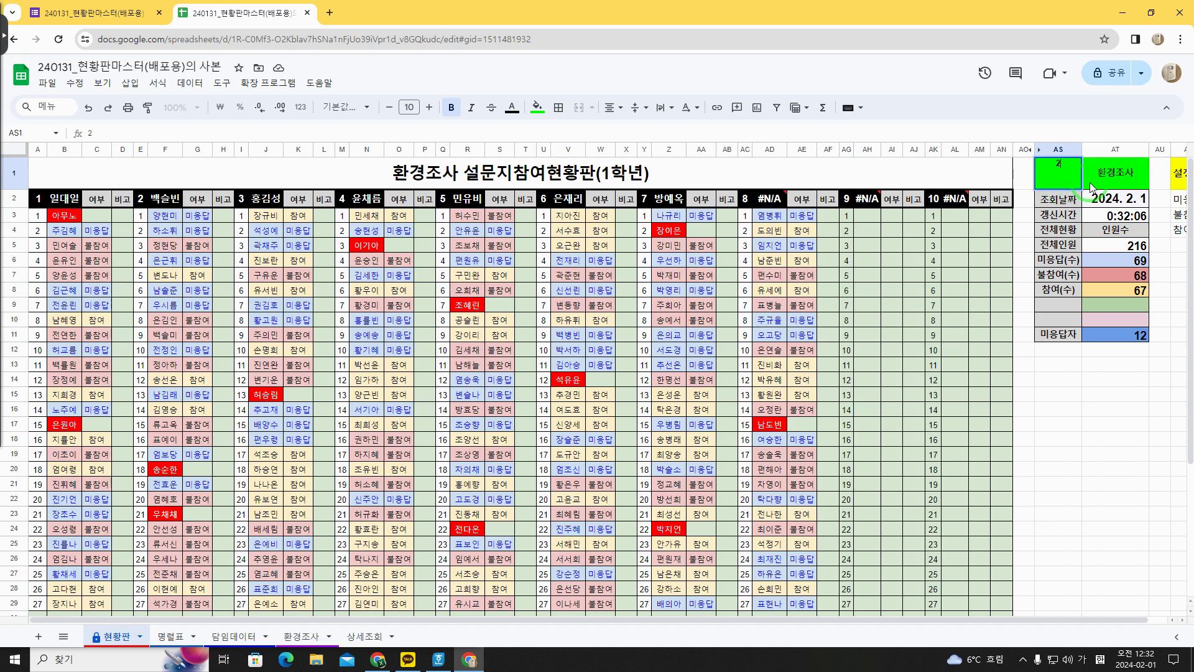
pyautogui.write('2')
pyautogui.click(1090, 181)
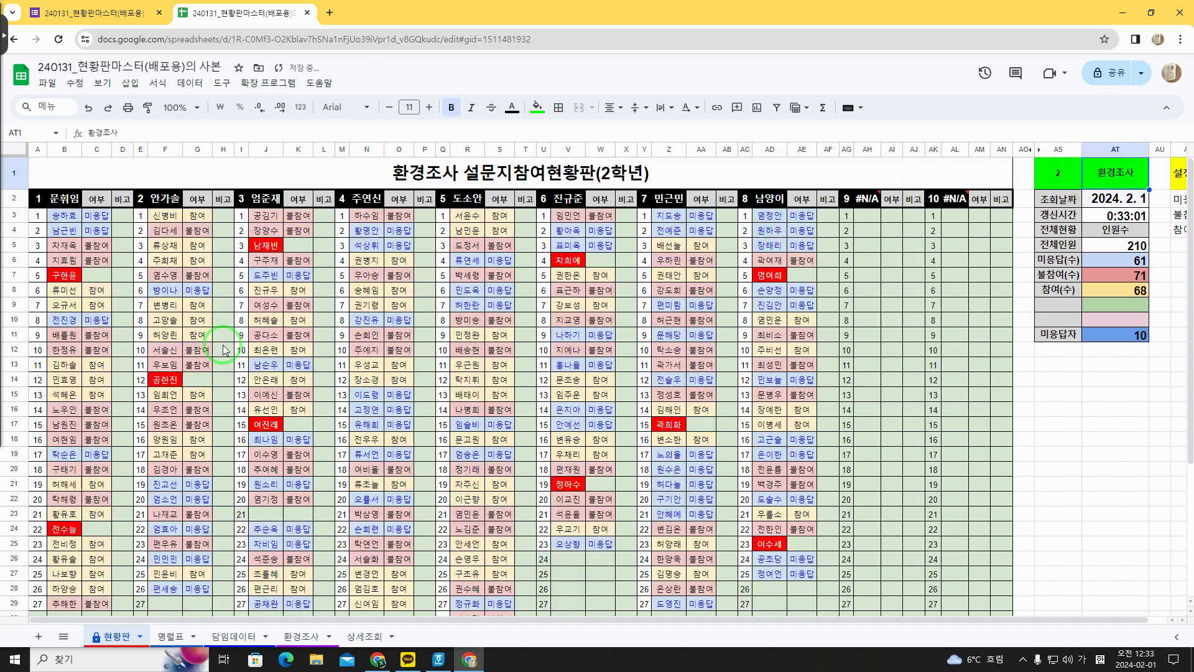
pyautogui.click(1061, 176)
pyautogui.write('3')
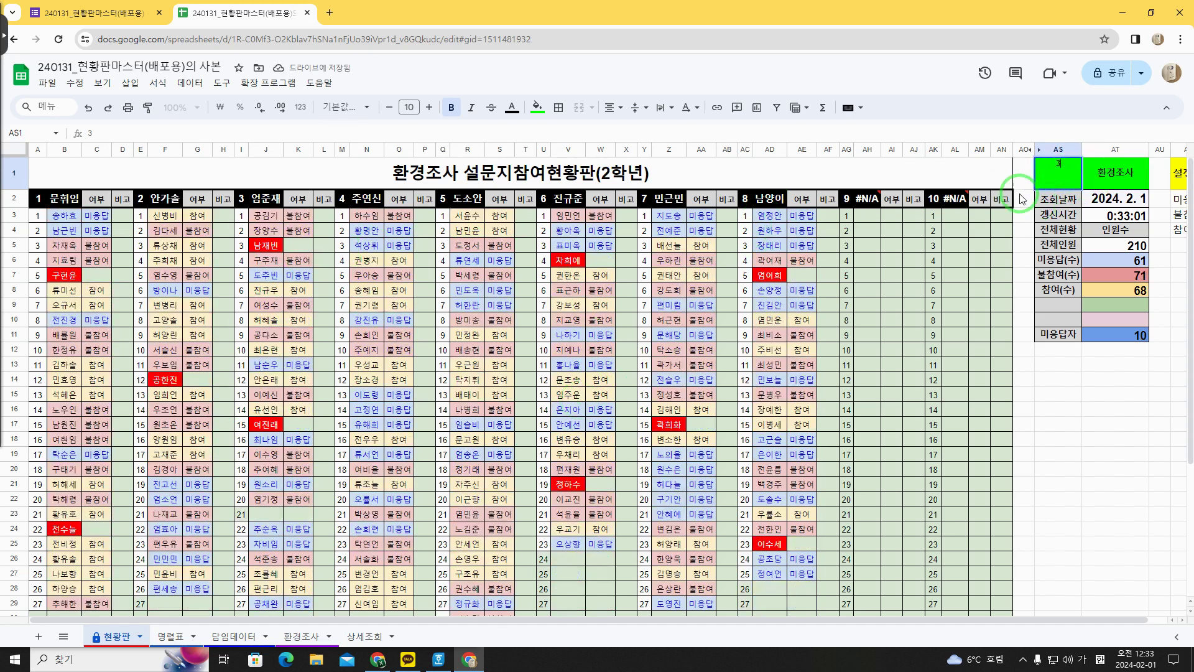
pyautogui.click(1022, 199)
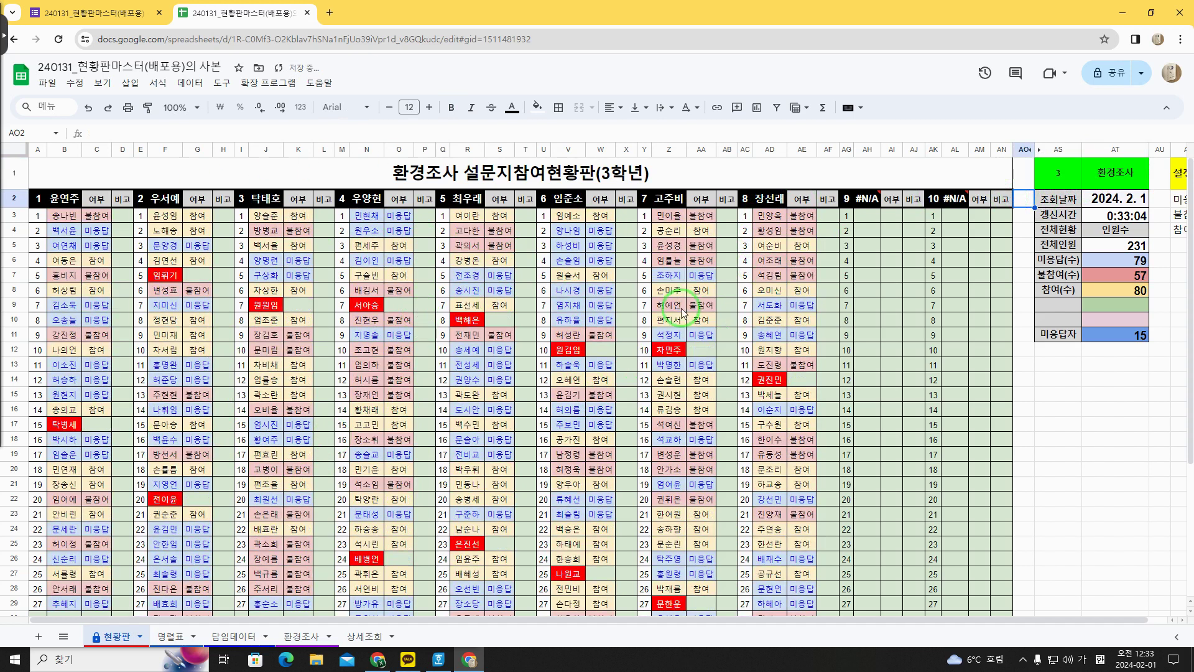
# Switch the grade in cell AS1 to 2 and back to 1
pyautogui.click(1066, 179)
pyautogui.write('2')
pyautogui.press('Return')
pyautogui.click(1056, 176)
pyautogui.write('1')
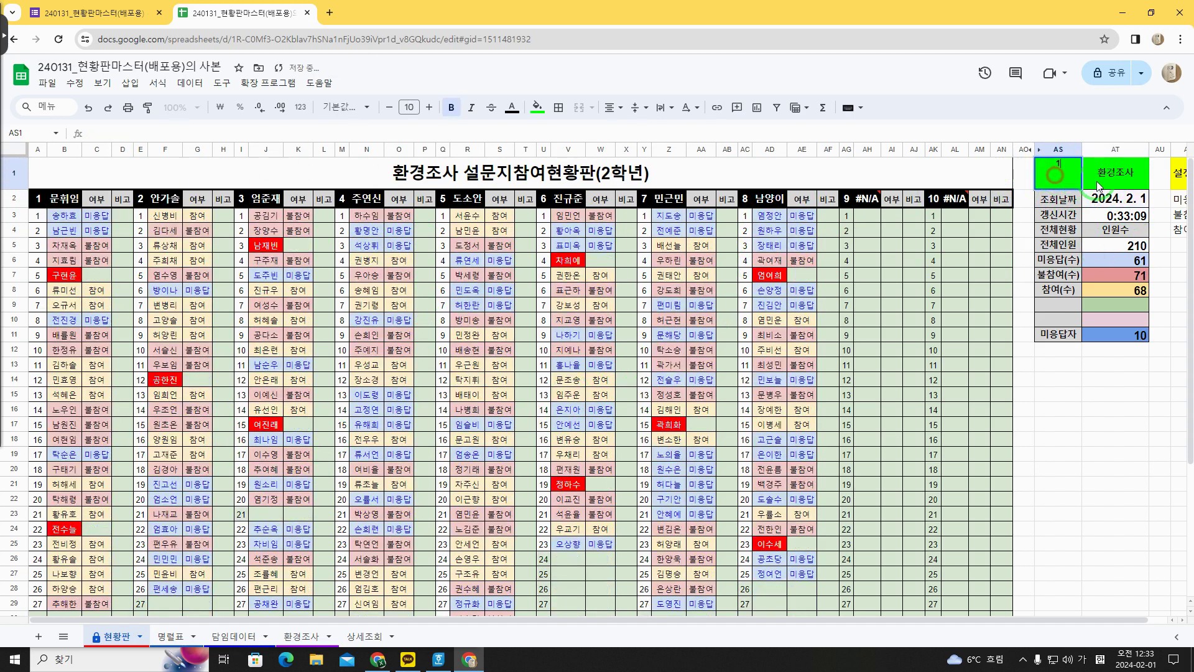
pyautogui.click(1098, 185)
# Inspect the class 8 homeroom formula in AD2 and compare it with the last grade 1 entry on the 담임데이터 sheet
pyautogui.click(778, 203)
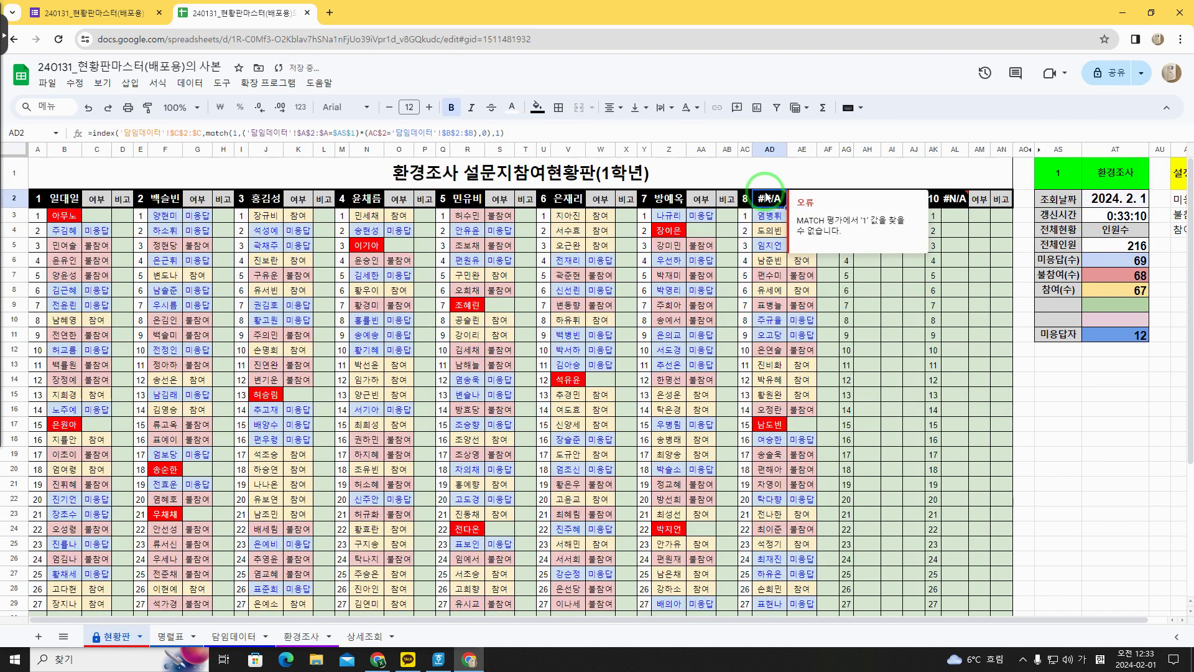
pyautogui.click(235, 635)
pyautogui.moveTo(41, 263); pyautogui.dragTo(81, 263)
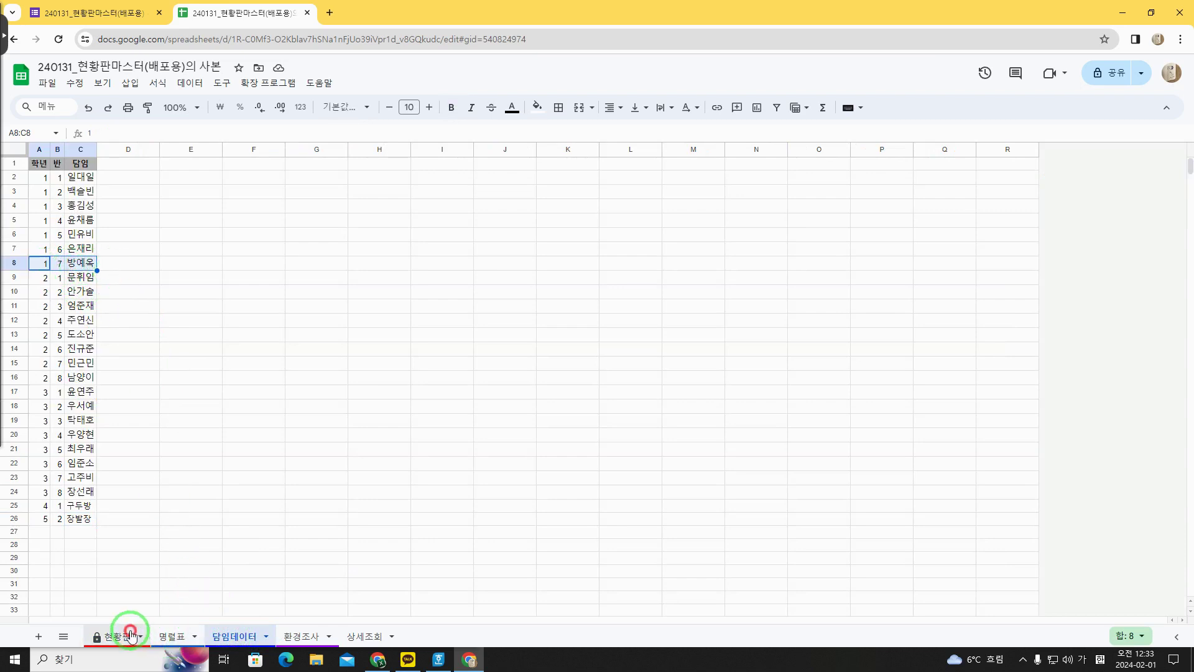
# Hide columns AG to AN, covering classes 9 and 10, on the 현황판 sheet
pyautogui.click(125, 636)
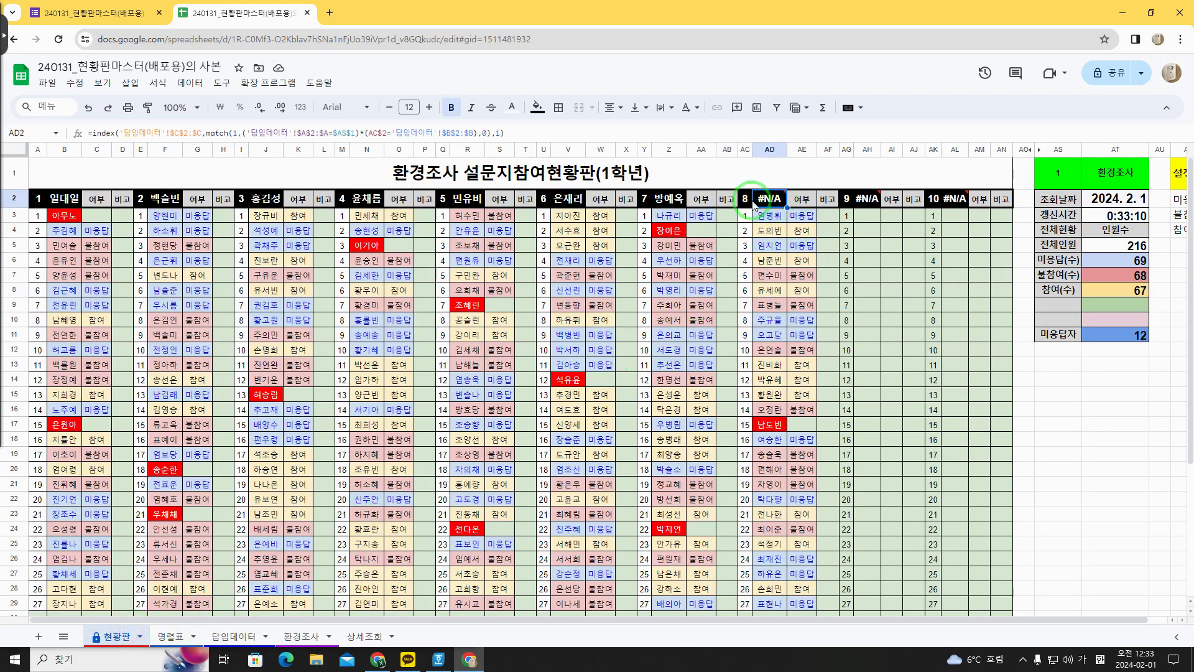
pyautogui.moveTo(844, 149); pyautogui.dragTo(1003, 149)
pyautogui.rightClick(877, 150)
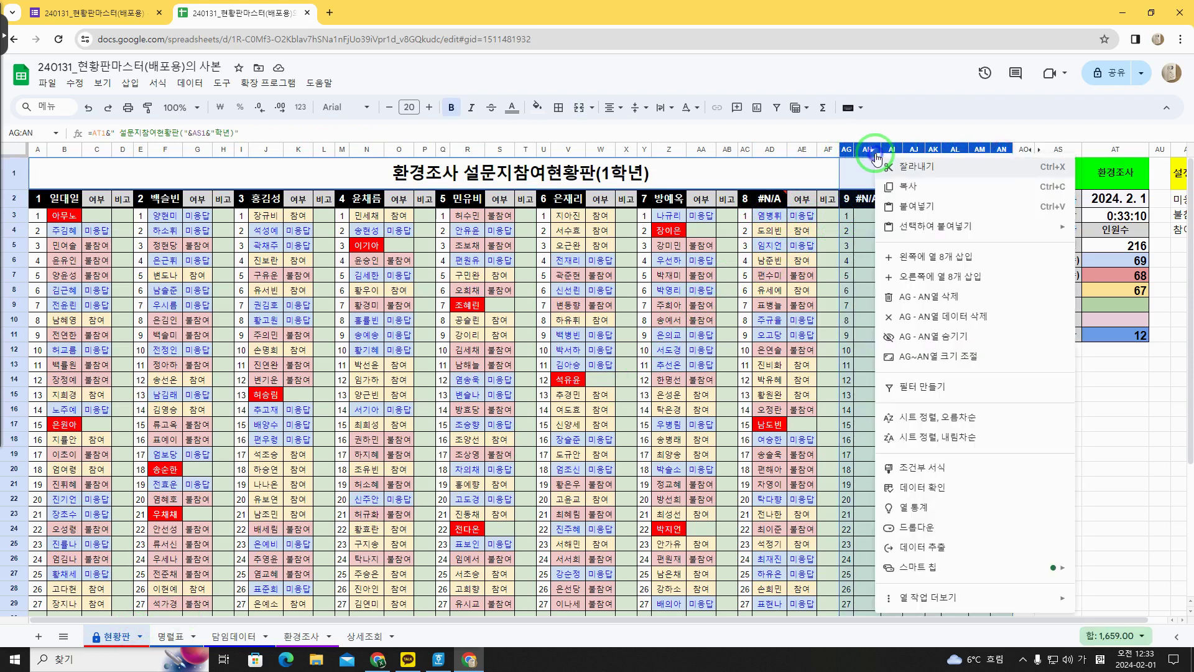
pyautogui.click(927, 339)
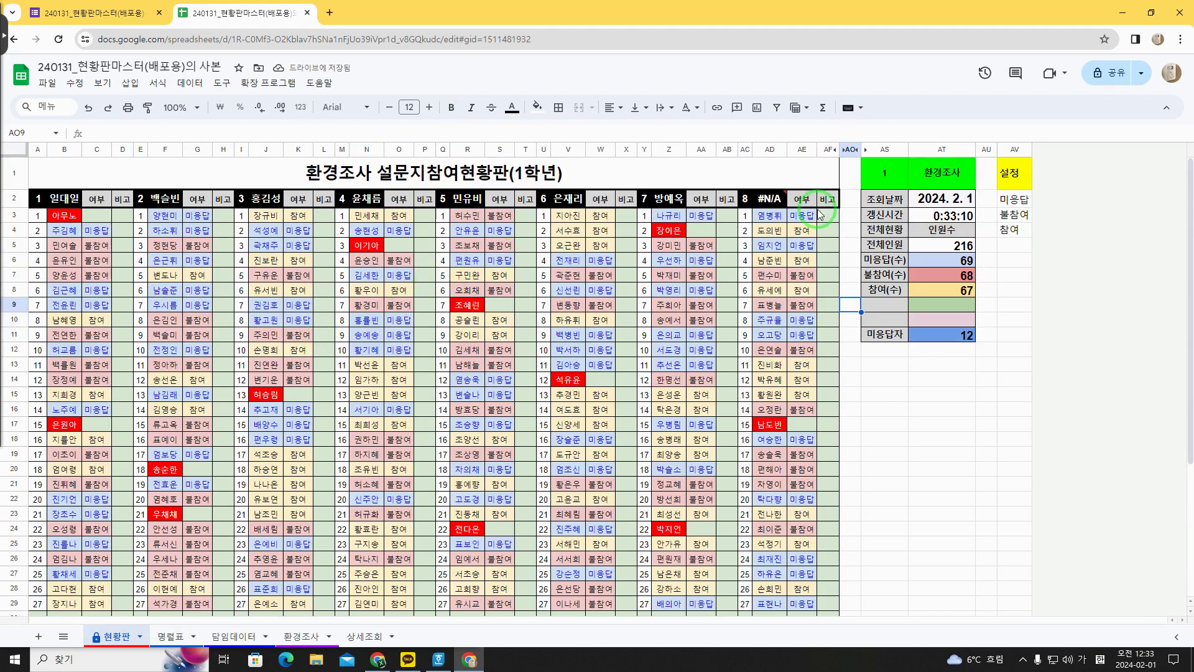
# Add a homeroom entry in row 27 of the 담임데이터 sheet with 학년 1, 반 8 and the teacher's name
pyautogui.click(769, 199)
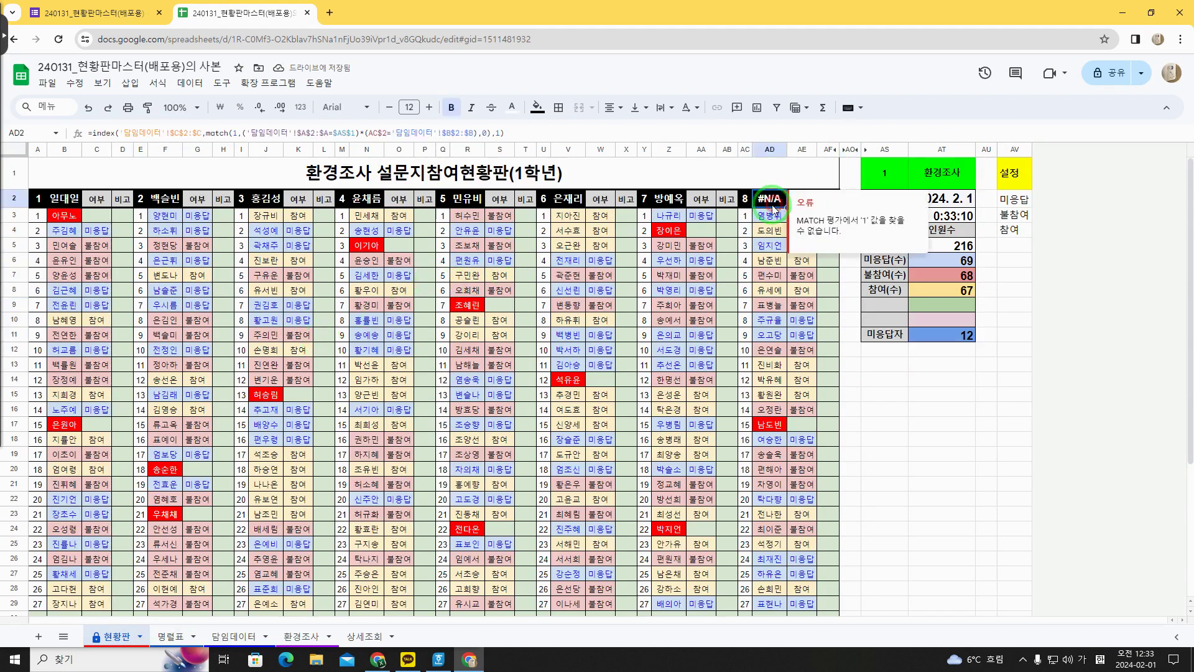
pyautogui.click(186, 637)
pyautogui.click(234, 636)
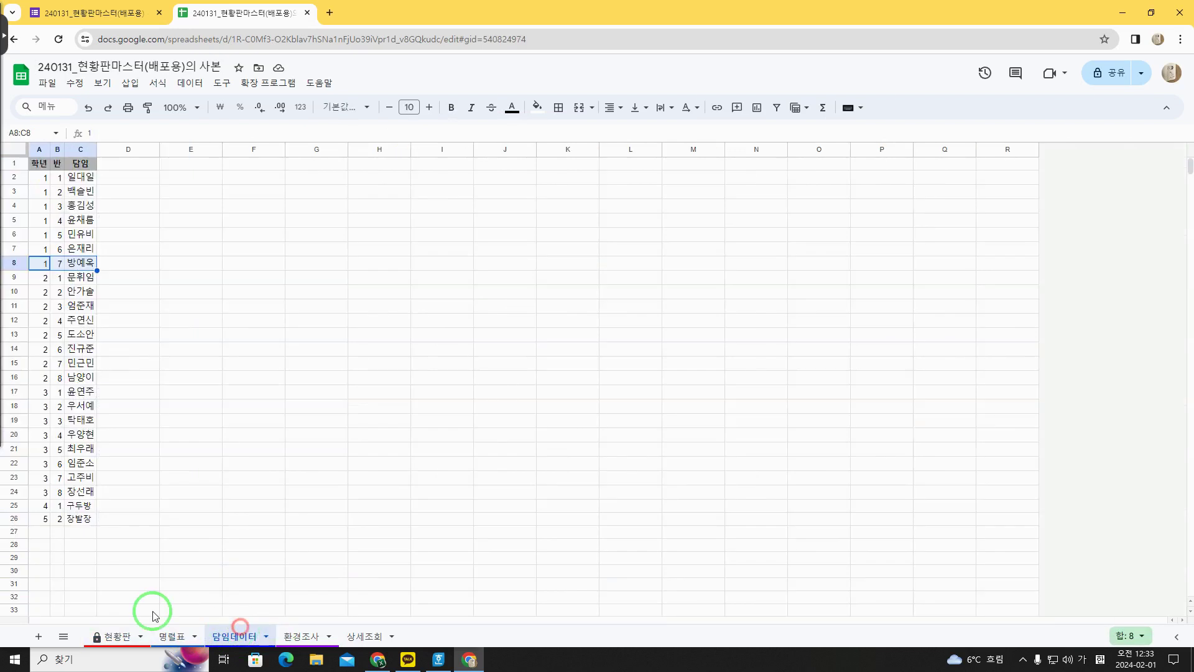
pyautogui.click(41, 536)
pyautogui.write('1')
pyautogui.click(55, 535)
pyautogui.write('8')
pyautogui.click(95, 537)
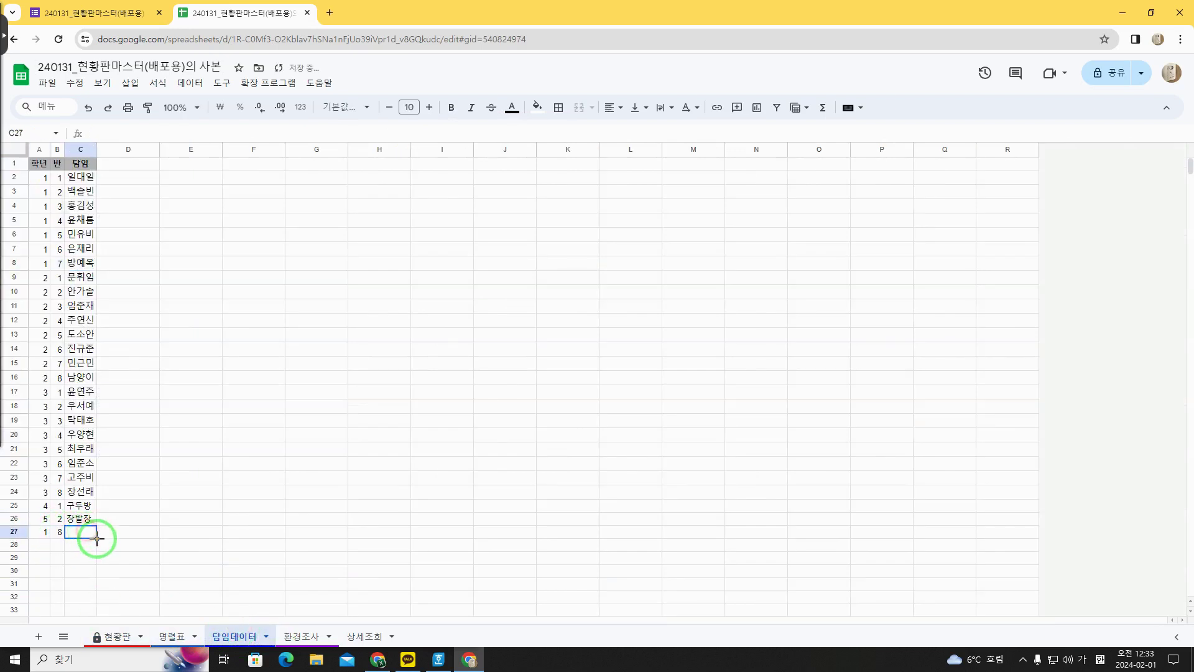
pyautogui.write('유재')
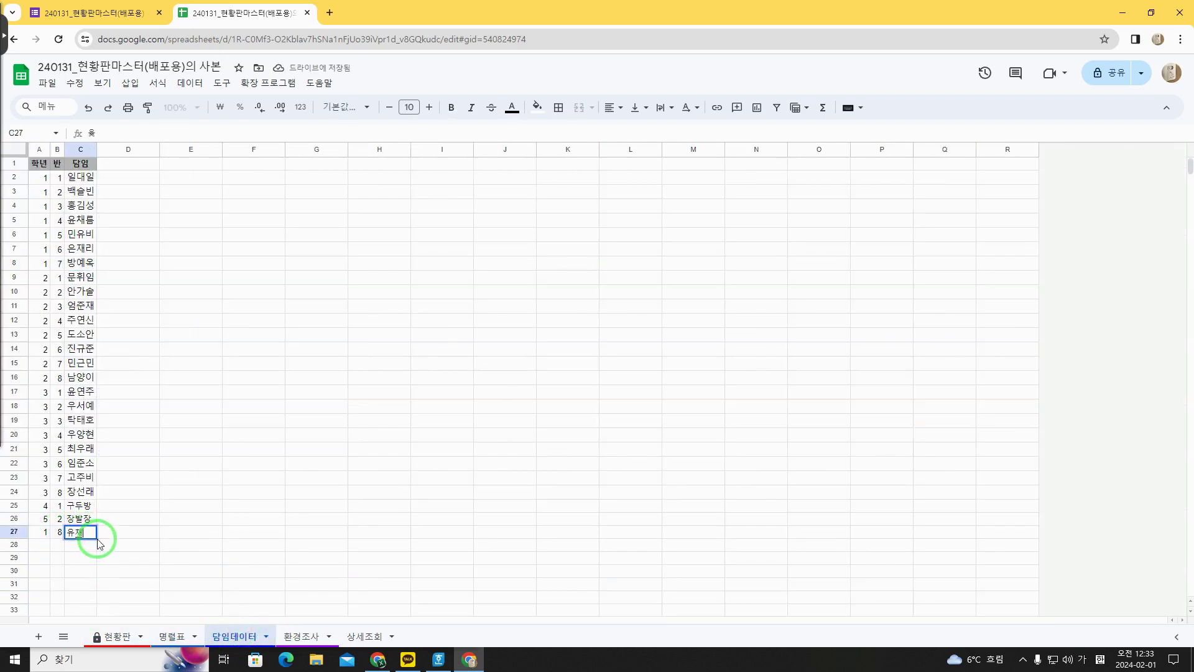
pyautogui.write('석')
pyautogui.press('Return')
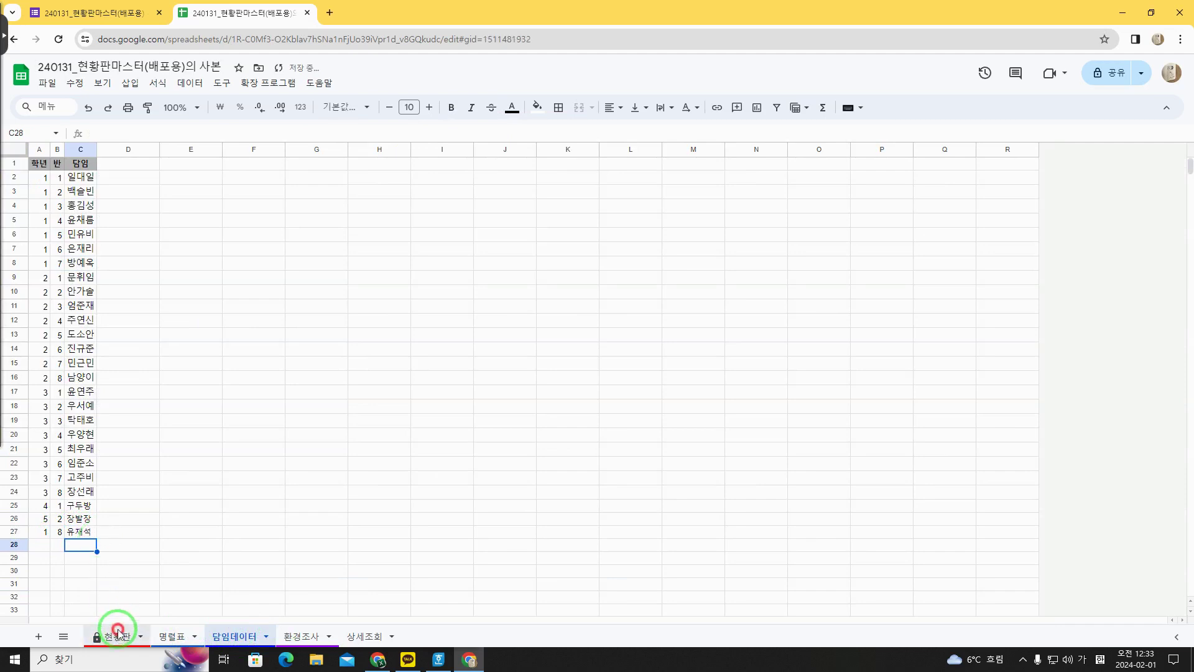
# Check the class 8 homeroom name on the 현황판 sheet and look over the whole board and its title formula
pyautogui.click(116, 636)
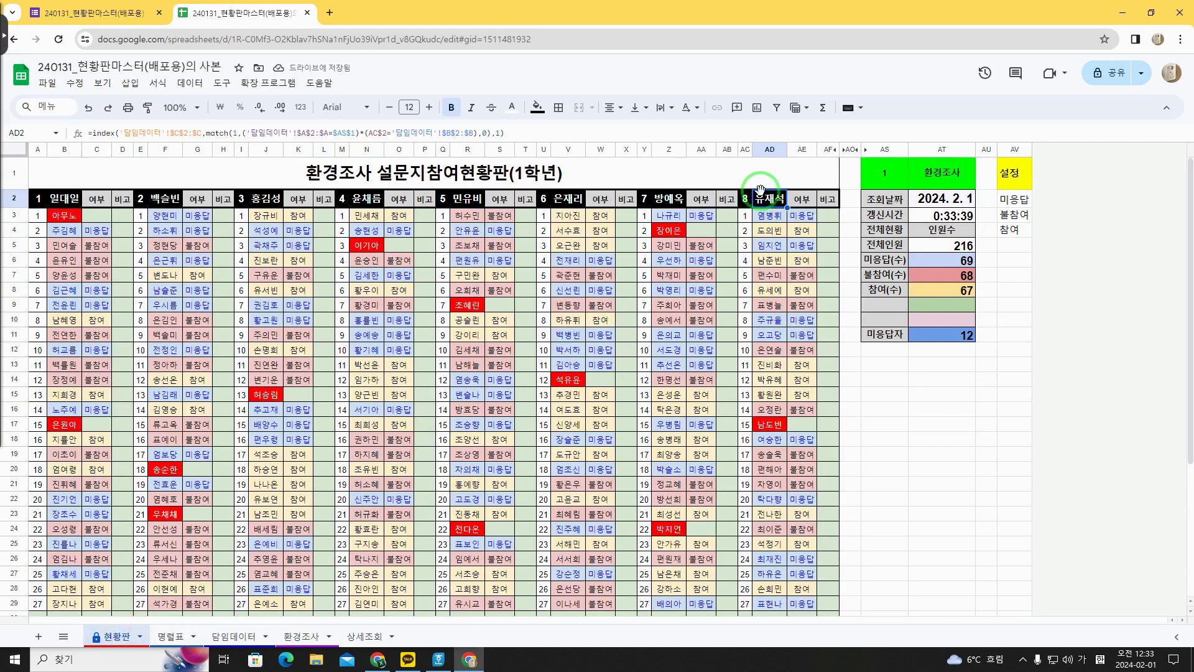
pyautogui.moveTo(56, 177); pyautogui.dragTo(818, 625)
pyautogui.scroll(1, 624, 481)
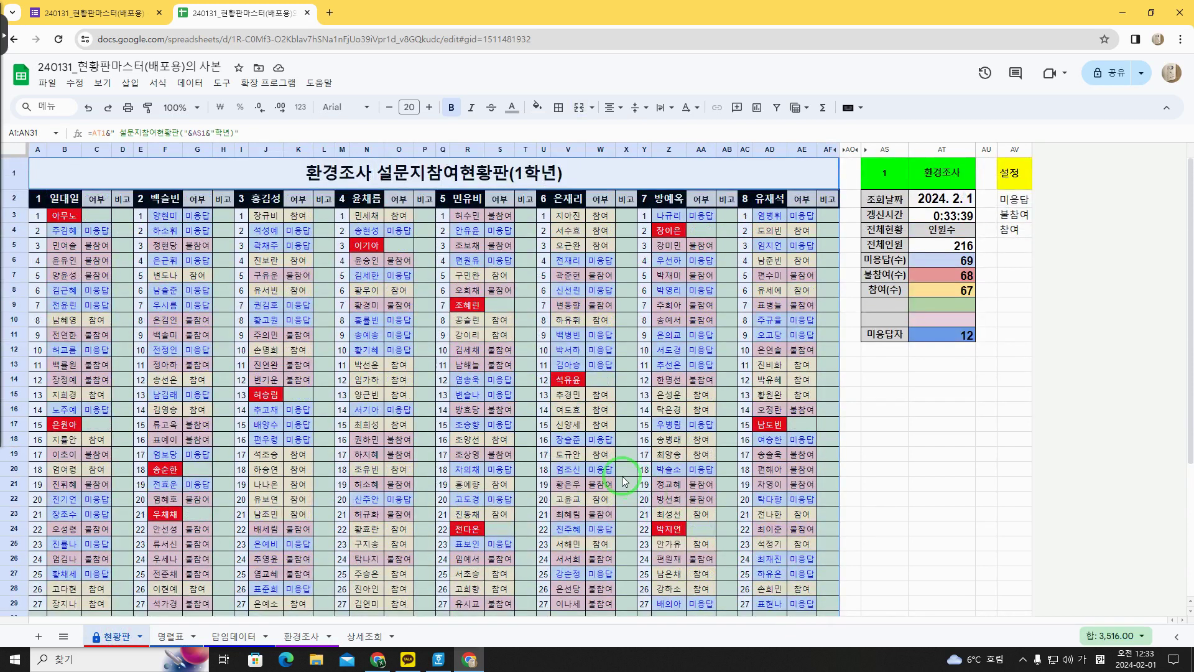
pyautogui.click(268, 165)
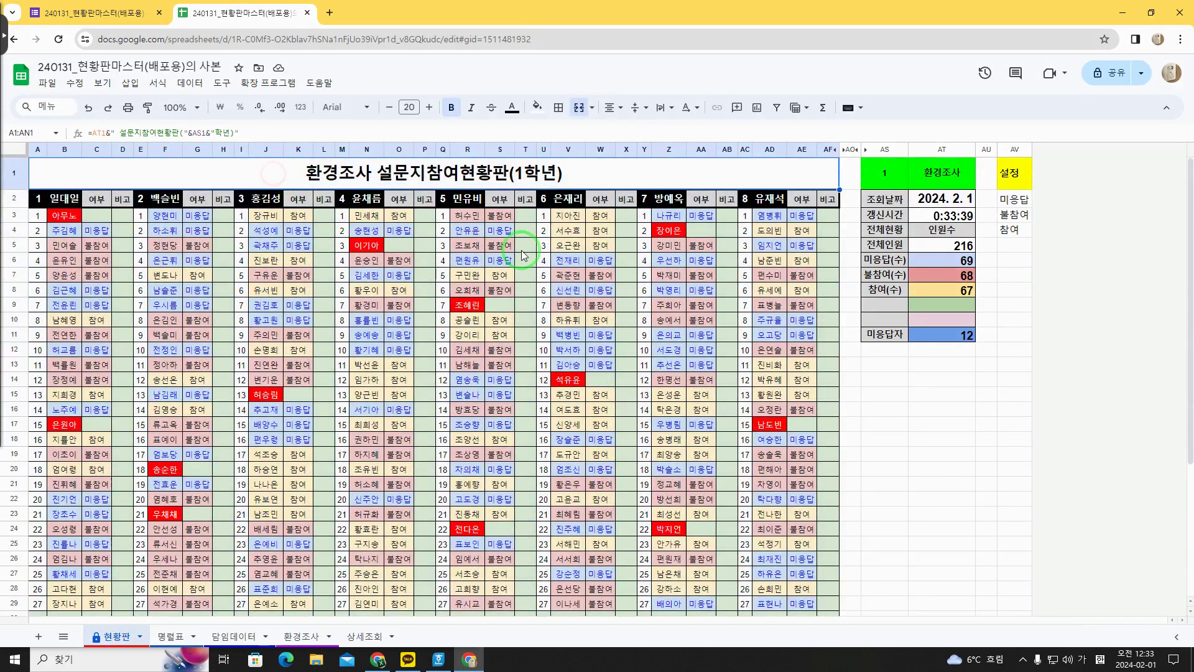
pyautogui.click(366, 191)
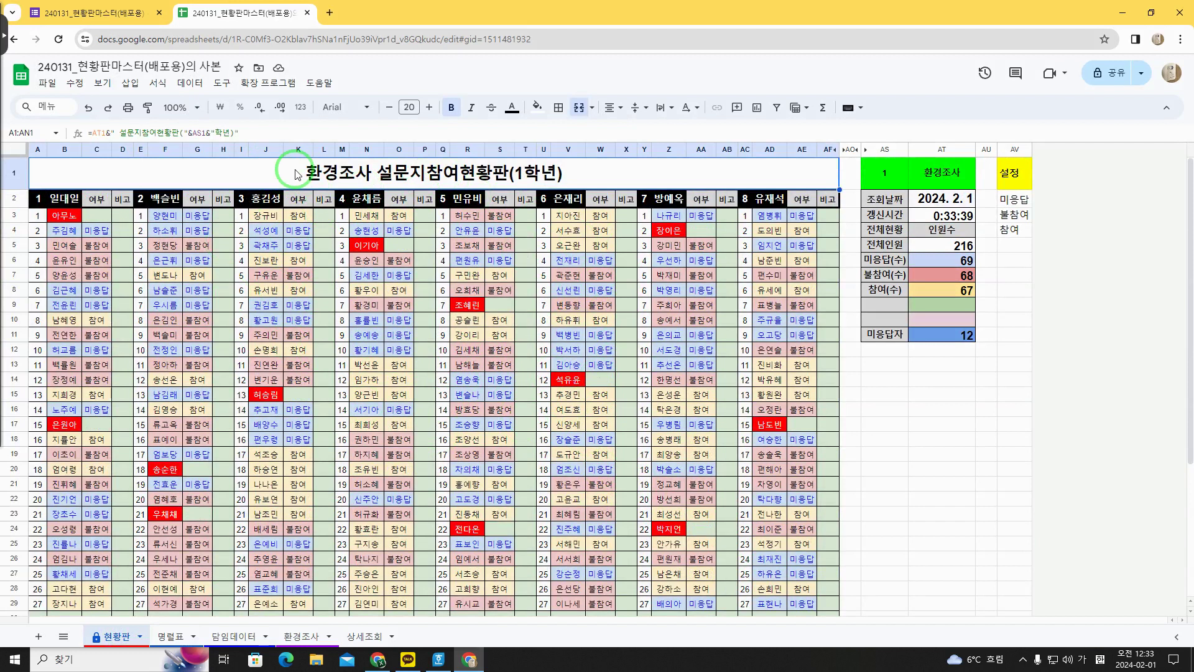
# Review the student list on the 명렬표 sheet and the homeroom list on the 담임데이터 sheet, and return to the 현황판 sheet
pyautogui.click(178, 637)
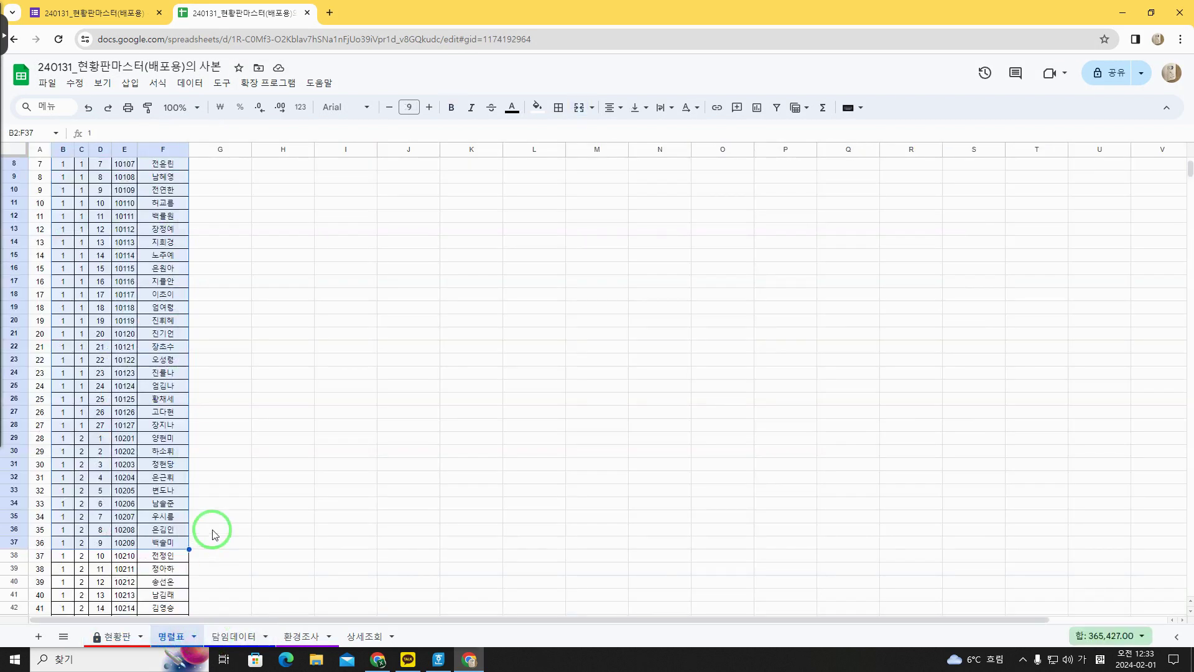
pyautogui.scroll(2, 215, 532)
pyautogui.click(223, 496)
pyautogui.hotkey('ctrl', 'Home')
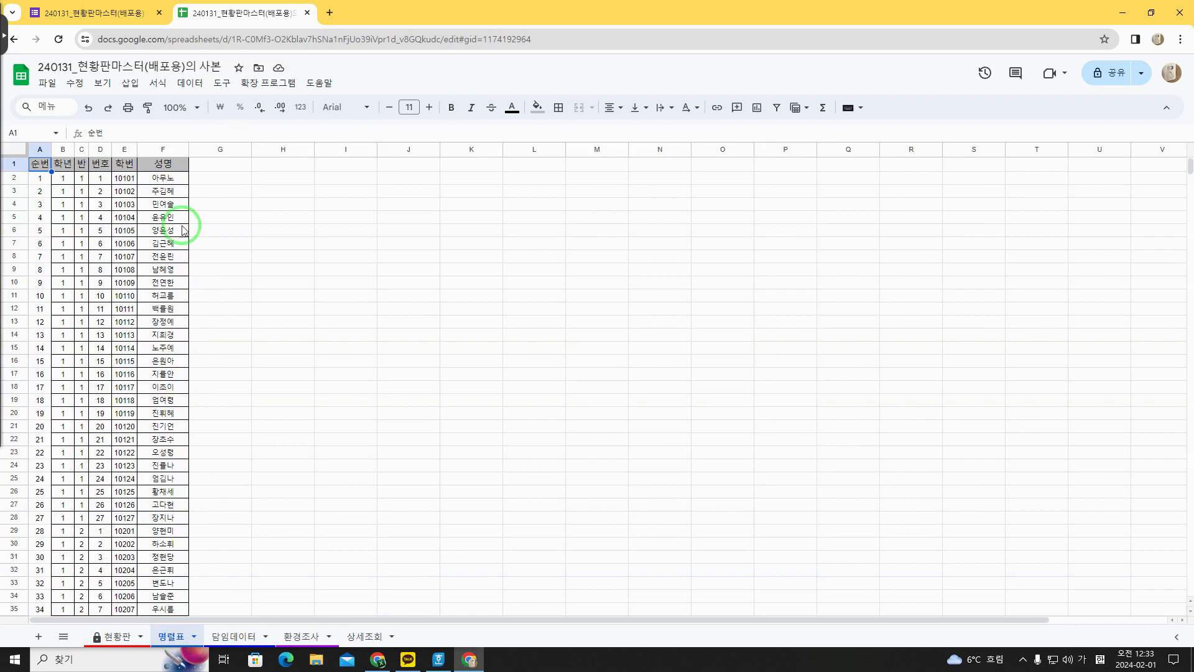
pyautogui.click(237, 634)
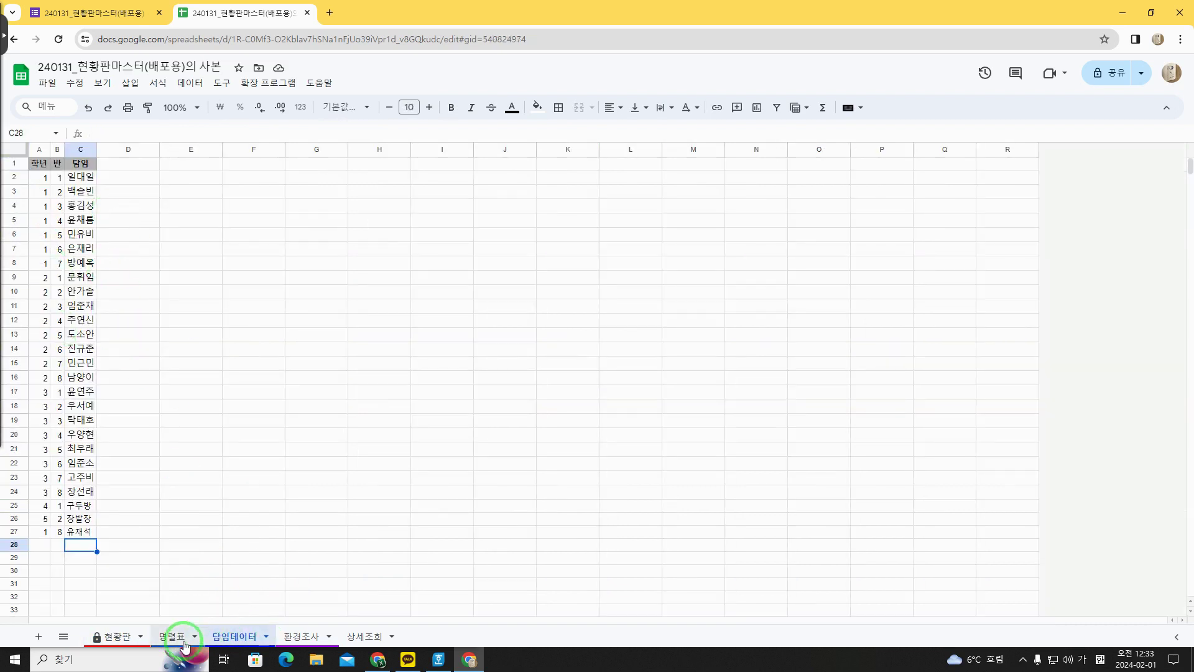
pyautogui.click(185, 641)
pyautogui.click(232, 636)
pyautogui.click(180, 637)
pyautogui.click(231, 637)
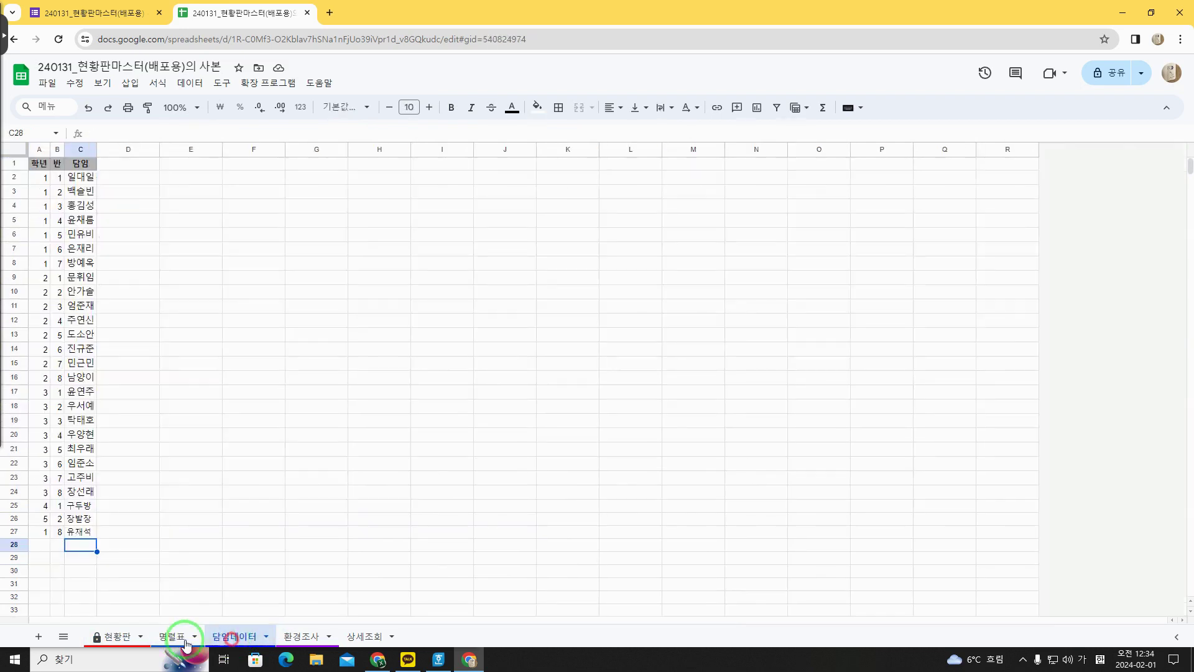
pyautogui.click(185, 640)
pyautogui.click(120, 638)
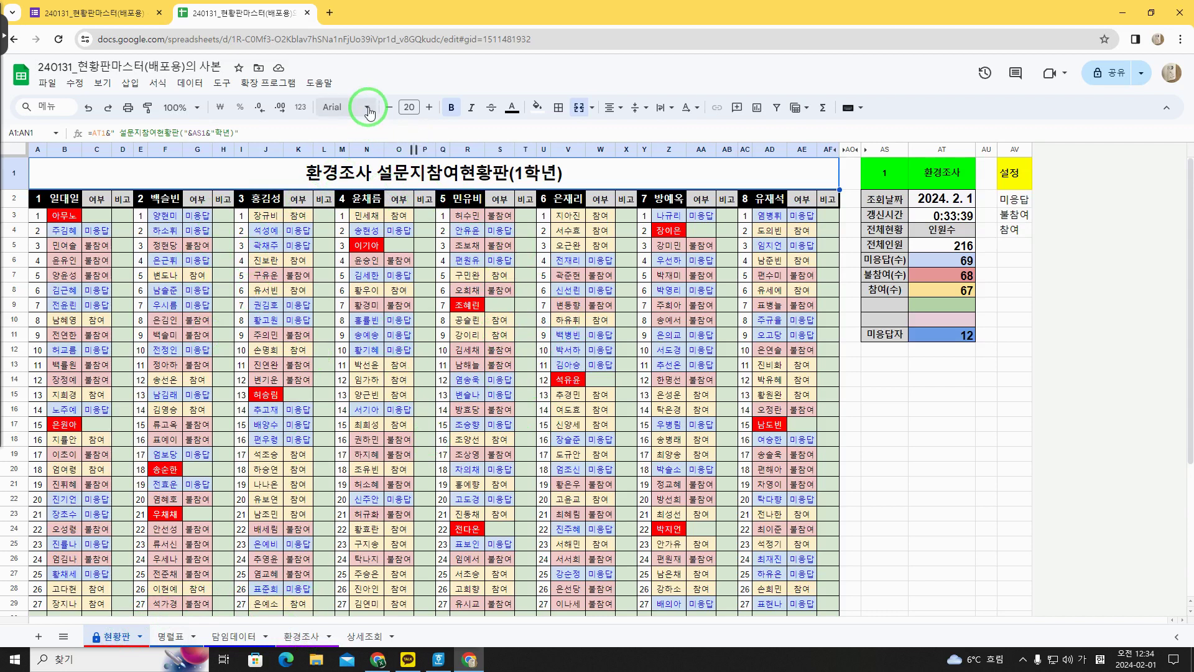
# View the copied survey form and open the Google Forms home page in a new browser tab
pyautogui.click(119, 13)
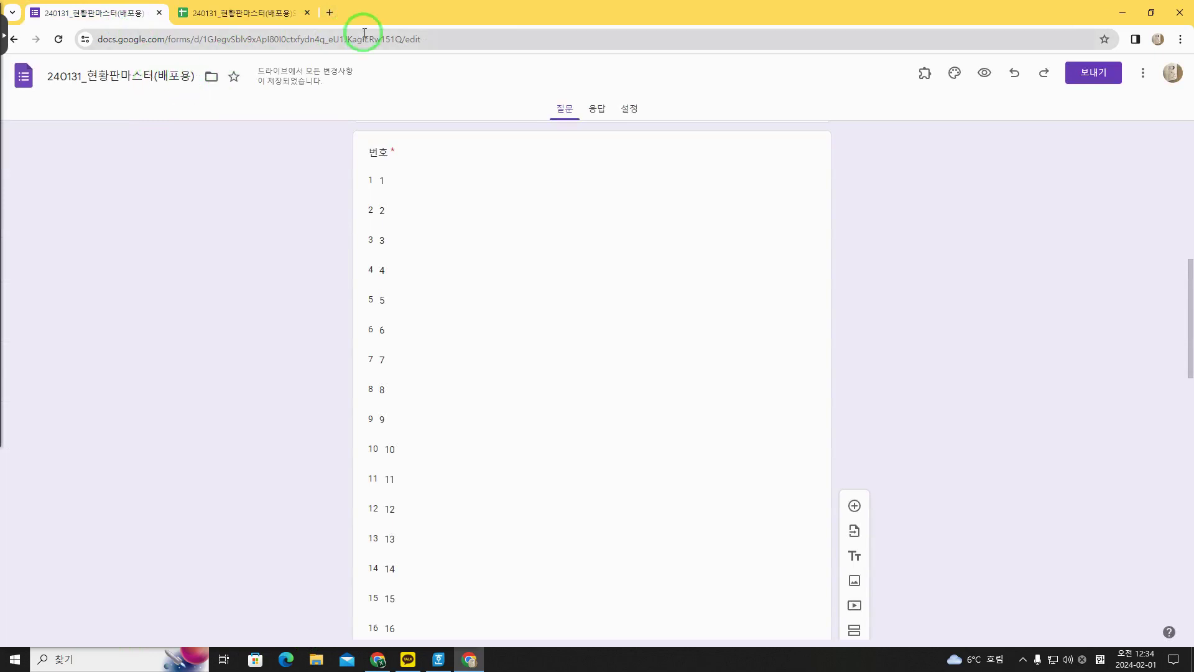
pyautogui.click(329, 13)
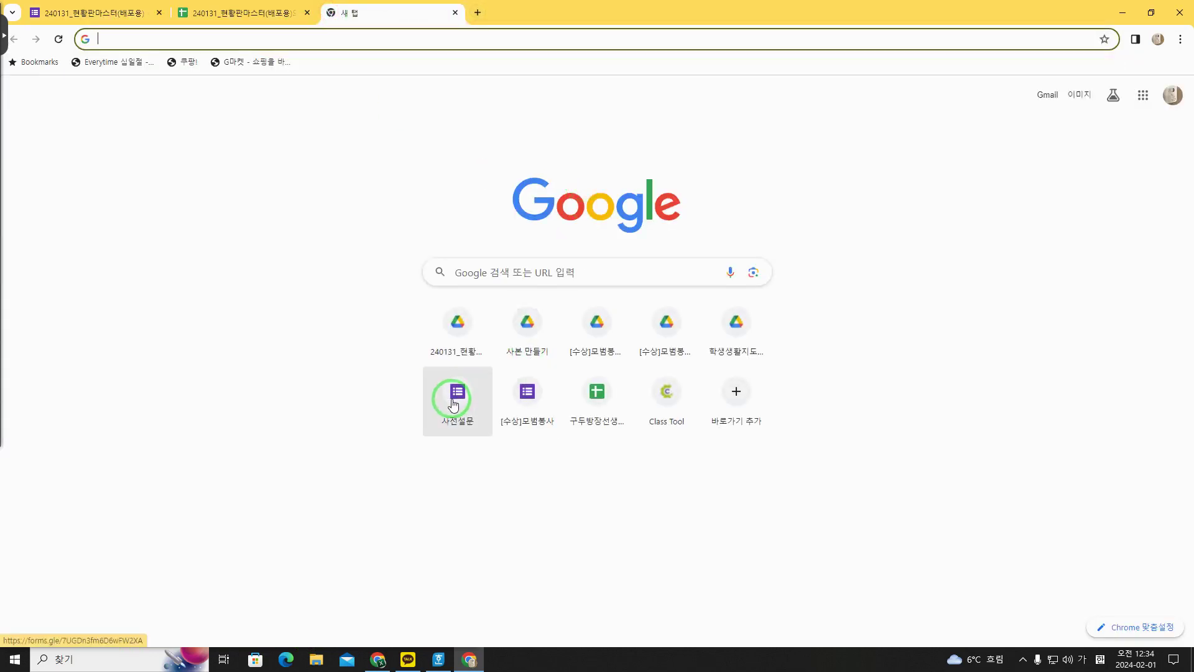
pyautogui.click(1147, 101)
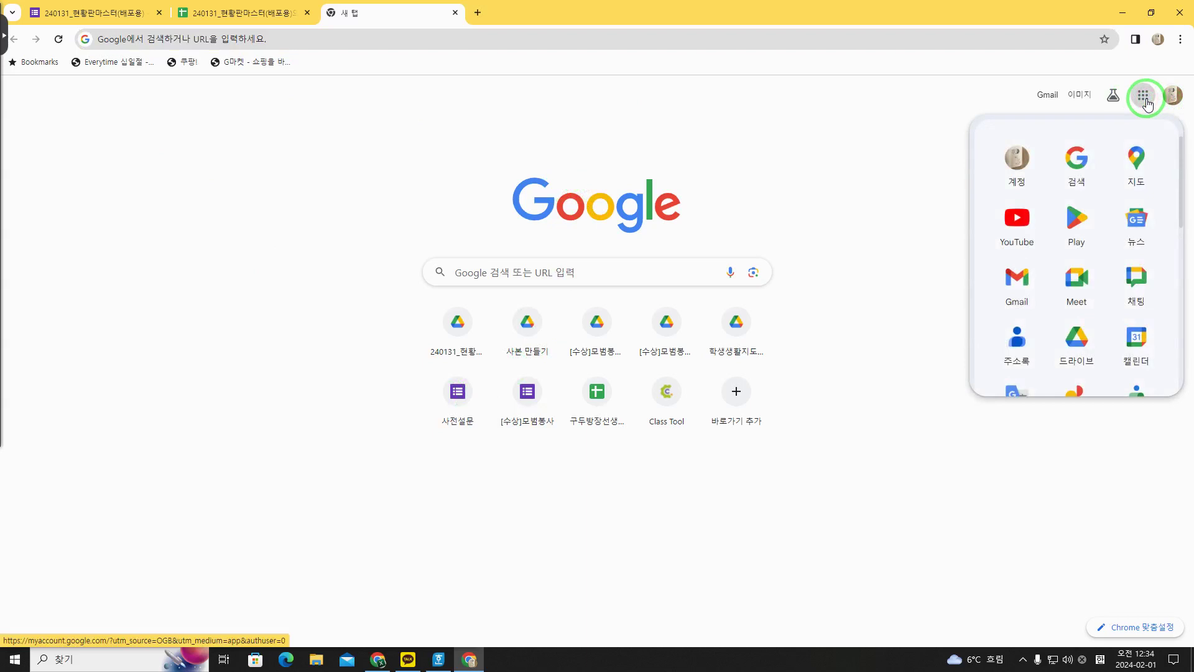
pyautogui.scroll(-6, 1105, 267)
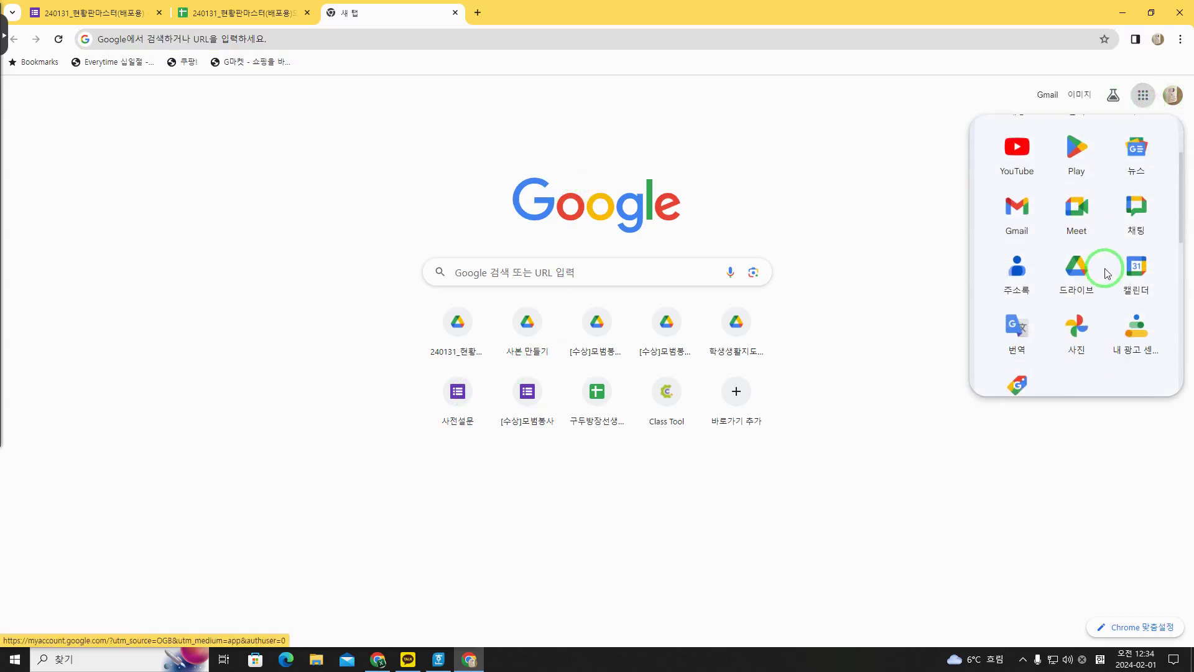
pyautogui.scroll(-3, 1105, 274)
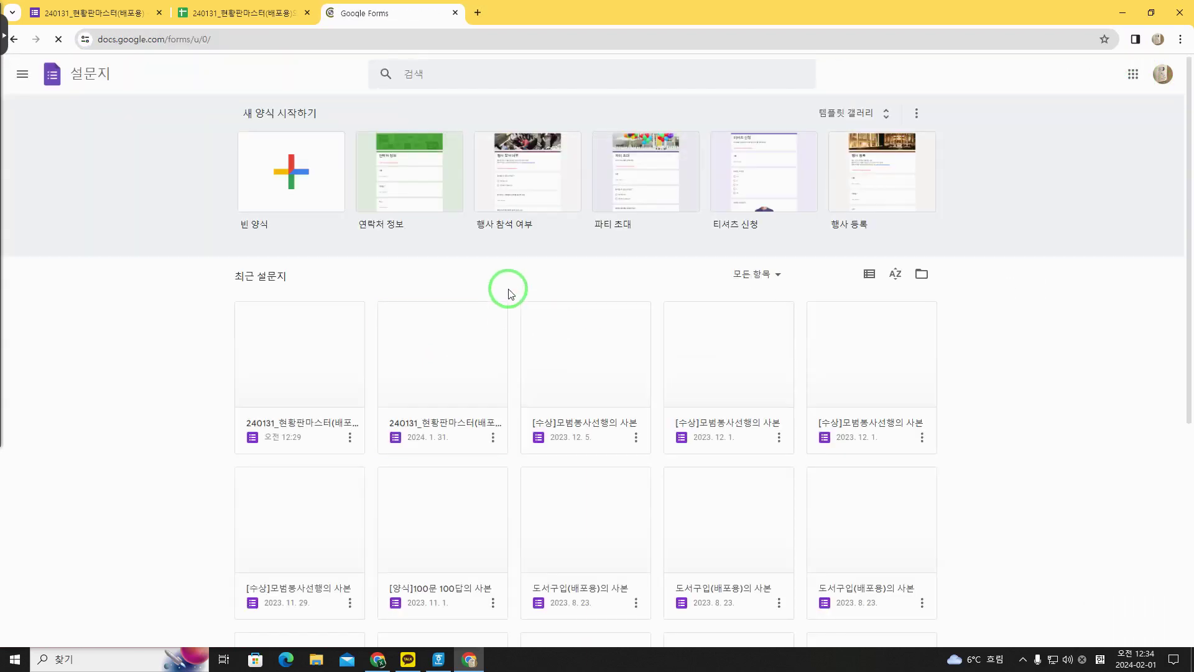
# Create a blank form and give both the form and its file the title 우유급식신청
pyautogui.click(326, 191)
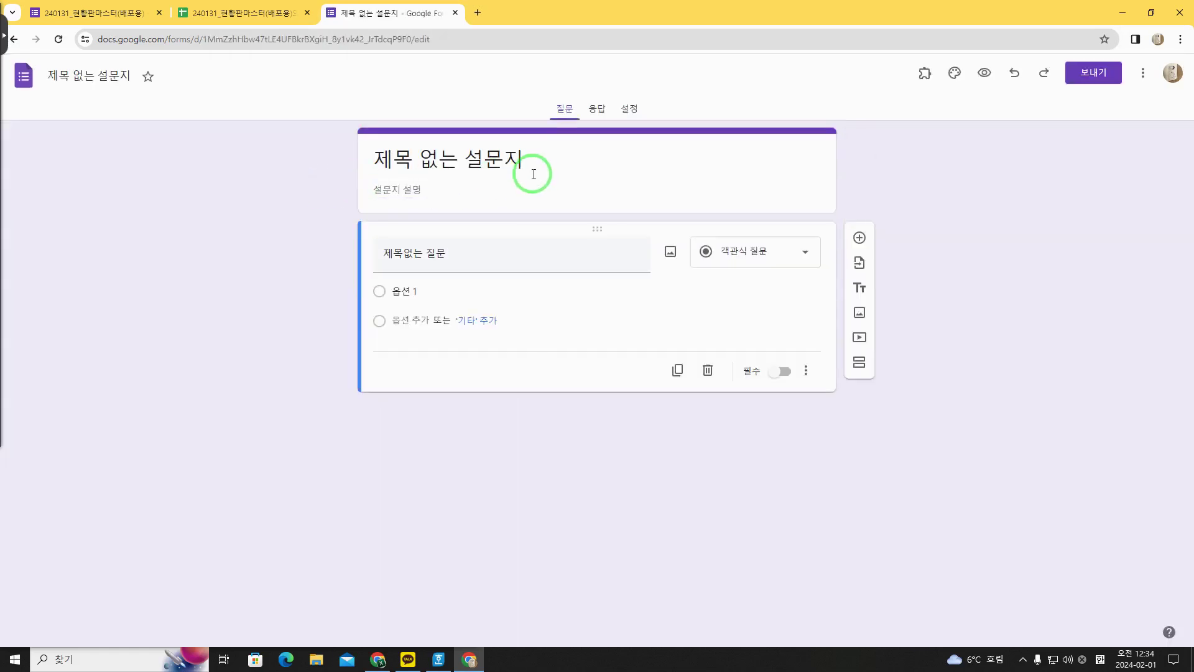
pyautogui.moveTo(537, 170); pyautogui.dragTo(366, 163)
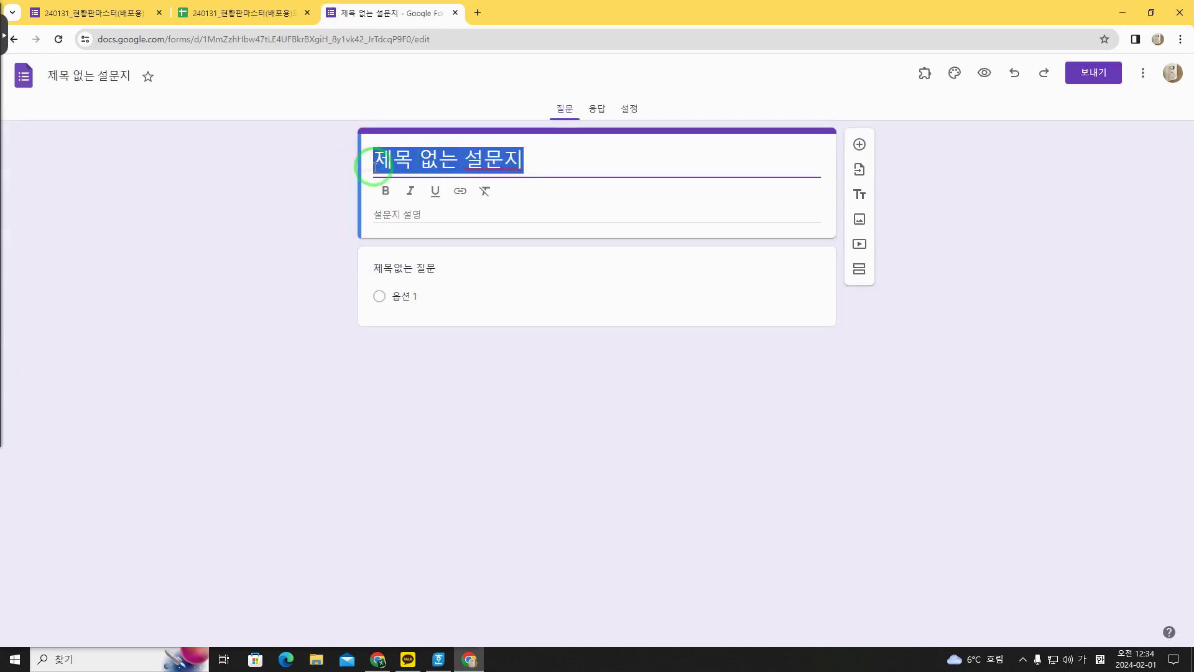
pyautogui.write('ㅎ')
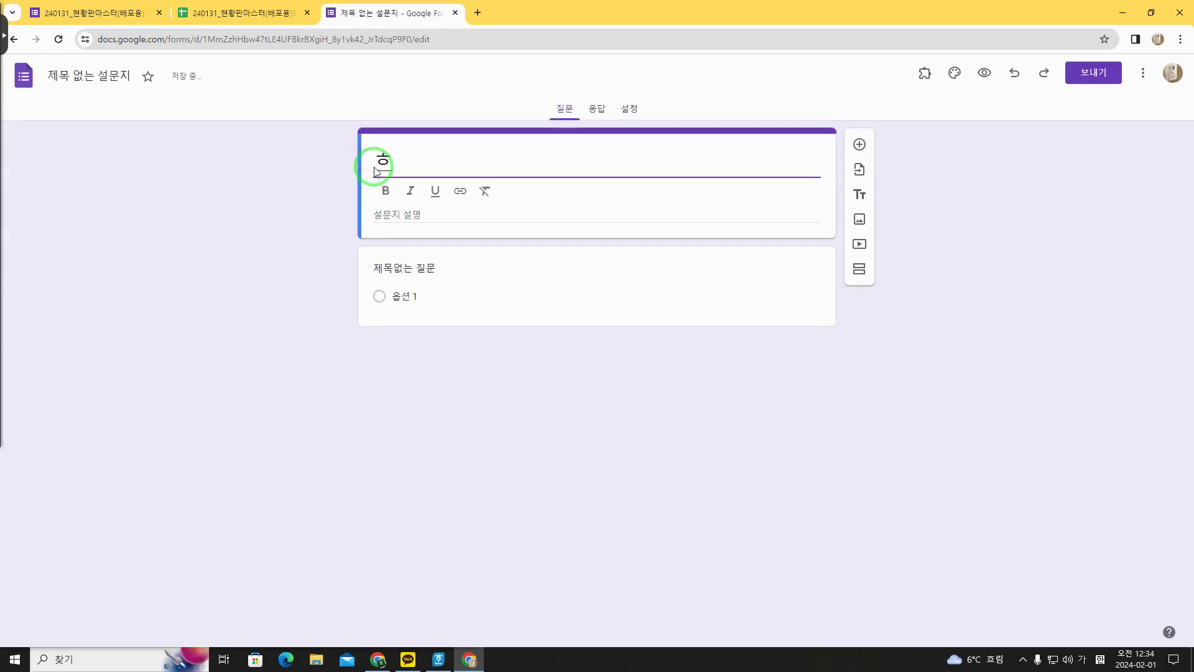
pyautogui.press('BackSpace')
pyautogui.write('우유')
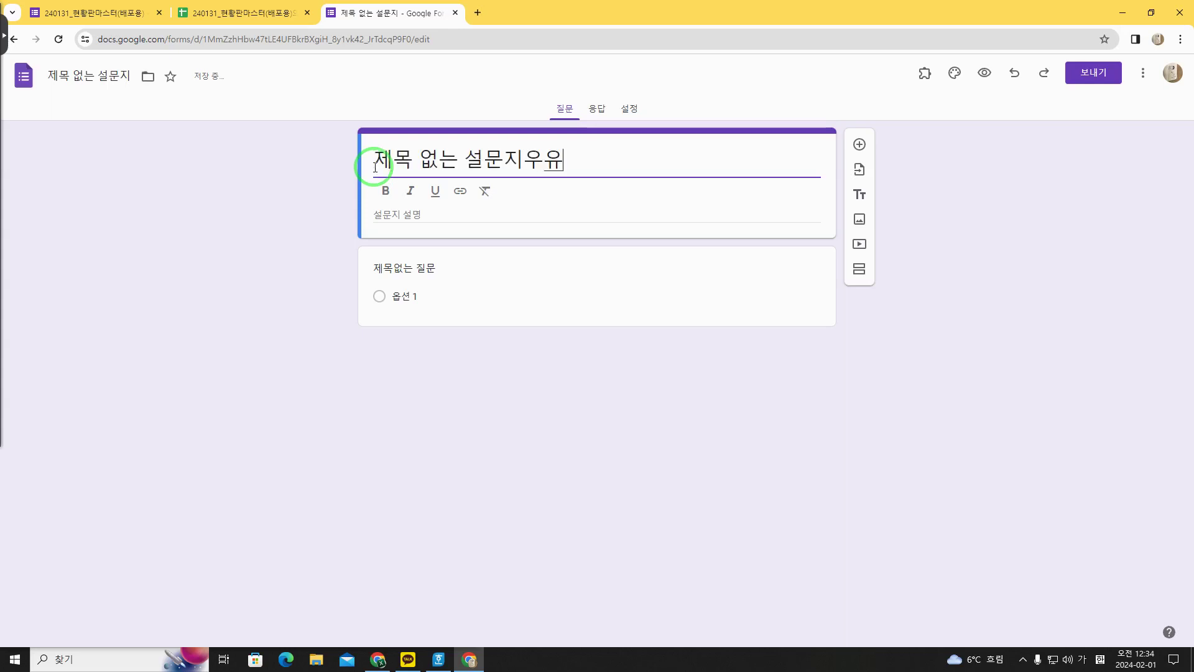
pyautogui.write('ㅇ')
pyautogui.hotkey('ctrl', 'a')
pyautogui.write('ㅇ')
pyautogui.press('BackSpace')
pyautogui.press('BackSpace')
pyautogui.press('BackSpace')
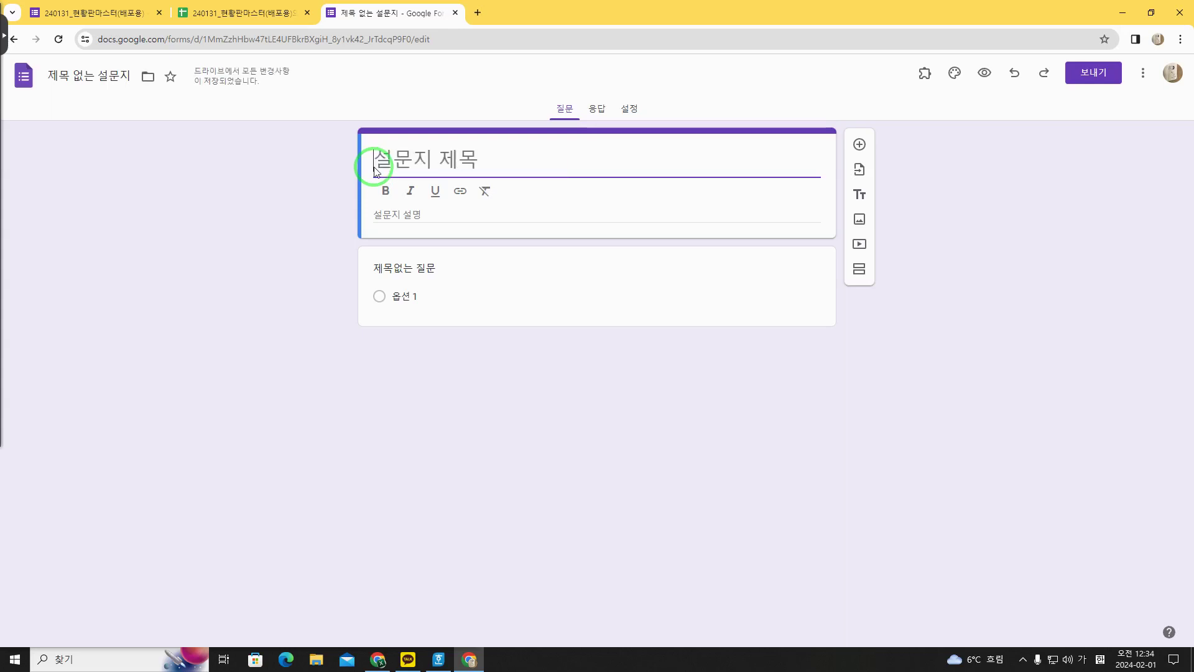
pyautogui.write('유급식신청')
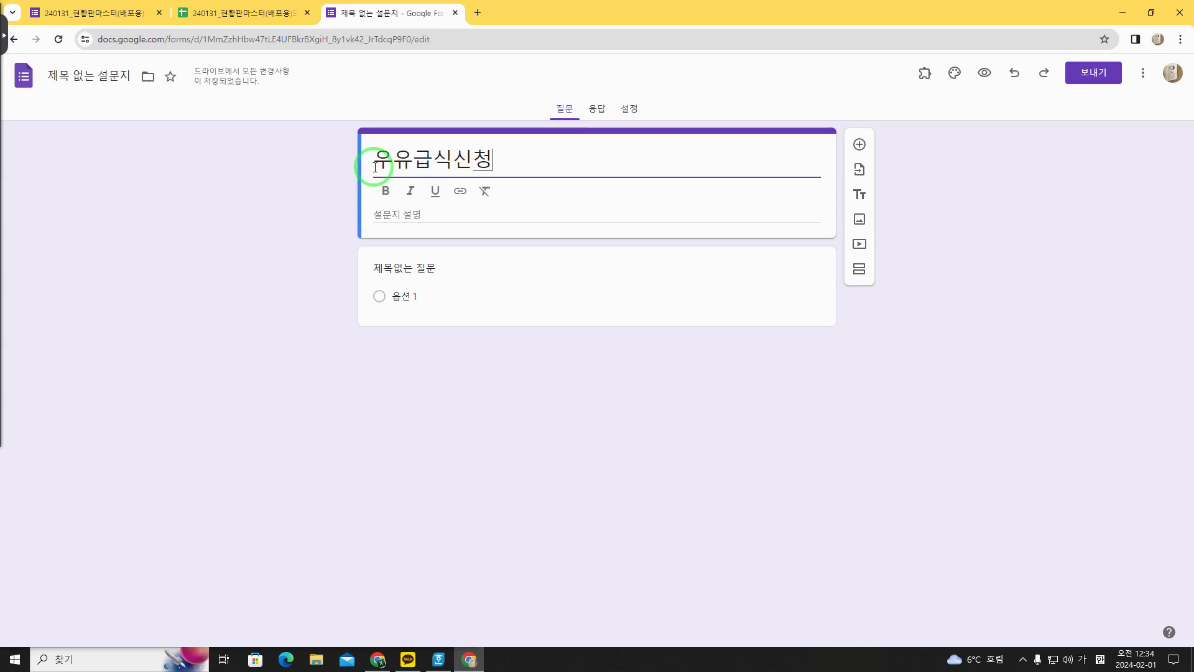
pyautogui.click(108, 106)
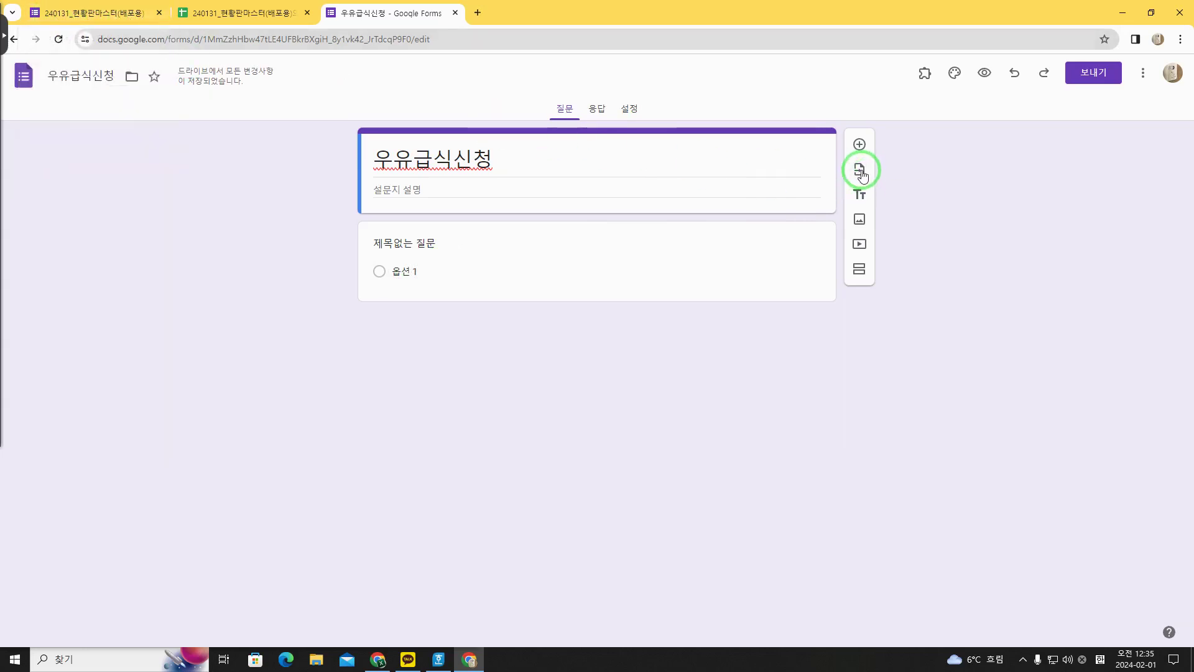
# Choose the 240131_현황판마스터(배포용) form as the source for importing questions
pyautogui.click(859, 172)
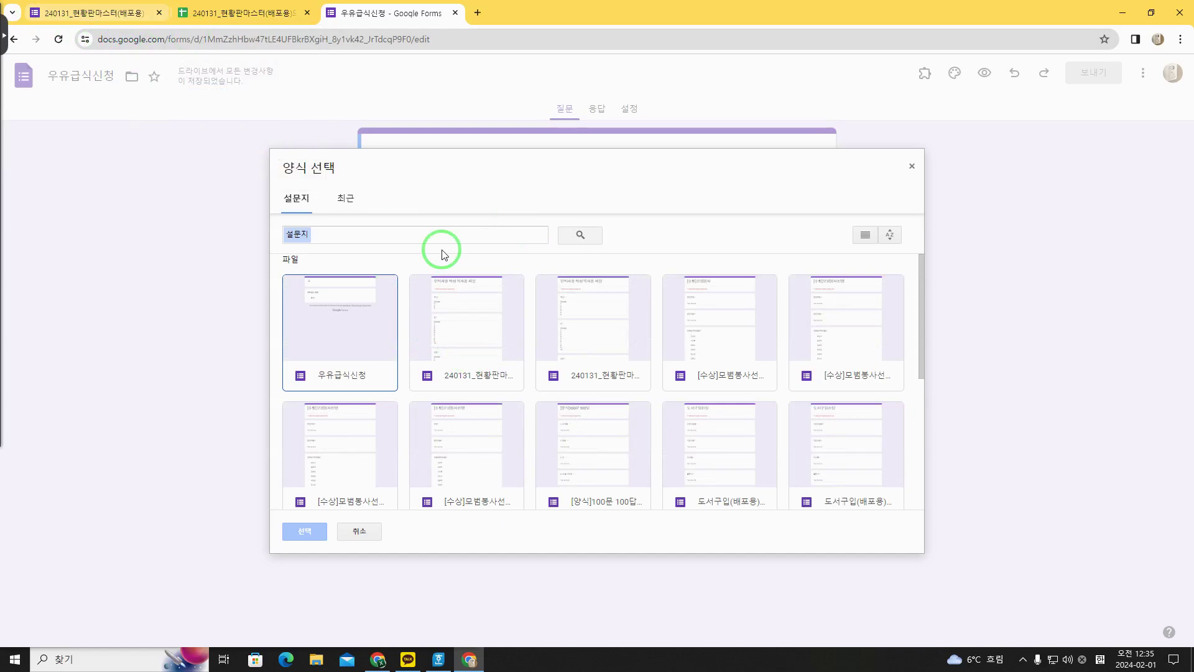
pyautogui.click(475, 331)
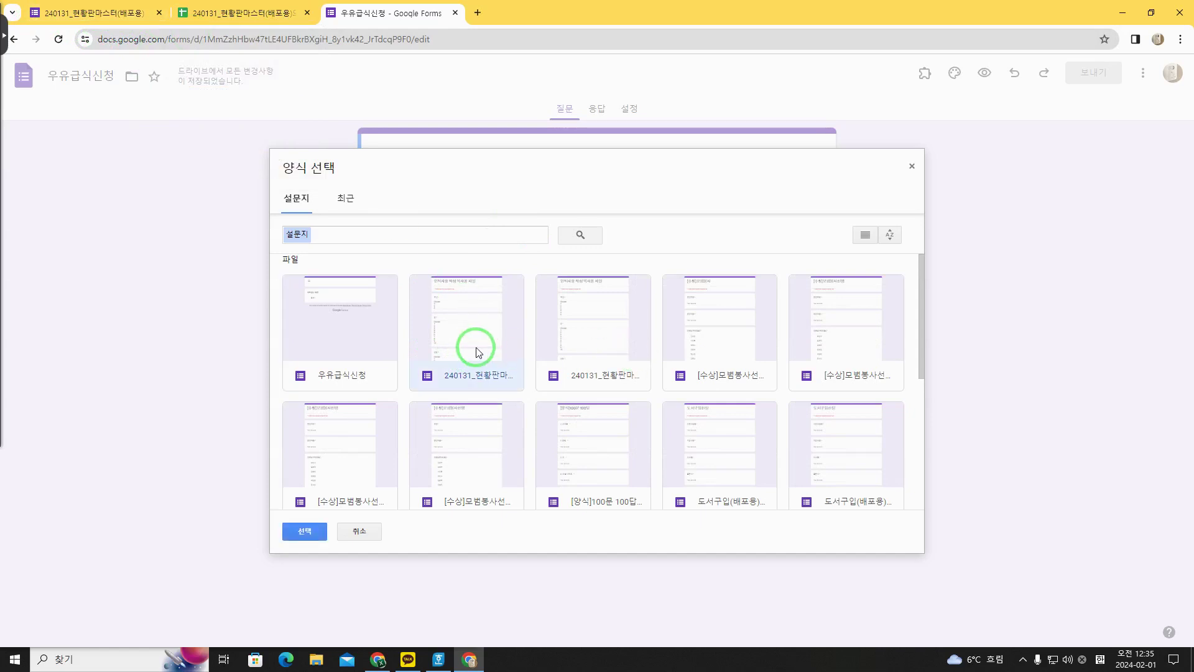
pyautogui.doubleClick(478, 352)
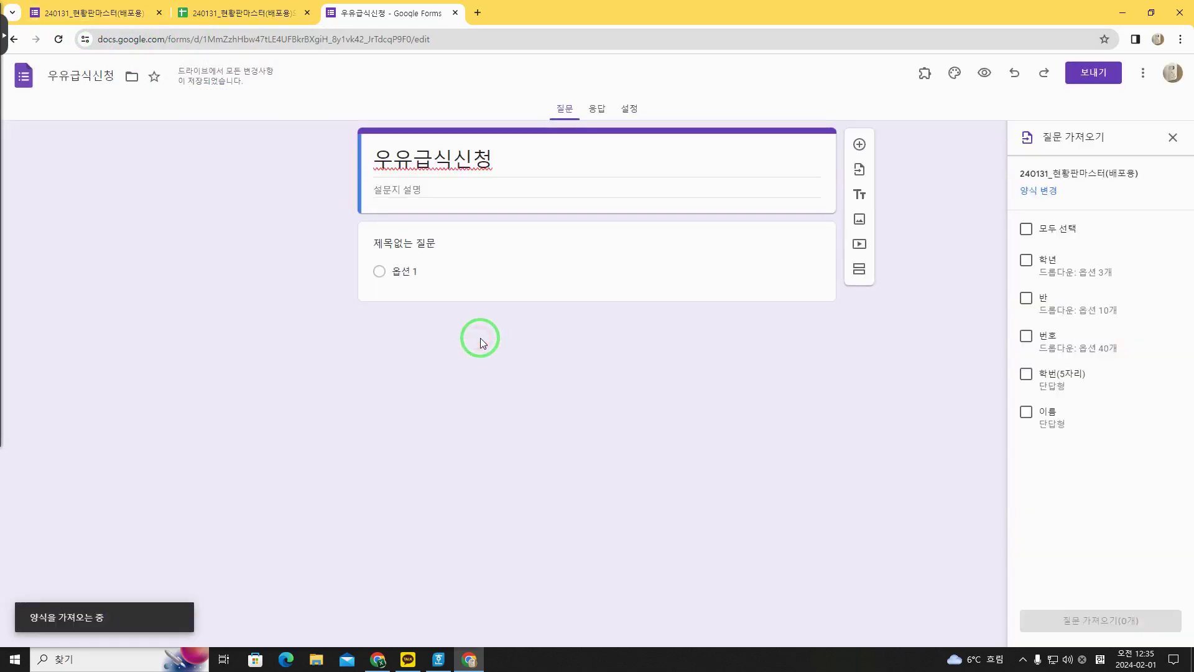
# Import the 학년, 반, 번호, 학번(5자리) and 이름 questions into the form
pyautogui.click(1026, 260)
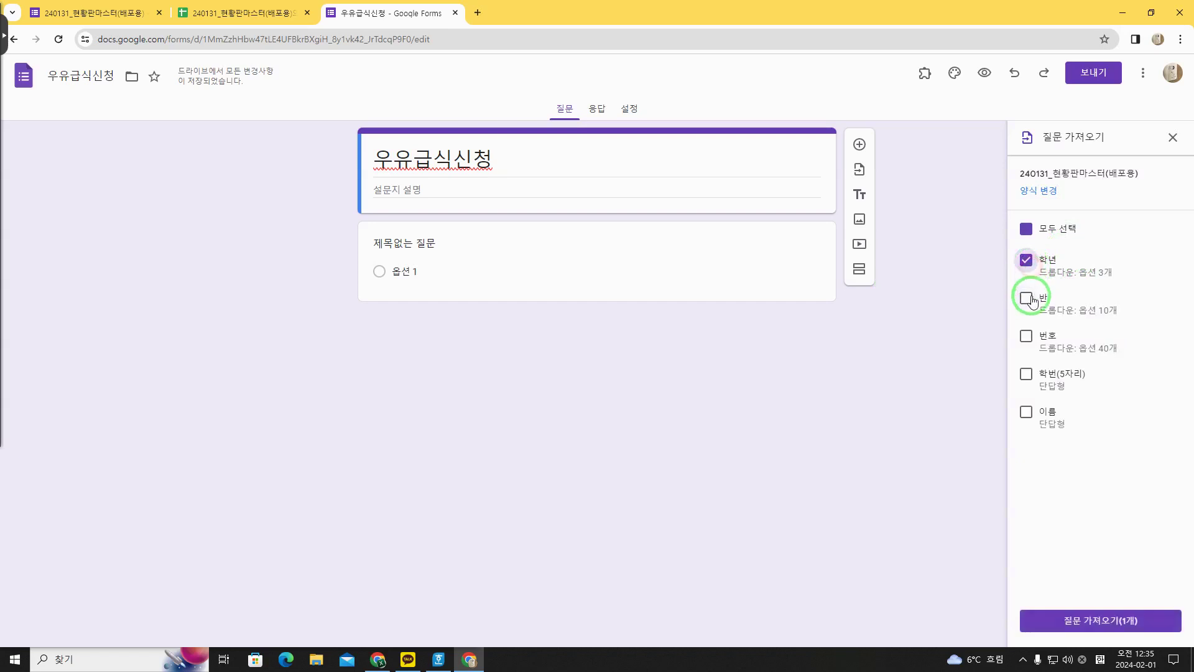
pyautogui.click(1028, 298)
pyautogui.click(1026, 336)
pyautogui.click(1027, 374)
pyautogui.click(1027, 412)
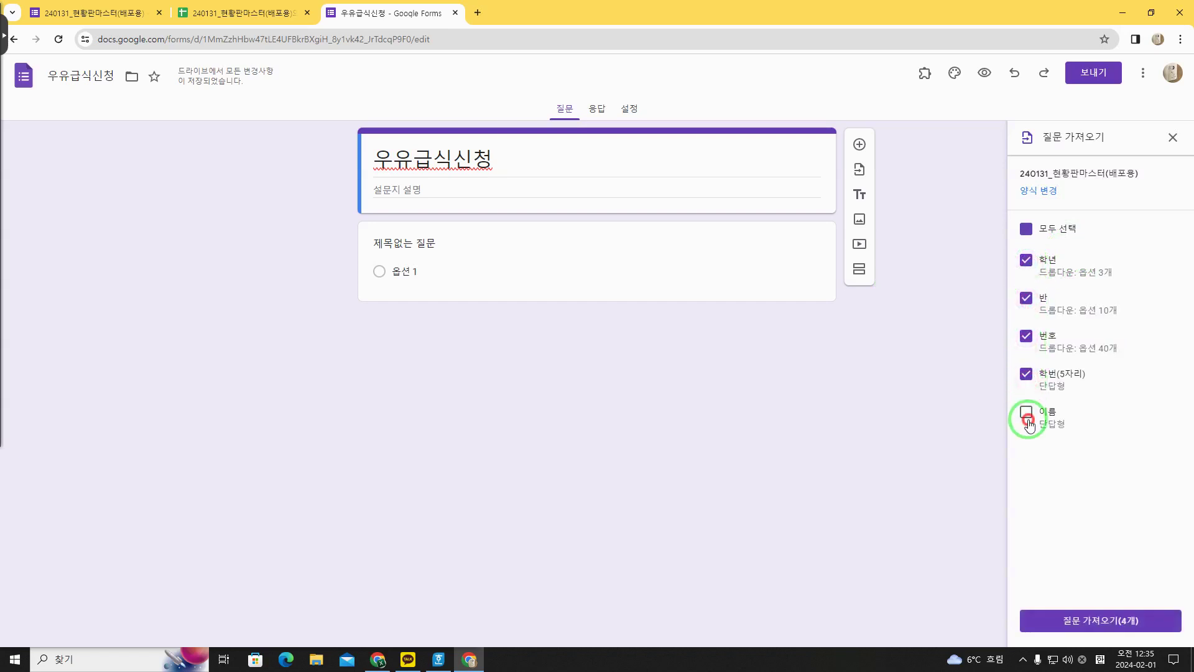
pyautogui.click(1099, 622)
# Look over the imported questions and their options from 학년 down to the untitled question at the end
pyautogui.scroll(9, 619, 377)
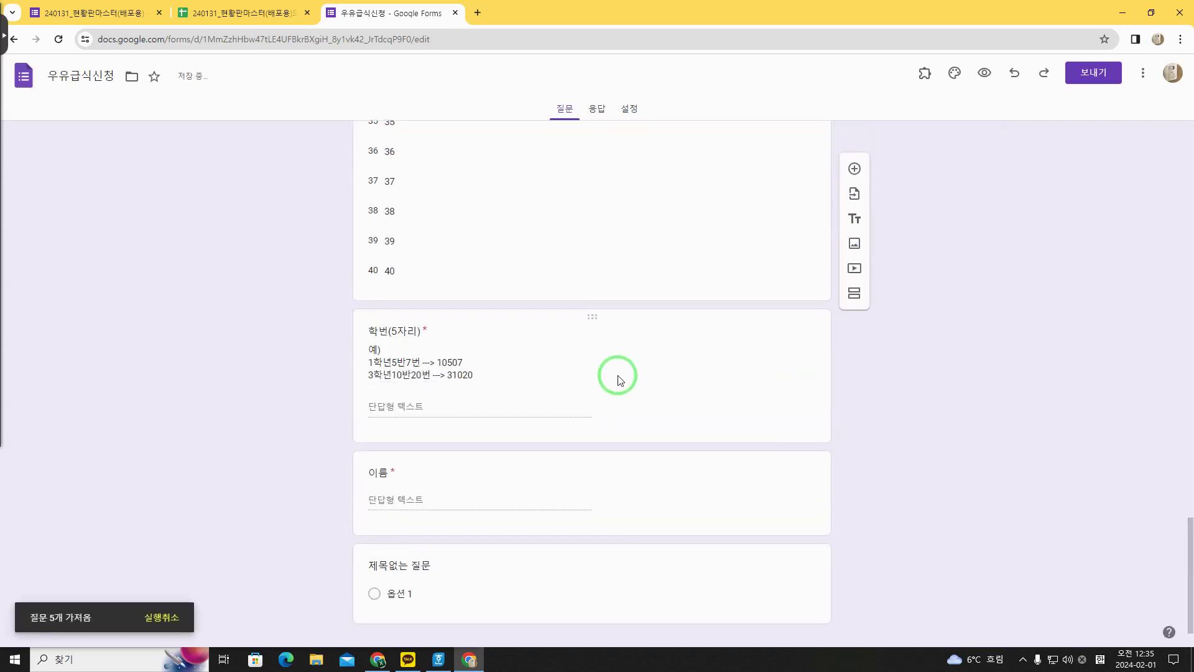
pyautogui.scroll(20, 619, 377)
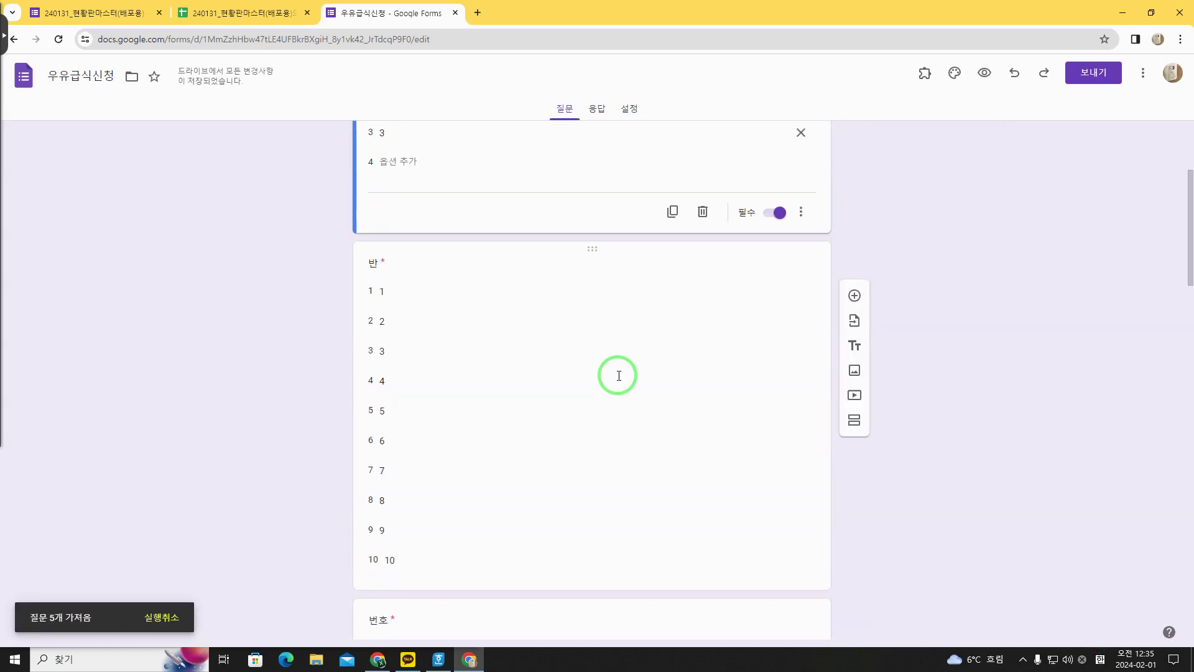
pyautogui.scroll(-4, 619, 355)
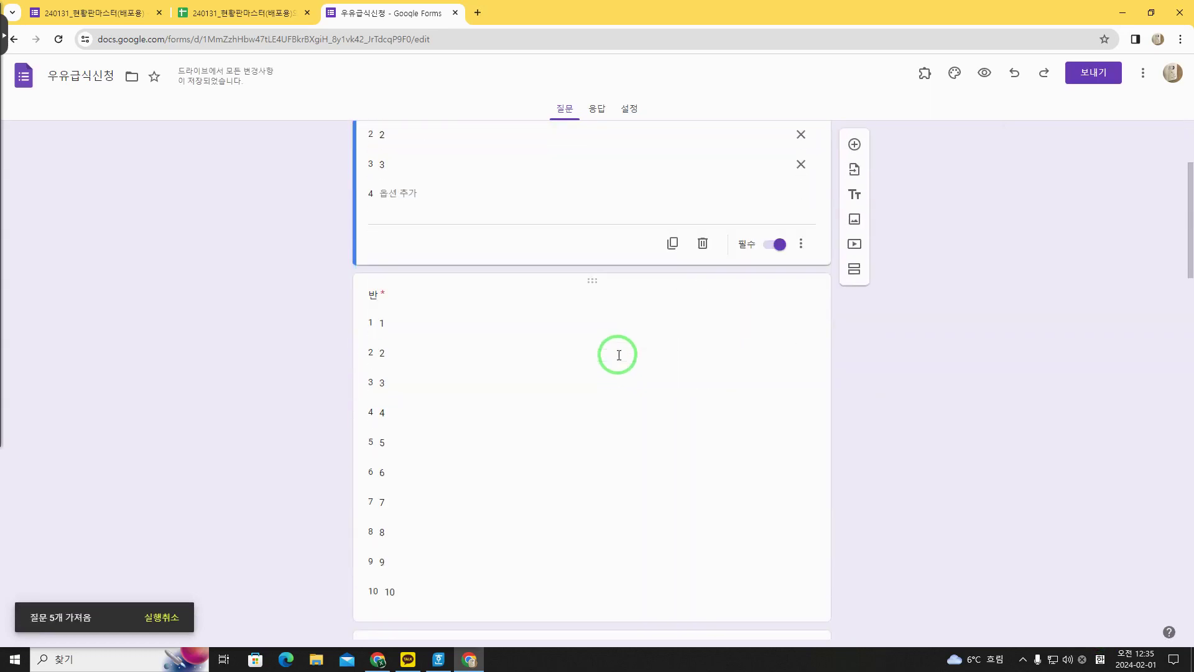
pyautogui.scroll(4, 619, 356)
pyautogui.scroll(-6, 393, 318)
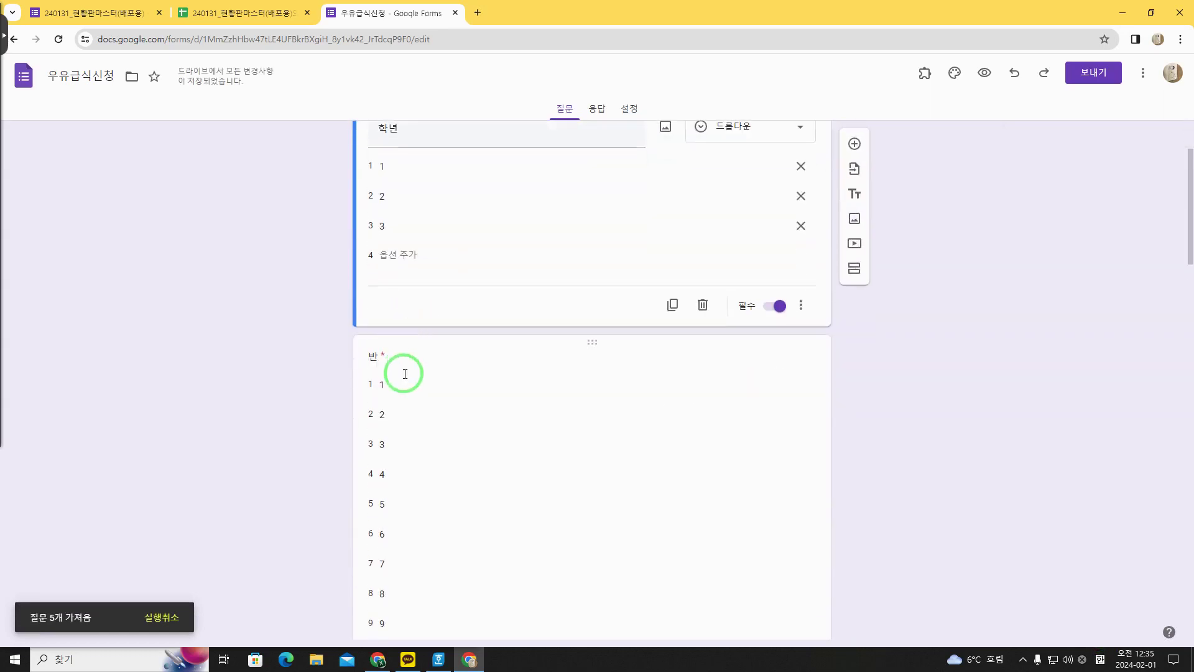
pyautogui.scroll(-19, 403, 413)
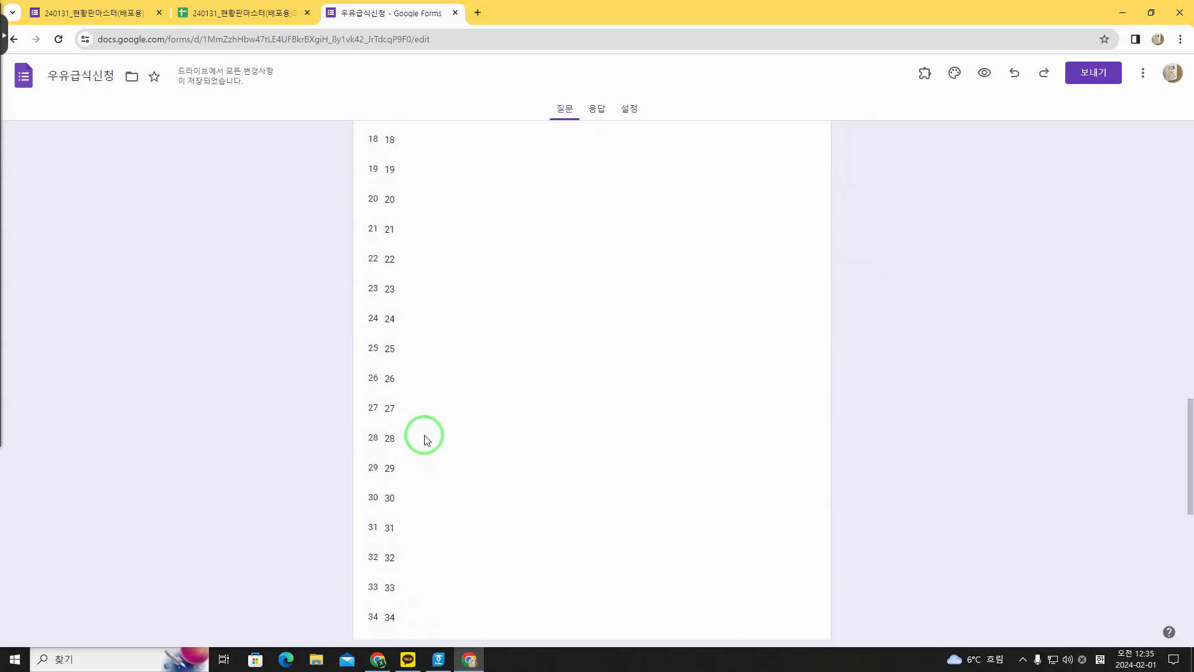
pyautogui.scroll(-4, 422, 429)
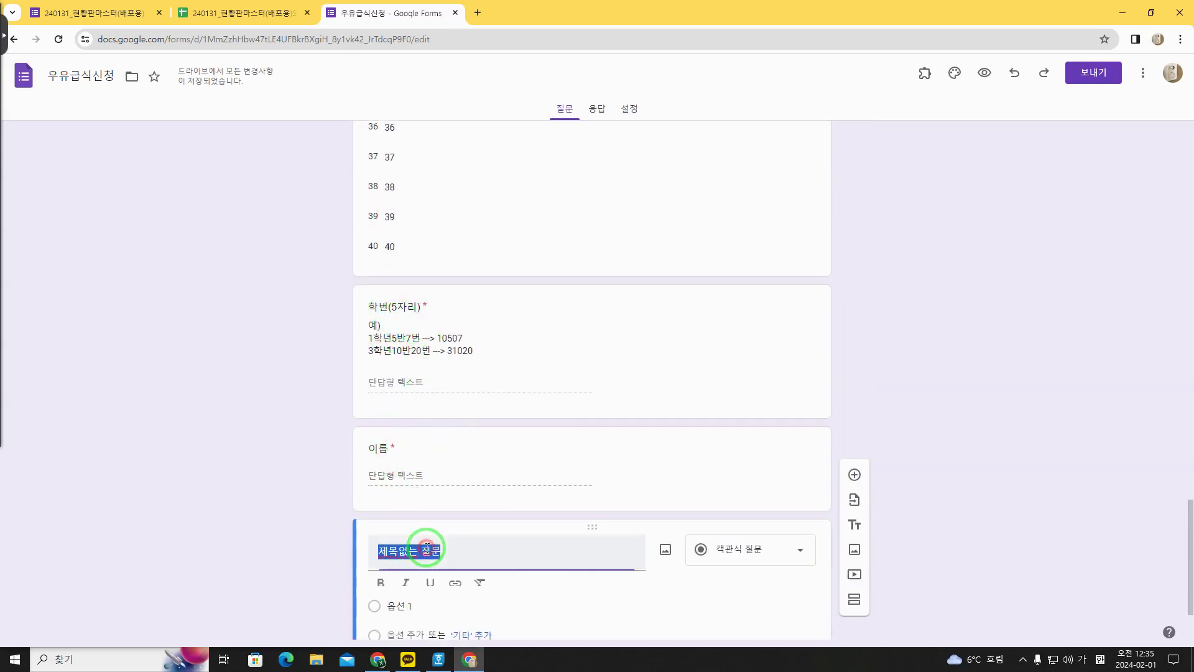
# Title the untitled last question "어떤우유를 신청할건가요?"
pyautogui.click(423, 544)
pyautogui.write('위')
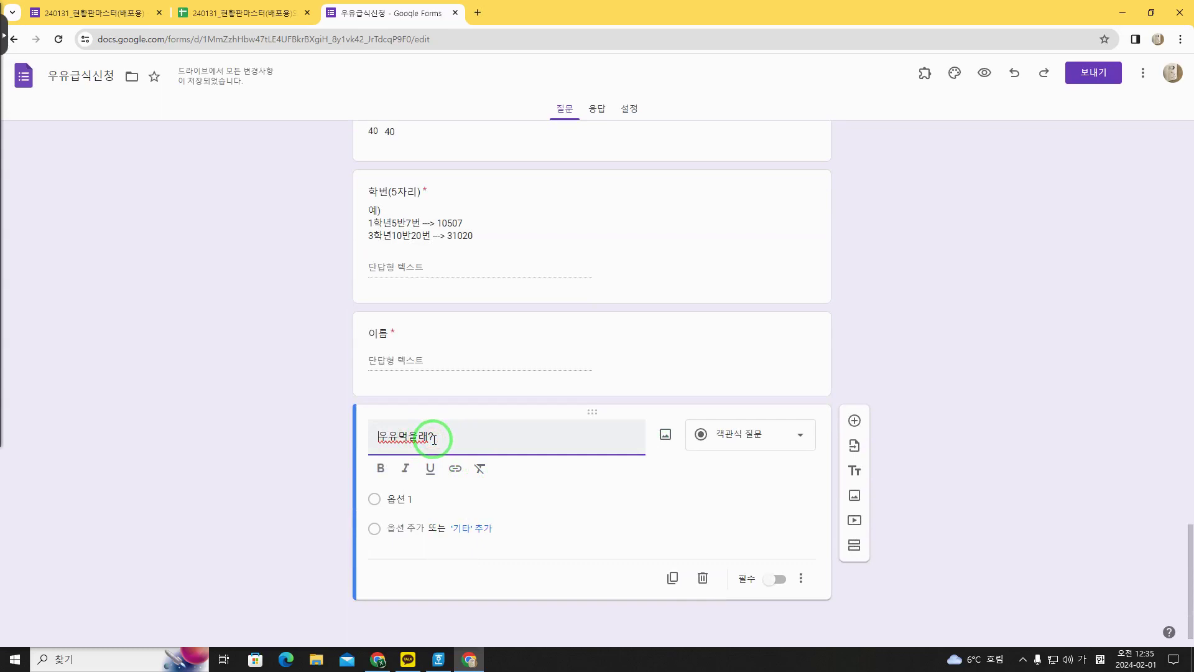
pyautogui.press('BackSpace')
pyautogui.write('어뜨')
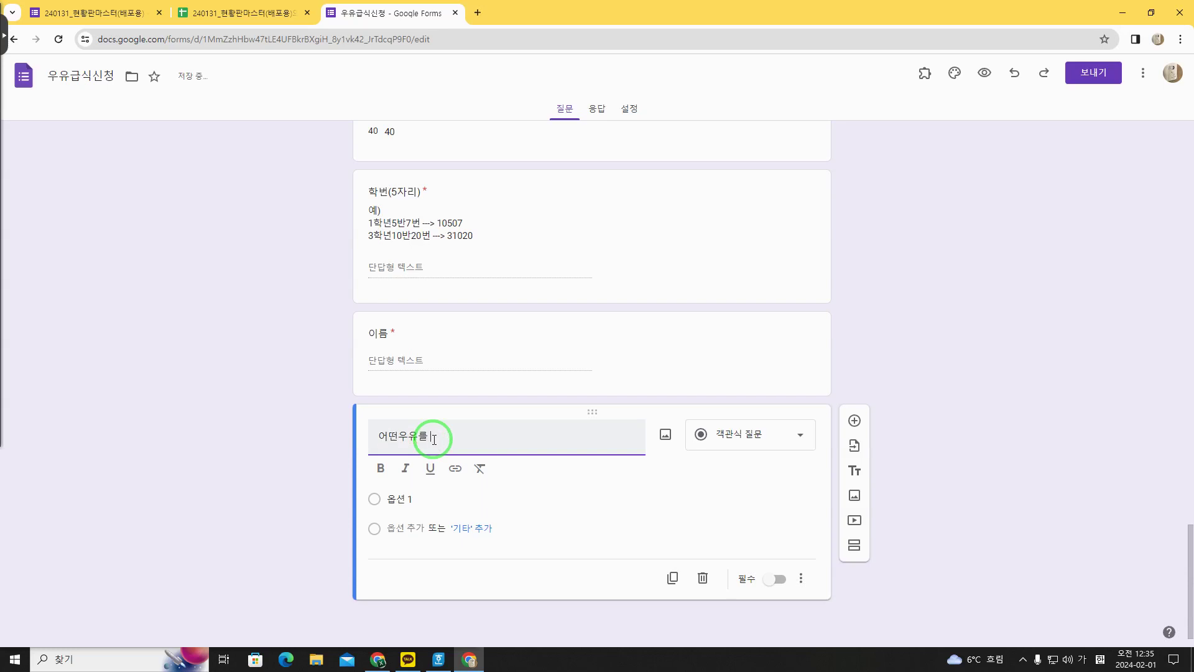
pyautogui.write('청할')
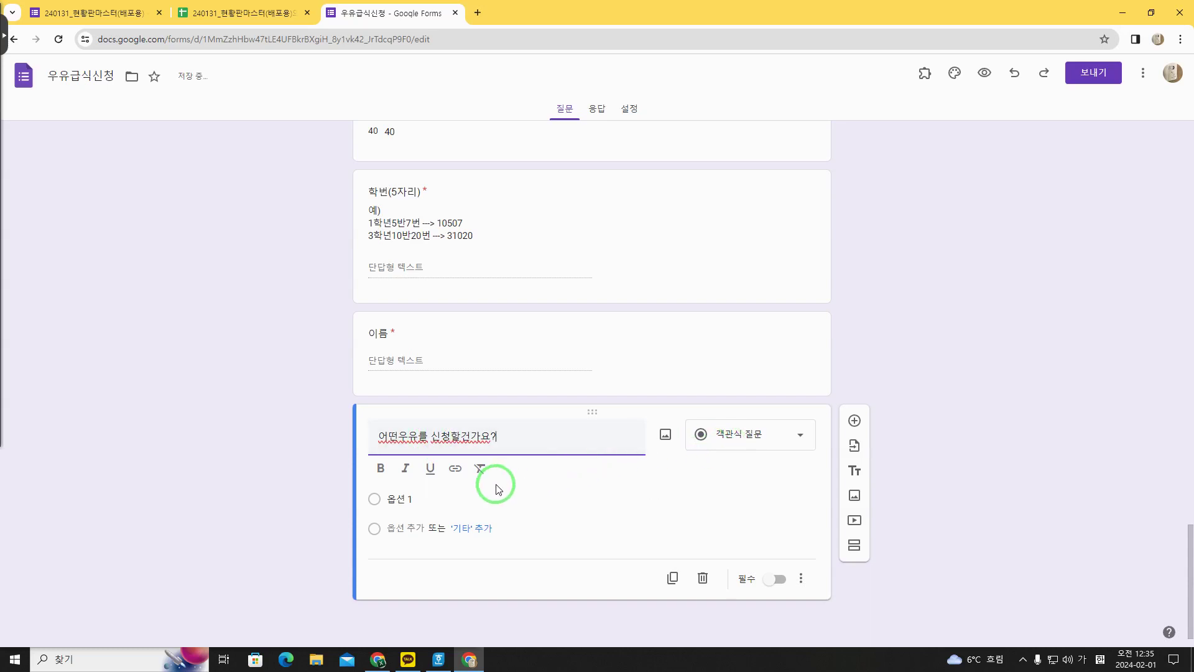
# Give the milk question the answer options 흰우류(180ml), 딸기우유 and 초코우유
pyautogui.click(427, 500)
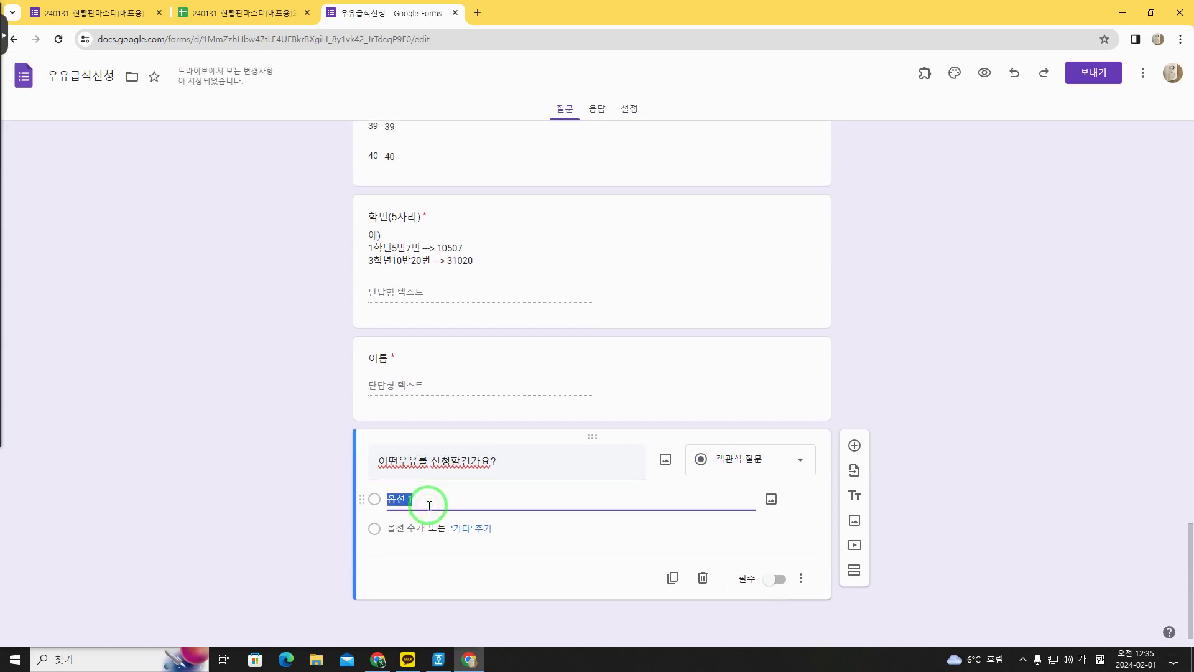
pyautogui.write('흰우유')
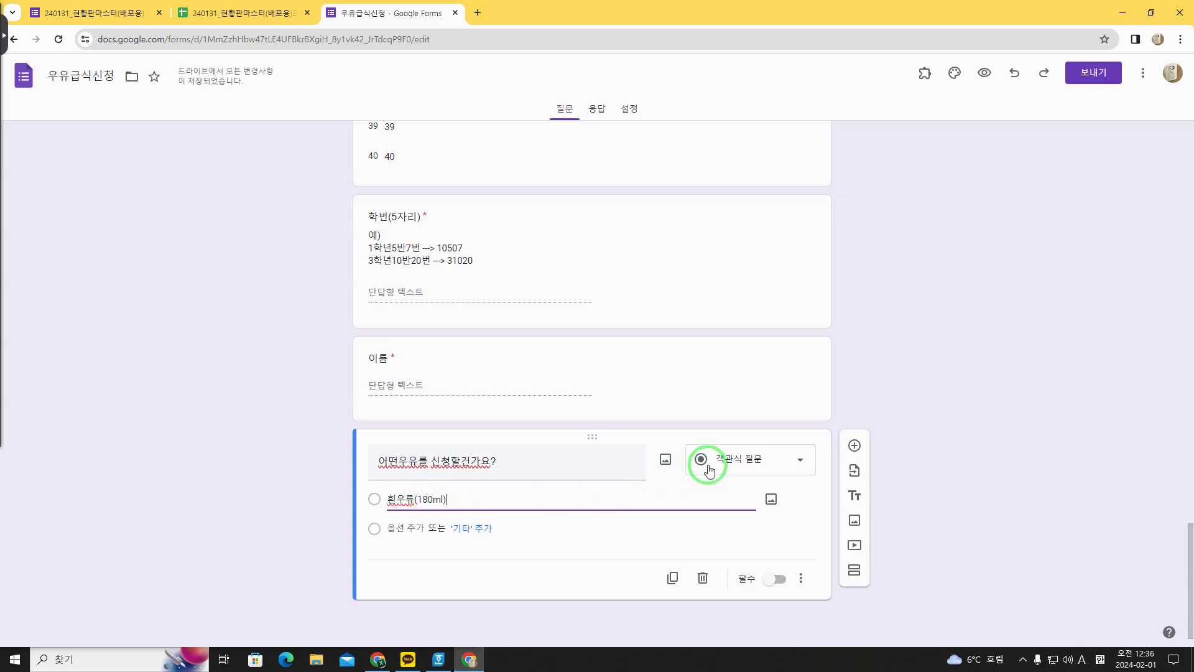
pyautogui.click(411, 528)
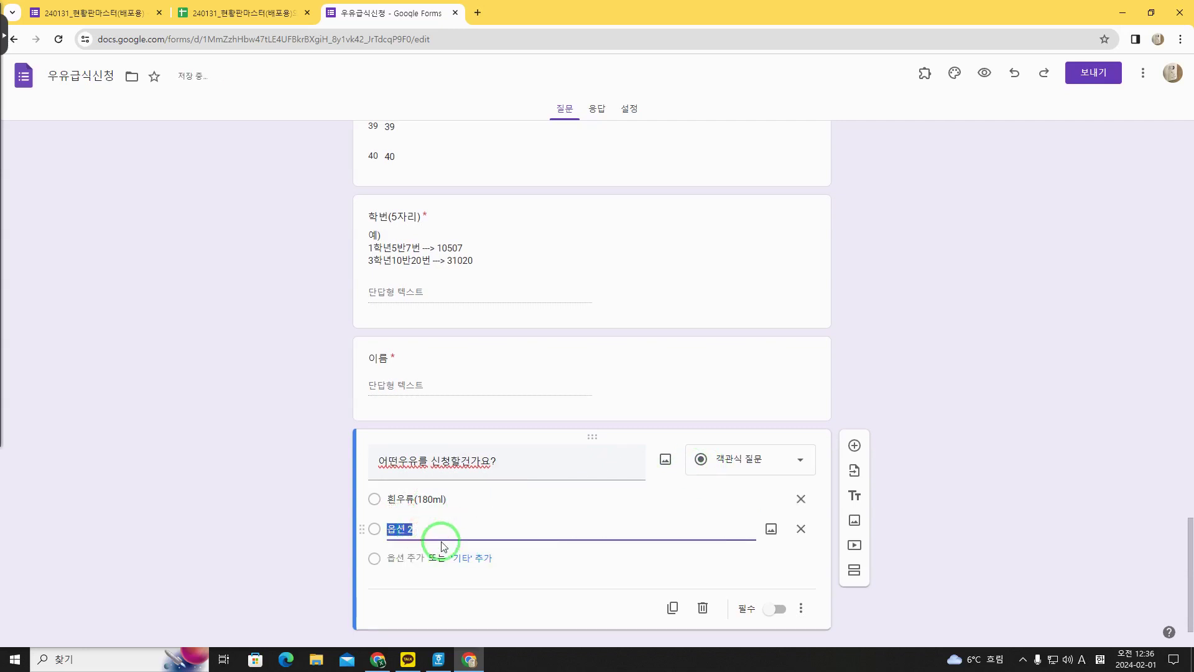
pyautogui.write('Ekf')
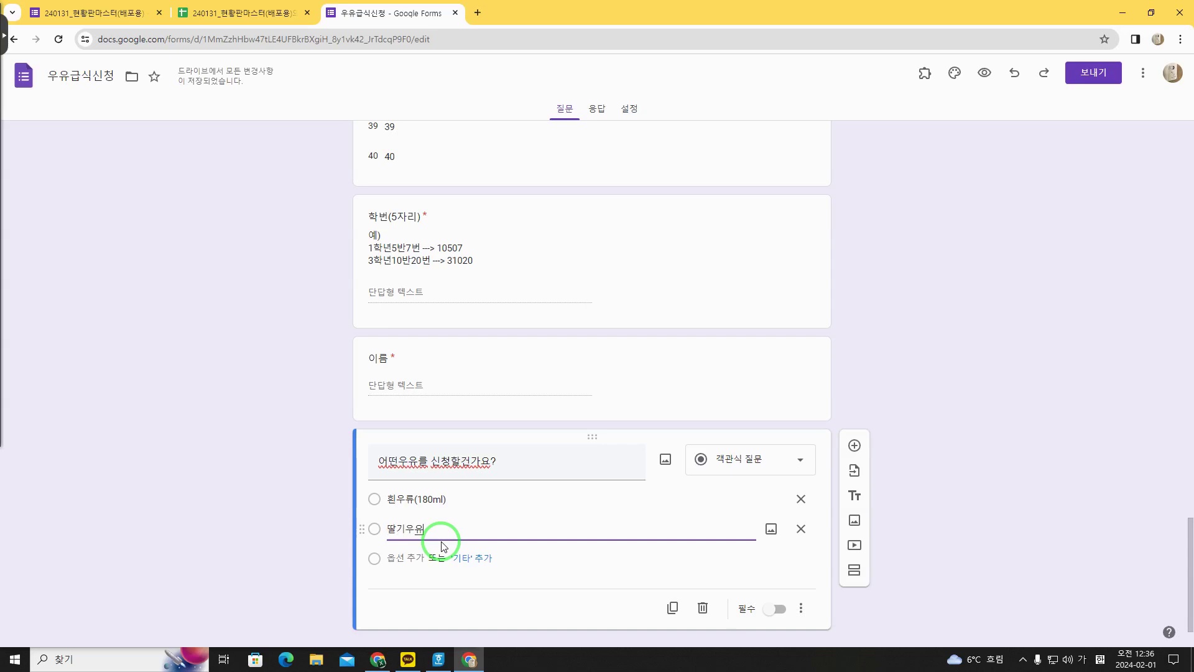
pyautogui.press('Tab')
pyautogui.press('Tab')
pyautogui.write('ㅊㅗ')
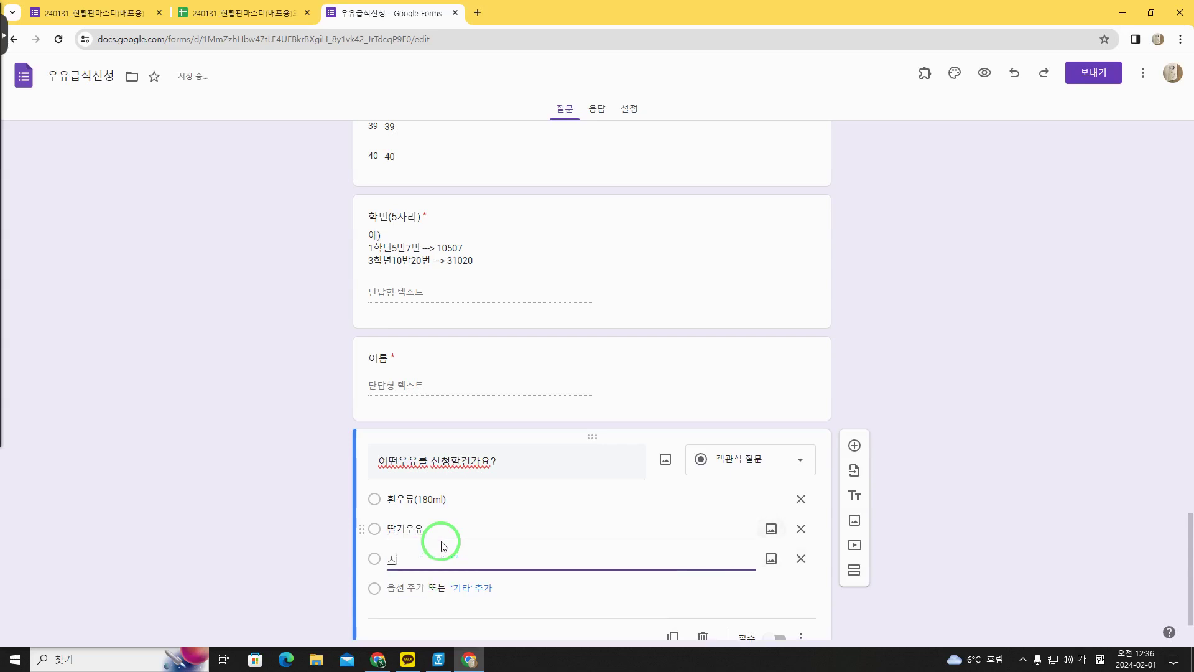
pyautogui.click(572, 581)
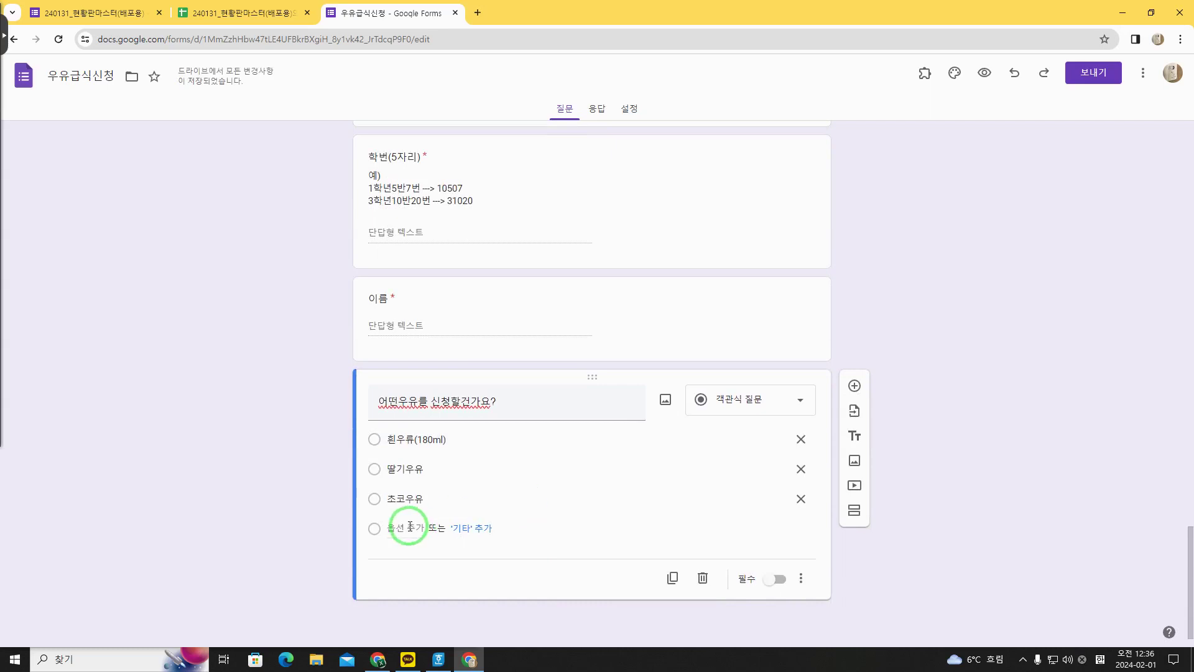
# Try the 체크박스 and 드롭다운 types on the milk question and return it to 객관식 질문
pyautogui.click(734, 393)
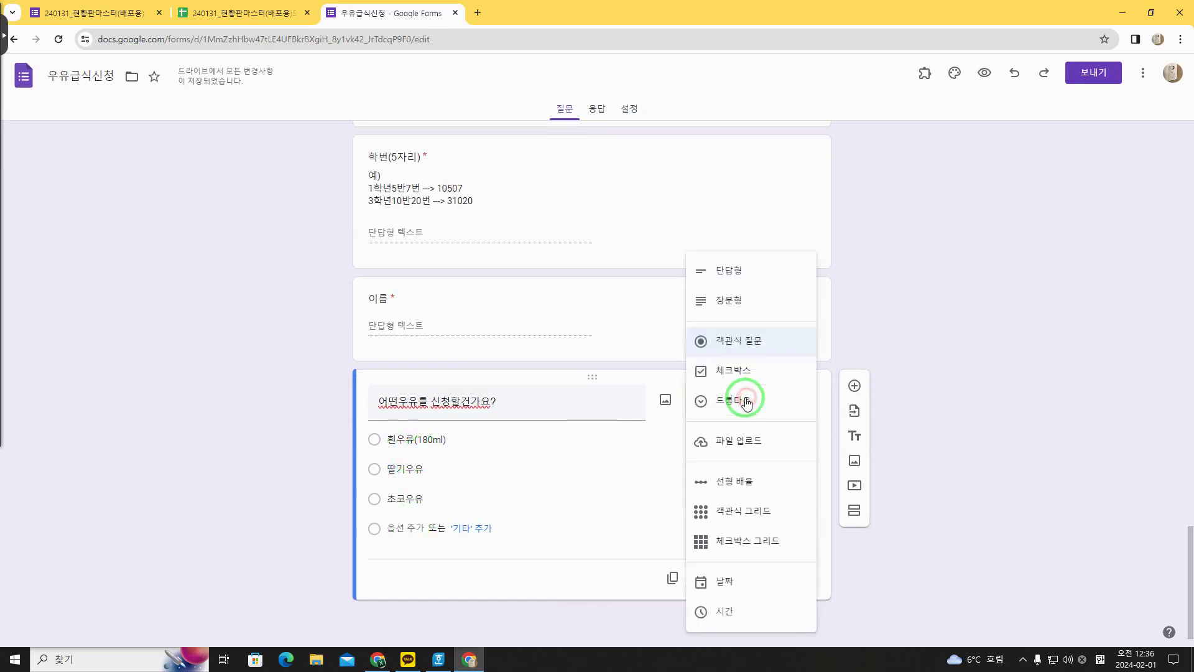
pyautogui.click(725, 343)
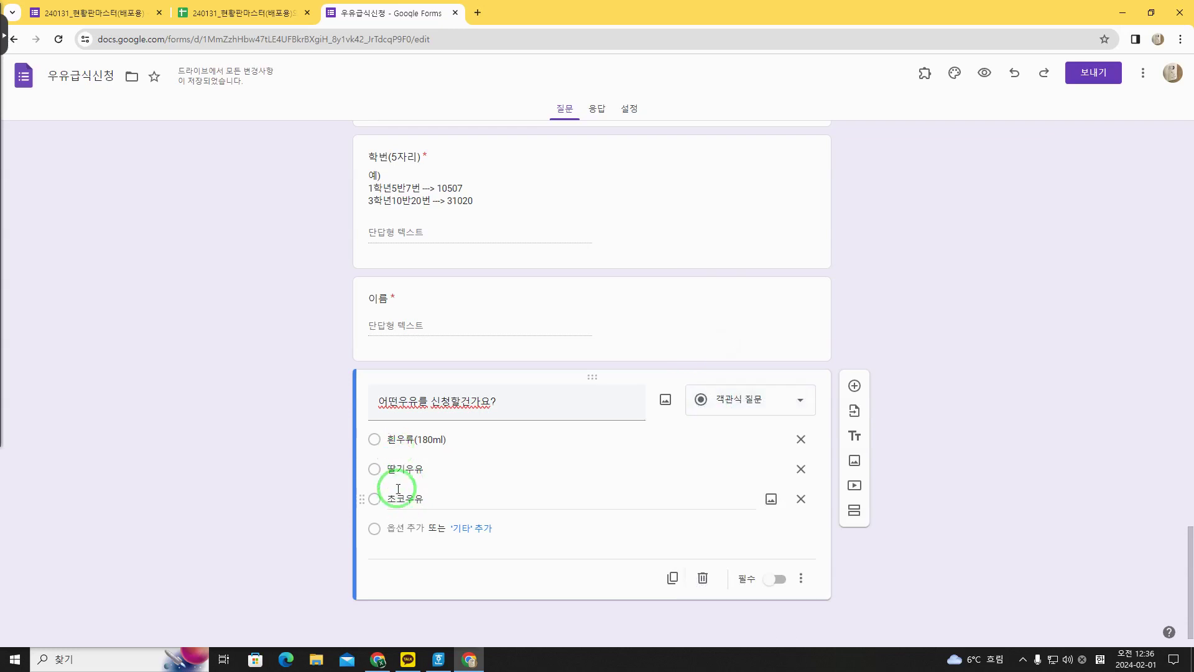
pyautogui.click(738, 422)
pyautogui.click(738, 371)
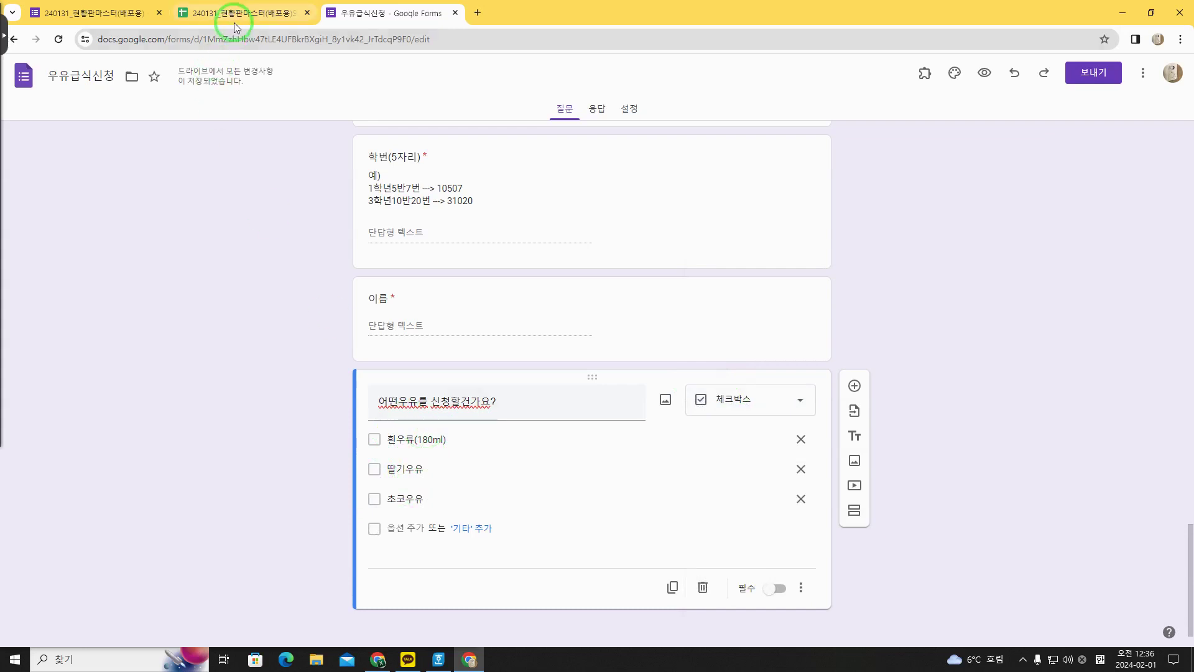
pyautogui.click(777, 400)
pyautogui.click(747, 403)
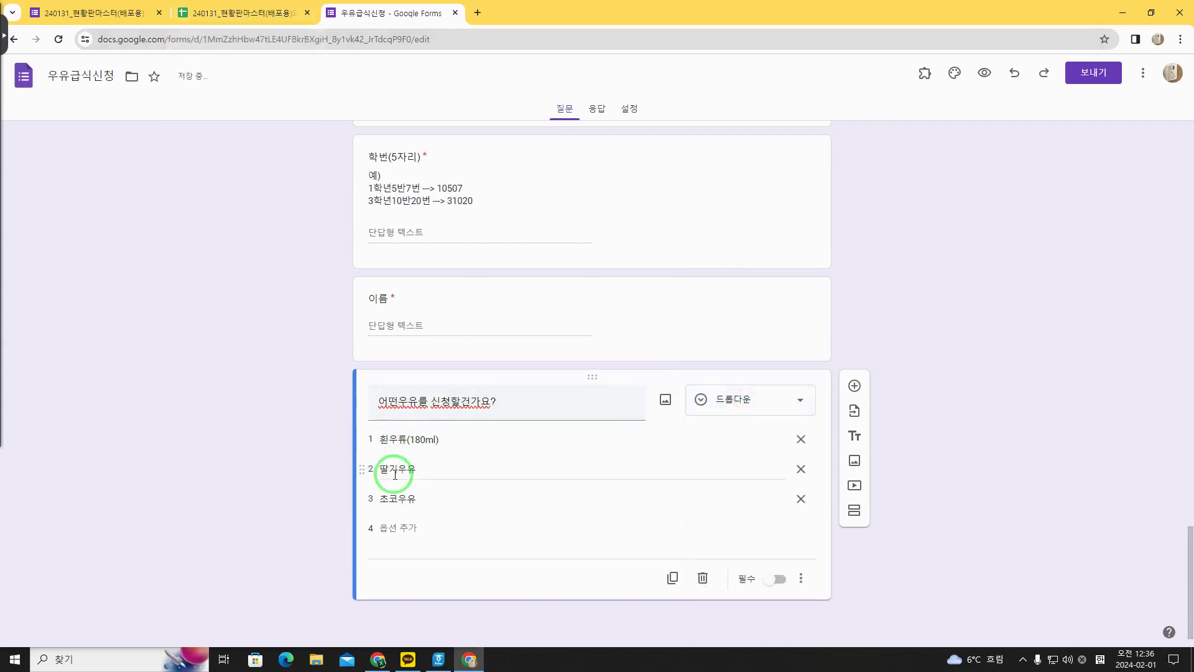
pyautogui.click(742, 401)
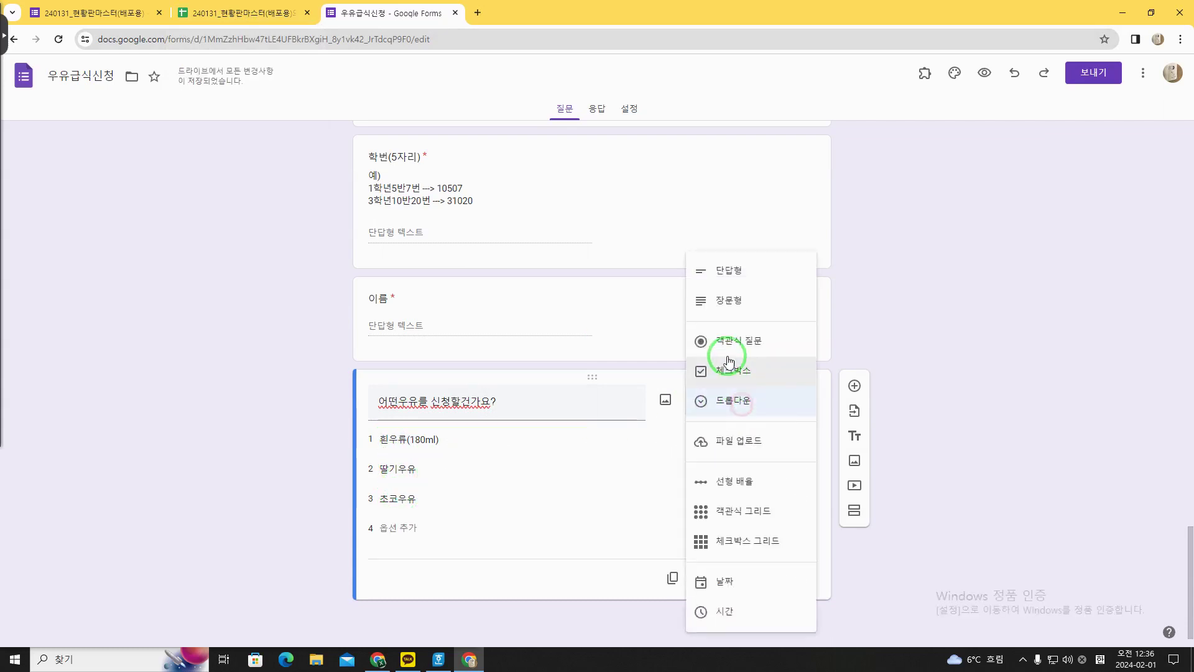
pyautogui.click(738, 347)
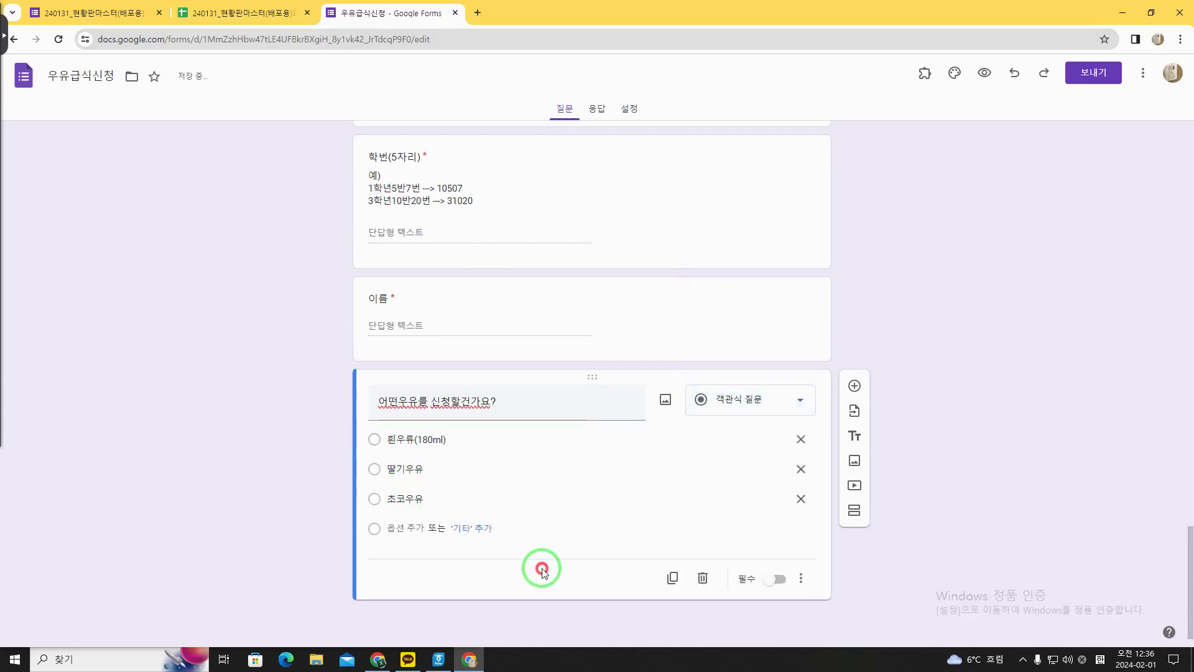
# Make the milk question a required one and keep it selected for editing
pyautogui.click(769, 590)
pyautogui.click(731, 339)
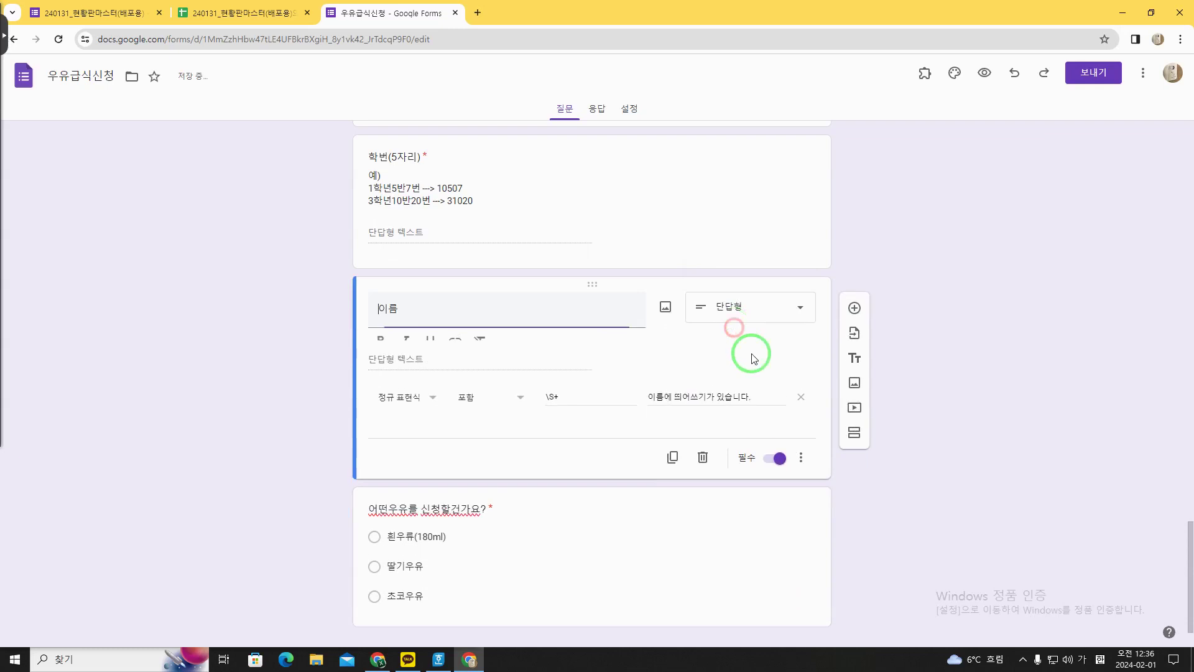
pyautogui.click(722, 487)
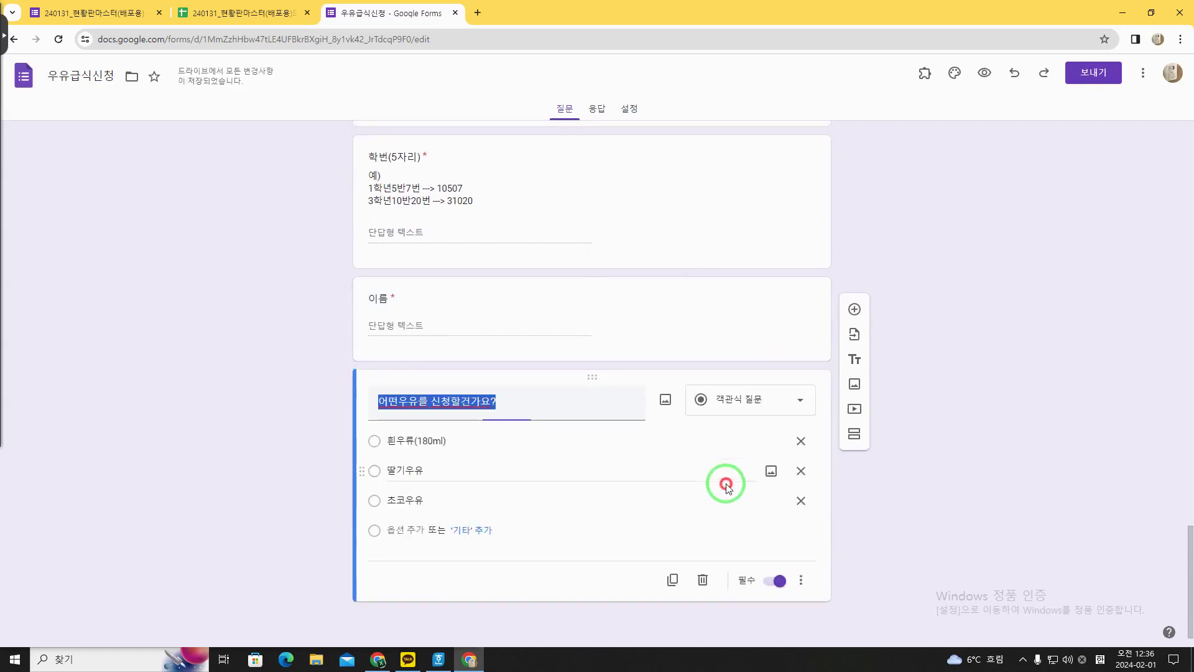
pyautogui.scroll(-1, 641, 464)
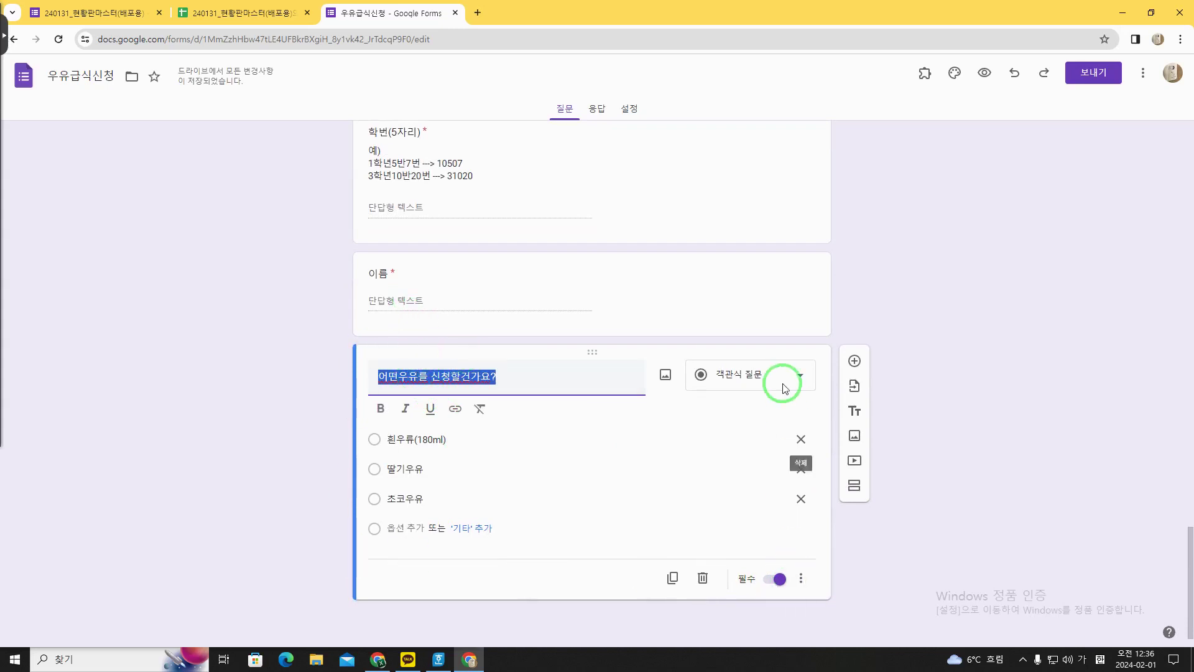
pyautogui.click(239, 14)
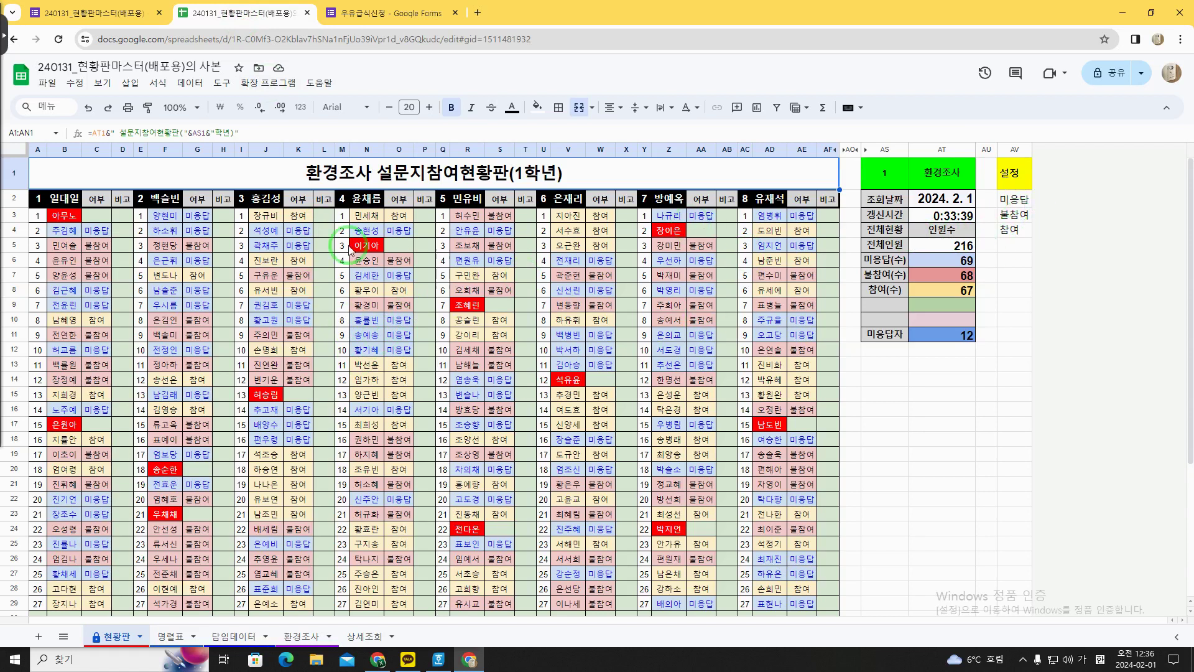
pyautogui.click(398, 14)
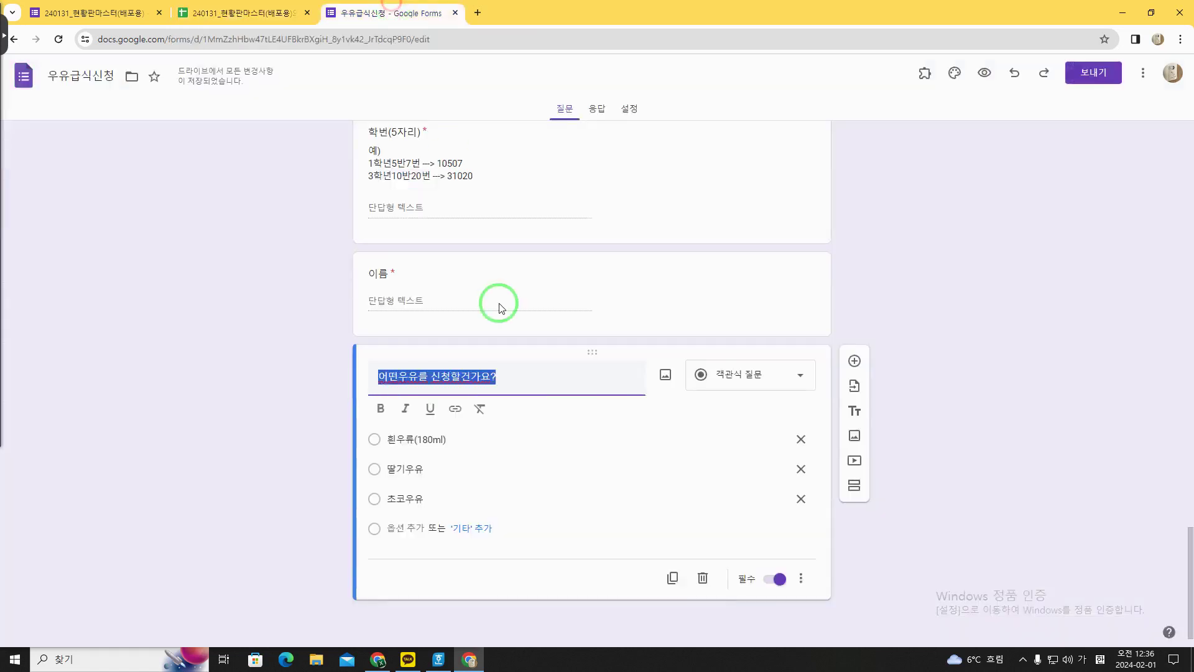
# Add a 장문형 question titled "기타 건의사항" below the milk question
pyautogui.click(856, 362)
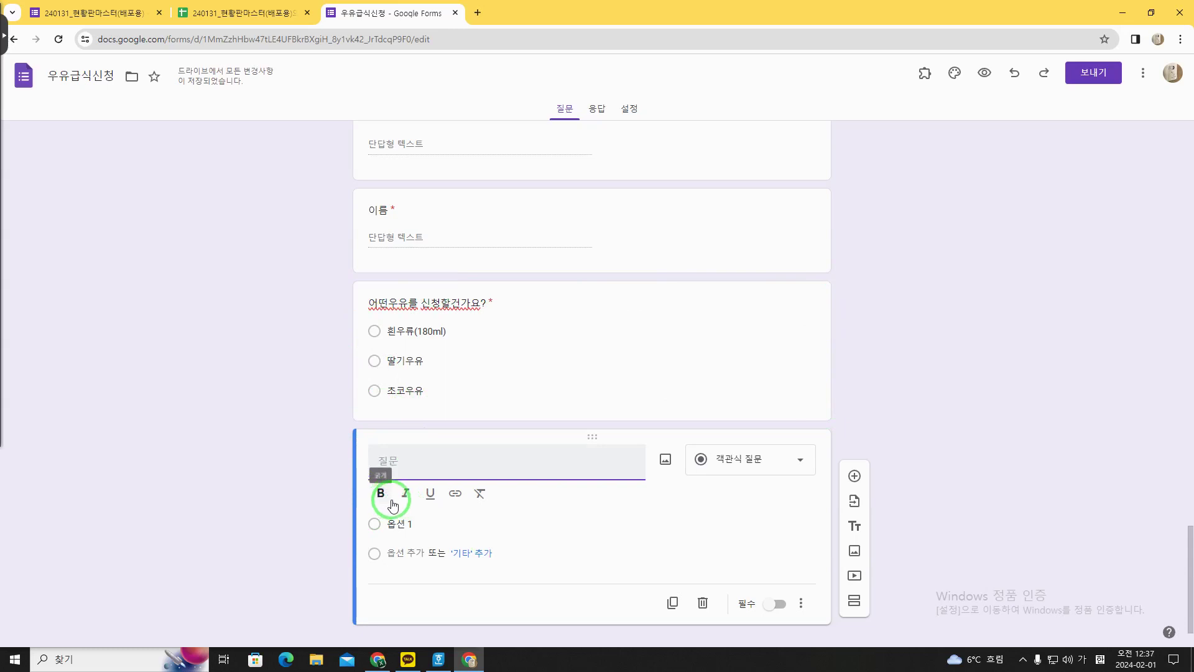
pyautogui.click(444, 465)
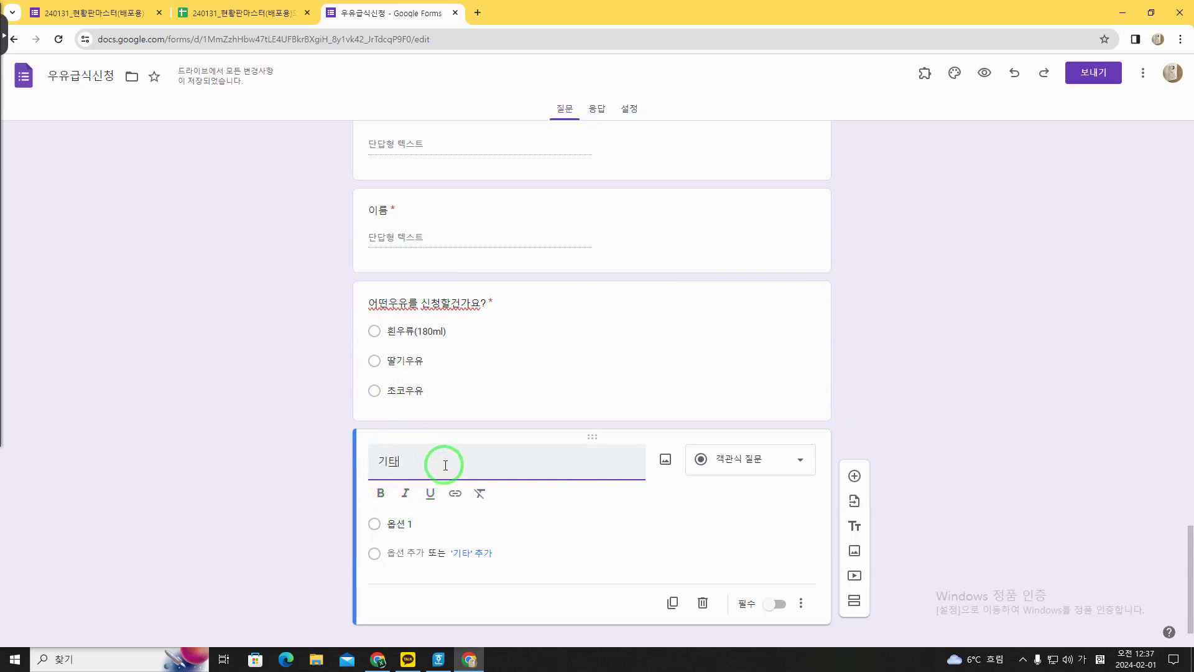
pyautogui.write('기타')
pyautogui.click(481, 456)
pyautogui.write('하고 싶')
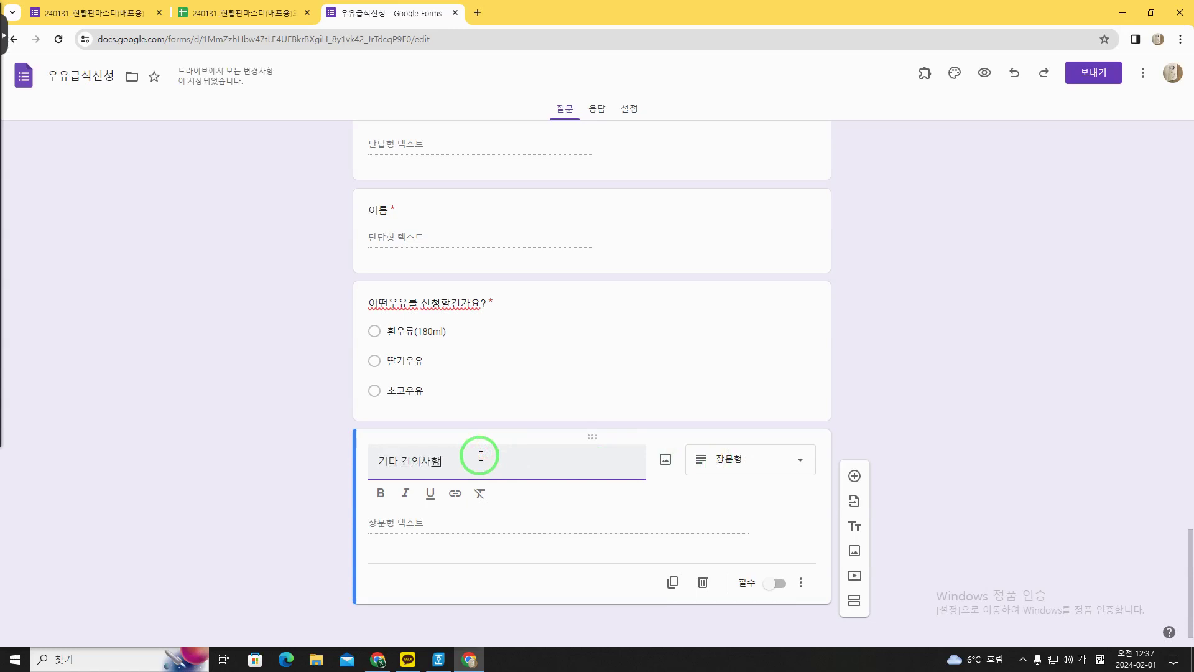
pyautogui.click(767, 522)
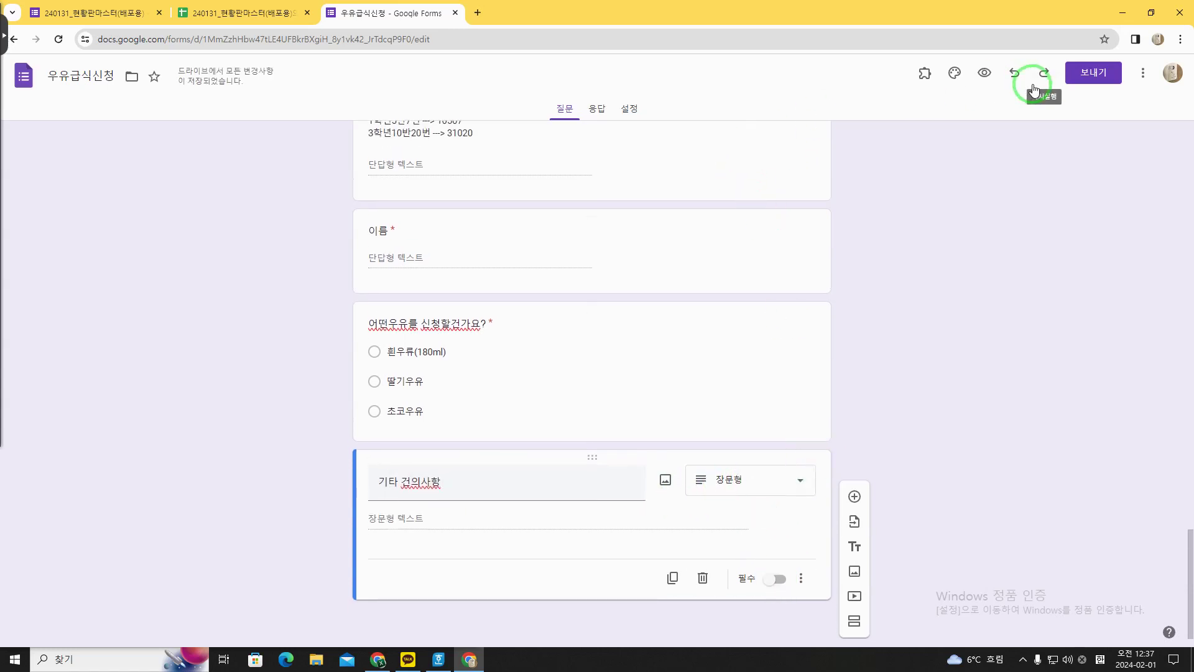
# Examine the form's responses page and its settings, including 응답 수정 허용, 응답 횟수 1회로 제한 and 양식 기본값
pyautogui.click(597, 109)
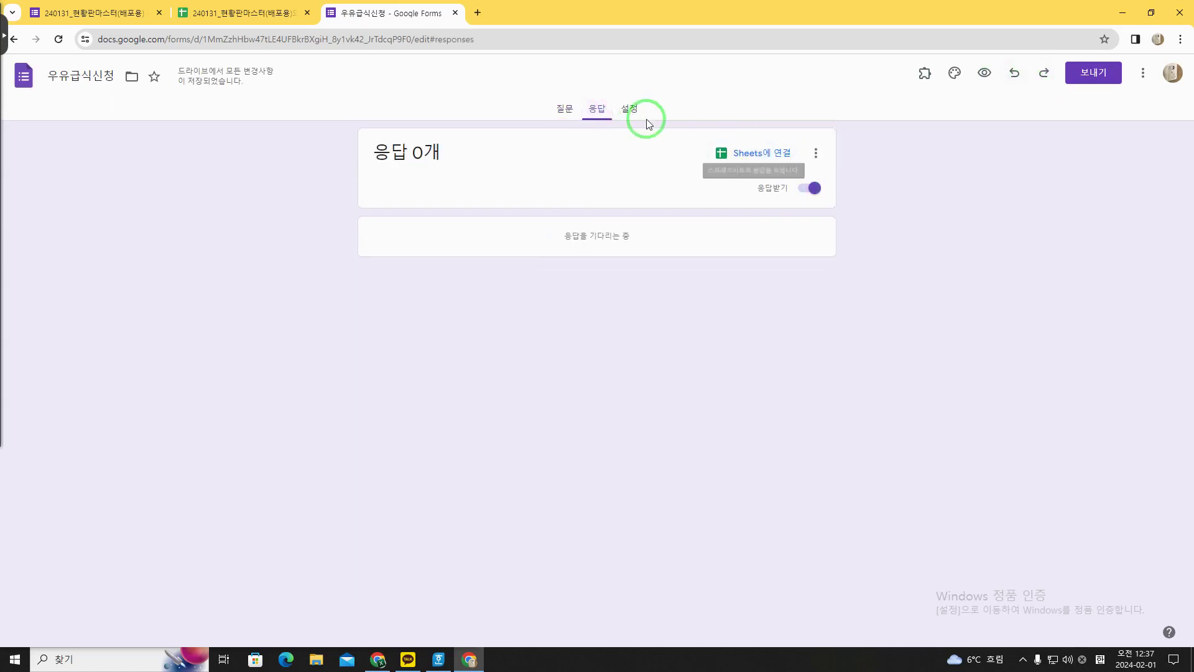
pyautogui.click(632, 106)
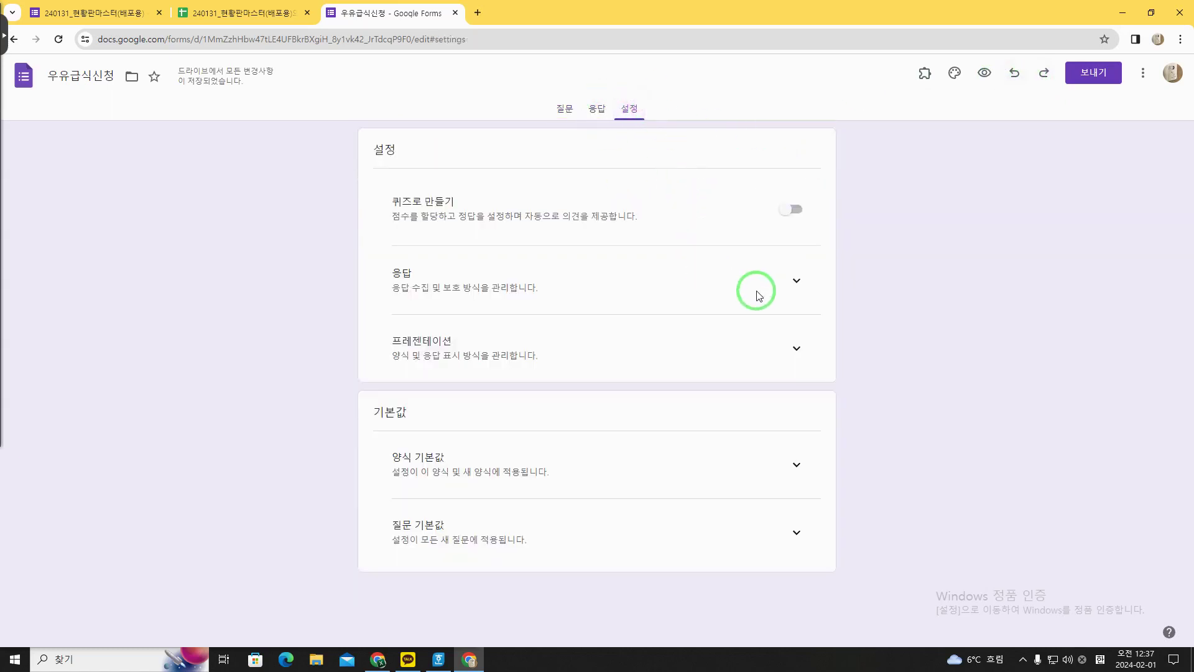
pyautogui.click(796, 281)
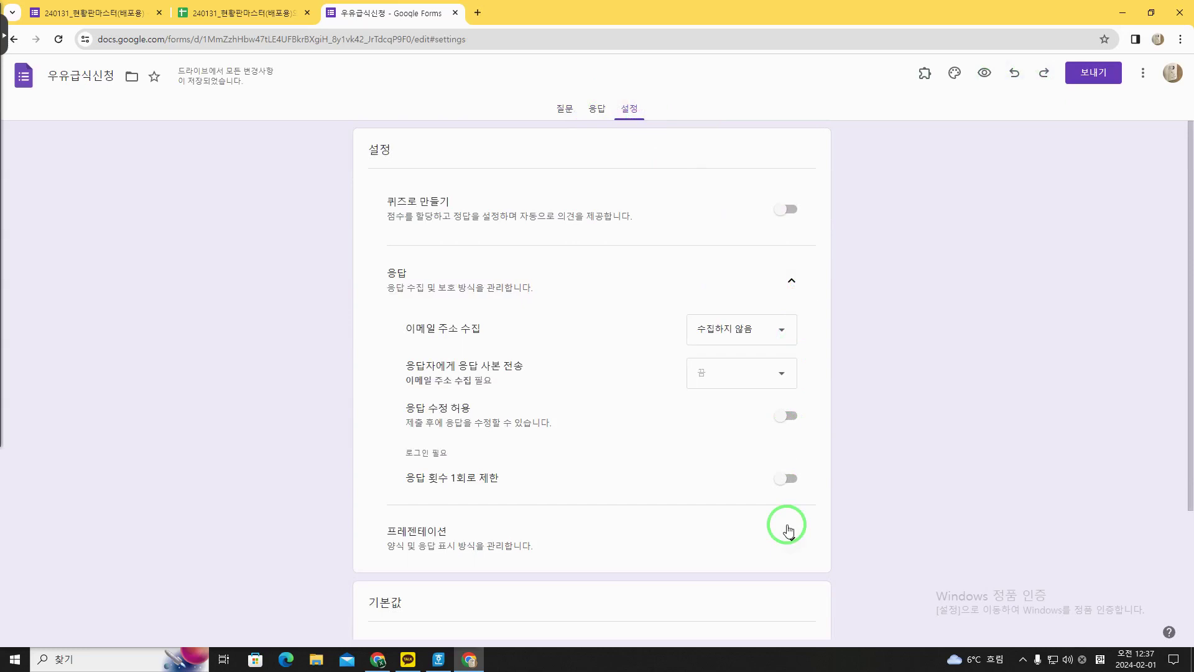
pyautogui.scroll(-1, 749, 485)
pyautogui.scroll(1, 548, 393)
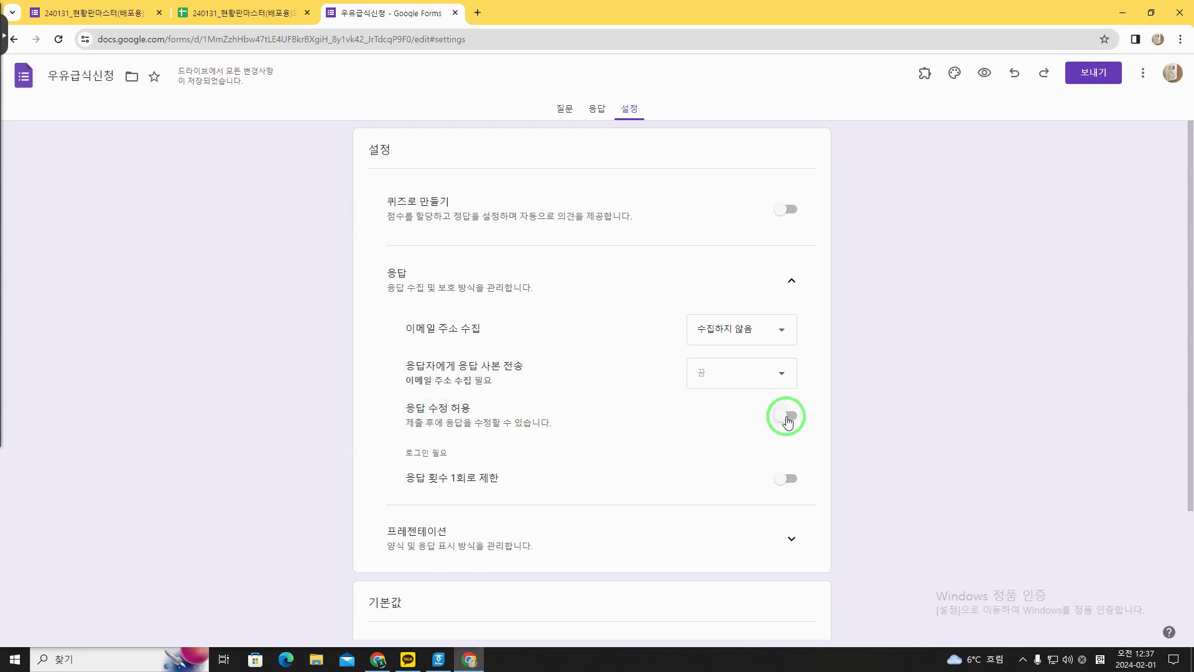
pyautogui.moveTo(517, 482); pyautogui.dragTo(387, 484)
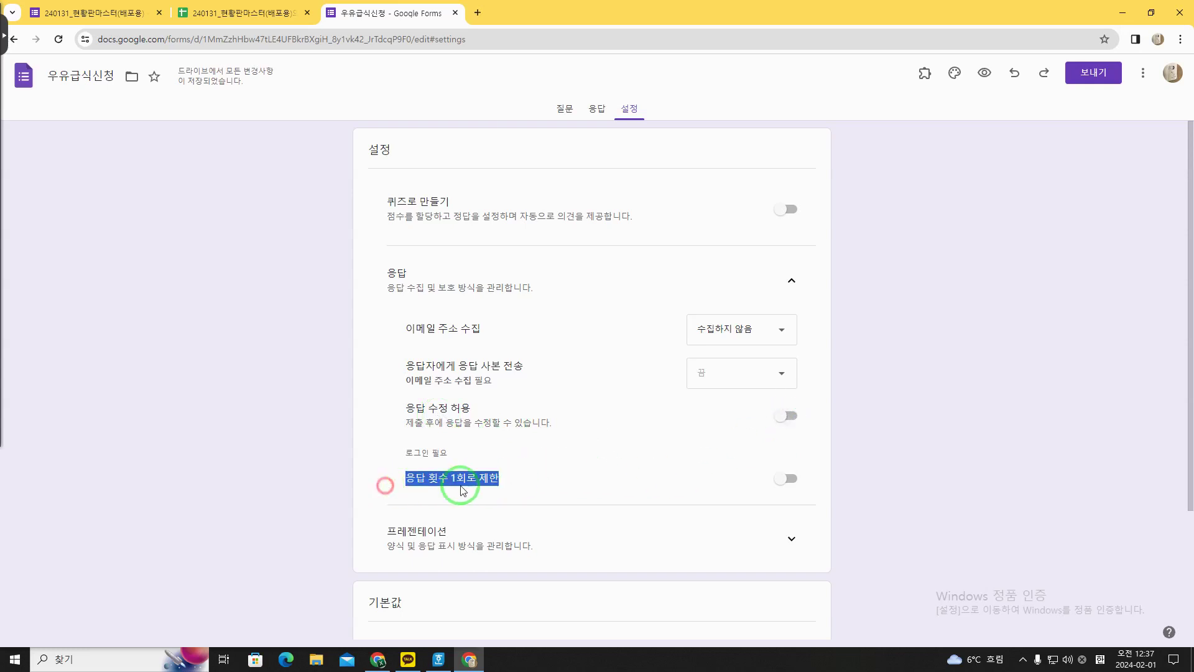
pyautogui.click(534, 492)
pyautogui.scroll(-1, 534, 492)
pyautogui.moveTo(393, 392); pyautogui.dragTo(513, 423)
pyautogui.moveTo(403, 397); pyautogui.dragTo(507, 414)
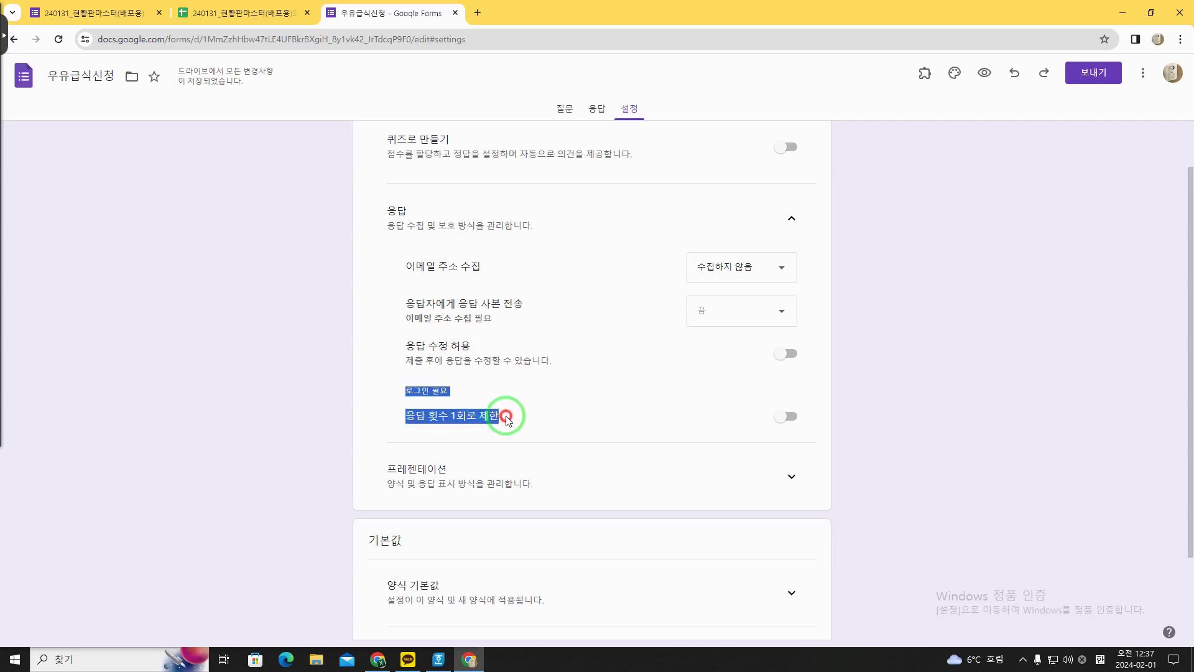
pyautogui.click(507, 415)
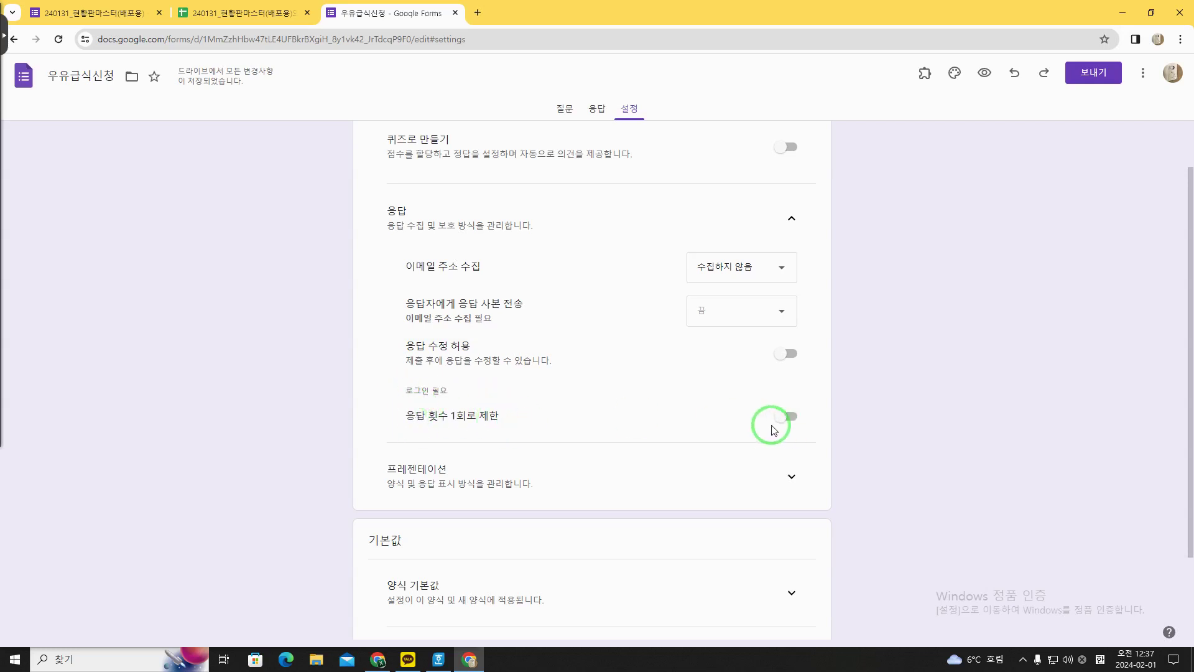
pyautogui.scroll(-2, 809, 448)
pyautogui.click(792, 484)
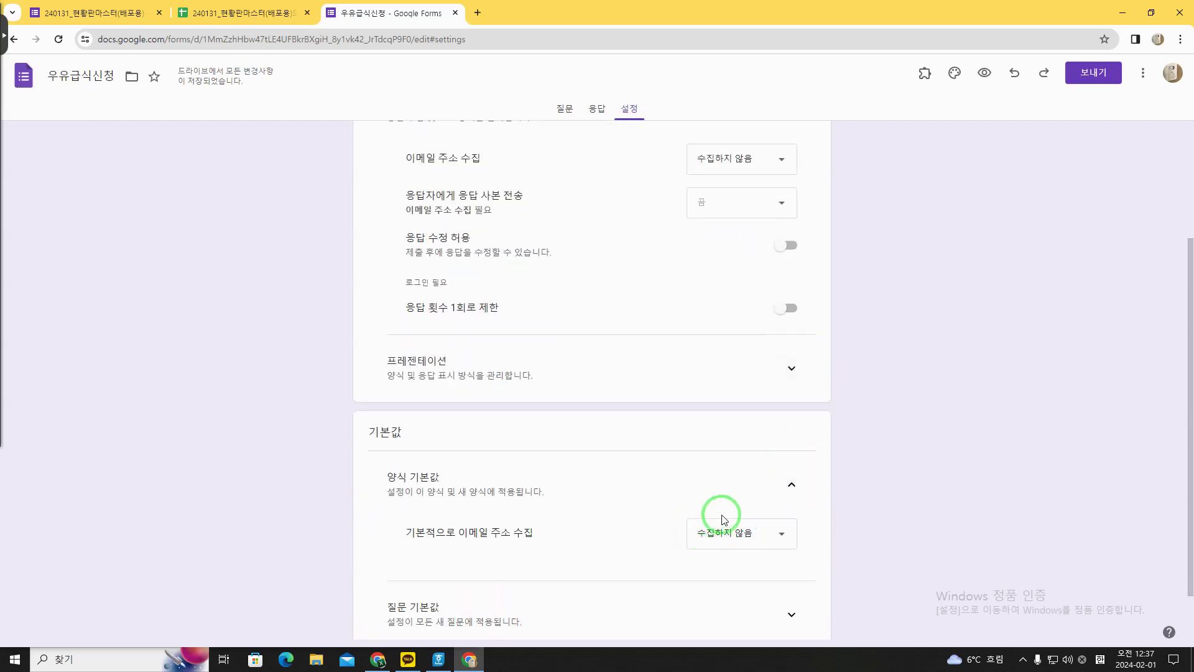
pyautogui.scroll(3, 767, 537)
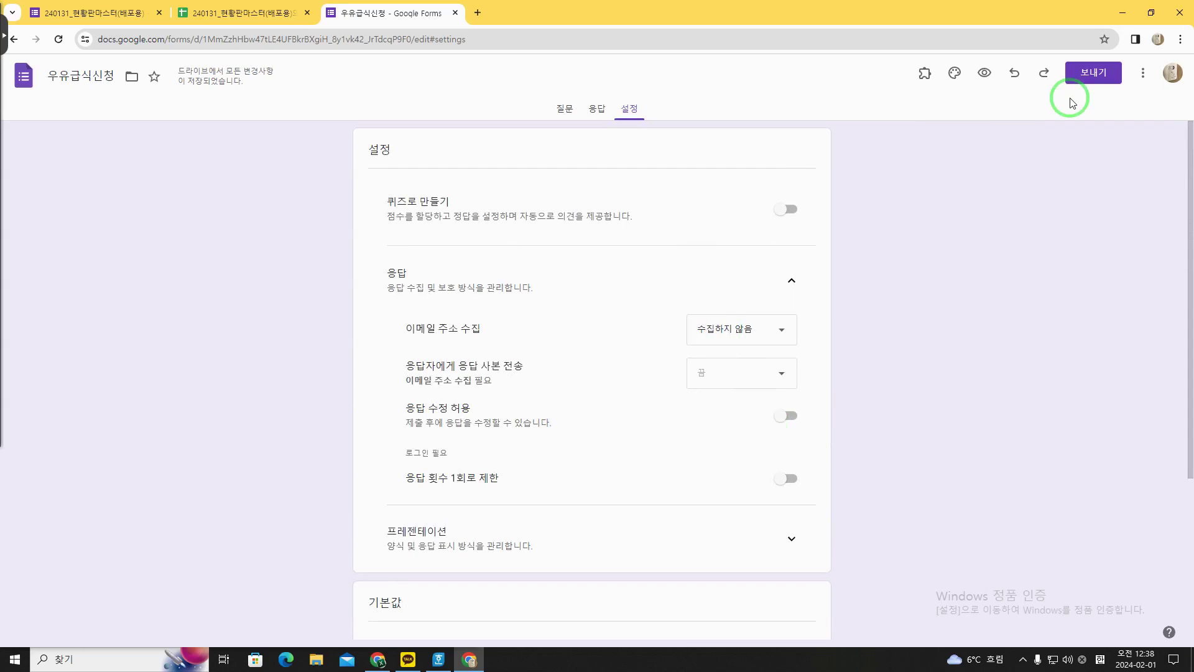
# Copy the form's shortened share link and close the 설문지 보내기 dialog
pyautogui.click(1094, 75)
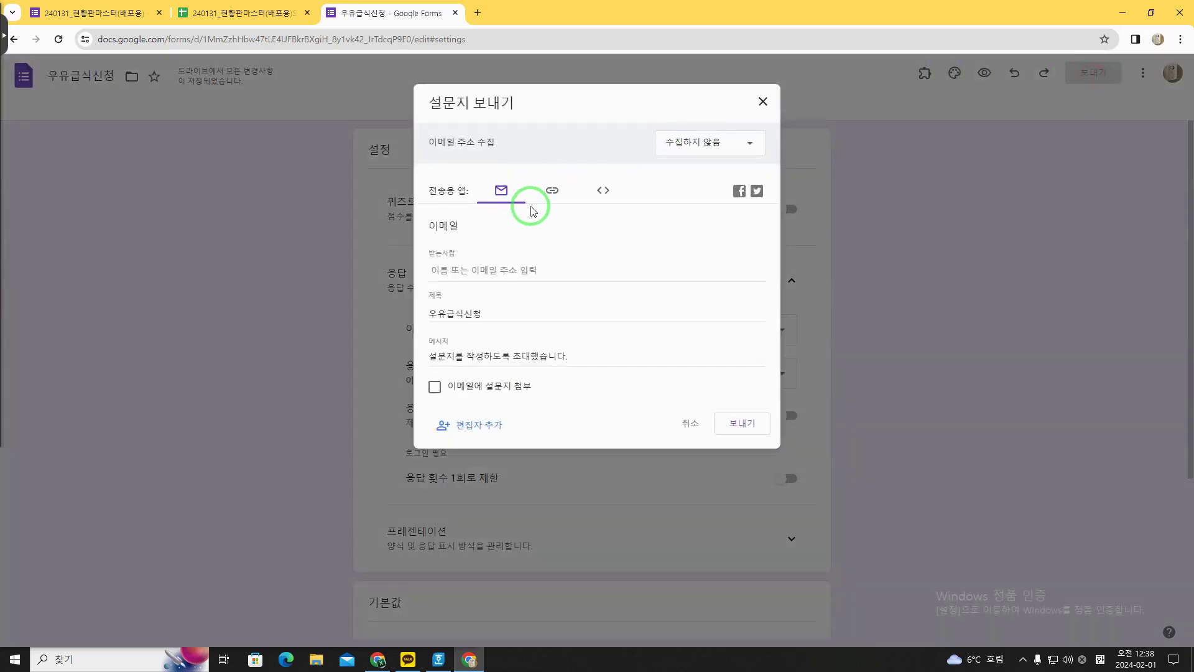
pyautogui.click(549, 198)
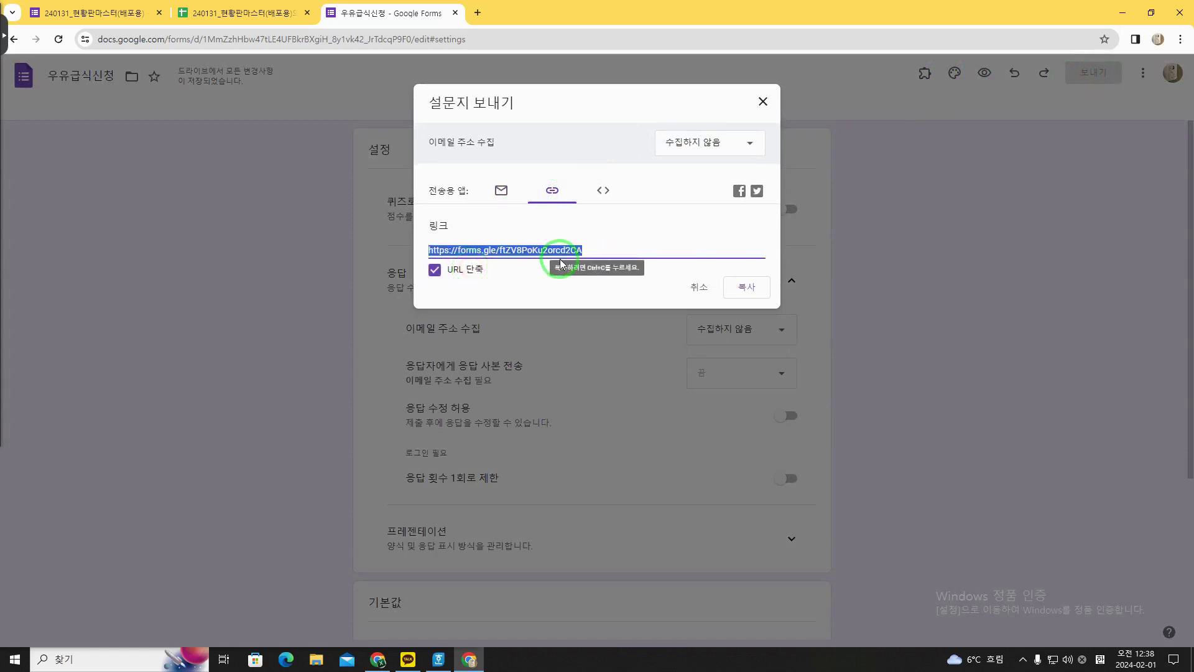
pyautogui.click(749, 291)
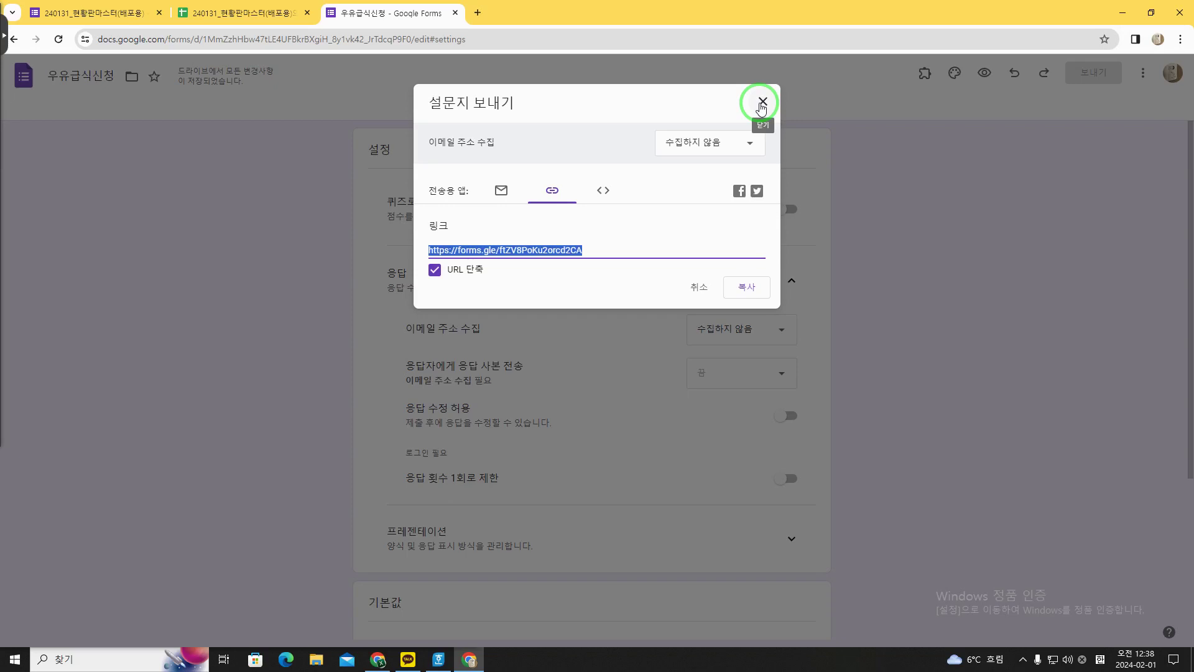
pyautogui.click(747, 286)
pyautogui.click(762, 102)
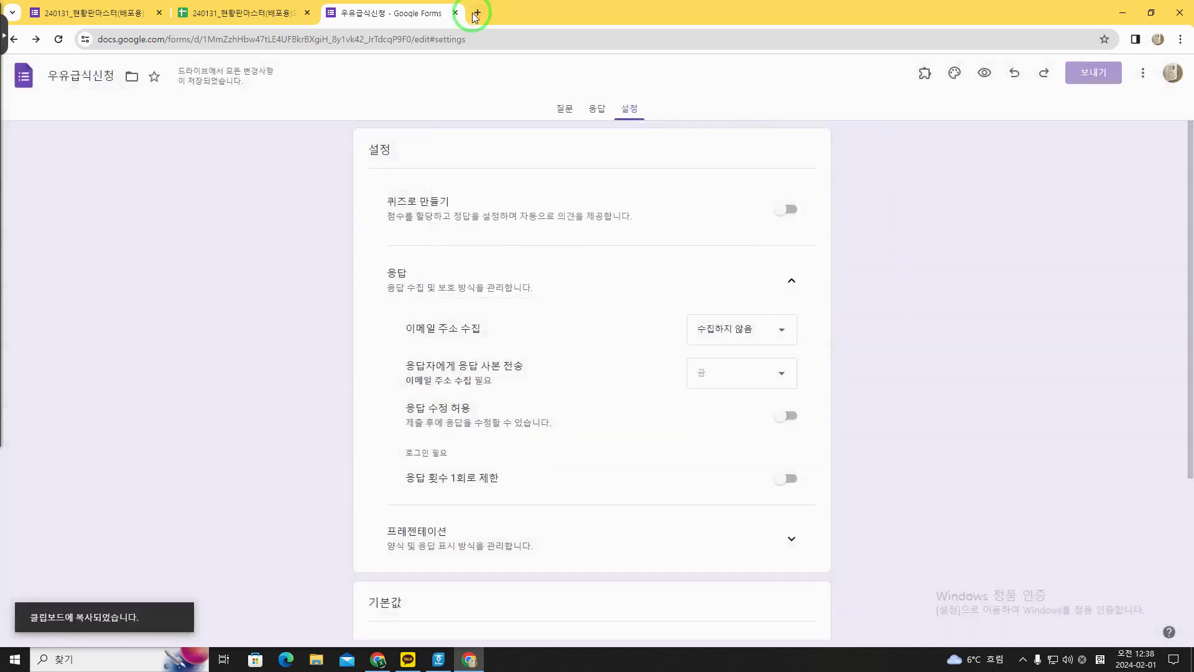
# Open the copied survey link in a new browser tab
pyautogui.click(476, 14)
pyautogui.click(498, 40)
pyautogui.hotkey('ctrl', 'v')
pyautogui.press('Return')
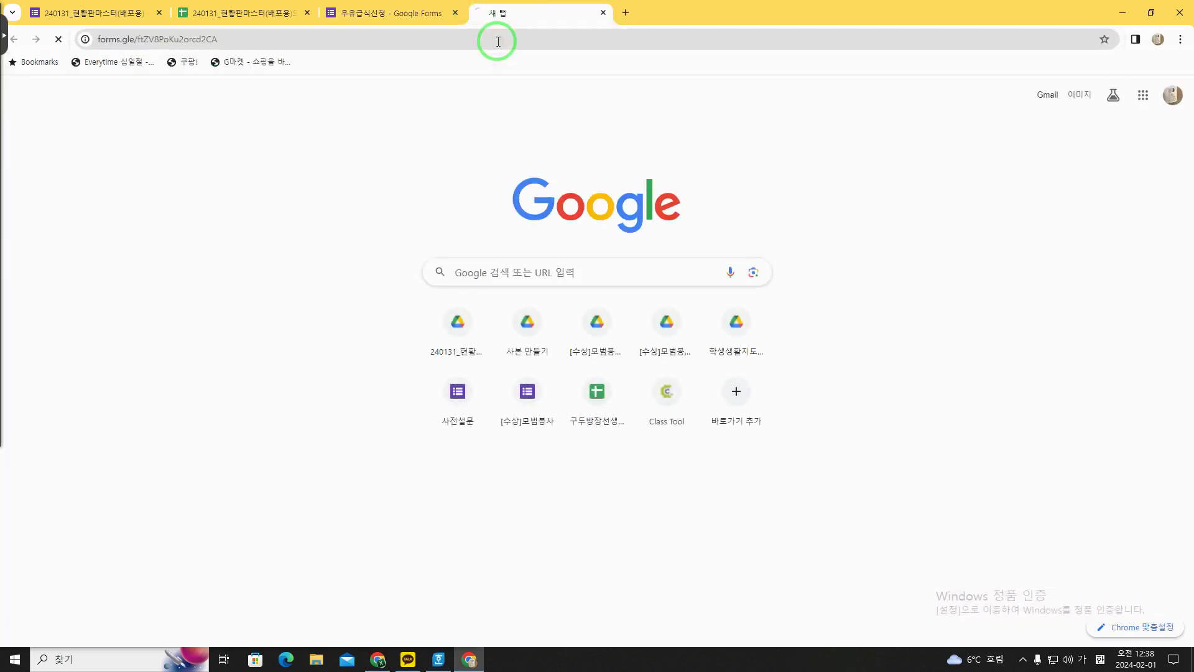
# Split the survey tab into its own window and tile it beside the window showing the status-board spreadsheet
pyautogui.press('super+Right')
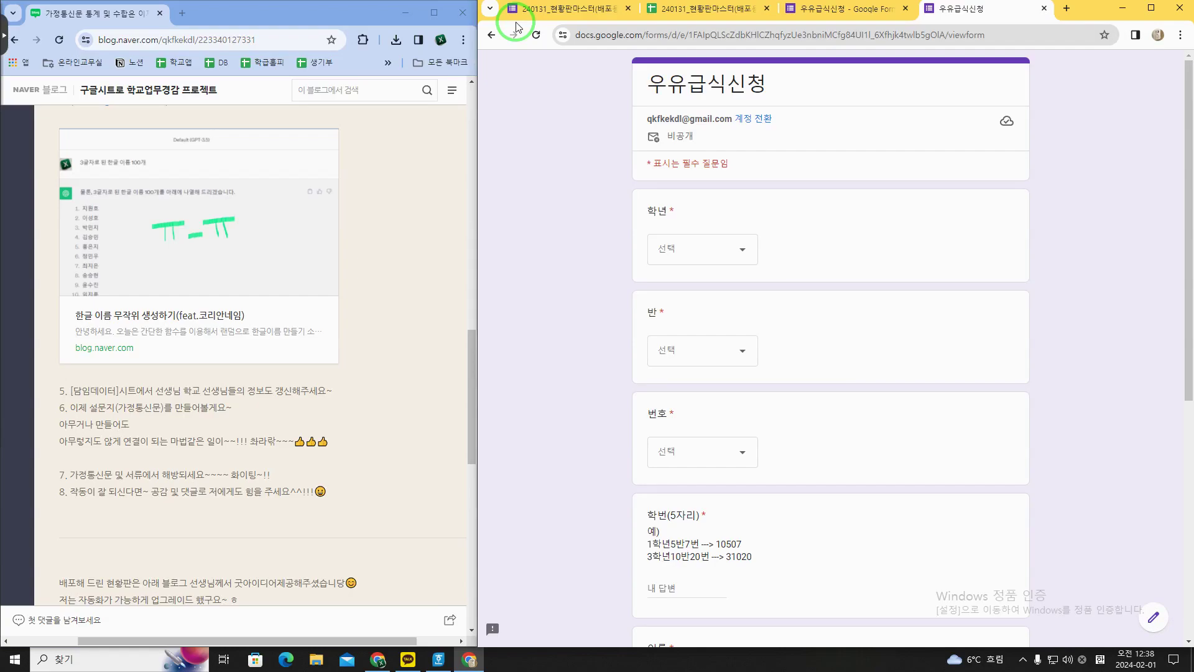
pyautogui.click(693, 8)
pyautogui.press('super+Left')
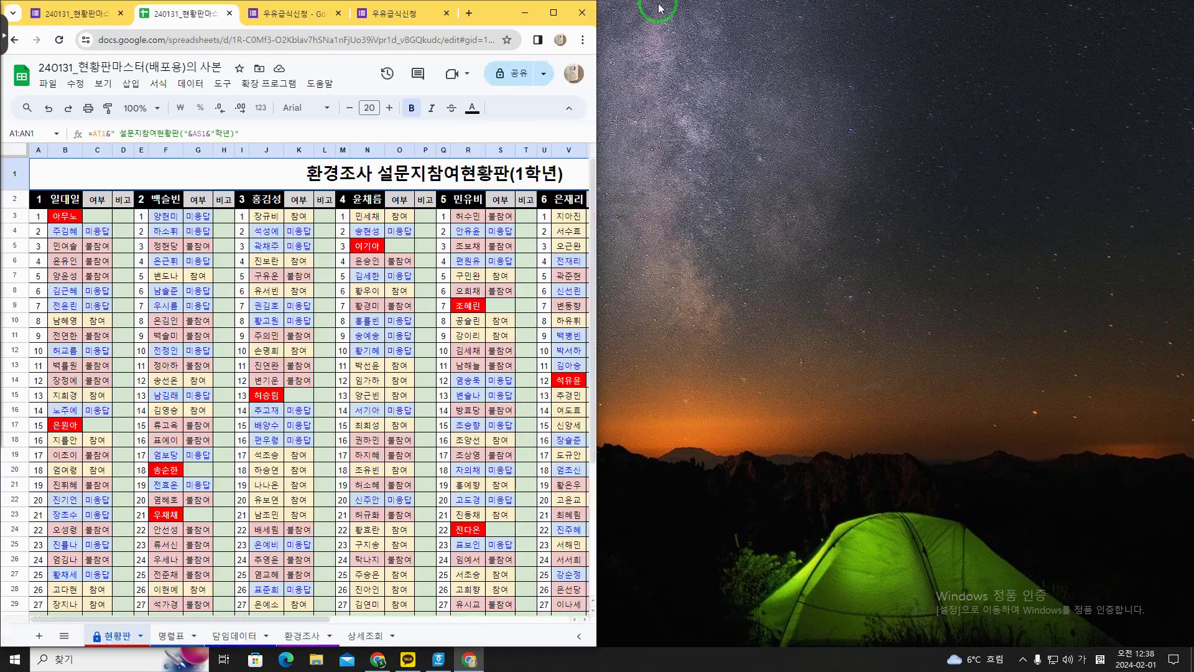
pyautogui.moveTo(401, 14); pyautogui.dragTo(604, 69)
pyautogui.press('super+Right')
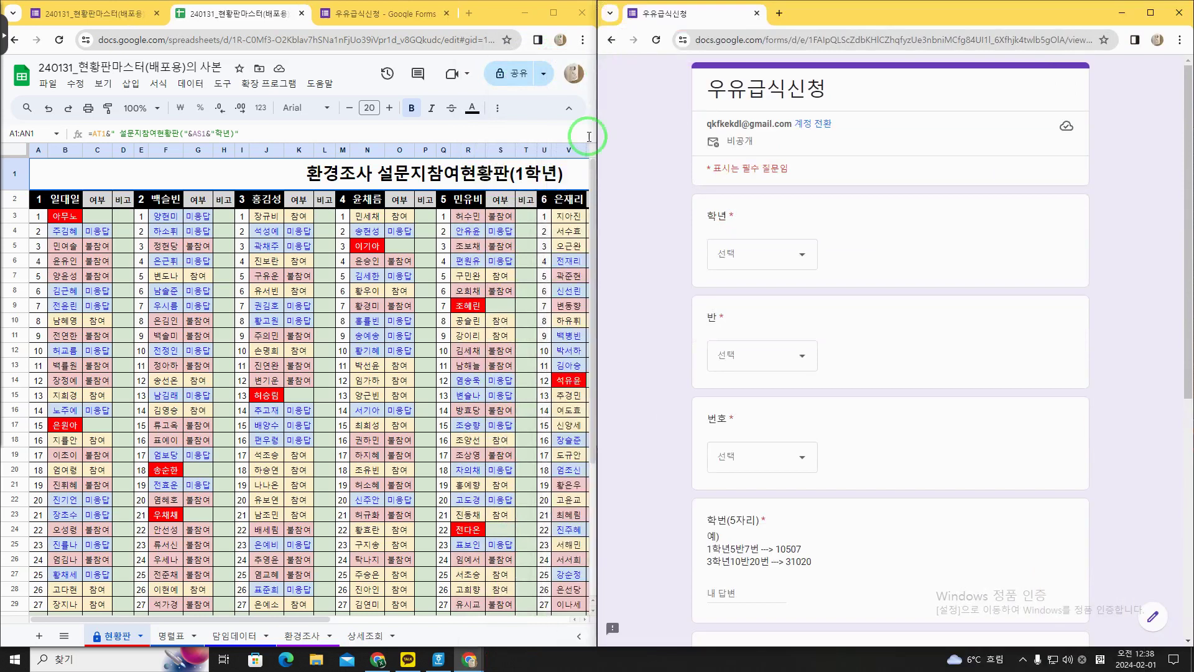
# Answer the survey's 학년, 반 and 번호 questions with 1 each
pyautogui.click(629, 190)
pyautogui.click(803, 250)
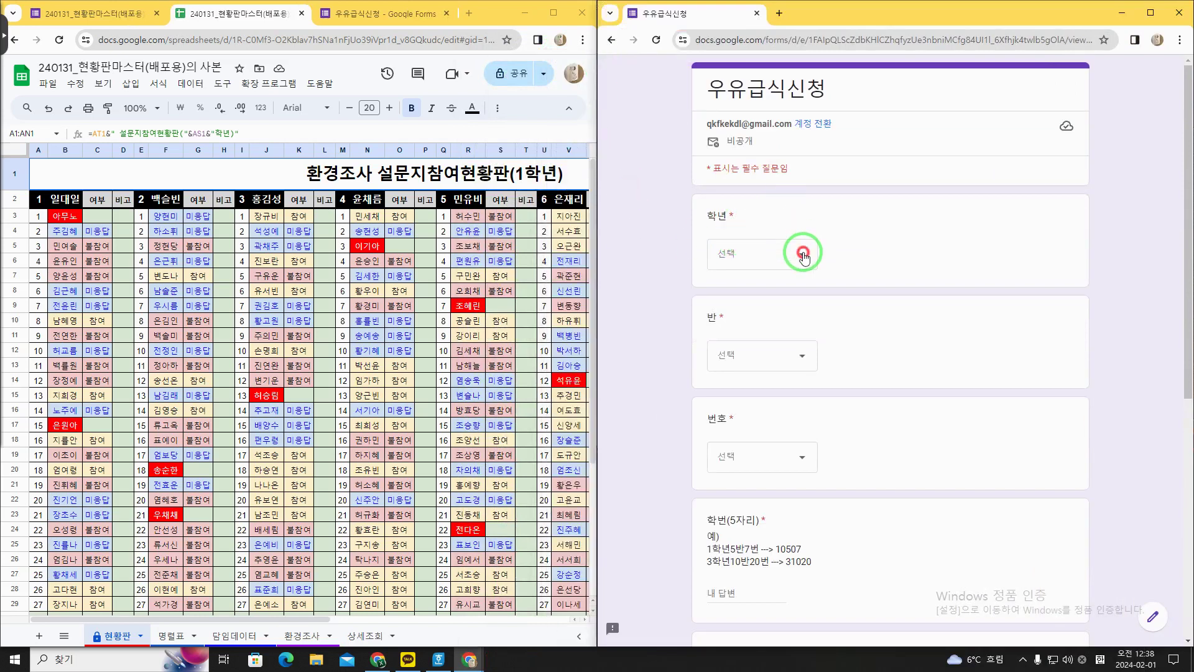
pyautogui.click(767, 293)
pyautogui.click(779, 373)
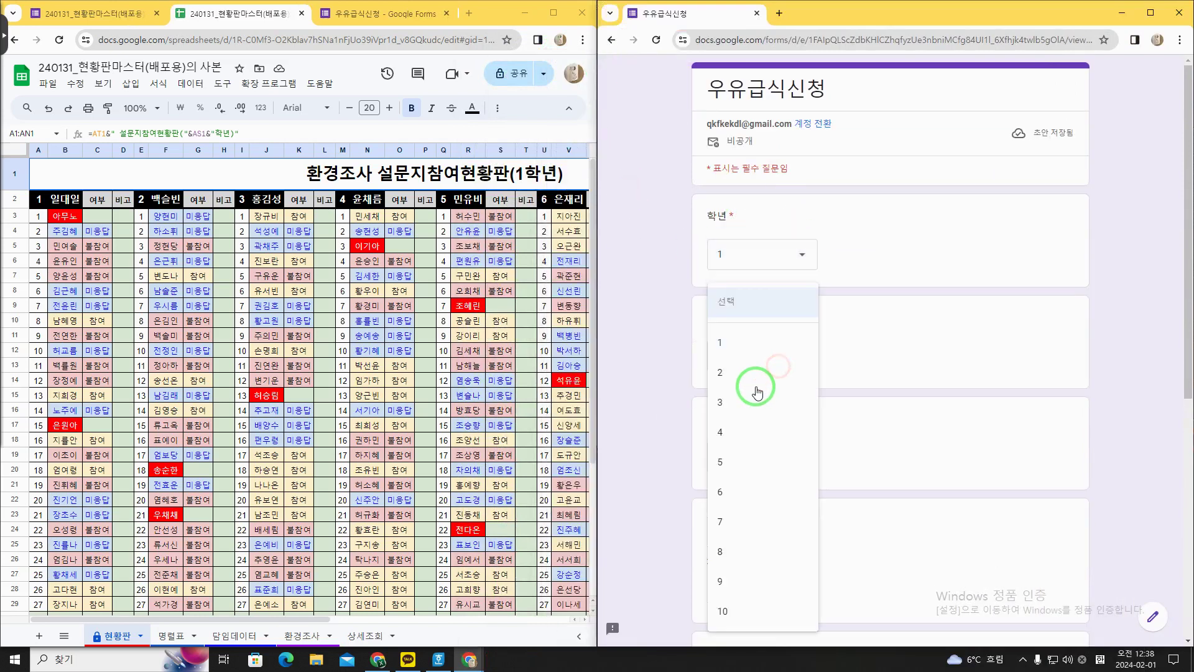
pyautogui.click(755, 360)
pyautogui.click(759, 456)
pyautogui.click(746, 133)
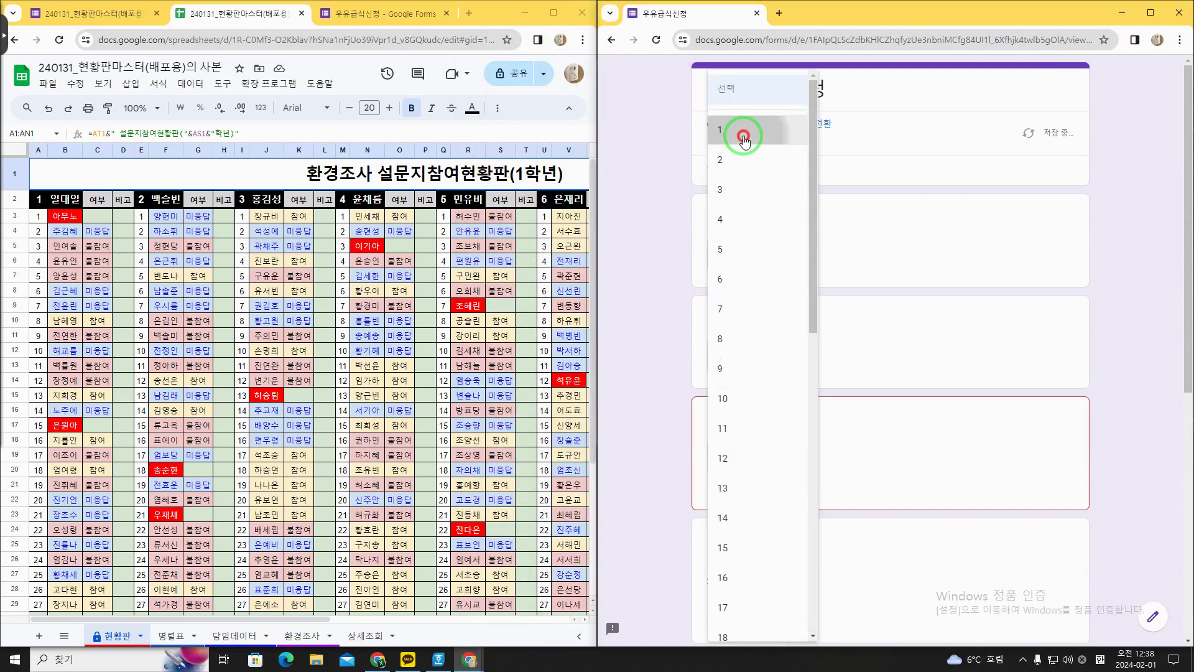
# Fill in the five-digit student number and the student's name, choose 흰우류(180ml), and submit the response
pyautogui.scroll(-2, 808, 411)
pyautogui.click(733, 466)
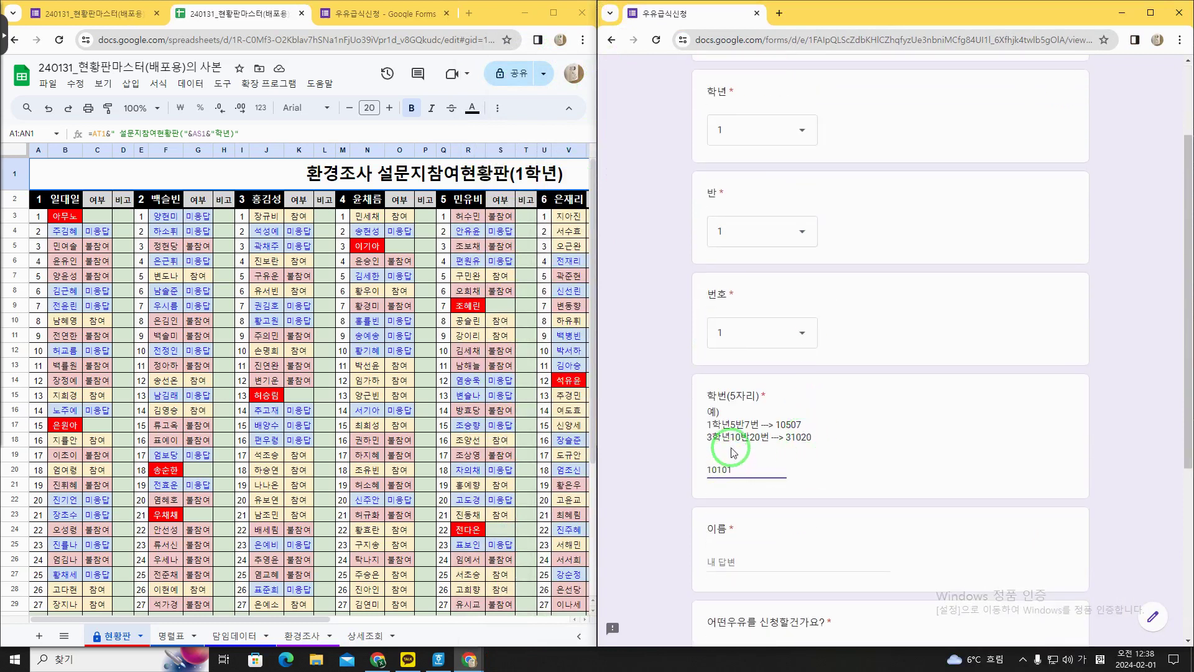
pyautogui.scroll(-2, 734, 448)
pyautogui.click(735, 442)
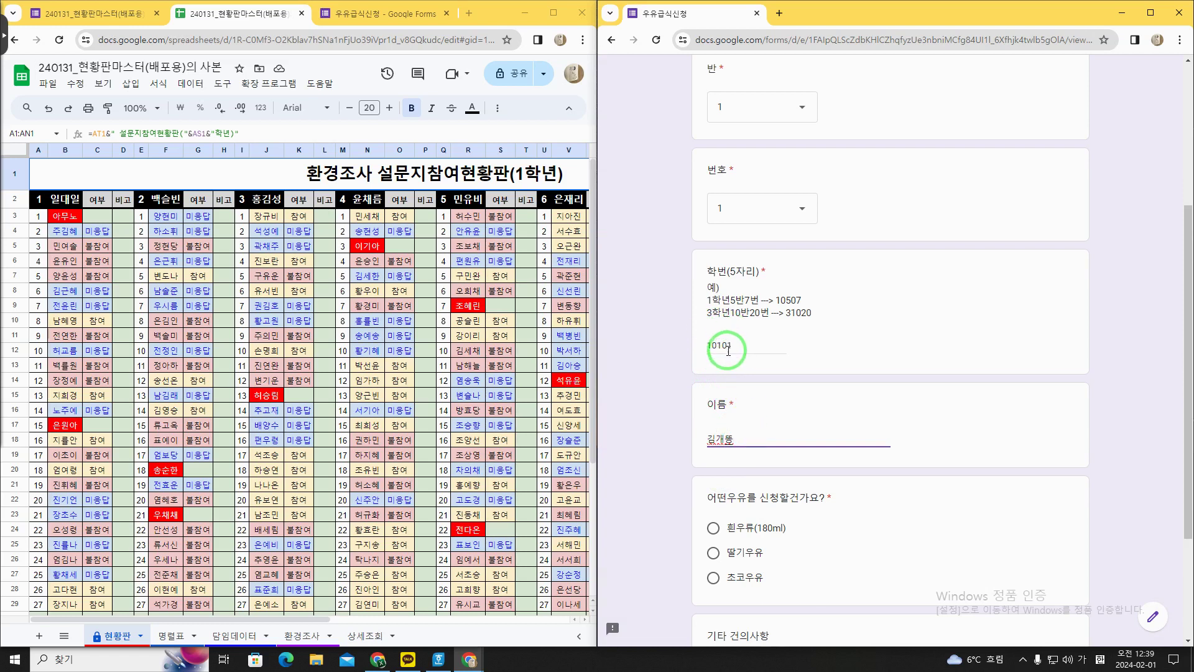
pyautogui.scroll(-2, 725, 346)
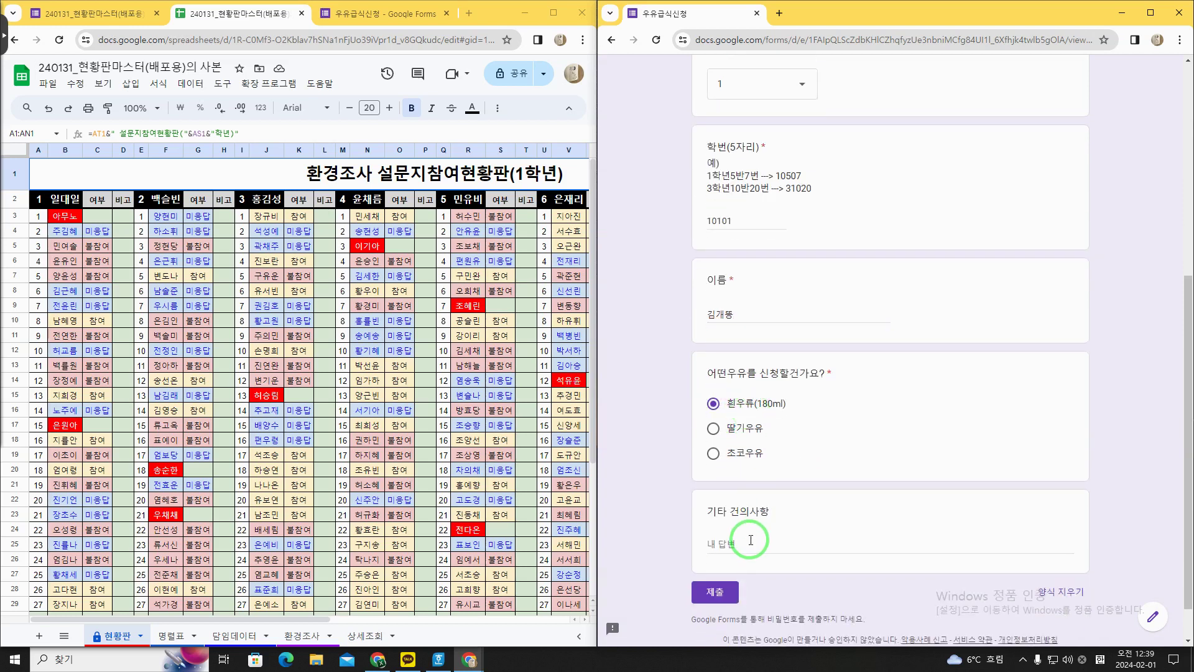
pyautogui.click(721, 592)
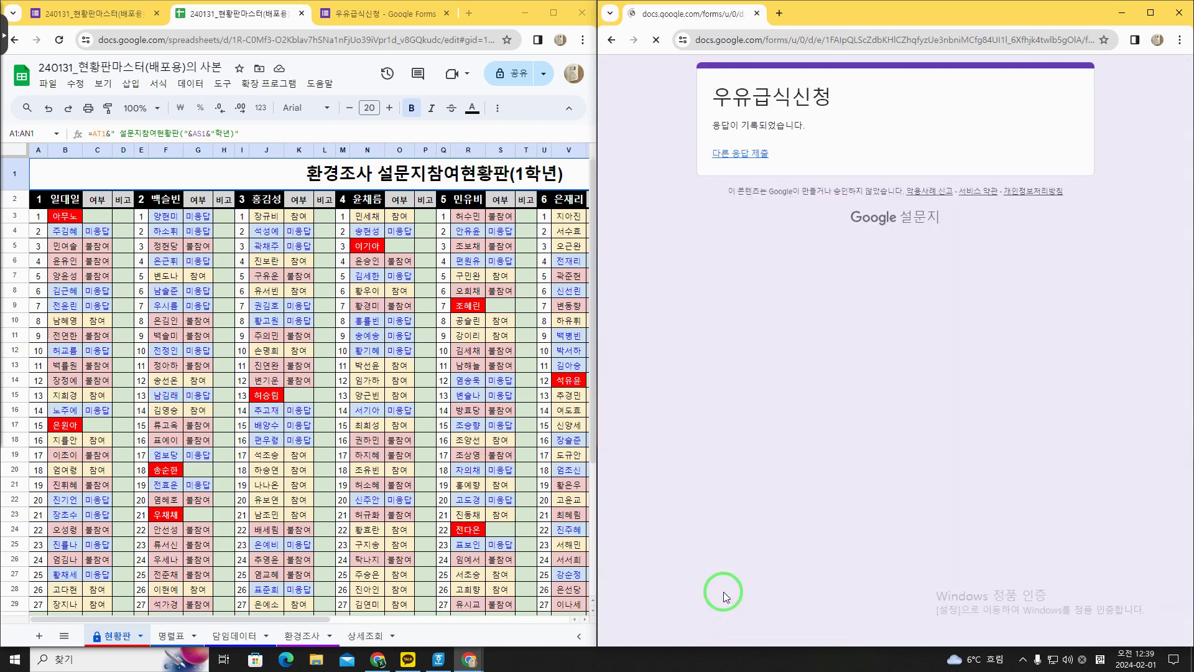
# Start another response to the 우유급식신청 survey and choose 학년 1, 반 1 and 번호 2
pyautogui.click(393, 5)
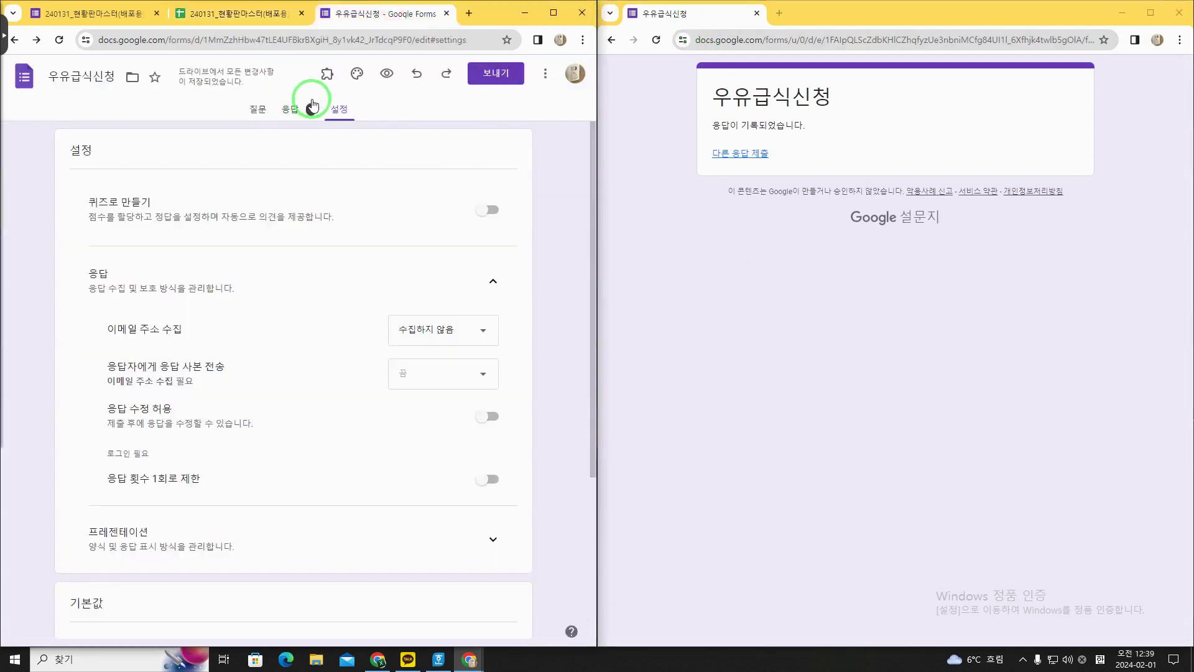
pyautogui.click(761, 155)
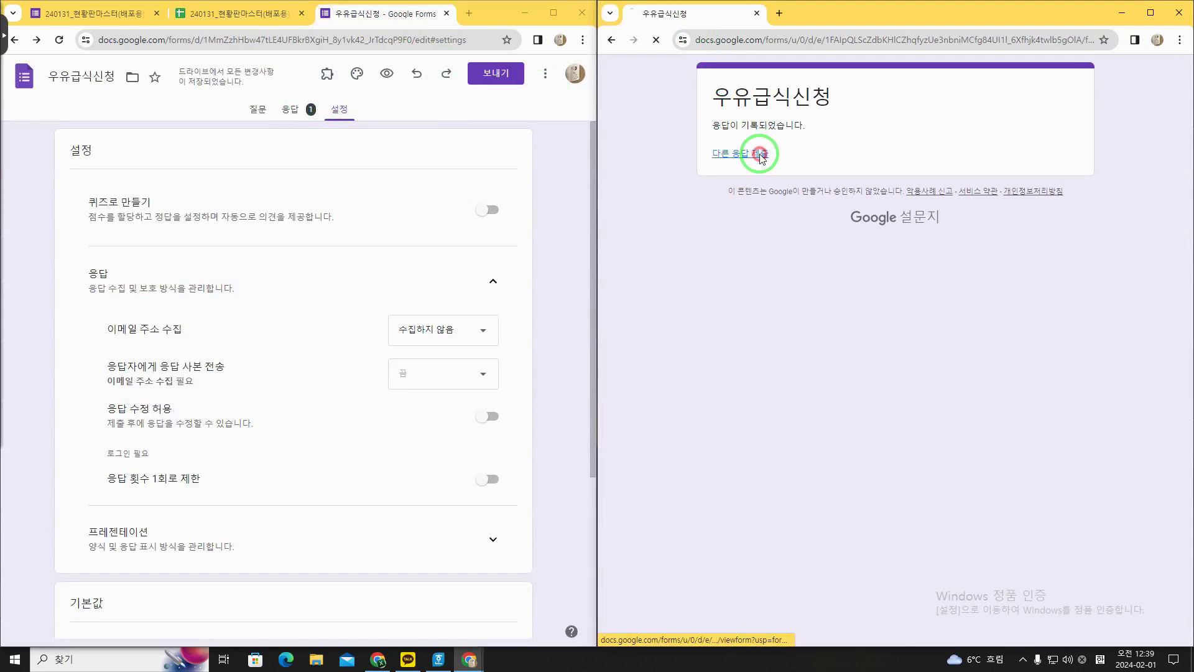
pyautogui.click(760, 249)
pyautogui.click(744, 301)
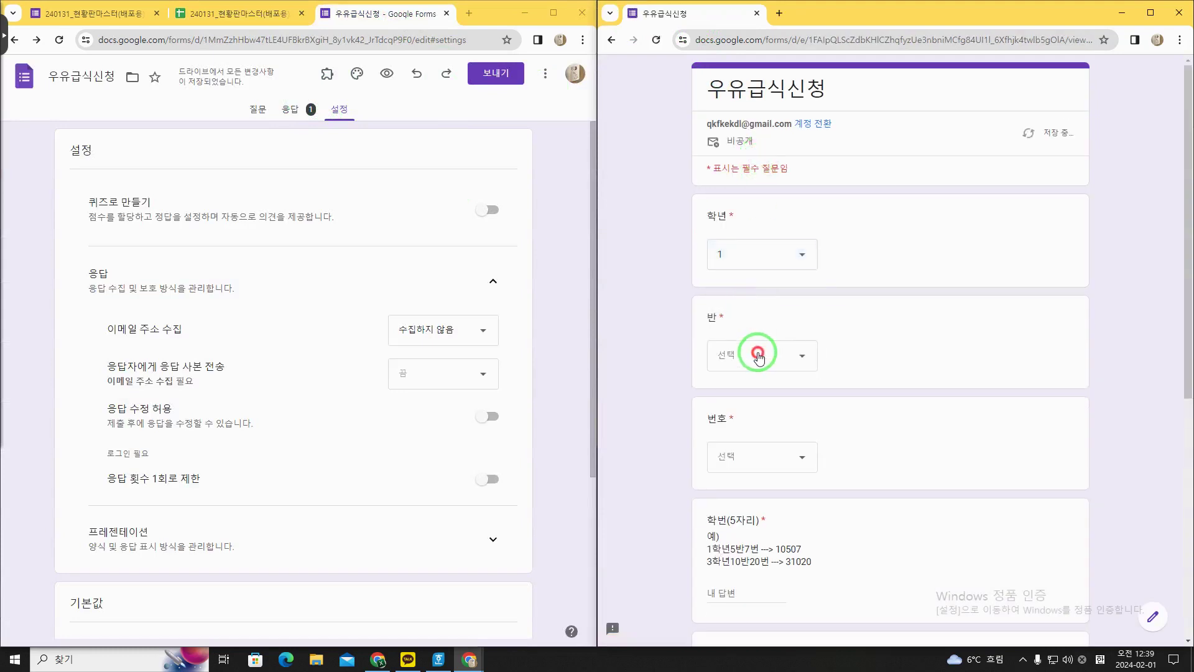
pyautogui.click(758, 355)
pyautogui.click(727, 344)
pyautogui.click(763, 466)
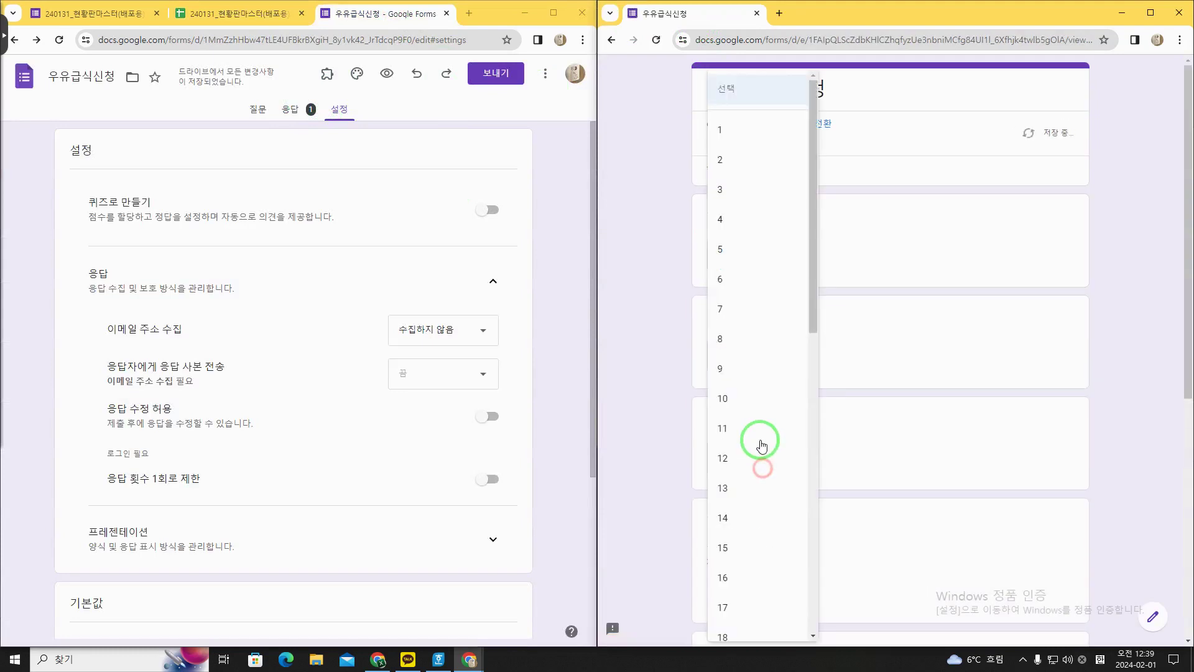
pyautogui.click(737, 159)
# Enter the five-digit student number and the student's name, choose 딸기우유, and submit the response
pyautogui.click(770, 546)
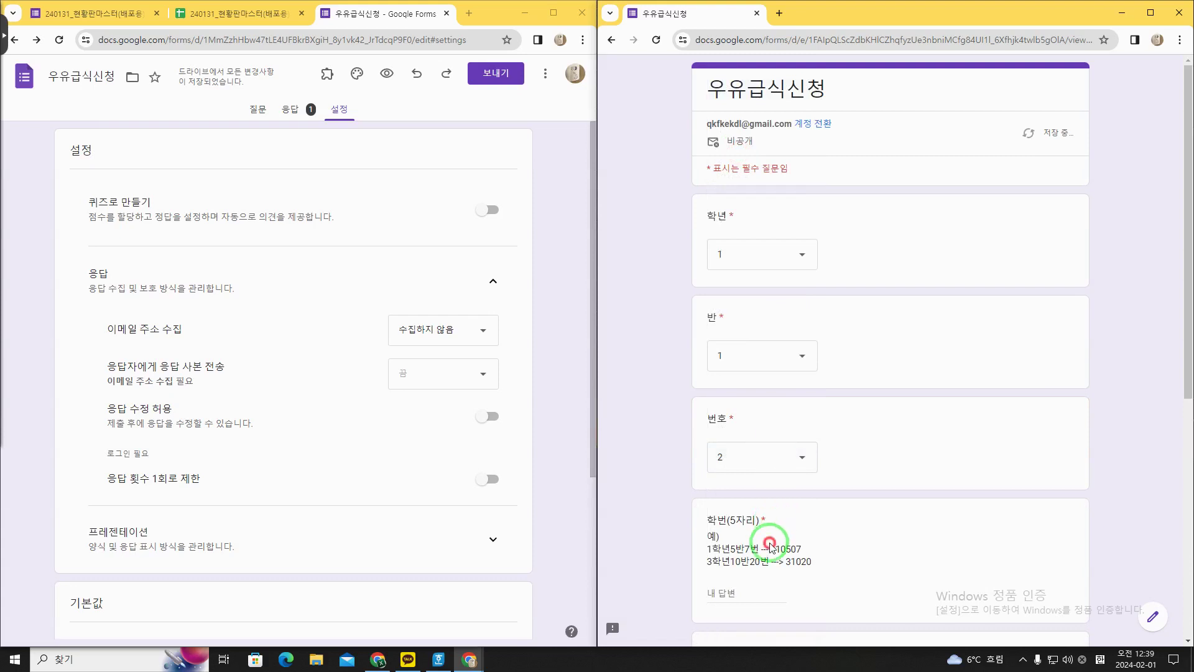
pyautogui.scroll(-2, 770, 547)
pyautogui.click(741, 471)
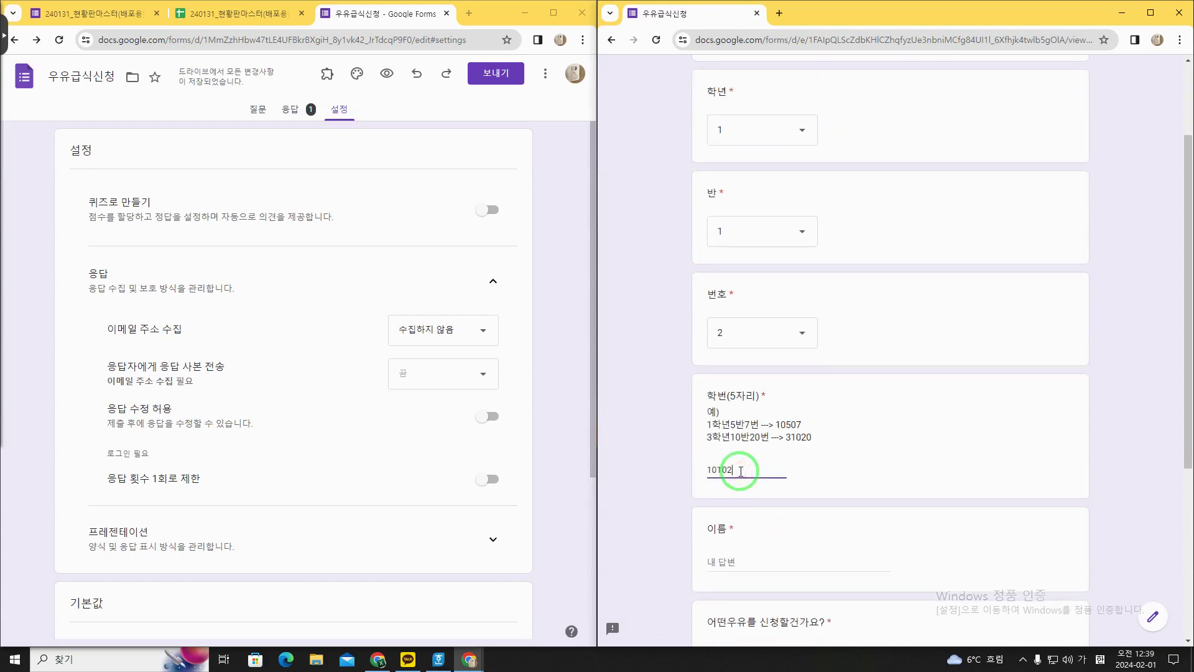
pyautogui.scroll(-1, 741, 471)
pyautogui.click(734, 500)
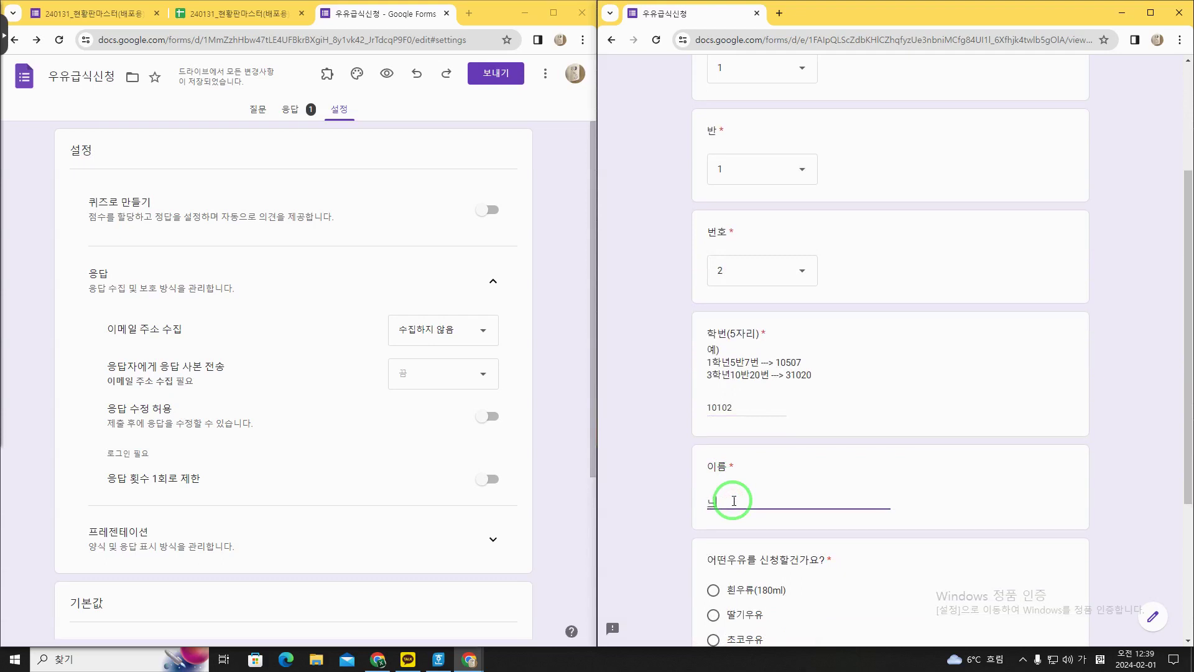
pyautogui.click(803, 523)
pyautogui.scroll(-3, 802, 523)
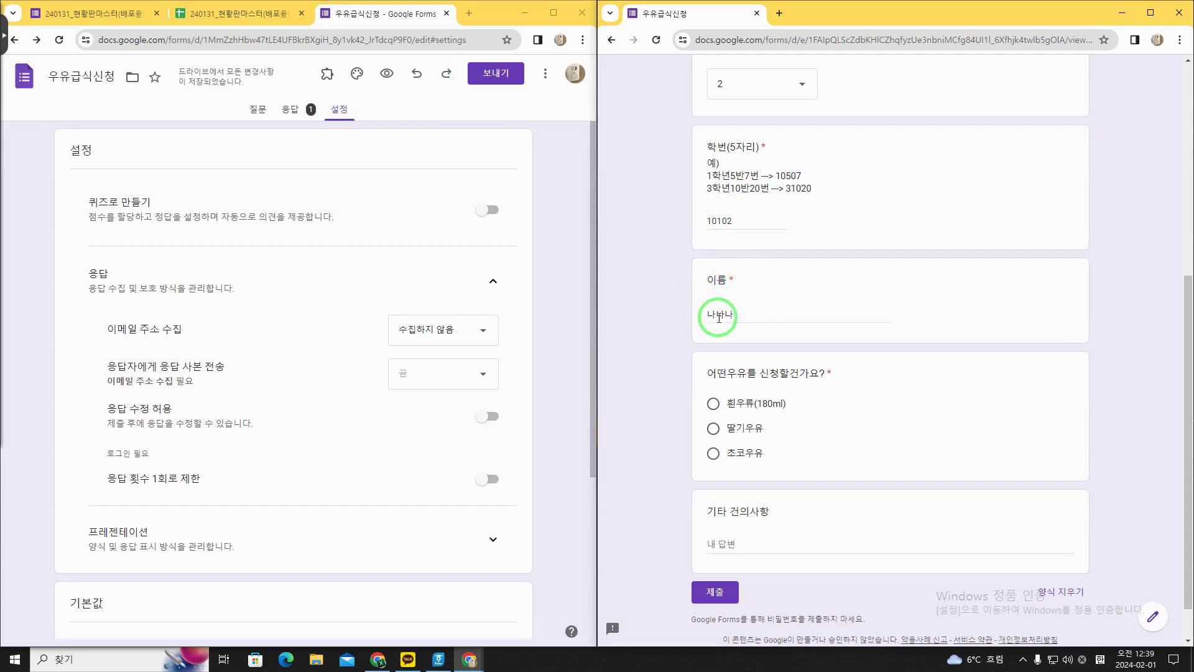
pyautogui.click(717, 428)
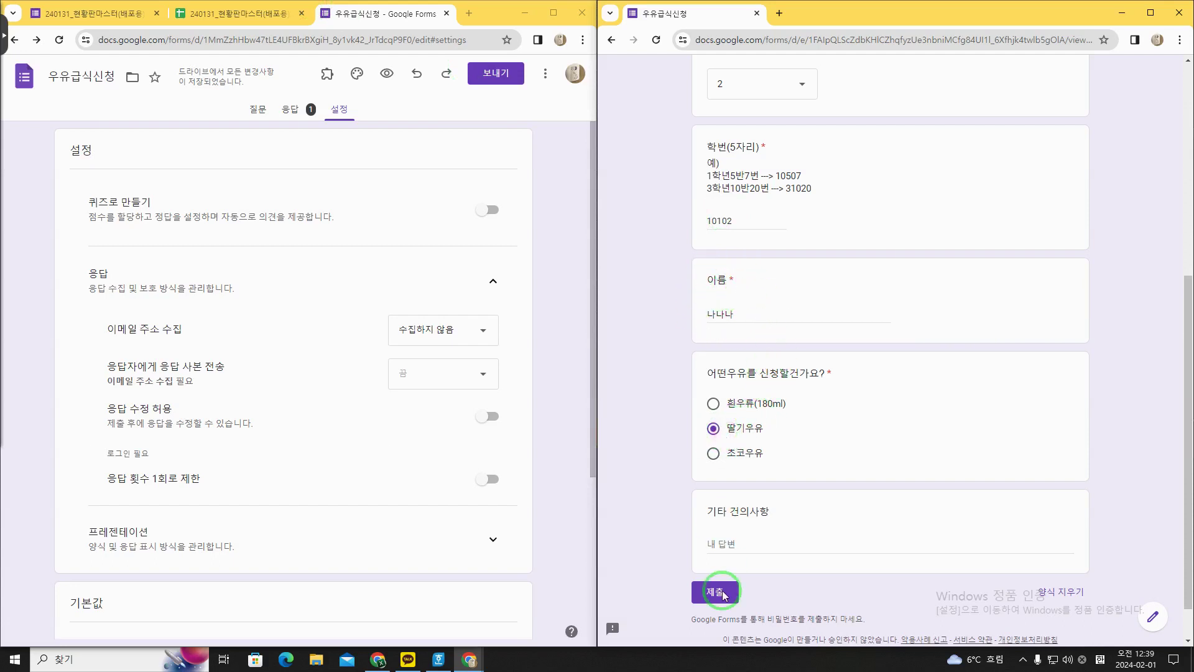
pyautogui.click(718, 594)
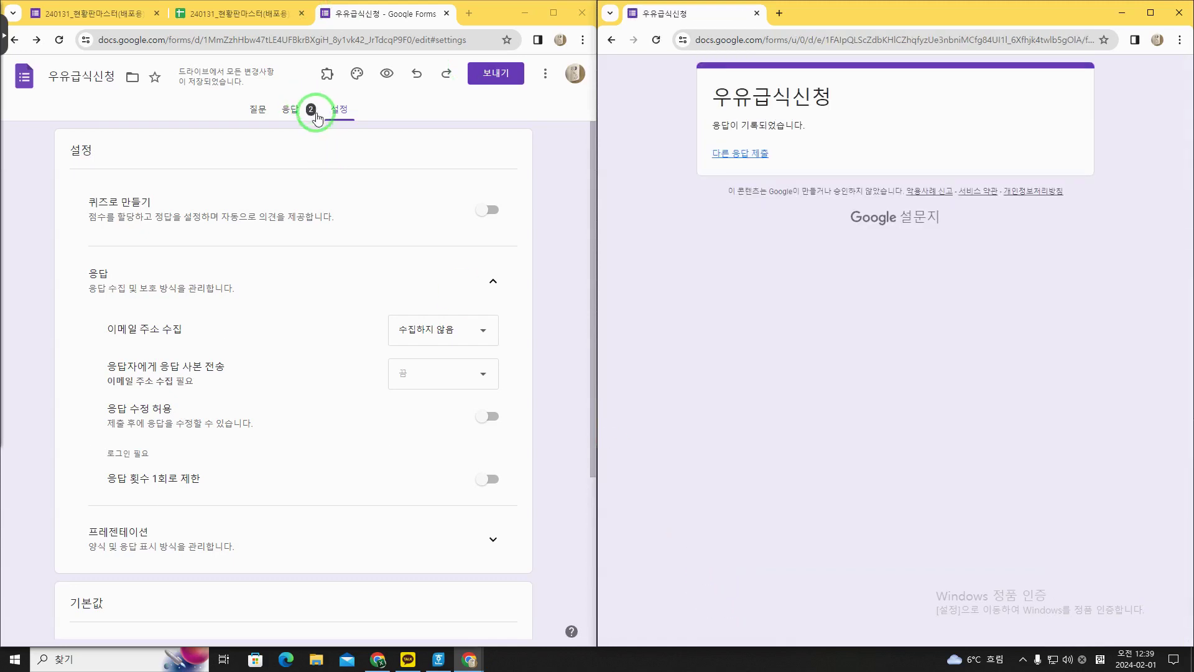
# Link the form's responses to the existing spreadsheet 240131_현황판마스터(배포용)의 사본
pyautogui.click(306, 112)
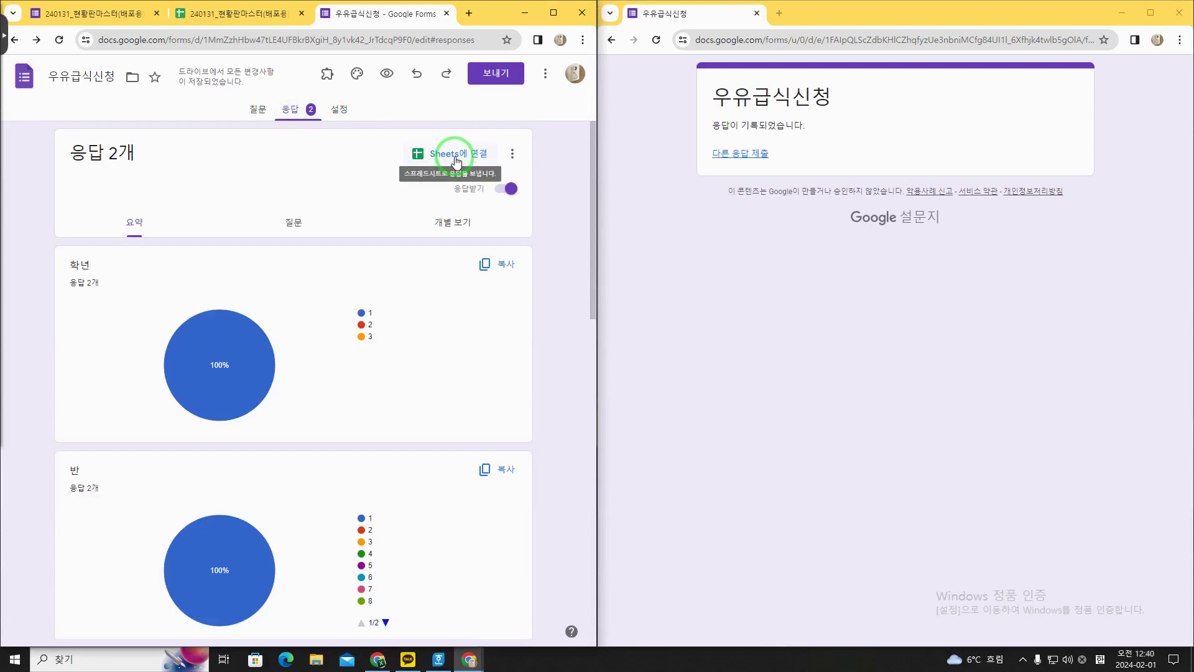
pyautogui.click(457, 158)
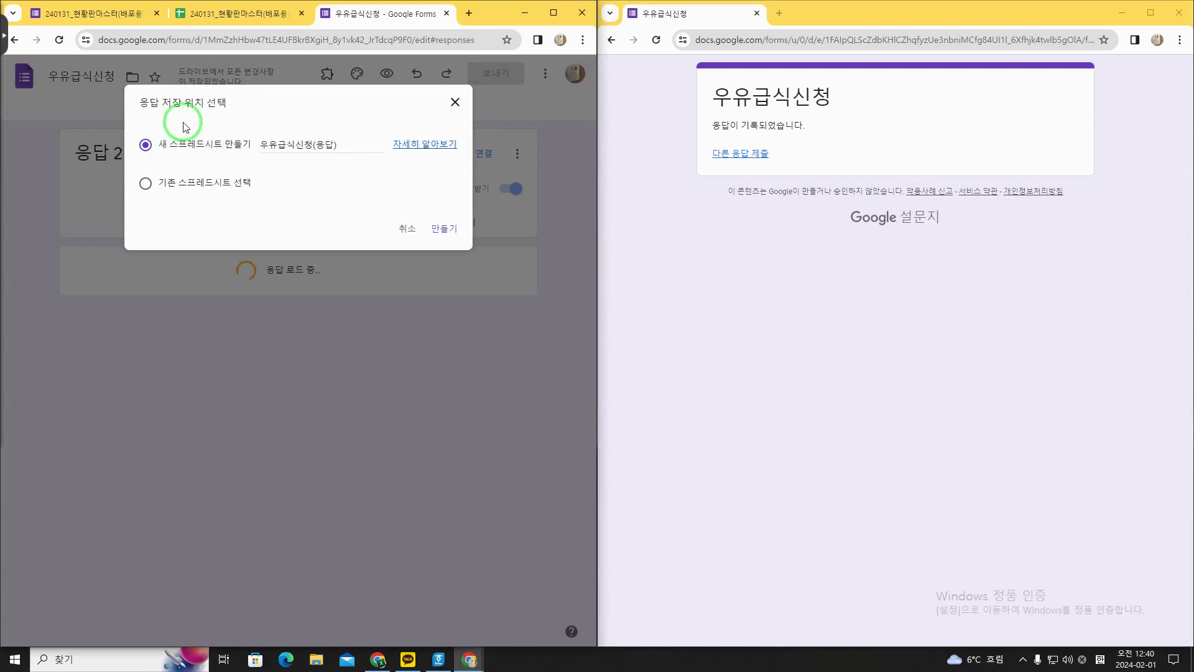
pyautogui.click(226, 184)
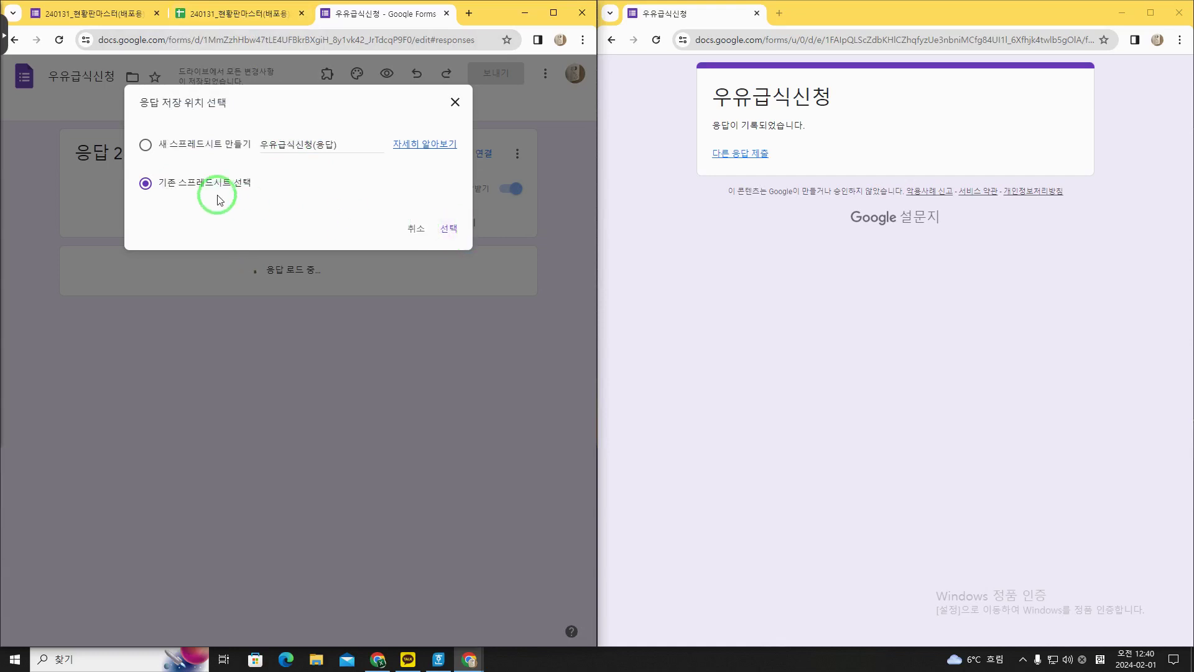
pyautogui.click(448, 236)
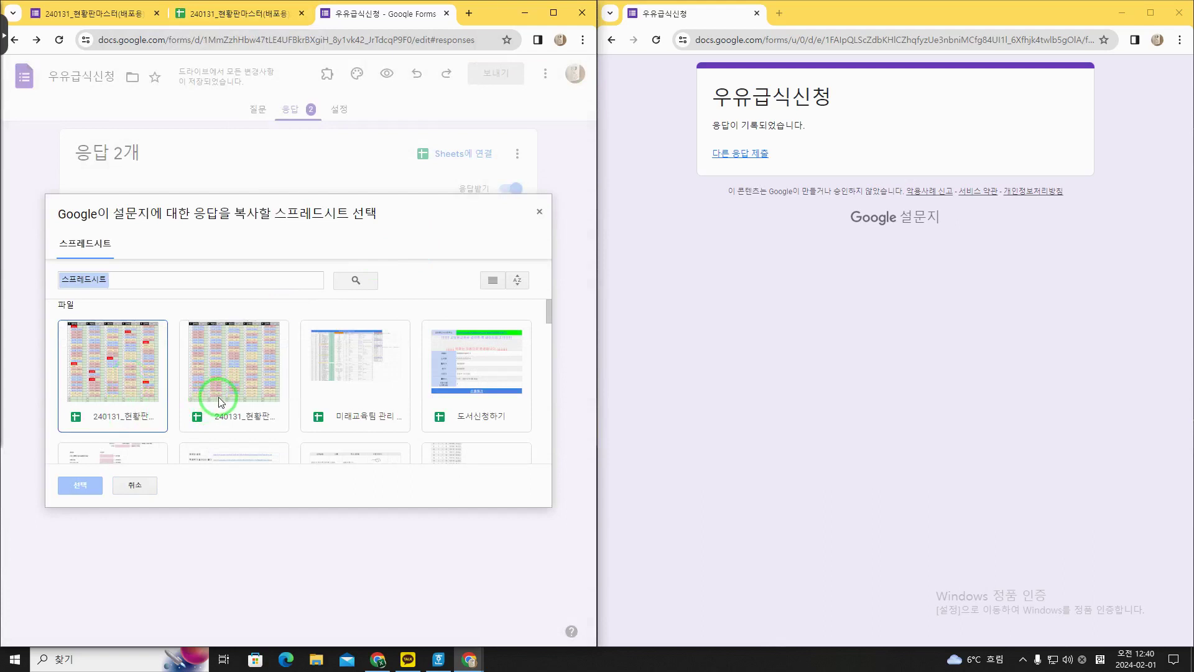
pyautogui.doubleClick(144, 379)
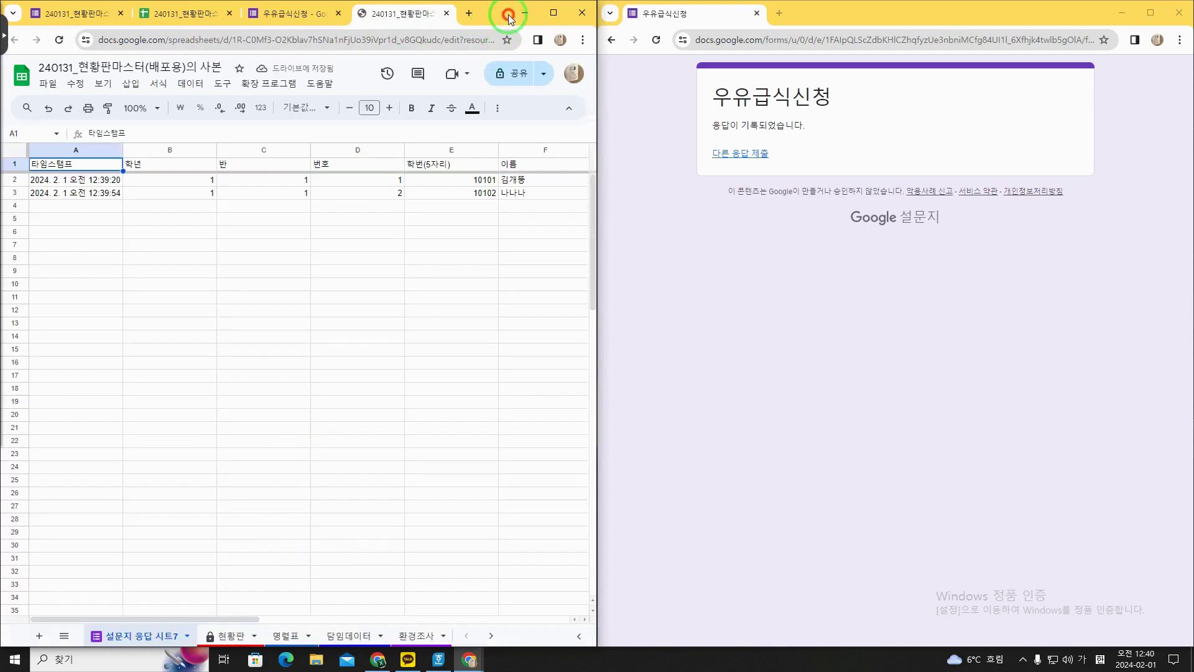
# Maximize the spreadsheet window and fit all column widths of the new response sheet to their contents
pyautogui.doubleClick(509, 19)
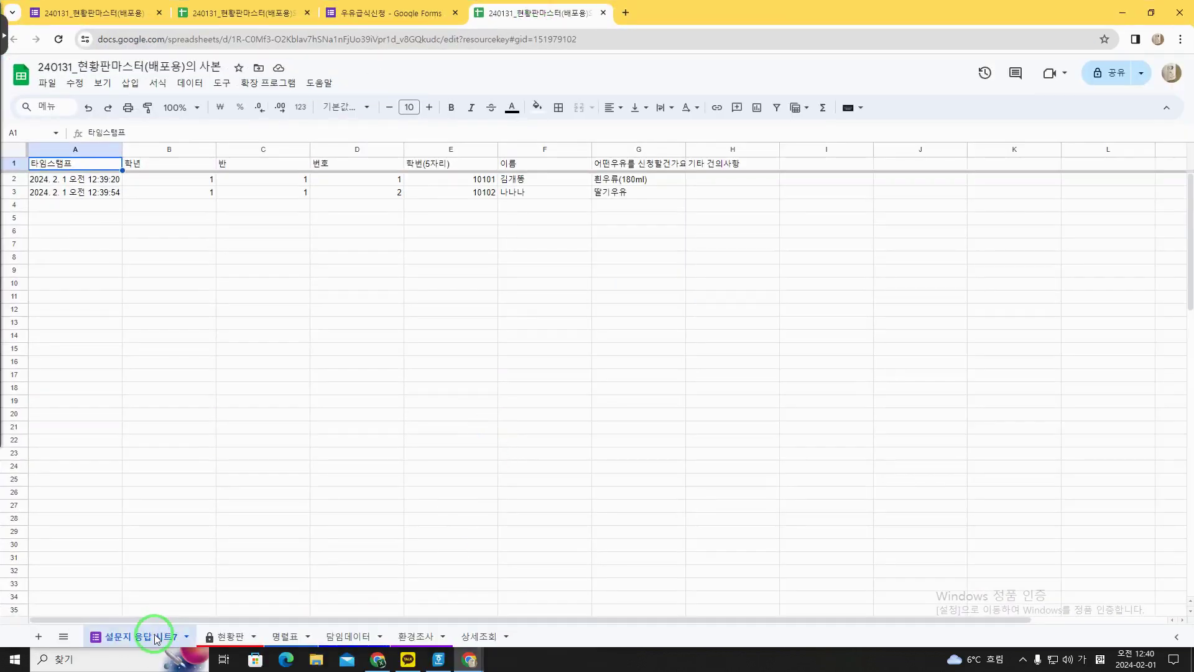
pyautogui.click(14, 149)
pyautogui.doubleClick(219, 150)
pyautogui.click(194, 246)
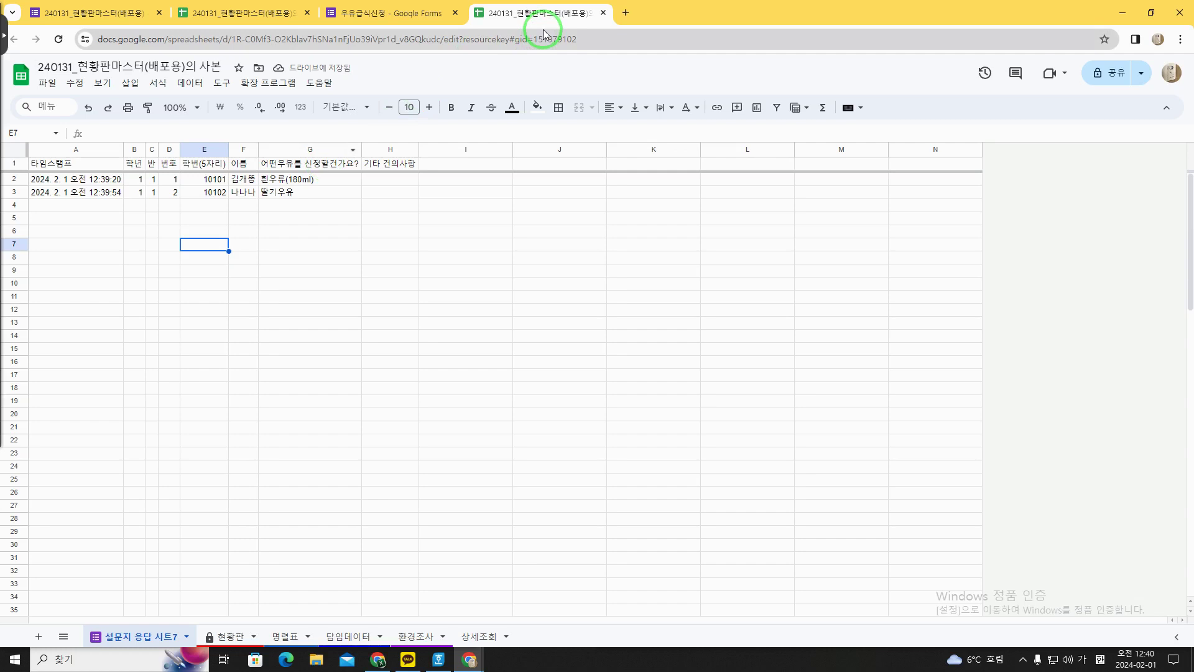
# Split the response spreadsheet into its own window tiled beside the other window, and show the 현황판 spreadsheet there
pyautogui.moveTo(543, 33); pyautogui.dragTo(565, 36)
pyautogui.press('super+Right')
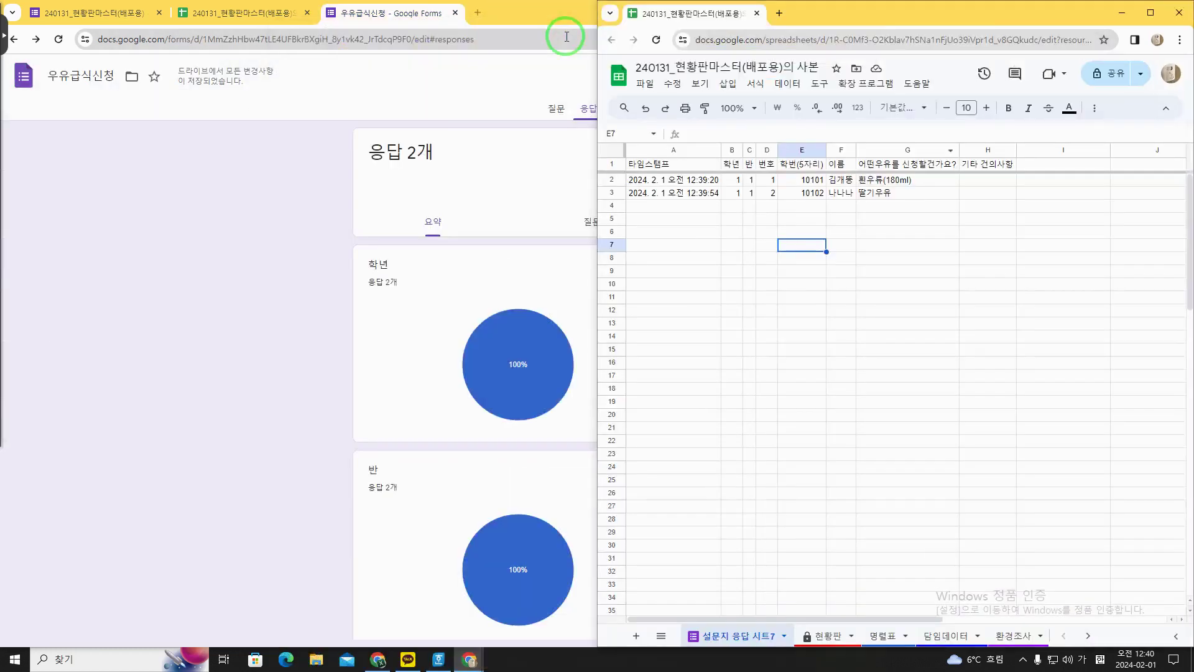
pyautogui.click(285, 106)
pyautogui.click(235, 11)
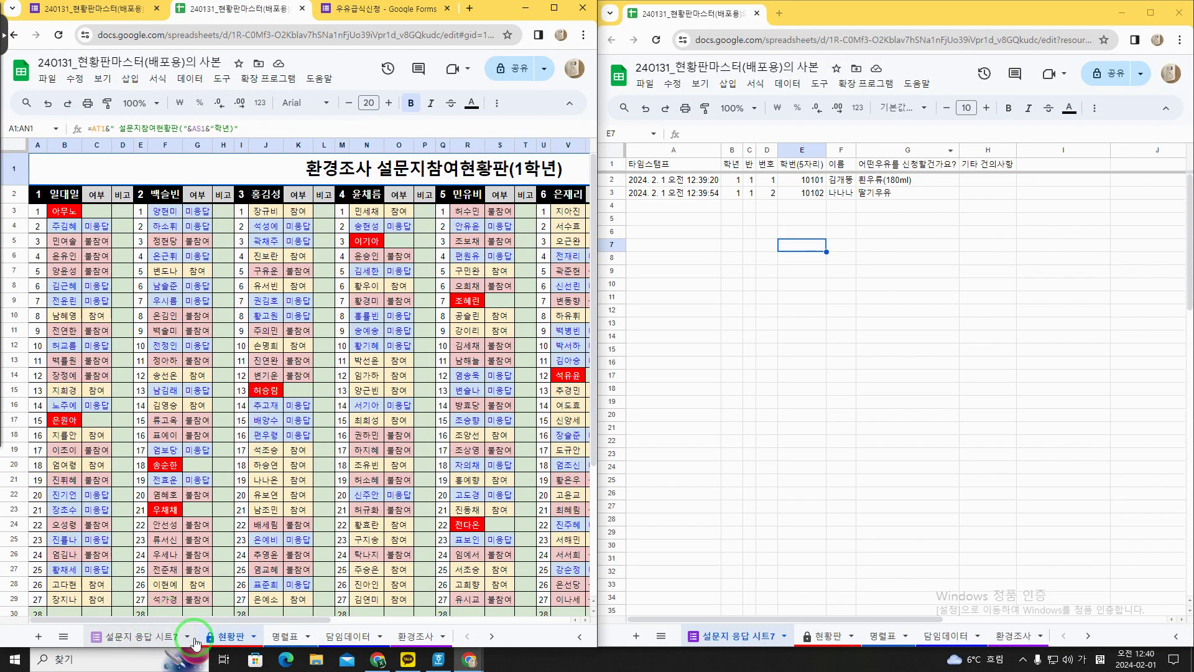
# Rename the form response sheet to 우유급식
pyautogui.rightClick(163, 639)
pyautogui.click(147, 458)
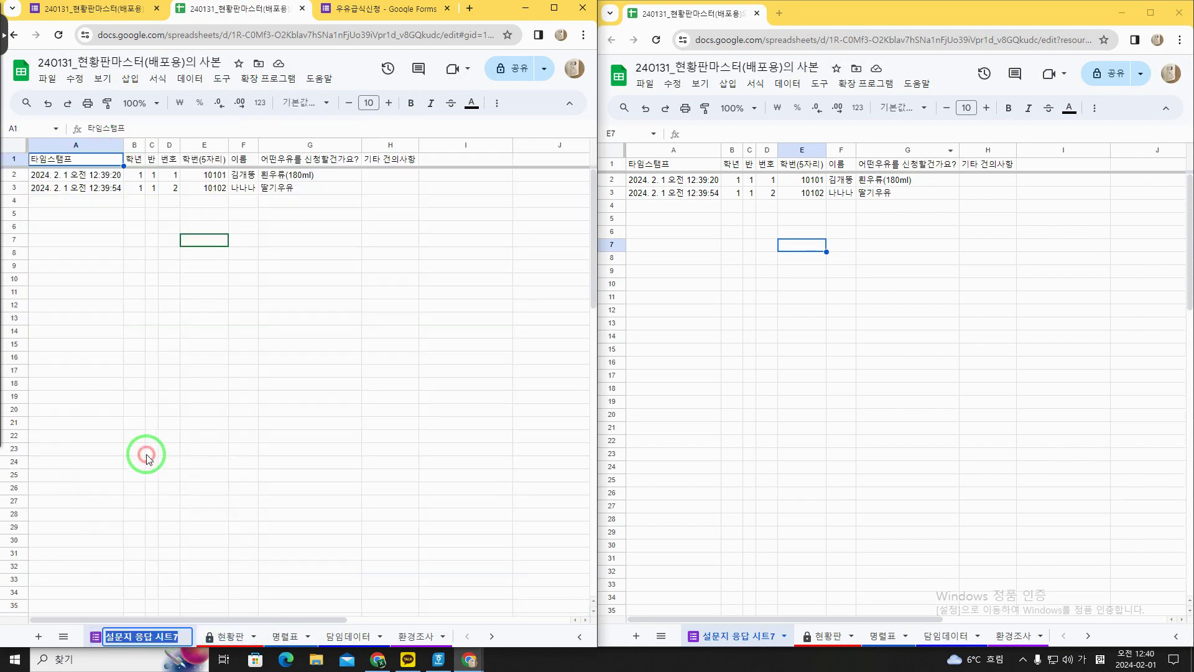
pyautogui.write('우유급식')
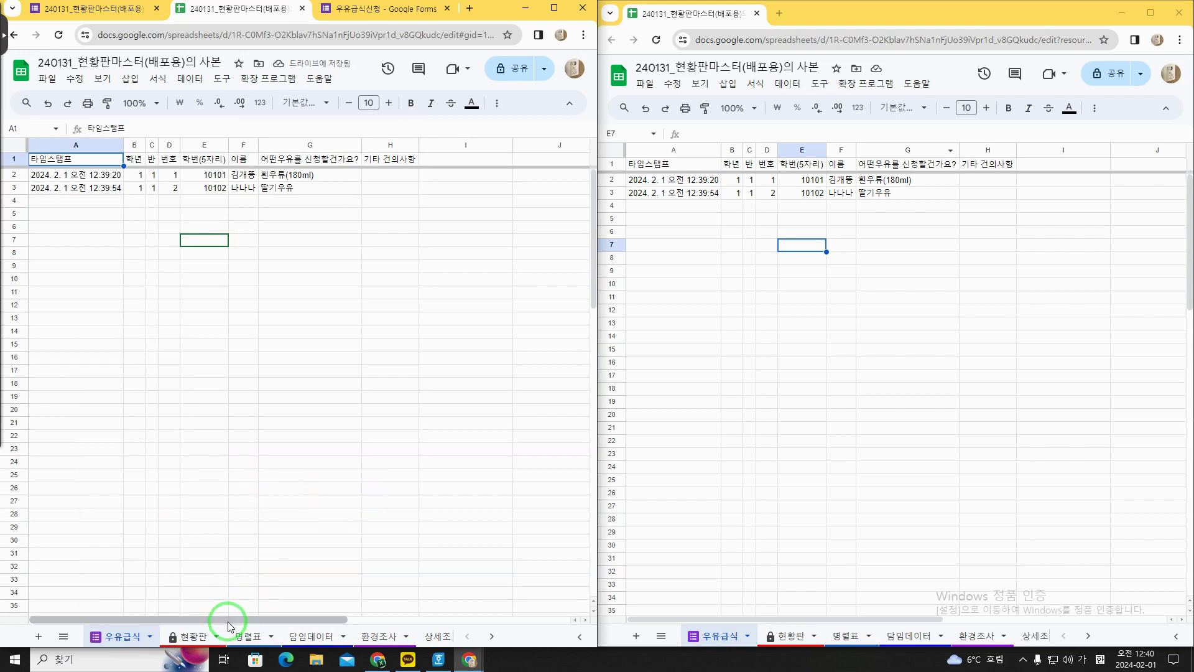
# Set the survey name in cell AT1 of the 현황판 sheet to 우유급식 and inspect the first class's 여부 cells
pyautogui.click(194, 636)
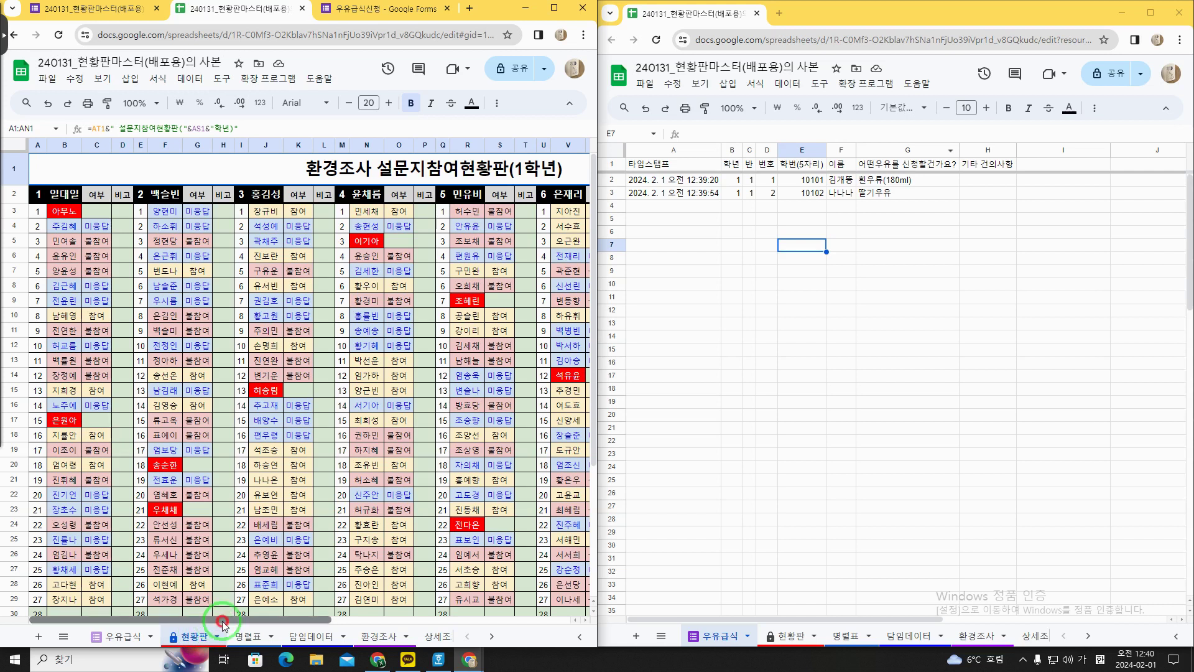
pyautogui.moveTo(224, 624); pyautogui.dragTo(451, 624)
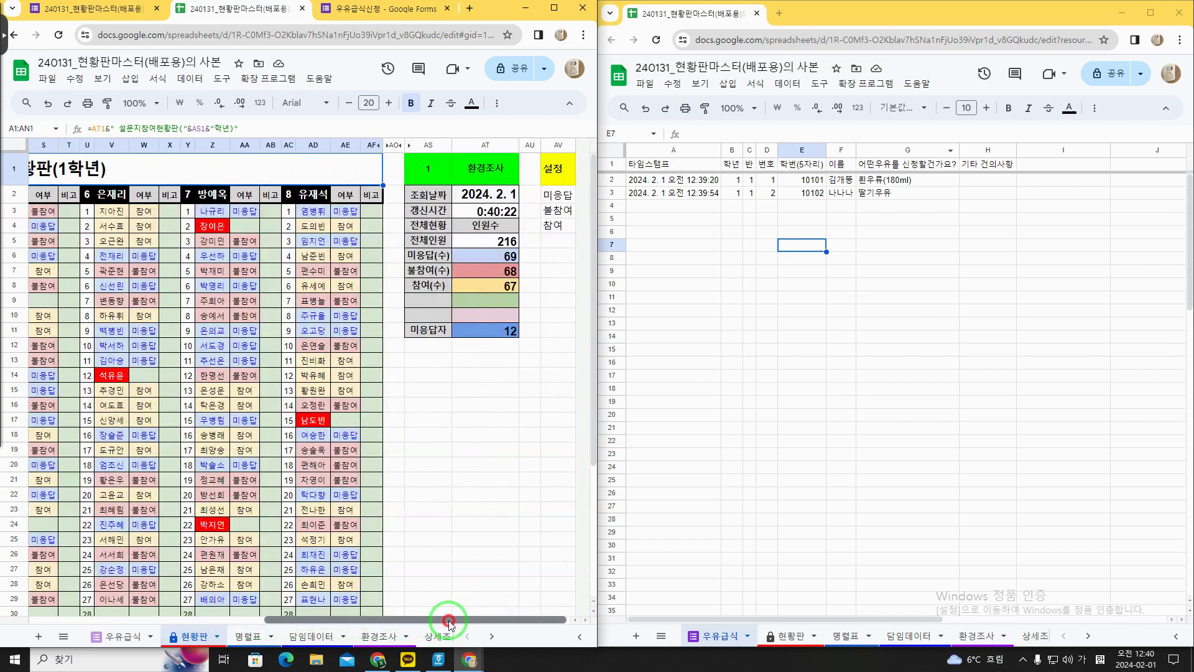
pyautogui.click(504, 175)
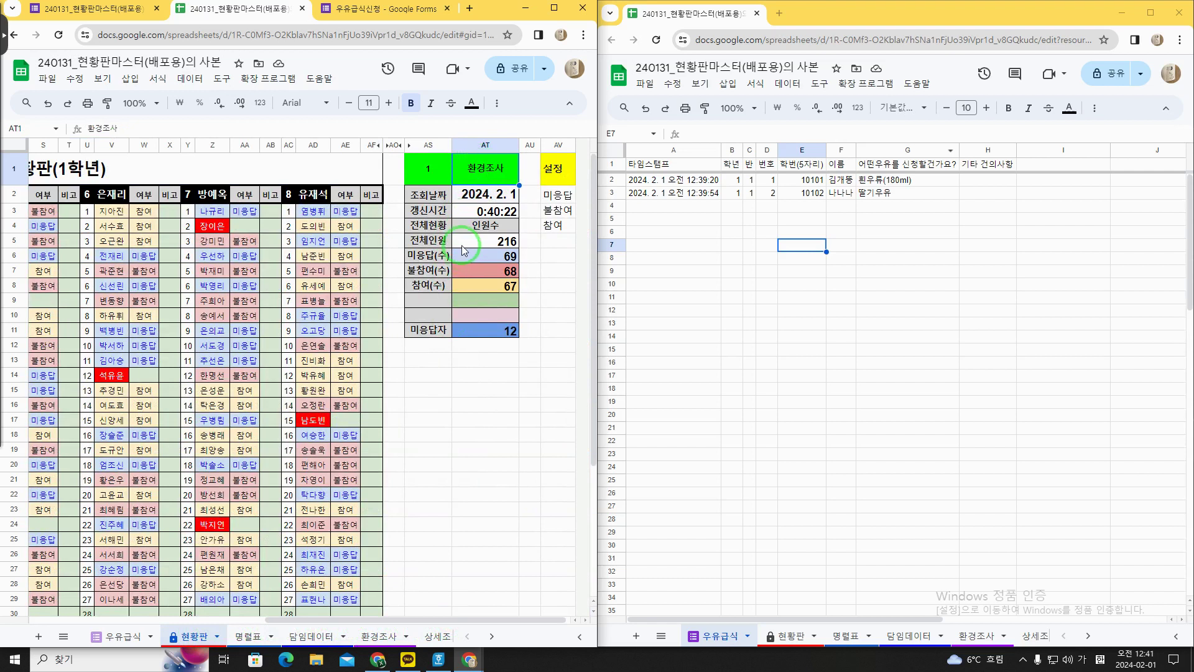
pyautogui.moveTo(467, 620); pyautogui.dragTo(461, 621)
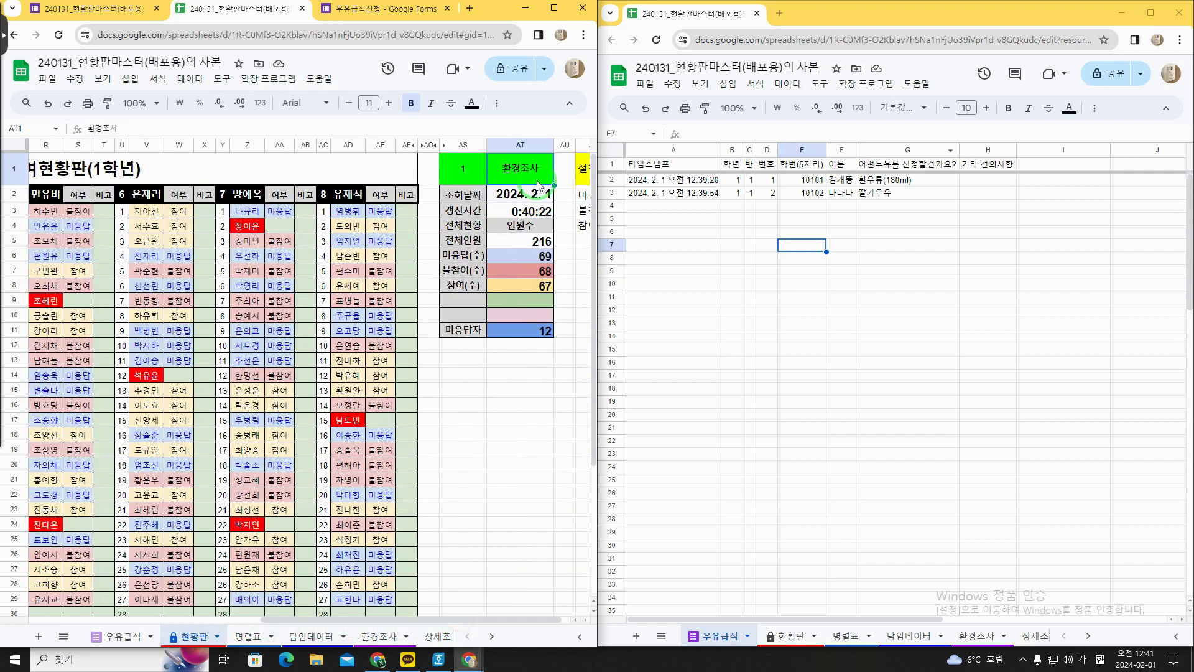
pyautogui.write('이')
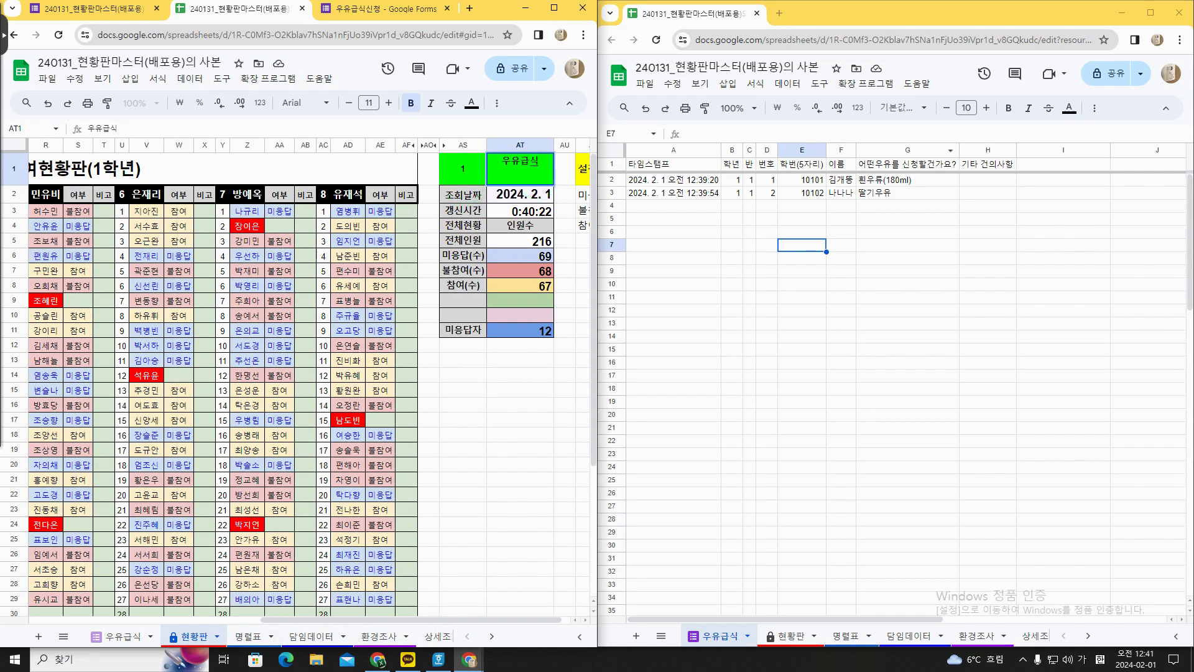
pyautogui.press('Hangul')
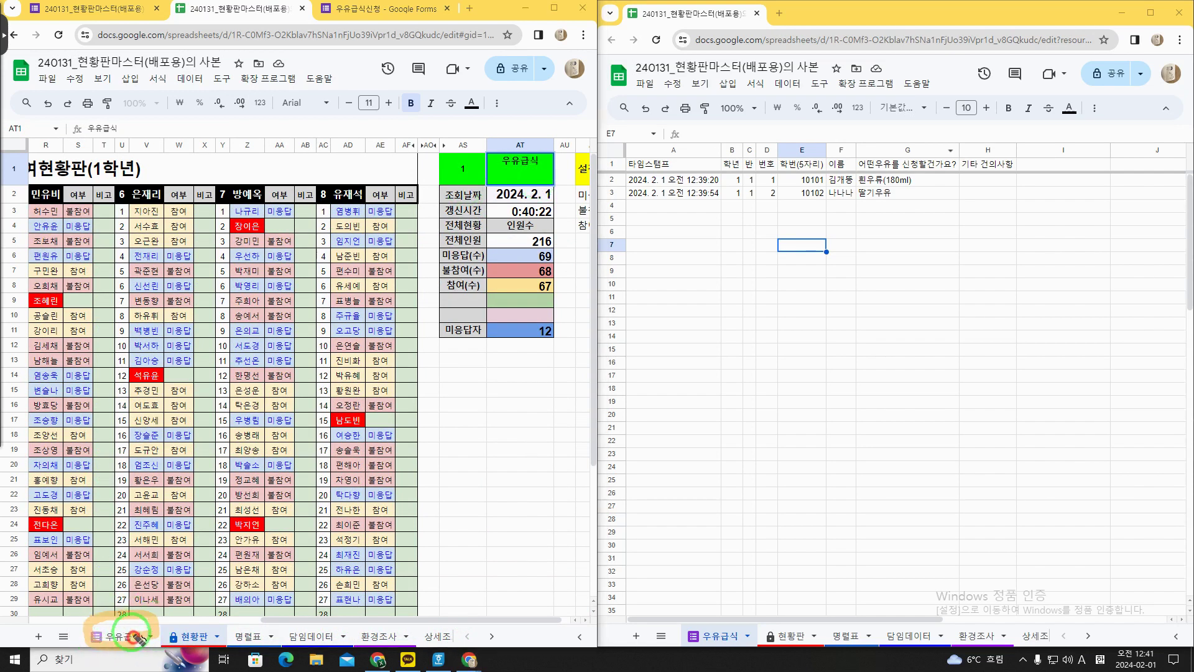
pyautogui.moveTo(495, 160); pyautogui.dragTo(540, 161)
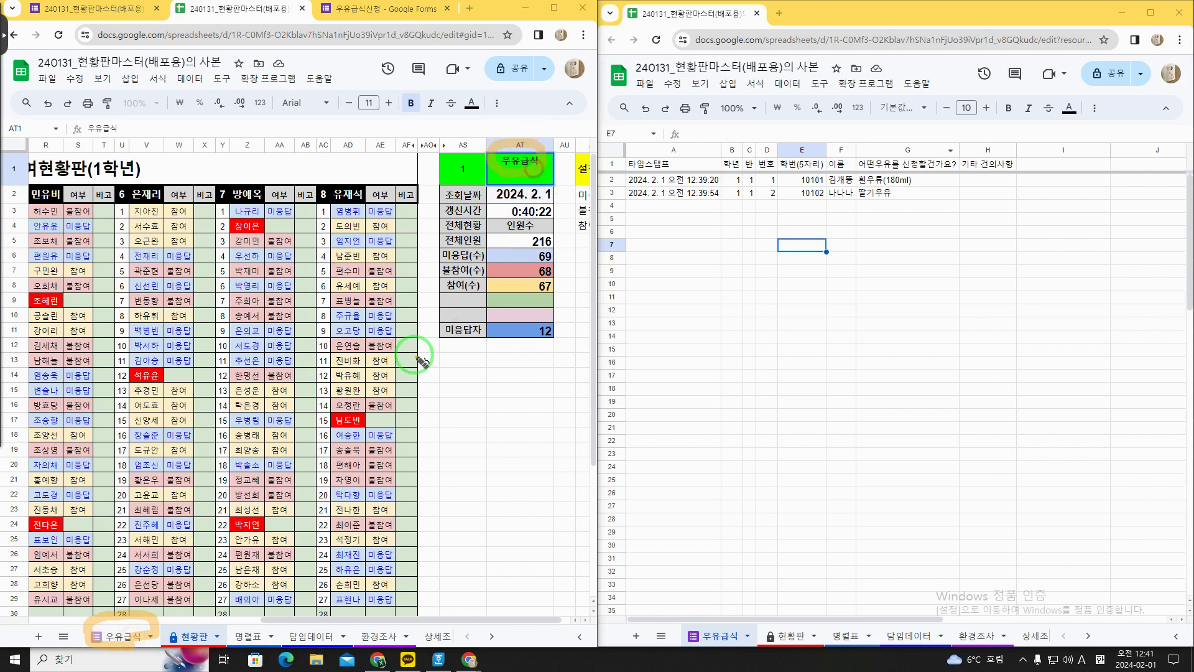
pyautogui.moveTo(124, 606)
pyautogui.mouseDown()
pyautogui.moveTo(305, 271)
pyautogui.moveTo(495, 184)
pyautogui.mouseUp()
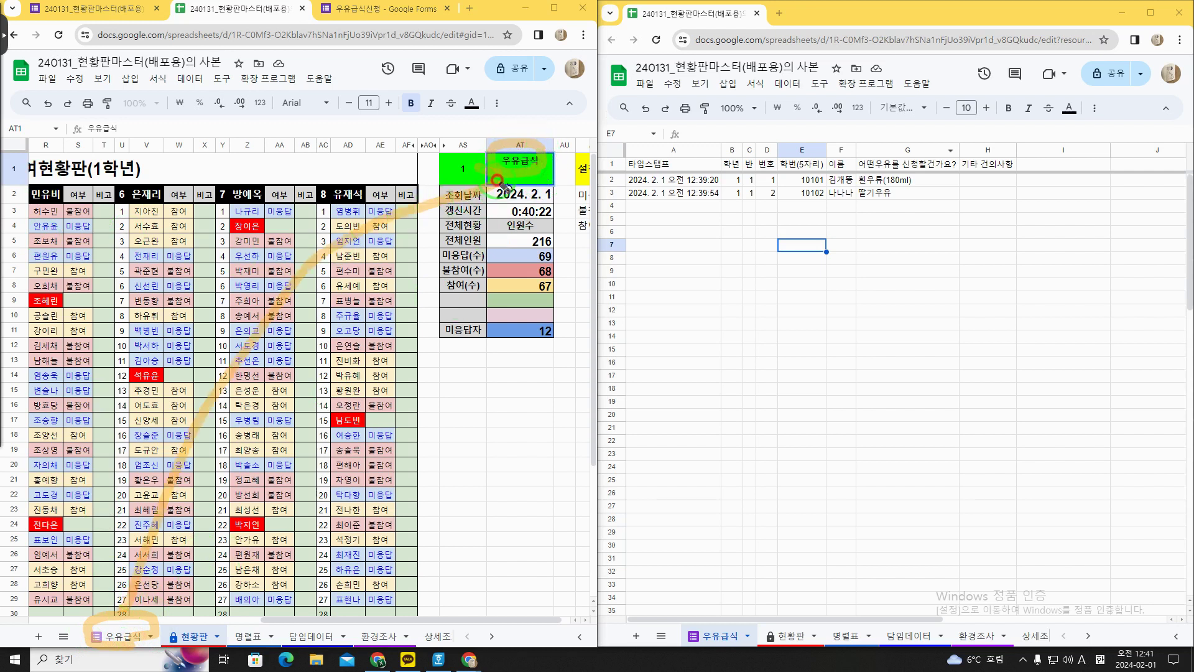
pyautogui.moveTo(125, 622)
pyautogui.mouseDown()
pyautogui.moveTo(93, 641)
pyautogui.moveTo(138, 644)
pyautogui.mouseUp()
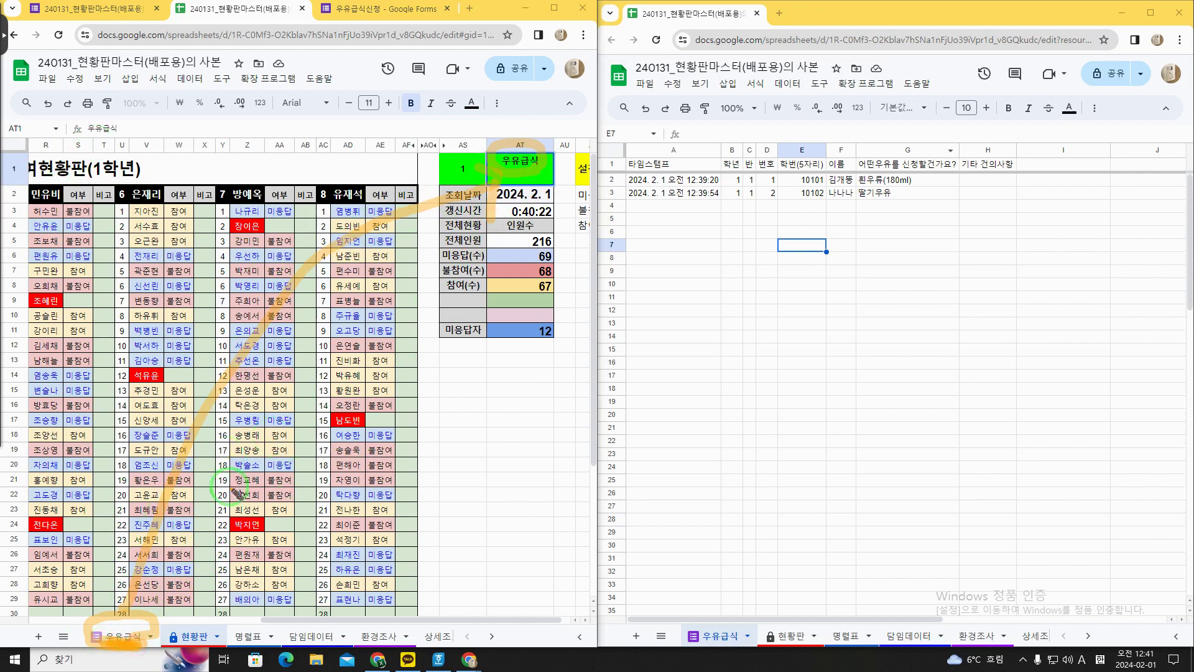
pyautogui.moveTo(239, 495)
pyautogui.mouseDown()
pyautogui.moveTo(50, 299)
pyautogui.moveTo(339, 430)
pyautogui.moveTo(199, 482)
pyautogui.mouseUp()
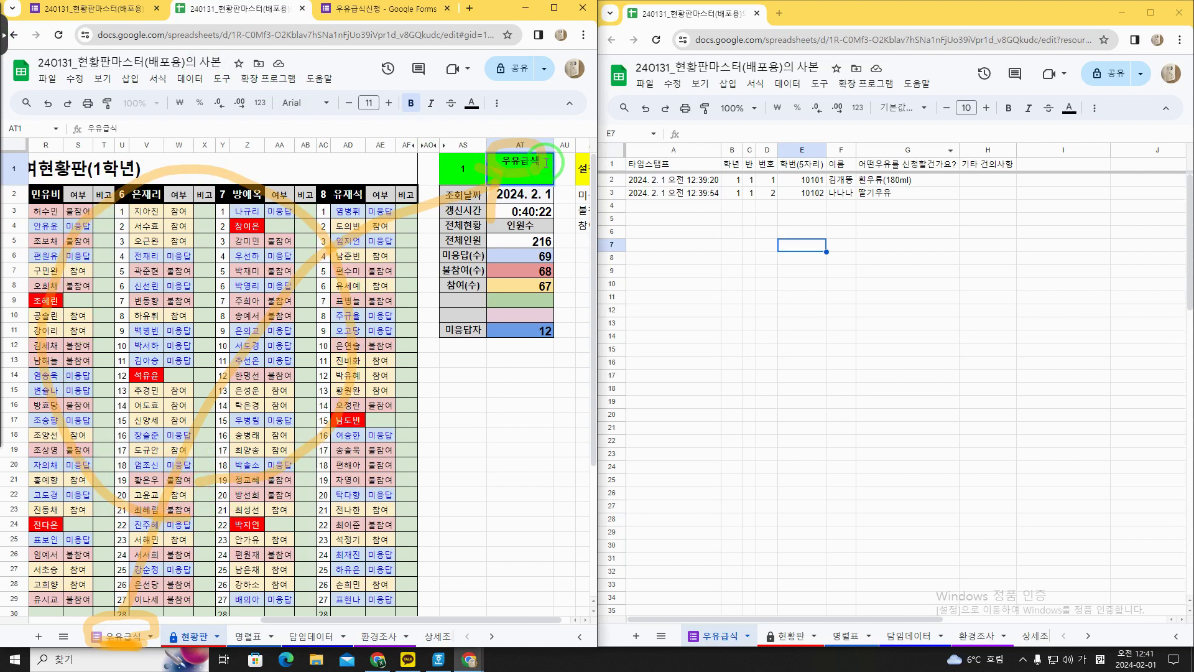
pyautogui.press('Return')
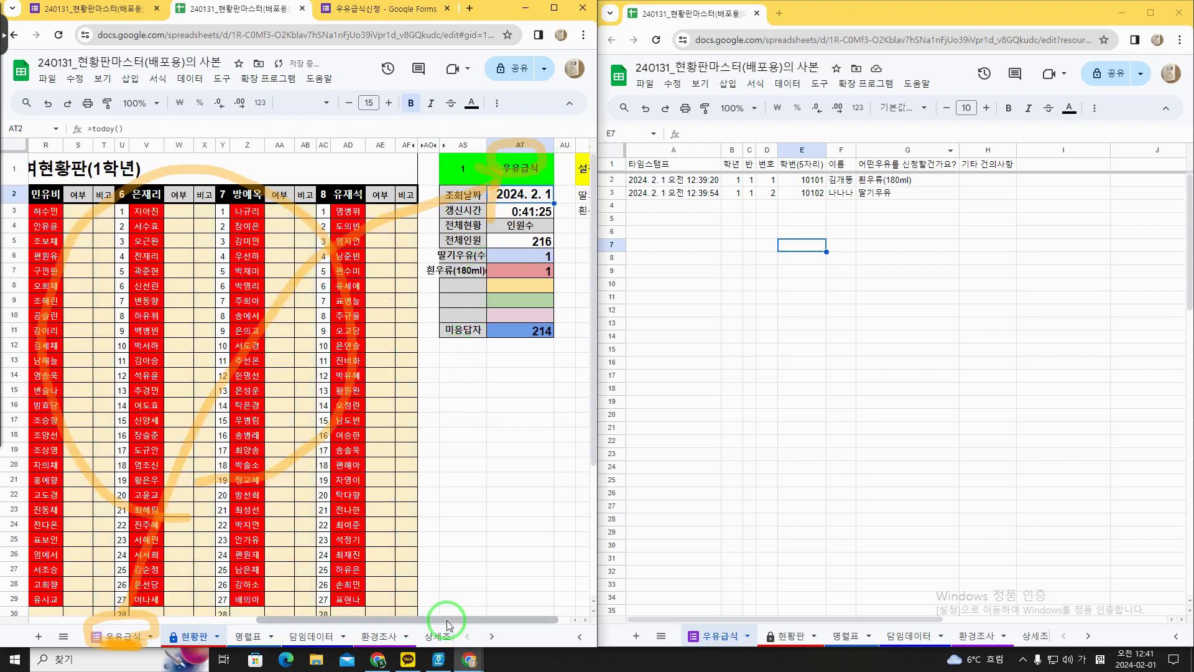
pyautogui.moveTo(449, 621); pyautogui.dragTo(219, 602)
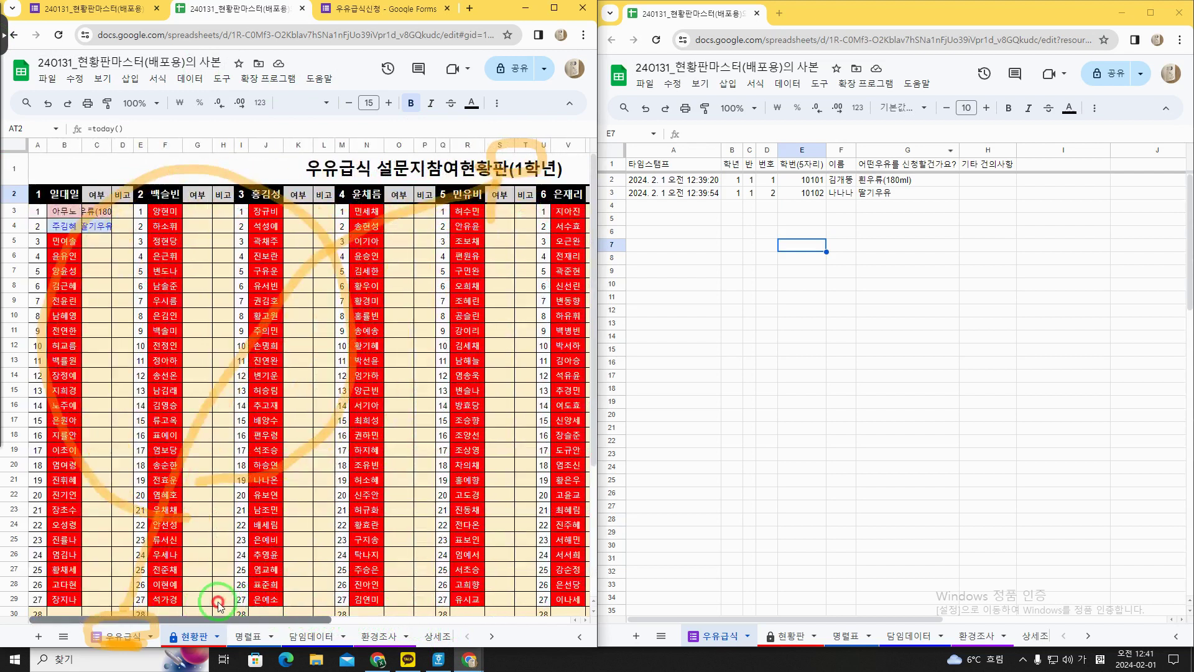
pyautogui.click(101, 214)
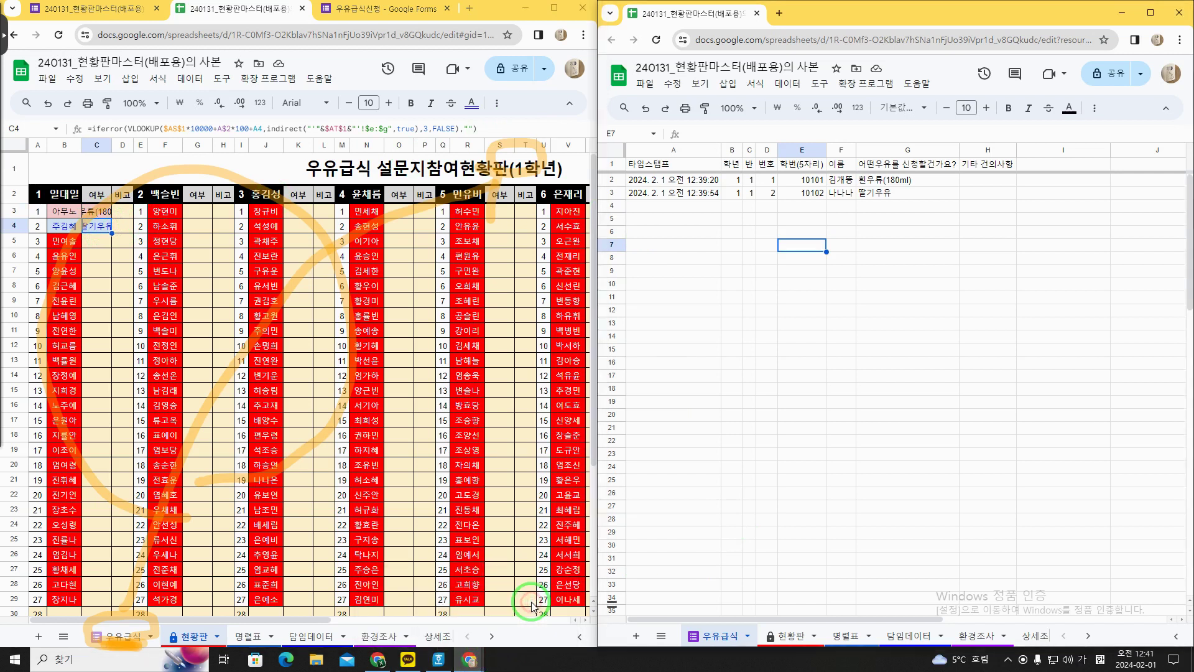
# Start another 우유급식신청 response and set 학년 to 1, 반 to 1 and 번호 to 3
pyautogui.click(460, 617)
pyautogui.click(760, 155)
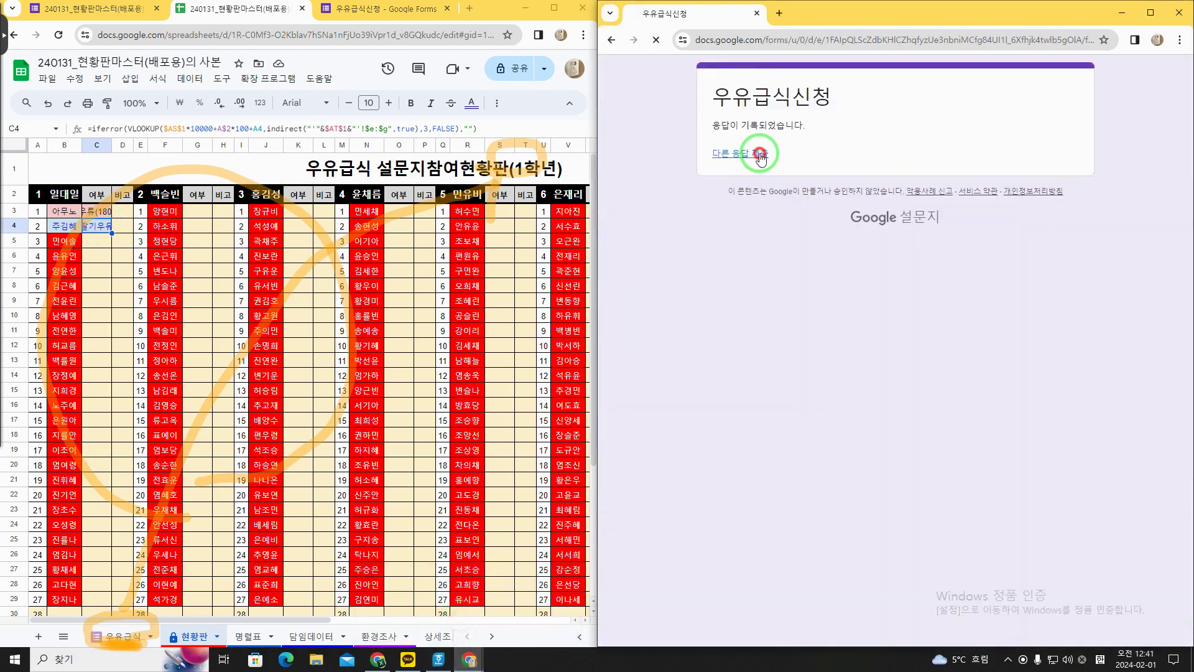
pyautogui.click(760, 253)
pyautogui.click(755, 287)
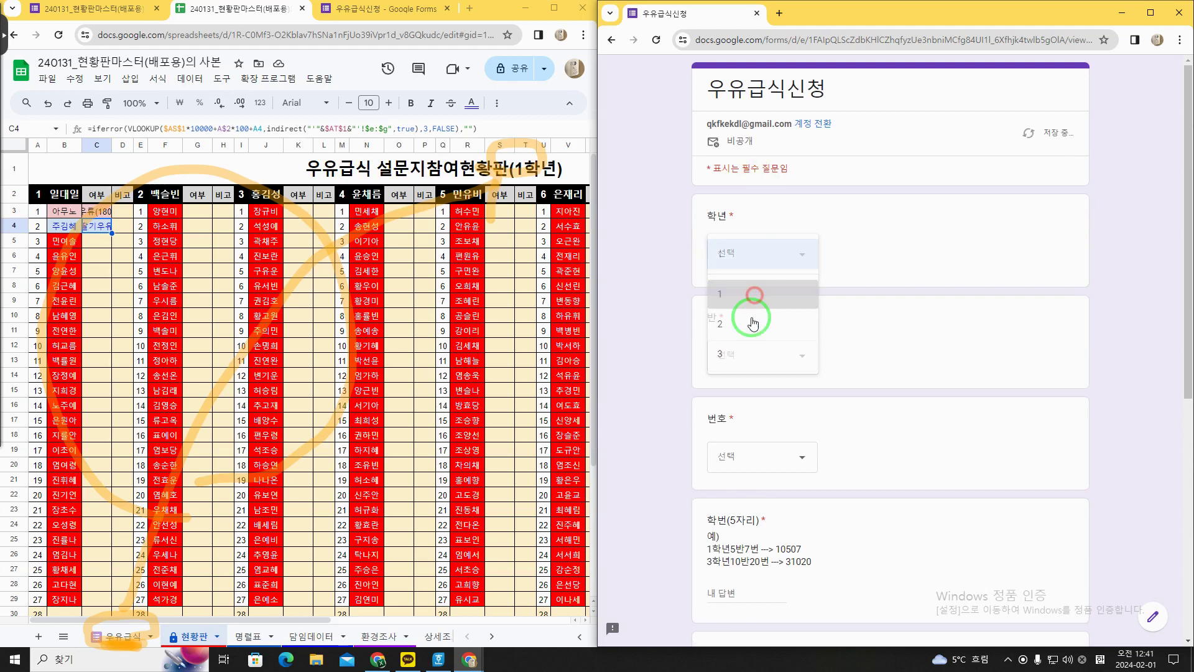
pyautogui.click(760, 372)
pyautogui.click(747, 349)
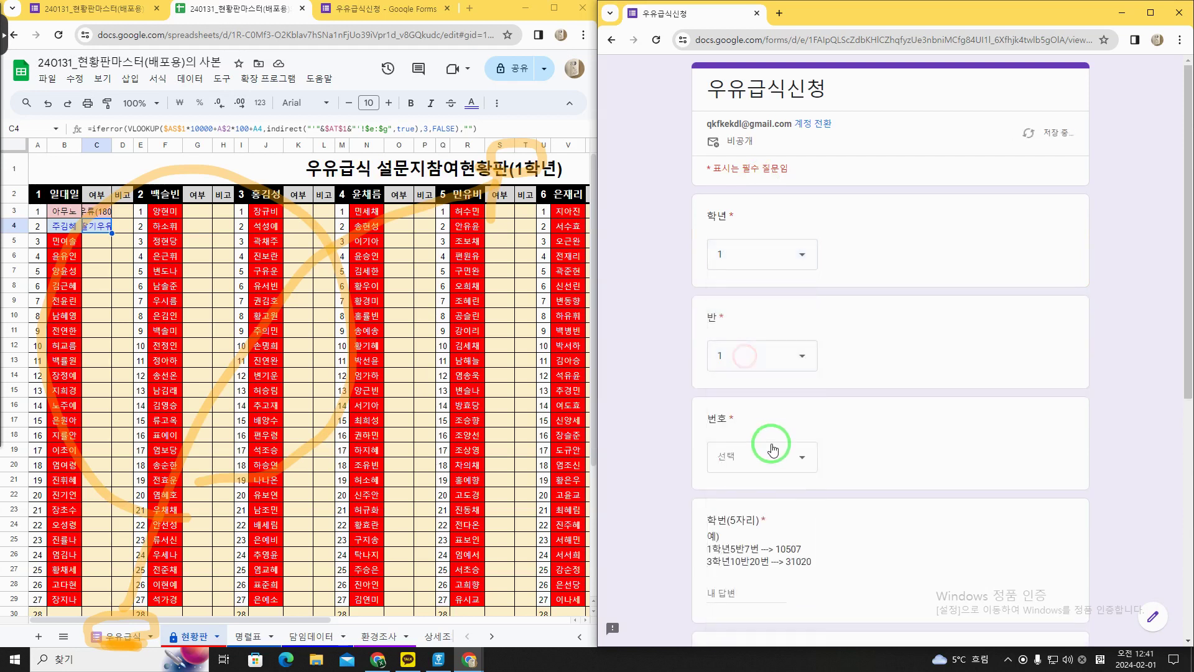
pyautogui.click(761, 463)
pyautogui.click(747, 187)
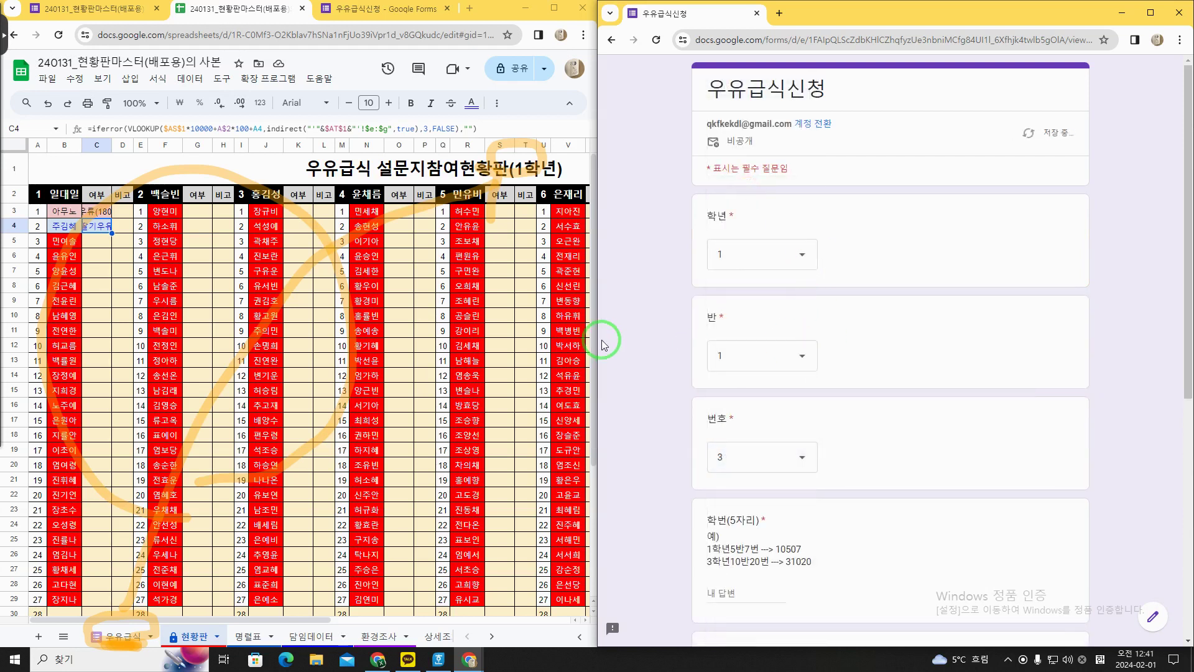
# Enter the matching five-digit 학번 and the student's name, choose 초코우유, and submit the response
pyautogui.scroll(-1, 765, 461)
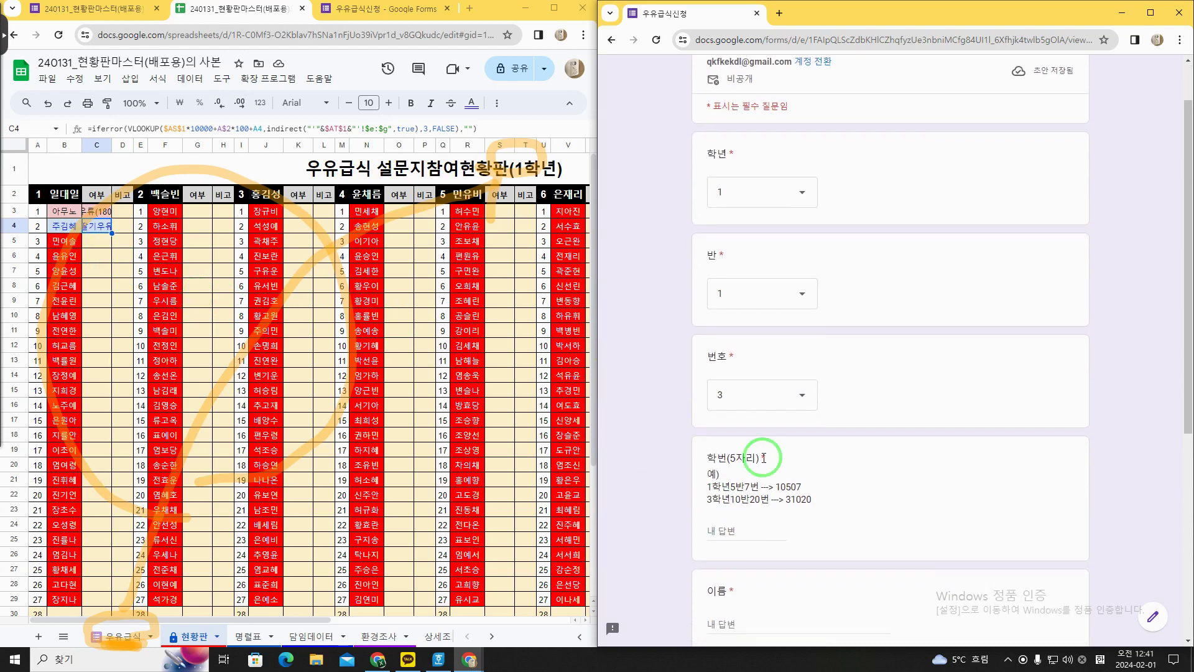
pyautogui.click(736, 535)
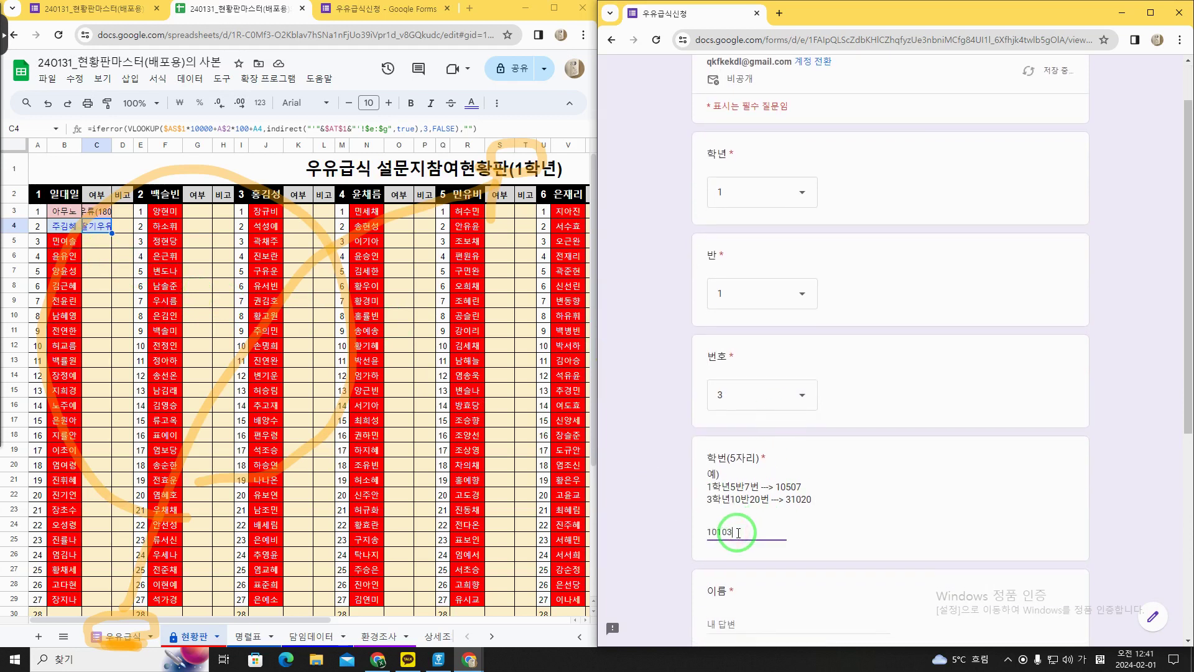
pyautogui.write('10103')
pyautogui.click(760, 627)
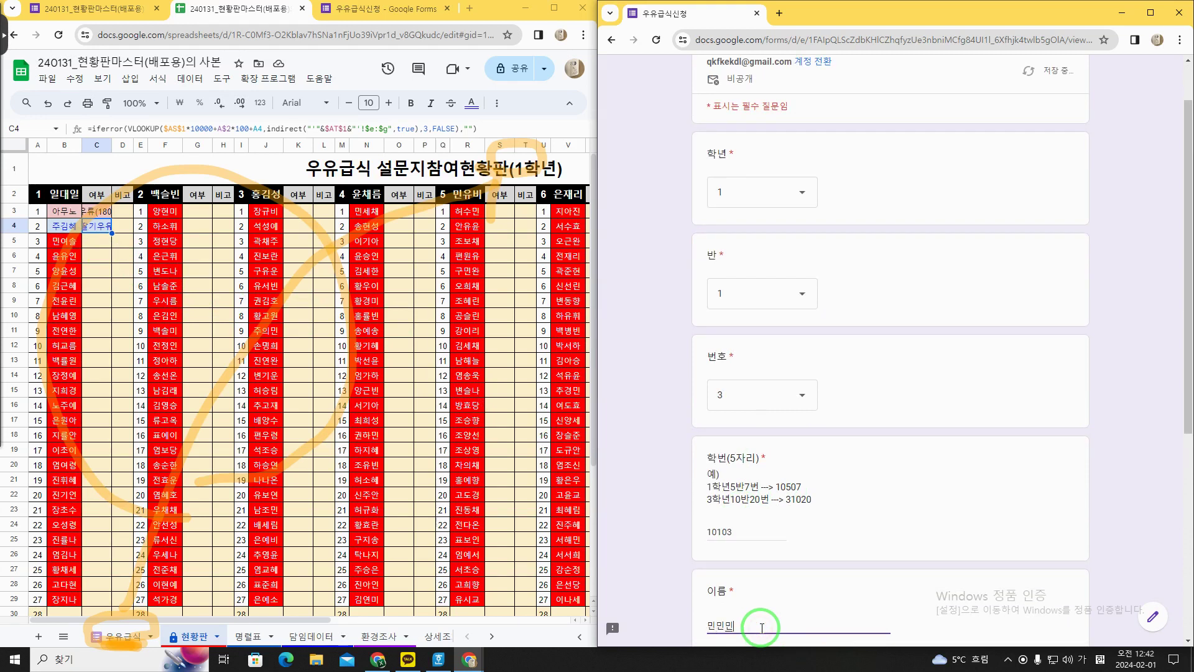
pyautogui.scroll(-5, 762, 627)
pyautogui.click(740, 453)
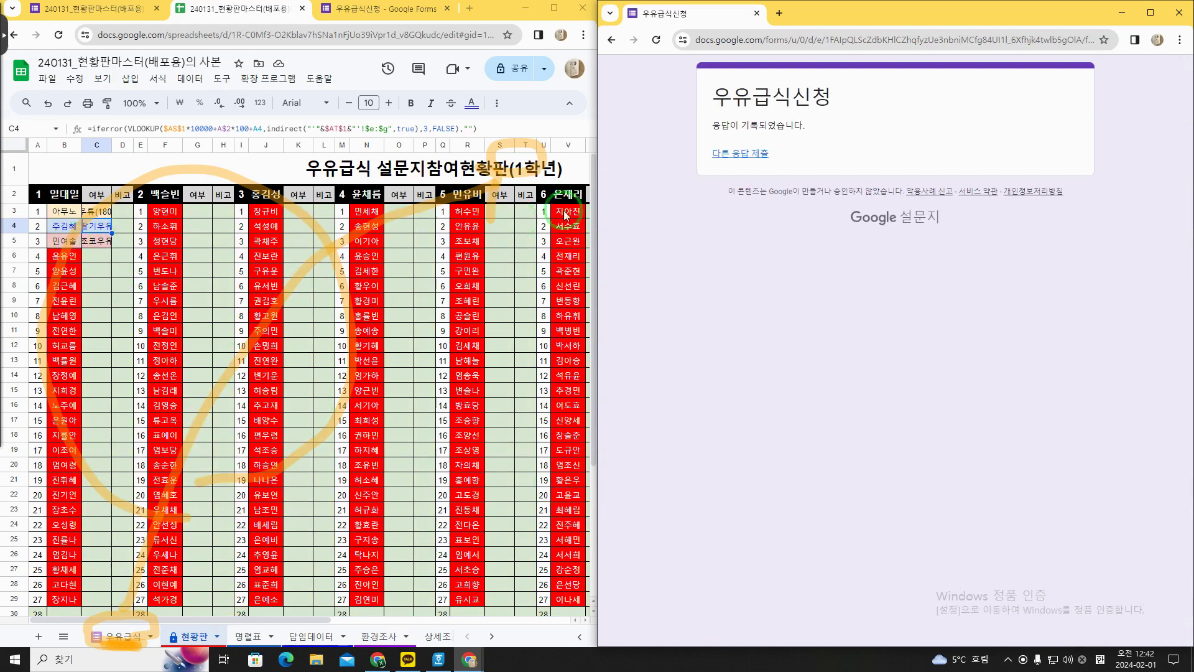
# Start another survey response for 학년 1, 반 1, 번호 4
pyautogui.click(747, 155)
pyautogui.click(734, 251)
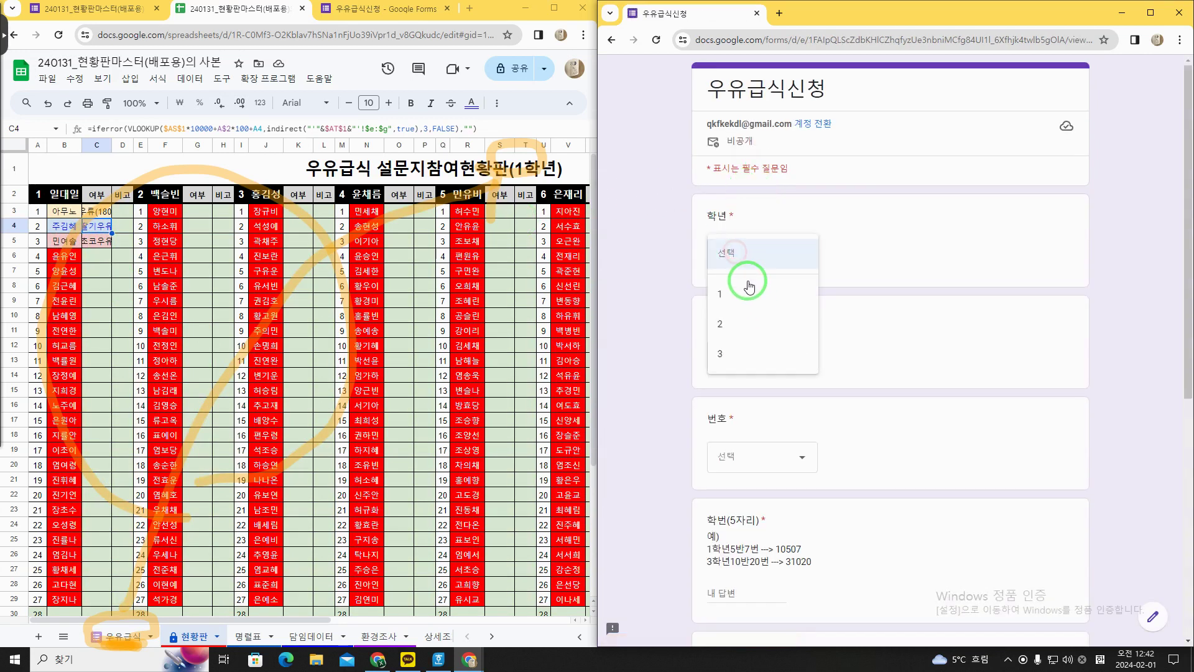
pyautogui.click(753, 358)
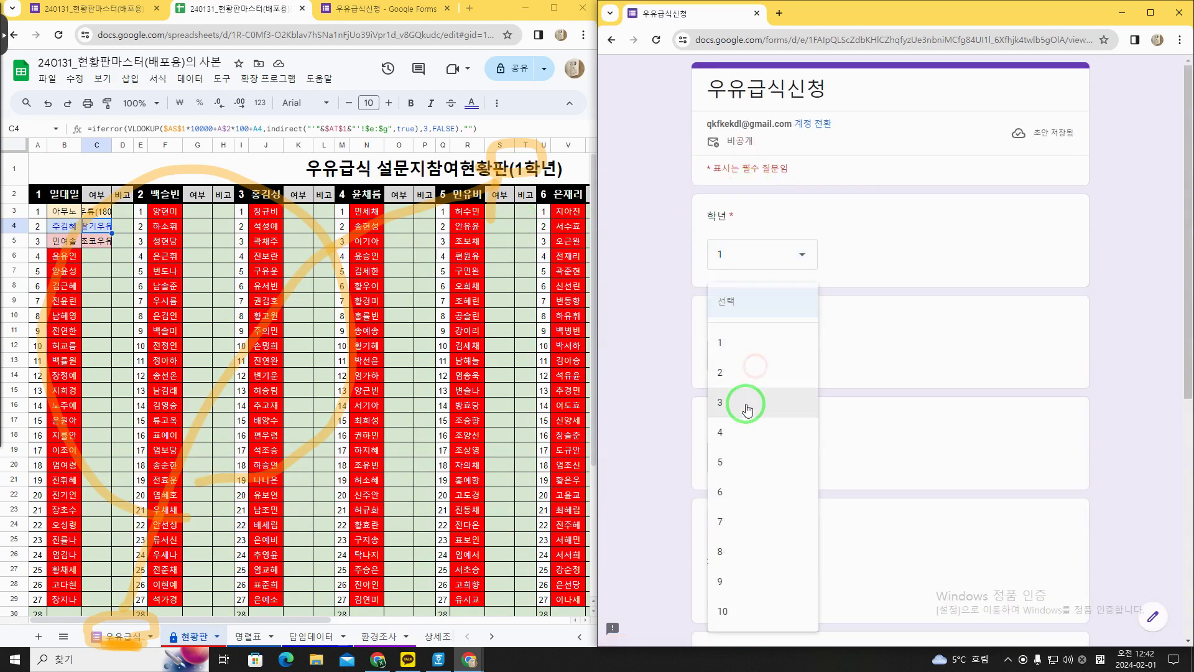
pyautogui.click(737, 349)
pyautogui.click(753, 464)
pyautogui.click(736, 196)
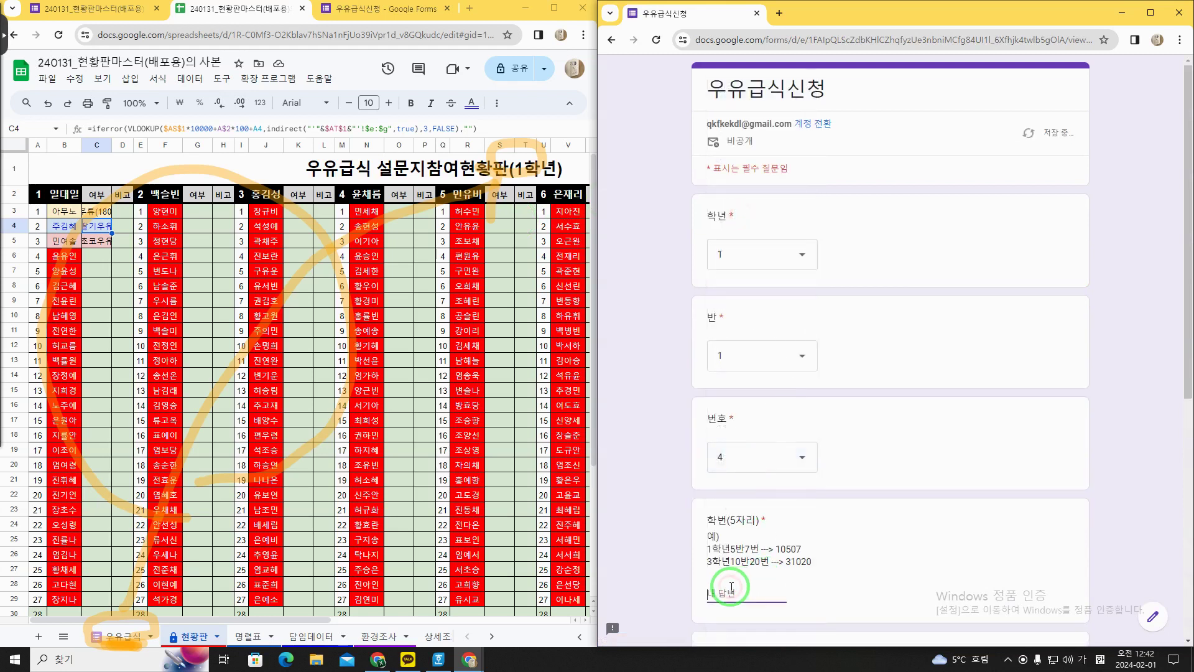
# Fill in the 학번 and sample name for student number 4, select 초코우유, and submit the form
pyautogui.click(731, 587)
pyautogui.write('10104')
pyautogui.scroll(-2, 732, 588)
pyautogui.click(744, 563)
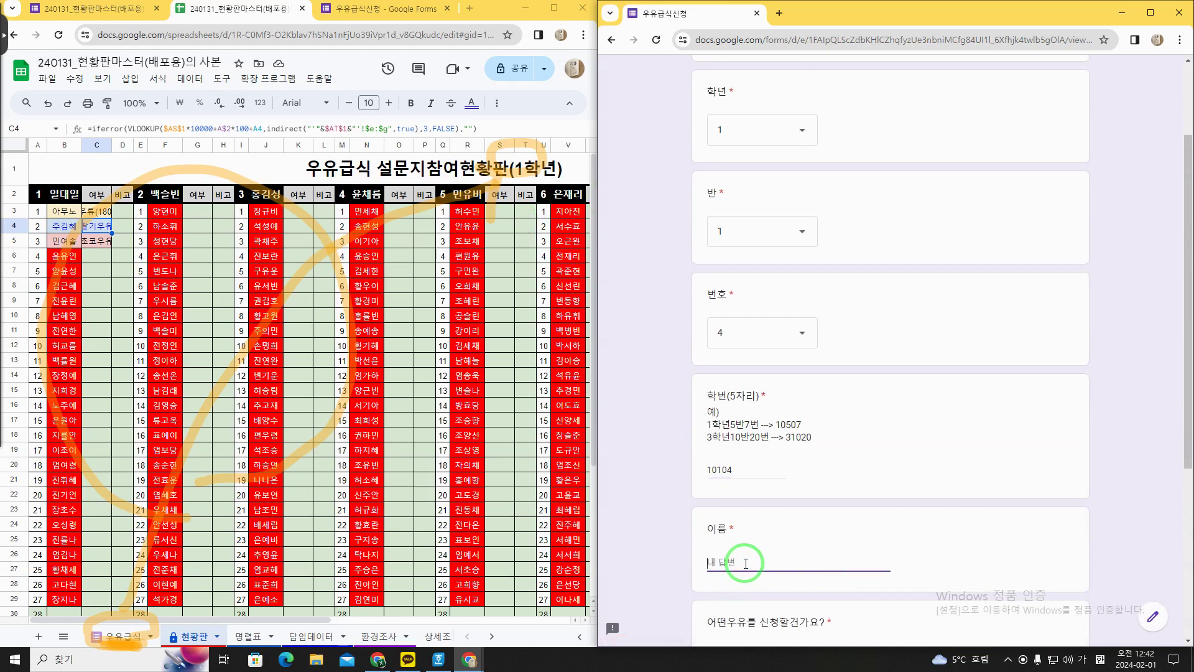
pyautogui.scroll(-3, 746, 564)
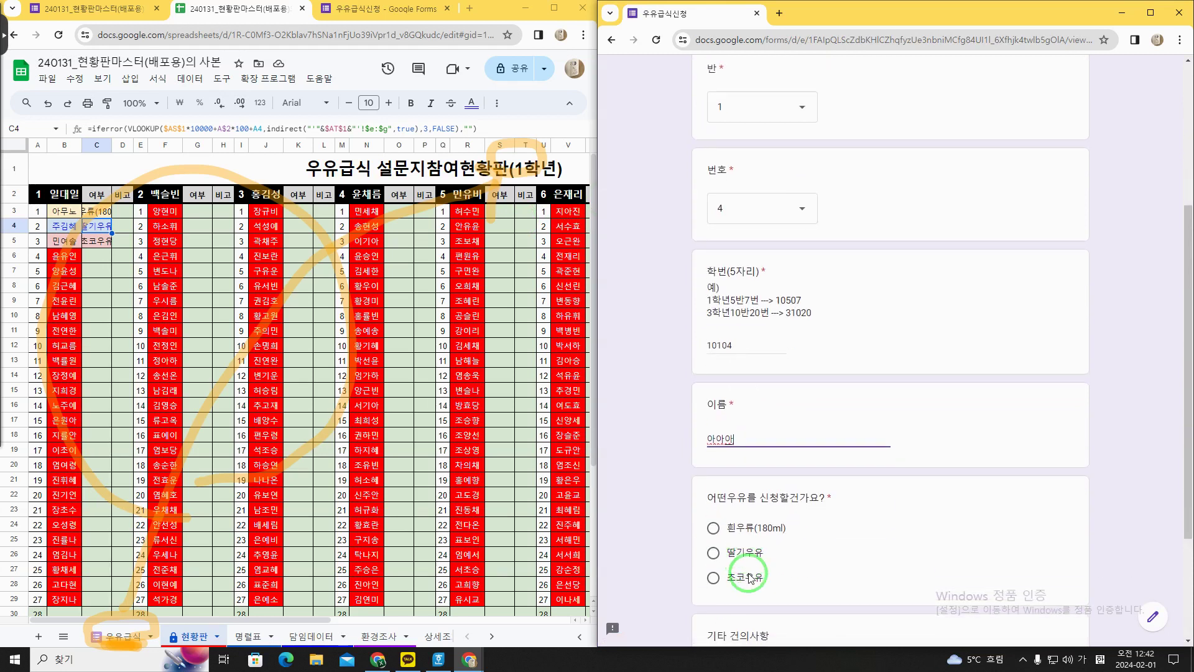
pyautogui.click(725, 573)
pyautogui.scroll(-3, 740, 563)
pyautogui.click(716, 545)
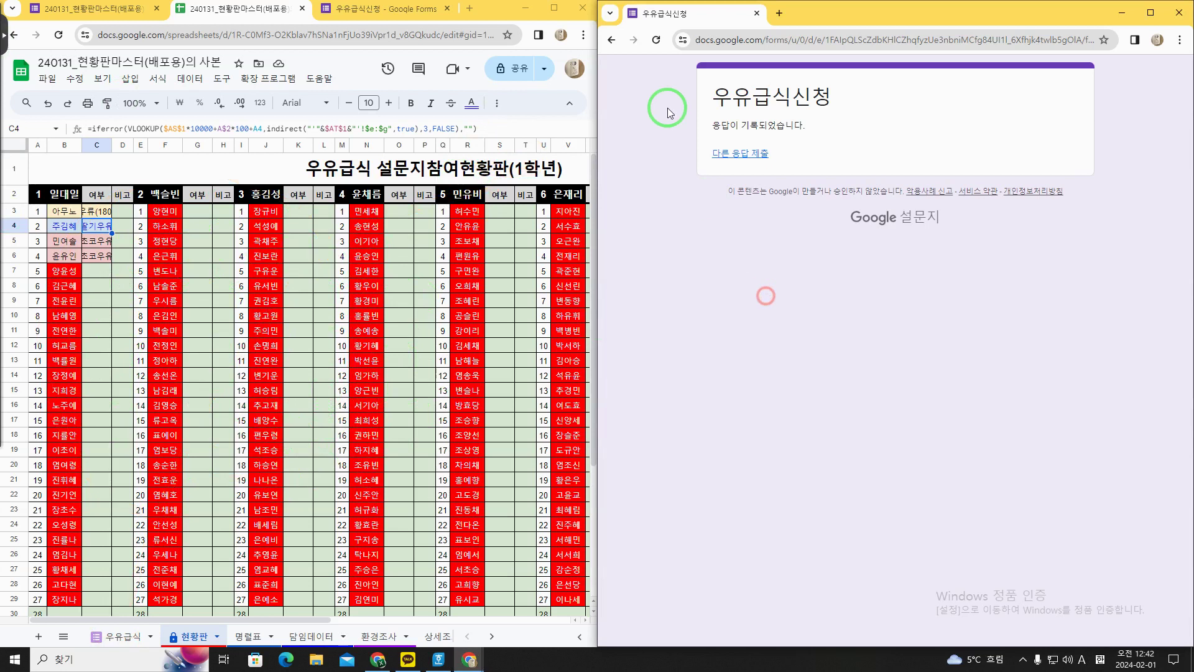
# Start one more response and set 학년 to 1 and 반 to 1
pyautogui.click(711, 155)
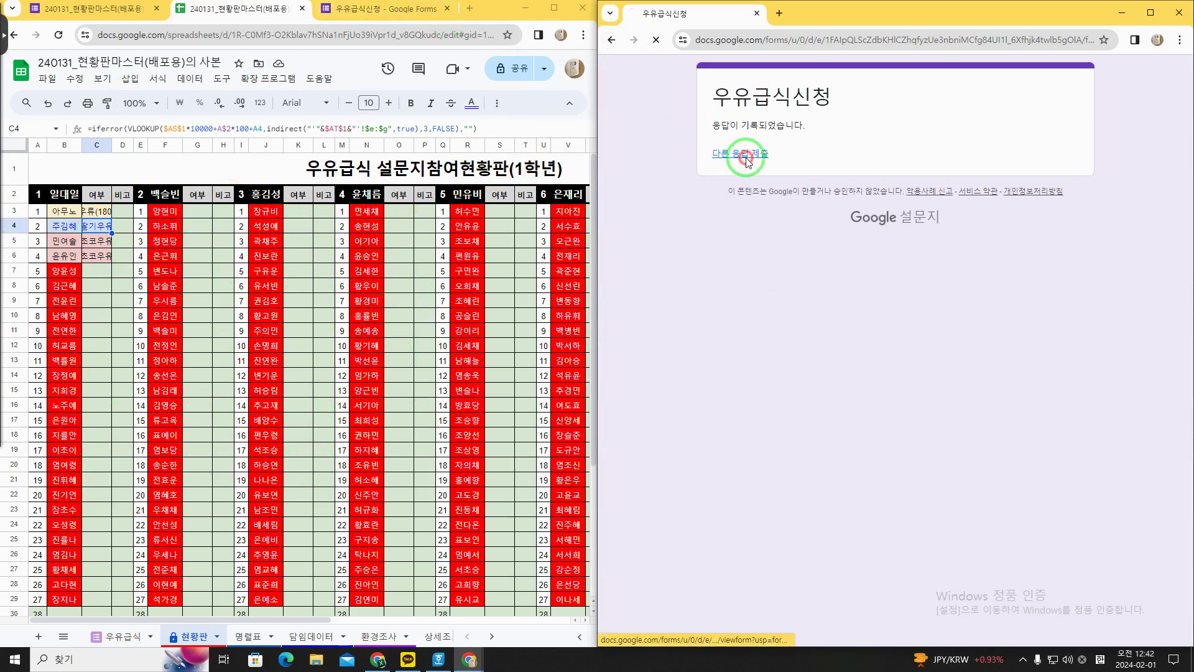
pyautogui.click(763, 265)
pyautogui.click(760, 293)
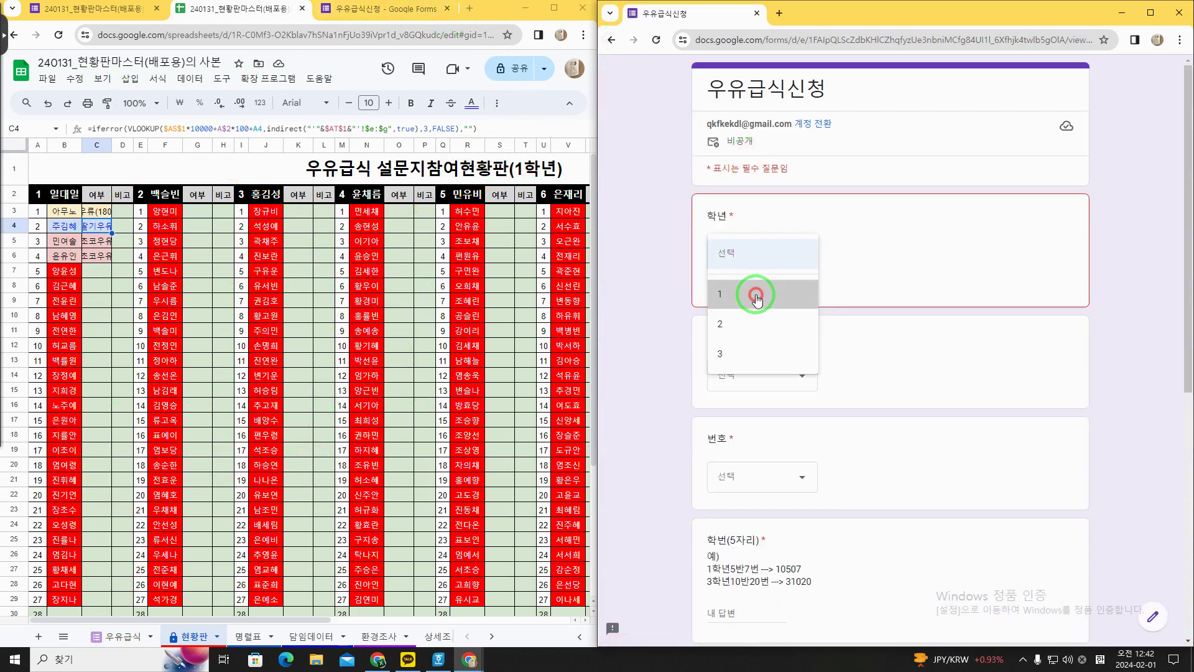
pyautogui.click(762, 352)
pyautogui.click(746, 352)
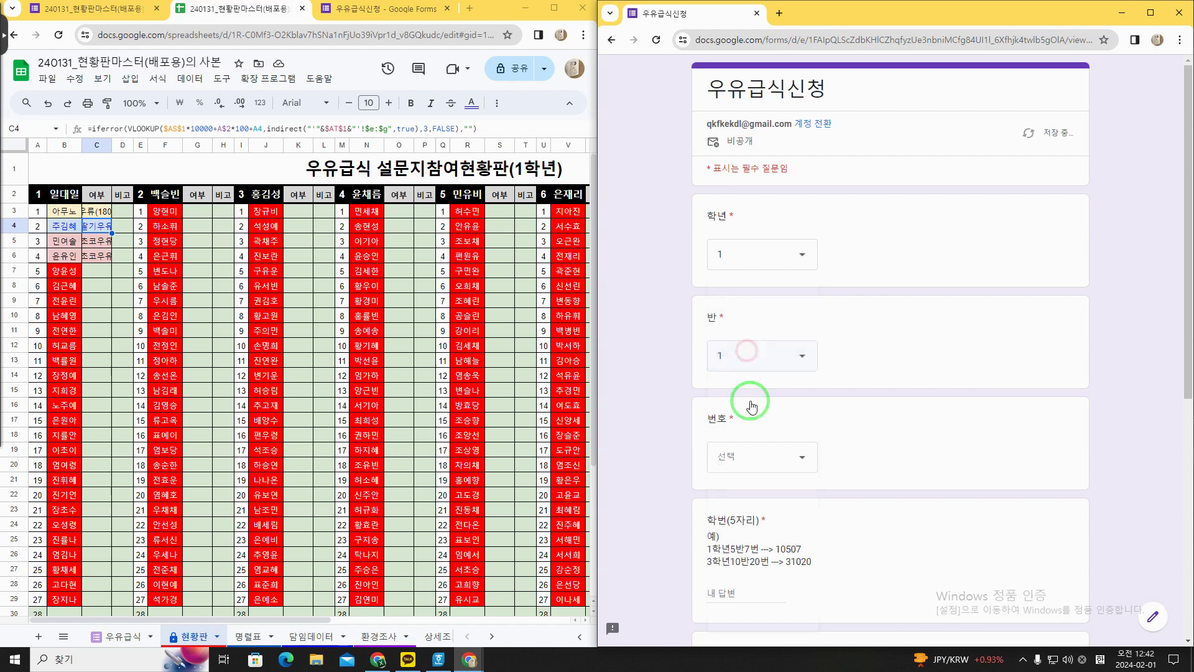
pyautogui.click(755, 449)
pyautogui.click(657, 170)
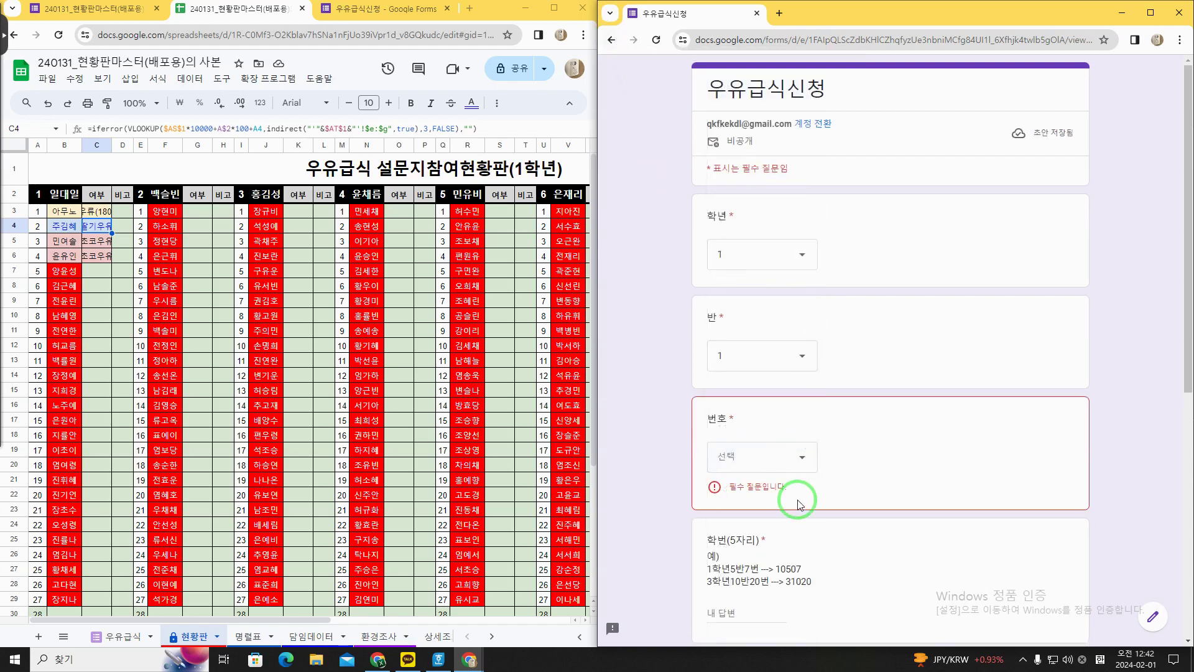
# Check the response settings of the 우유급식신청 form in its editor, including the 응답 횟수 1회로 제한 option
pyautogui.scroll(-4, 797, 491)
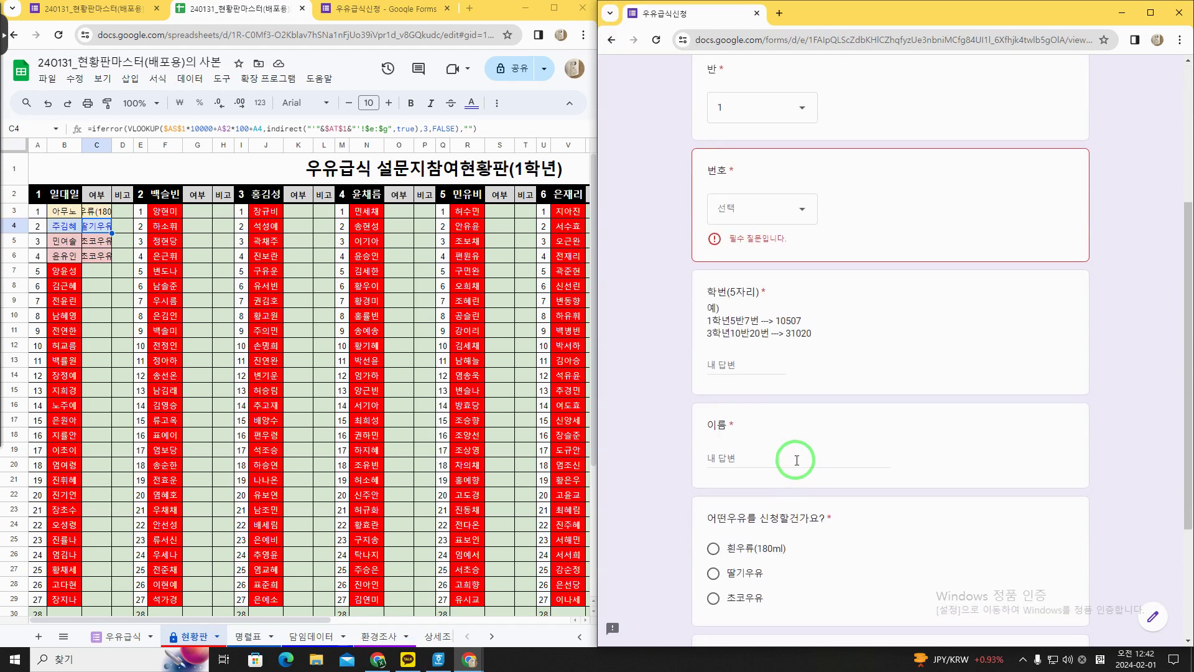
pyautogui.scroll(1, 795, 457)
pyautogui.click(364, 9)
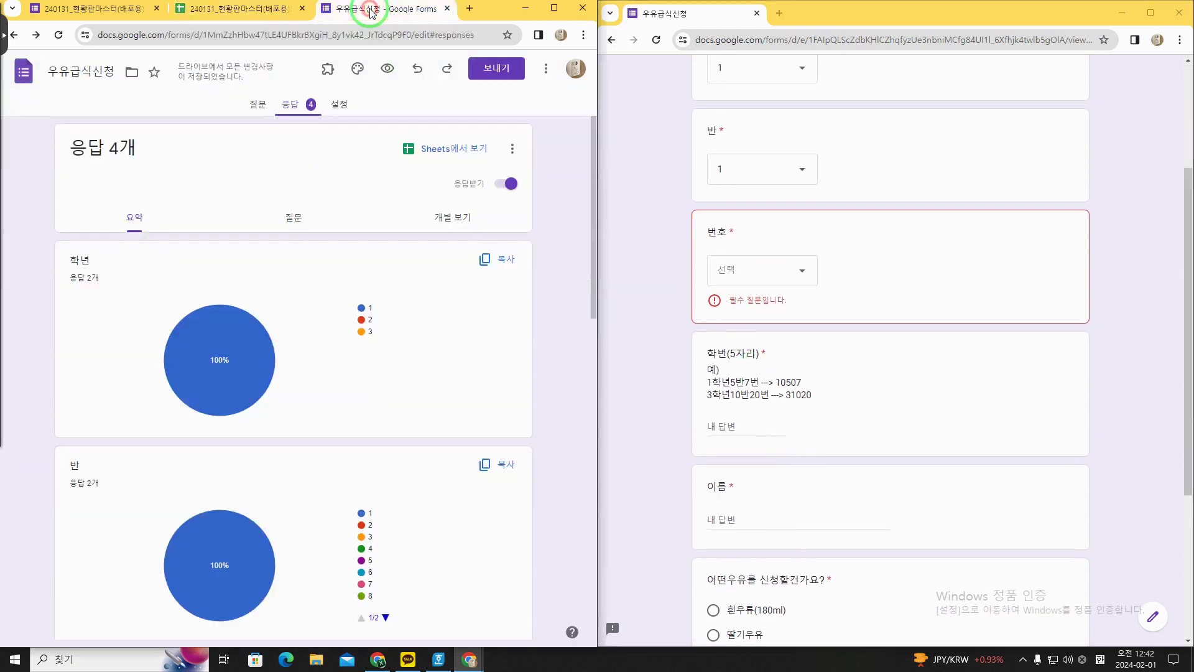
pyautogui.click(340, 104)
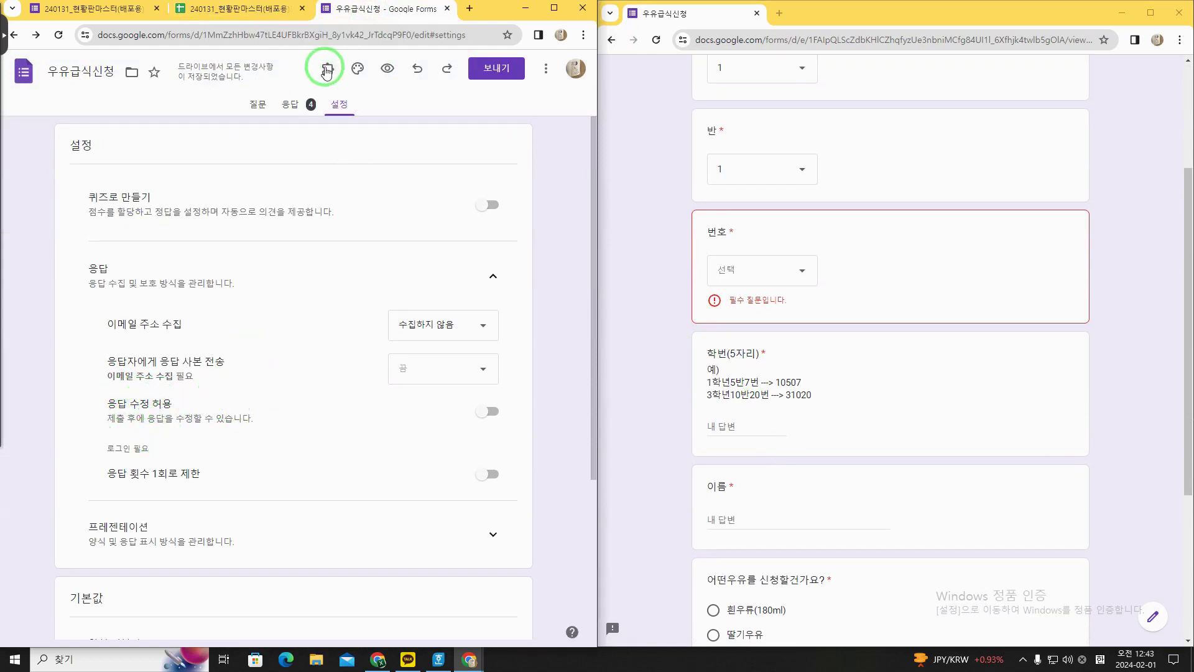
# Set 번호 to 1 in the open response, enter the matching 학번 and a different student name, and choose 딸기우유
pyautogui.click(770, 278)
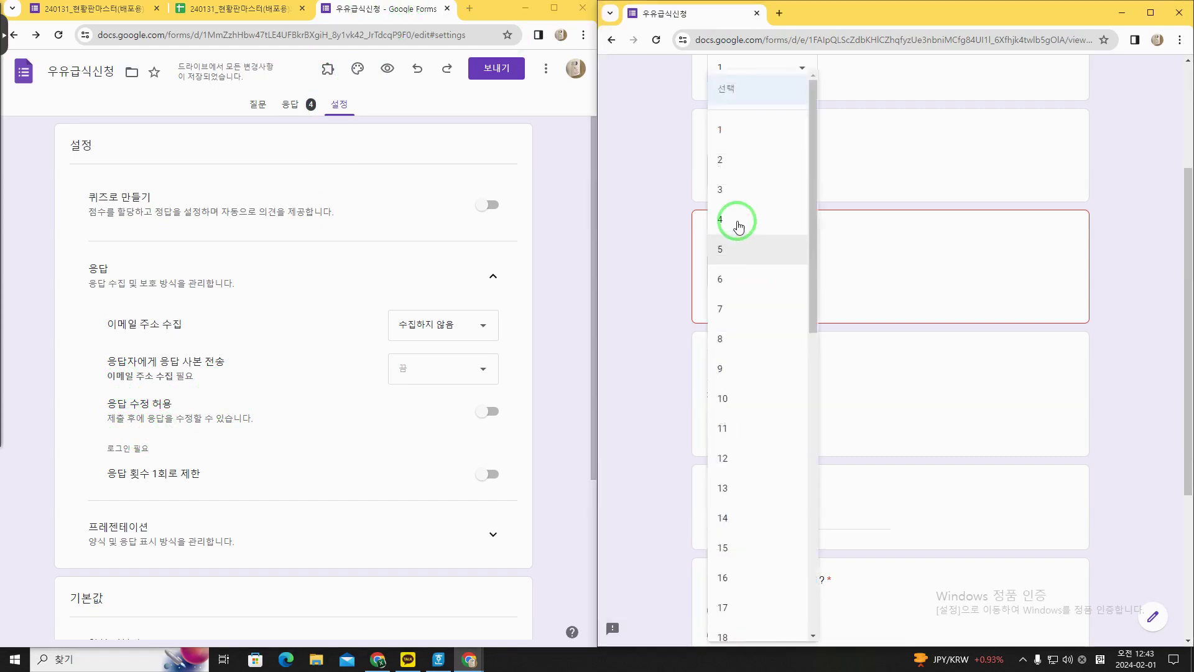
pyautogui.click(736, 146)
pyautogui.click(759, 402)
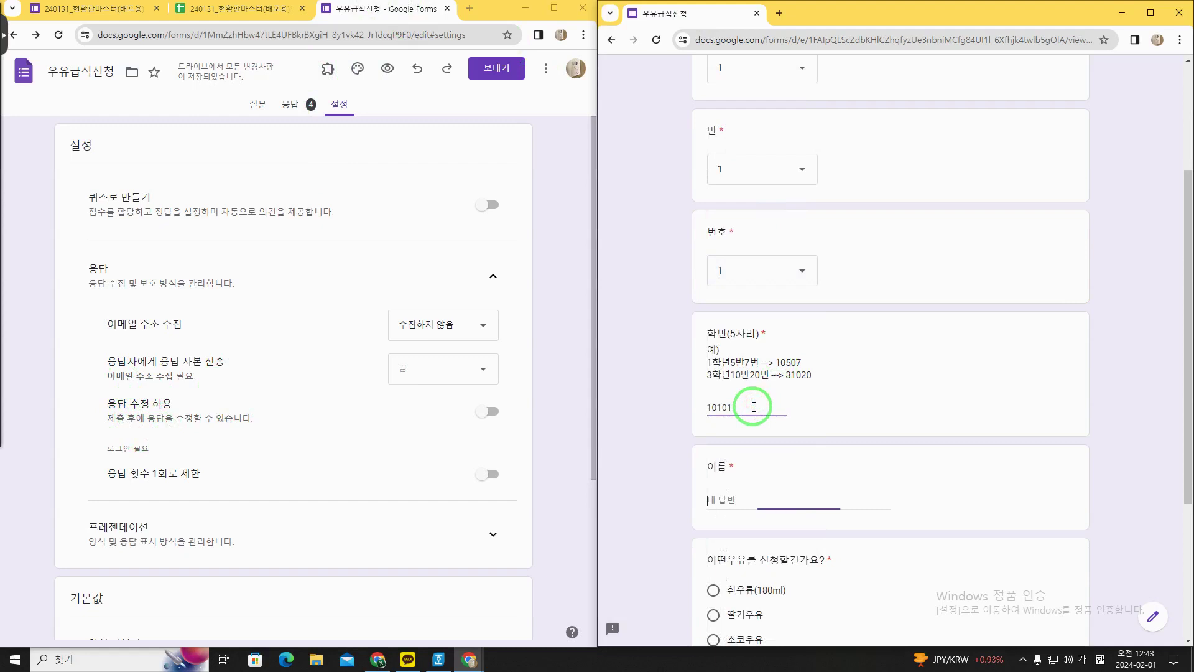
pyautogui.scroll(-2, 754, 407)
pyautogui.click(743, 378)
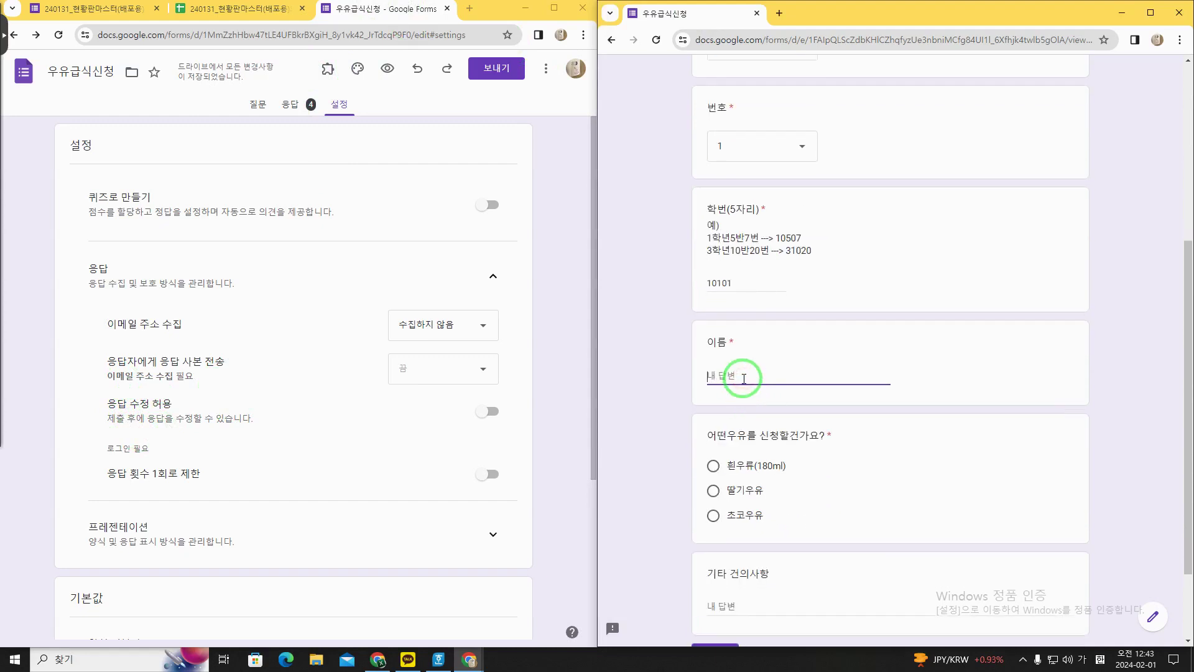
pyautogui.write('하나라')
pyautogui.scroll(-1, 743, 378)
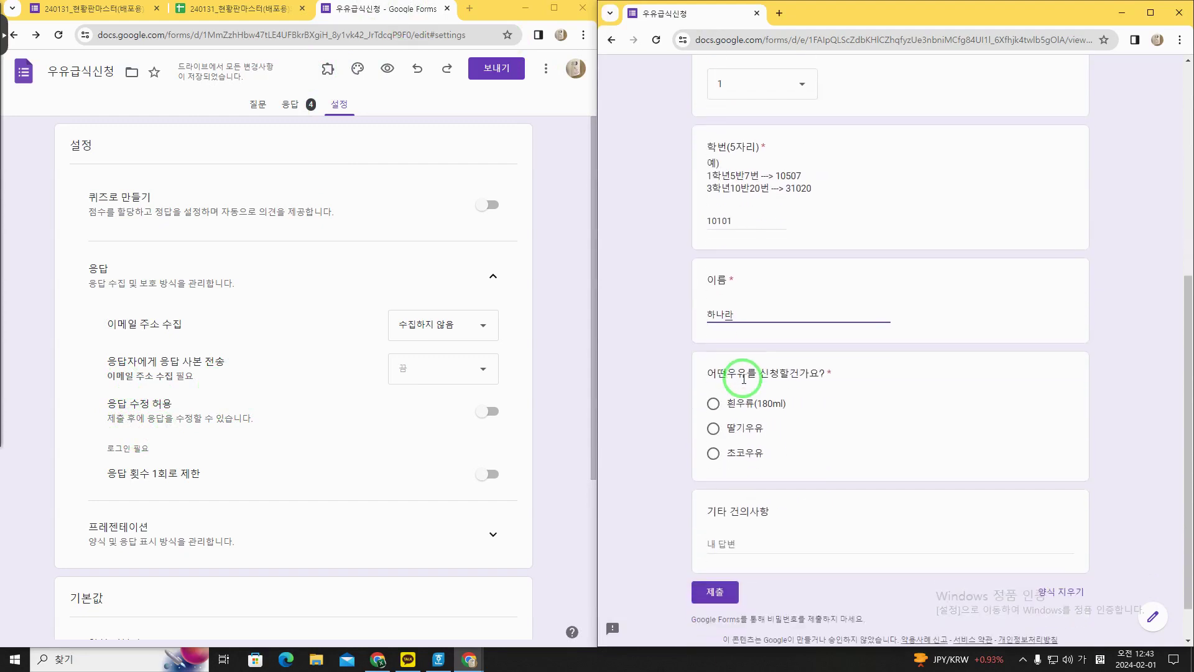
pyautogui.click(715, 403)
pyautogui.click(721, 438)
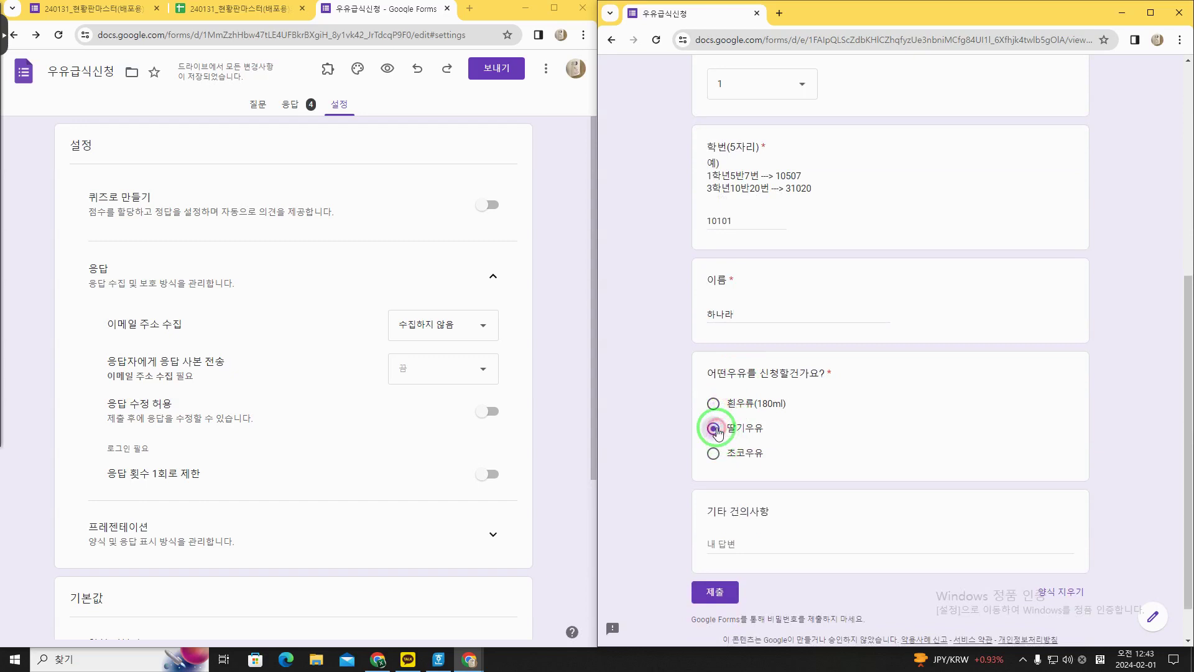
# Show the 현황판 sheet beside the form, enter 이걸로할게요 under 기타 건의사항, and submit the duplicate response
pyautogui.click(208, 17)
pyautogui.click(112, 223)
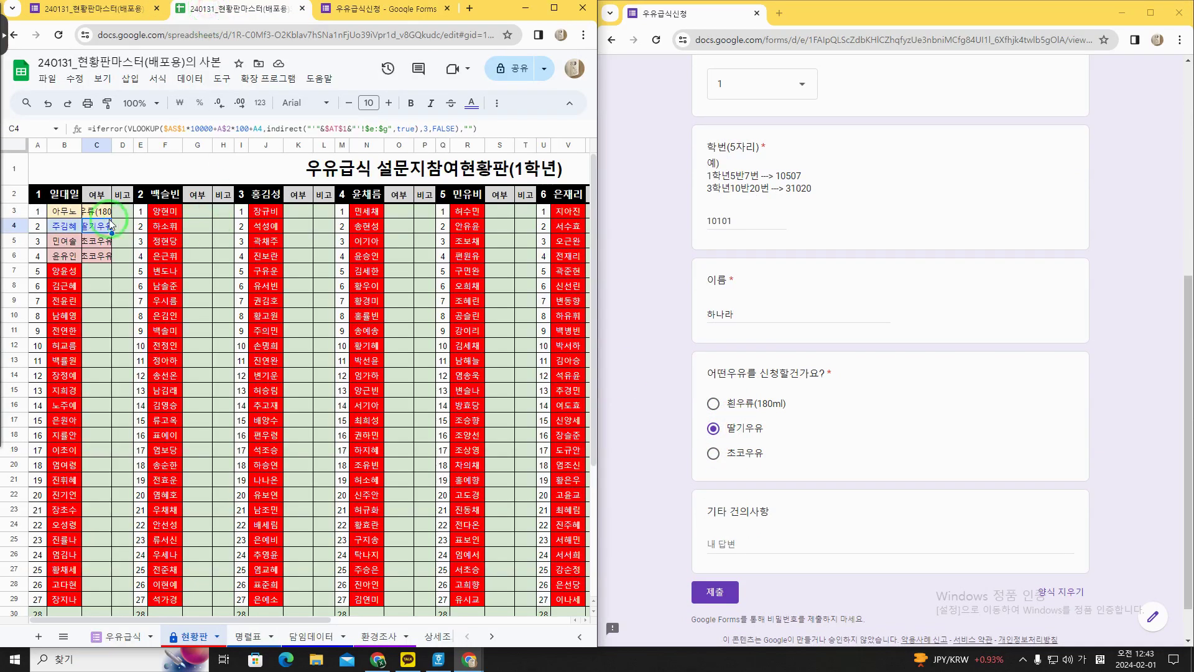
pyautogui.scroll(1, 741, 289)
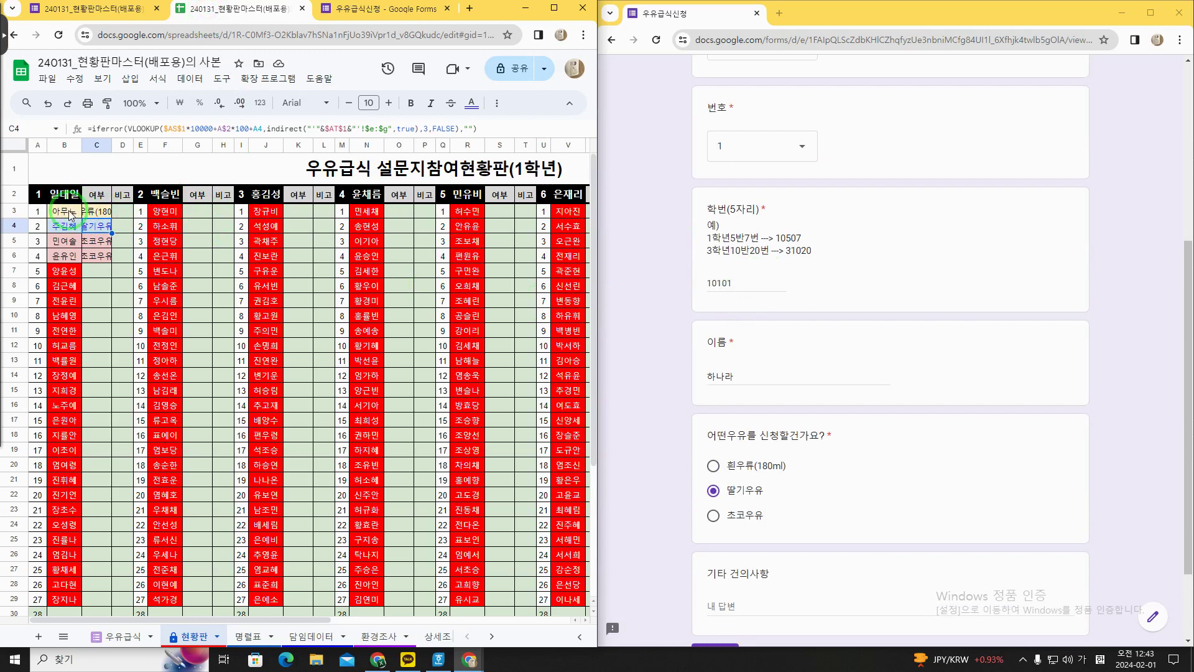
pyautogui.scroll(-2, 750, 496)
pyautogui.click(741, 505)
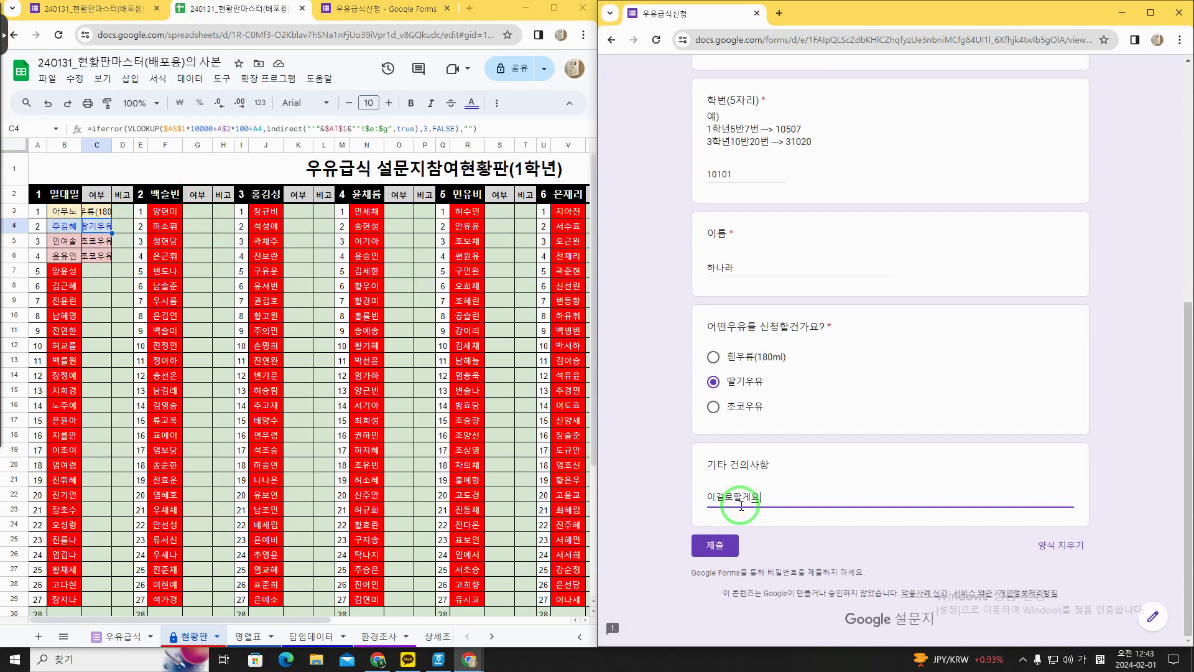
pyautogui.write('이걸로할게의')
pyautogui.click(715, 545)
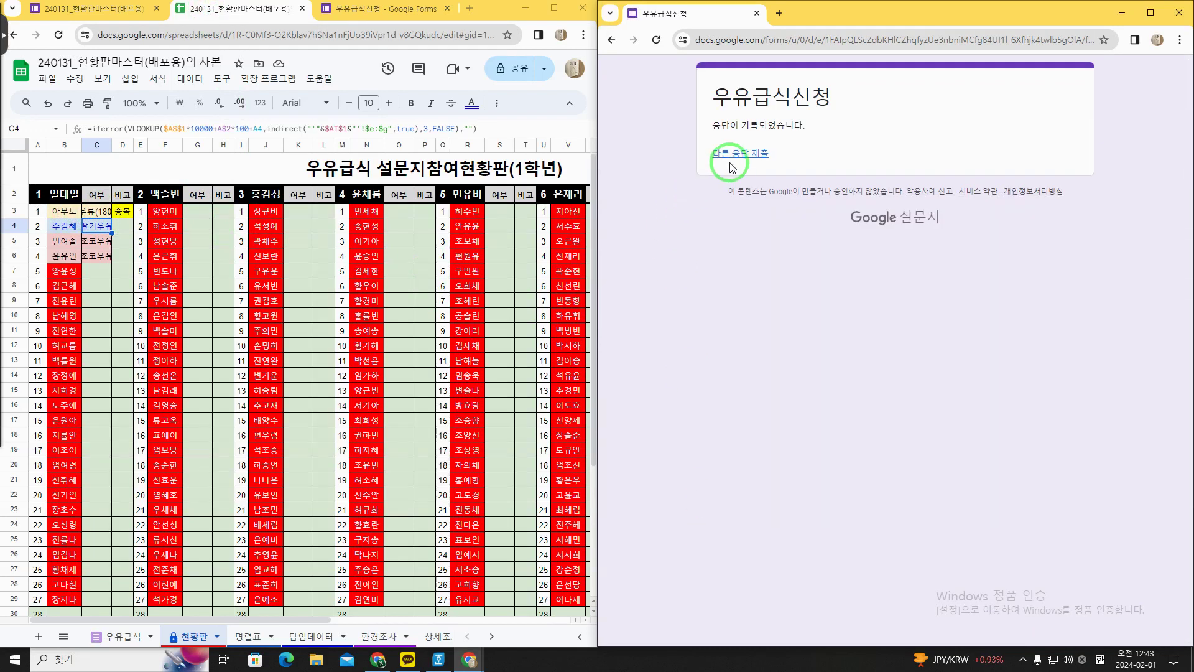
# Inspect the first student's 비고 cell D3 in 현황판, and compare the 학번 and timestamps of rows 2 and 6 in the 우유급식 sheet
pyautogui.click(73, 214)
pyautogui.click(126, 217)
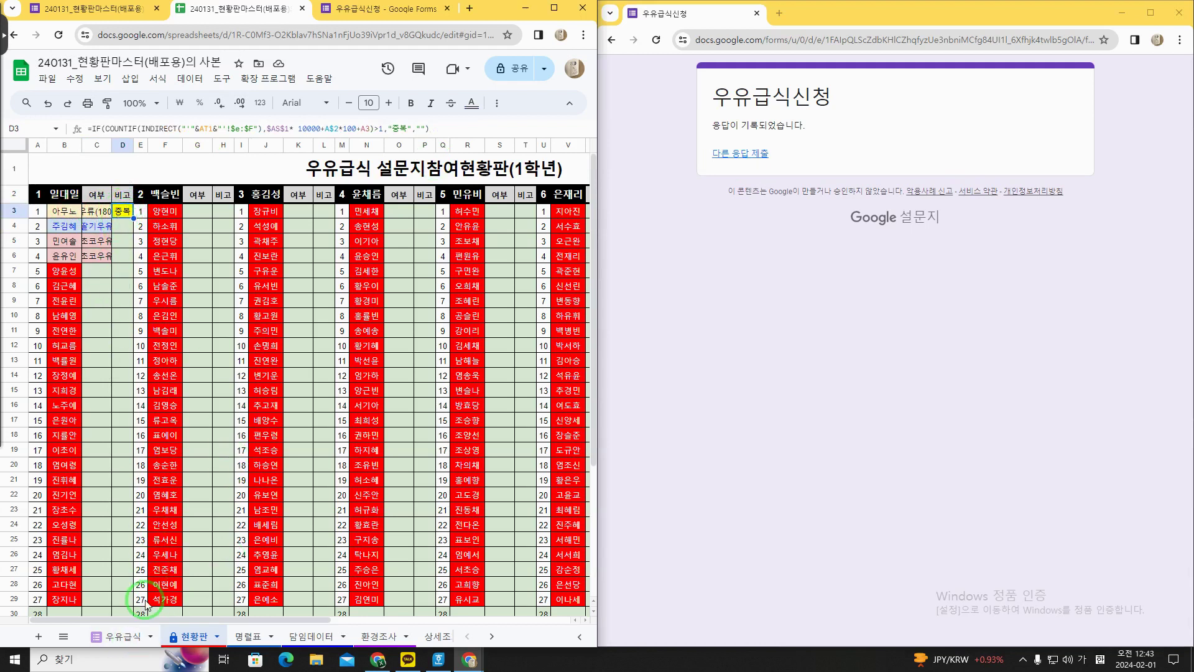
pyautogui.click(126, 636)
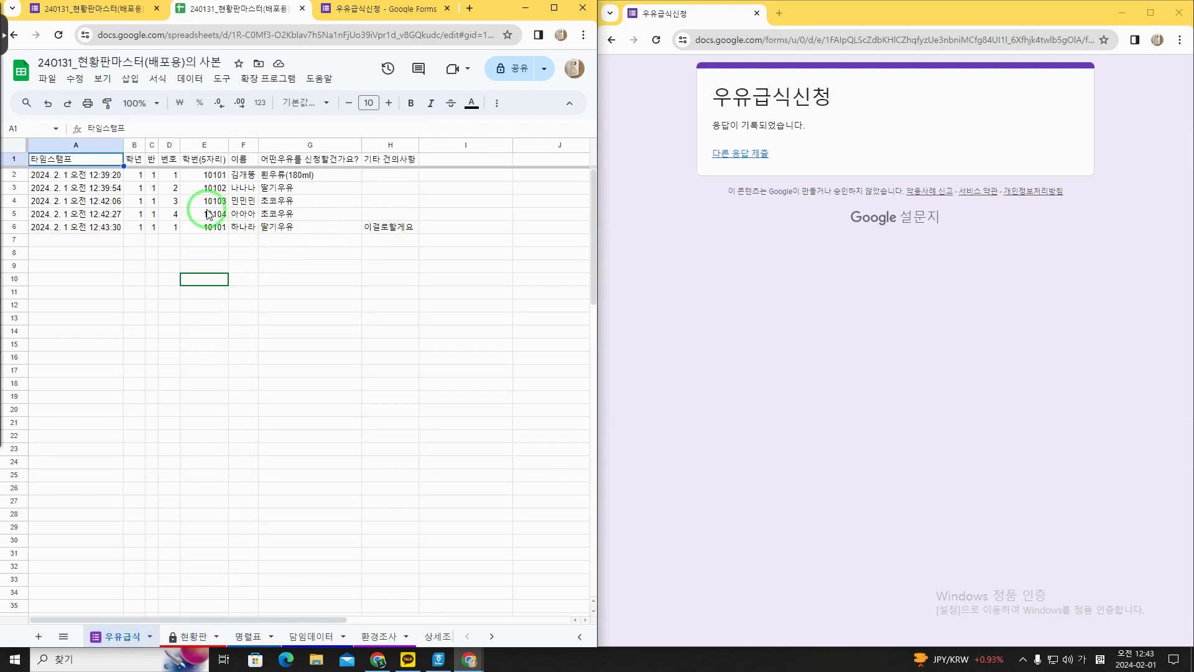
pyautogui.click(218, 179)
pyautogui.click(215, 230)
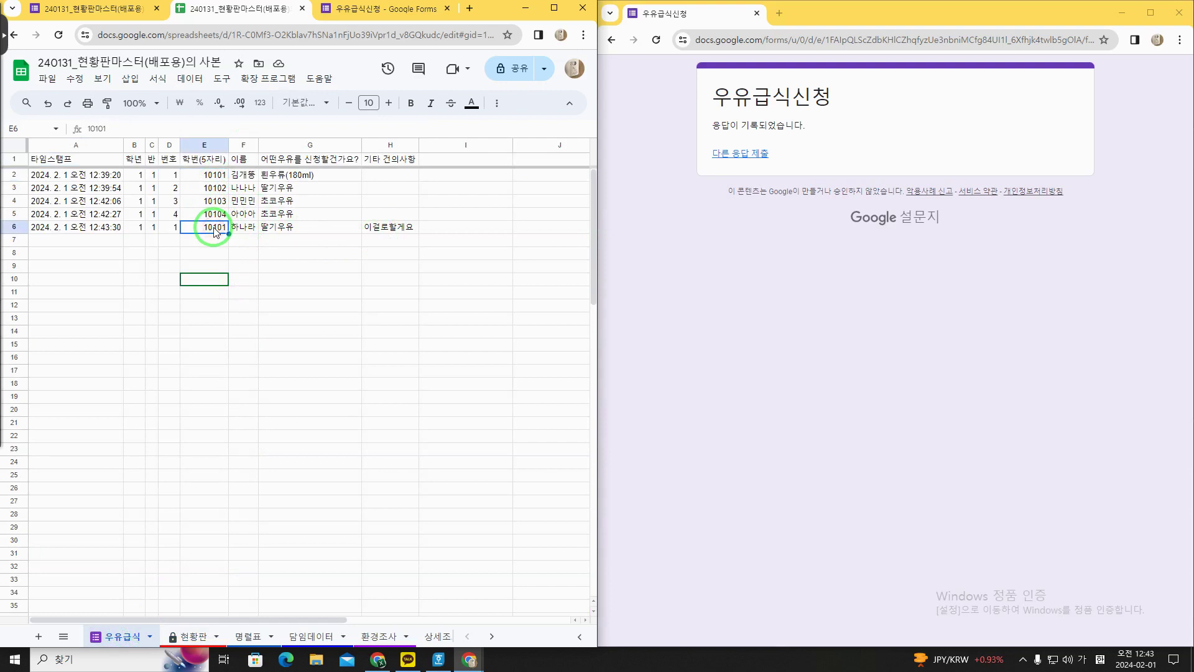
pyautogui.click(113, 178)
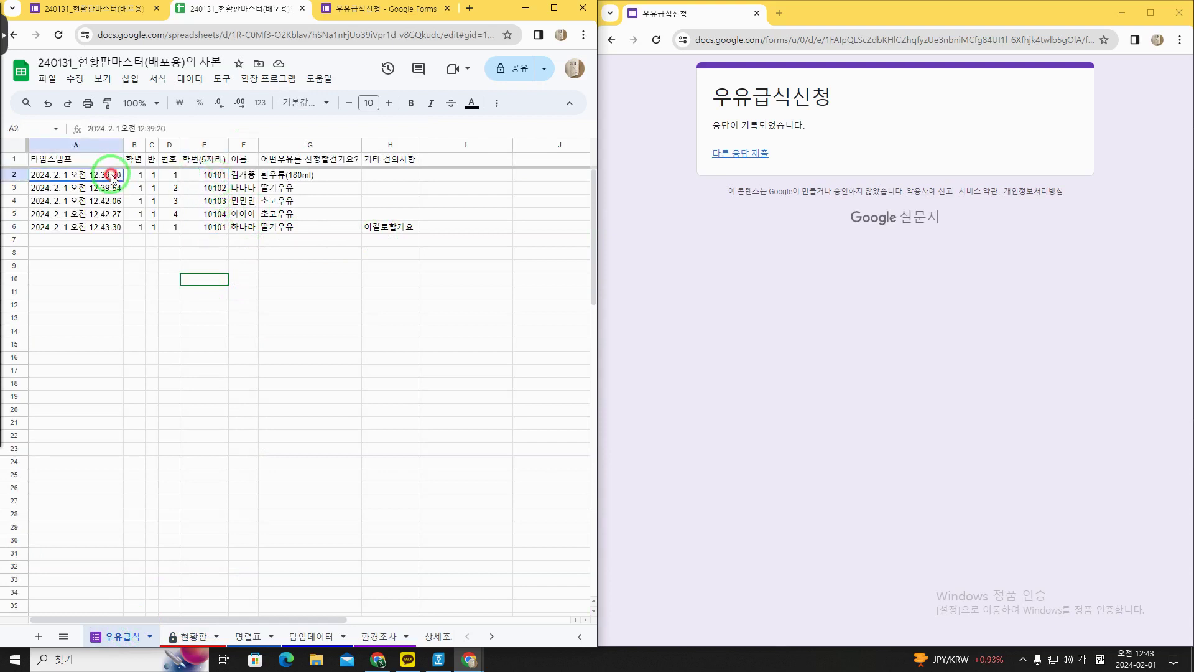
pyautogui.click(109, 234)
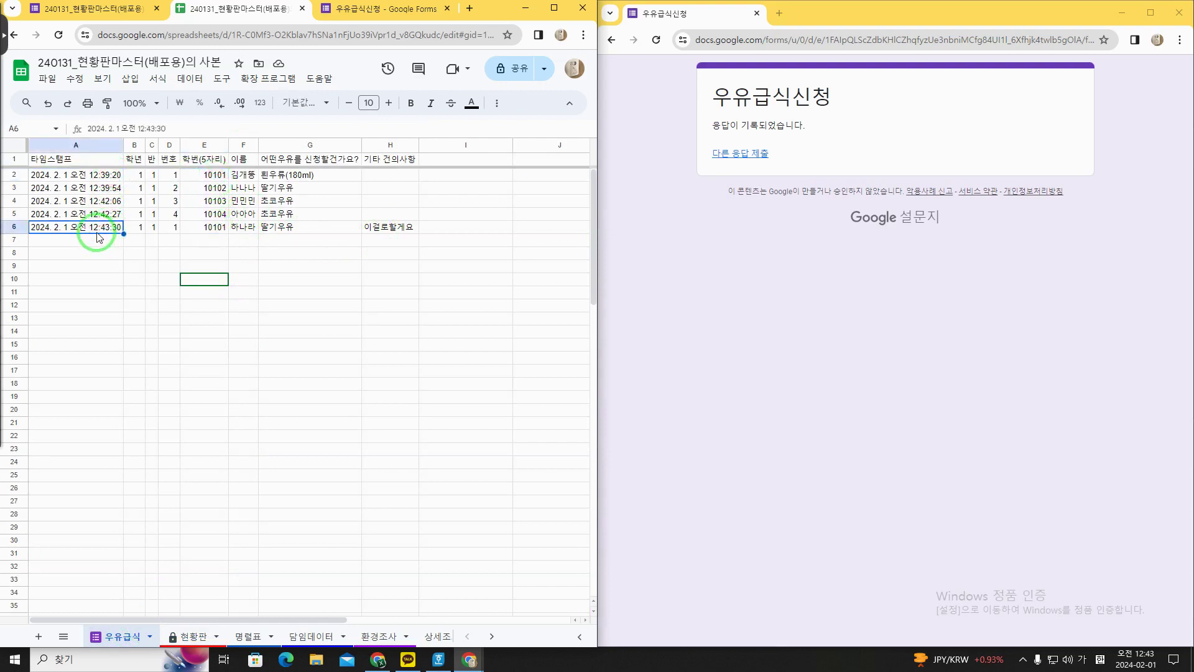
# Review the duplicate response in row 6 of the 우유급식 sheet and delete the same 학번's earlier response in row 2
pyautogui.click(389, 231)
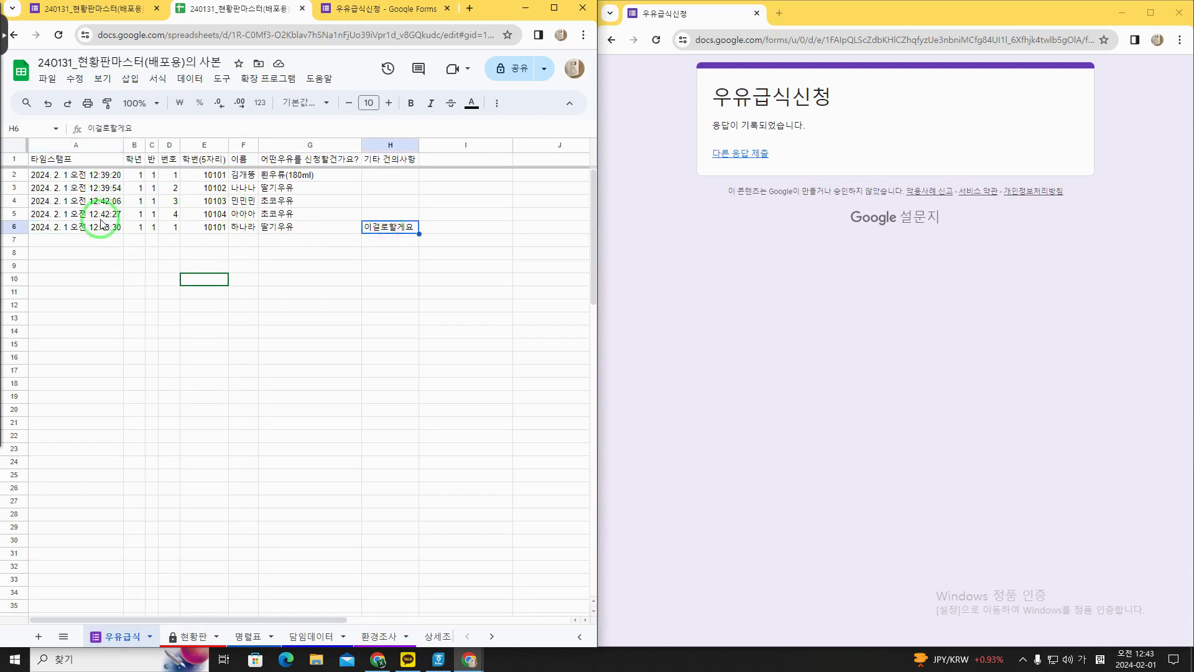
pyautogui.moveTo(98, 228); pyautogui.dragTo(373, 232)
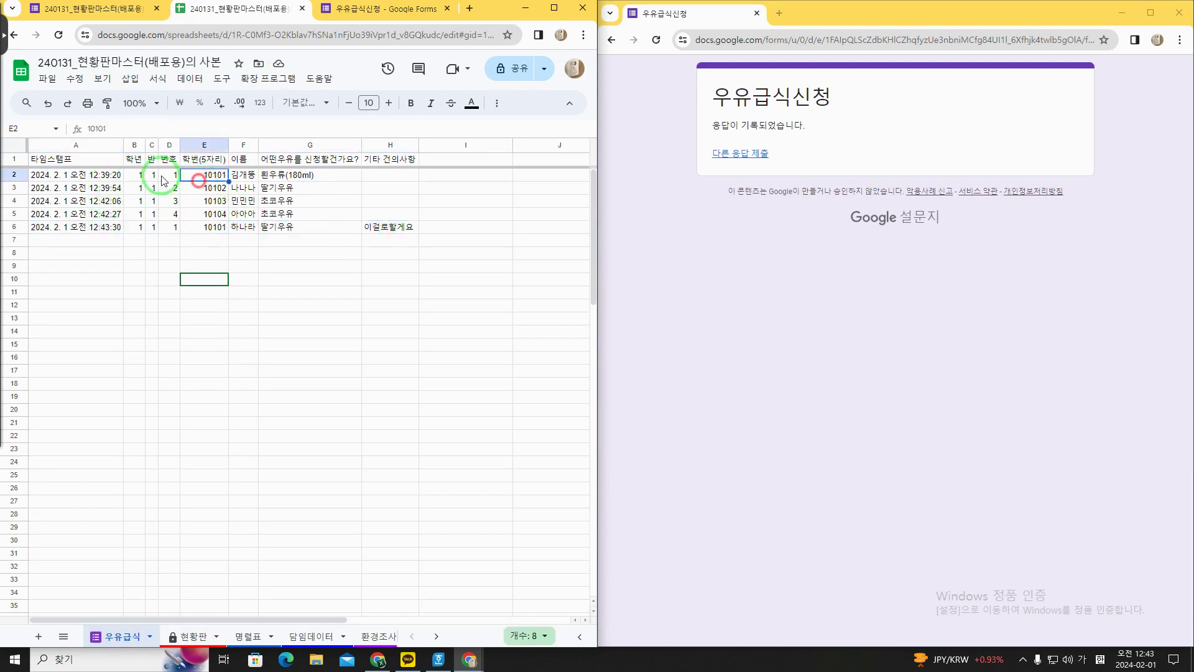
pyautogui.click(107, 178)
pyautogui.rightClick(7, 174)
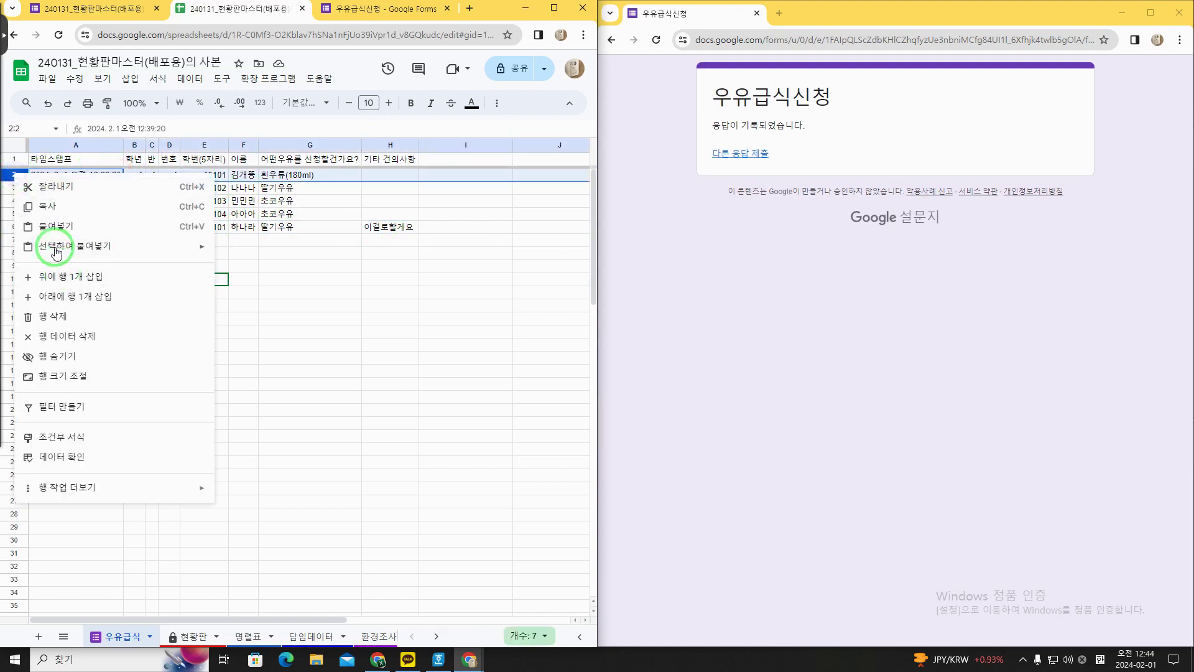
pyautogui.click(56, 316)
pyautogui.click(127, 320)
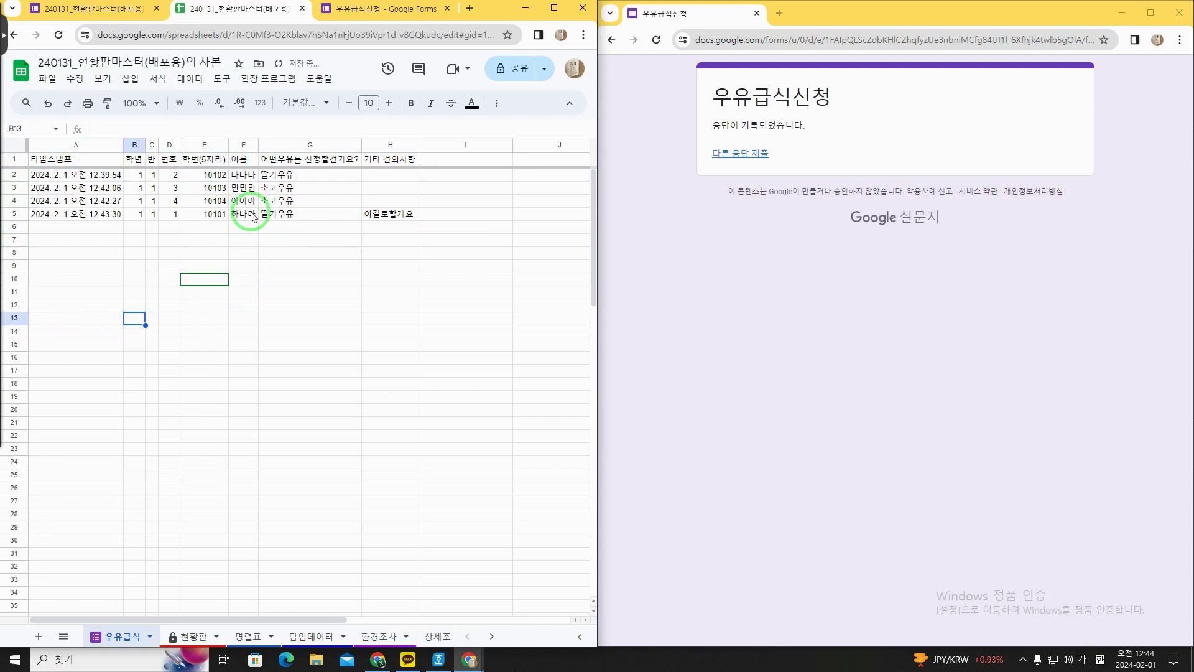
# Compare the remaining 딸기우유 response in row 5 of 우유급식 with the first student's 여부 and 비고 cells in 현황판
pyautogui.click(277, 214)
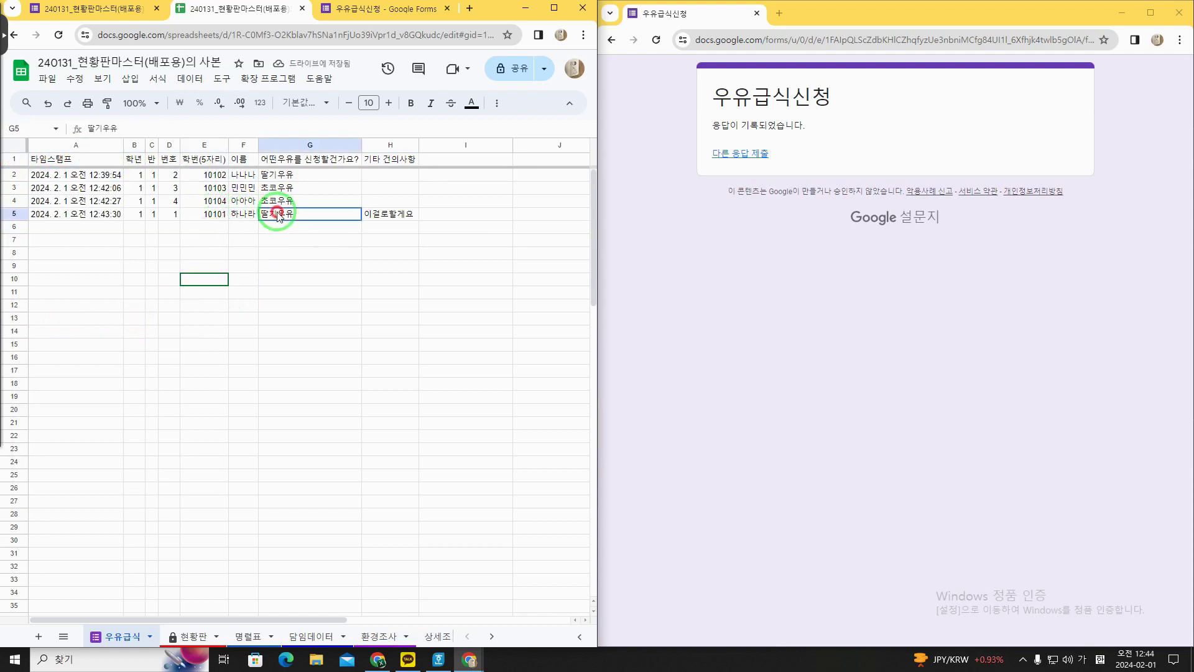
pyautogui.click(184, 636)
pyautogui.click(99, 214)
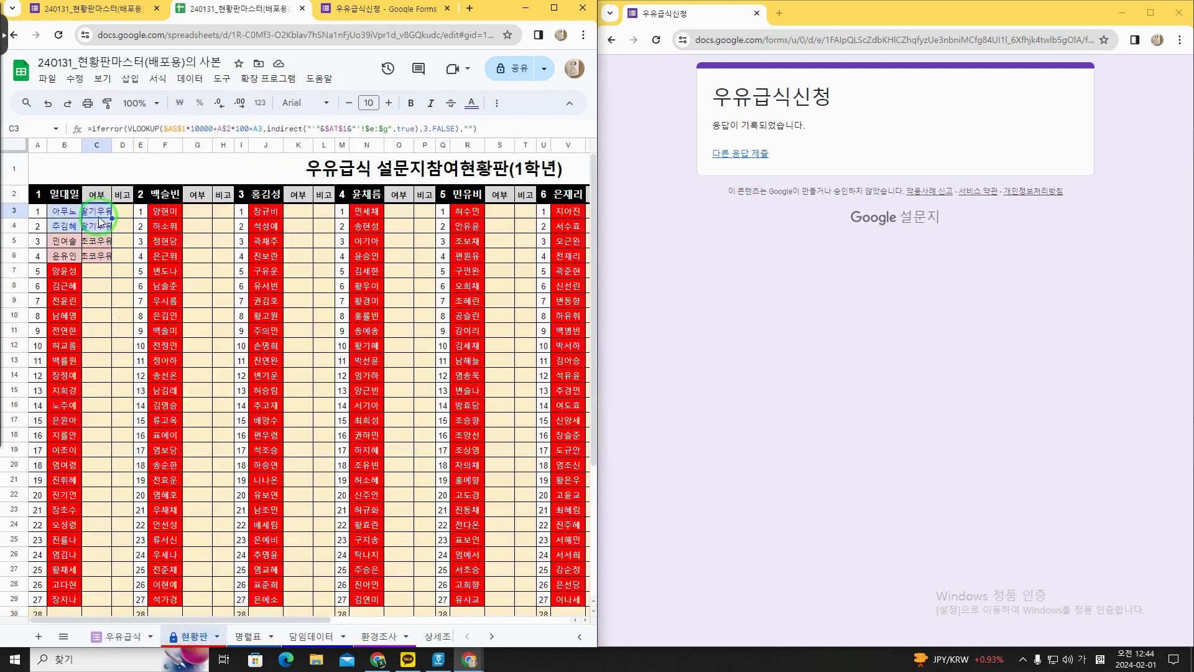
pyautogui.click(119, 636)
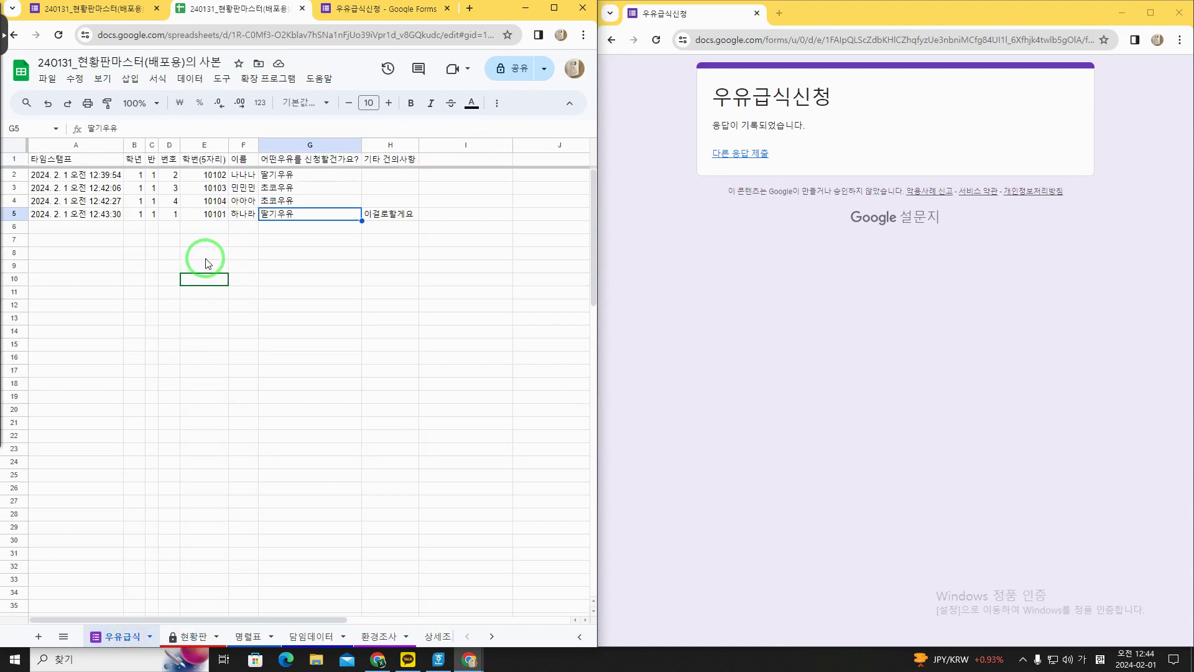
pyautogui.click(751, 251)
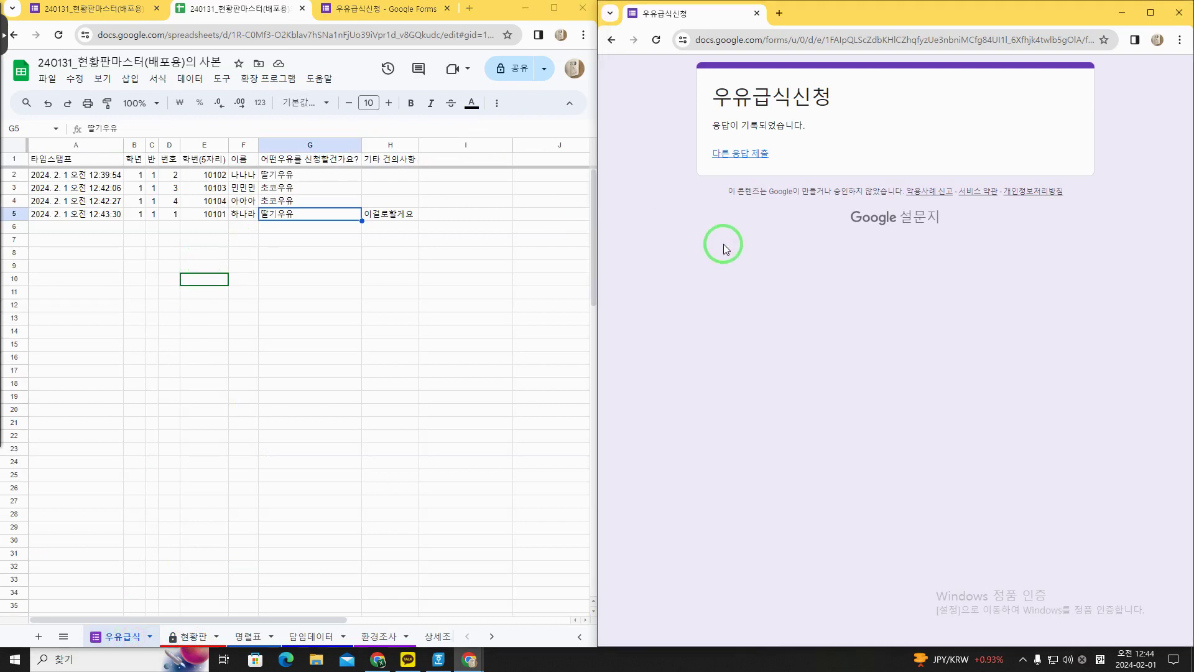
pyautogui.click(190, 636)
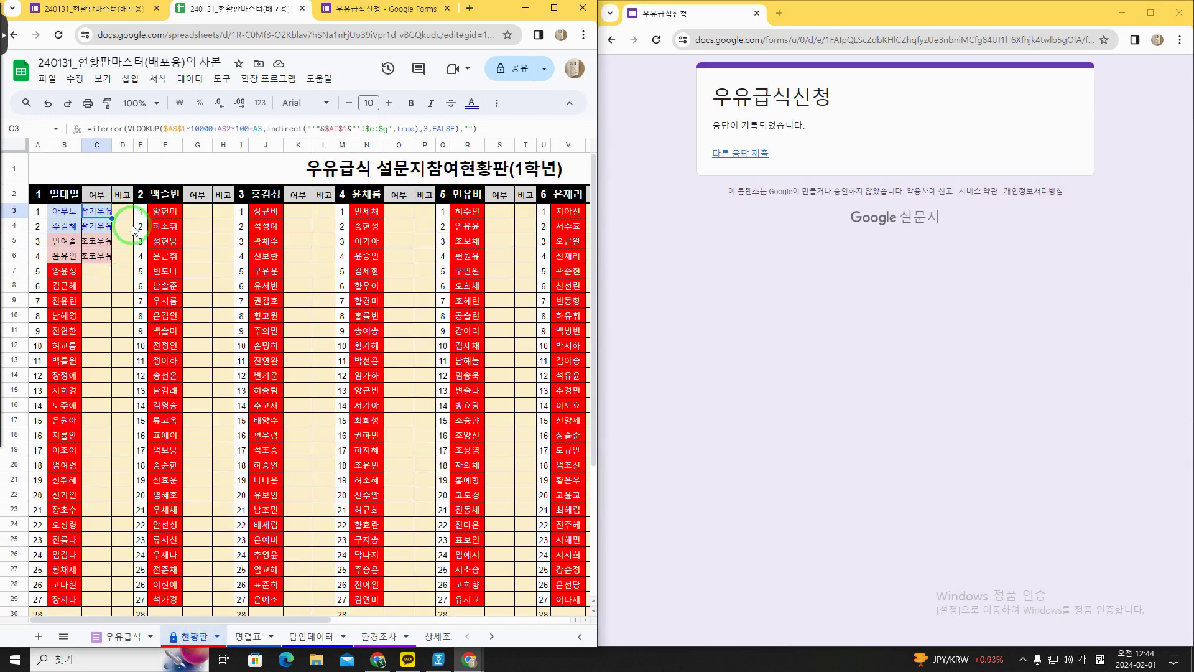
pyautogui.click(119, 635)
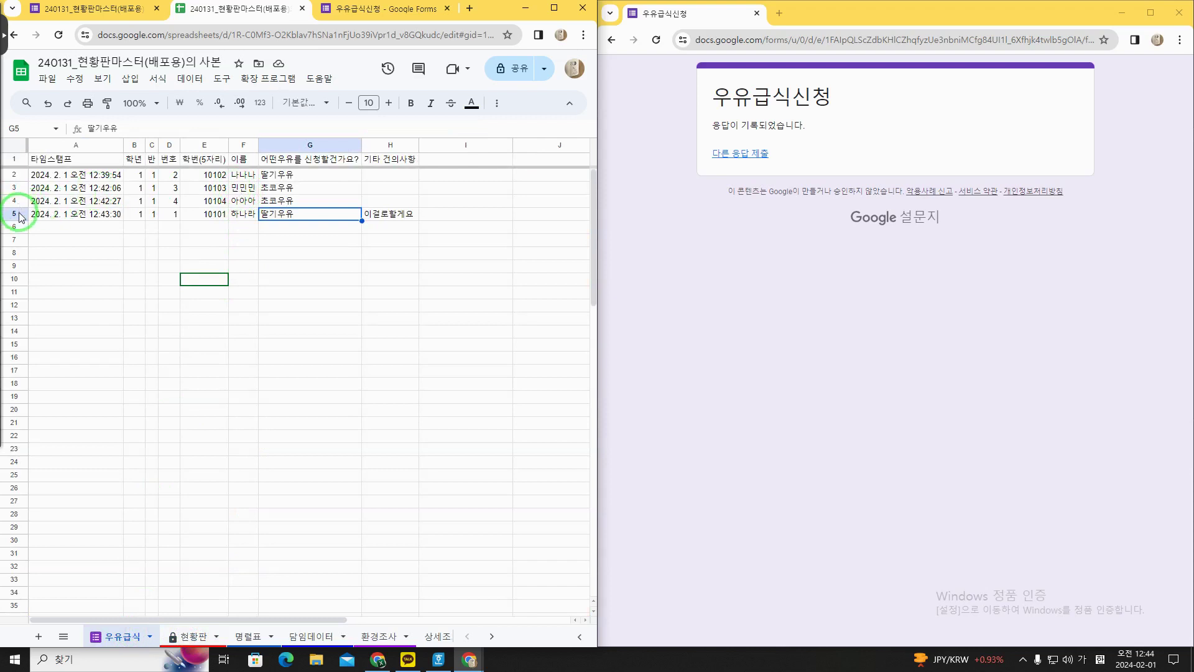
pyautogui.click(191, 637)
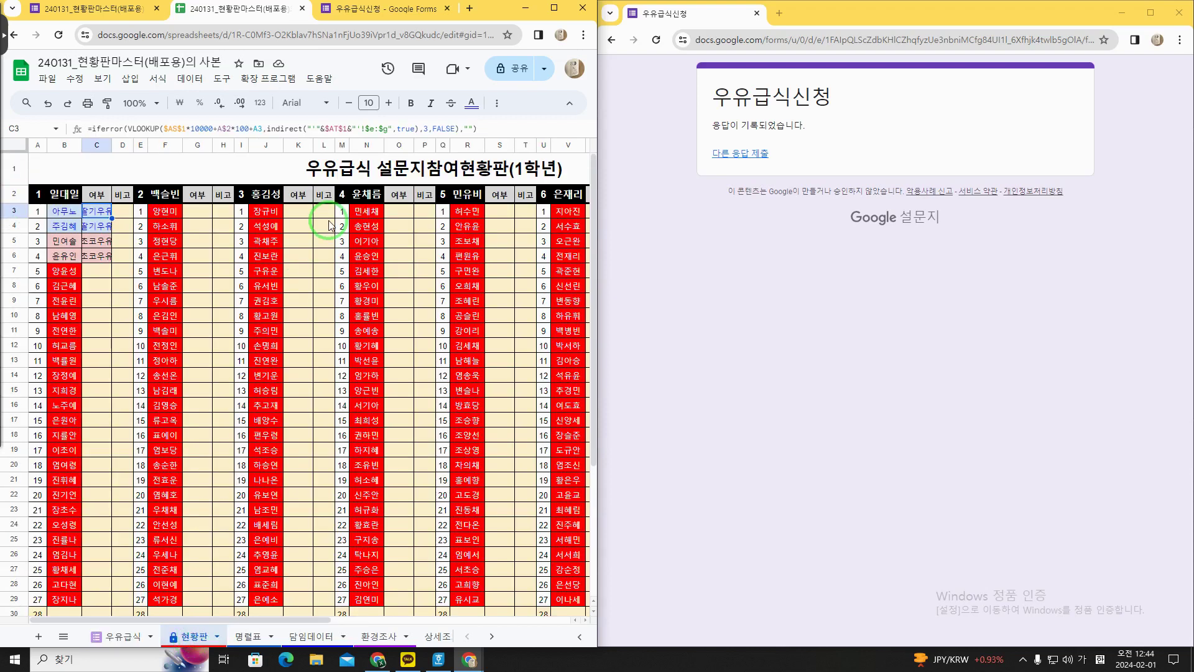
pyautogui.click(748, 280)
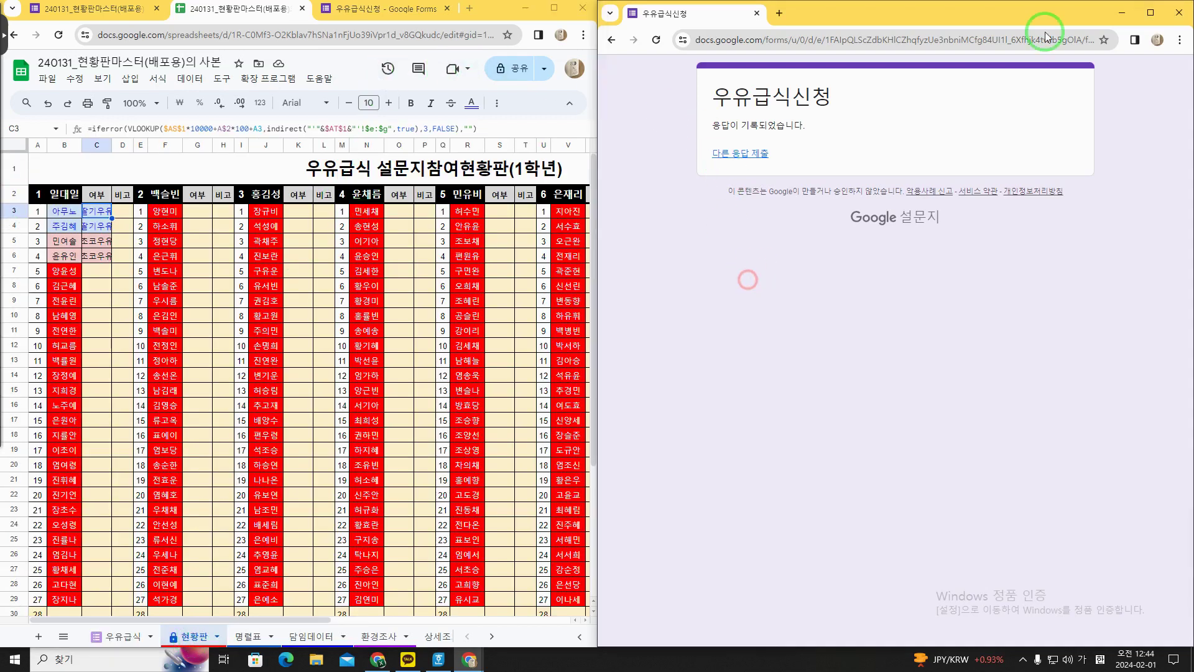
# Close the submitted response form and the extra spreadsheet window, and go from the 우유급식신청 editor to the Google Forms home page
pyautogui.click(1182, 13)
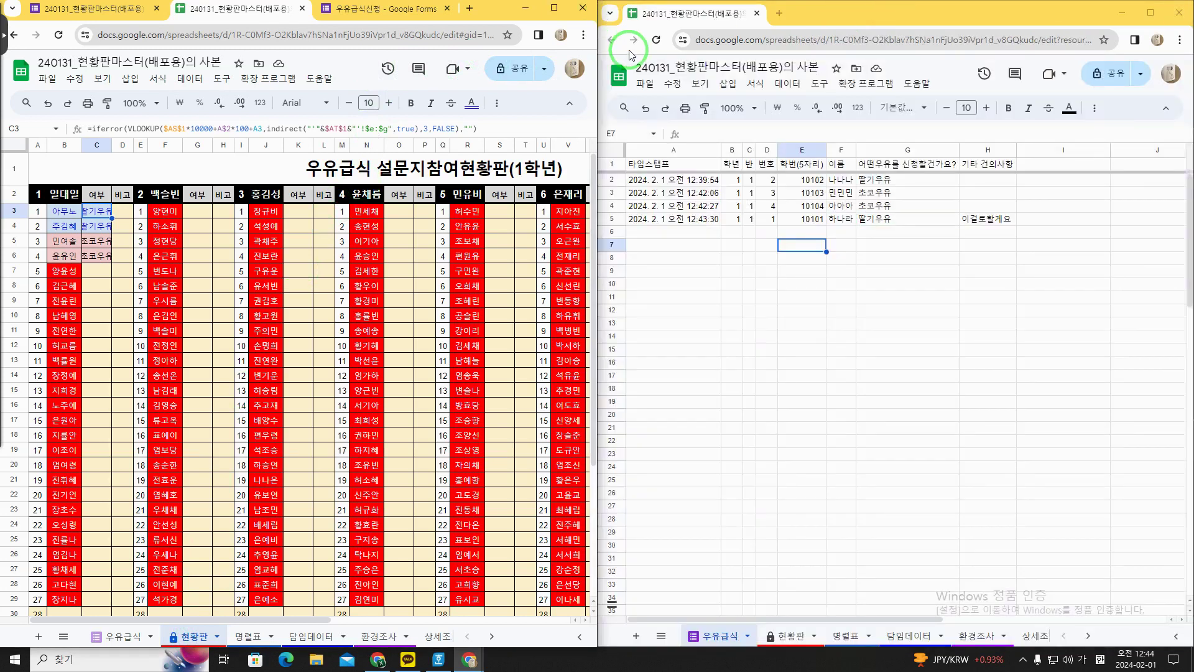
pyautogui.click(1150, 9)
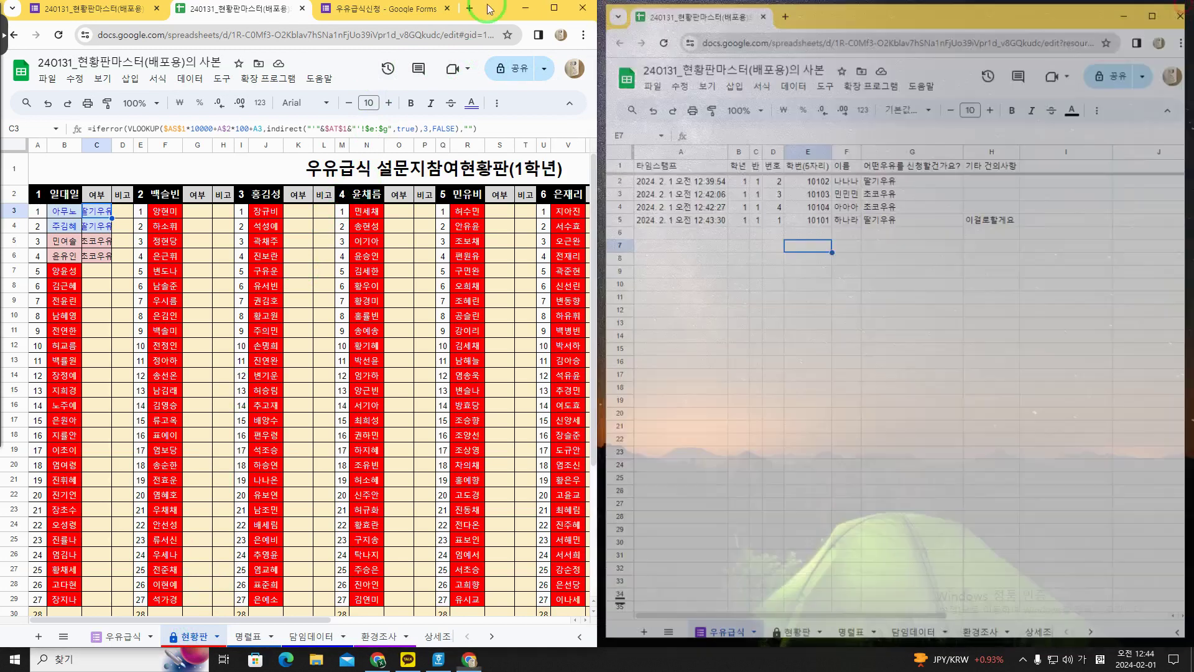
pyautogui.click(427, 11)
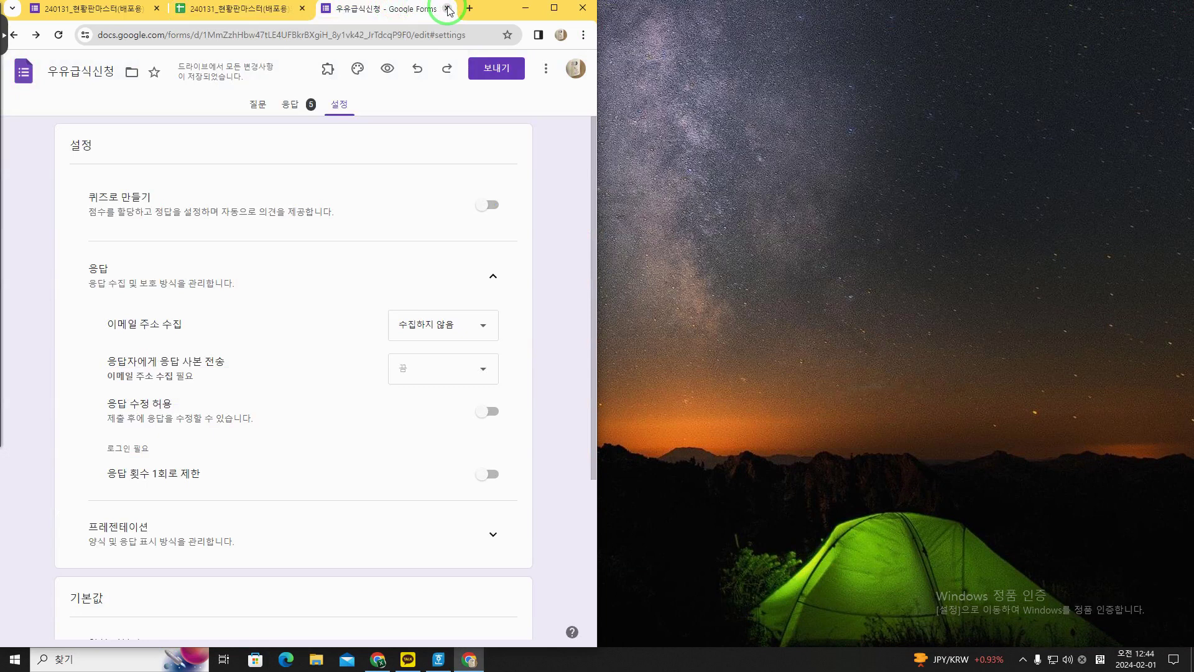
pyautogui.click(23, 71)
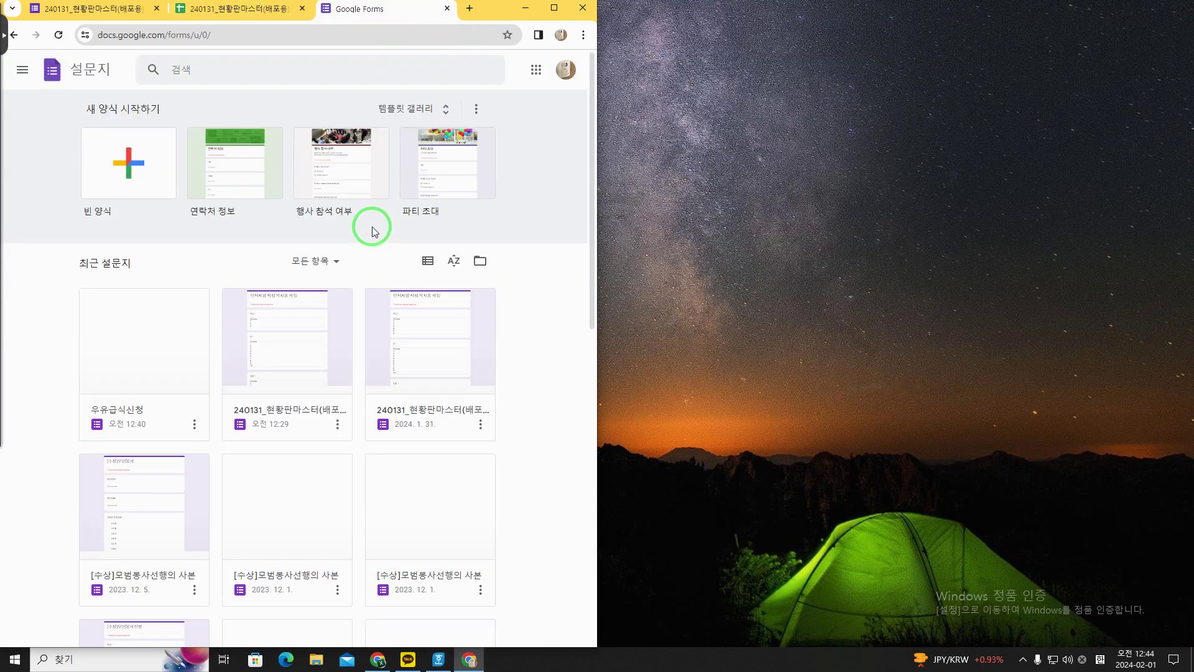
# Create a new blank form
pyautogui.click(142, 176)
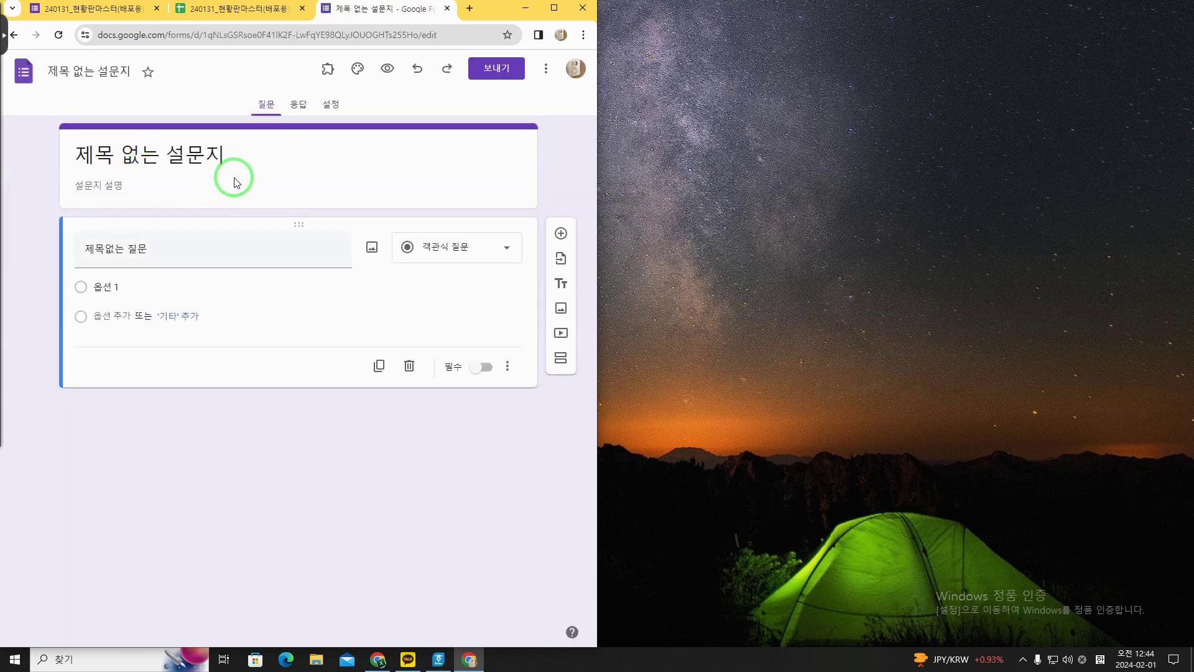
pyautogui.moveTo(242, 163); pyautogui.dragTo(60, 150)
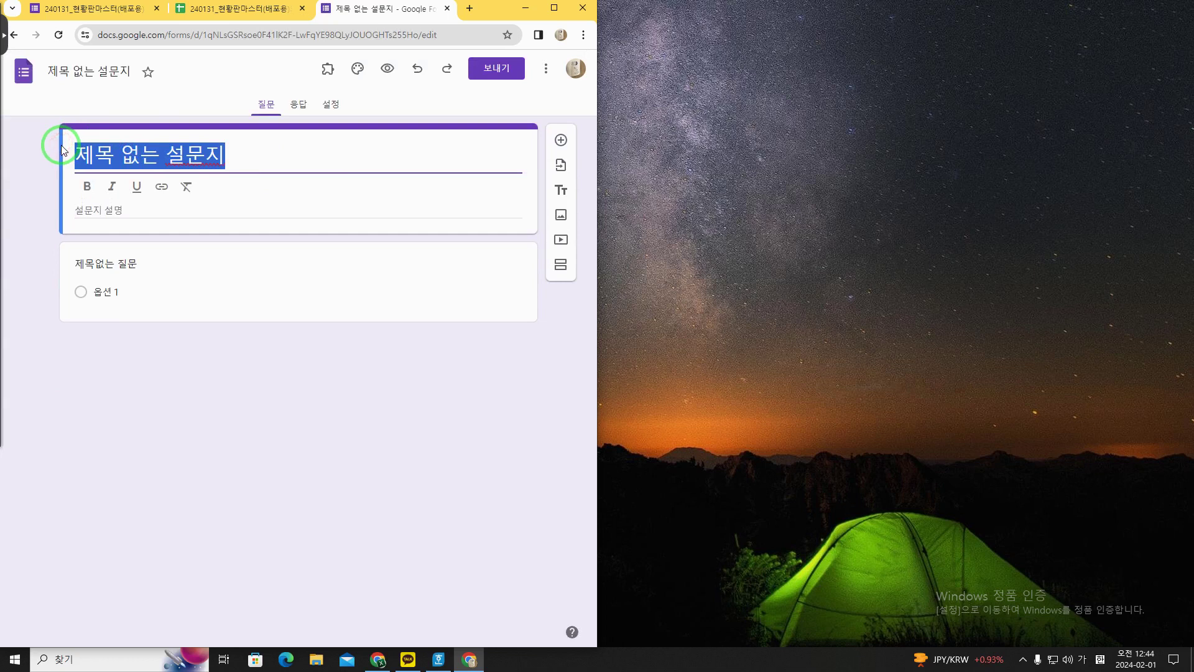
pyautogui.write('ㅇ')
pyautogui.press('BackSpace')
pyautogui.hotkey('ctrl', 'z')
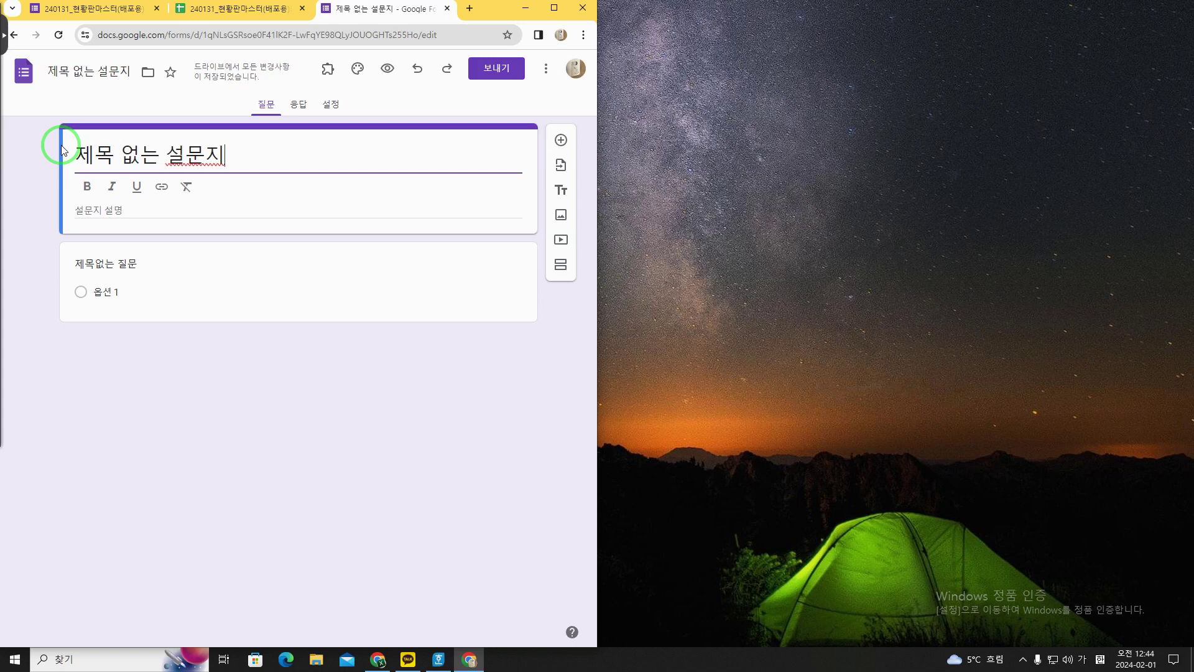
pyautogui.hotkey('ctrl', 'a')
pyautogui.write('ㅇ')
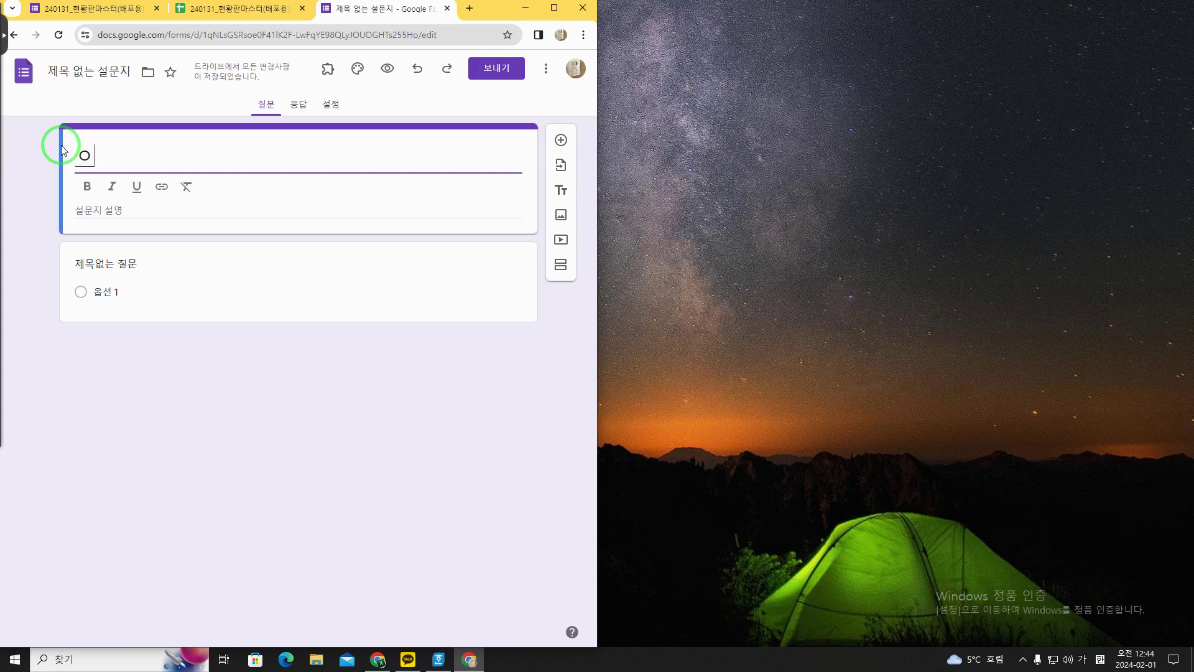
pyautogui.press('BackSpace')
pyautogui.hotkey('ctrl', 'z')
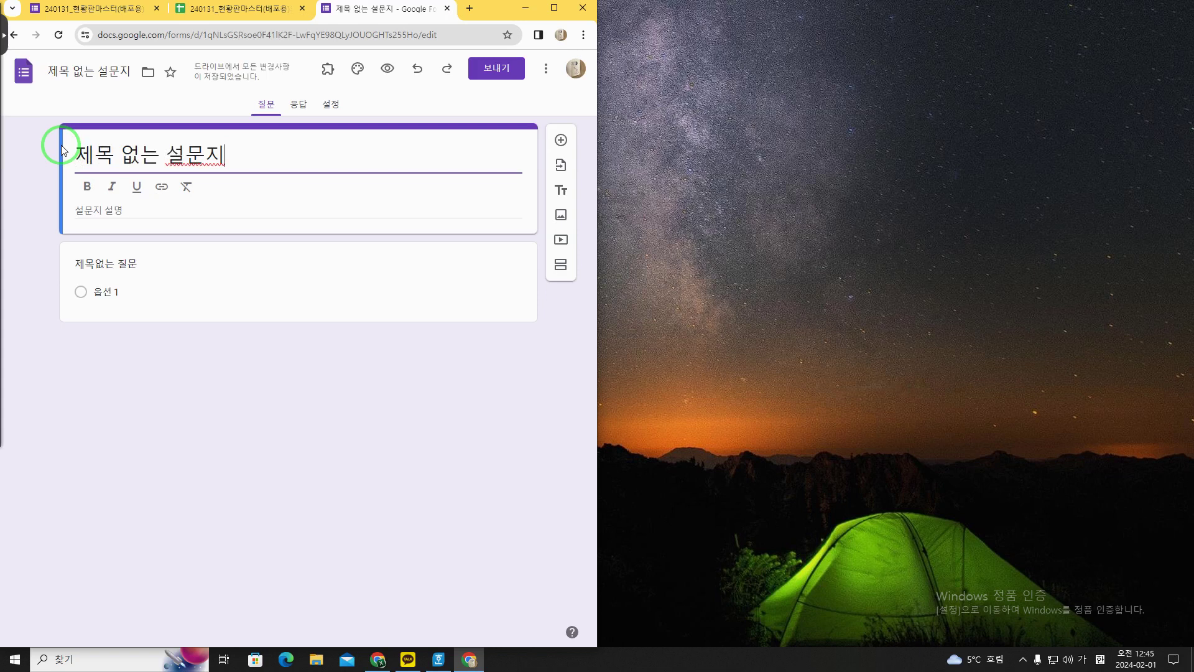
pyautogui.hotkey('ctrl', 'a')
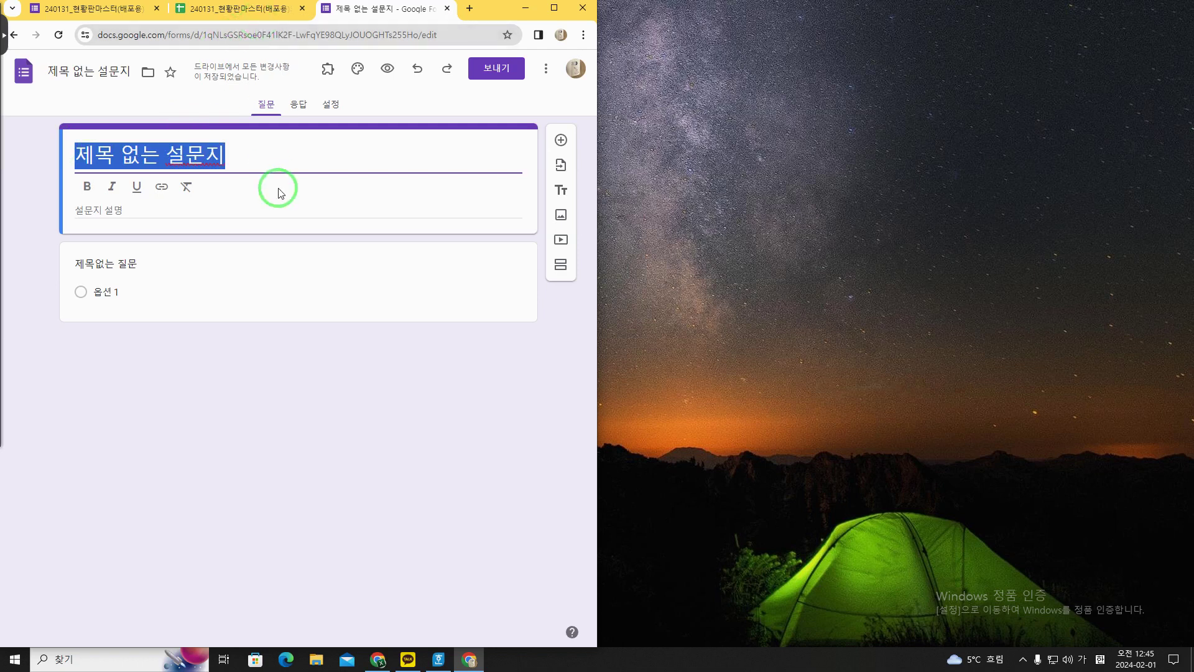
# Replace the form's default title with 야자신청
pyautogui.moveTo(278, 166); pyautogui.dragTo(56, 156)
pyautogui.write('급시')
pyautogui.press('BackSpace')
pyautogui.press('BackSpace')
pyautogui.press('BackSpace')
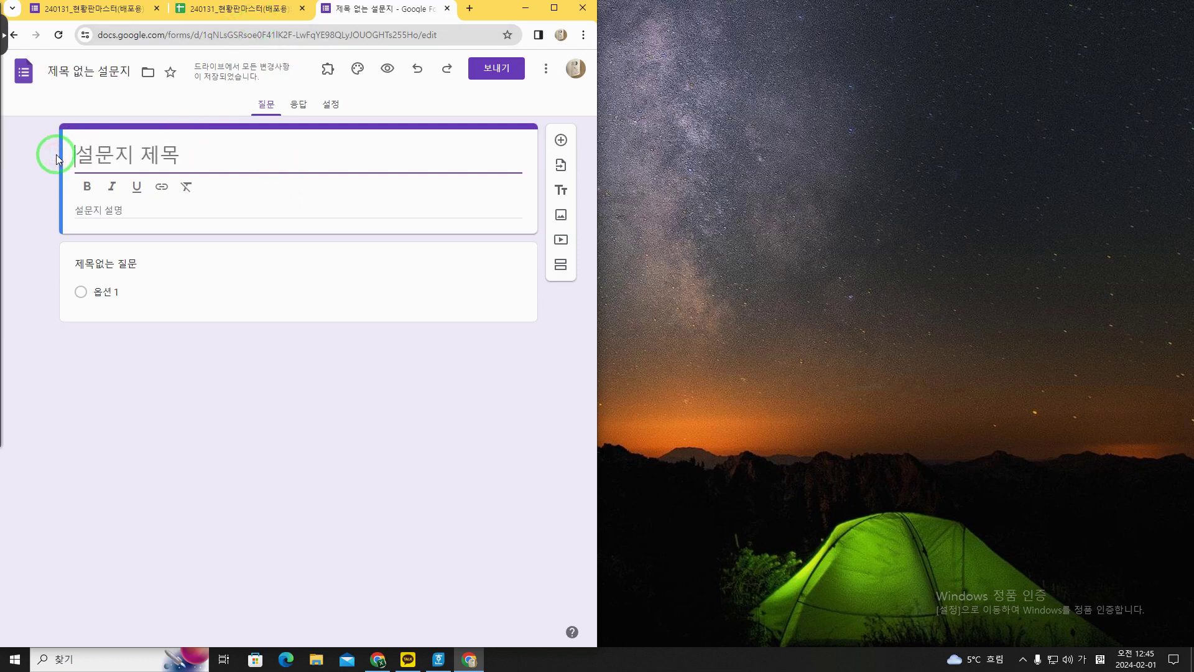
pyautogui.write('야자신청')
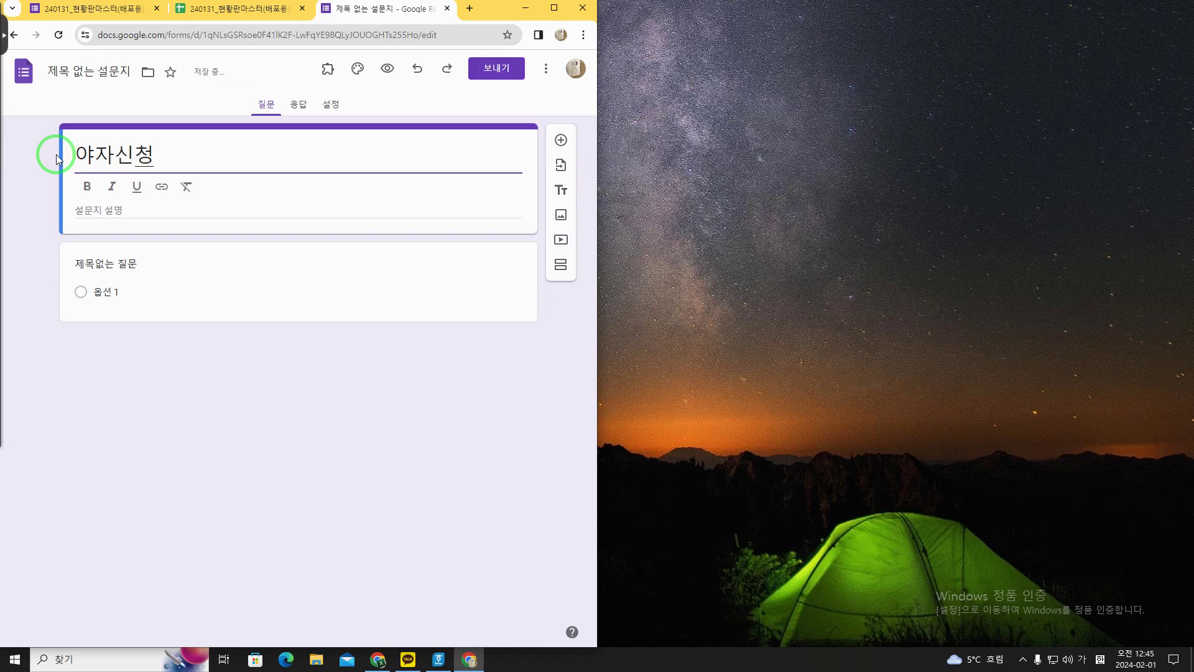
# Import all questions from the existing form 240131_현황판마스터(배포용) into this form
pyautogui.click(136, 308)
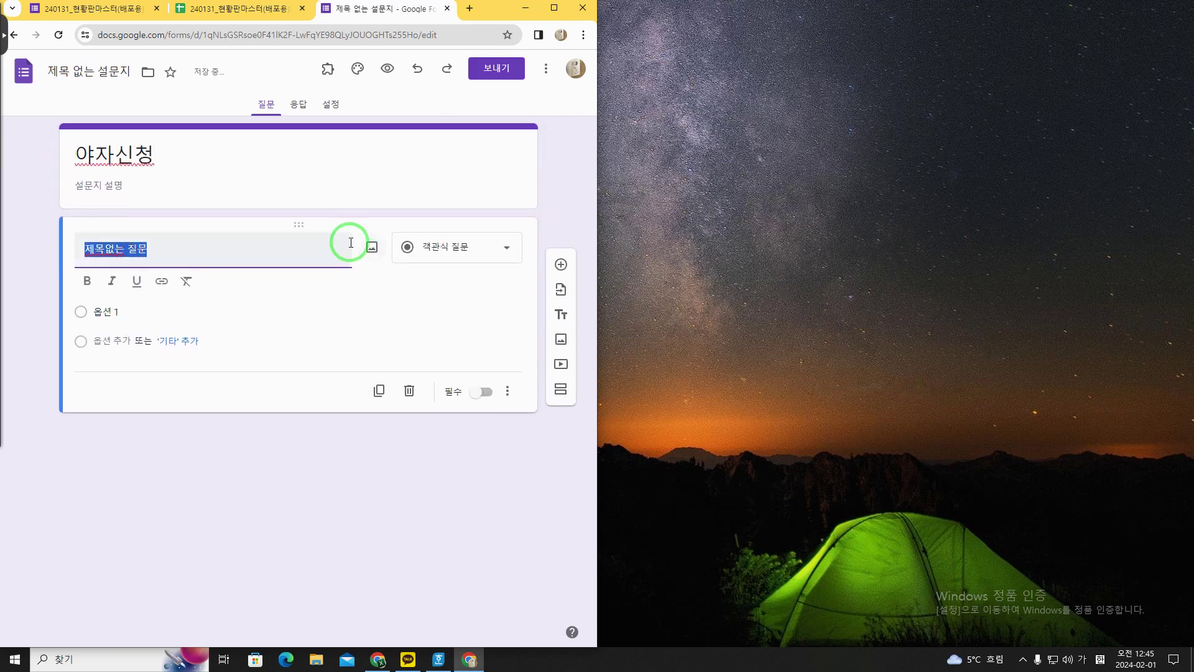
pyautogui.click(290, 348)
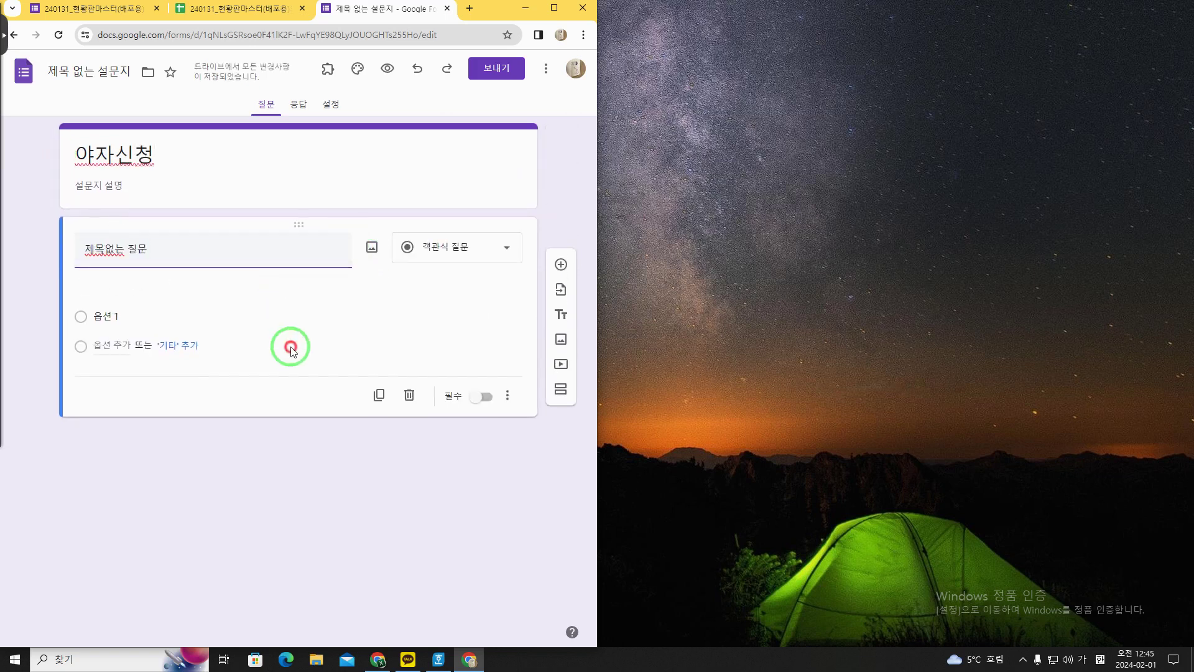
pyautogui.click(568, 296)
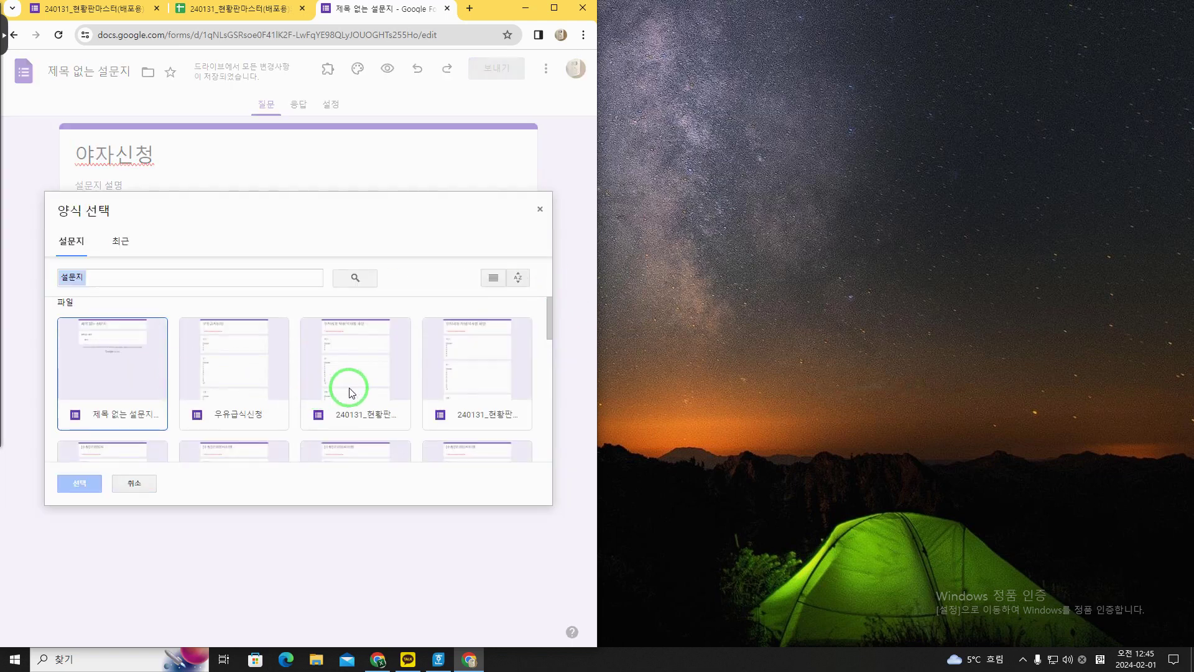
pyautogui.scroll(-2, 355, 391)
pyautogui.scroll(1, 356, 389)
pyautogui.scroll(-1, 357, 388)
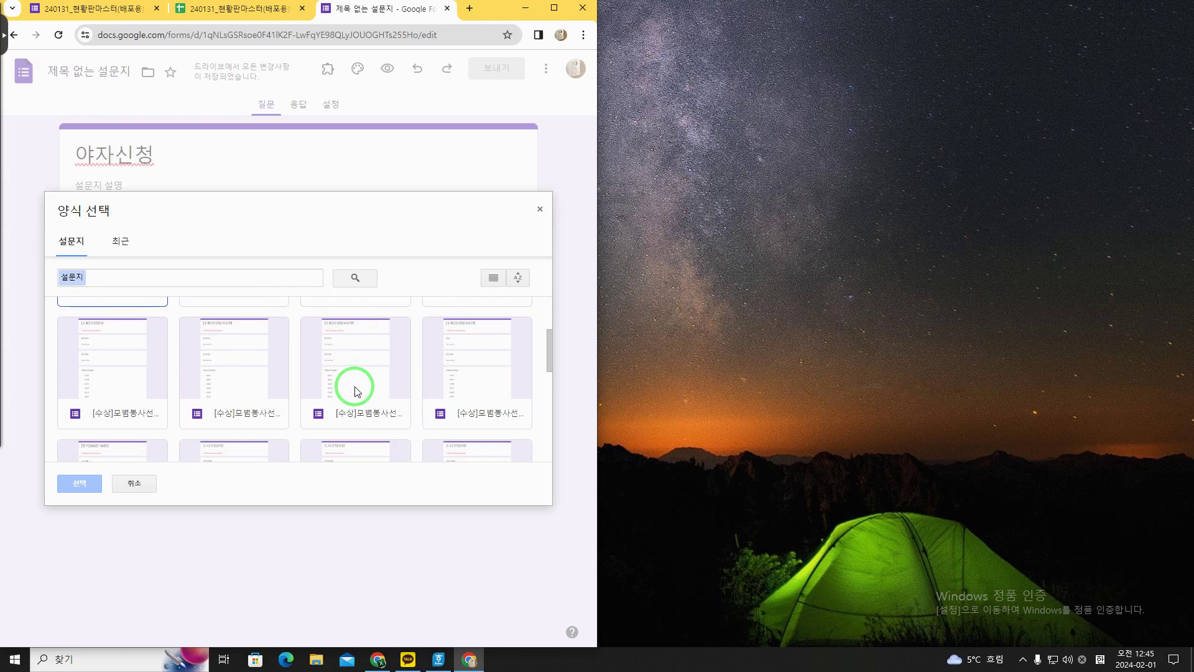
pyautogui.scroll(1, 357, 385)
pyautogui.scroll(1, 356, 383)
pyautogui.click(360, 378)
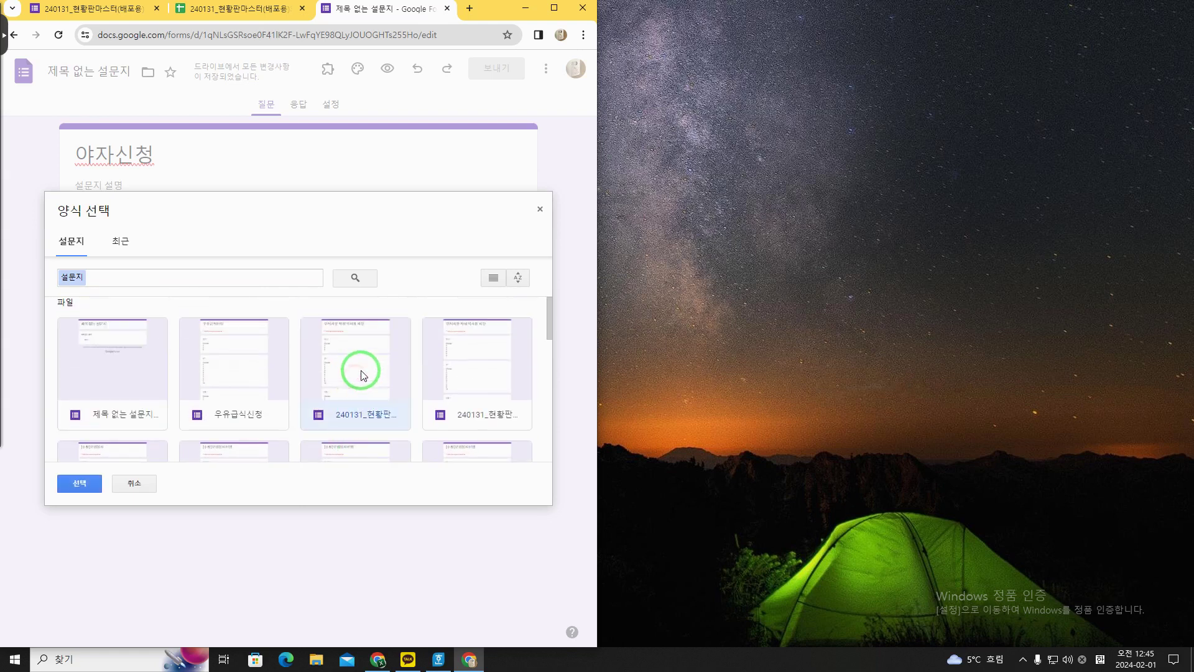
pyautogui.doubleClick(364, 374)
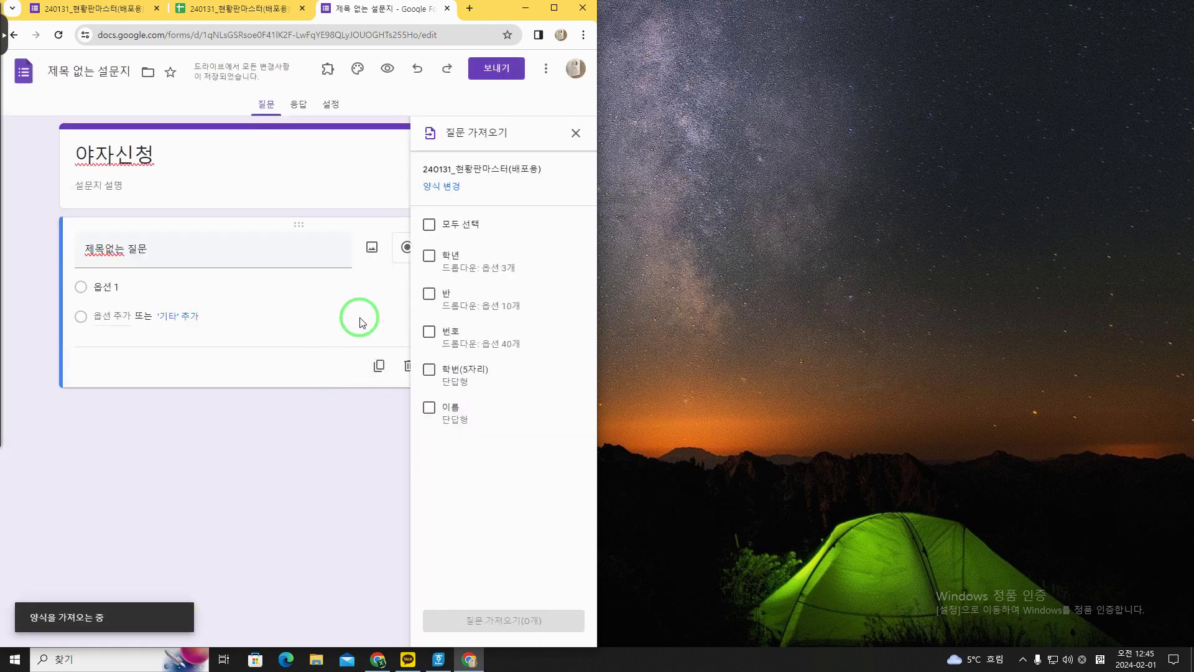
pyautogui.click(430, 224)
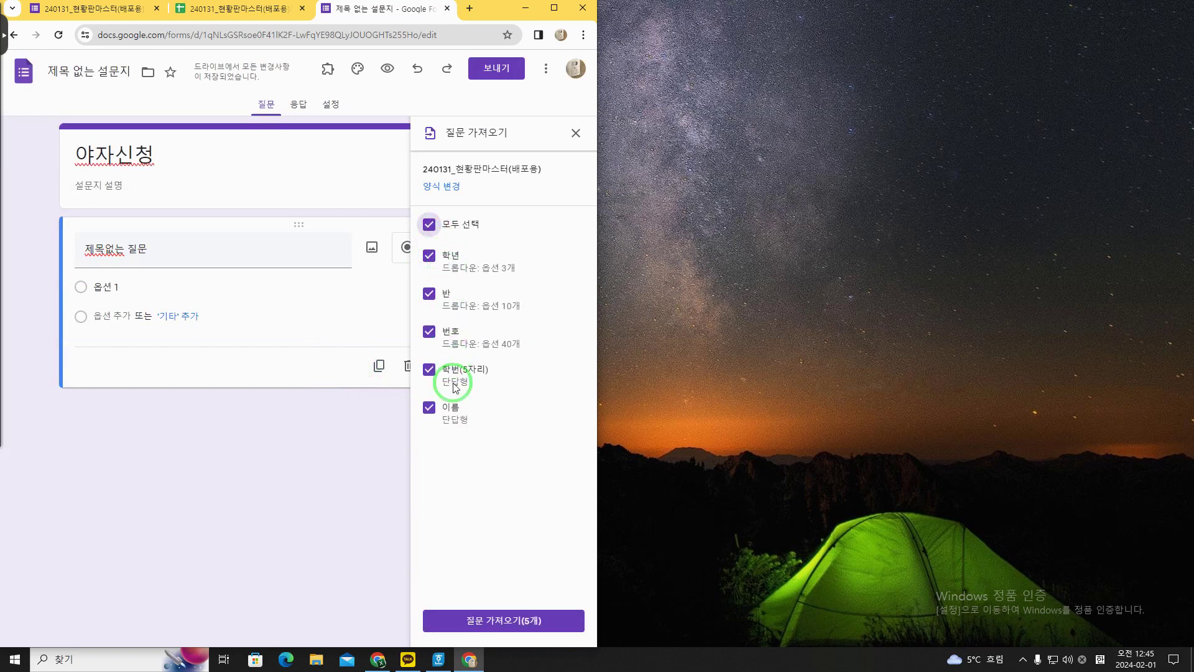
pyautogui.click(498, 620)
# Delete the default untitled question above the imported ones
pyautogui.scroll(10, 290, 368)
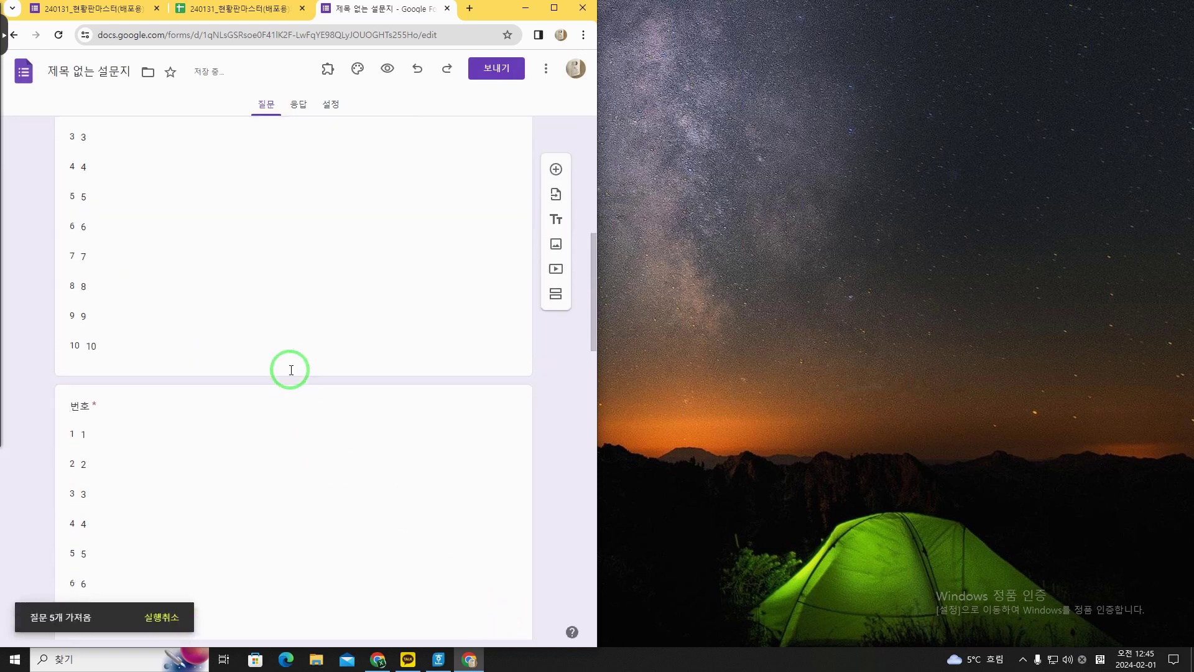
pyautogui.click(207, 291)
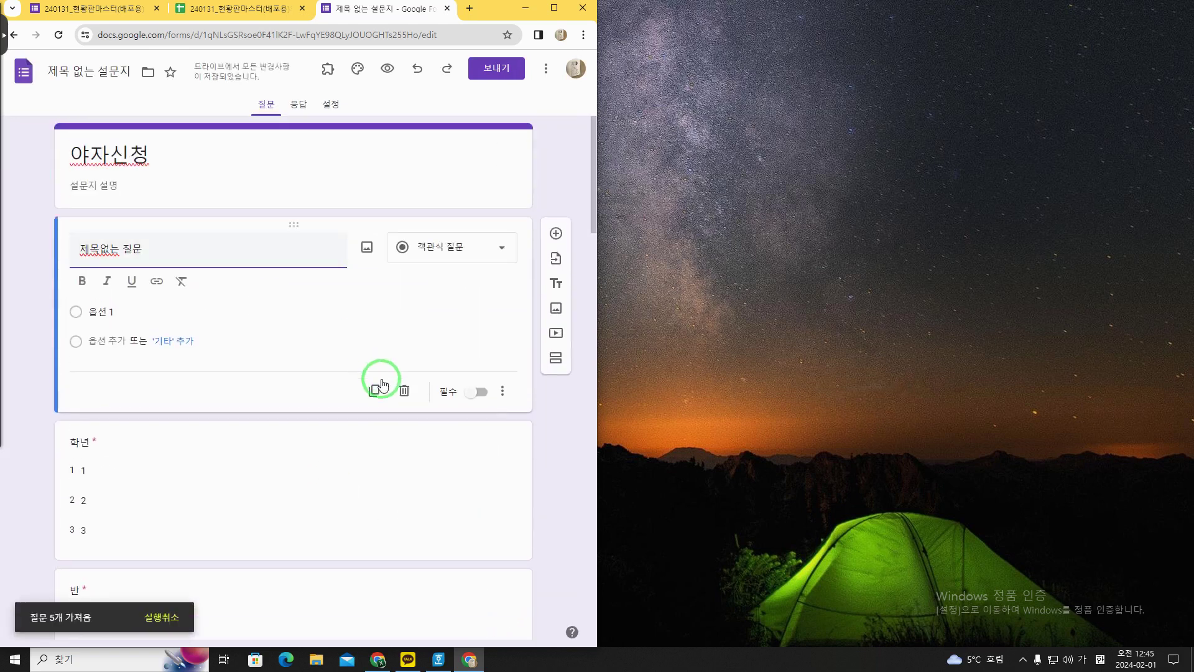
pyautogui.click(405, 390)
# Add a new question after the 이름 question and title it "야자신청하는 요일이 언제인가요?"
pyautogui.scroll(-10, 160, 272)
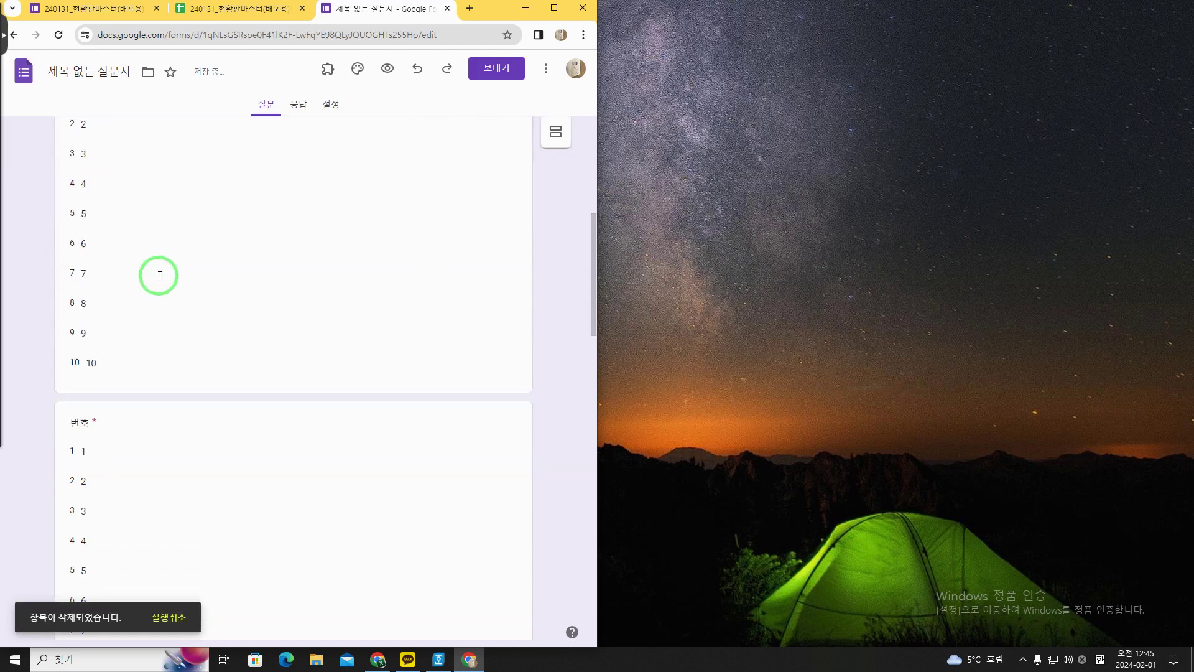
pyautogui.scroll(-15, 160, 285)
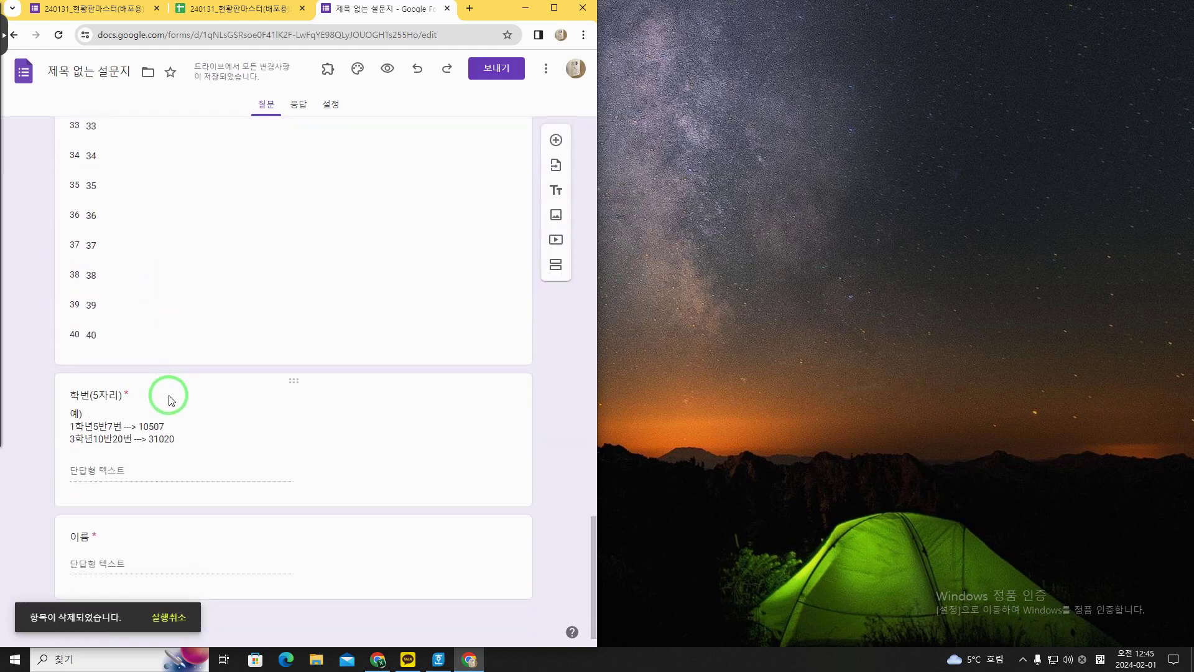
pyautogui.click(358, 567)
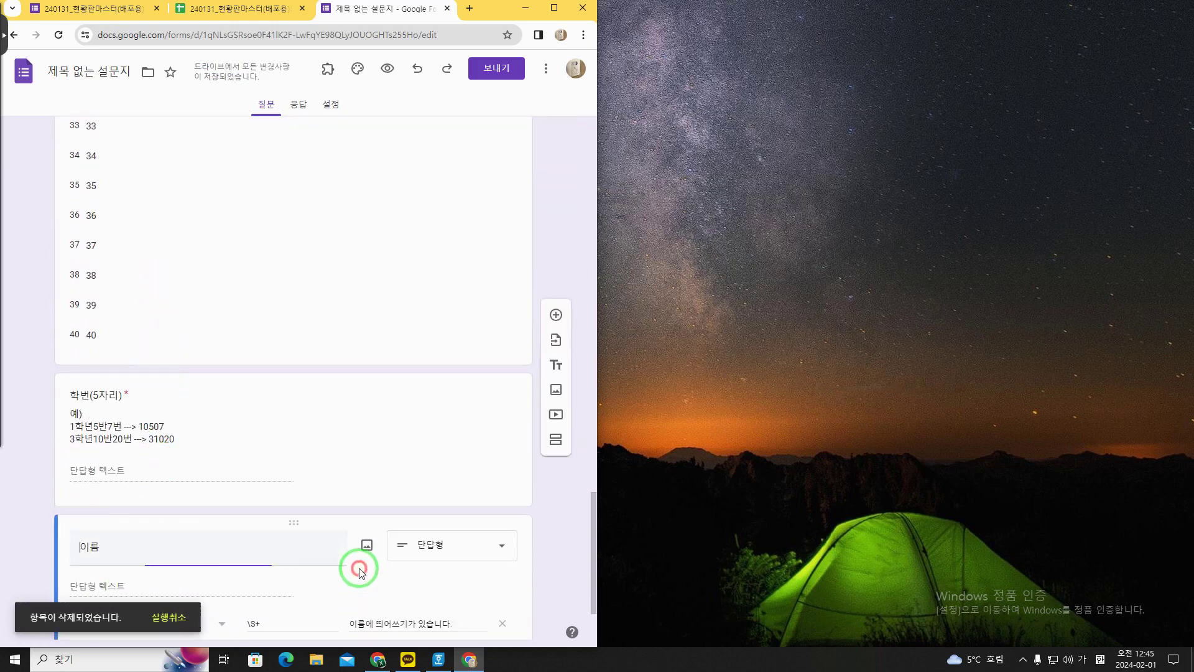
pyautogui.click(266, 533)
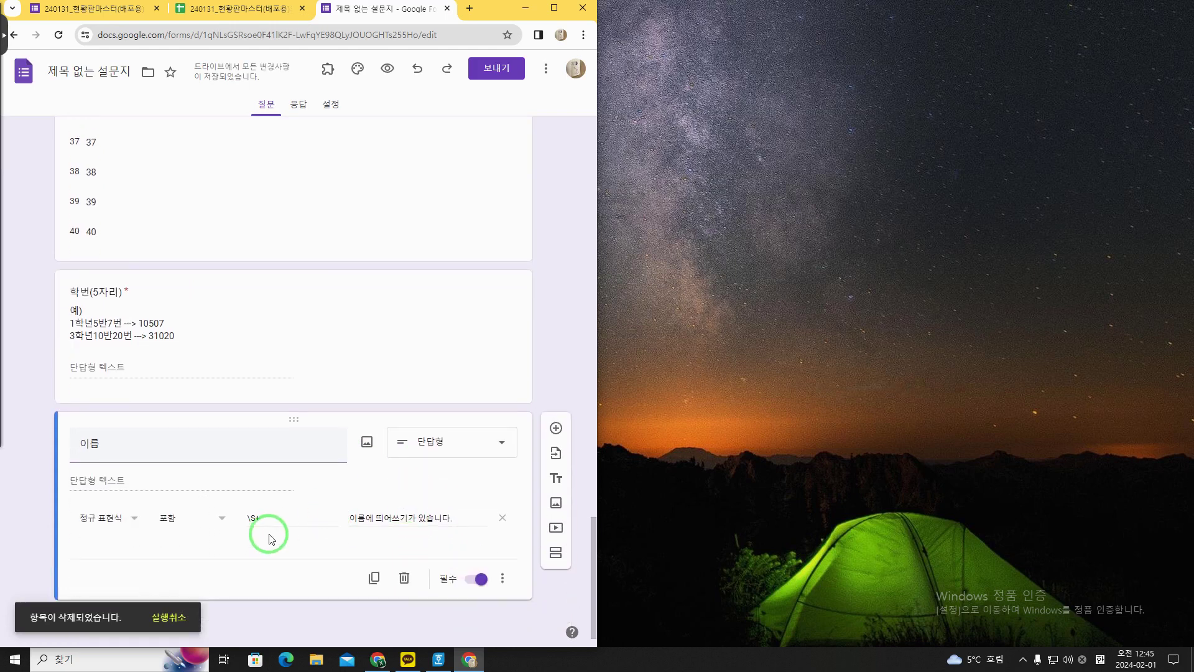
pyautogui.click(557, 433)
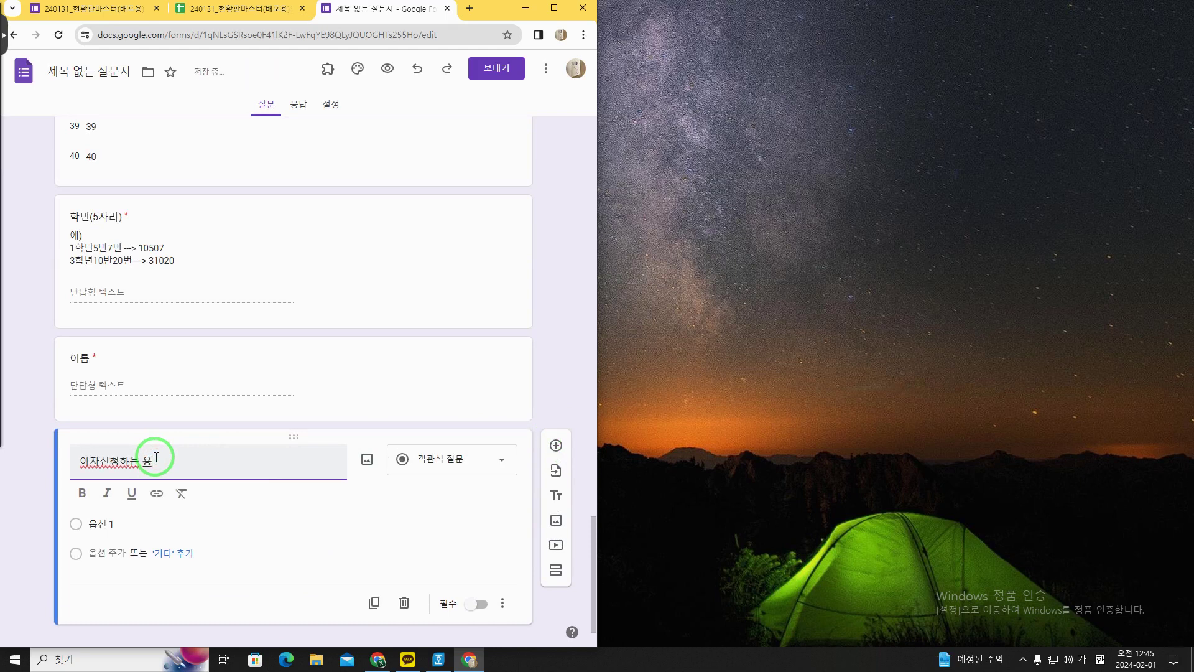
pyautogui.write('야자신청하는 요일이 엜')
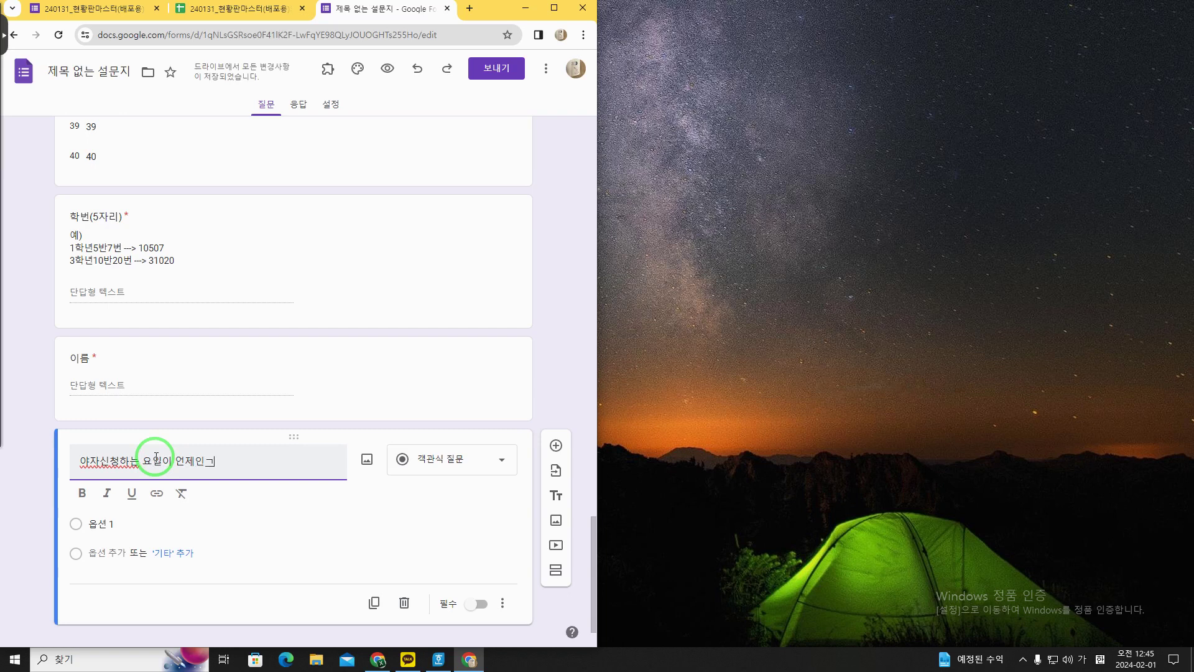
# Make the new question a dropdown with the options 전일, 월수금 and 화목
pyautogui.click(437, 459)
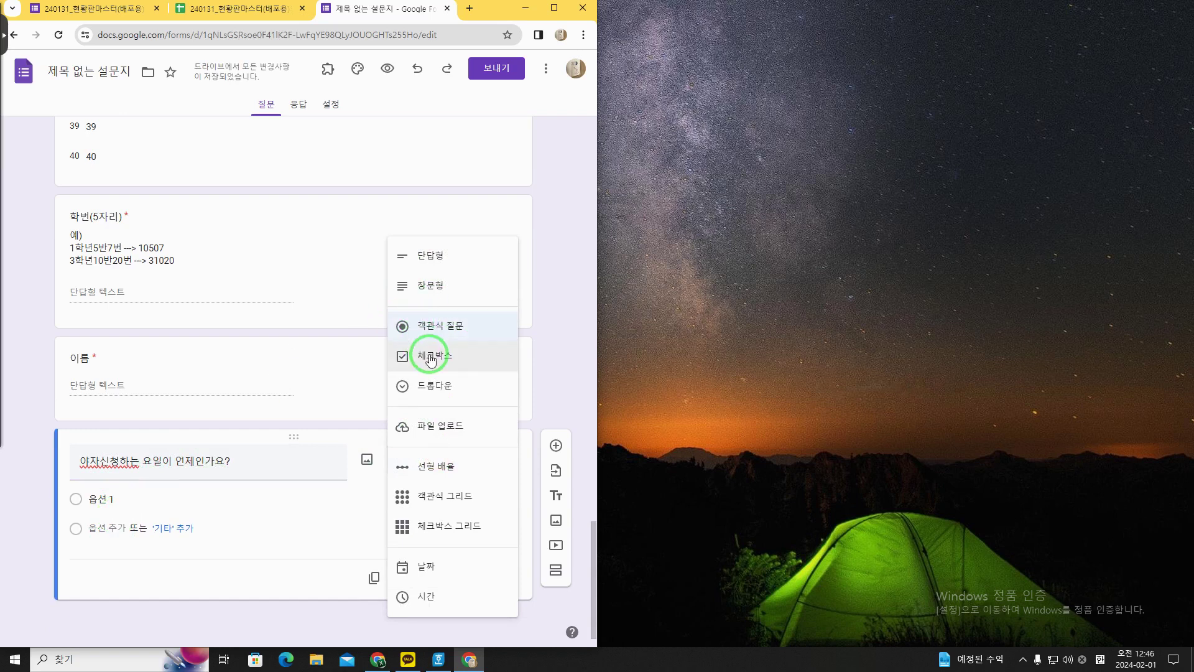
pyautogui.click(404, 383)
pyautogui.click(121, 506)
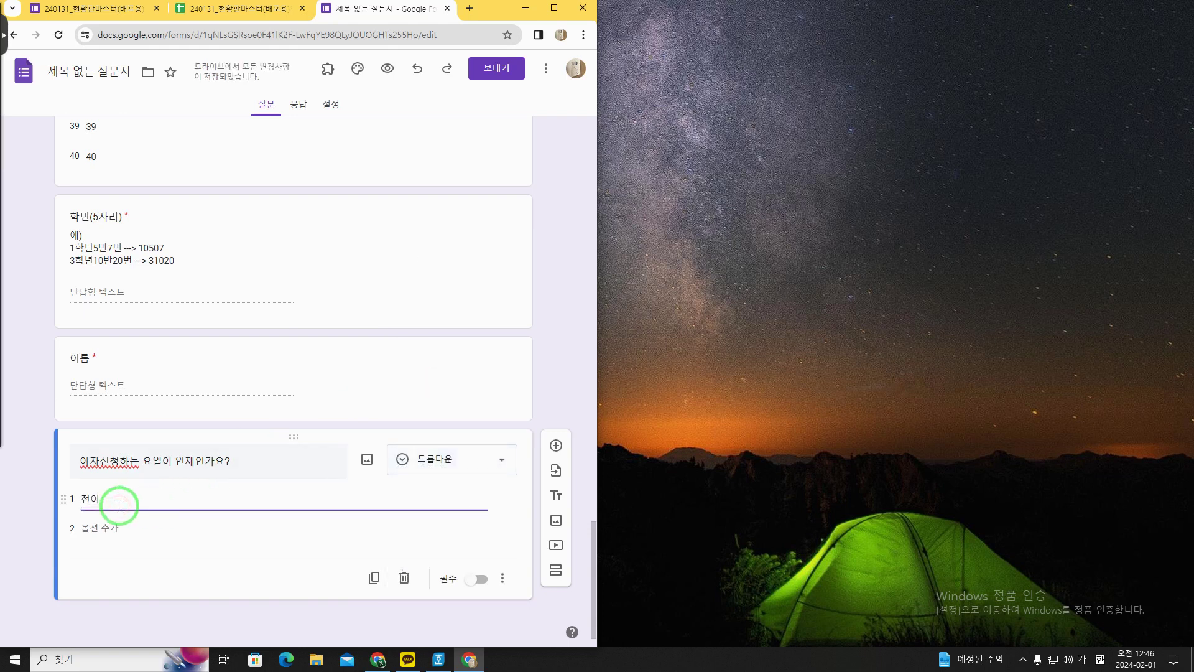
pyautogui.write('전일')
pyautogui.click(104, 528)
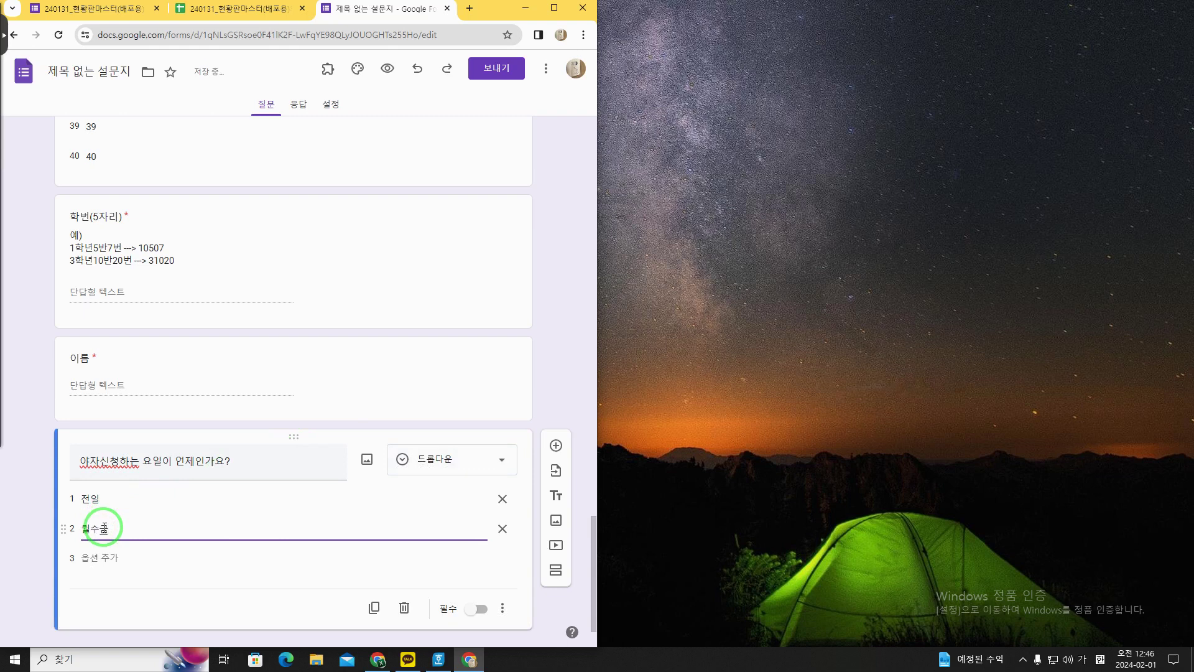
pyautogui.click(116, 560)
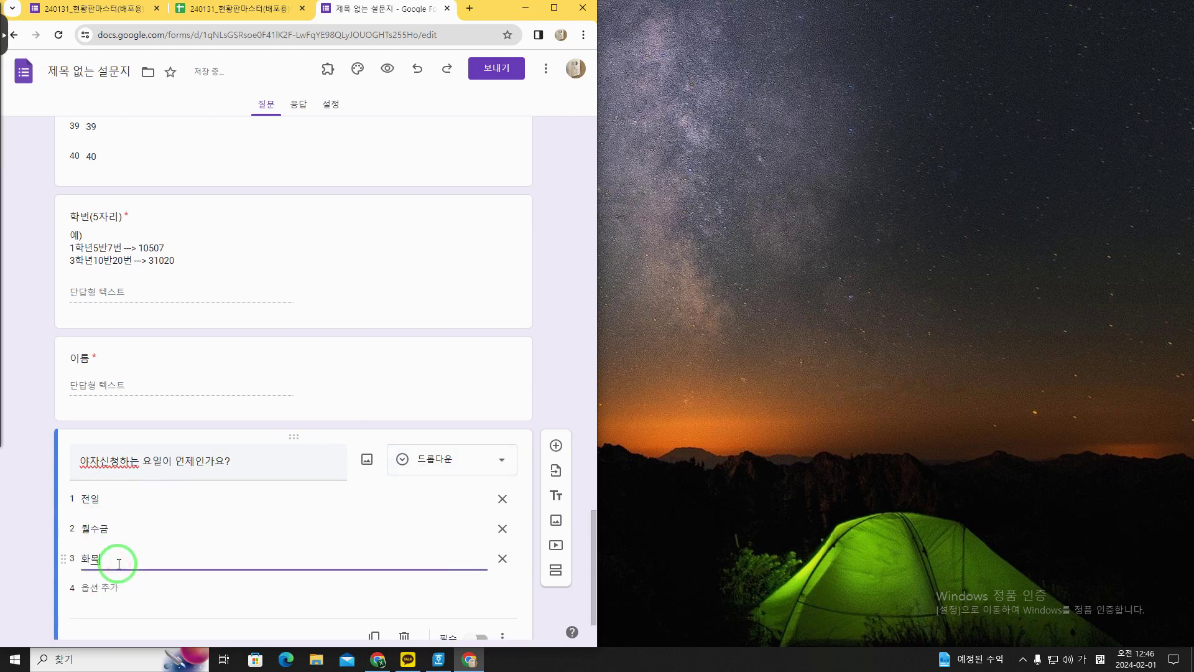
pyautogui.click(127, 601)
pyautogui.scroll(-2, 136, 593)
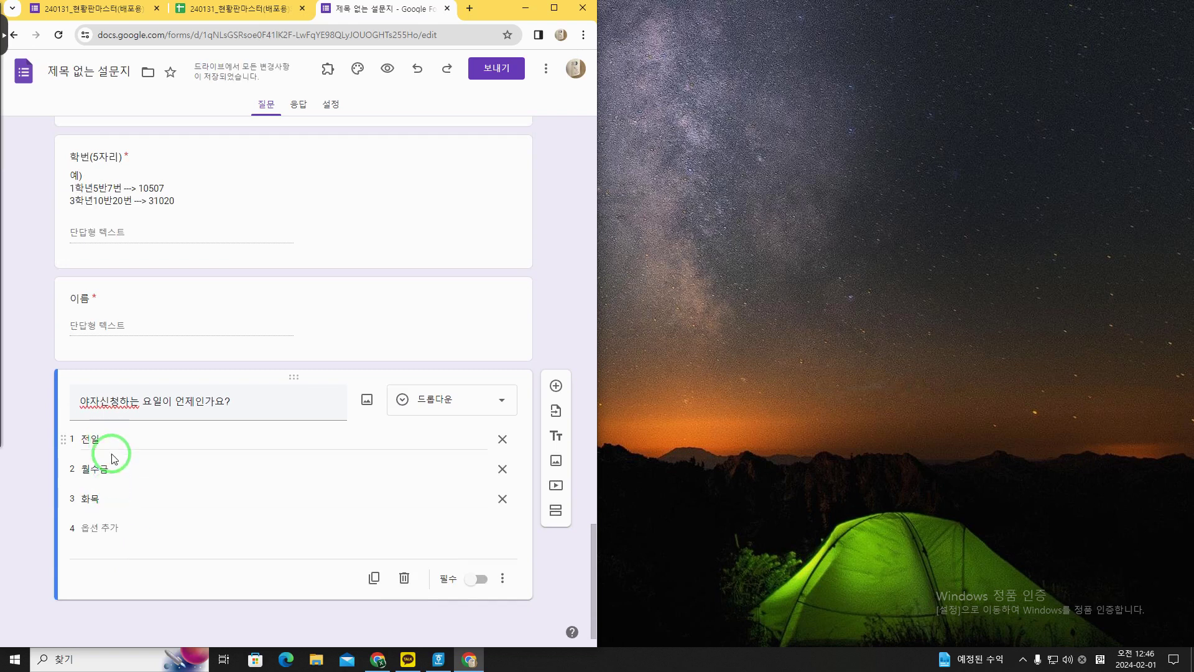
# Change the weekday question to checkboxes and replace its three options with 월, 화 and 수
pyautogui.click(418, 400)
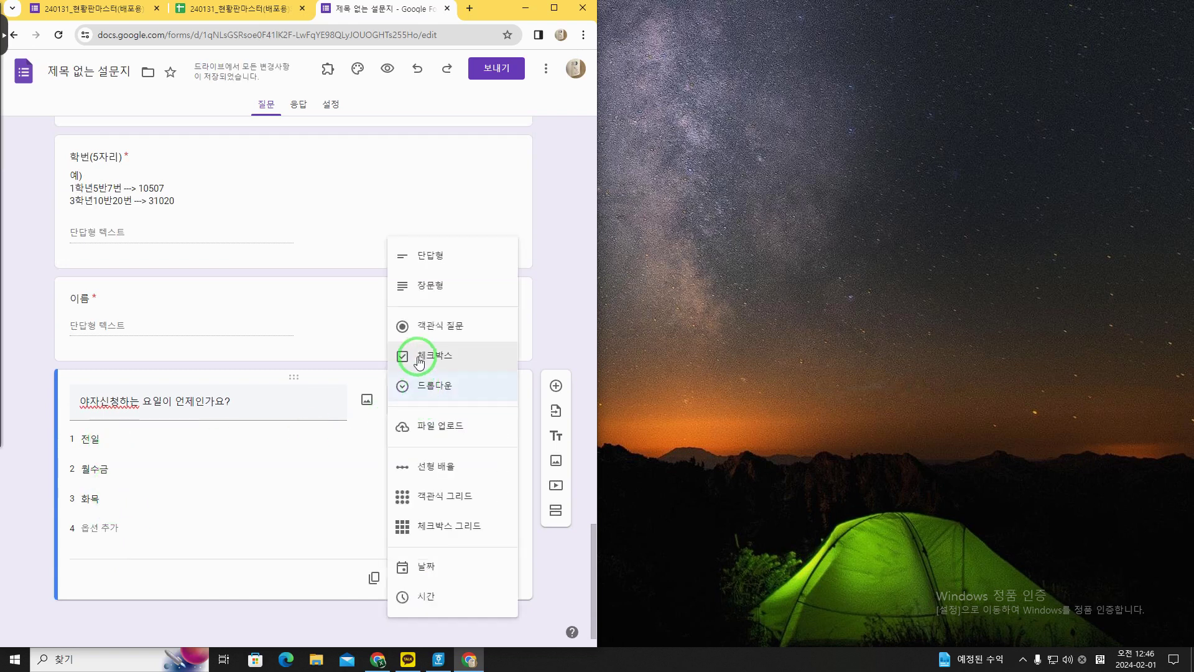
pyautogui.click(419, 355)
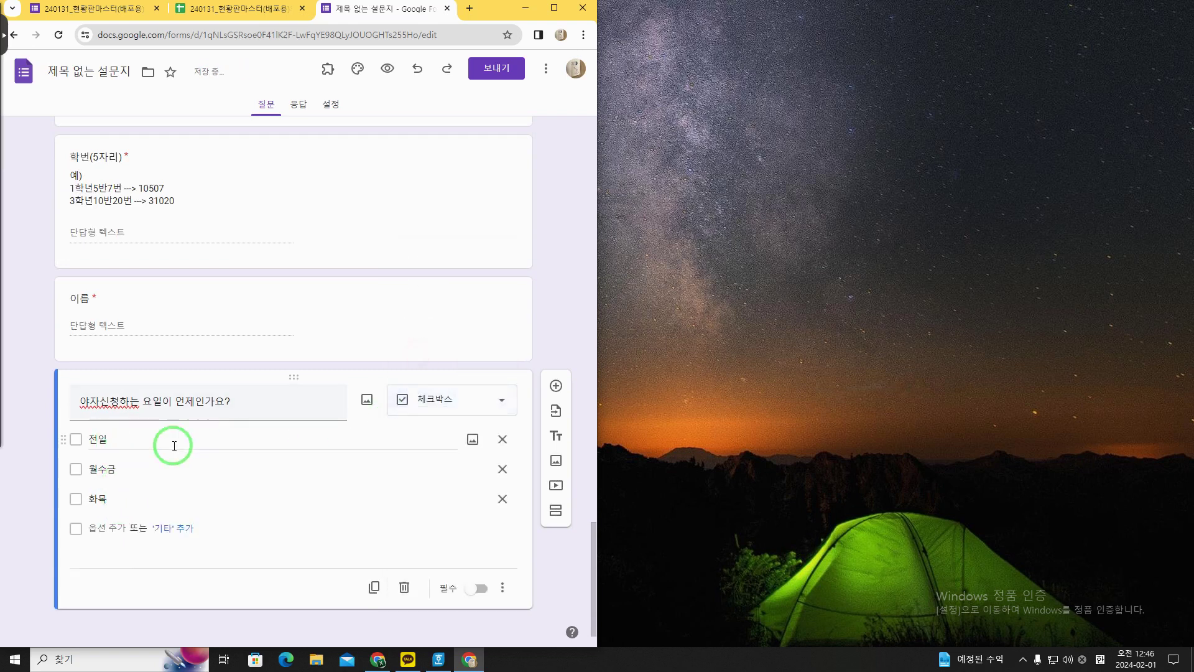
pyautogui.doubleClick(113, 441)
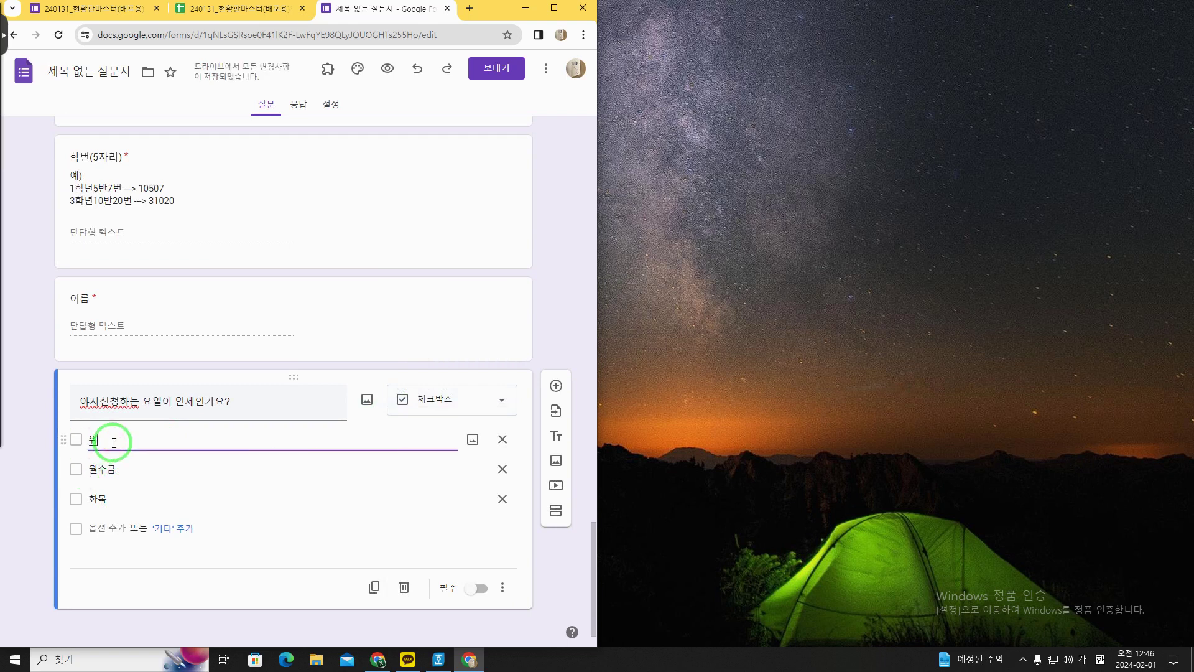
pyautogui.write('월')
pyautogui.press('Tab')
pyautogui.press('Tab')
pyautogui.press('Tab')
pyautogui.write('화')
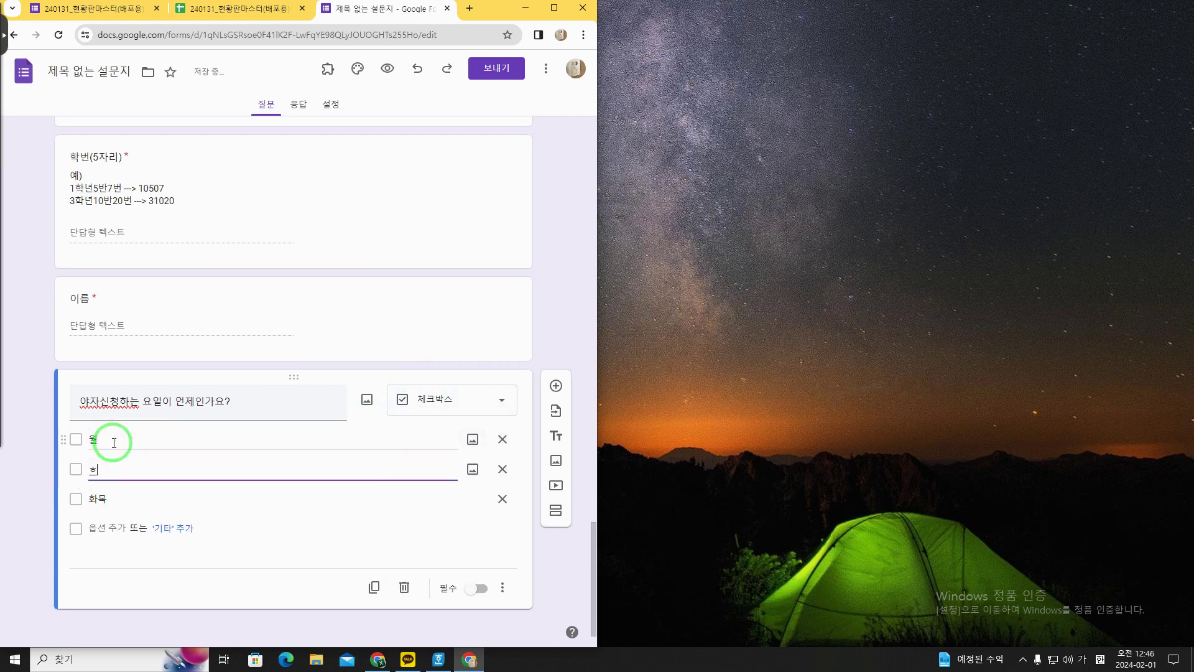
pyautogui.press('Tab')
pyautogui.press('Tab')
pyautogui.write('수')
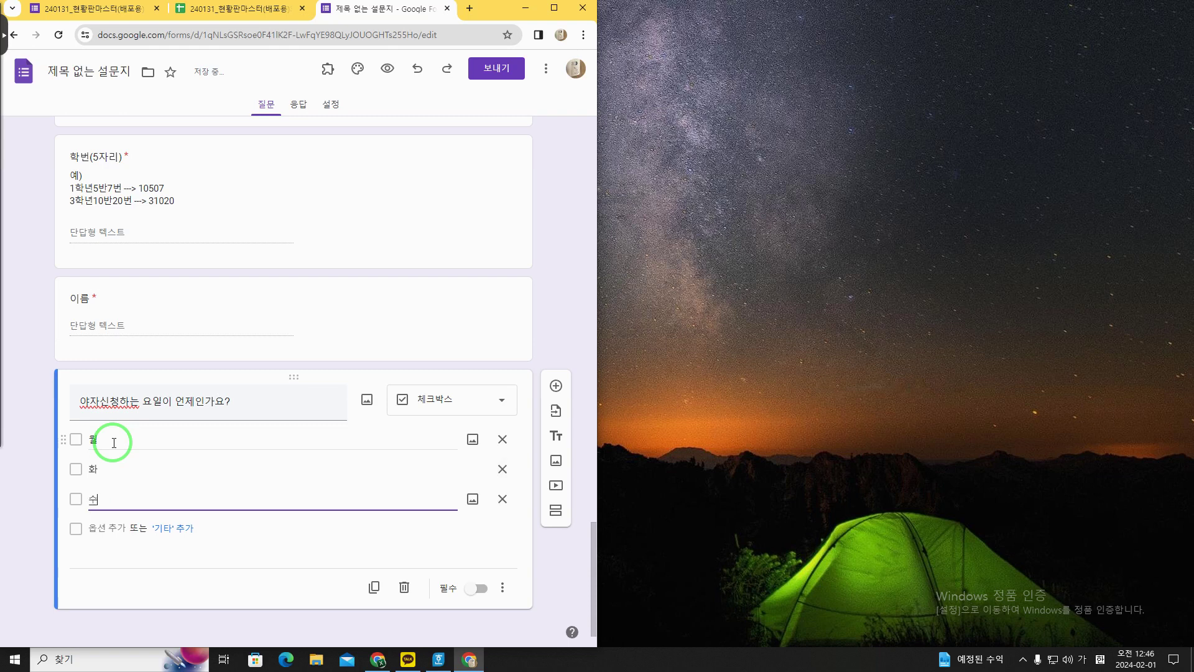
# Add 목 as the fourth checkbox option of the weekday question
pyautogui.press('Tab')
pyautogui.press('Tab')
pyautogui.press('Tab')
pyautogui.write('ㅁㅗㄱ')
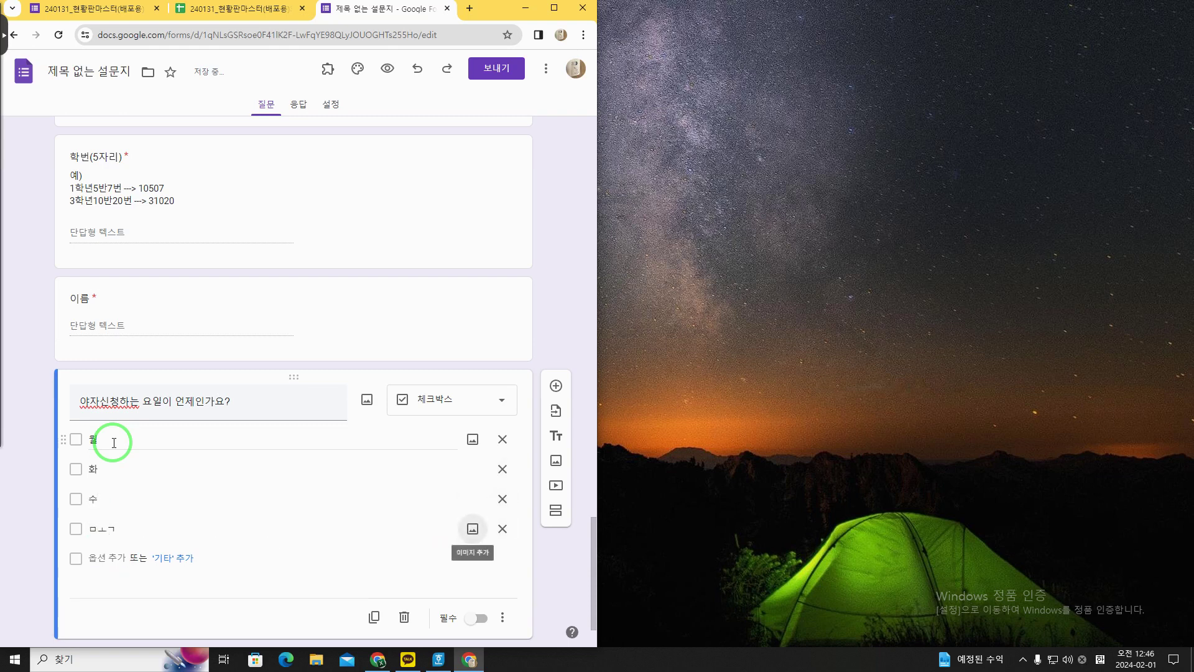
pyautogui.click(87, 531)
pyautogui.write('모')
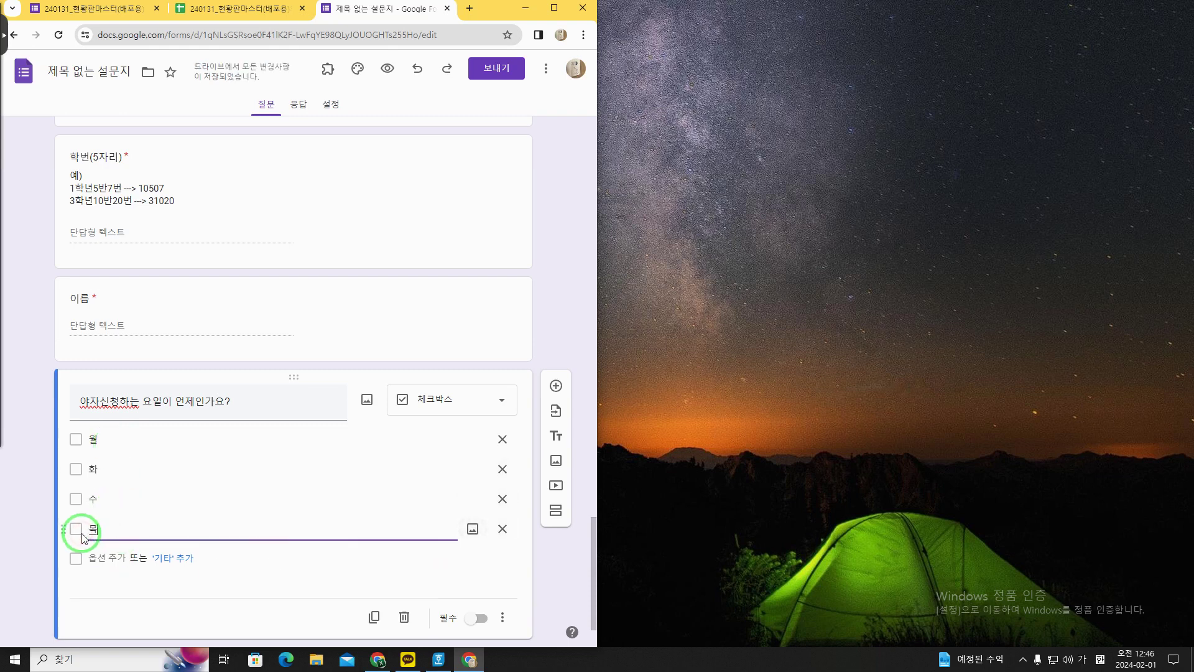
# Add 금 as the fifth checkbox option of the weekday question and make the question required
pyautogui.click(87, 559)
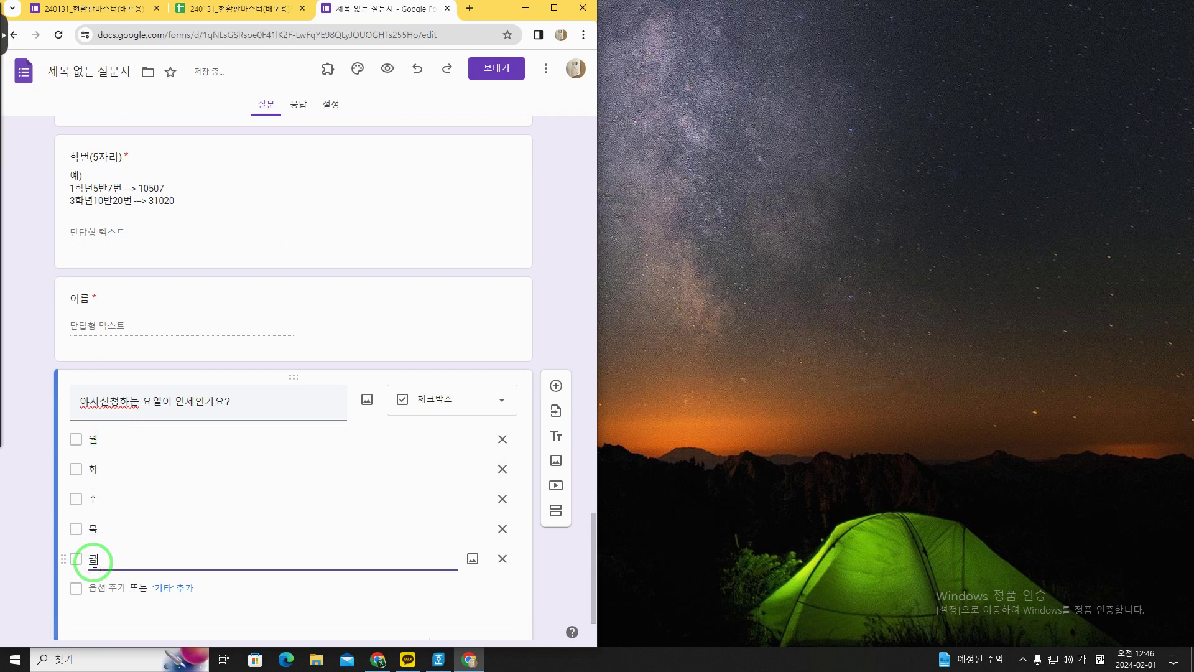
pyautogui.write('금')
pyautogui.click(264, 610)
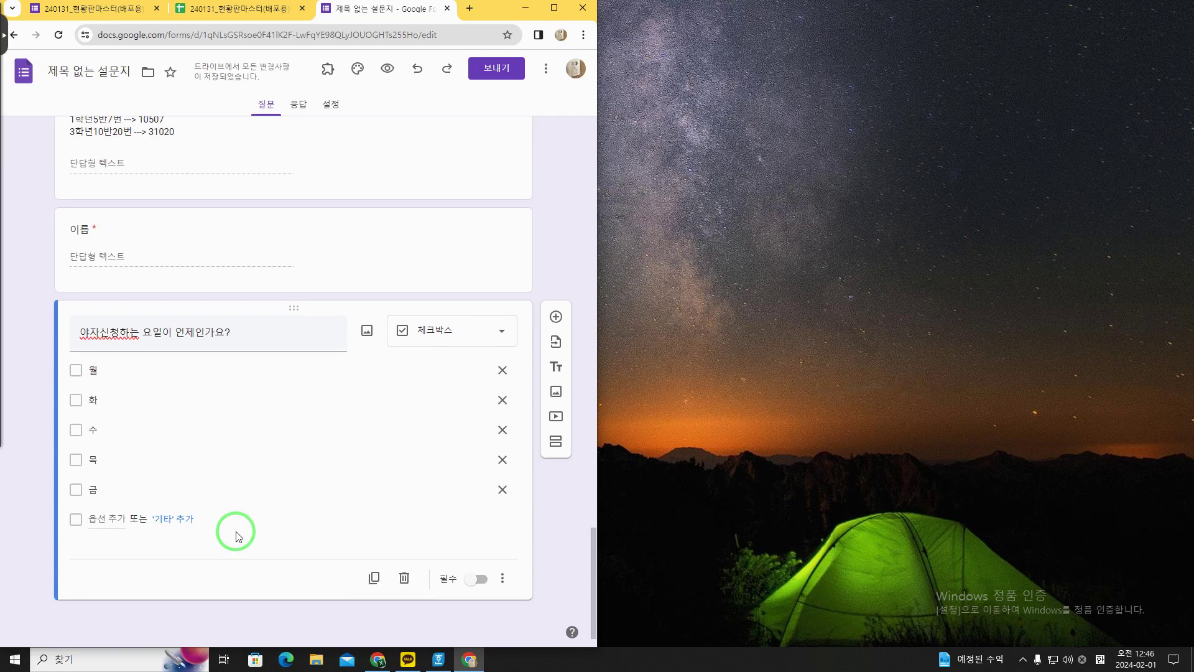
pyautogui.click(479, 584)
# Add a new question after the weekday question and title it "야자에 참여하는 각오"
pyautogui.click(556, 317)
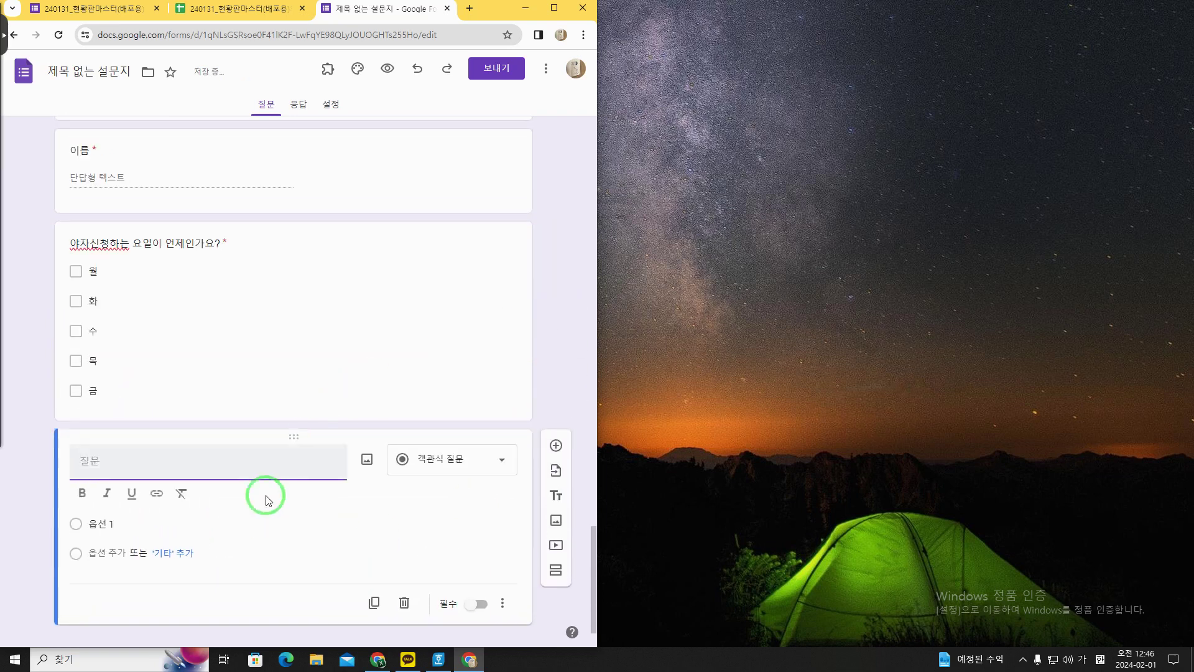
pyautogui.click(193, 461)
pyautogui.press('BackSpace')
pyautogui.press('BackSpace')
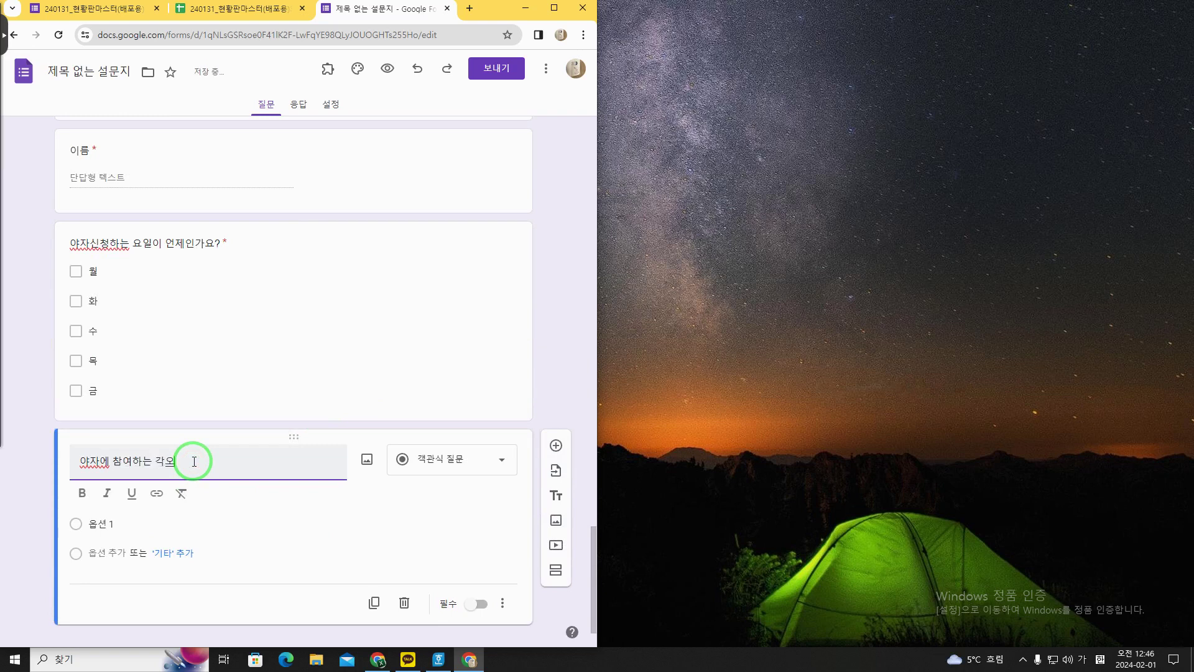
pyautogui.click(408, 554)
pyautogui.scroll(2, 259, 387)
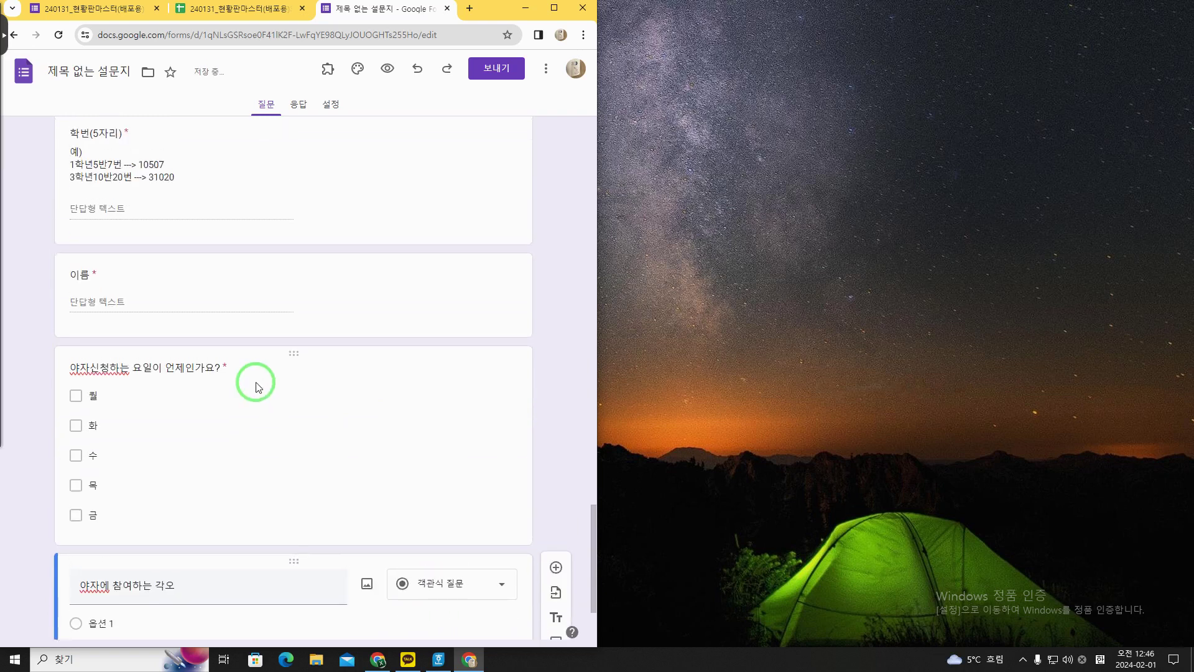
pyautogui.scroll(-2, 259, 387)
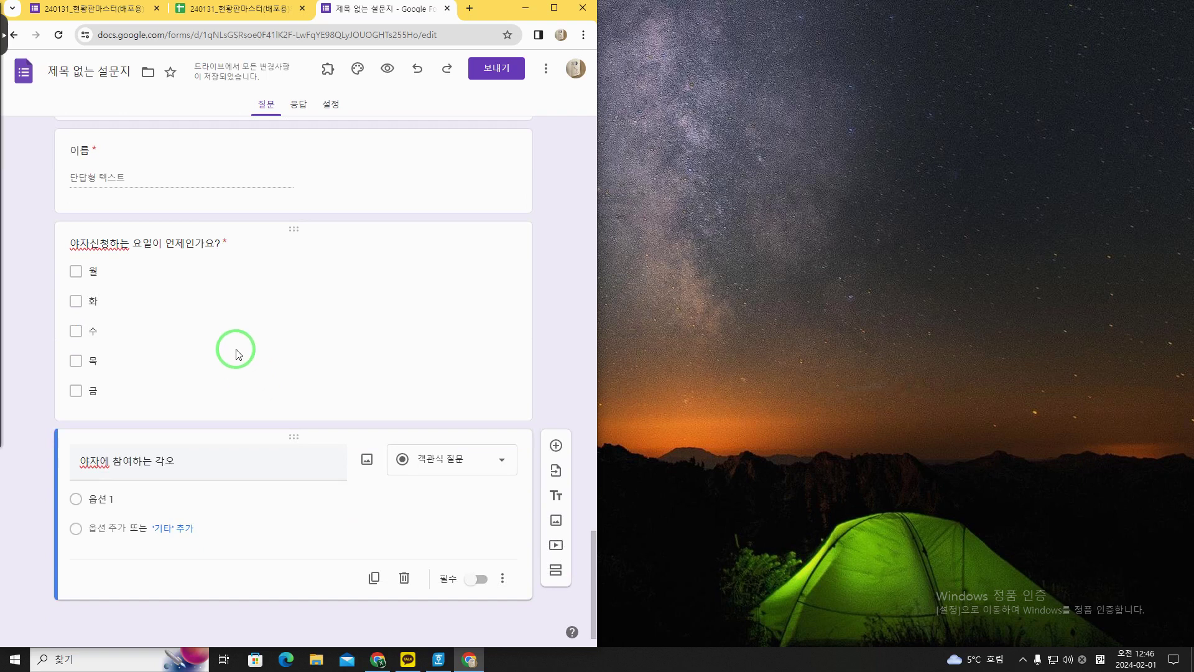
pyautogui.click(235, 346)
pyautogui.click(181, 296)
pyautogui.click(190, 330)
pyautogui.click(194, 382)
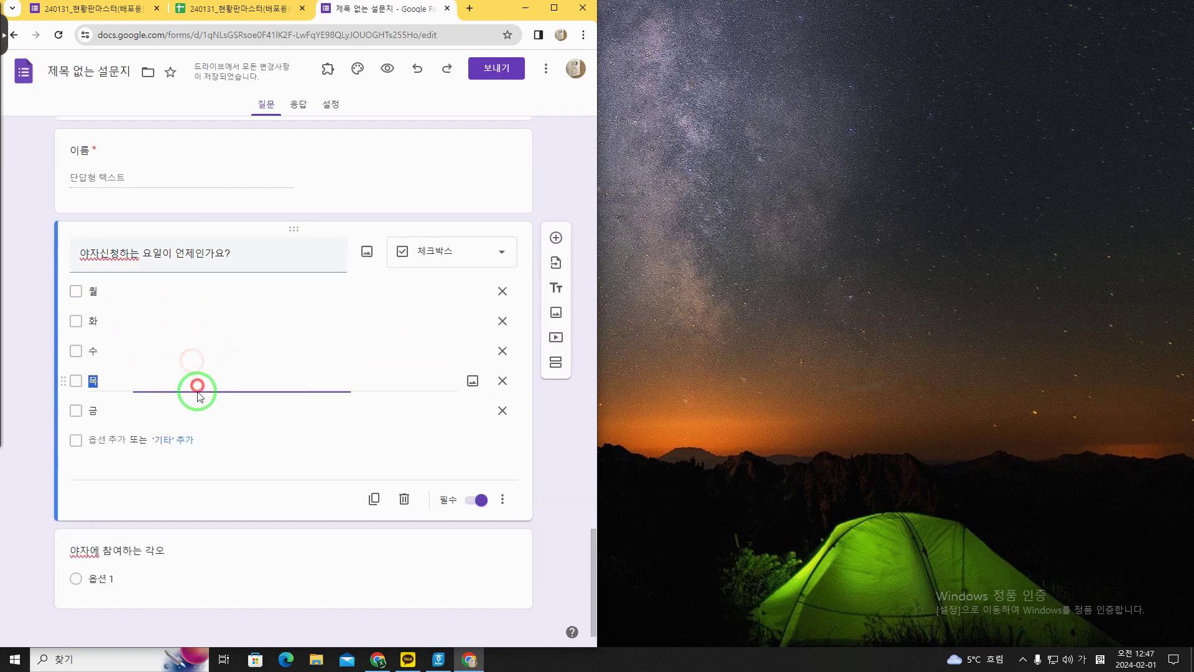
pyautogui.click(195, 408)
pyautogui.click(155, 289)
pyautogui.click(158, 323)
pyautogui.click(173, 406)
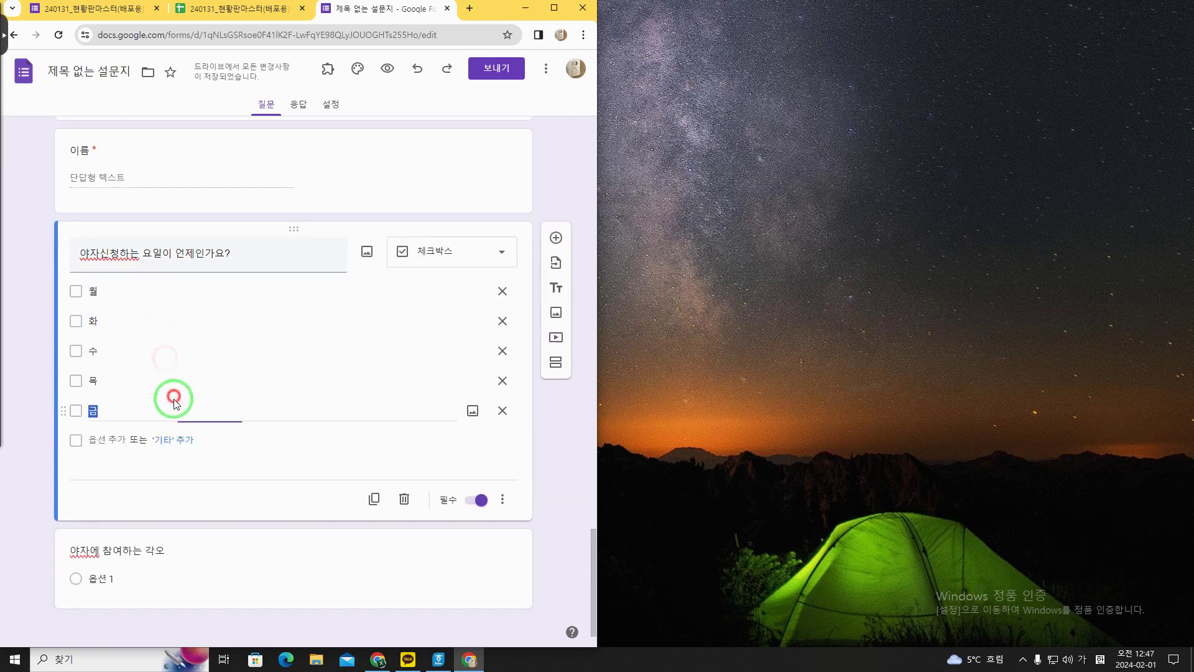
pyautogui.click(173, 384)
pyautogui.click(174, 408)
pyautogui.click(156, 291)
pyautogui.click(174, 390)
pyautogui.click(178, 418)
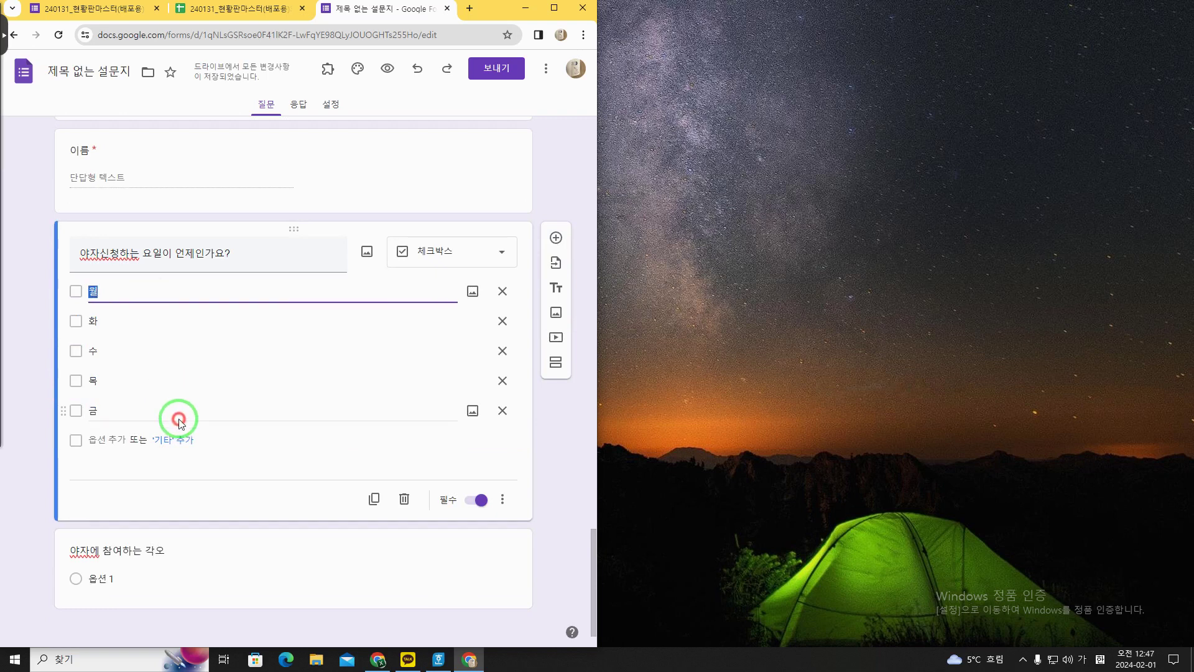
pyautogui.click(151, 296)
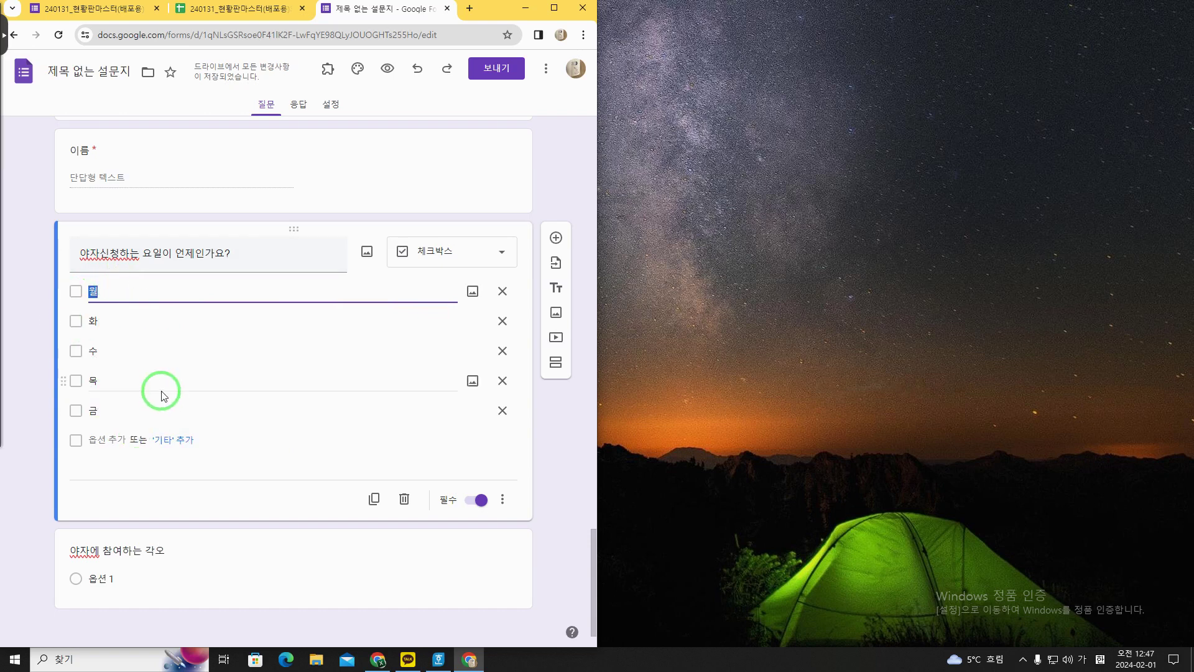
pyautogui.scroll(1, 123, 309)
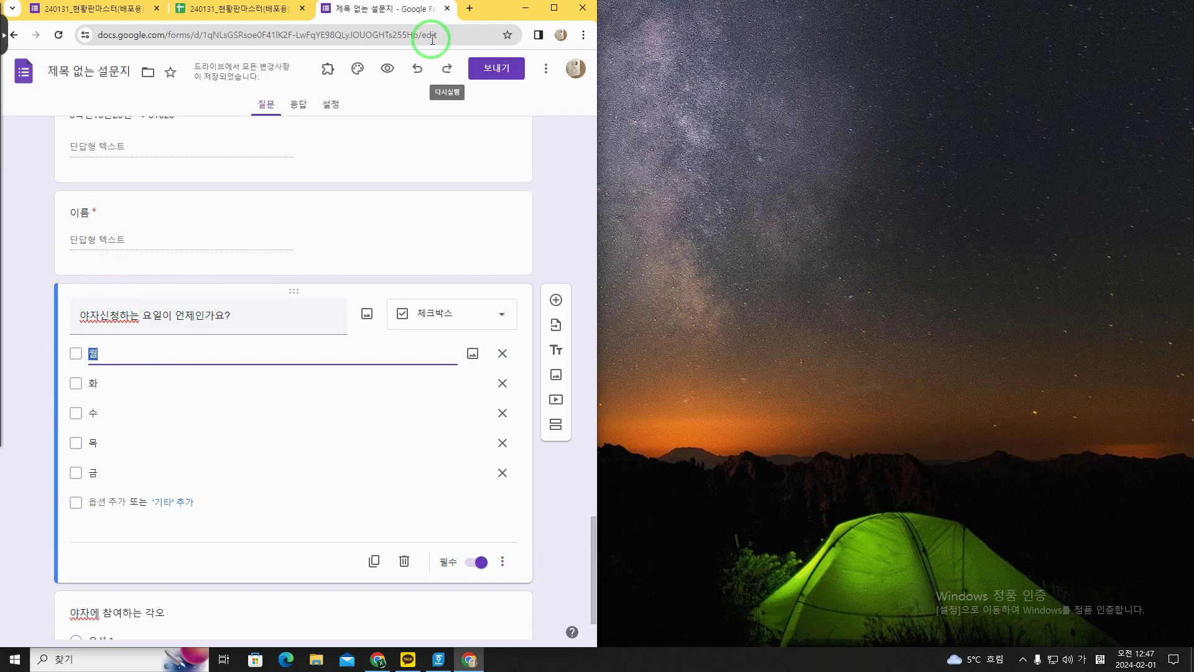
# Examine the 여부 columns and the summary count cells on the spreadsheet's 현황판 sheet, comparing them with the form's weekday question
pyautogui.click(247, 9)
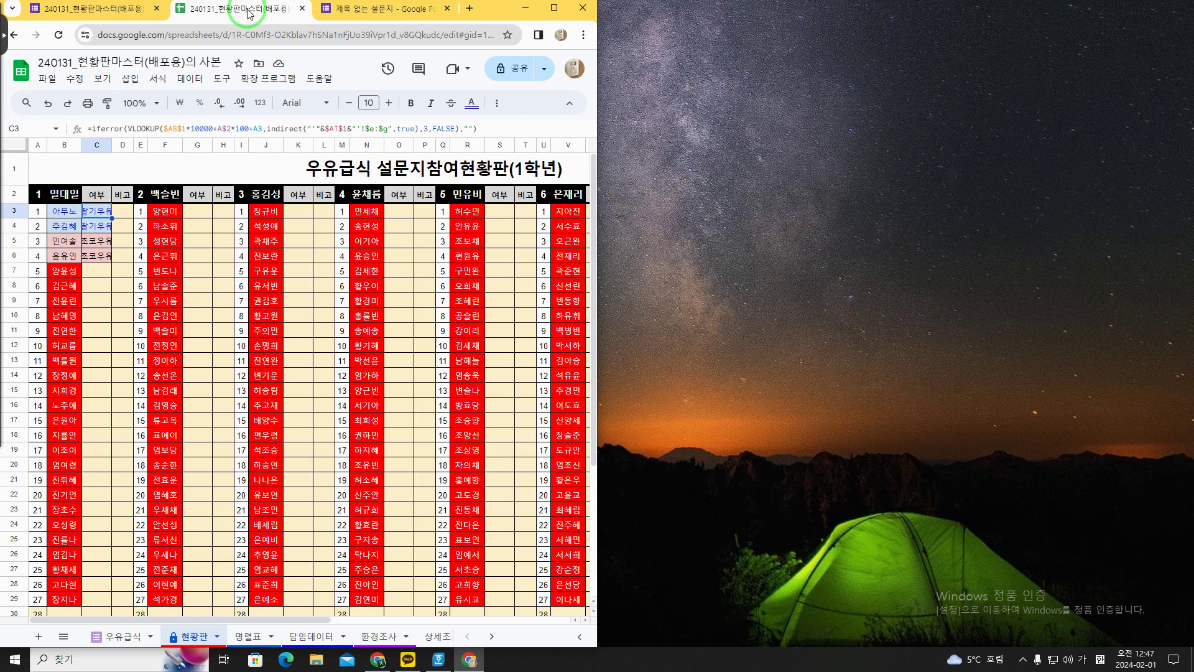
pyautogui.click(341, 10)
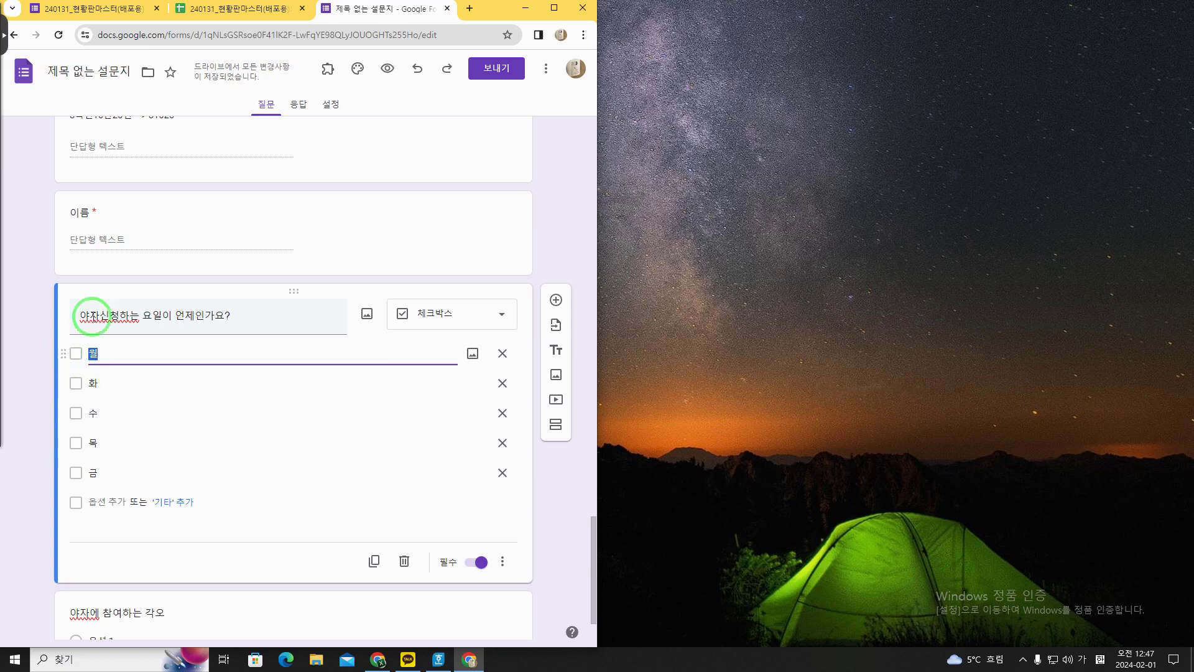
pyautogui.click(211, 8)
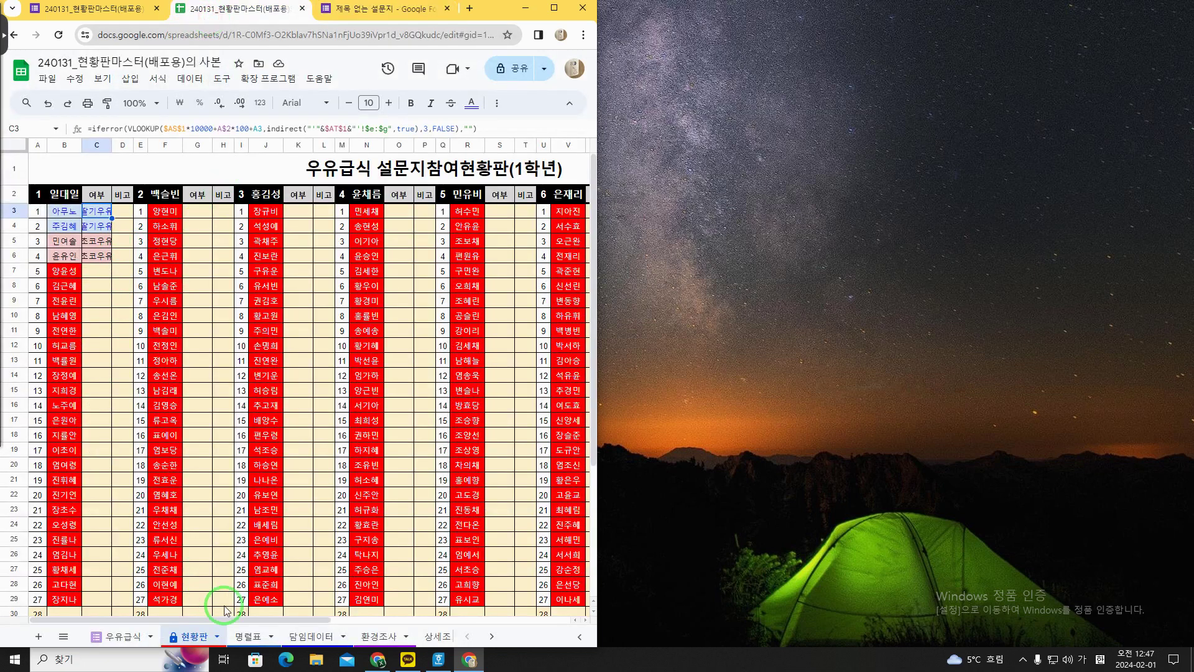
pyautogui.moveTo(259, 620); pyautogui.dragTo(517, 626)
pyautogui.moveTo(461, 259); pyautogui.dragTo(470, 315)
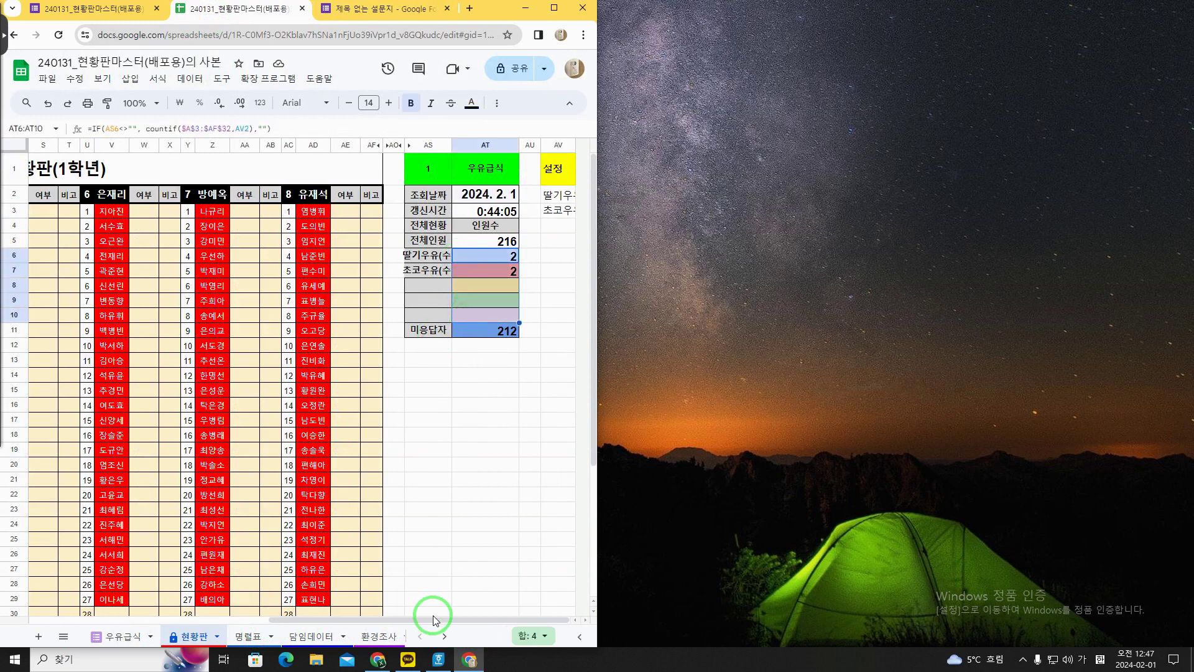
pyautogui.moveTo(435, 620); pyautogui.dragTo(200, 618)
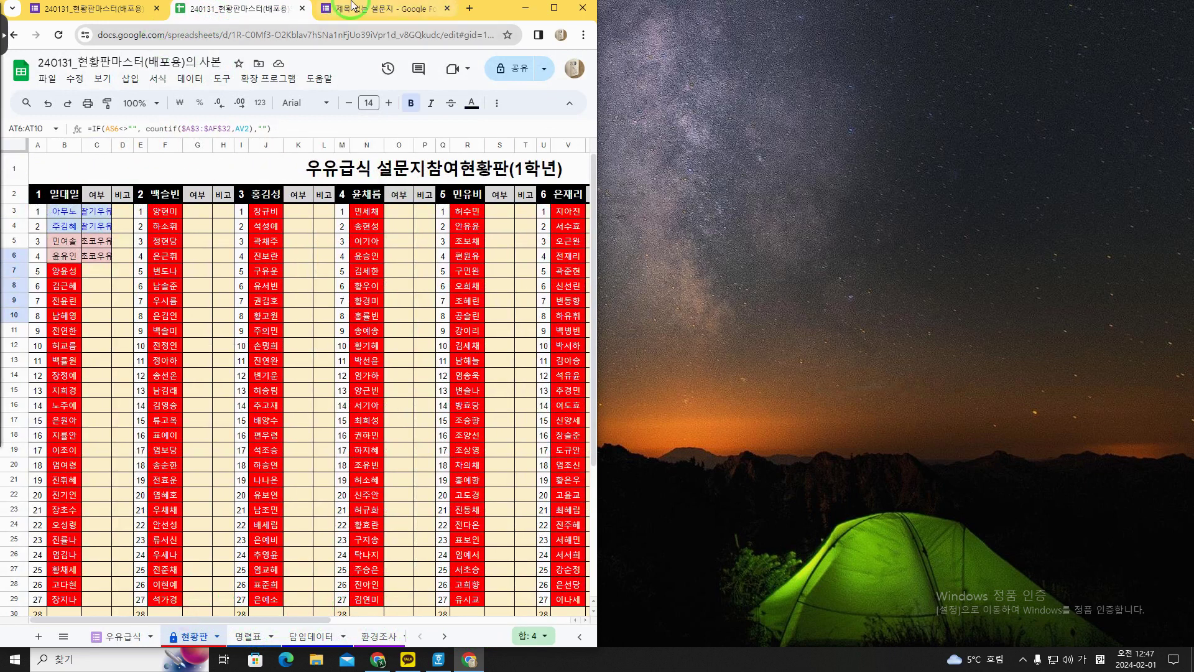
pyautogui.click(374, 9)
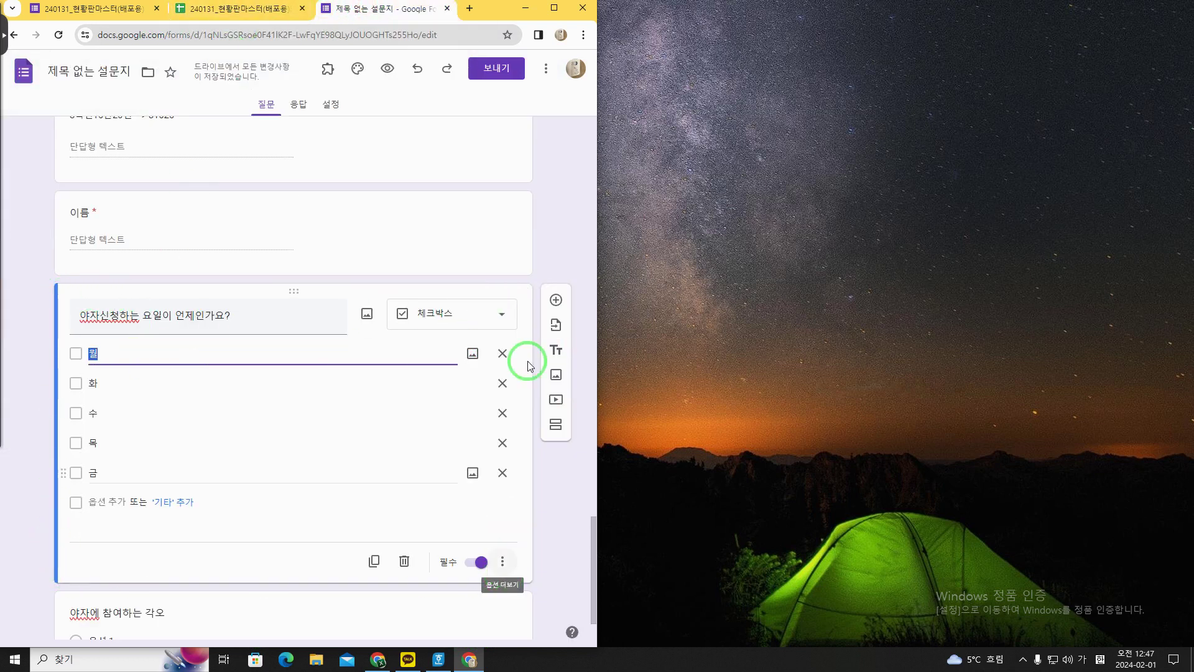
# Reword the weekday question's title to "야자신청하나요?"
pyautogui.click(139, 346)
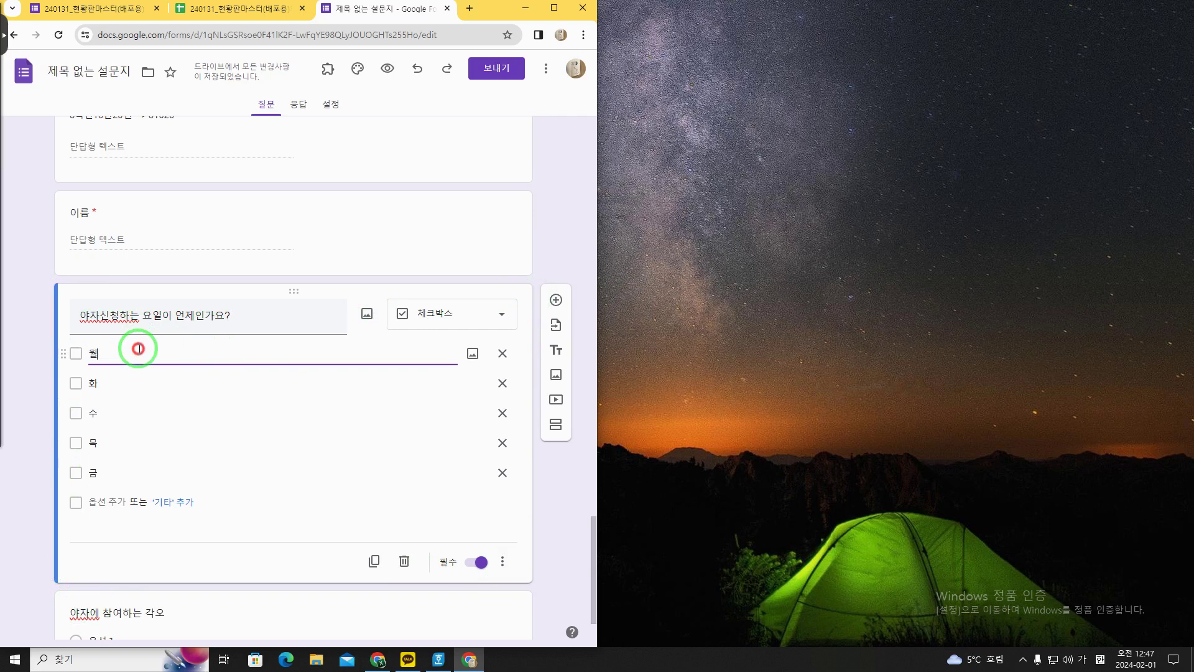
pyautogui.click(146, 316)
pyautogui.moveTo(127, 317); pyautogui.dragTo(259, 319)
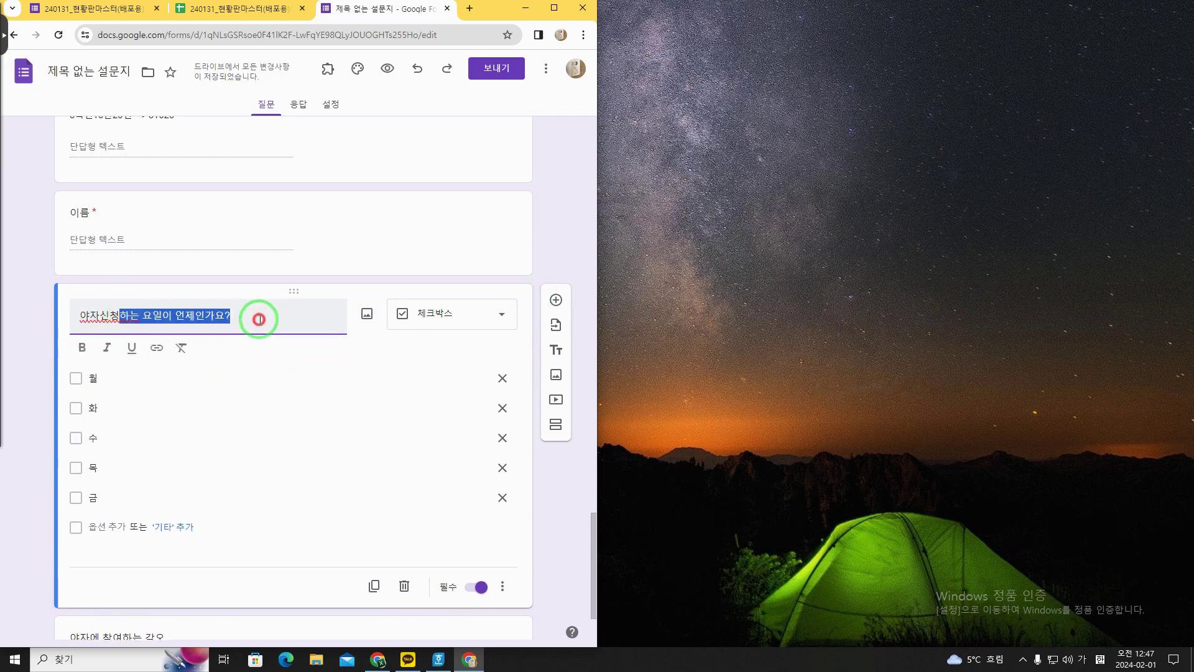
pyautogui.write('하낼')
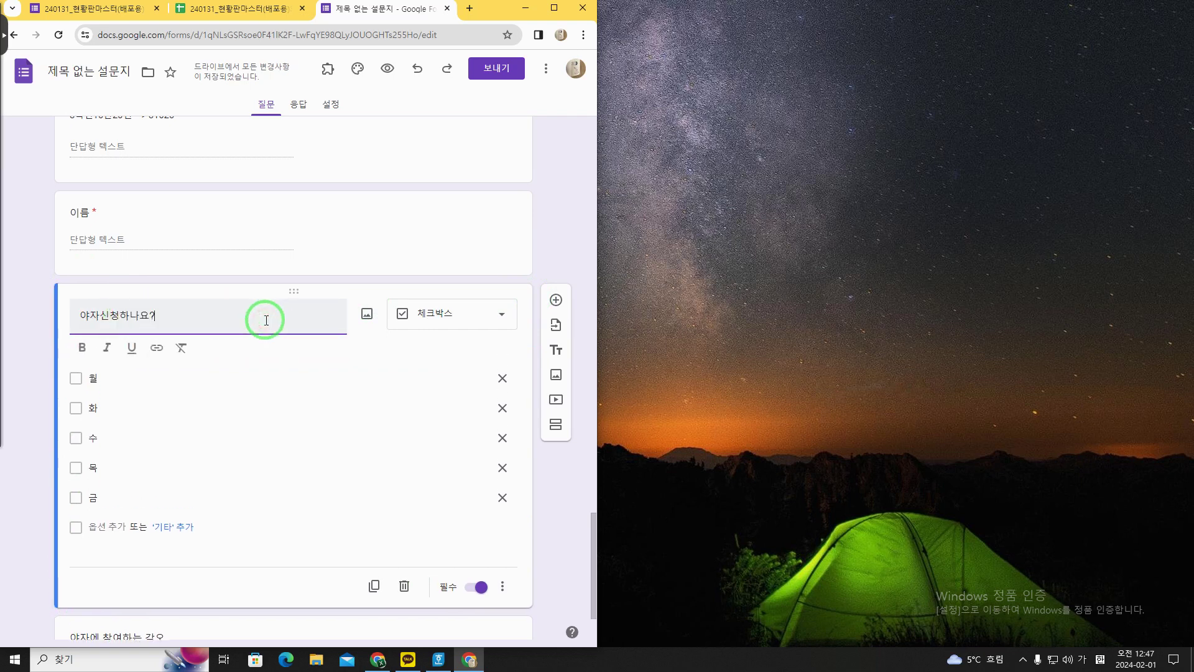
# Replace the first three options of 야자신청하나요? with 신청, 안함 and 기숙사, and delete the remaining two options
pyautogui.click(141, 377)
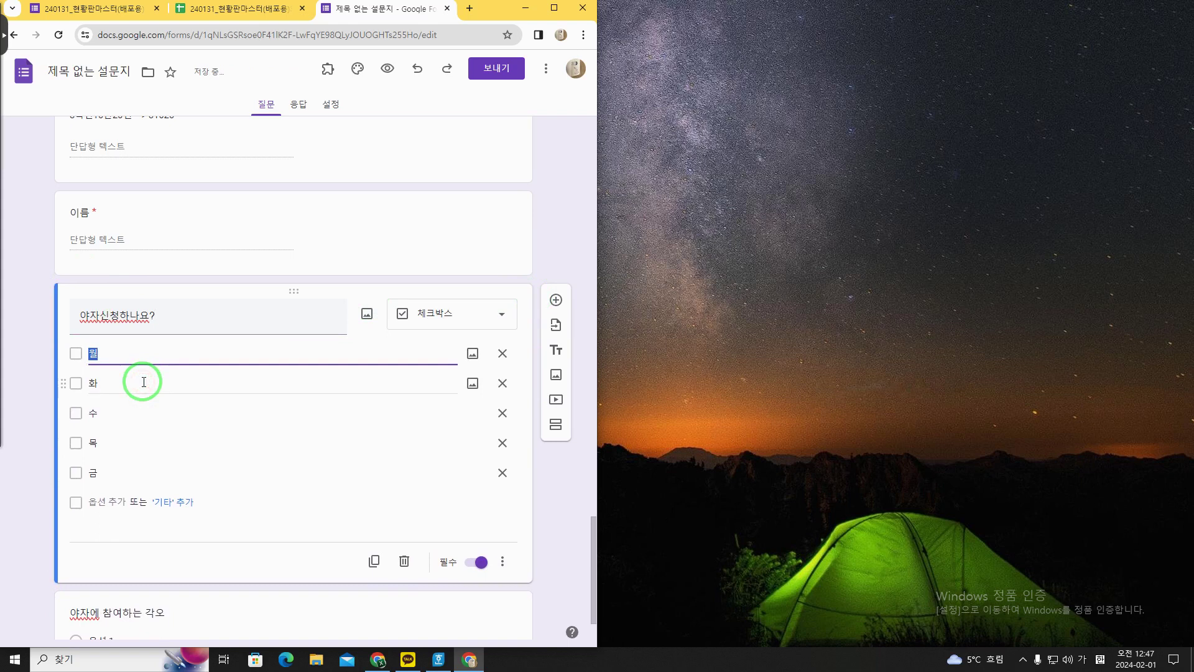
pyautogui.click(144, 382)
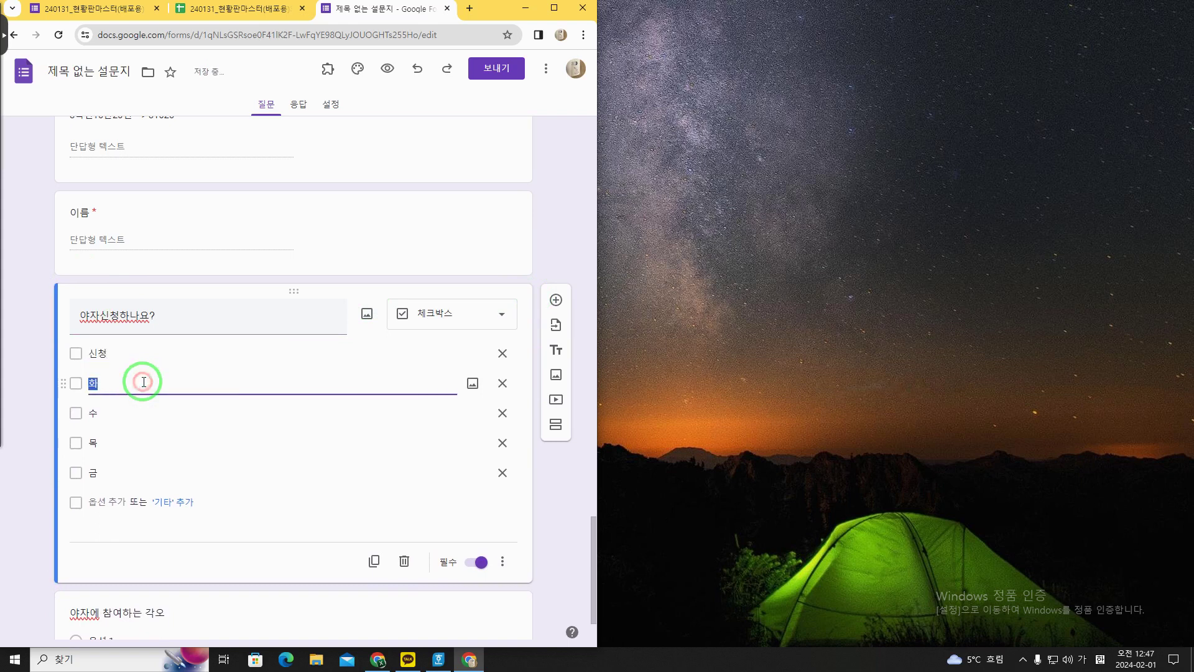
pyautogui.click(124, 406)
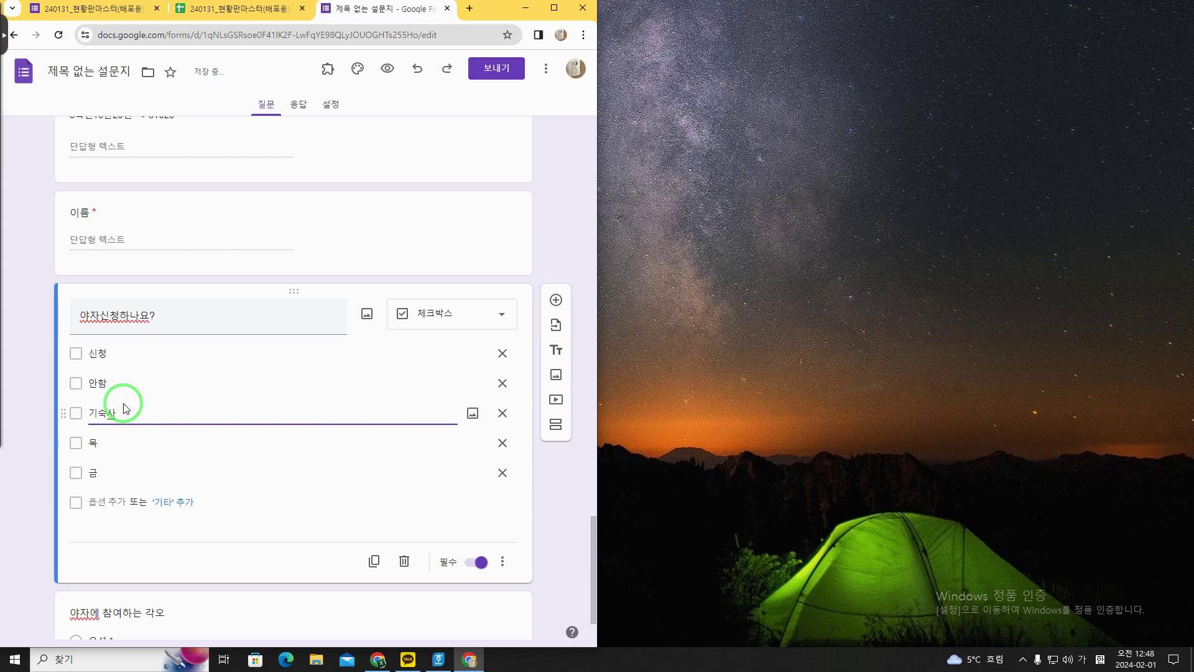
pyautogui.click(123, 455)
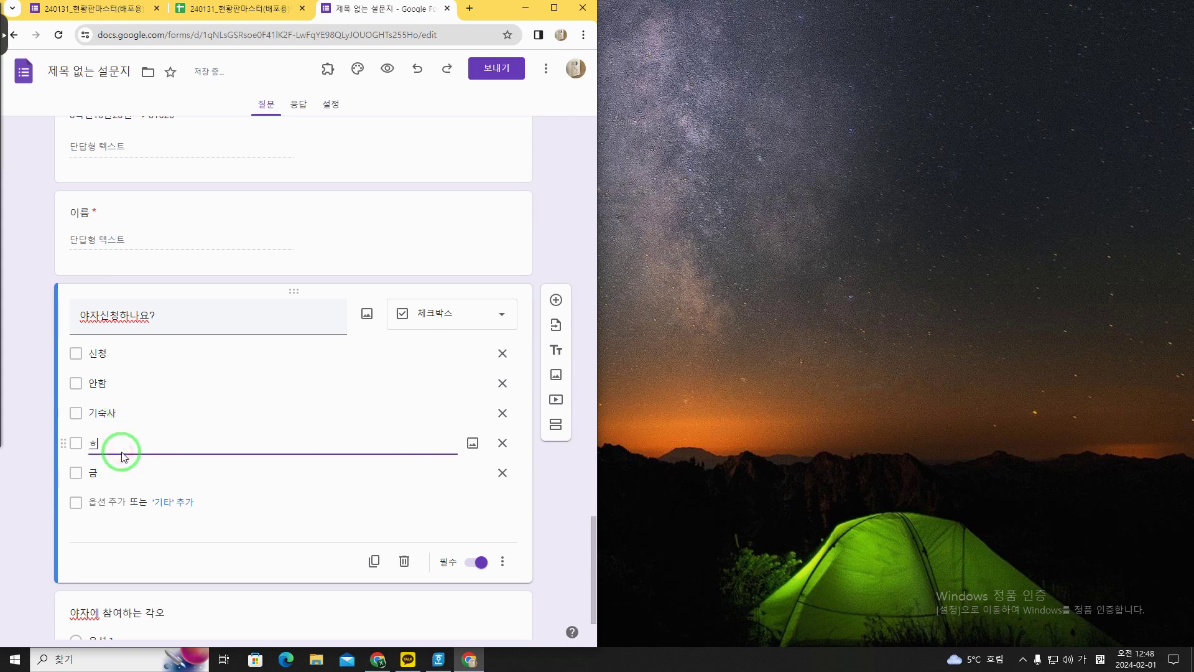
pyautogui.click(502, 444)
pyautogui.click(501, 443)
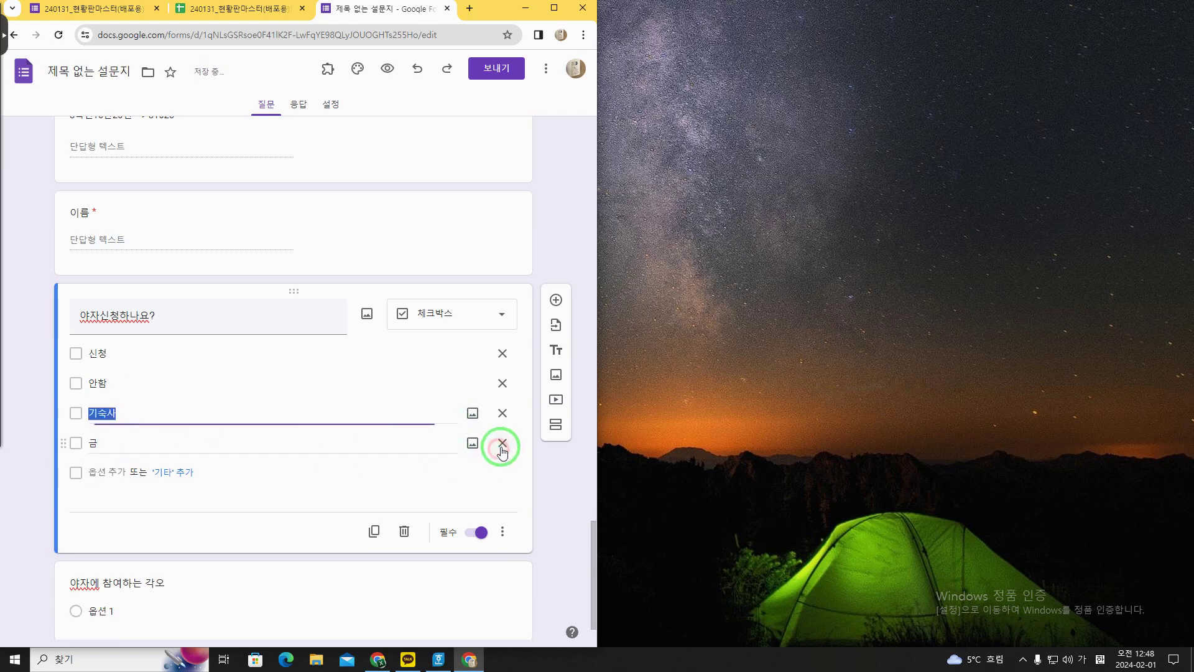
pyautogui.click(504, 391)
# Change the 야자신청하나요? question to a dropdown and move the option 안함 below 기숙사
pyautogui.click(453, 314)
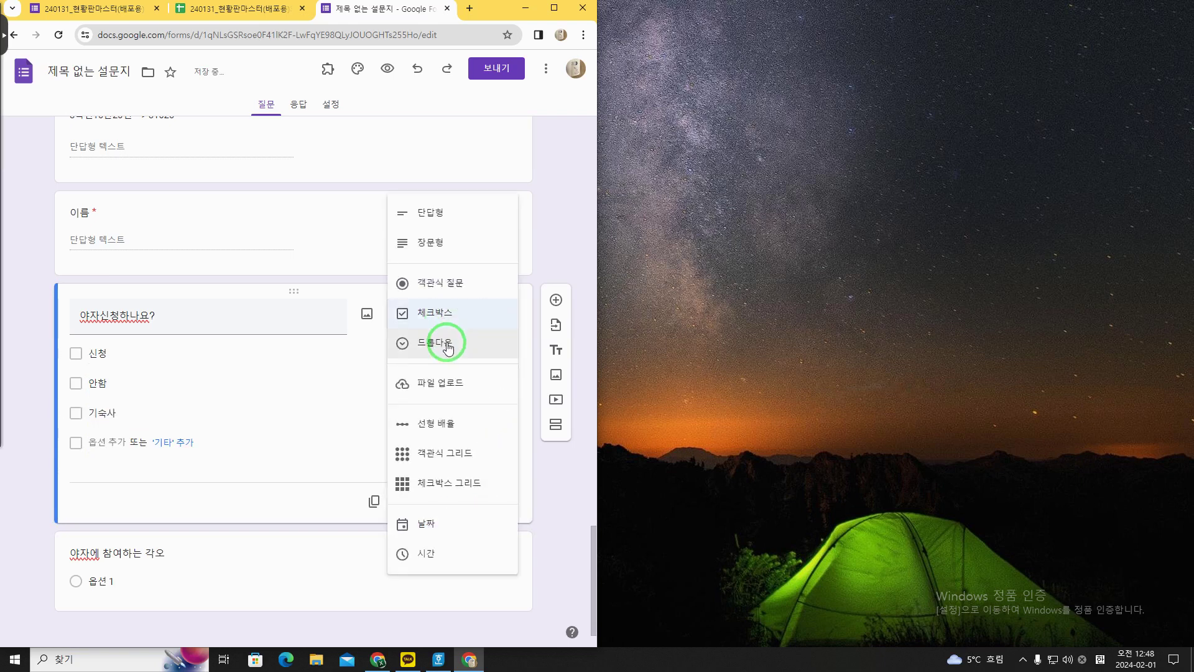
pyautogui.click(454, 341)
pyautogui.click(122, 442)
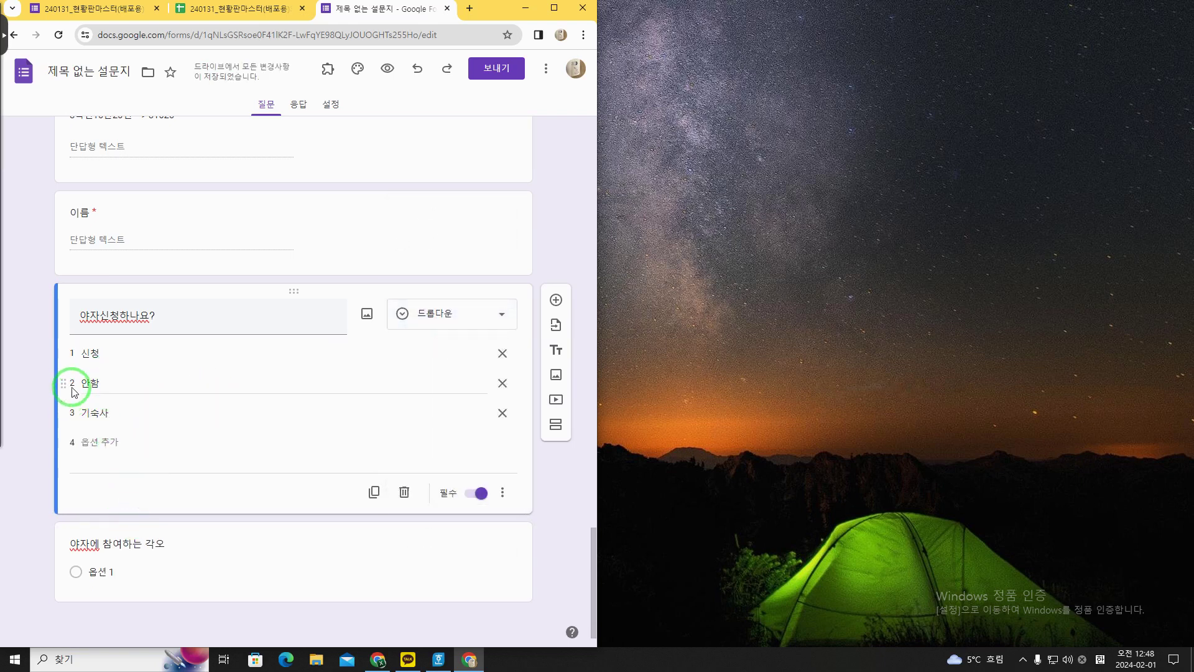
pyautogui.moveTo(63, 387); pyautogui.dragTo(64, 415)
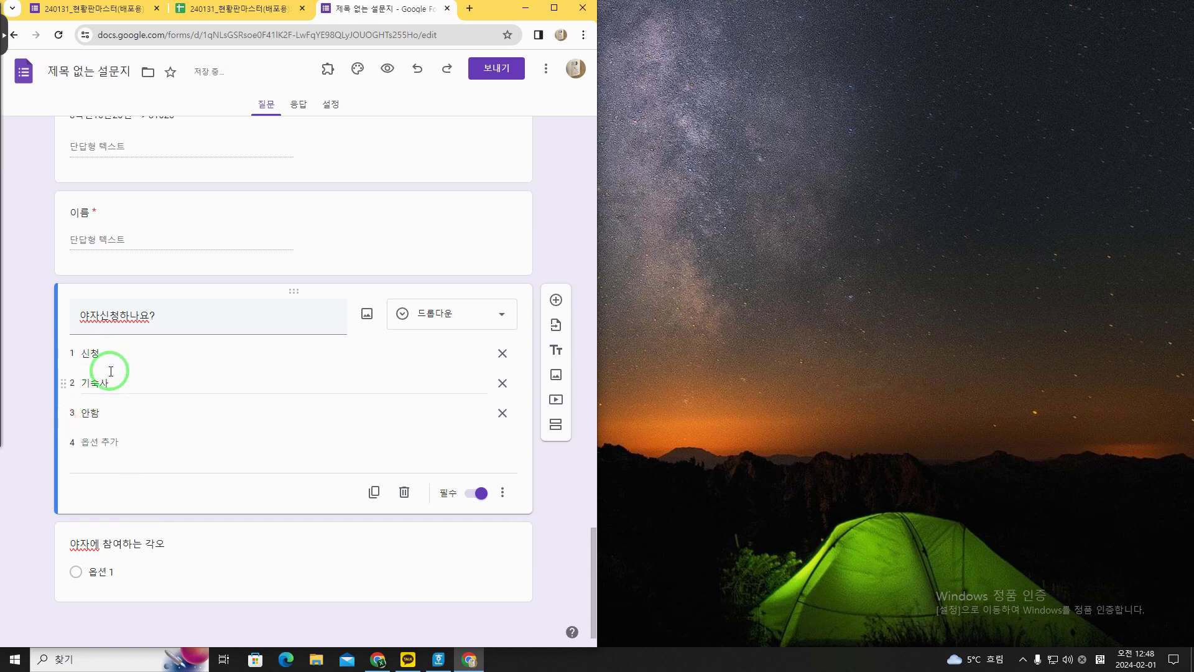
# Retitle the last question "야자에 참여하지 않는 이유" and change it to a short-answer question
pyautogui.click(117, 554)
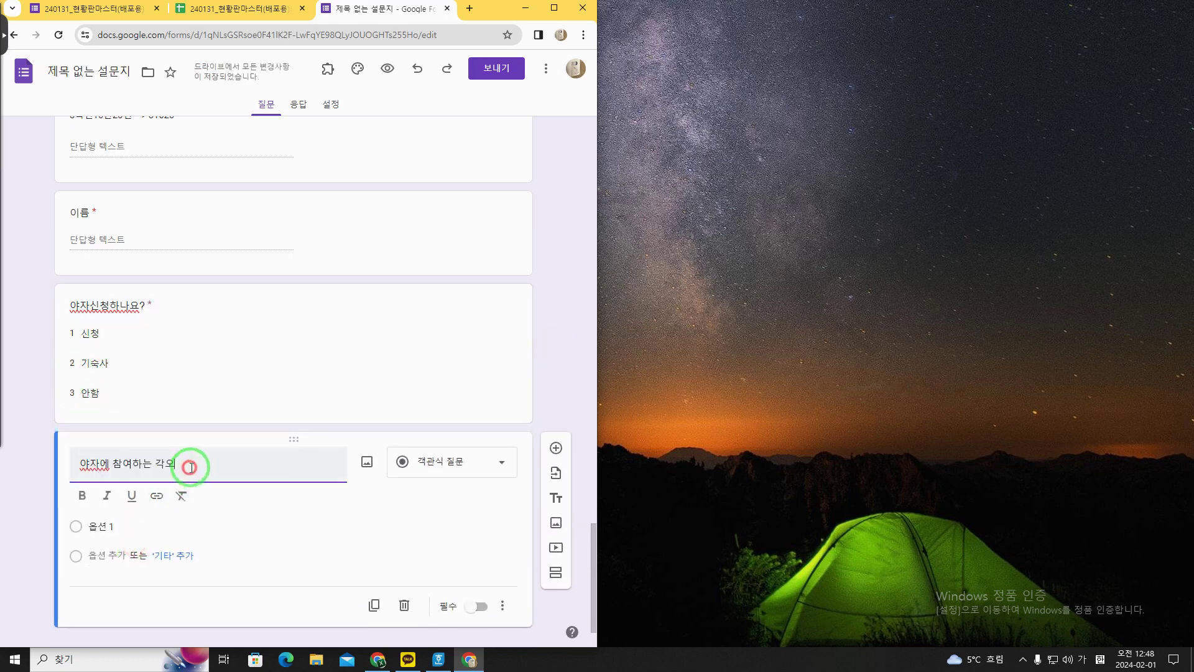
pyautogui.moveTo(189, 461); pyautogui.dragTo(112, 465)
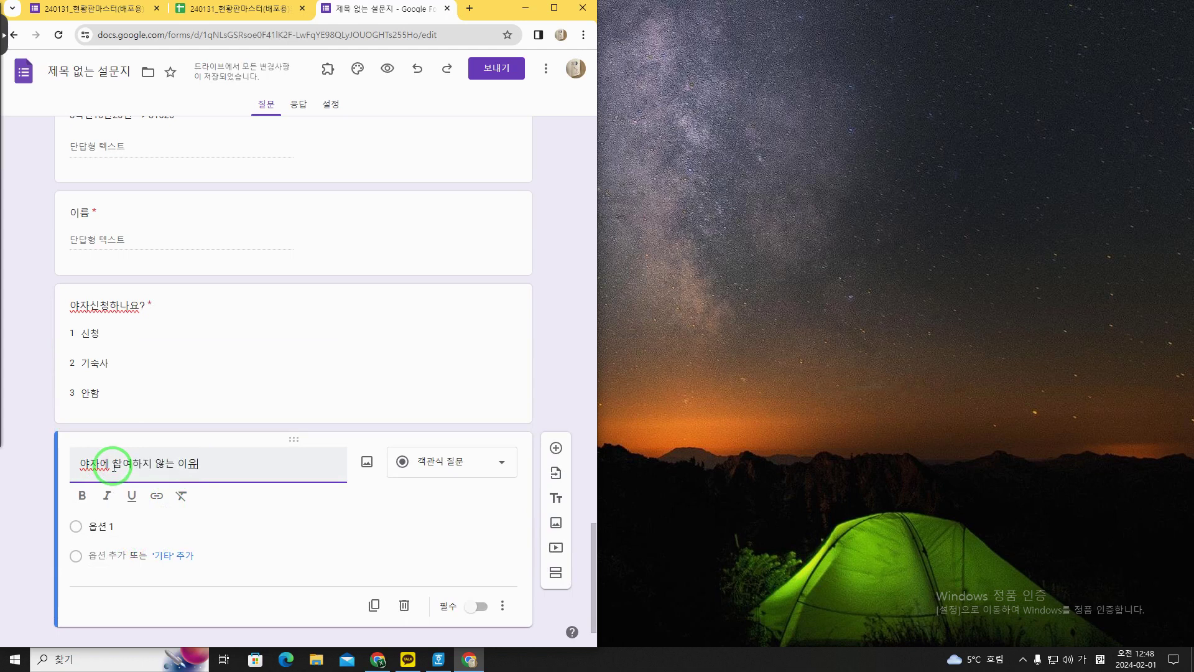
pyautogui.write('참여하지 않는 이유')
pyautogui.click(440, 463)
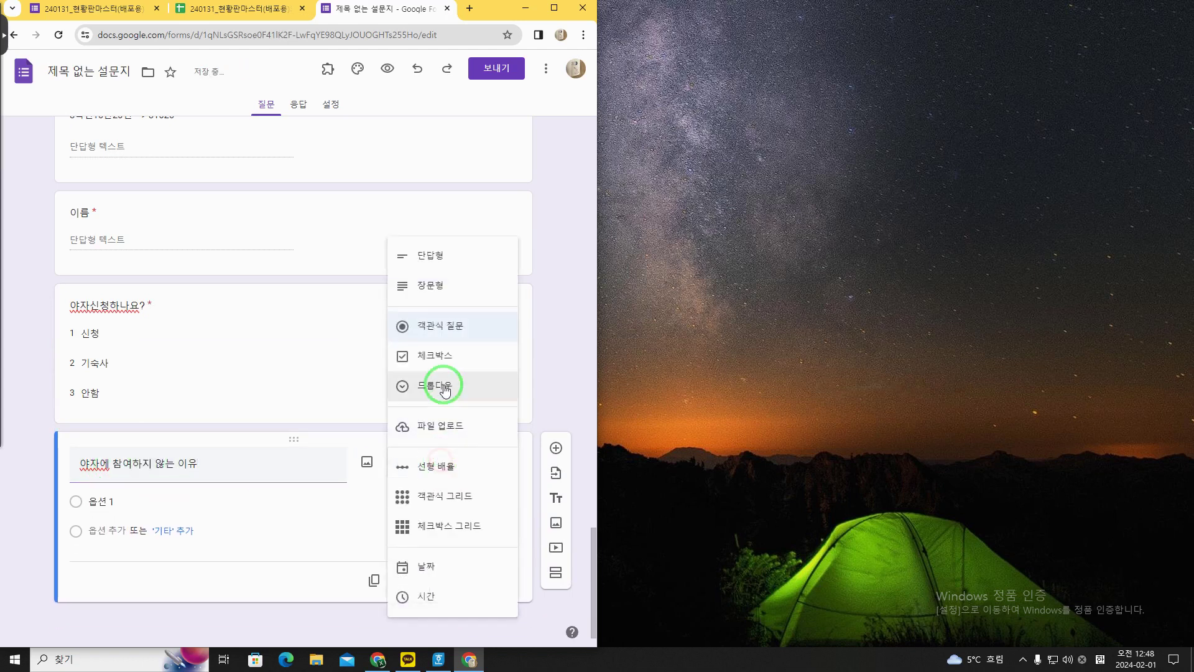
pyautogui.click(445, 261)
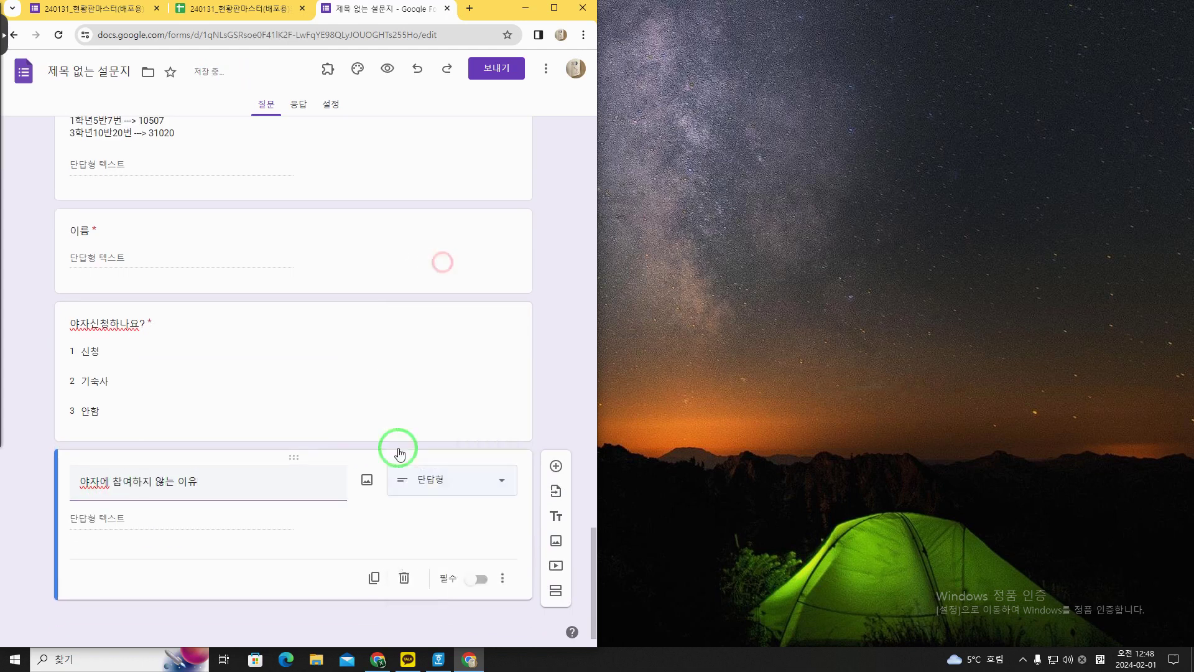
pyautogui.click(477, 578)
pyautogui.click(435, 411)
pyautogui.click(486, 571)
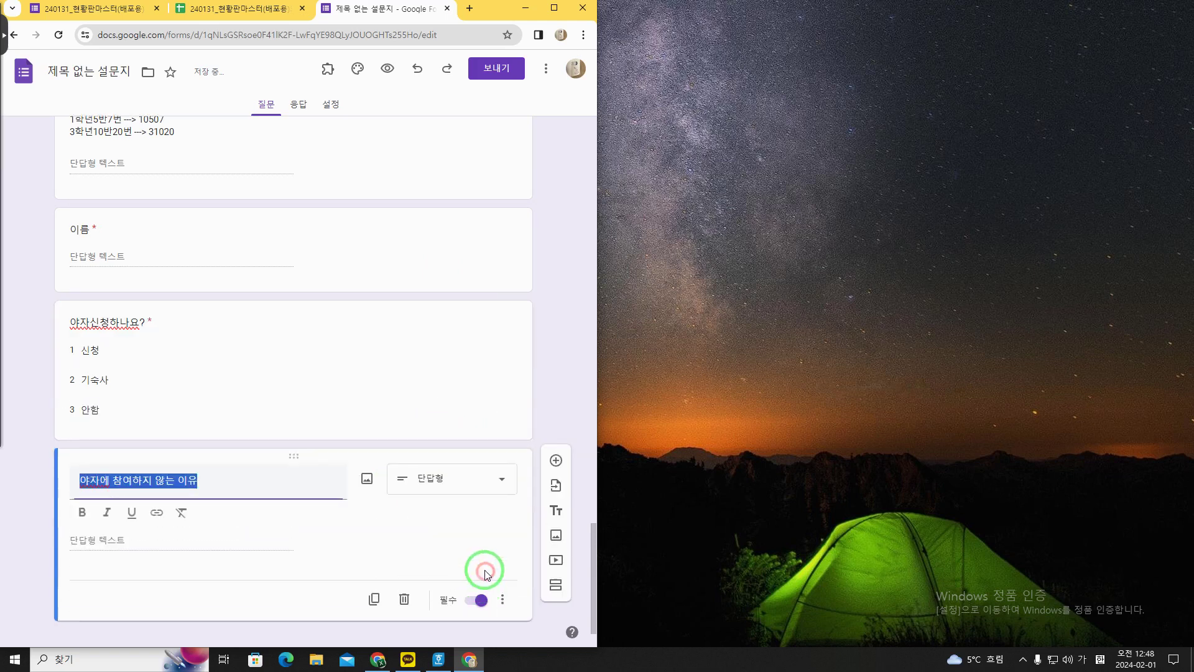
pyautogui.click(478, 575)
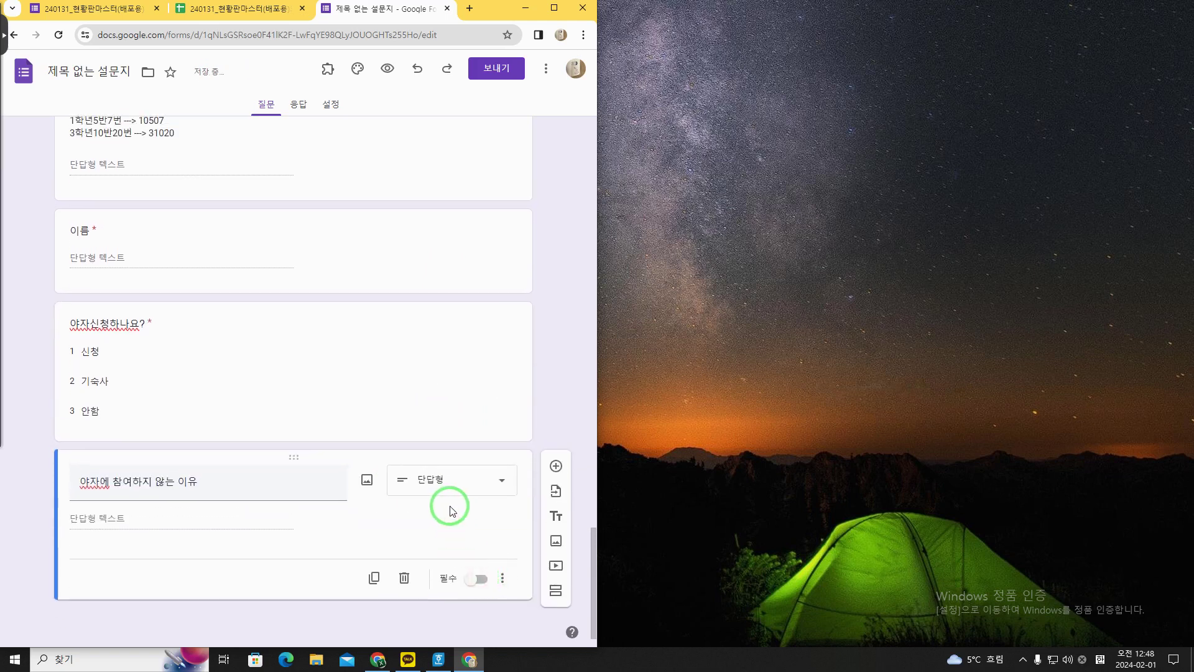
pyautogui.scroll(8, 448, 504)
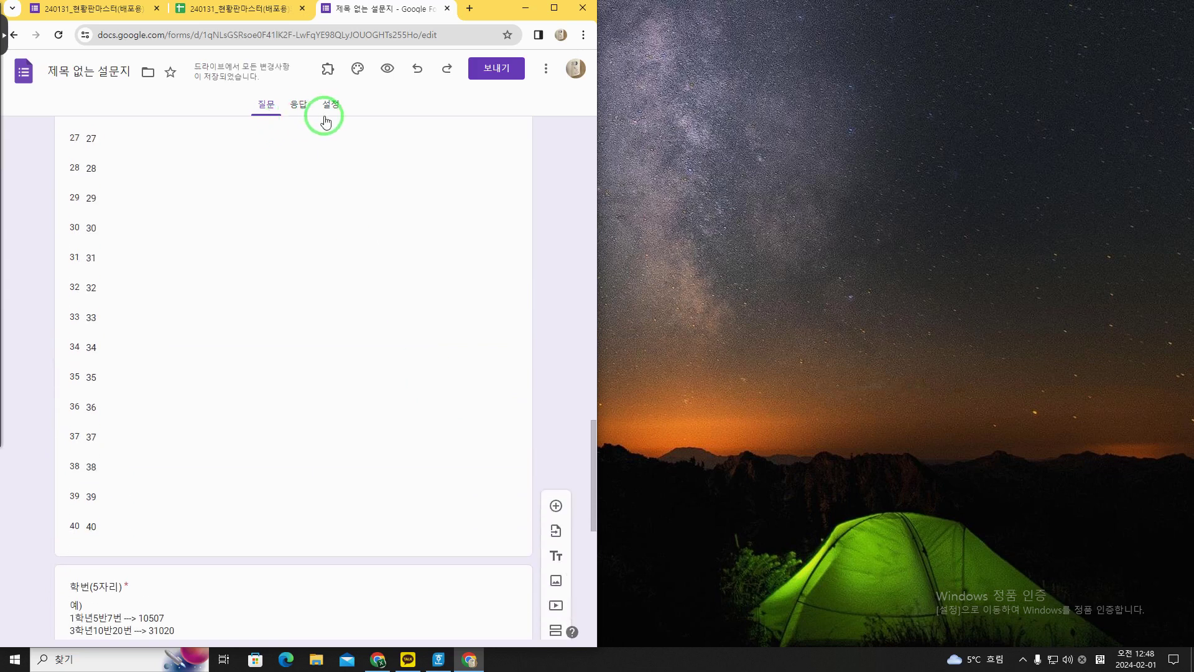
# Name the untitled form file 야자신청
pyautogui.click(90, 73)
pyautogui.write('야자신청')
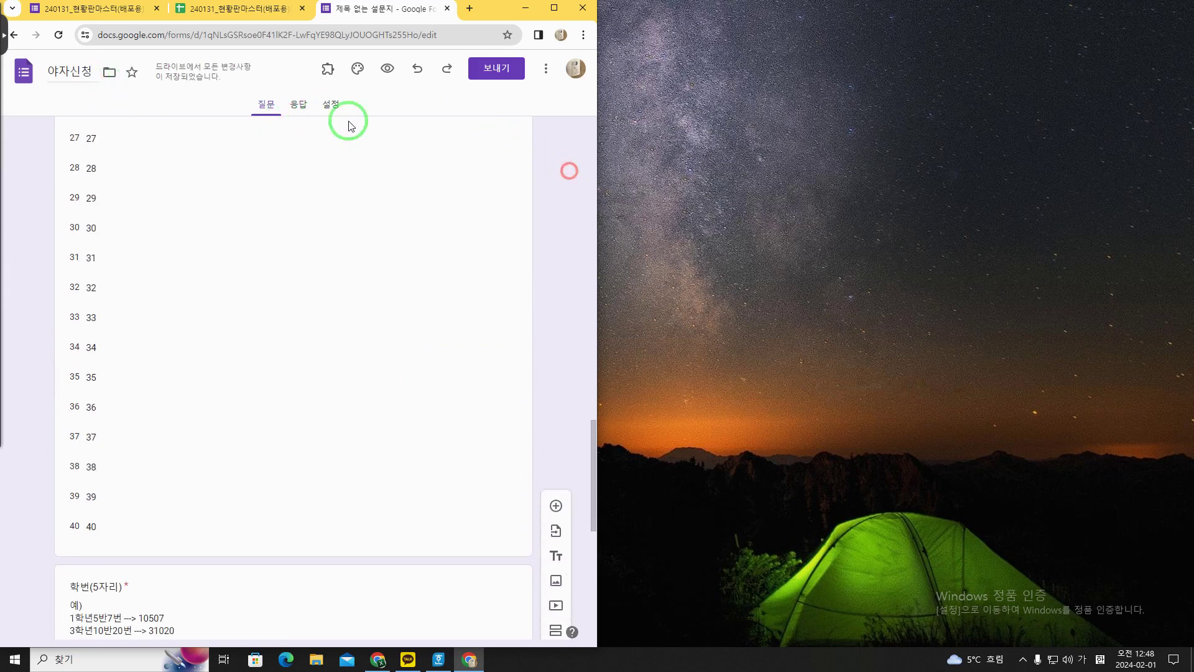
pyautogui.scroll(15, 371, 293)
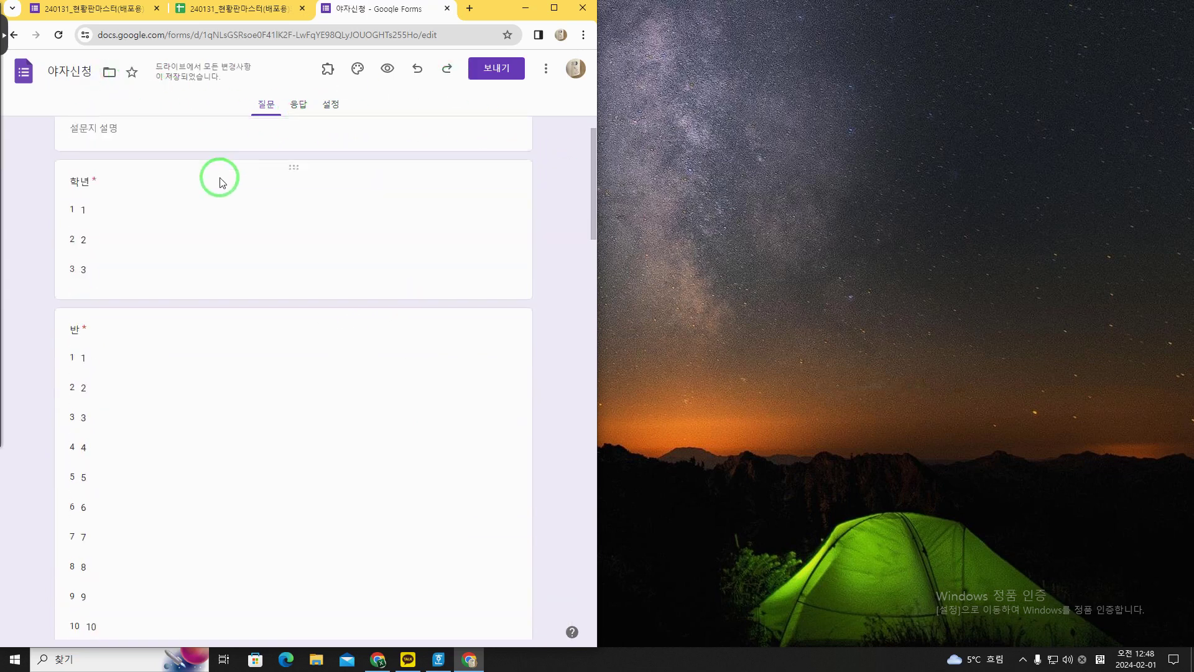
# Copy the form's shortened response link from the send options and close the dialog
pyautogui.scroll(1, 217, 174)
pyautogui.click(496, 68)
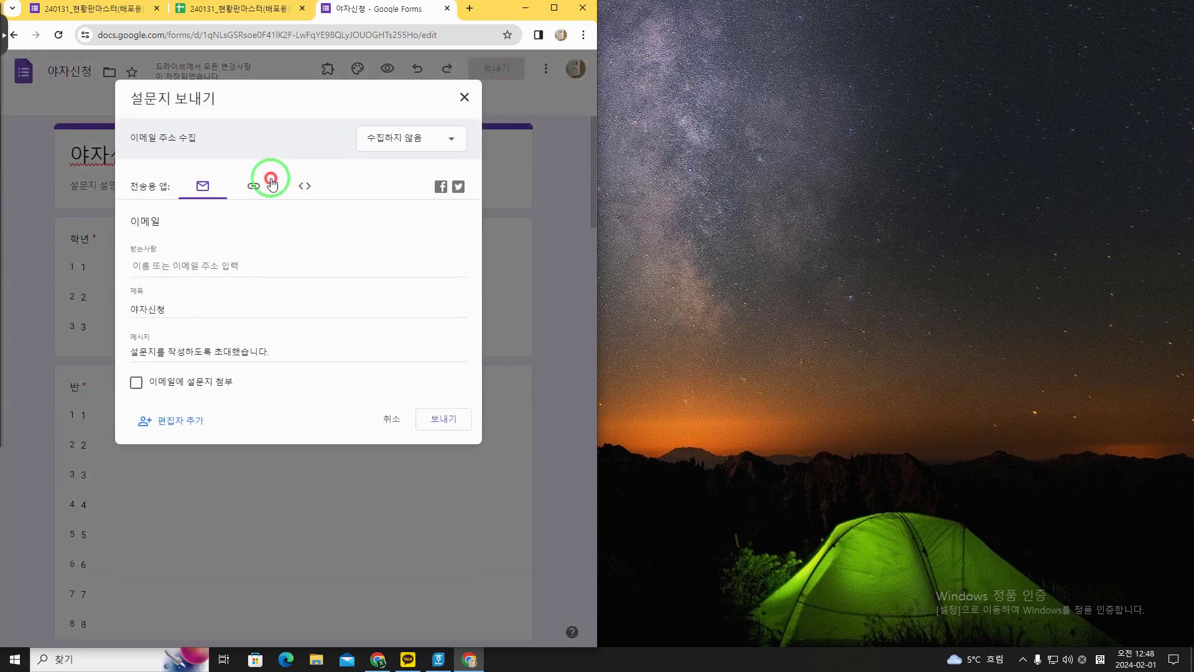
pyautogui.click(271, 182)
pyautogui.click(174, 276)
pyautogui.click(448, 283)
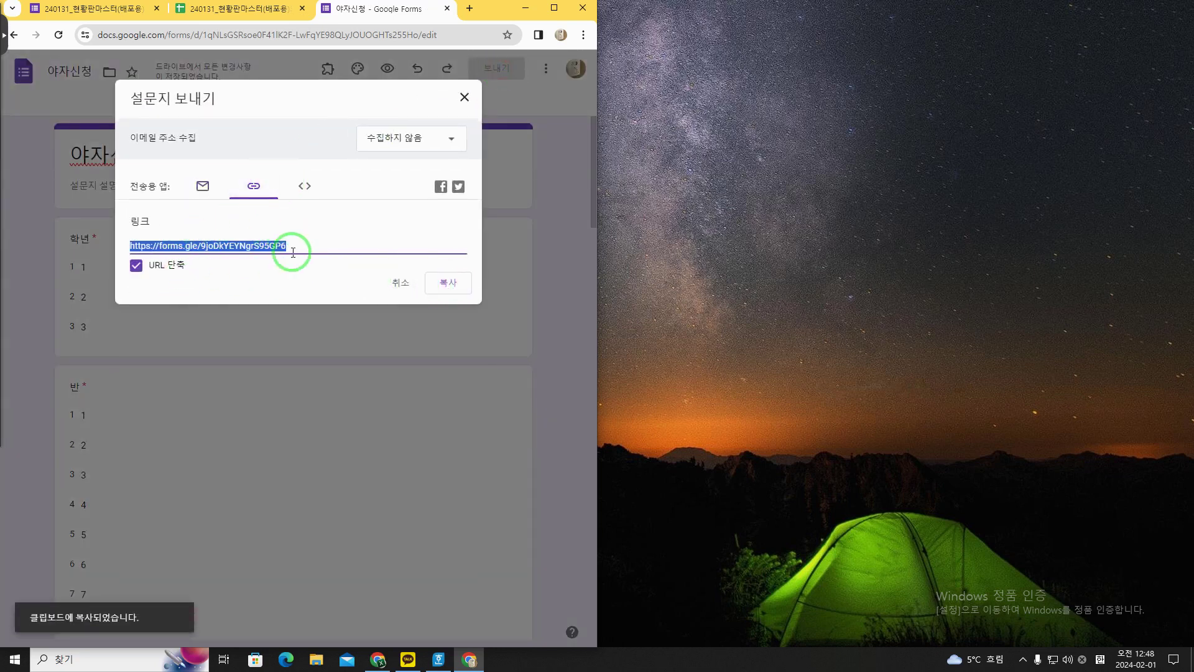
pyautogui.click(465, 97)
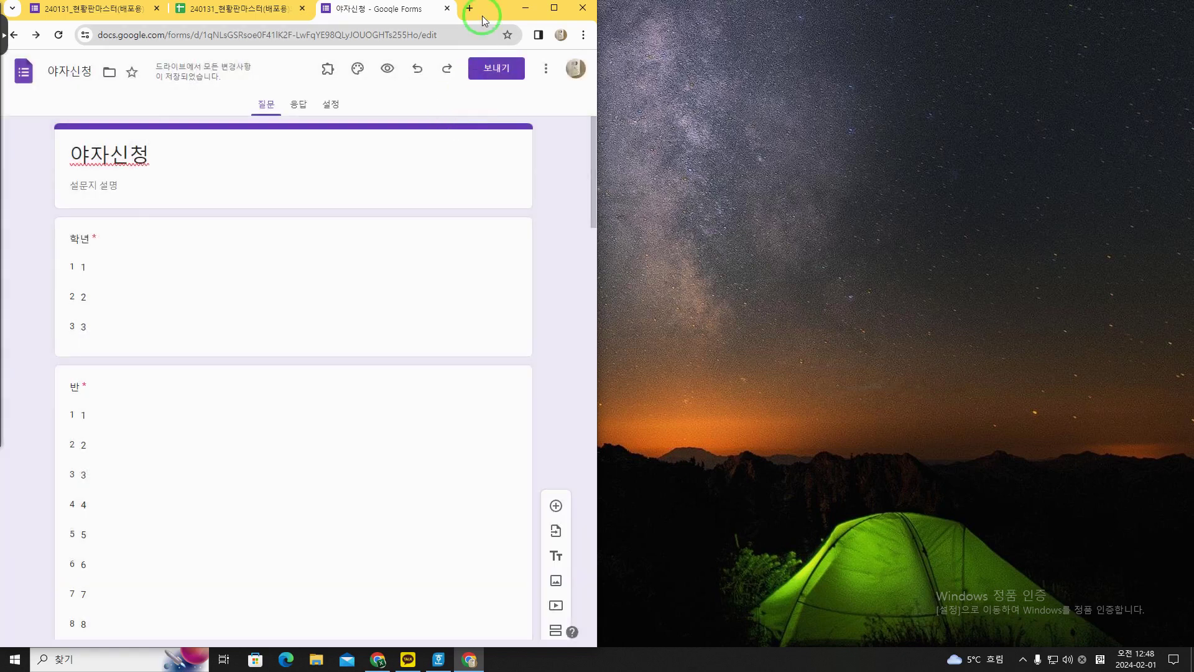
pyautogui.click(470, 8)
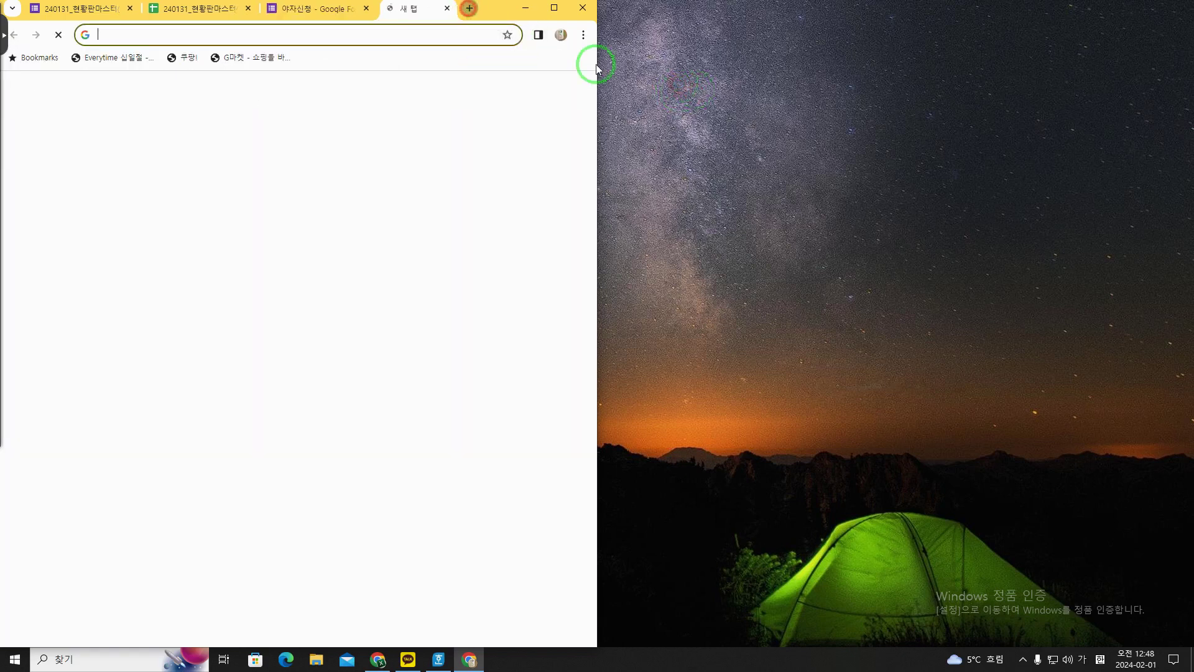
pyautogui.moveTo(404, 9); pyautogui.dragTo(596, 55)
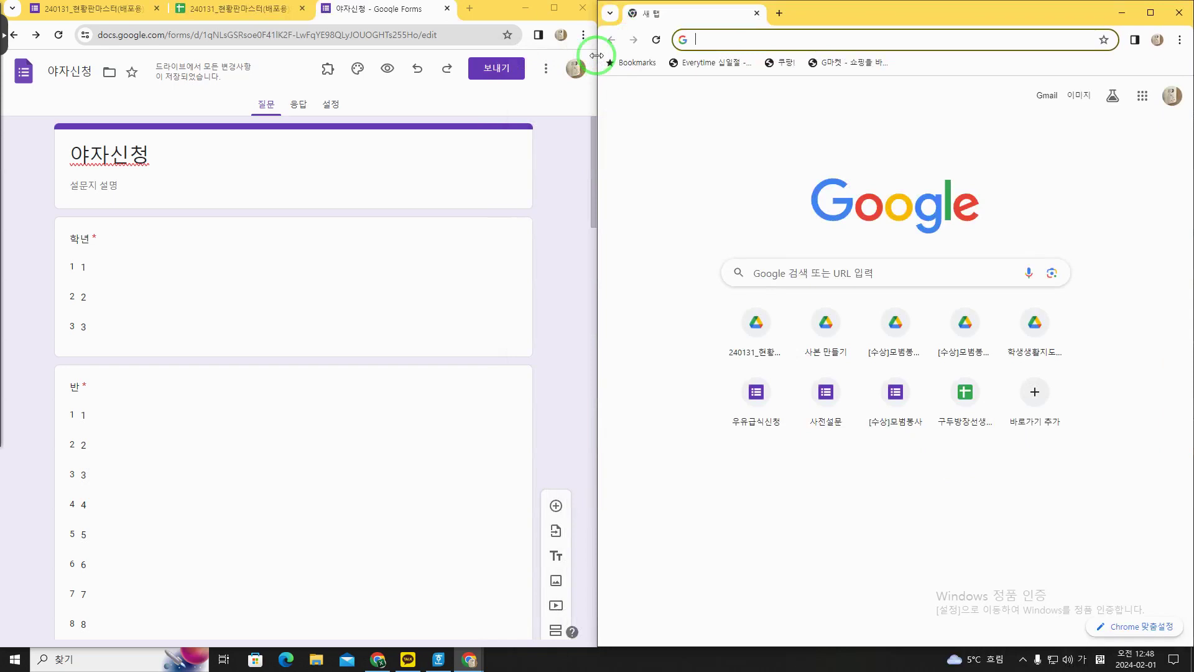
pyautogui.hotkey('ctrl', 'w')
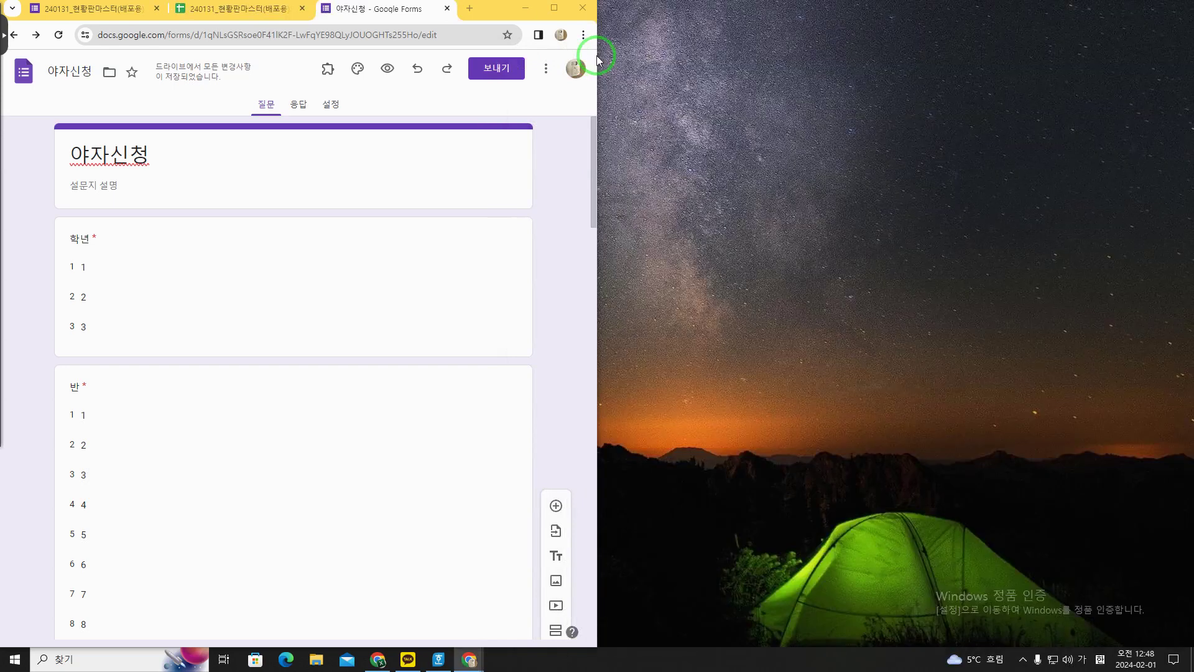
# Open the copied form link in a new browser window docked on the right half of the screen
pyautogui.hotkey('ctrl', 'n')
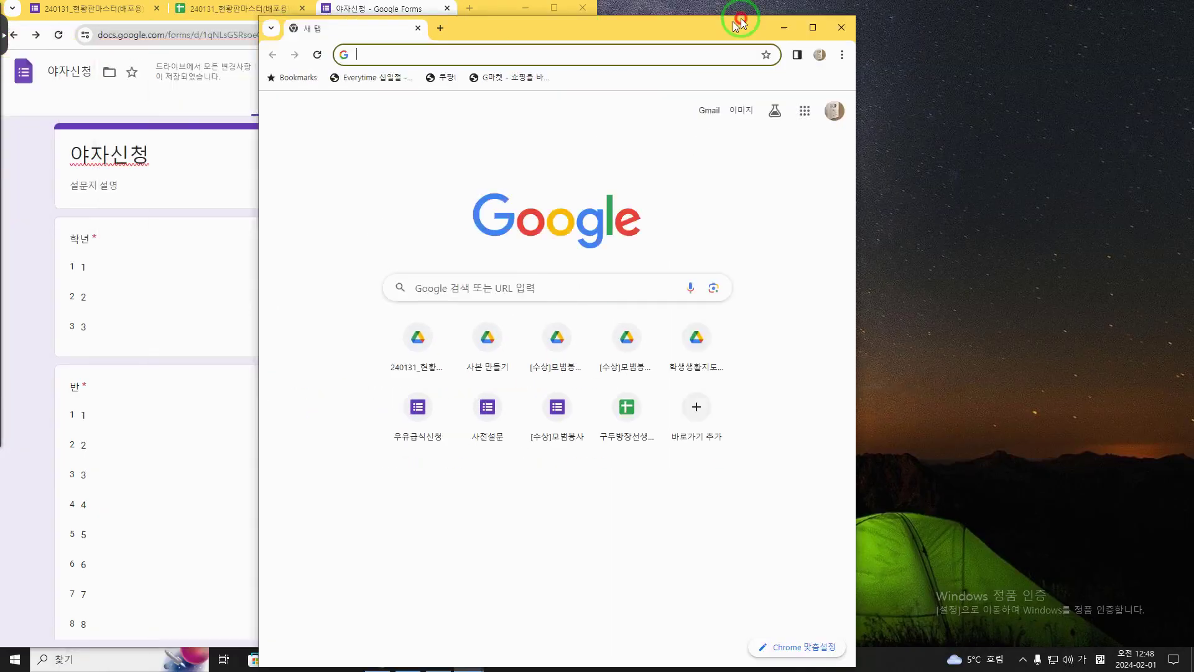
pyautogui.press('super+Right')
pyautogui.click(772, 47)
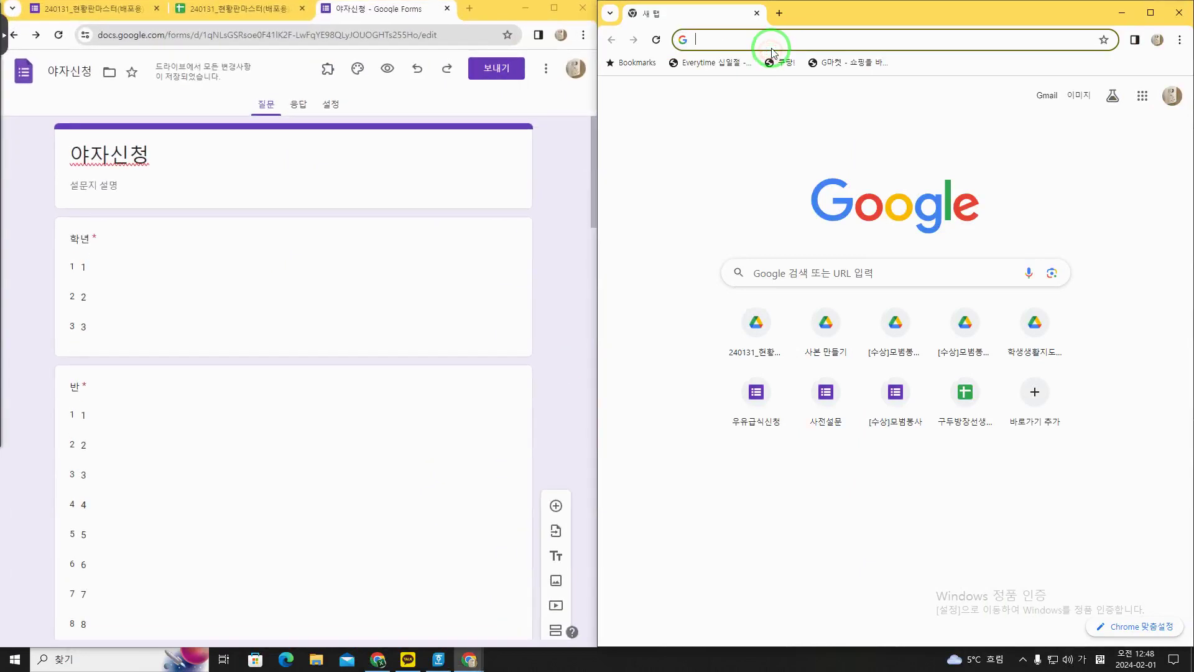
pyautogui.write('forms.gle/9joDKYEYNgfS95GP6')
pyautogui.press('Return')
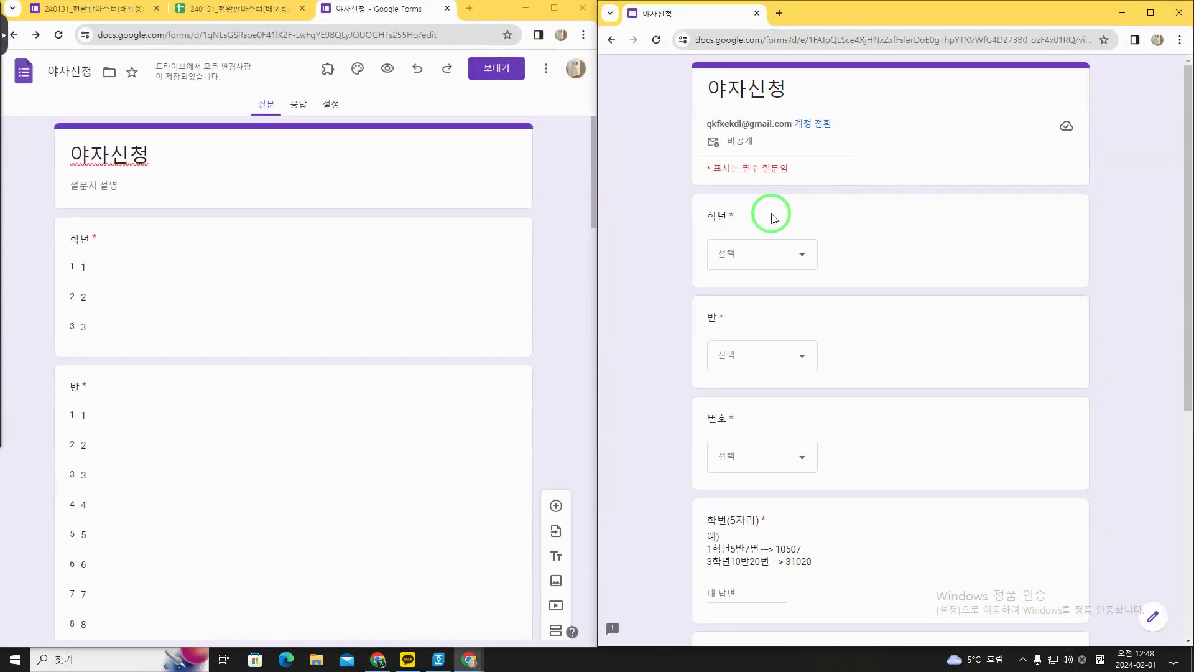
# Answer the live form's dropdowns with 2 for 학년, 1 for 반 and 3 for 번호
pyautogui.click(779, 247)
pyautogui.click(755, 292)
pyautogui.click(755, 261)
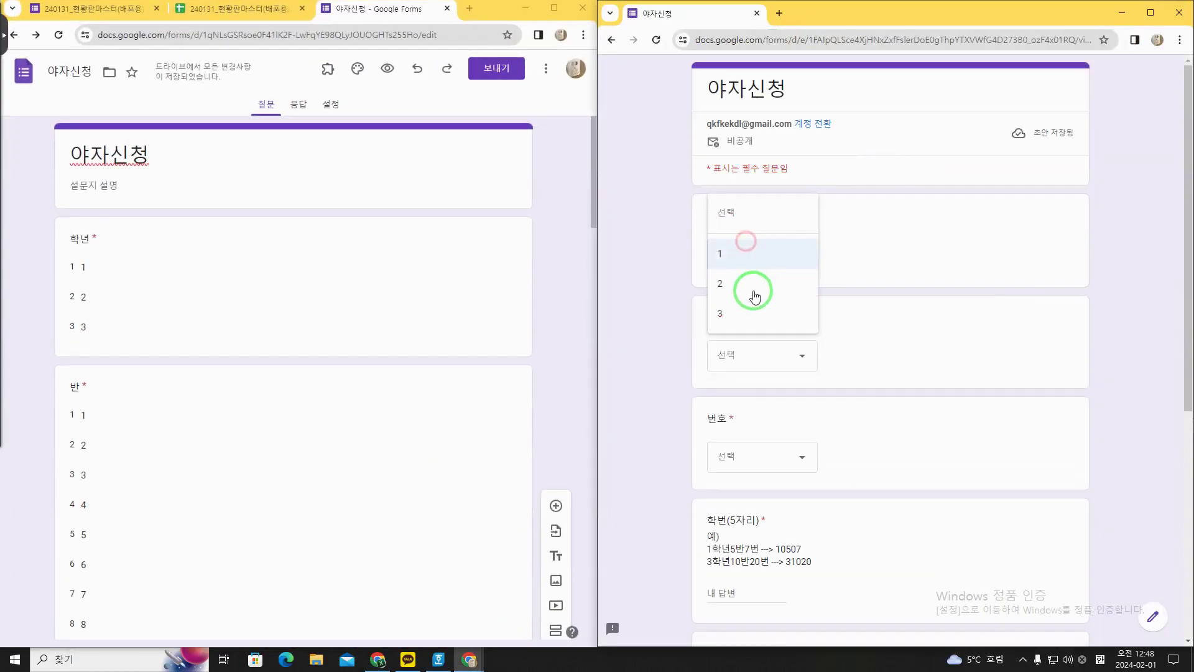
pyautogui.click(754, 281)
pyautogui.click(768, 353)
pyautogui.click(761, 346)
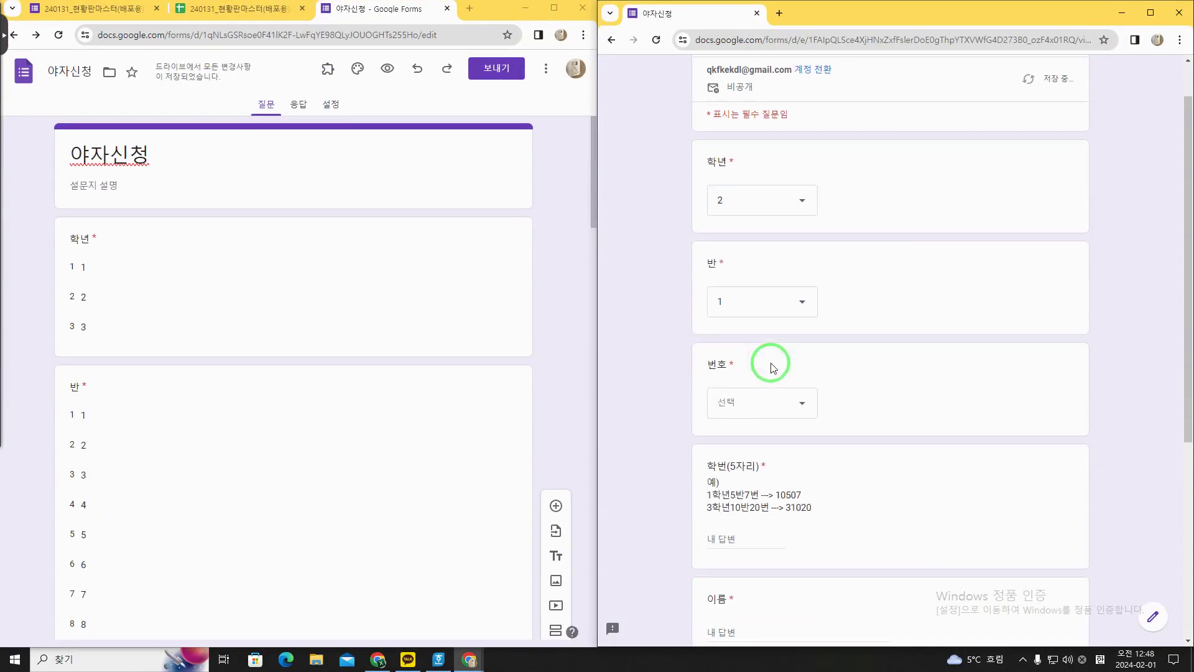
pyautogui.click(765, 394)
pyautogui.click(760, 210)
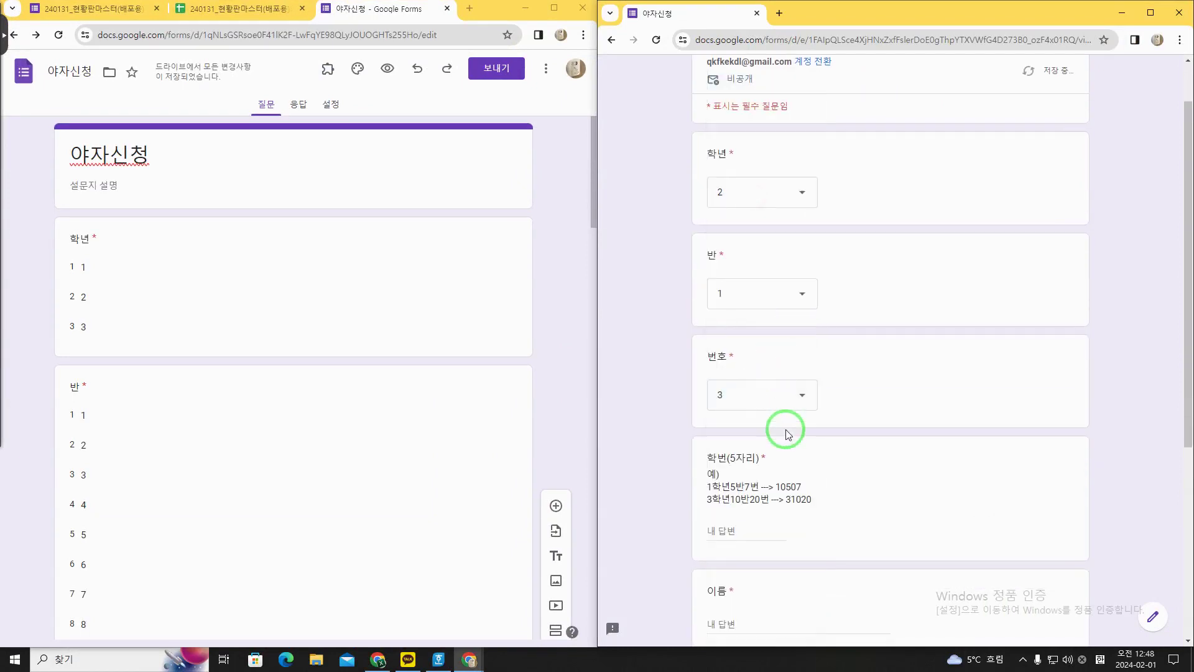
# Fill in the student's five-digit 학번 and the 이름 field in the live form
pyautogui.scroll(-2, 749, 409)
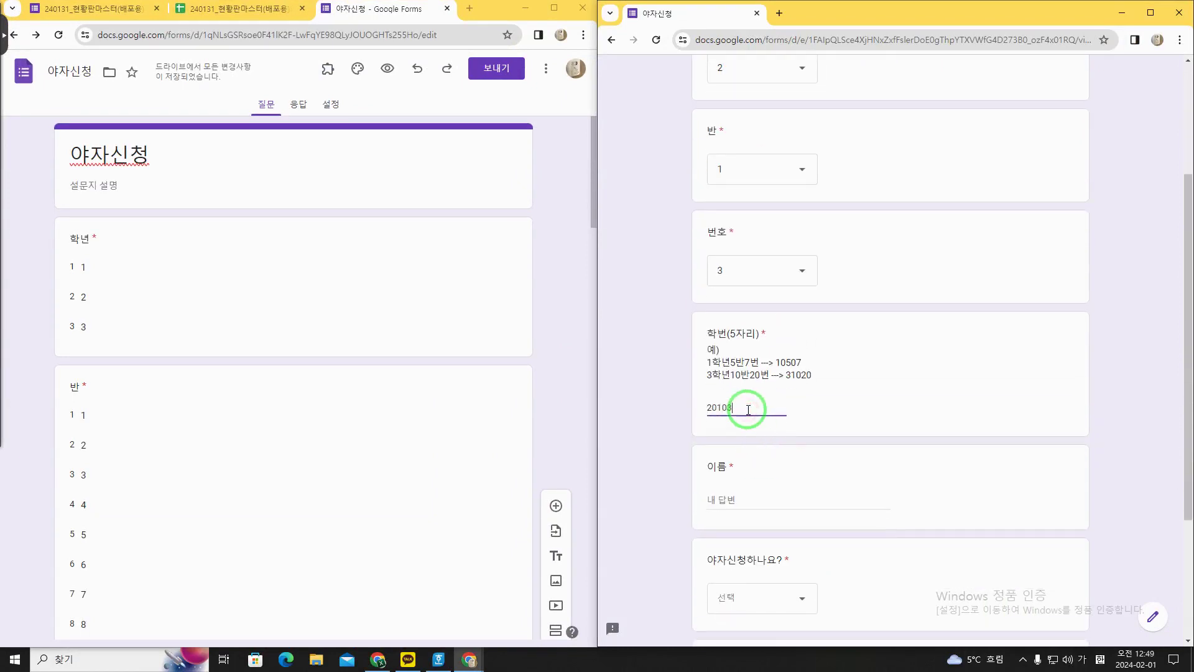
pyautogui.click(749, 409)
pyautogui.write('20103')
pyautogui.click(762, 495)
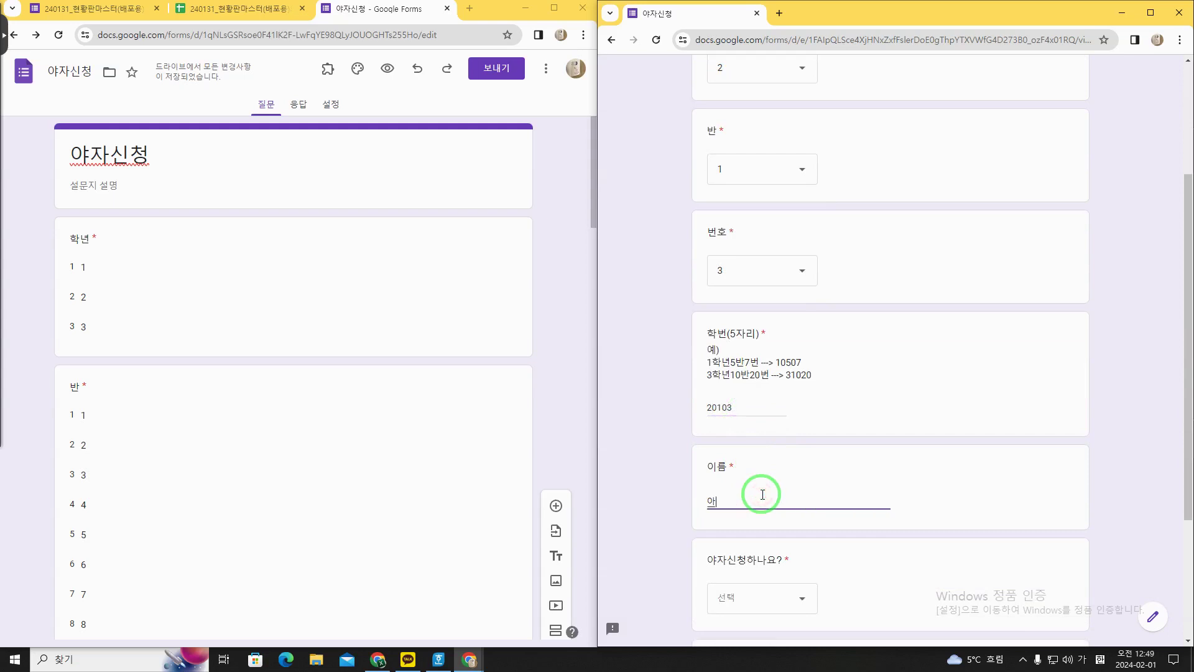
pyautogui.scroll(-3, 762, 499)
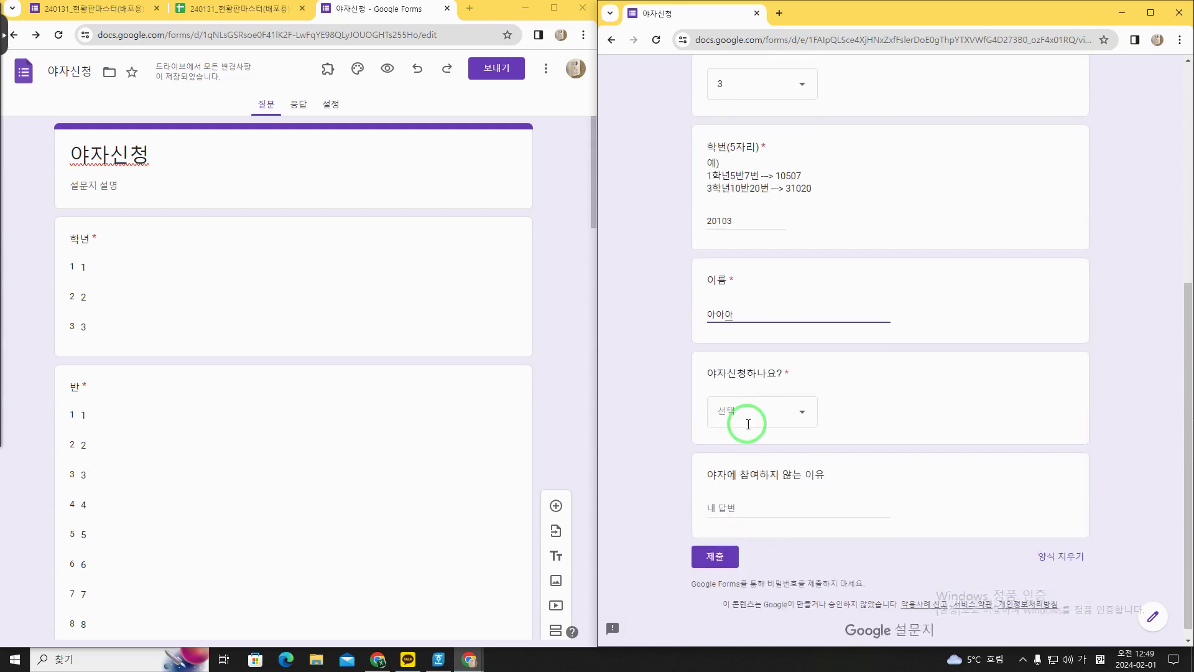
# Choose 신청 as the answer to 야자신청하나요? in the live form
pyautogui.click(748, 418)
pyautogui.click(755, 424)
pyautogui.click(756, 424)
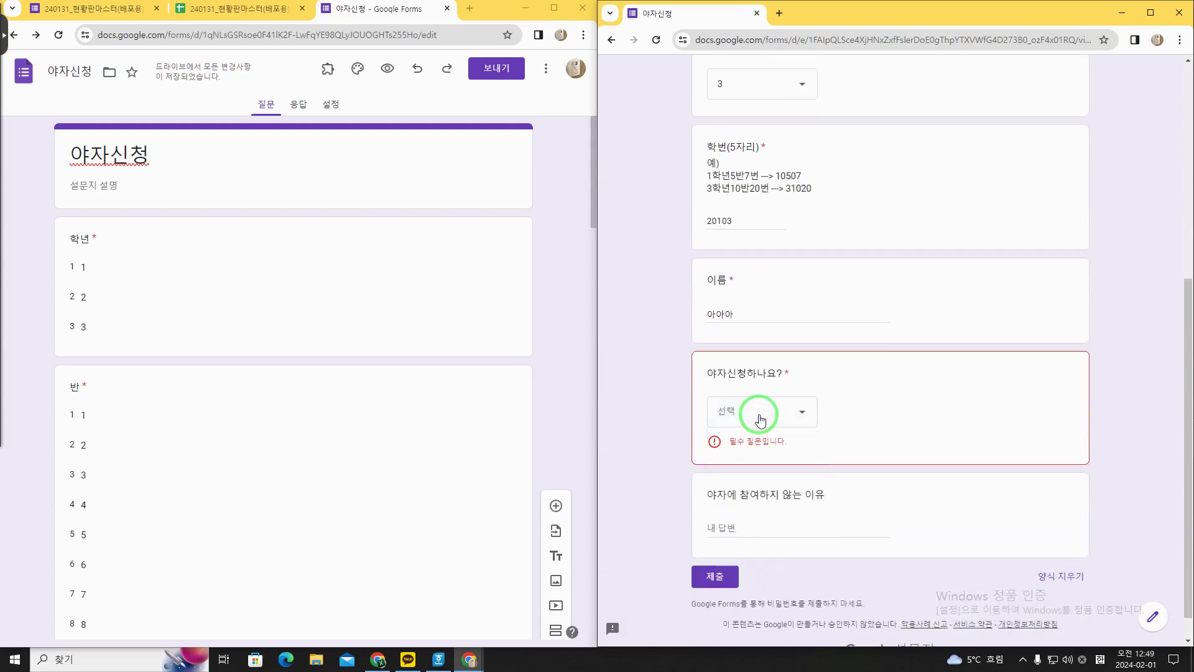
pyautogui.click(744, 458)
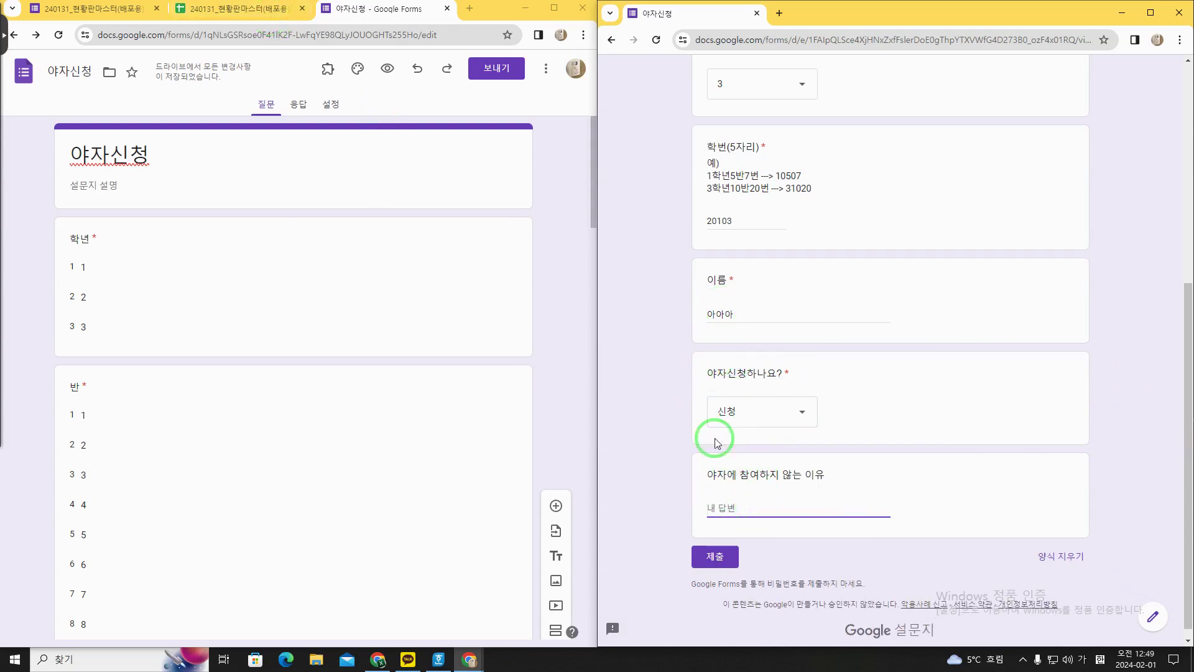
# In the form editor, retitle the last question "야자에 참여하는 요일은? 야자에 참여하지 않는 이유는?"
pyautogui.scroll(-6, 187, 405)
pyautogui.scroll(-15, 172, 520)
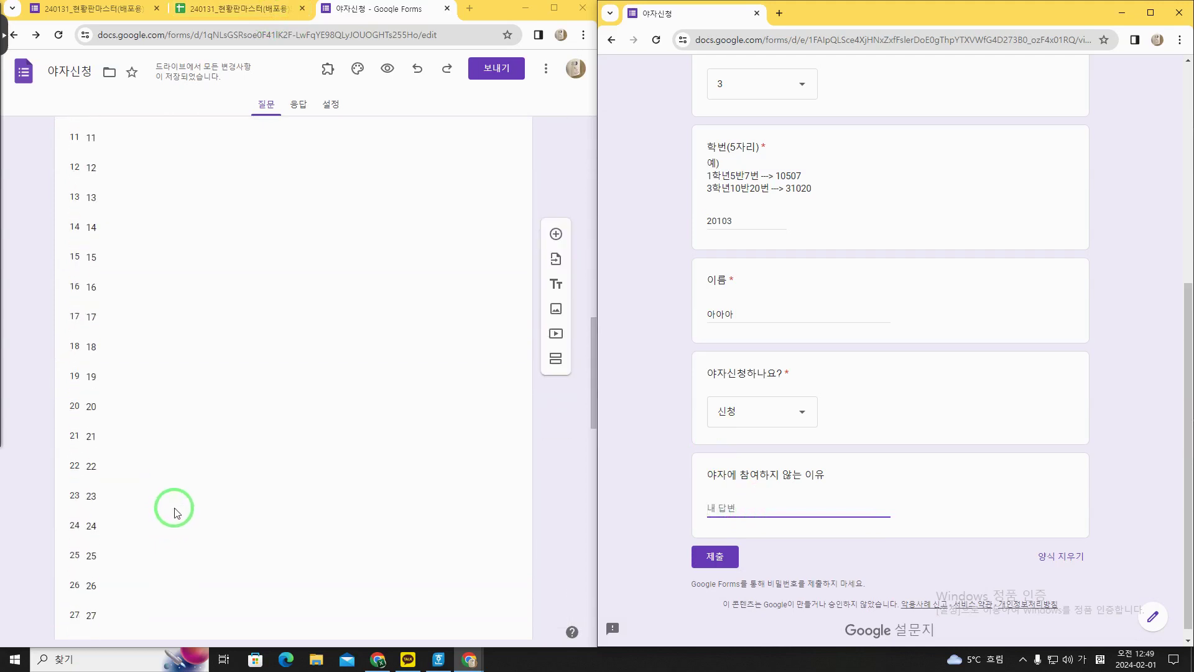
pyautogui.click(166, 494)
pyautogui.click(202, 486)
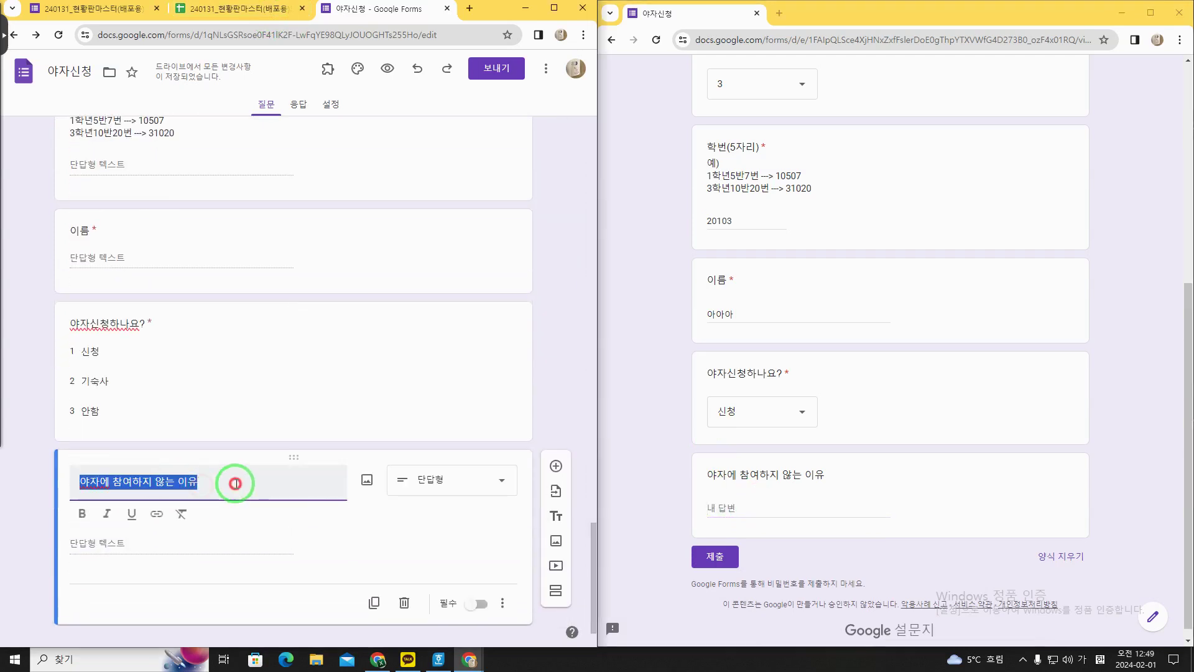
pyautogui.click(236, 483)
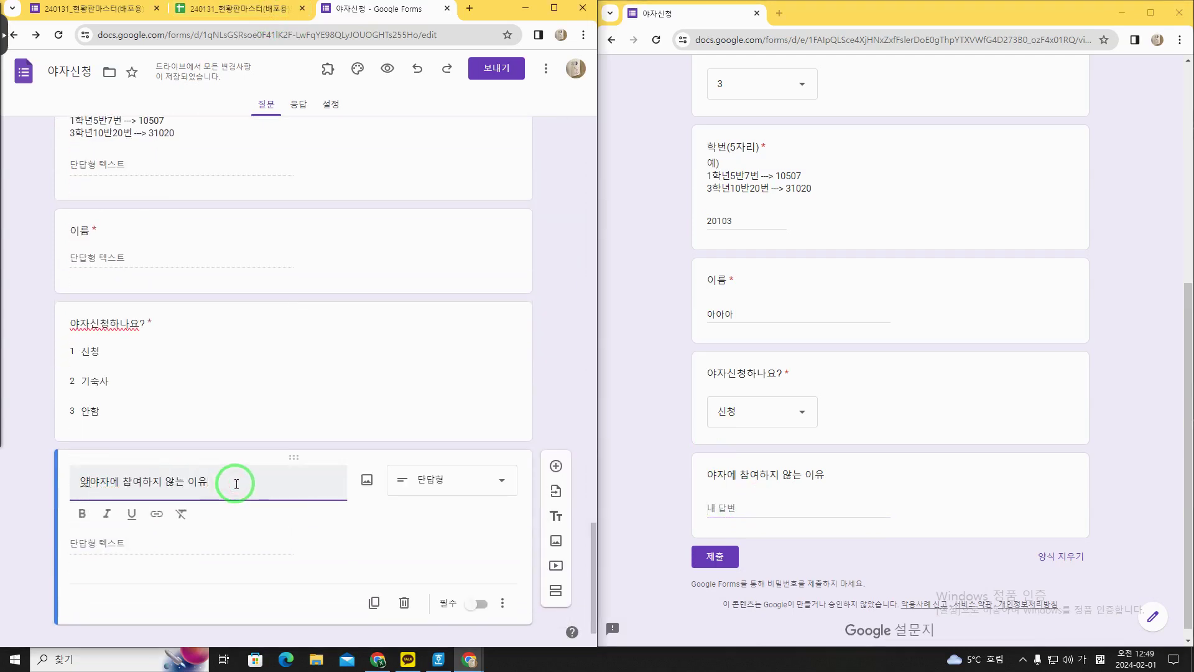
pyautogui.write('참 의하는 욍')
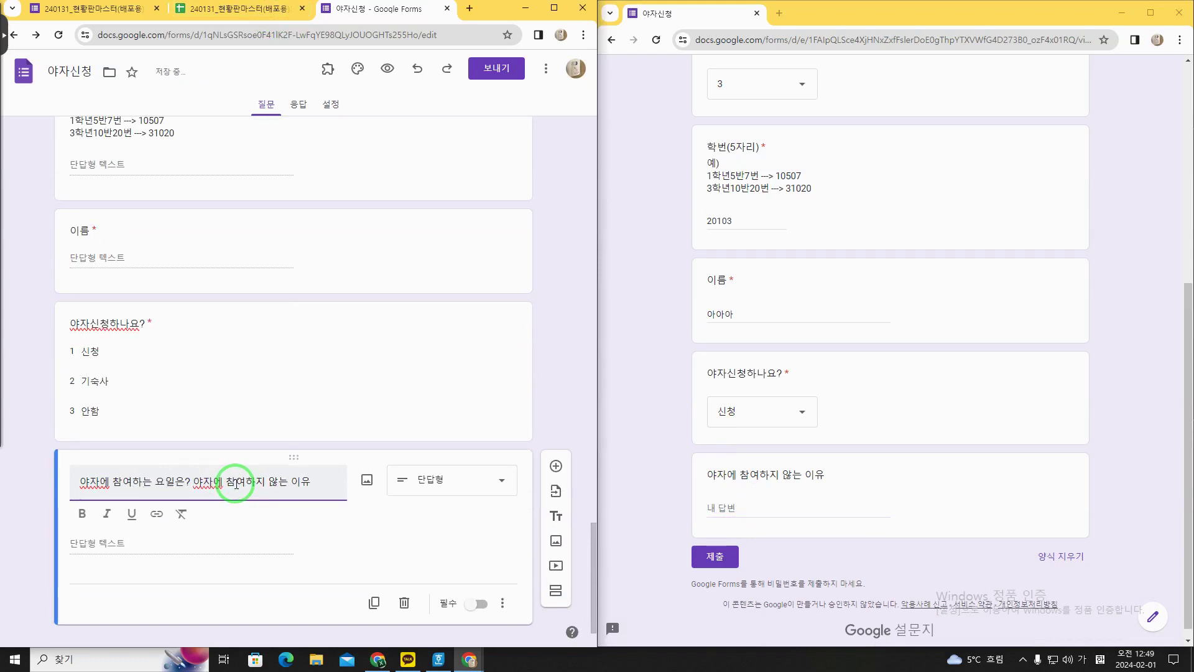
pyautogui.write('일은? 야자에')
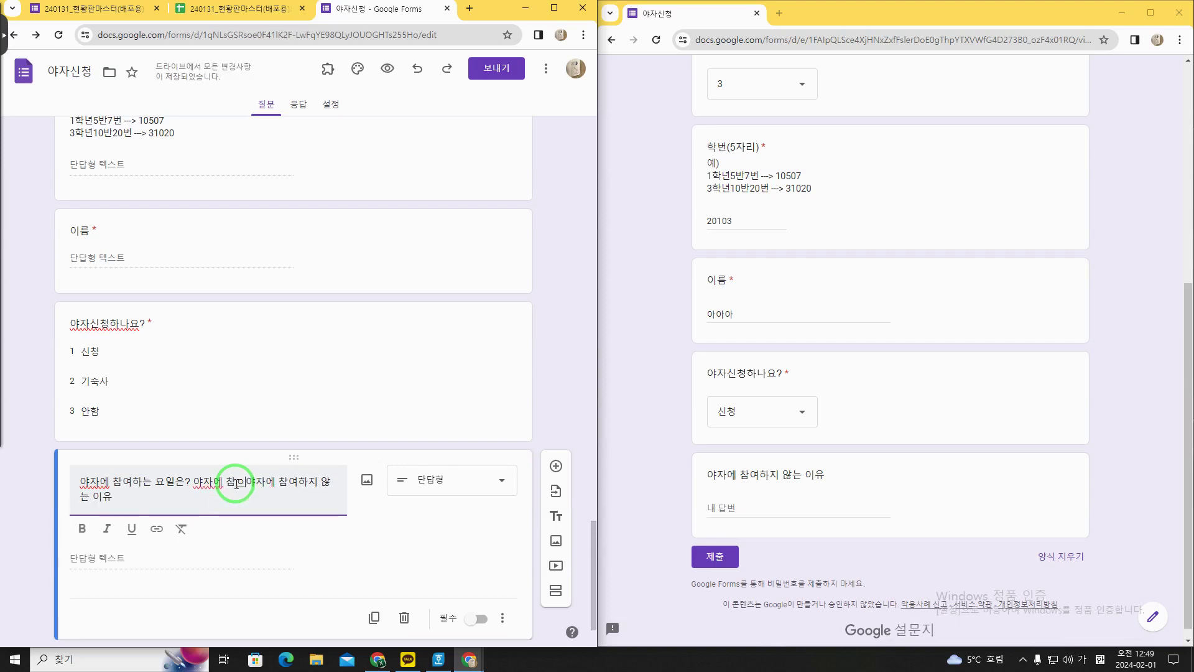
pyautogui.press('BackSpace')
pyautogui.press('BackSpace')
pyautogui.press('BackSpace')
pyautogui.press('BackSpace')
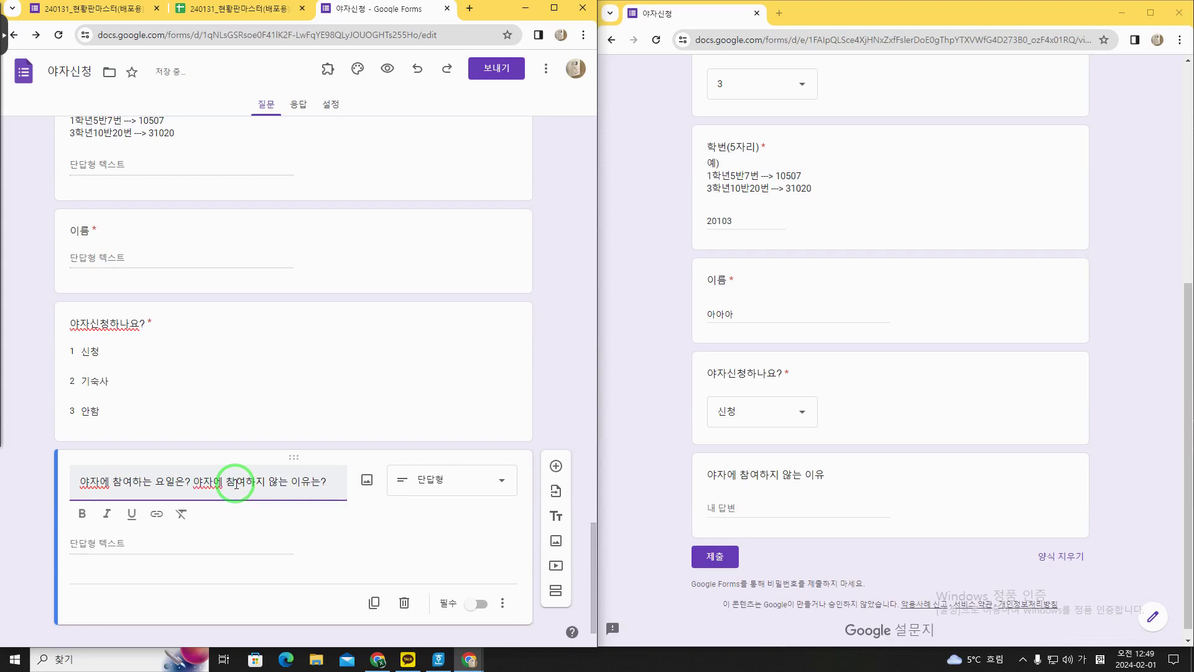
pyautogui.click(446, 520)
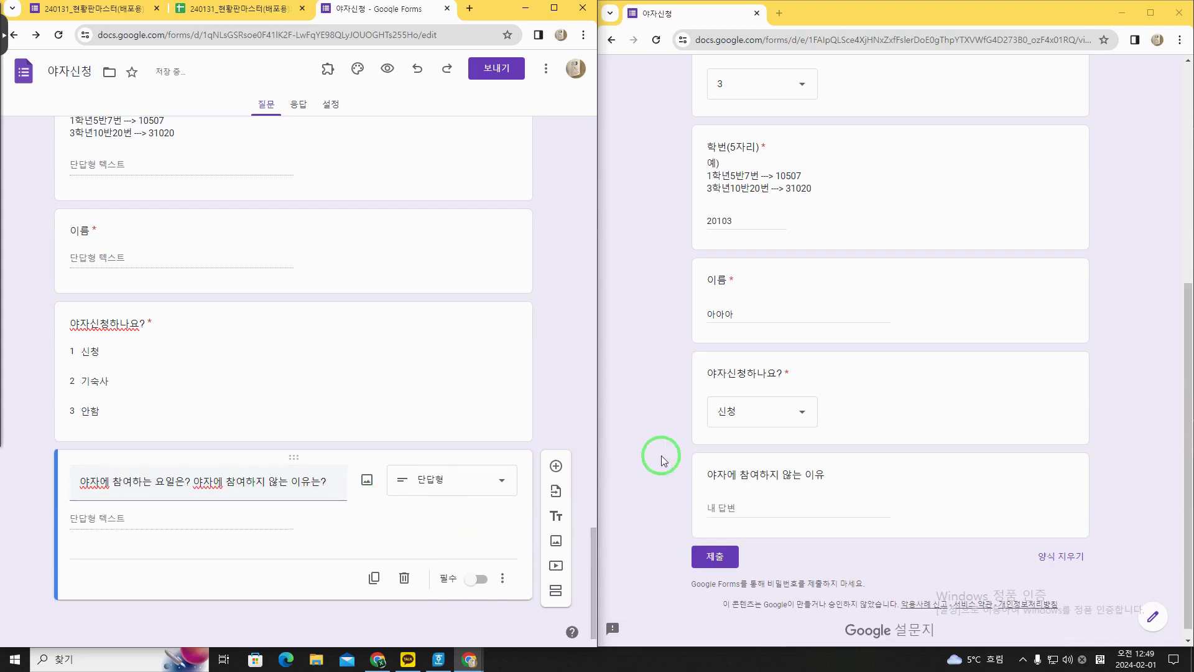
# Reload the live form, then answer its last question with 월수금 and submit the response
pyautogui.click(660, 409)
pyautogui.press('F5')
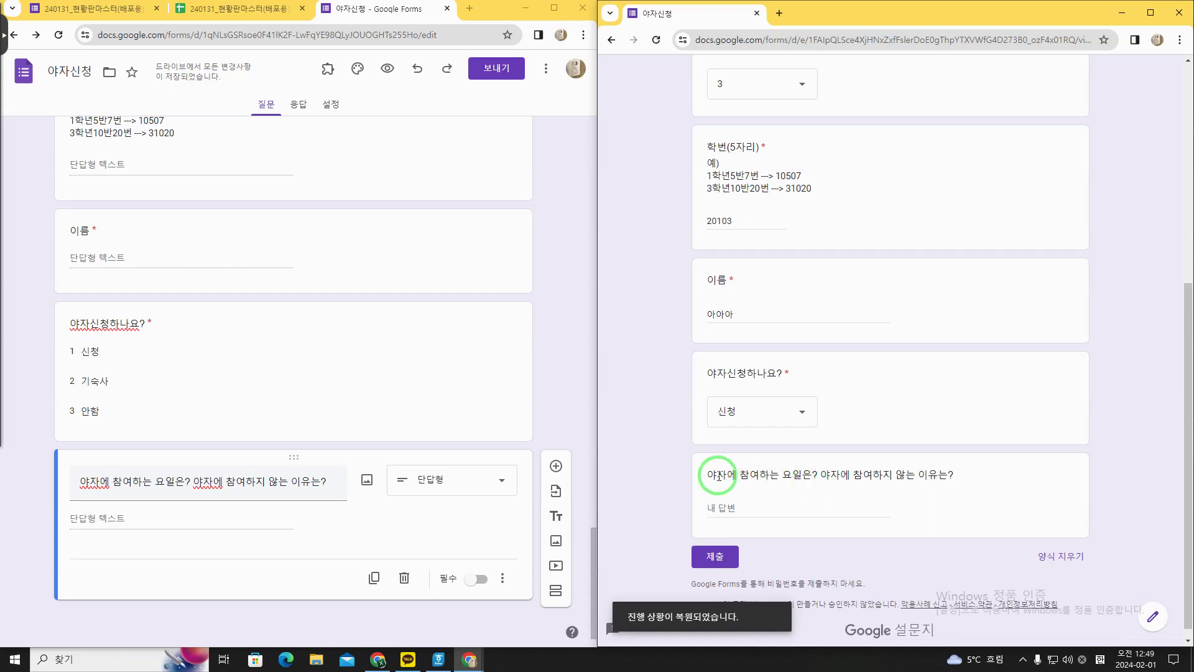
pyautogui.moveTo(719, 475); pyautogui.dragTo(978, 475)
pyautogui.click(739, 516)
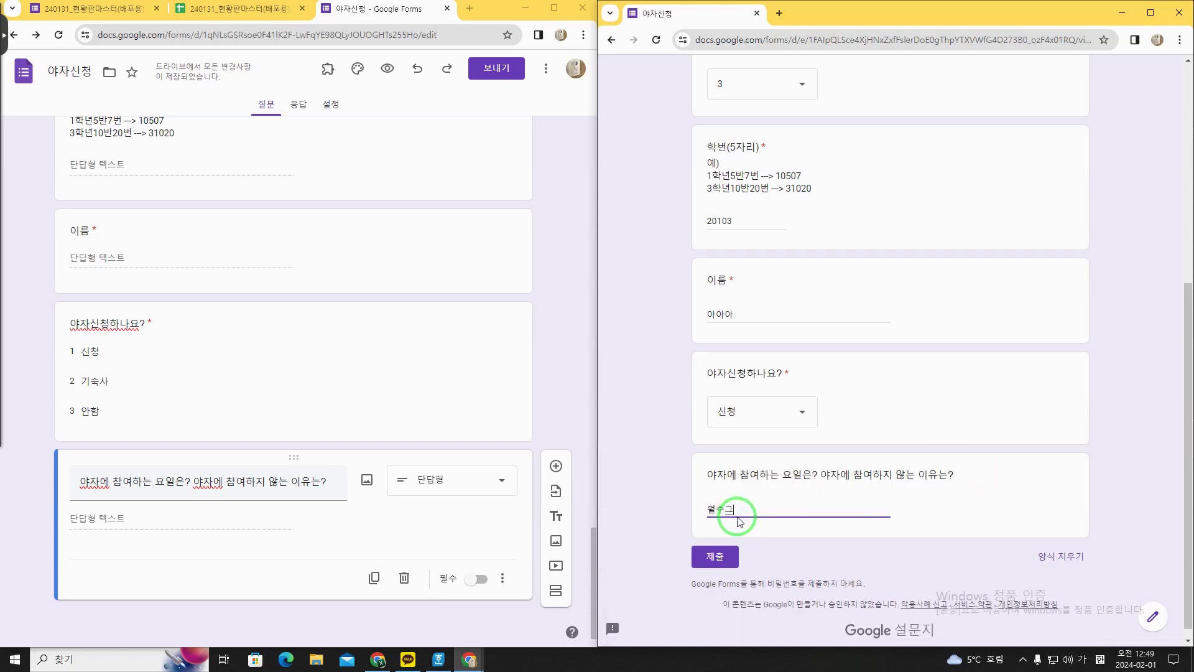
pyautogui.click(721, 563)
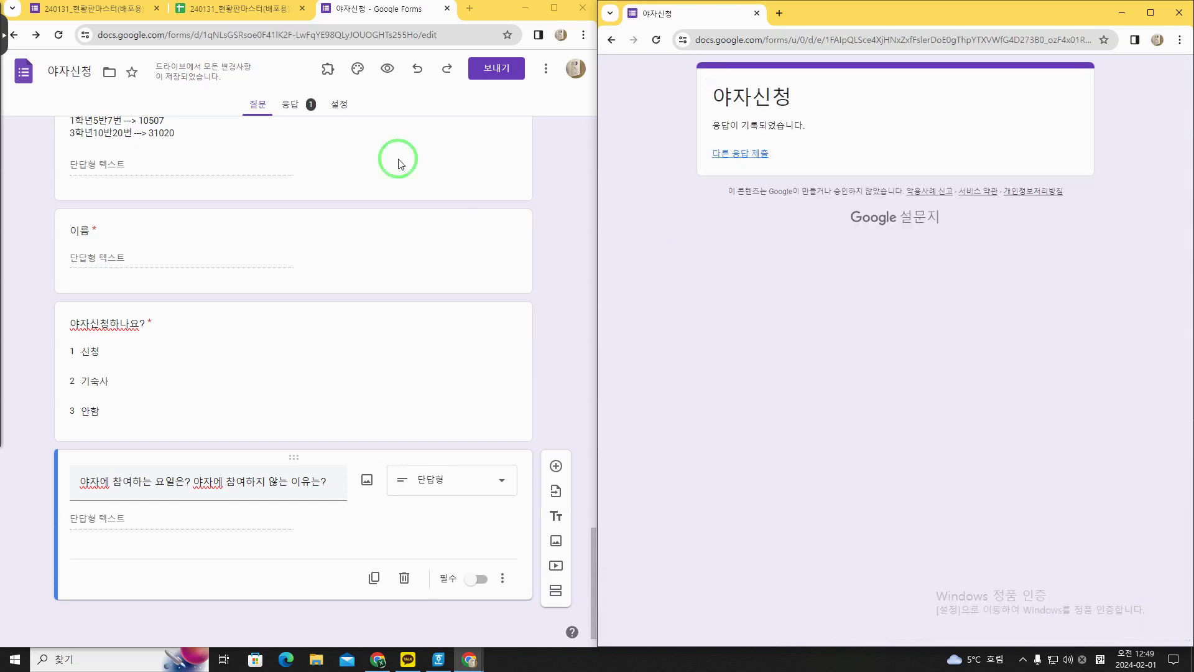
# Link the form's responses to the existing spreadsheet 240131_현황판마스터(배포용)의 사본
pyautogui.click(297, 111)
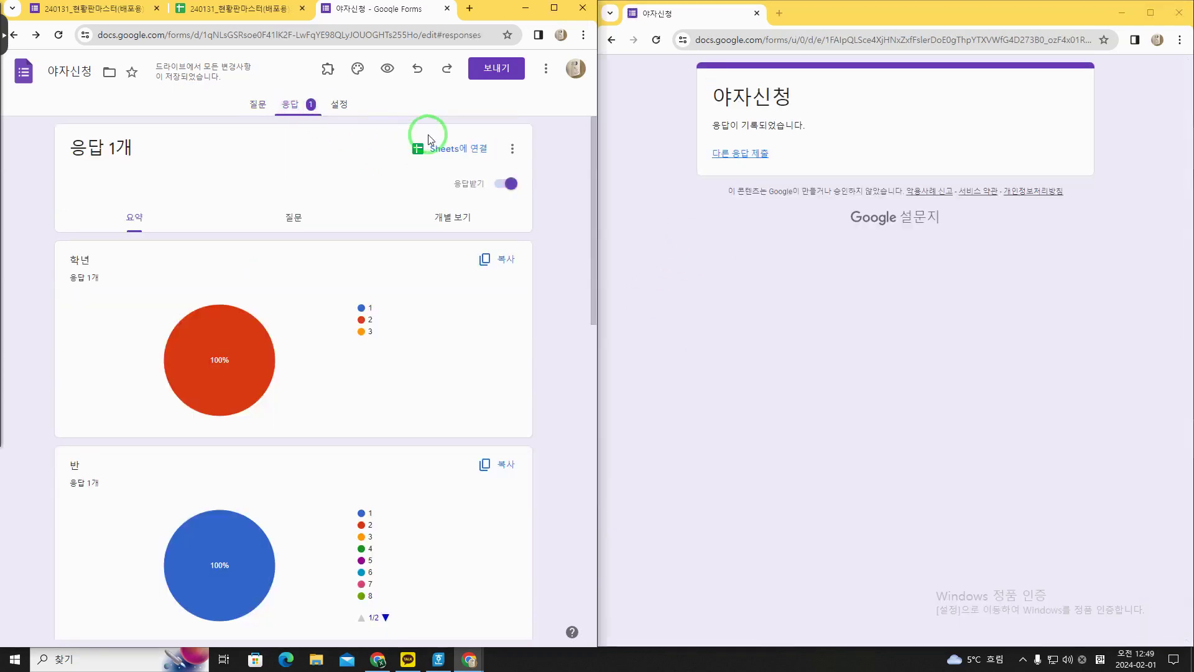
pyautogui.click(460, 151)
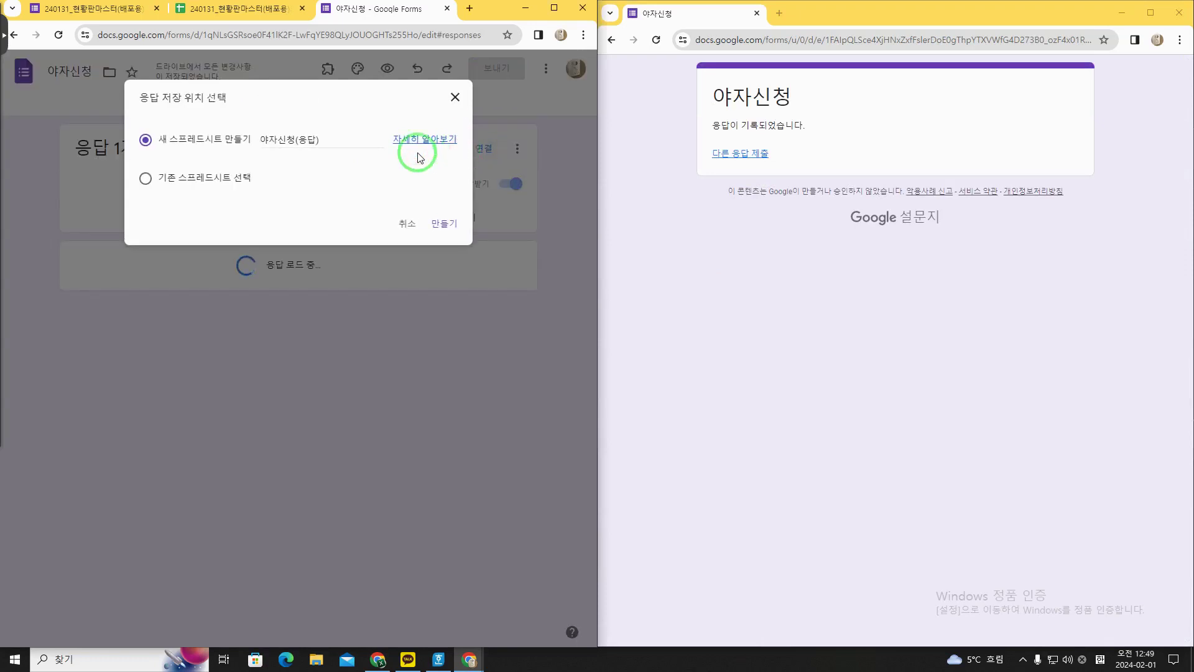
pyautogui.click(211, 182)
pyautogui.click(449, 223)
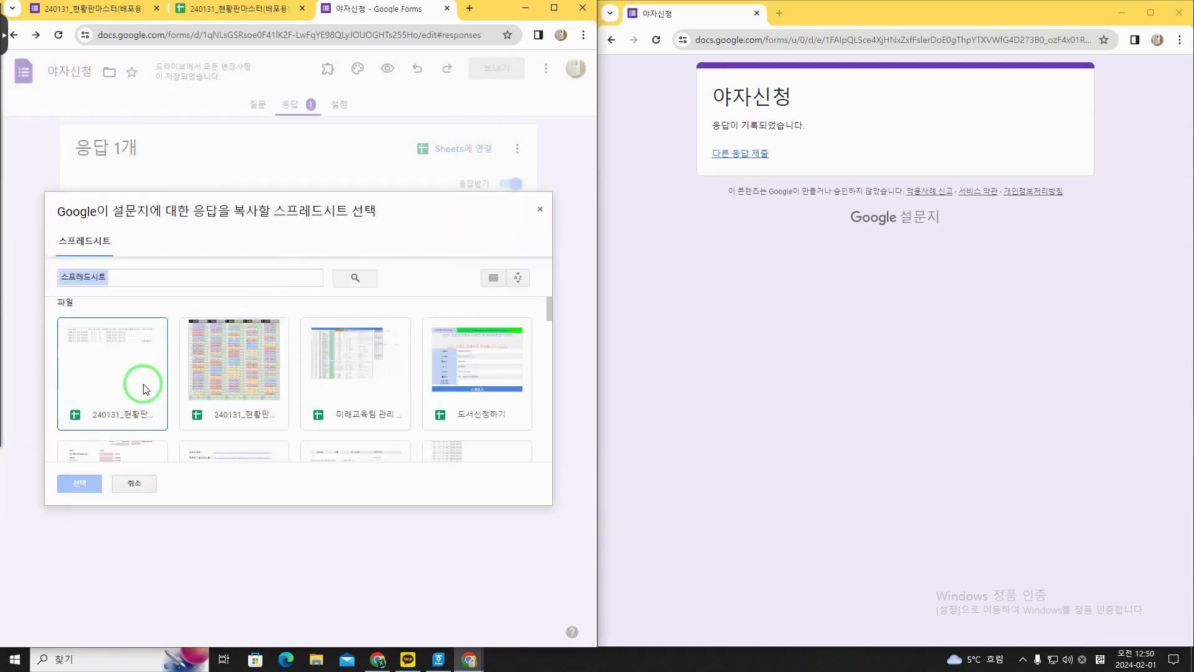
pyautogui.click(126, 375)
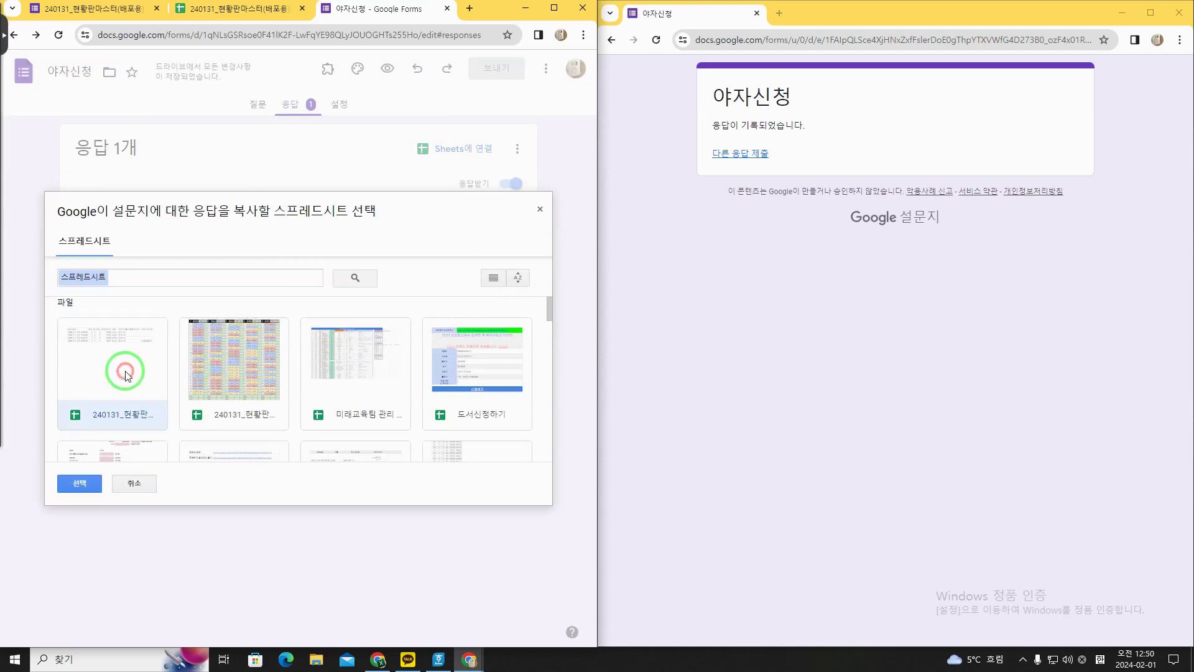
pyautogui.click(126, 374)
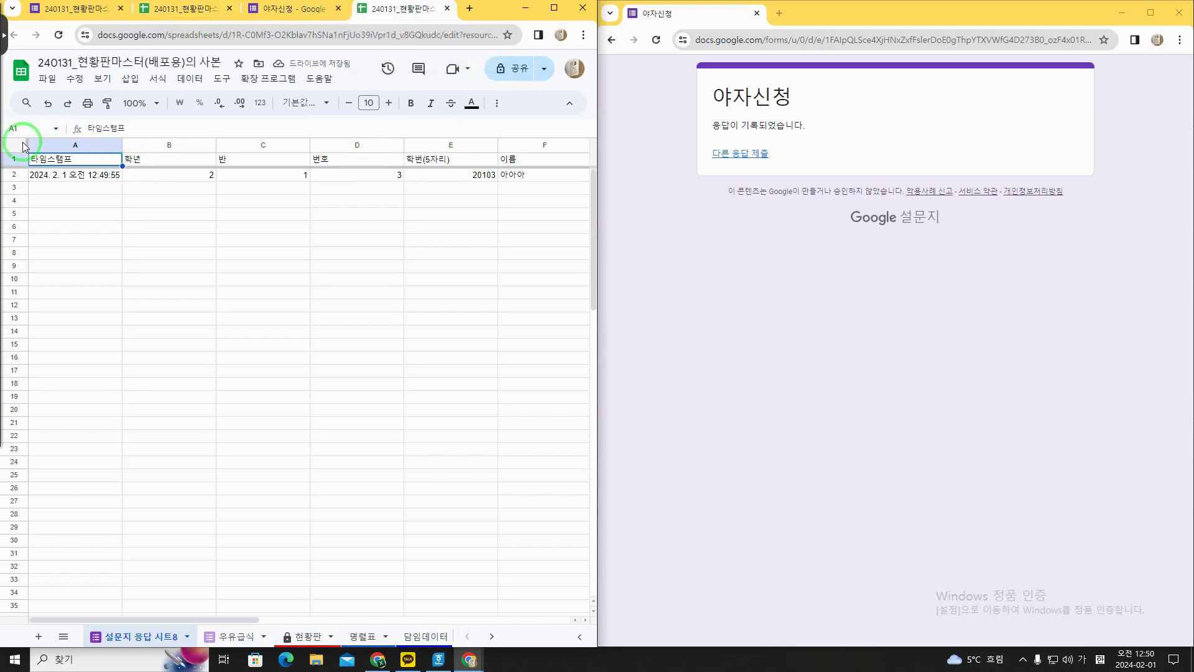
# Auto-fit the widths of all columns in the new form response sheet
pyautogui.click(24, 146)
pyautogui.doubleClick(122, 144)
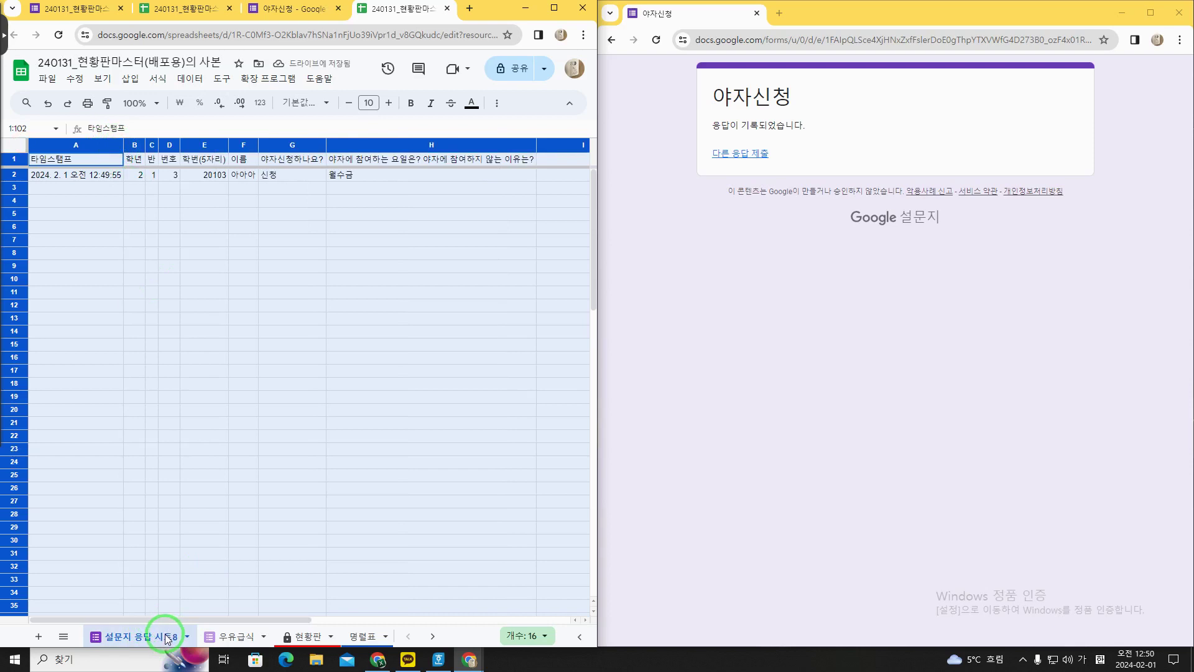
# Rename the new form response sheet as 야자신청 and move the spreadsheet into its own window beside the form editor
pyautogui.rightClick(171, 639)
pyautogui.click(164, 452)
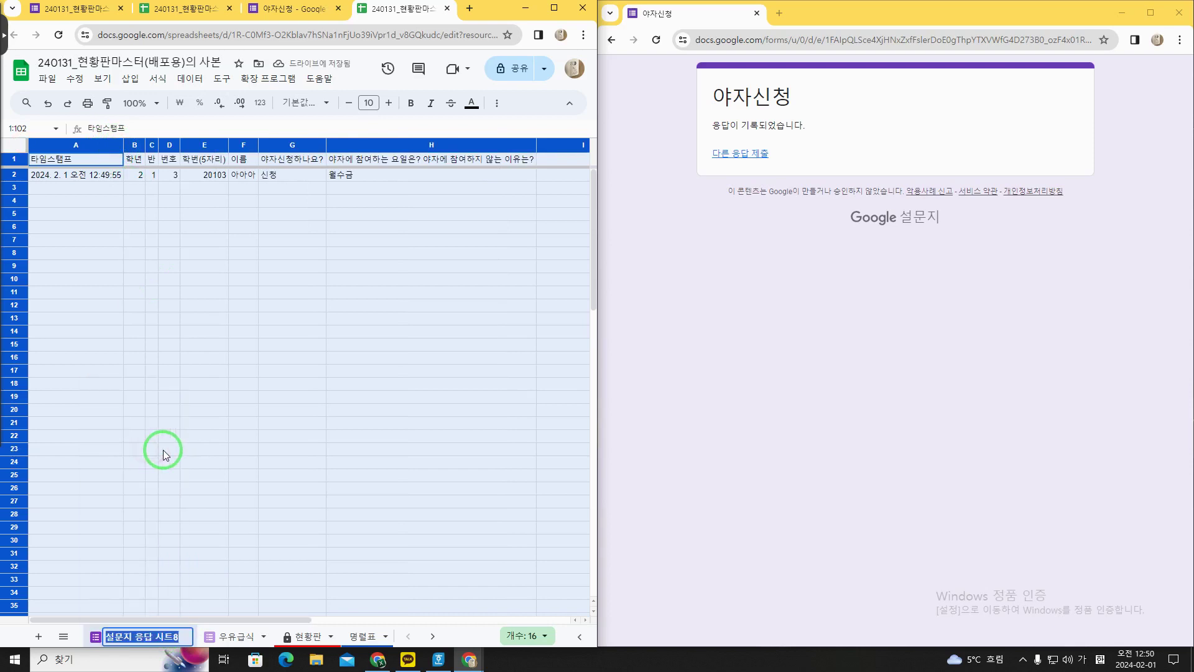
pyautogui.write('야자신청')
pyautogui.press('Return')
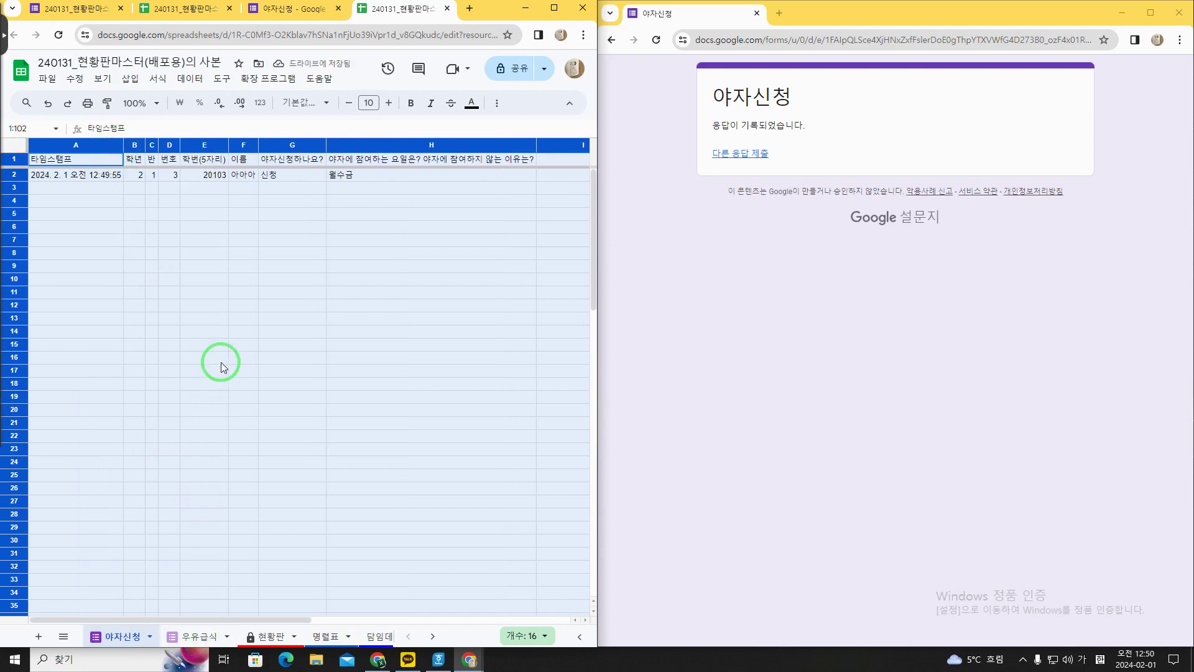
pyautogui.moveTo(398, 10); pyautogui.dragTo(653, 48)
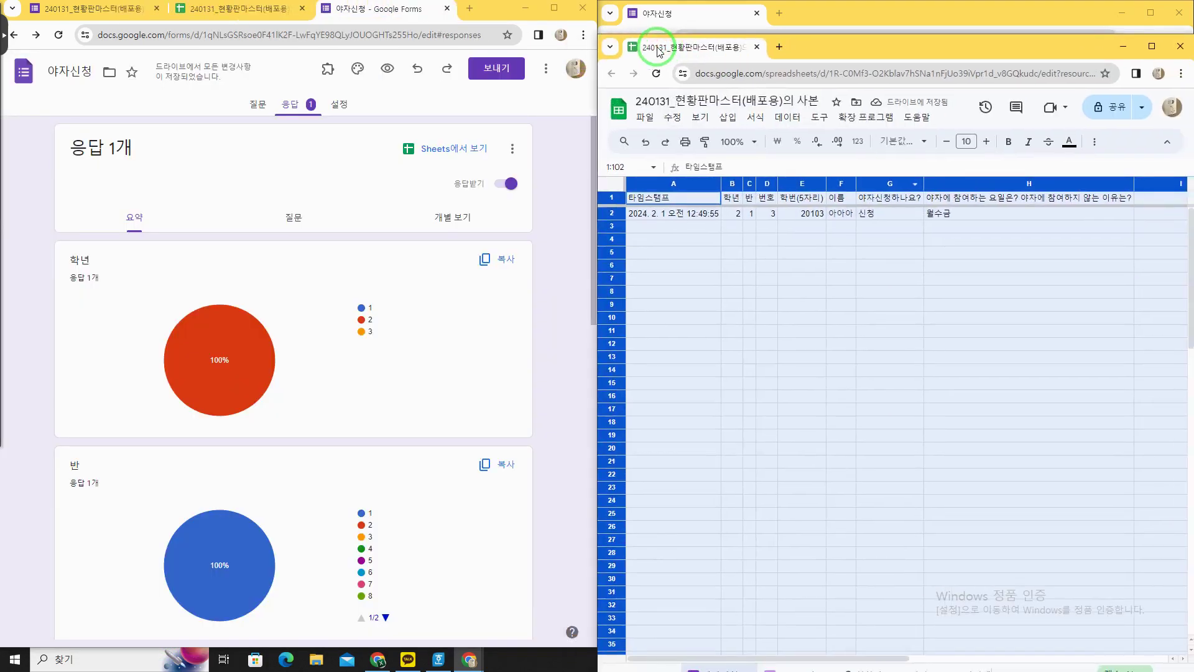
pyautogui.click(175, 246)
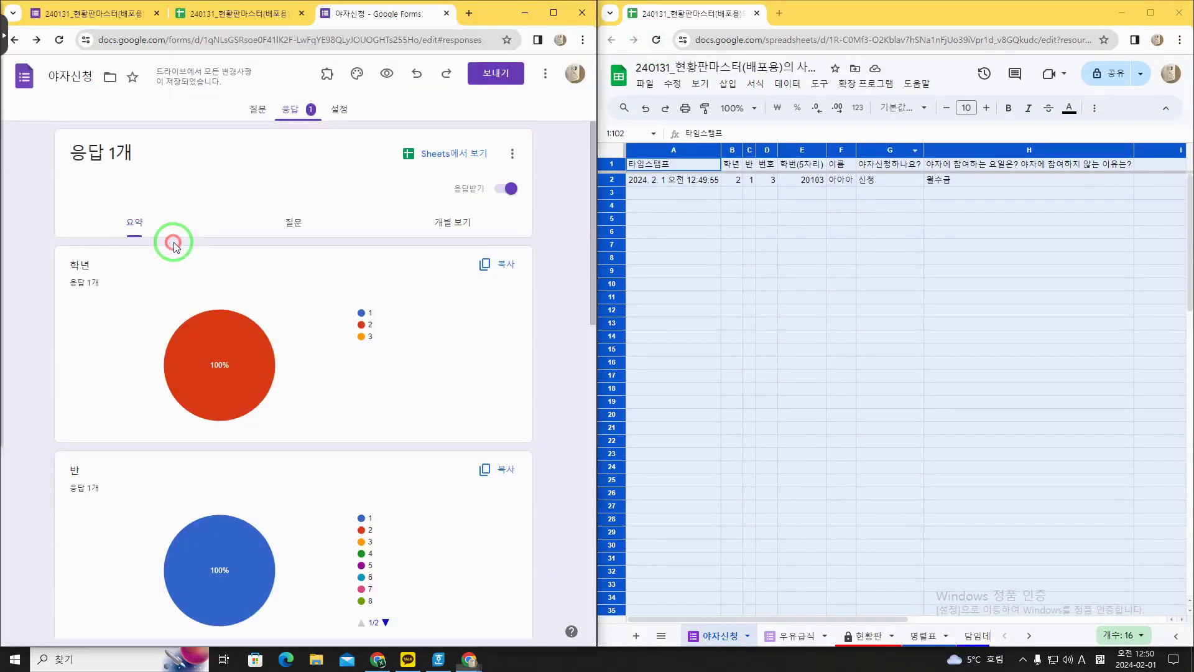
# On the 현황판 sheet of the spreadsheet, change the survey name in cell AT1 to 야자신청
pyautogui.click(237, 13)
pyautogui.moveTo(305, 619); pyautogui.dragTo(545, 633)
pyautogui.click(477, 187)
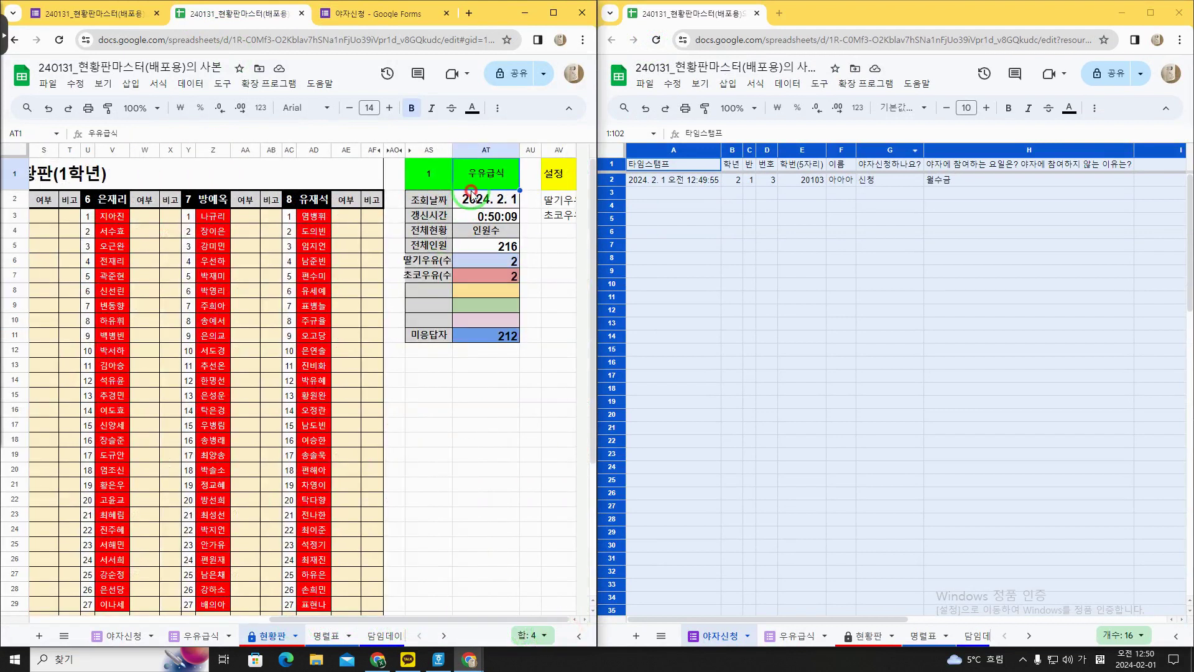
pyautogui.write('야자신')
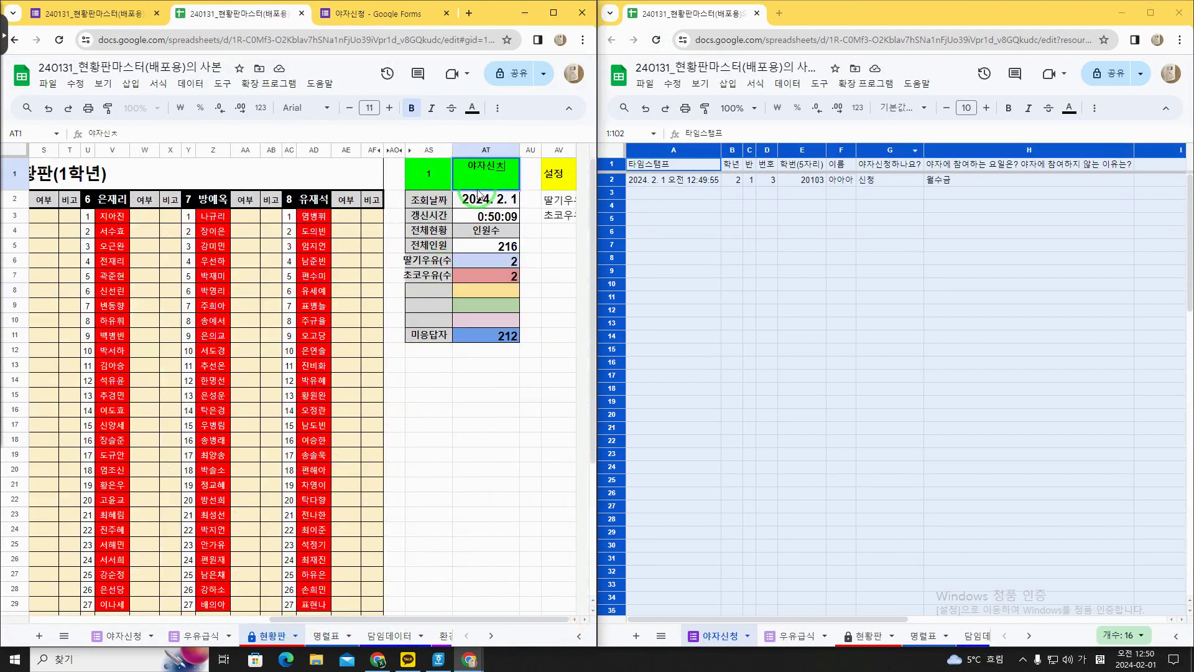
pyautogui.write('청')
pyautogui.press('Return')
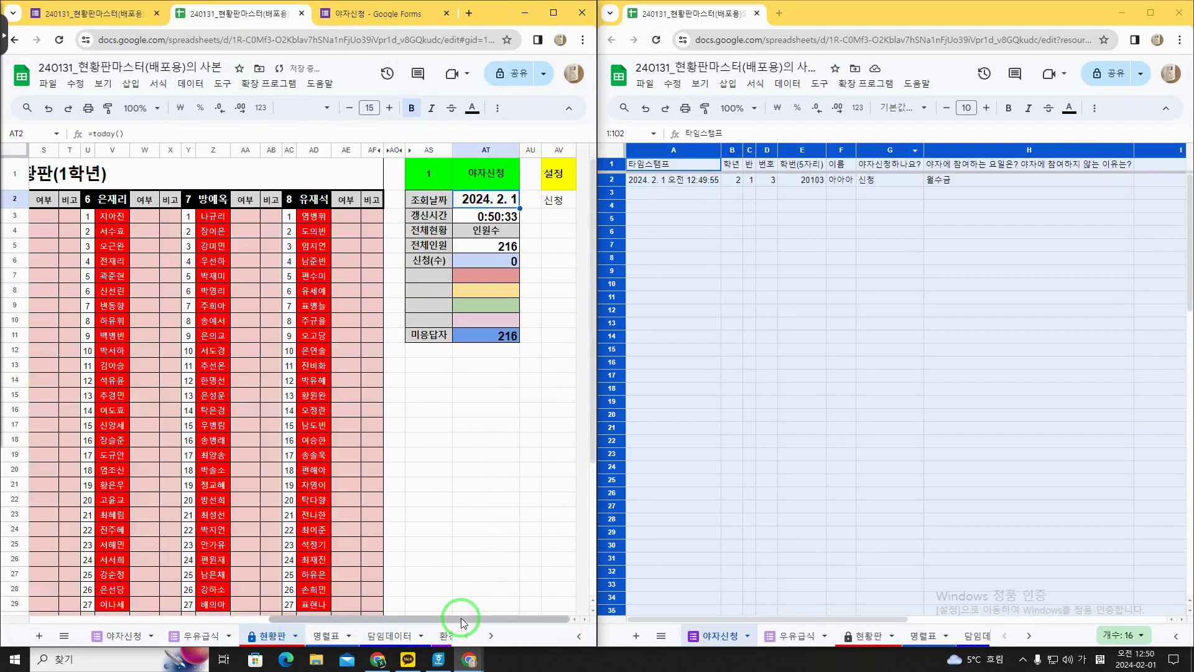
# Set the status board's grade in cell AS1 to 2 and check the first classes' entries
pyautogui.click(443, 174)
pyautogui.write('2')
pyautogui.press('Return')
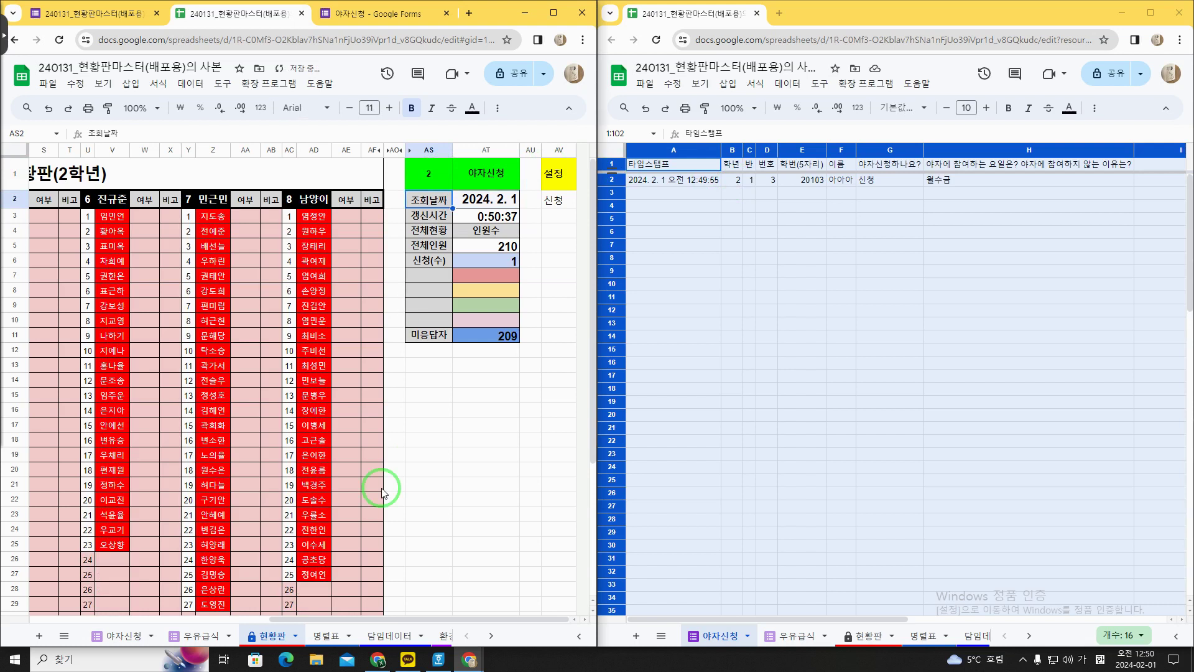
pyautogui.moveTo(418, 616); pyautogui.dragTo(134, 580)
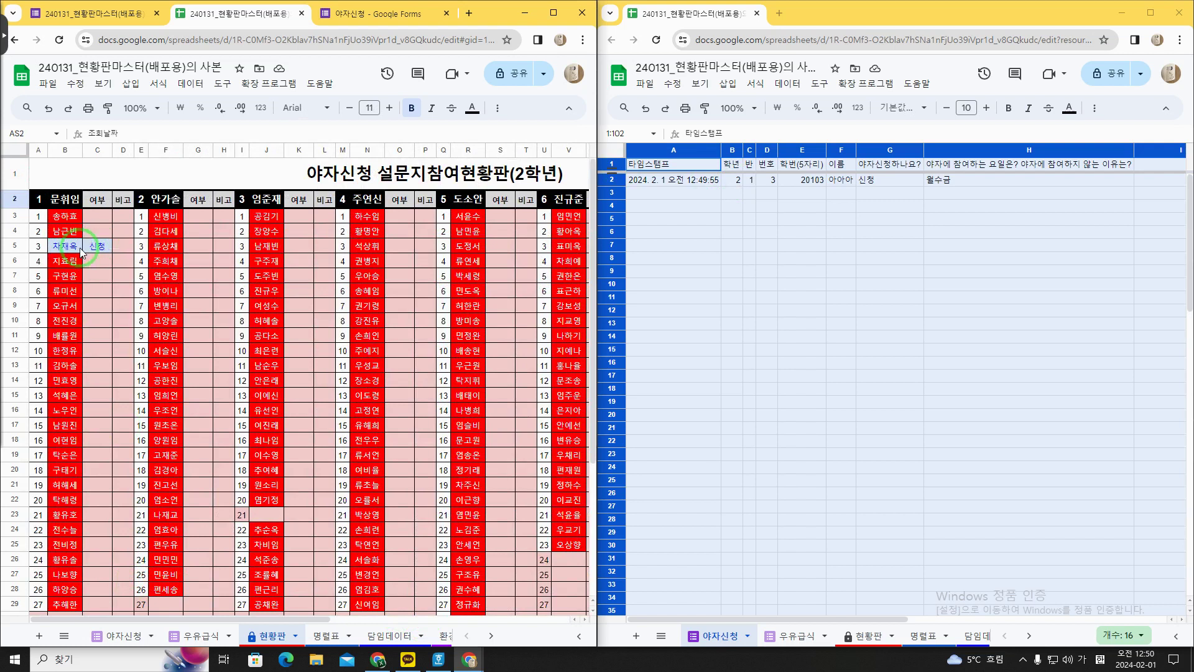
# Switch to the live 야자신청 form and start another response with 학년 2, 반 2 and 번호 13
pyautogui.click(710, 284)
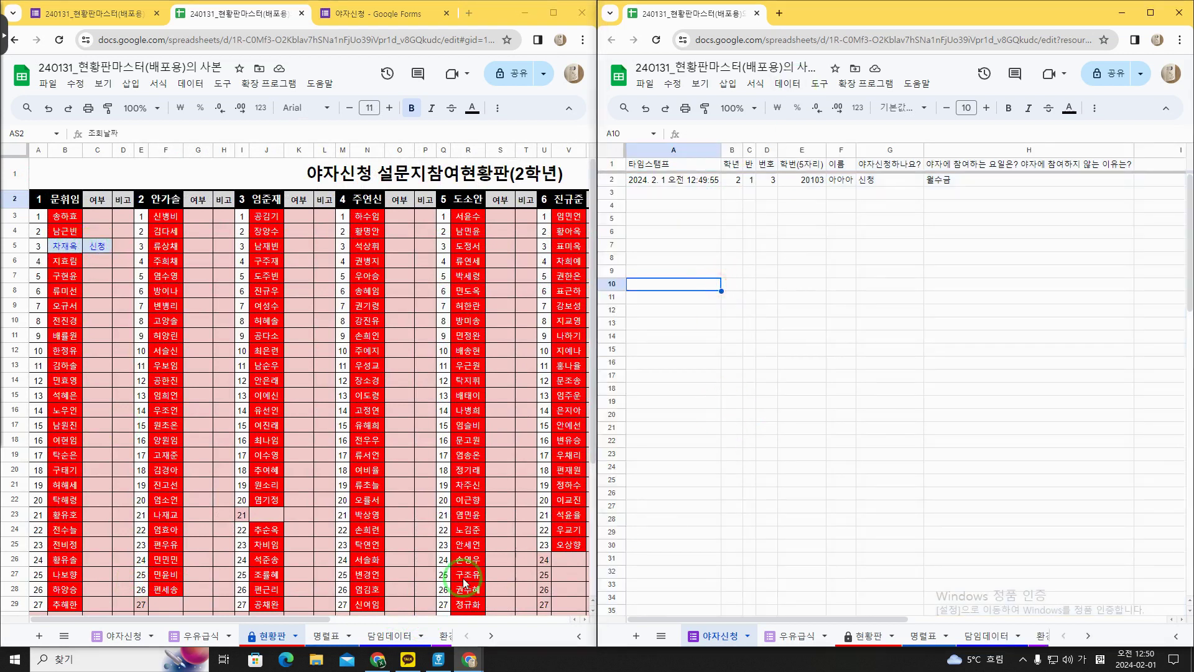
pyautogui.moveTo(481, 665)
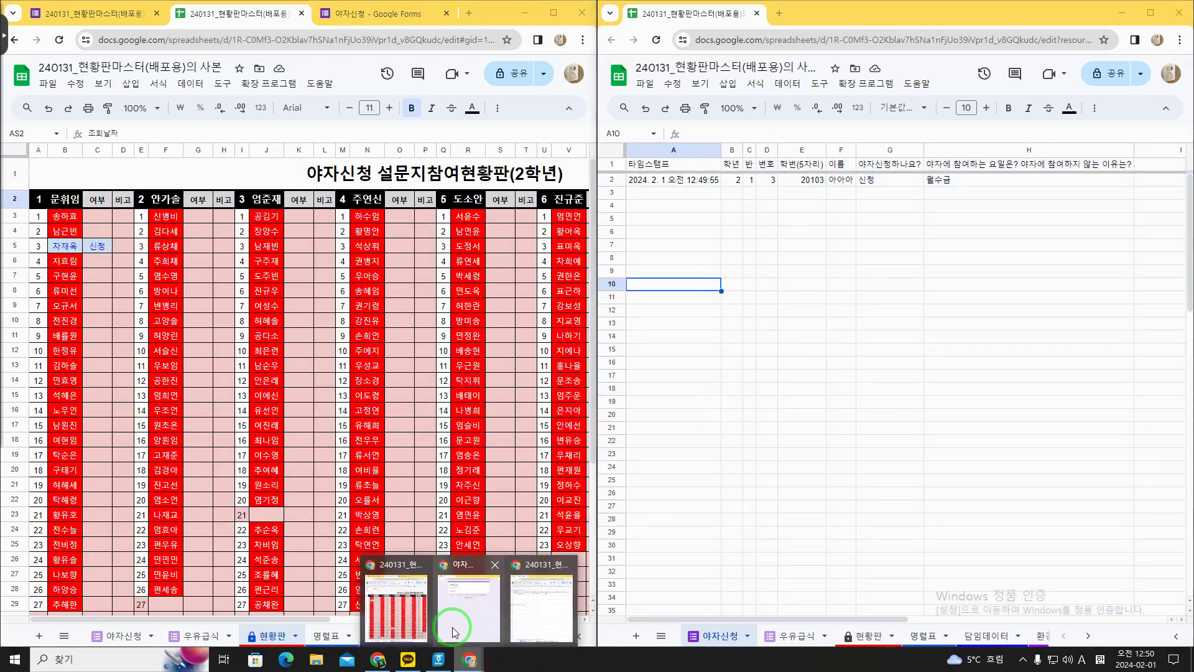
pyautogui.click(485, 613)
pyautogui.click(768, 152)
pyautogui.click(759, 249)
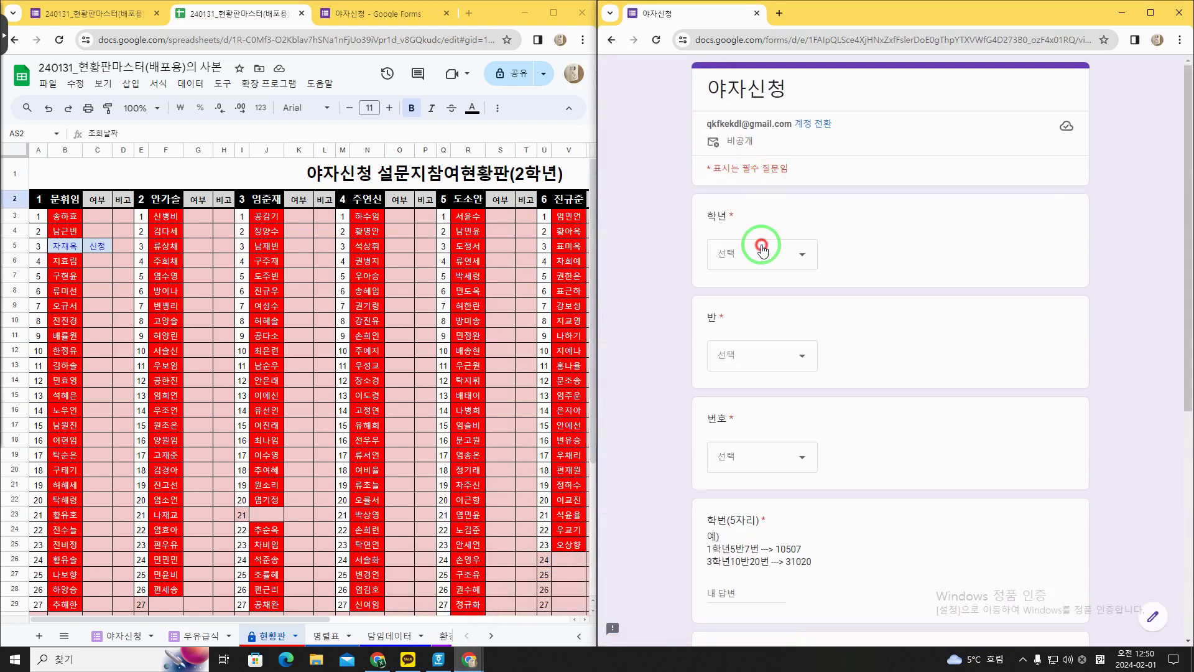
pyautogui.click(755, 325)
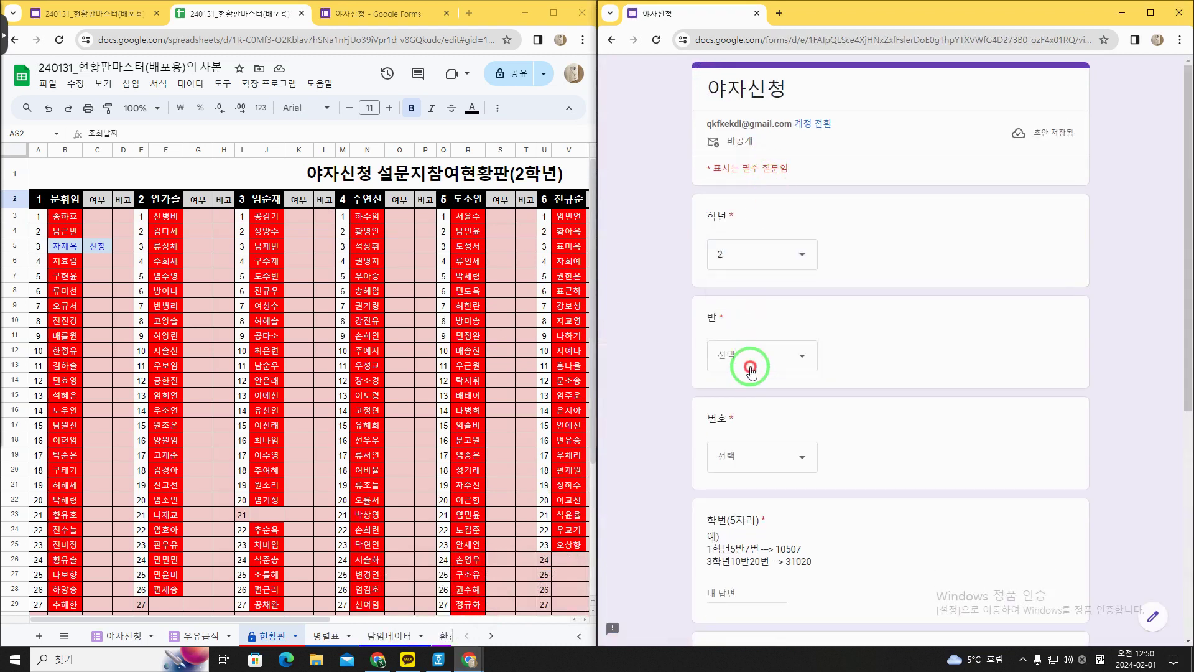
pyautogui.click(744, 367)
pyautogui.click(730, 369)
pyautogui.click(761, 458)
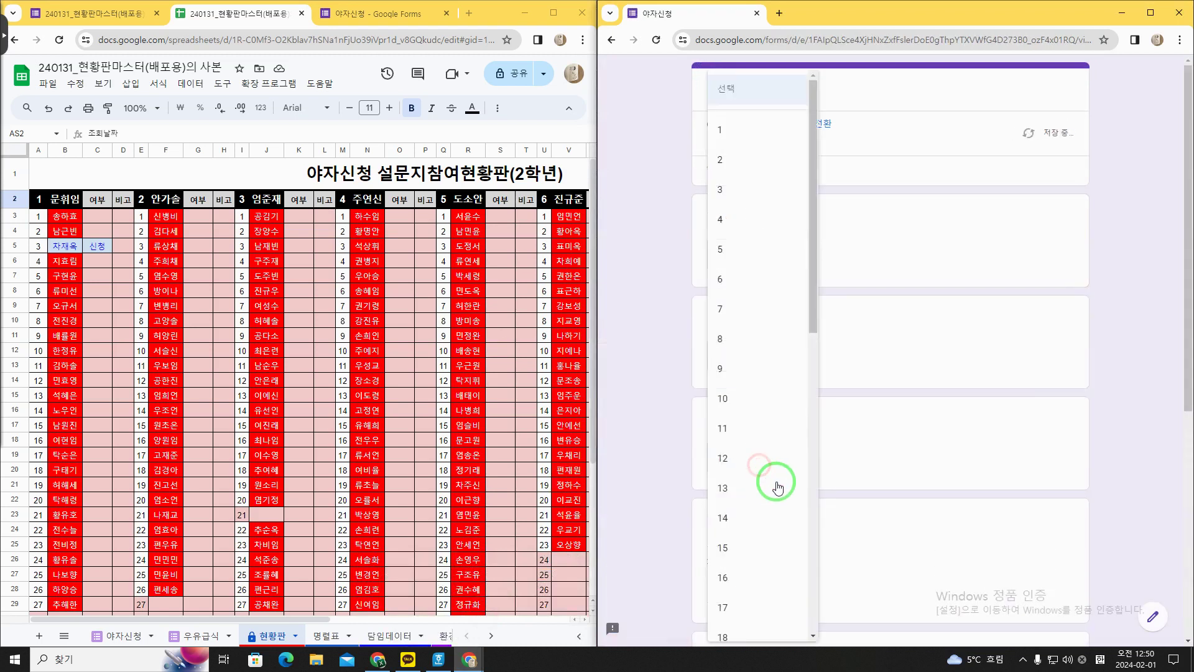
pyautogui.click(776, 482)
# Enter the student number and name, choose 기숙사, answer the last question with 기숙사에서 열공하겠습니다. and submit the response
pyautogui.scroll(-3, 770, 466)
pyautogui.click(737, 414)
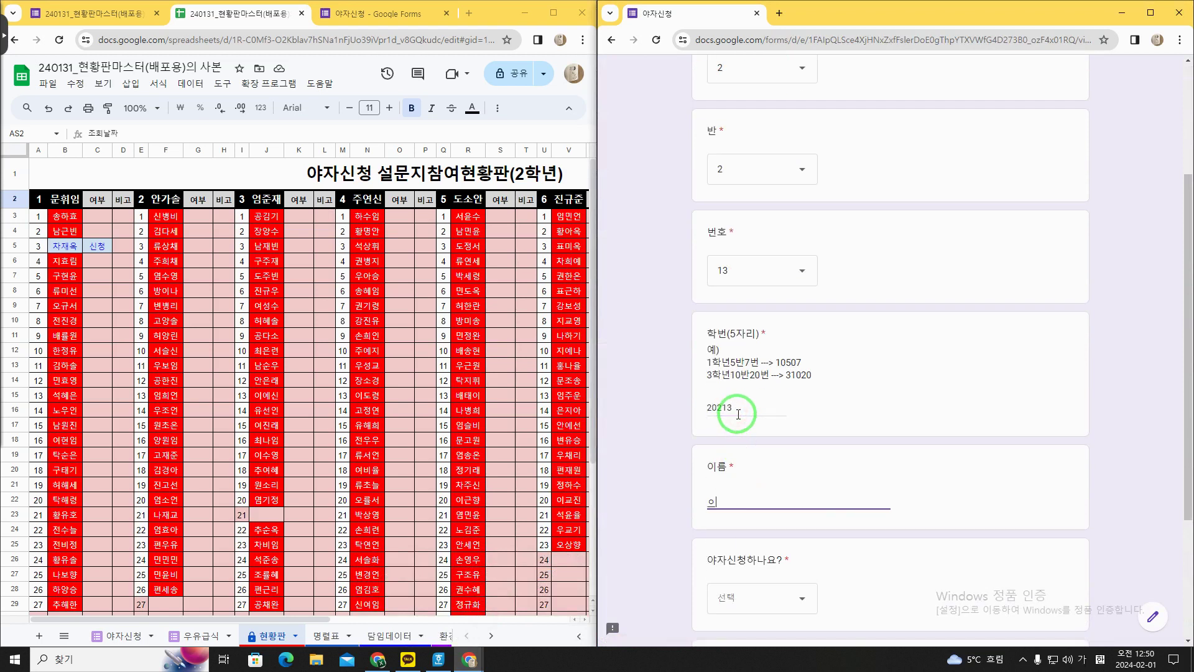
pyautogui.scroll(-1, 765, 533)
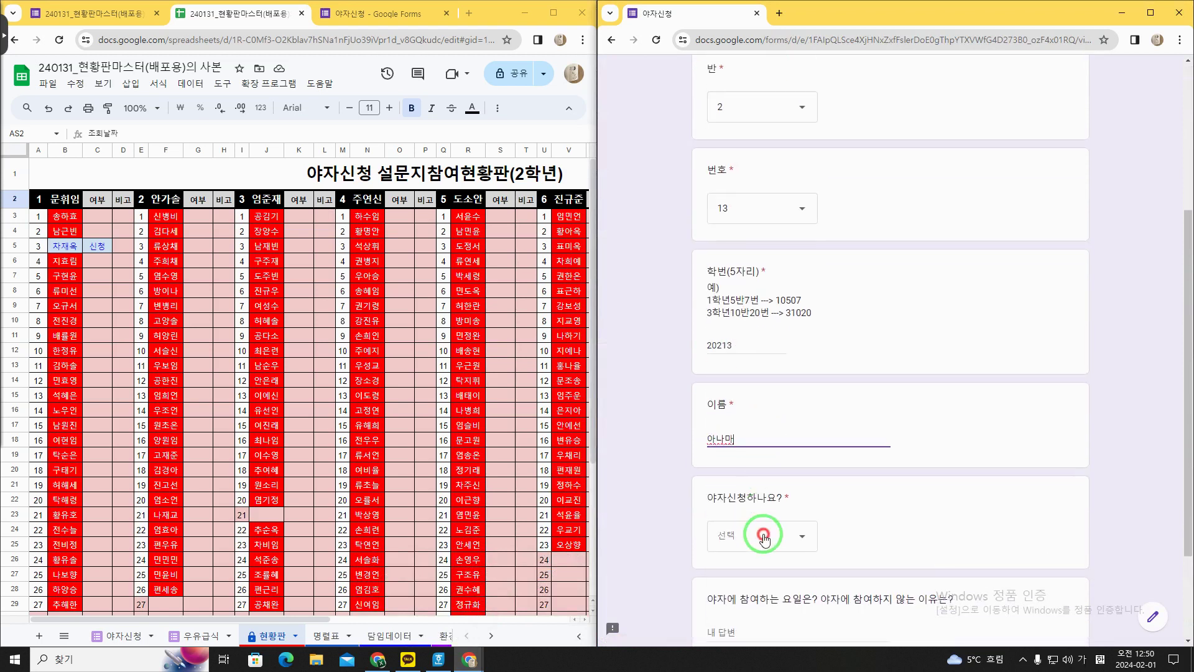
pyautogui.click(766, 534)
pyautogui.click(765, 581)
pyautogui.scroll(-2, 801, 546)
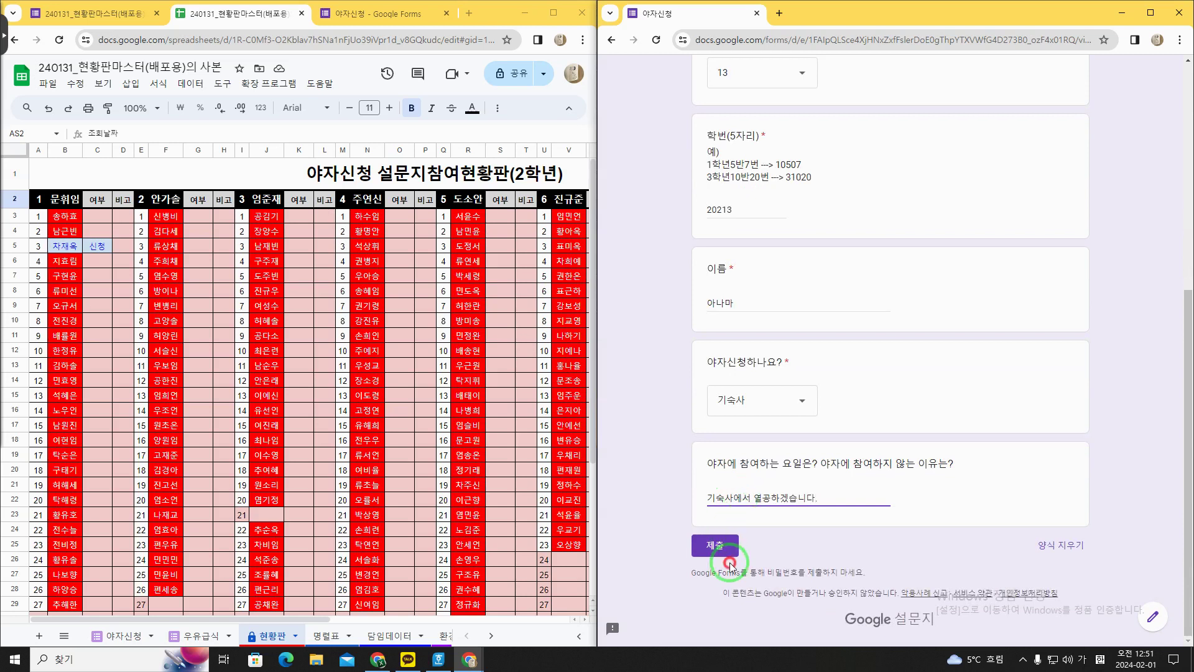
pyautogui.click(715, 545)
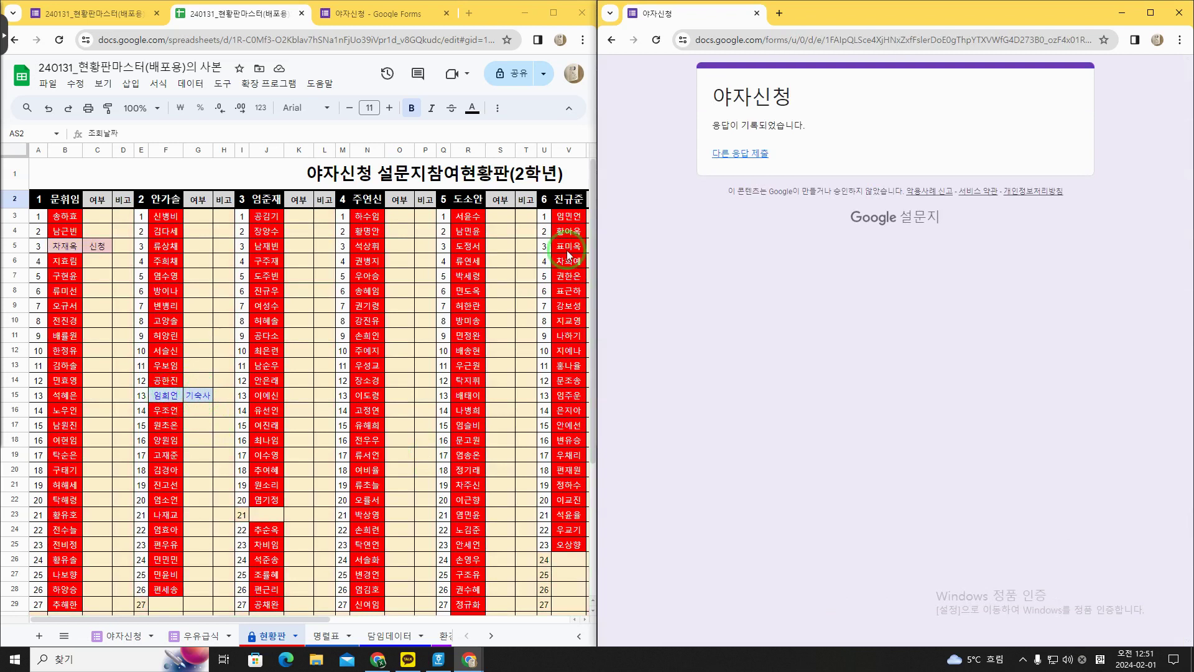
# Start a further response to the form with 학년 2, 반 4 and 번호 7
pyautogui.click(764, 153)
pyautogui.click(758, 259)
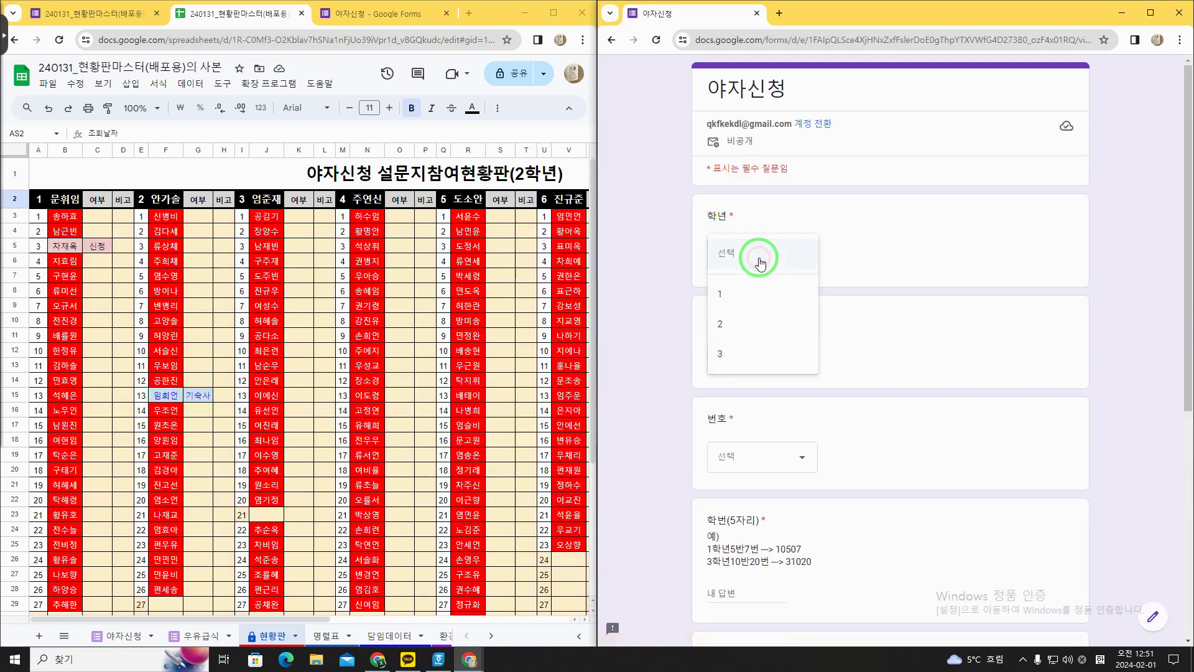
pyautogui.click(755, 325)
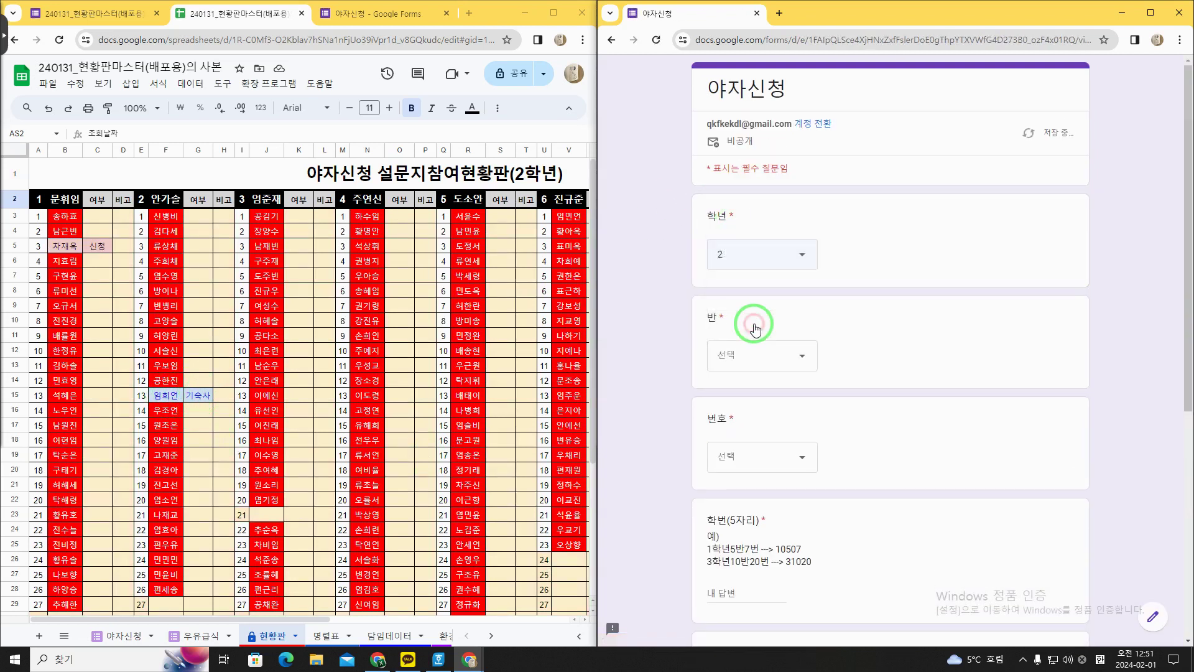
pyautogui.click(758, 356)
pyautogui.click(744, 432)
pyautogui.click(757, 464)
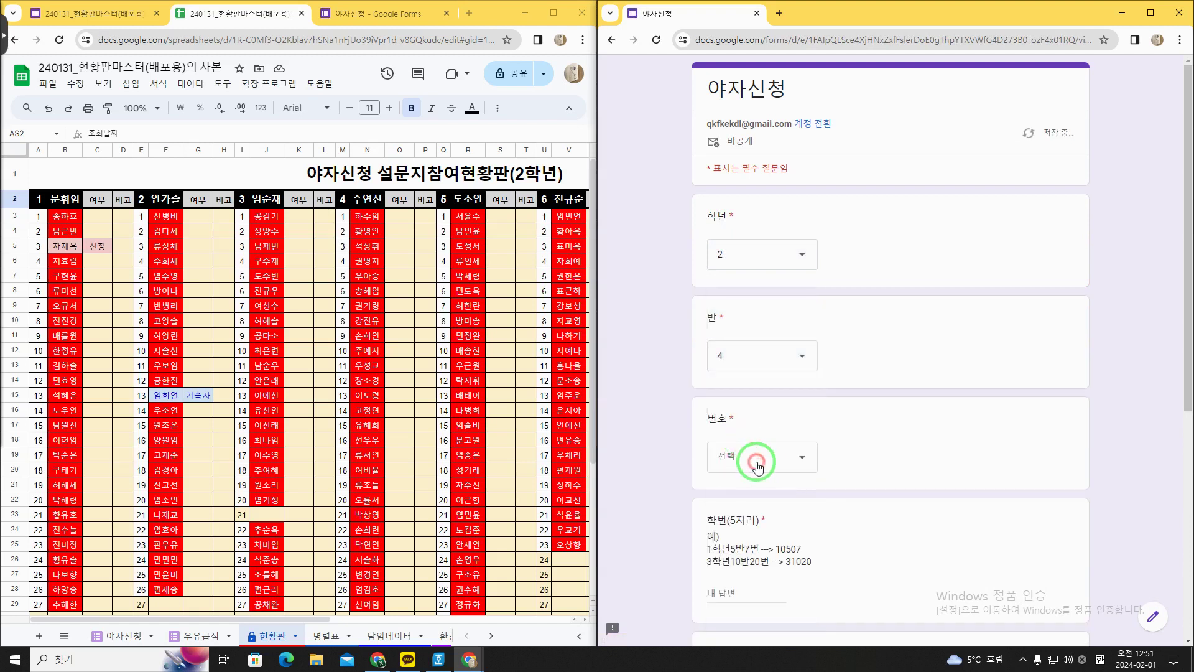
pyautogui.click(722, 316)
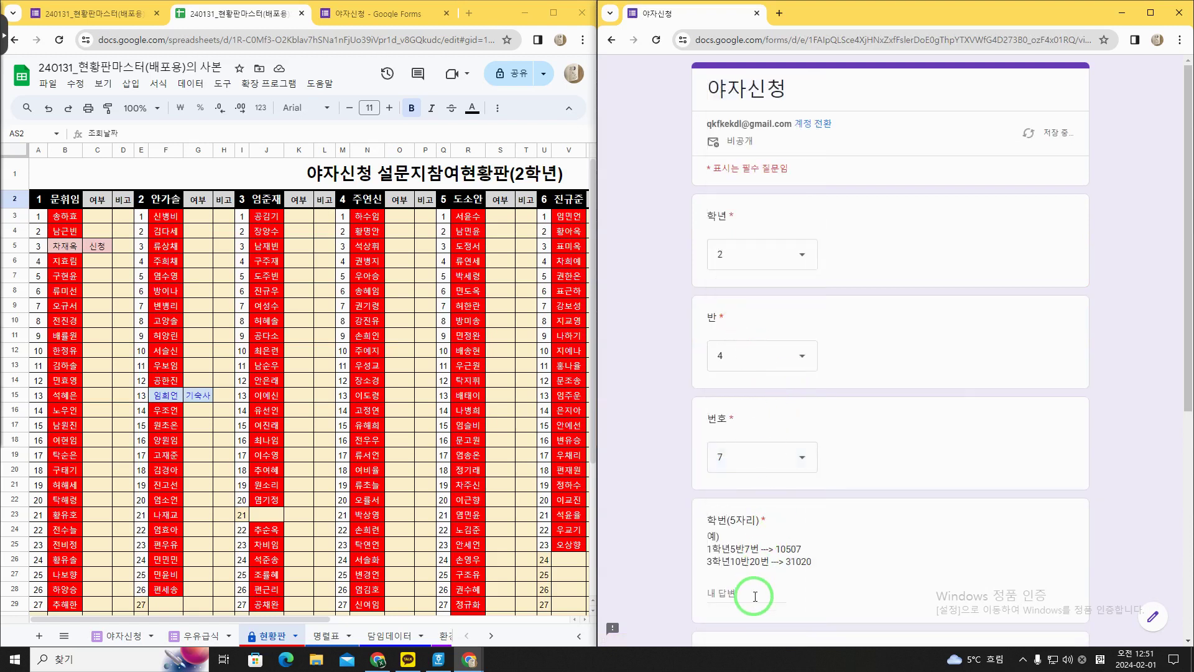
# Fill in the matching student number and the name, choose 신청, and answer the last question with 화목
pyautogui.scroll(-2, 755, 597)
pyautogui.click(750, 471)
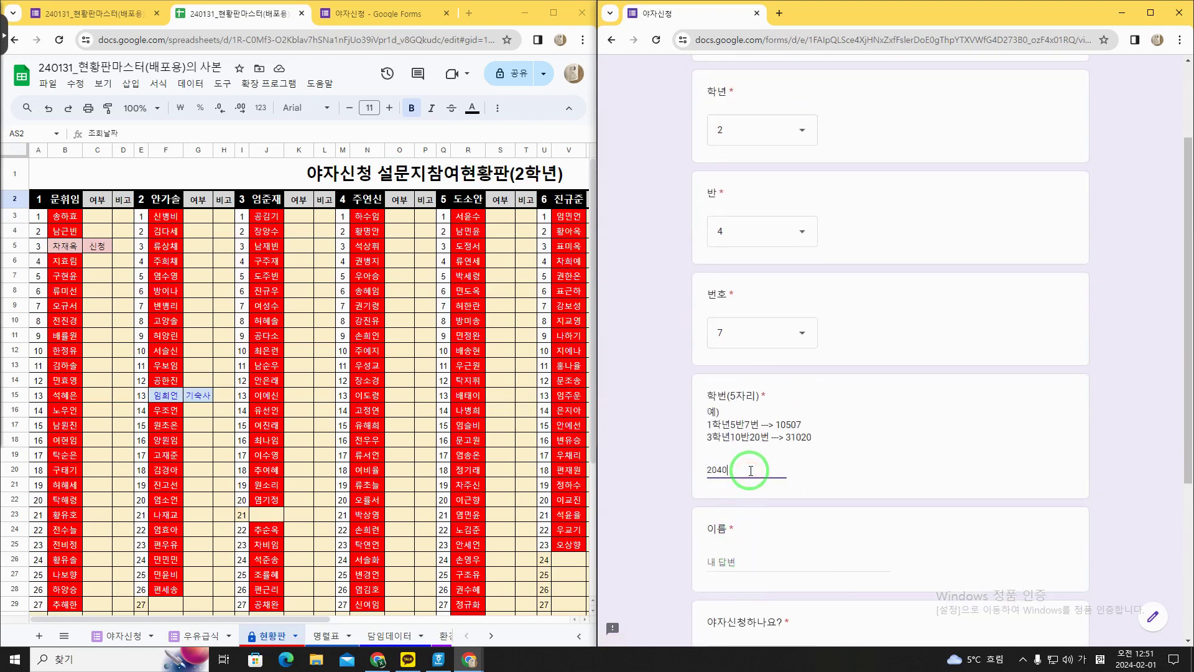
pyautogui.write('20407')
pyautogui.click(762, 562)
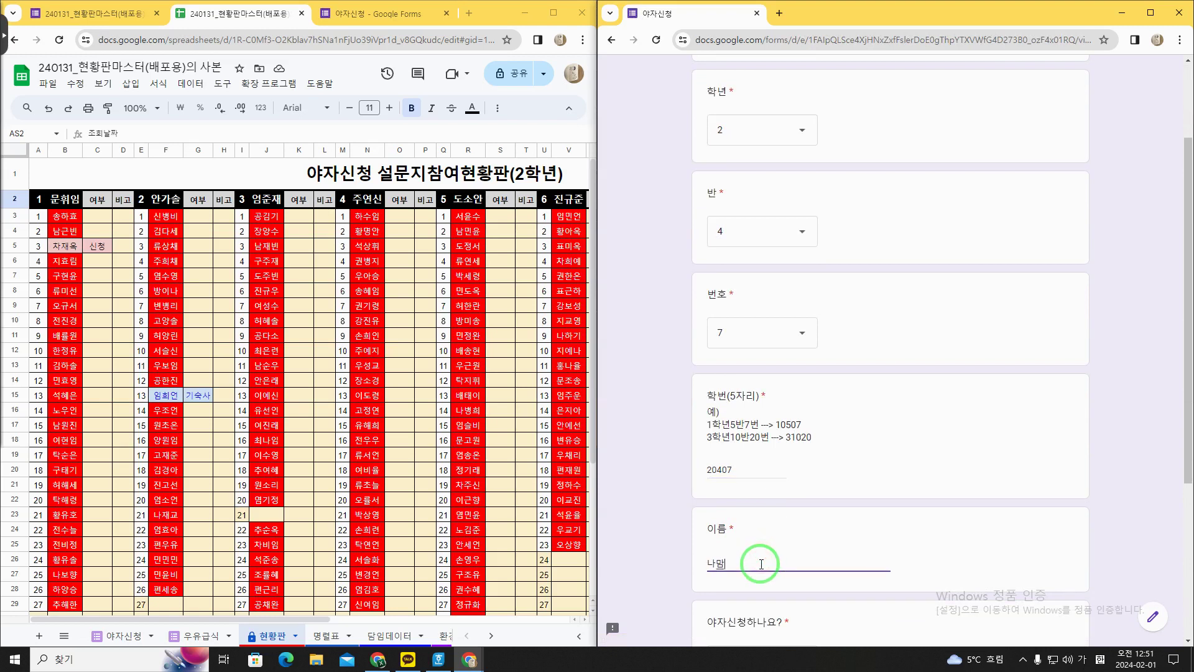
pyautogui.write('나마마')
pyautogui.scroll(-1, 806, 631)
pyautogui.click(760, 594)
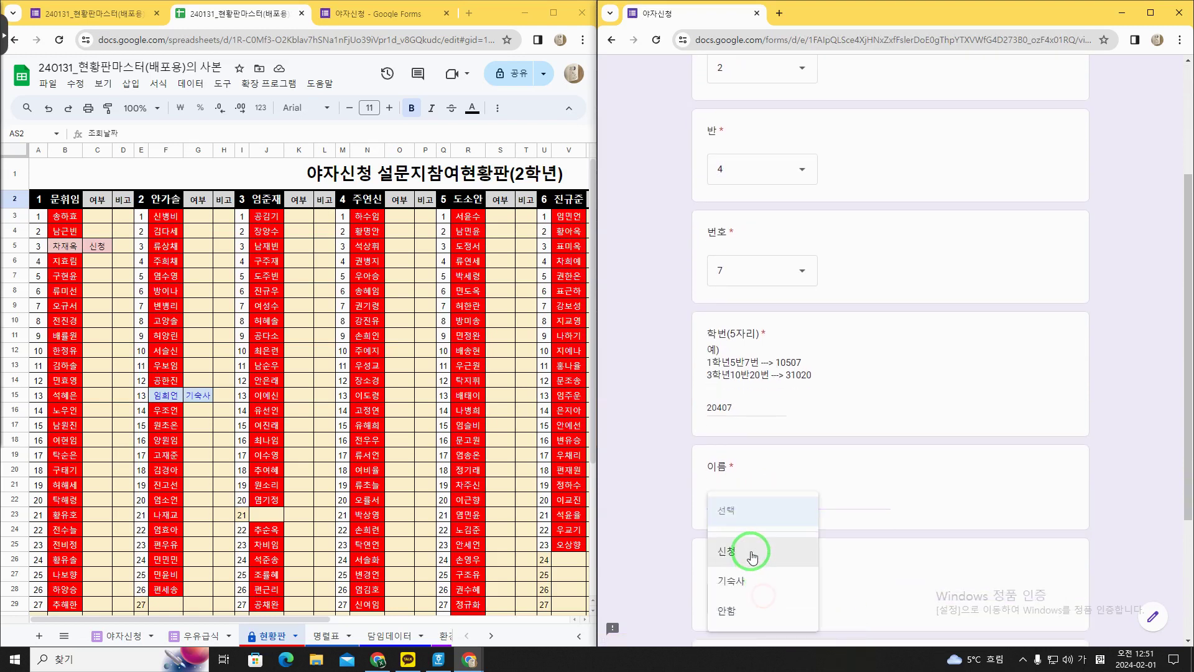
pyautogui.click(757, 553)
pyautogui.scroll(-3, 757, 529)
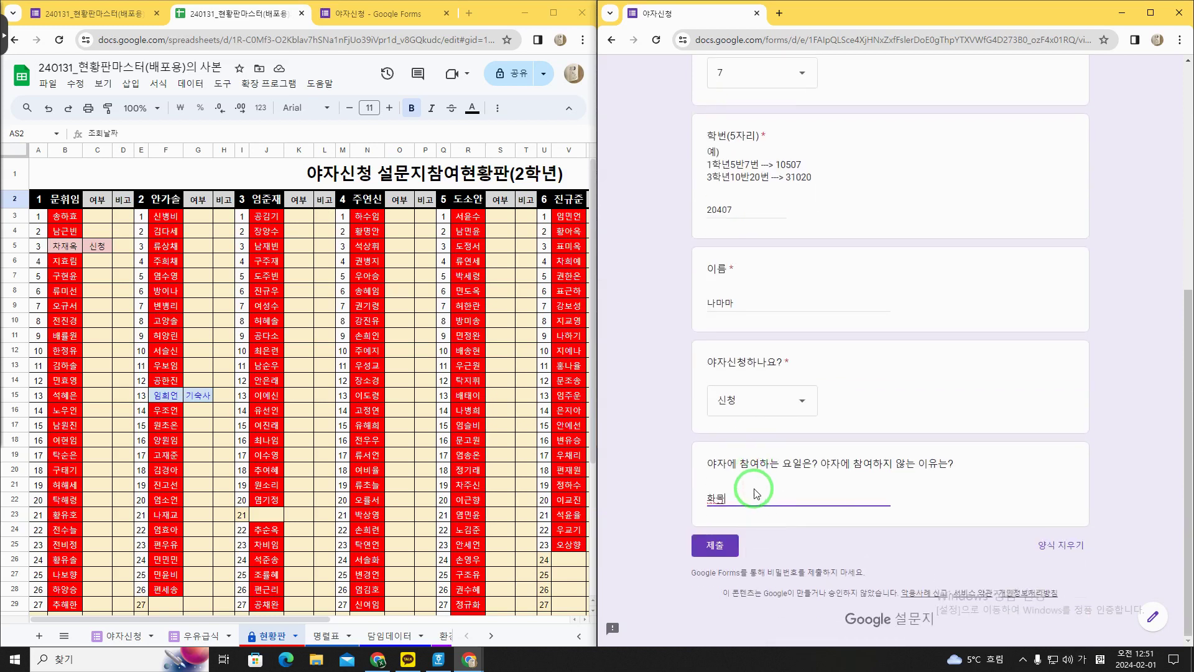
# Change the last digit of the response's student number to 8, mismatching the chosen 번호, and submit the response
pyautogui.click(321, 231)
pyautogui.scroll(4, 765, 248)
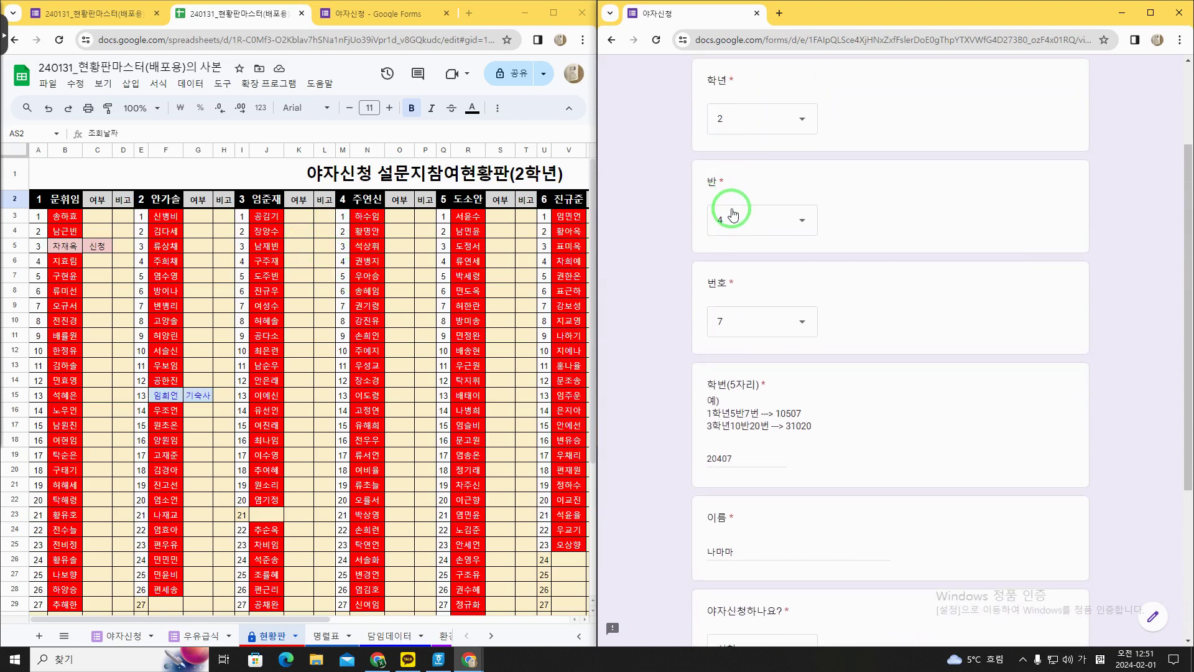
pyautogui.scroll(-2, 736, 459)
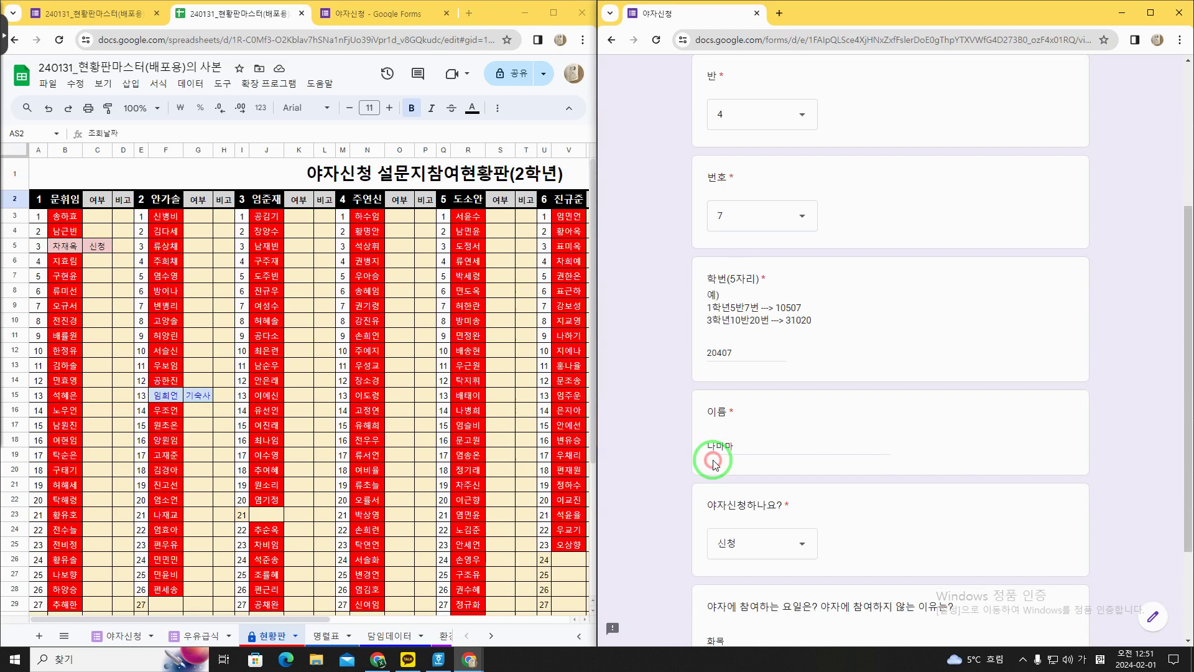
pyautogui.click(734, 355)
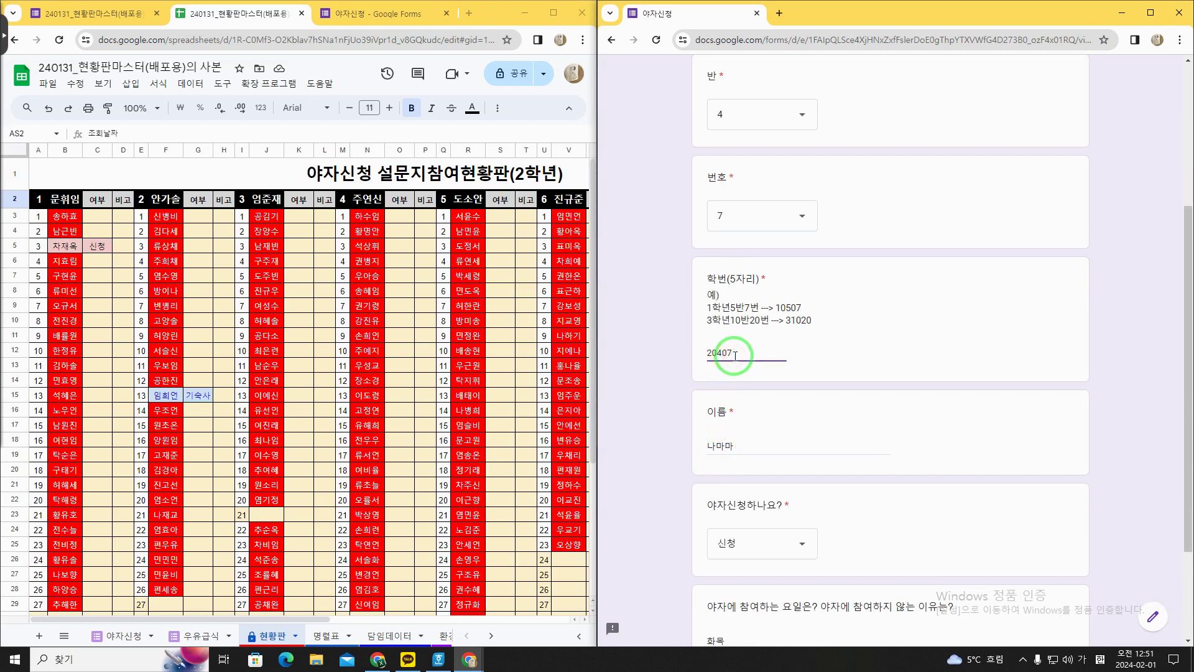
pyautogui.scroll(-1, 734, 355)
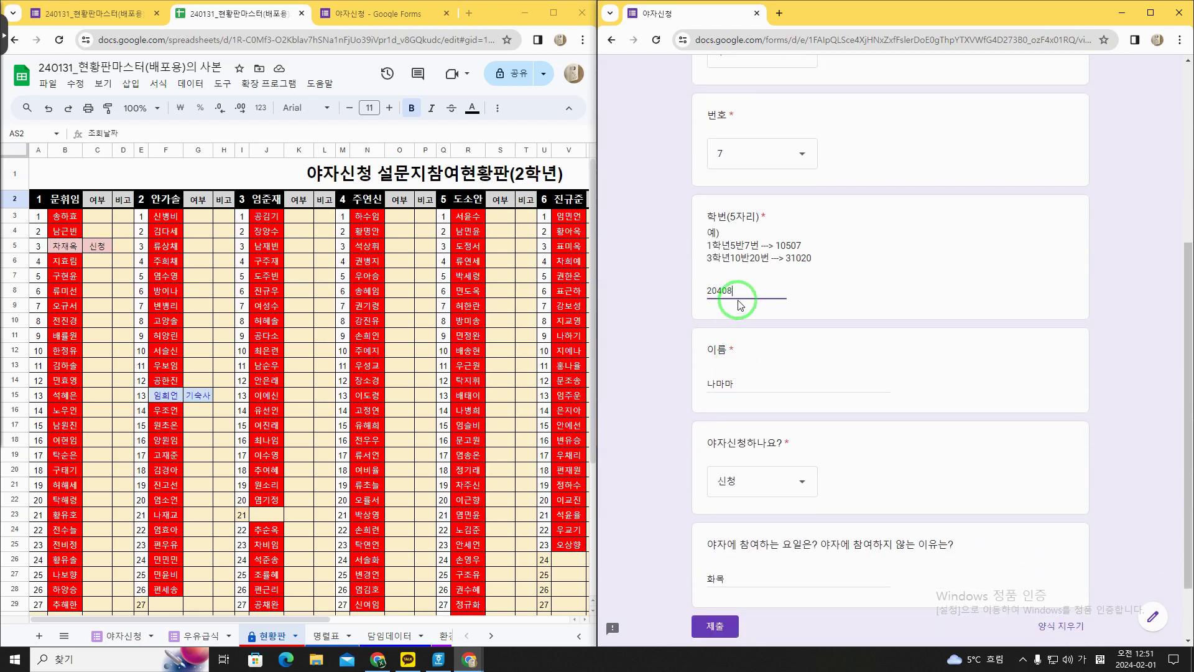
pyautogui.click(725, 625)
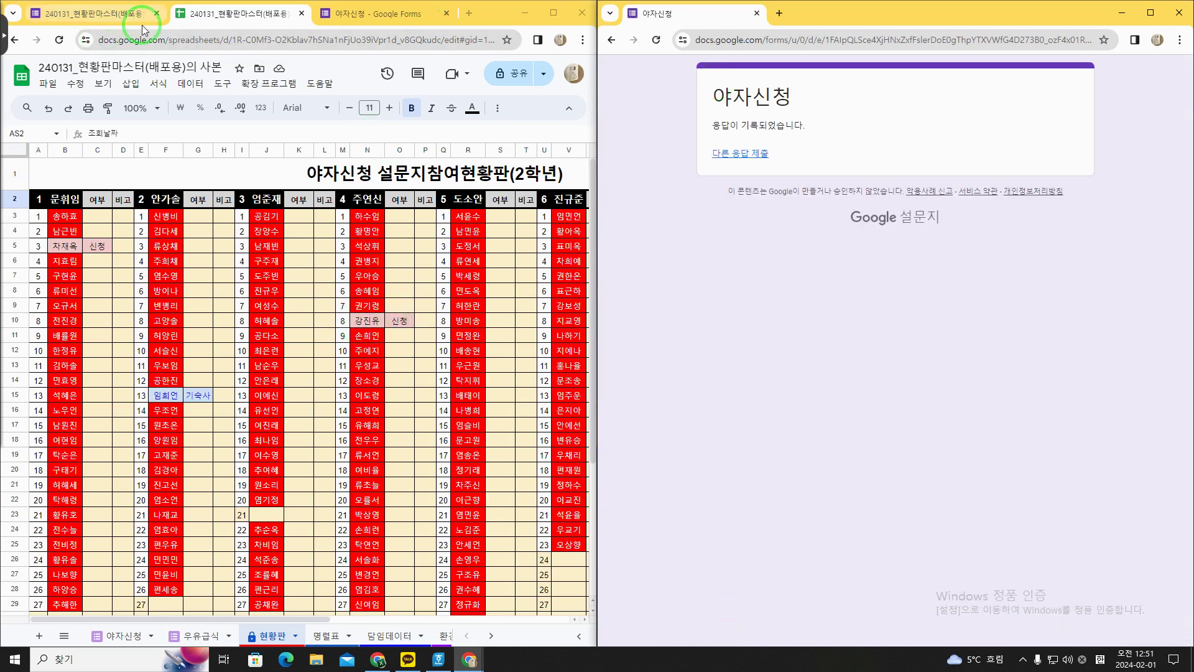
# On the 야자신청 sheet, correct the last digit of the student number in E4 to 7 and reopen the 현황판 sheet
pyautogui.click(125, 634)
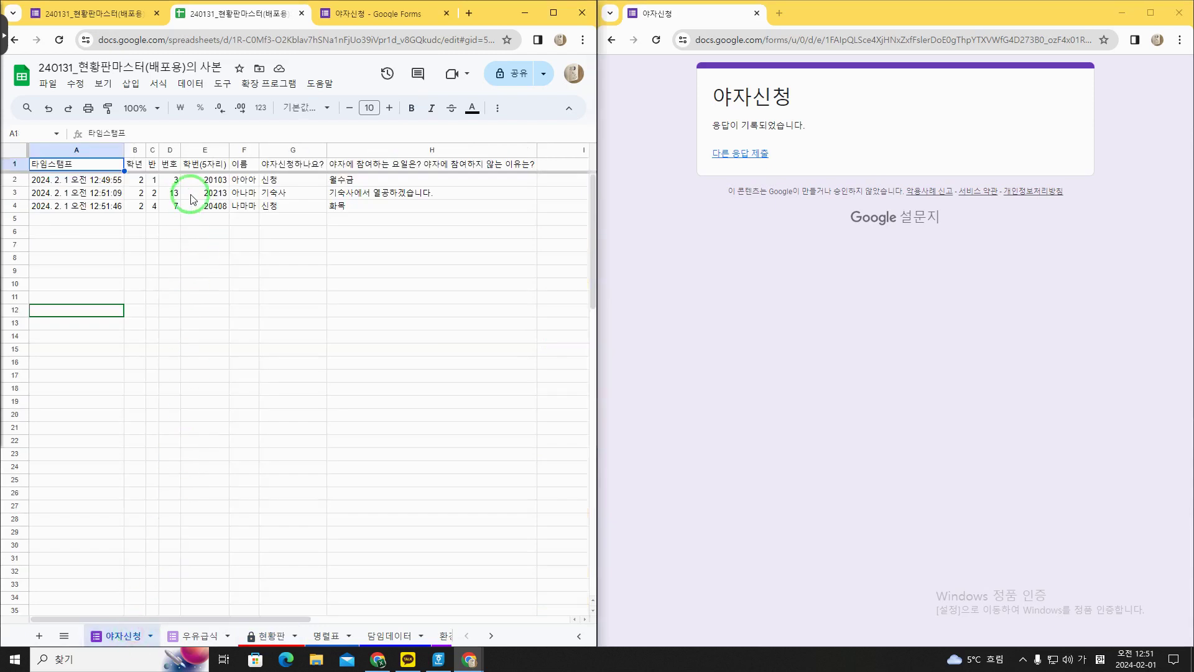
pyautogui.click(177, 206)
pyautogui.click(210, 214)
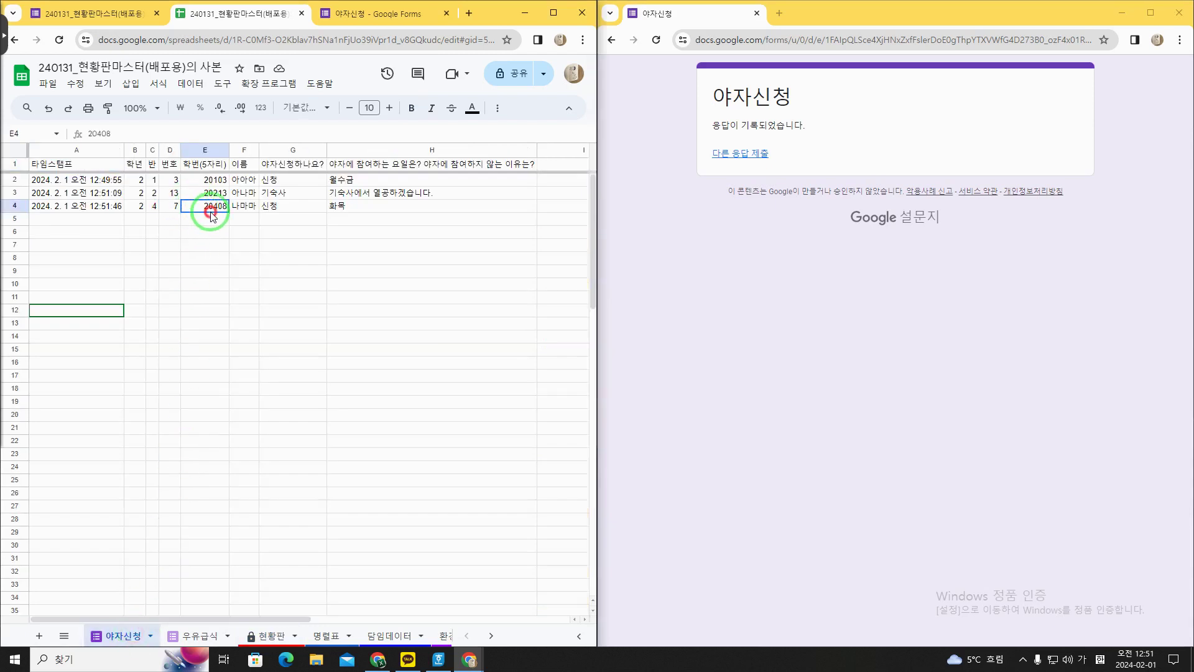
pyautogui.write('20407')
pyautogui.press('Return')
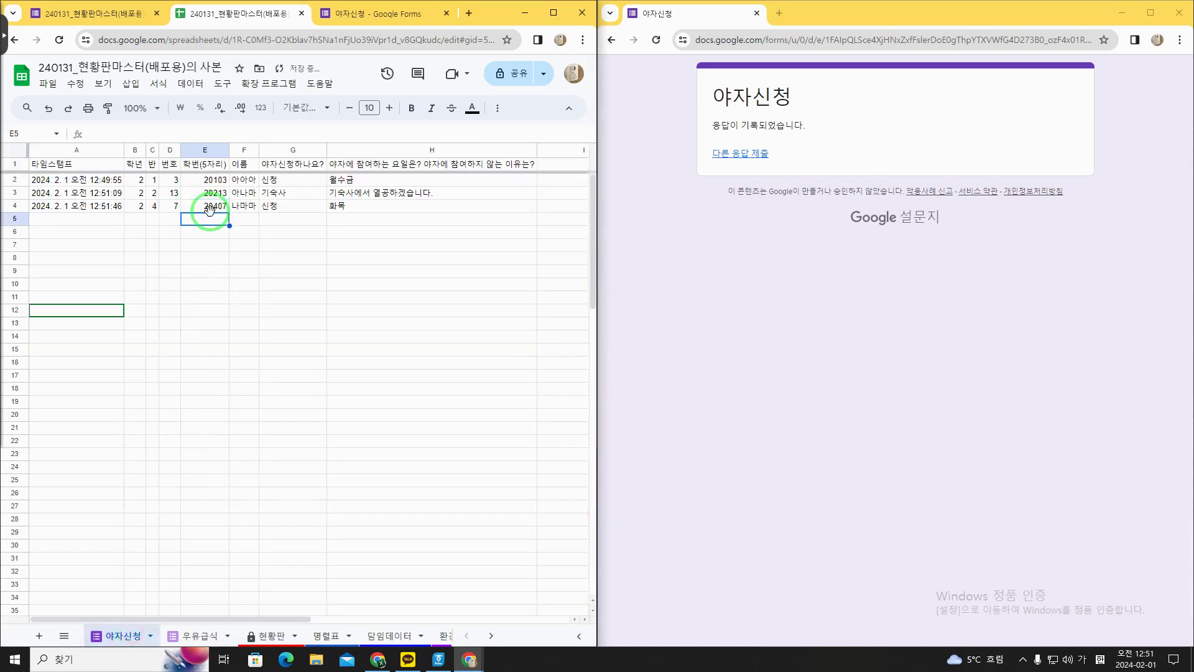
pyautogui.click(262, 638)
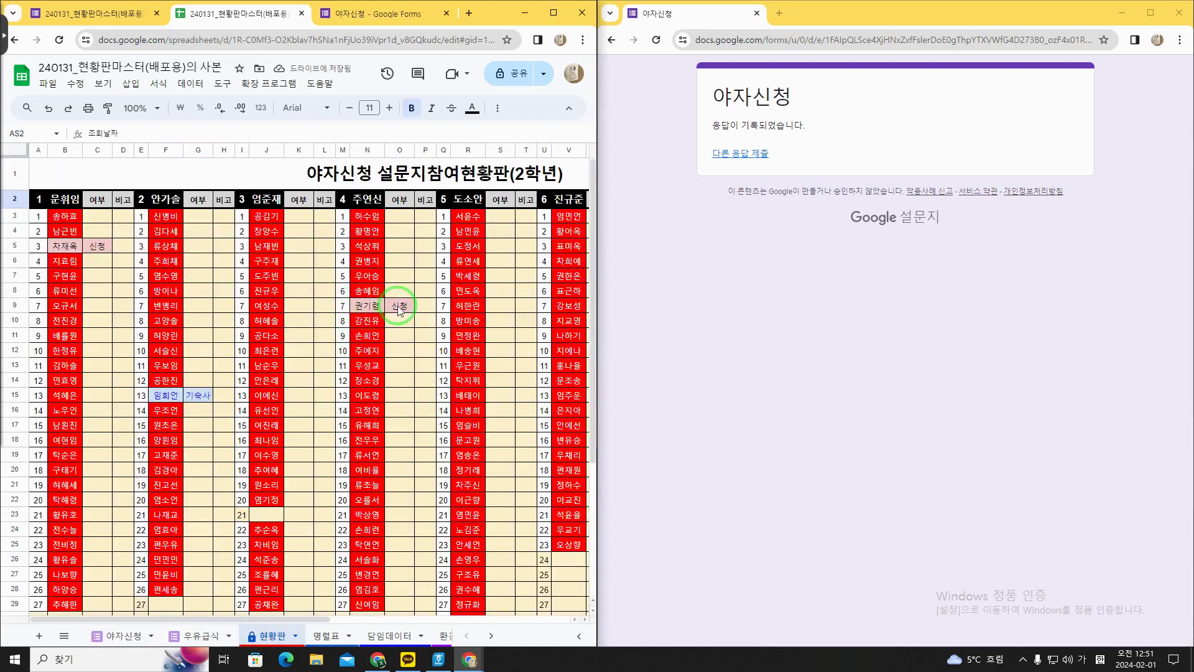
# Enlarge the spreadsheet window and review the response rows on 우유급식 and 야자신청 against the 현황판 board
pyautogui.click(386, 72)
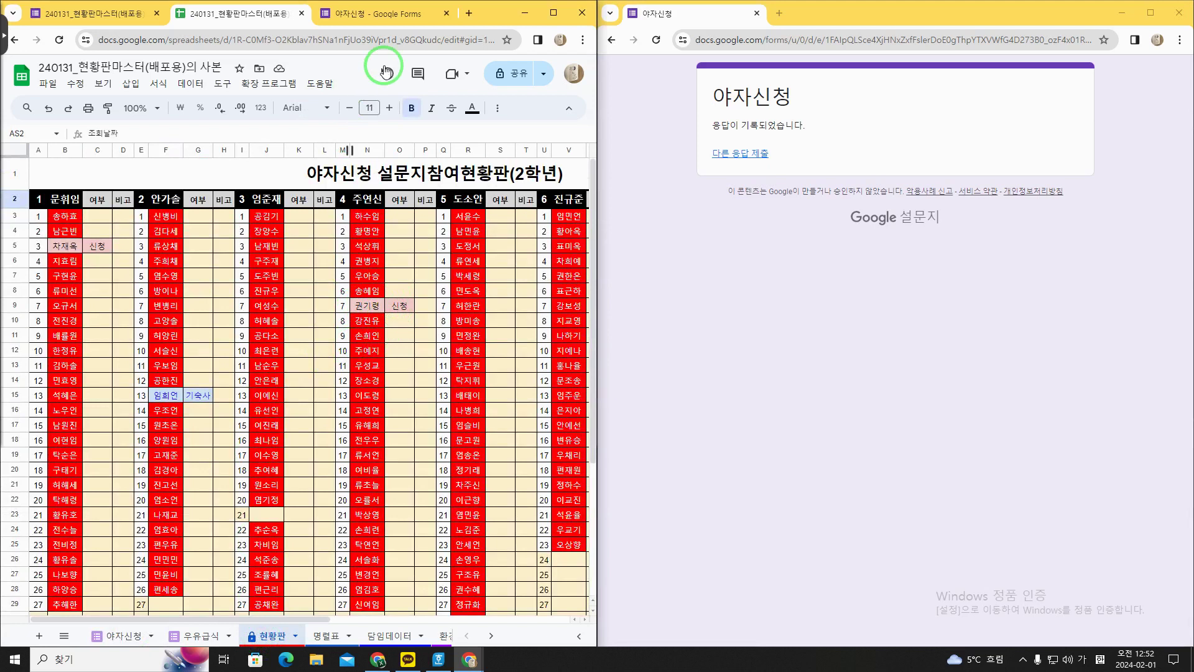
pyautogui.doubleClick(501, 15)
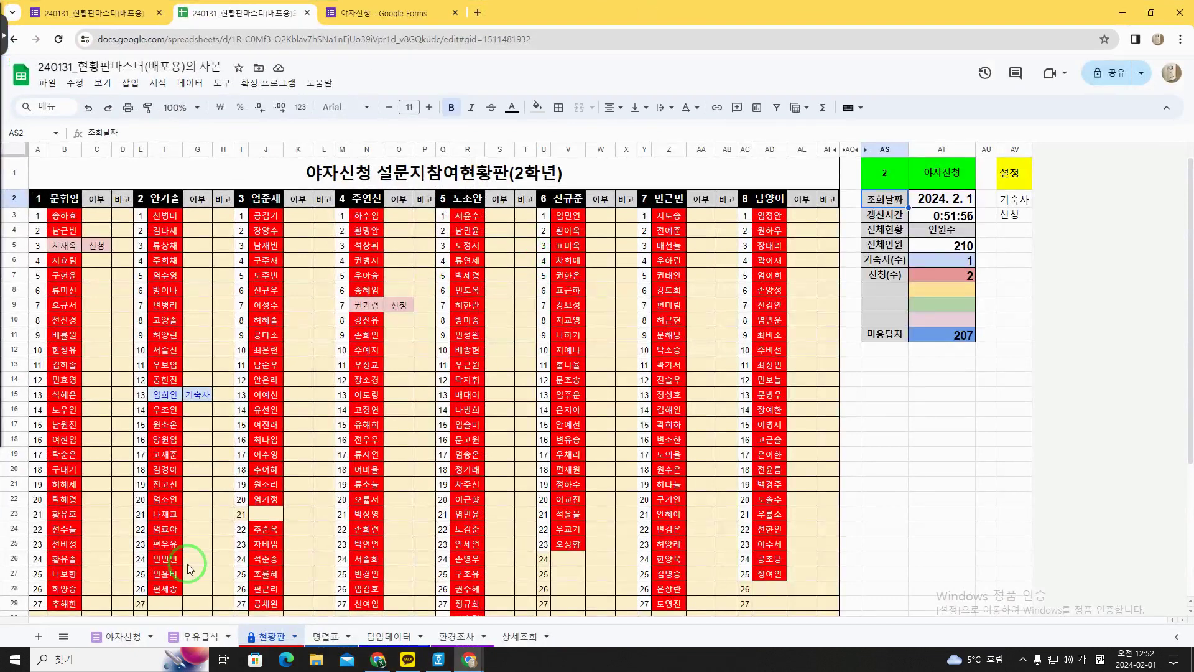
pyautogui.click(196, 636)
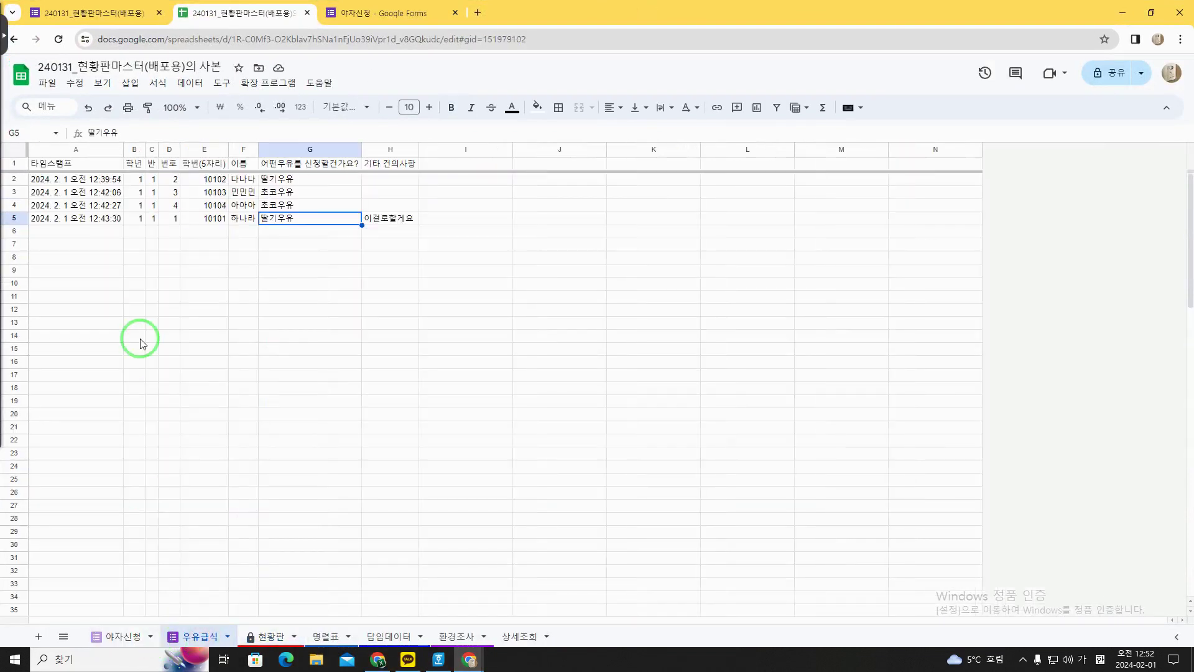
pyautogui.moveTo(112, 180); pyautogui.dragTo(436, 418)
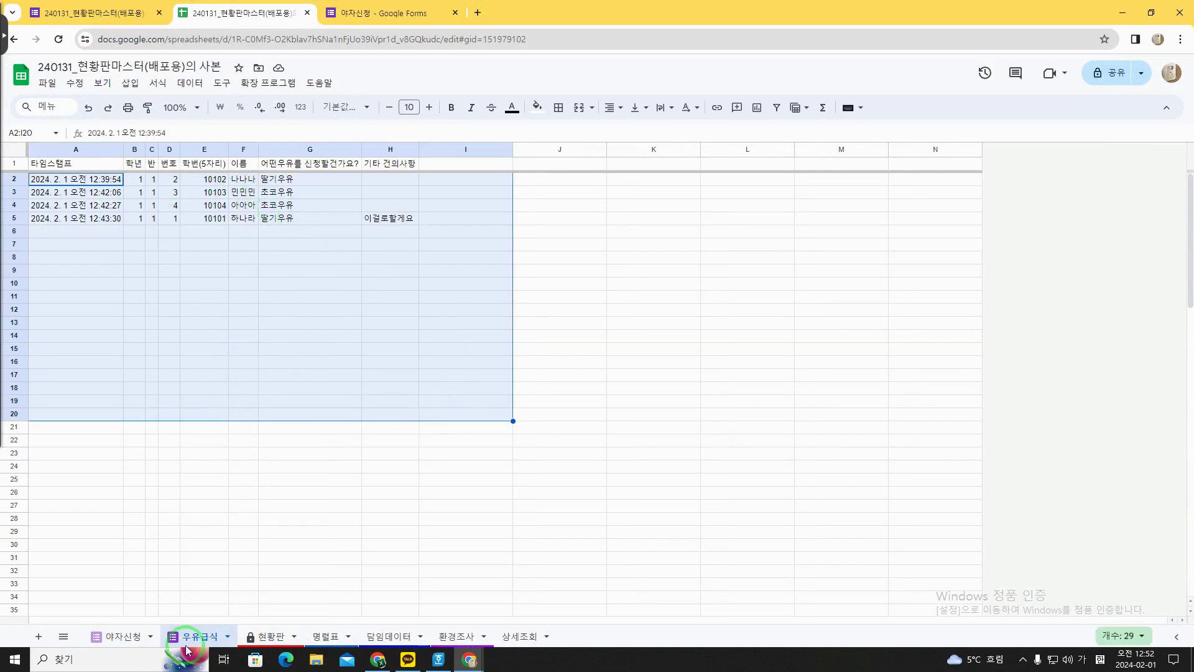
pyautogui.click(138, 646)
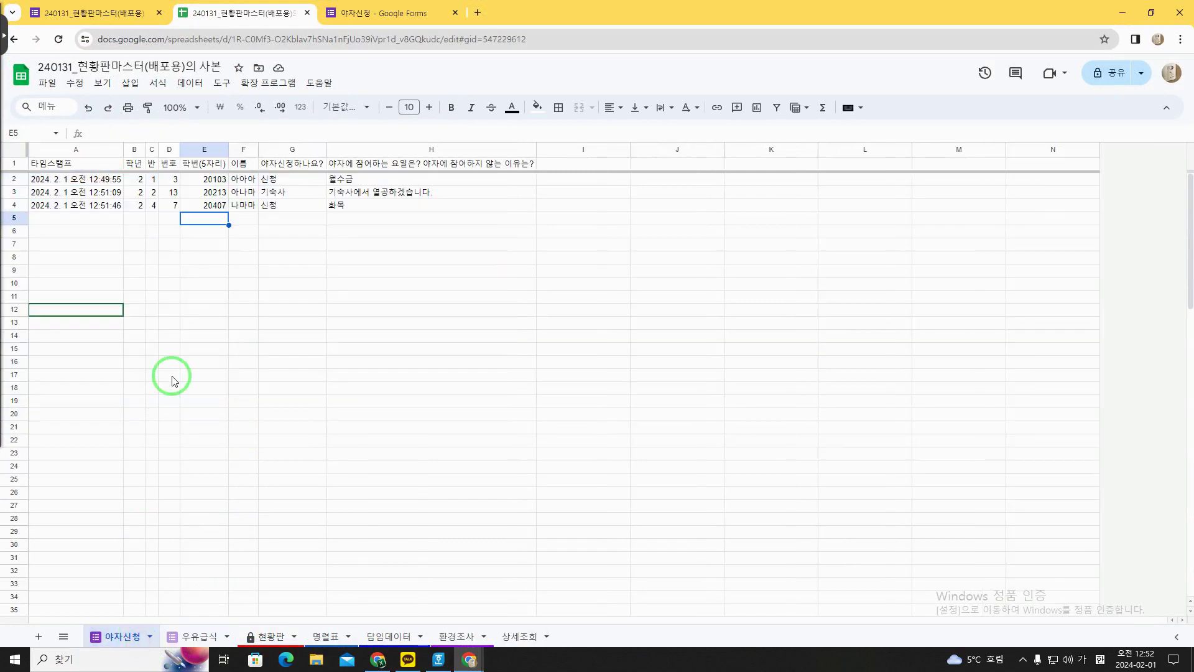
pyautogui.click(273, 640)
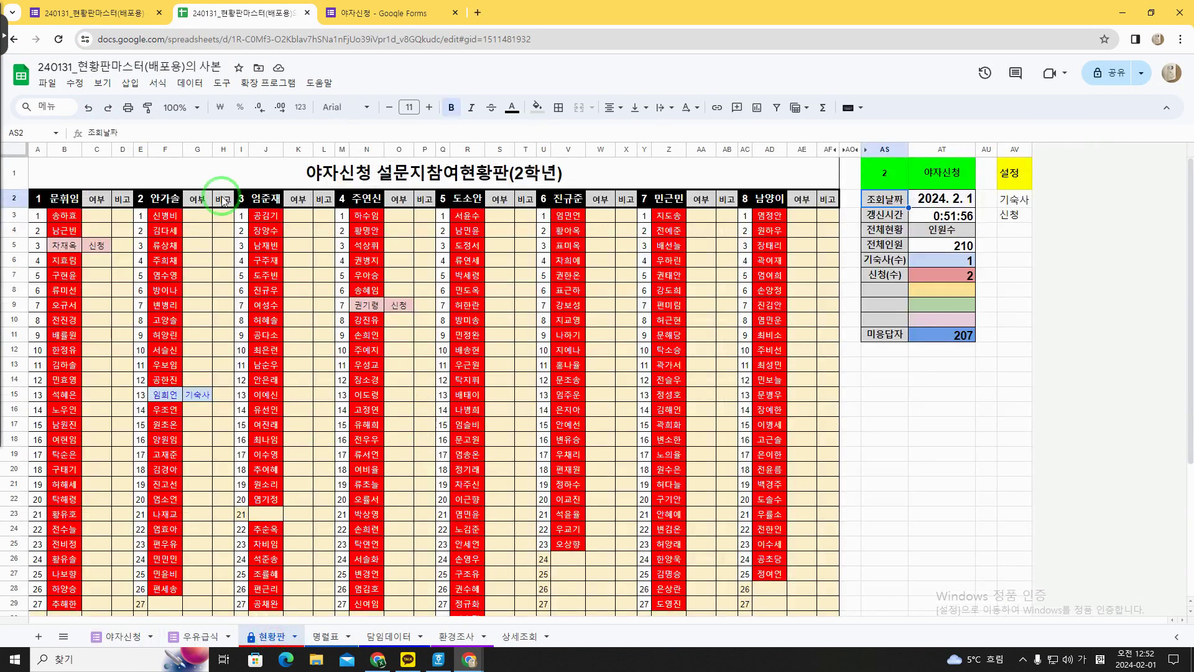
pyautogui.scroll(-3, 619, 287)
pyautogui.scroll(3, 616, 381)
# On the 현황판 sheet, set the grade in AS1 to 1 and the survey name in AT1 to 우유급식
pyautogui.click(893, 182)
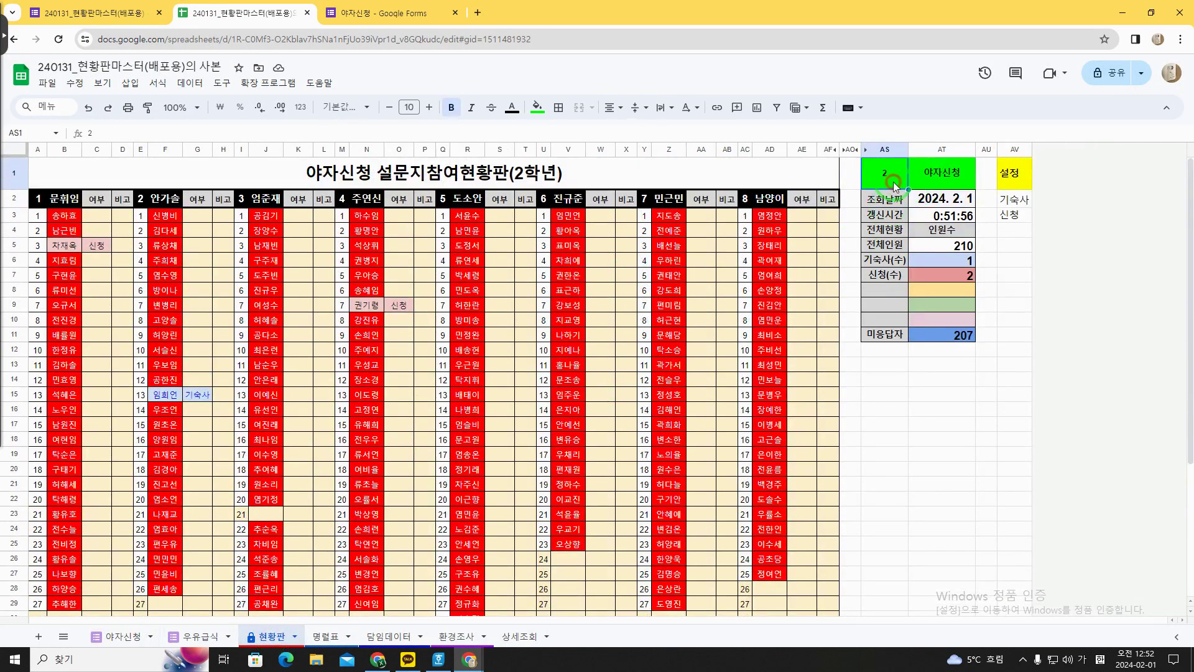
pyautogui.write('1')
pyautogui.click(937, 176)
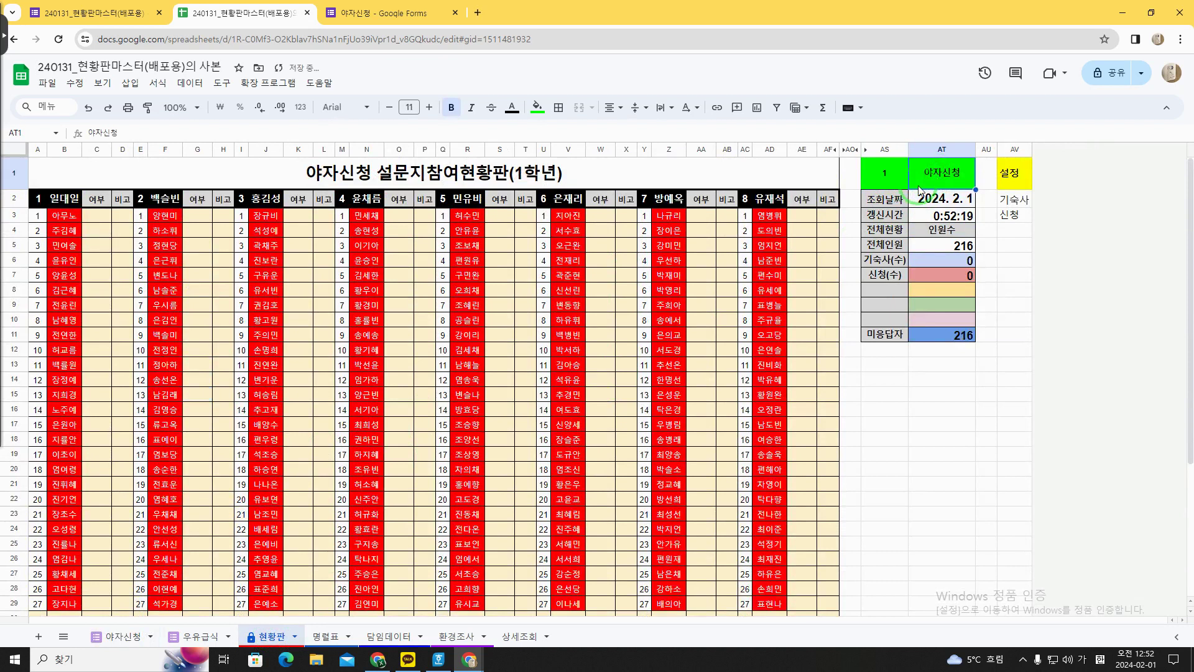
pyautogui.write('우유급식')
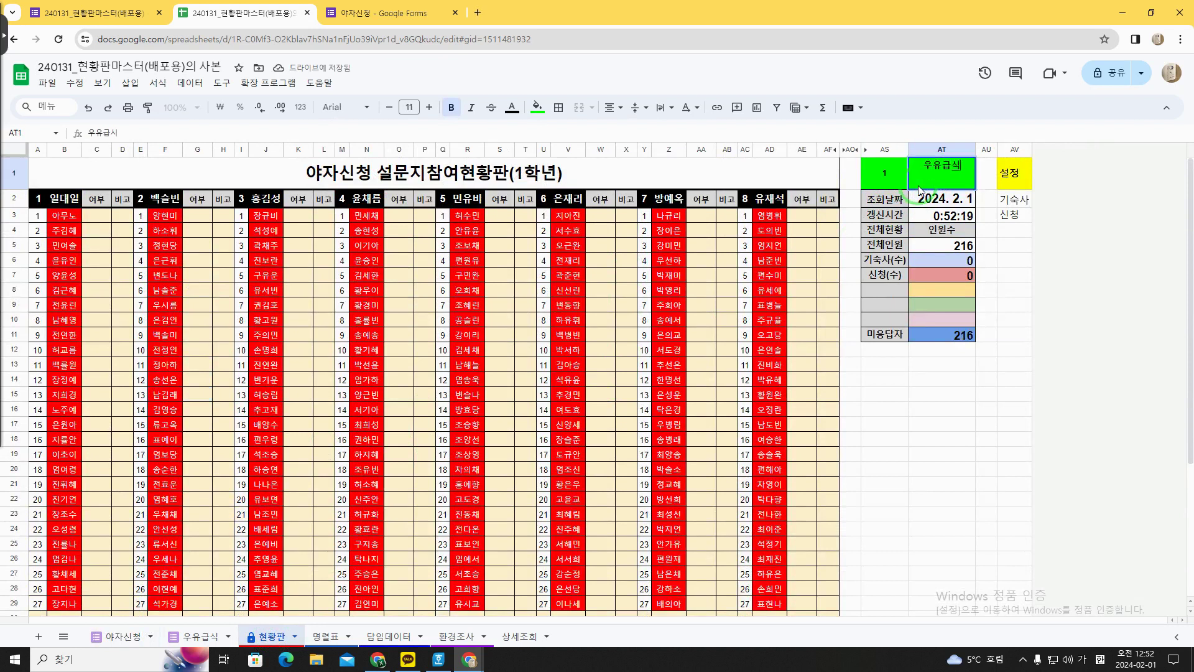
pyautogui.press('Return')
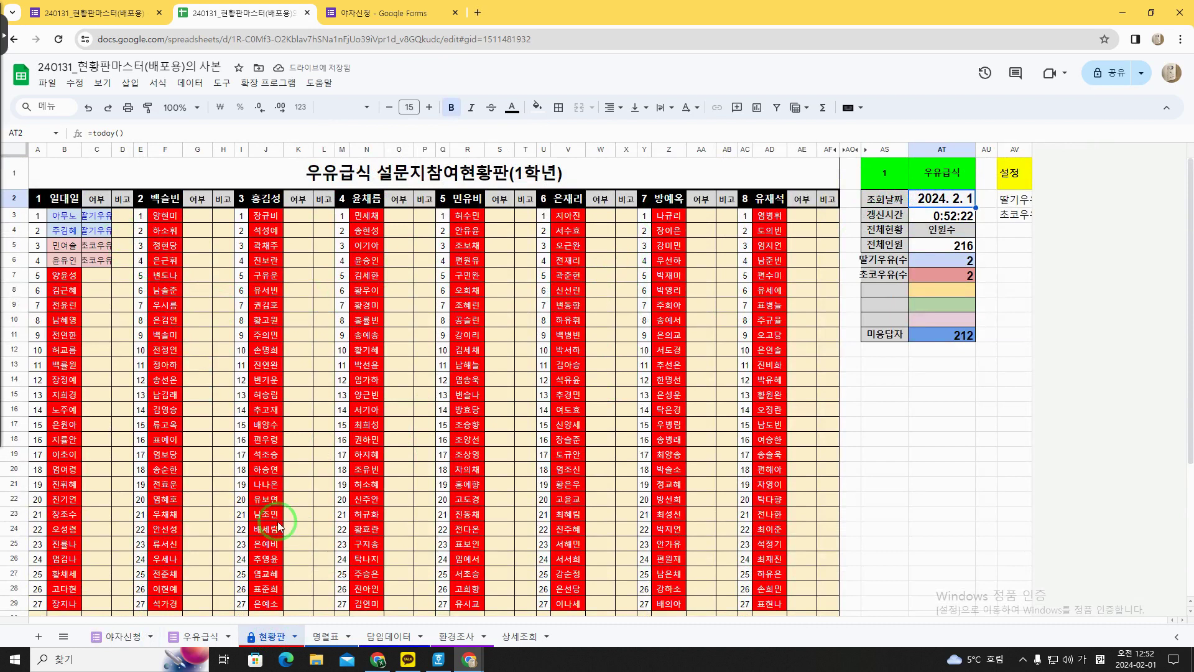
# In row 2 of the 우유급식 sheet, set 번호 to 1 and change the student number's last digit to 1
pyautogui.click(153, 640)
pyautogui.click(193, 638)
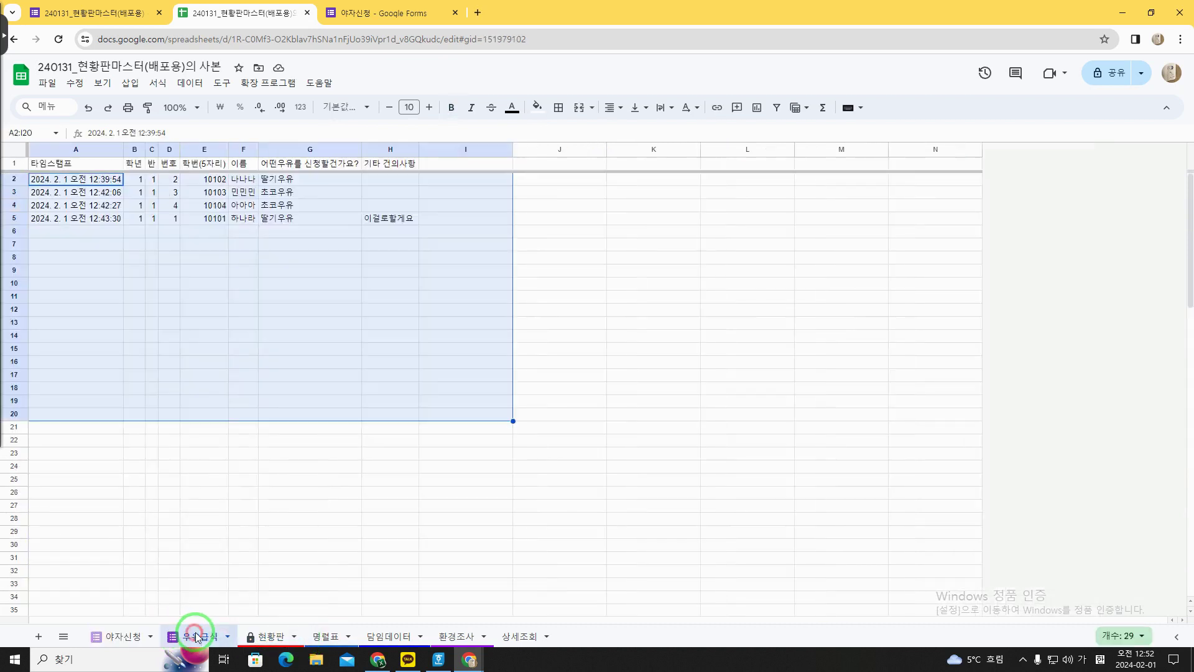
pyautogui.click(176, 181)
pyautogui.write('1')
pyautogui.click(215, 181)
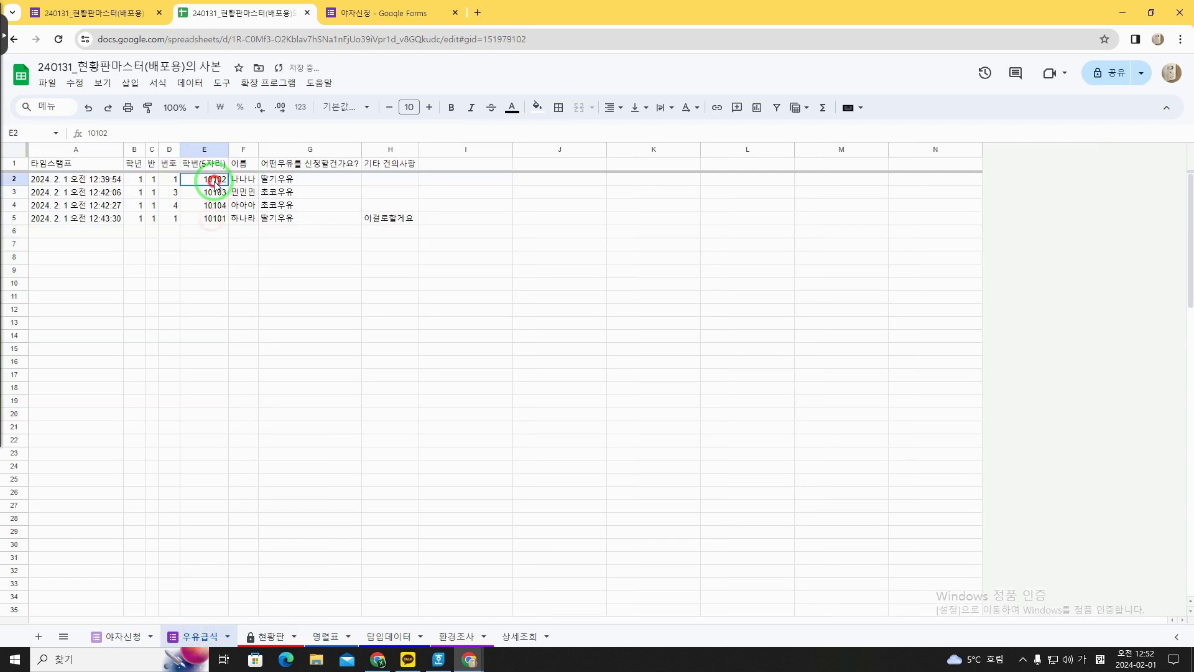
pyautogui.press('Down')
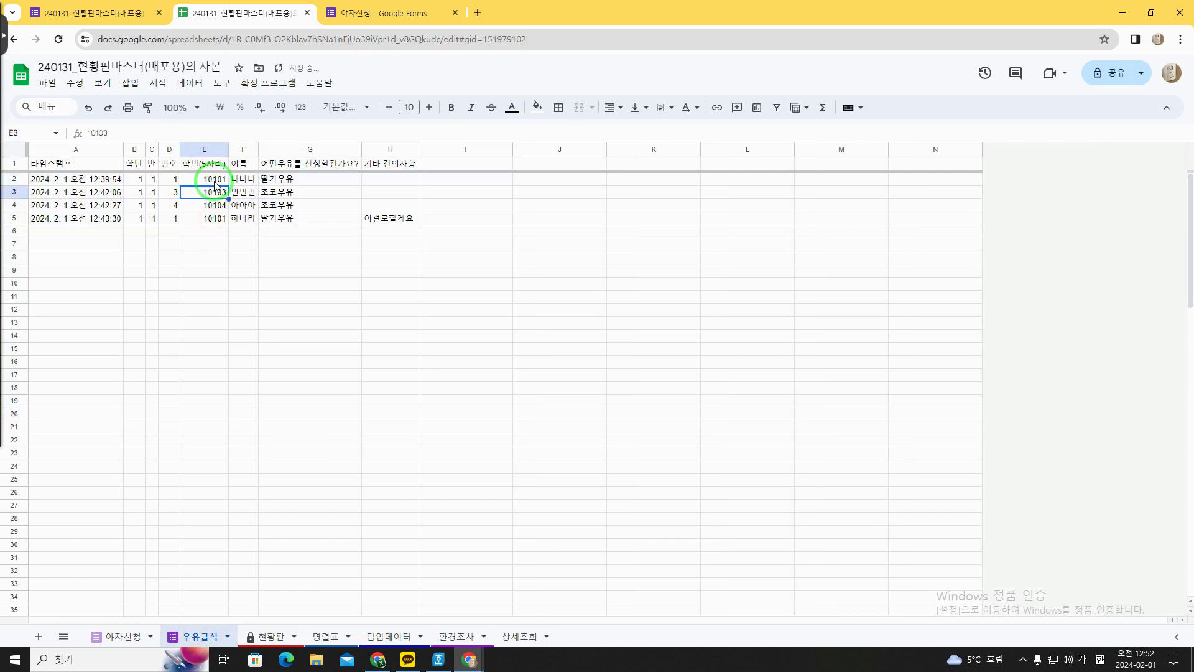
# Turn row 3 into another duplicate by setting 번호 to 1 and the student number's last digit to 1
pyautogui.press('Left')
pyautogui.write('1')
pyautogui.press('Tab')
pyautogui.write('1')
pyautogui.press('Escape')
pyautogui.press('Down')
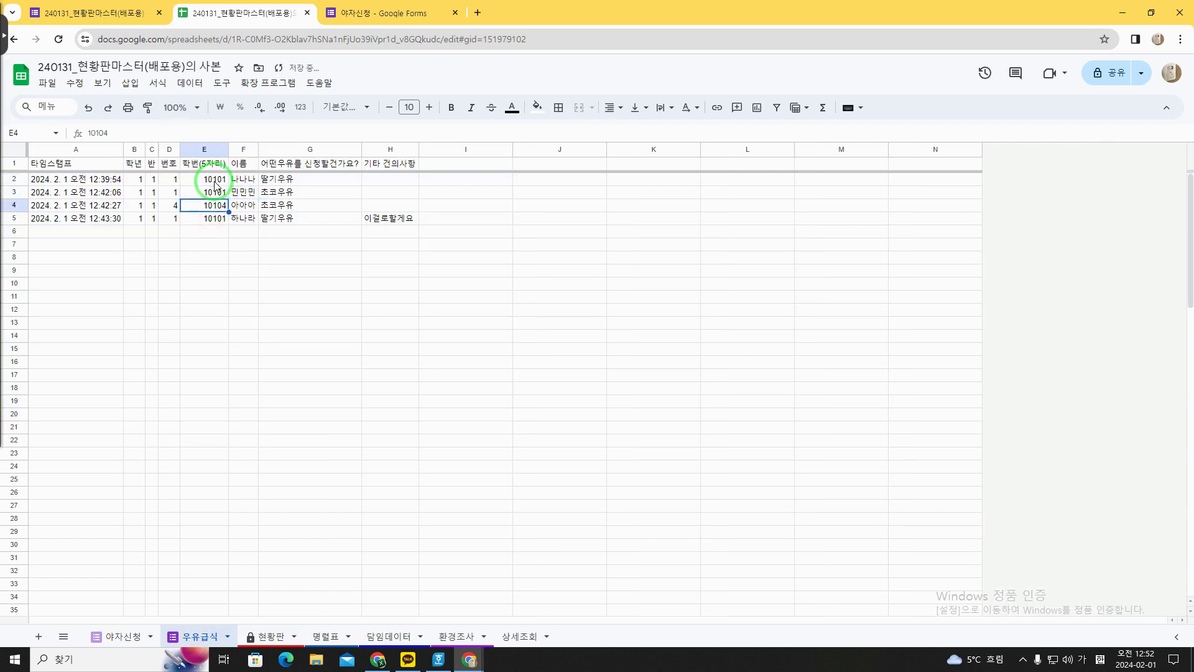
# Check the 현황판 board for duplicates and examine the 우유급식 rows that share the same student number
pyautogui.click(299, 638)
pyautogui.moveTo(301, 641); pyautogui.dragTo(137, 639)
pyautogui.moveTo(264, 637); pyautogui.dragTo(197, 616)
pyautogui.click(211, 192)
pyautogui.click(212, 218)
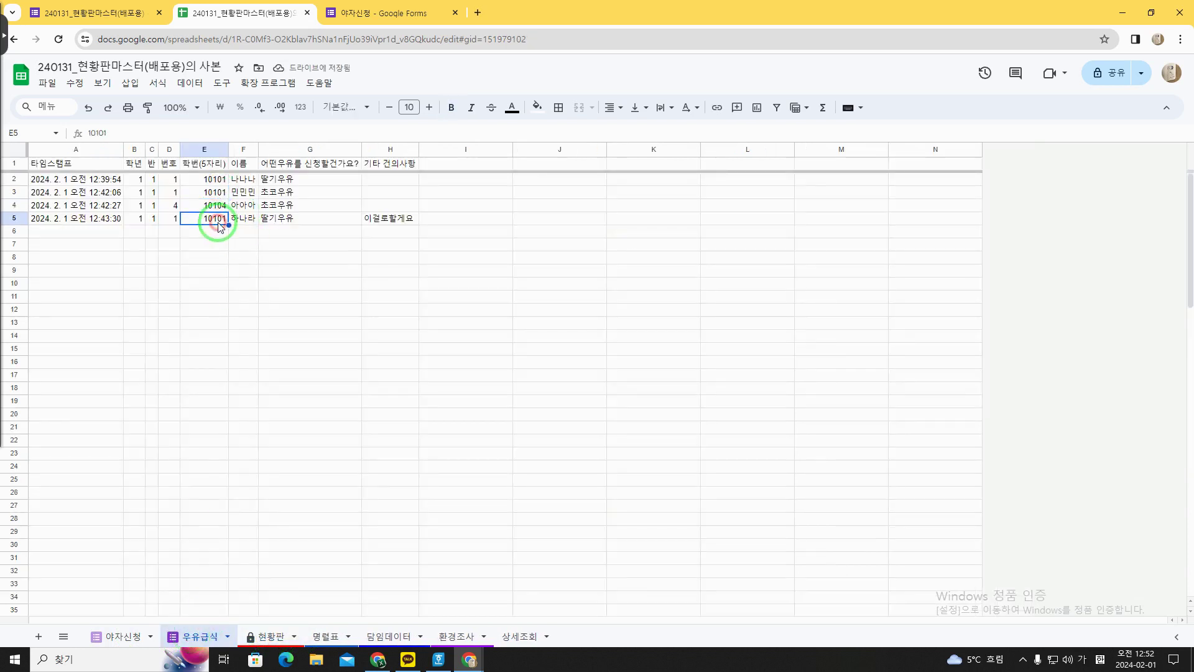
pyautogui.click(214, 179)
pyautogui.click(213, 192)
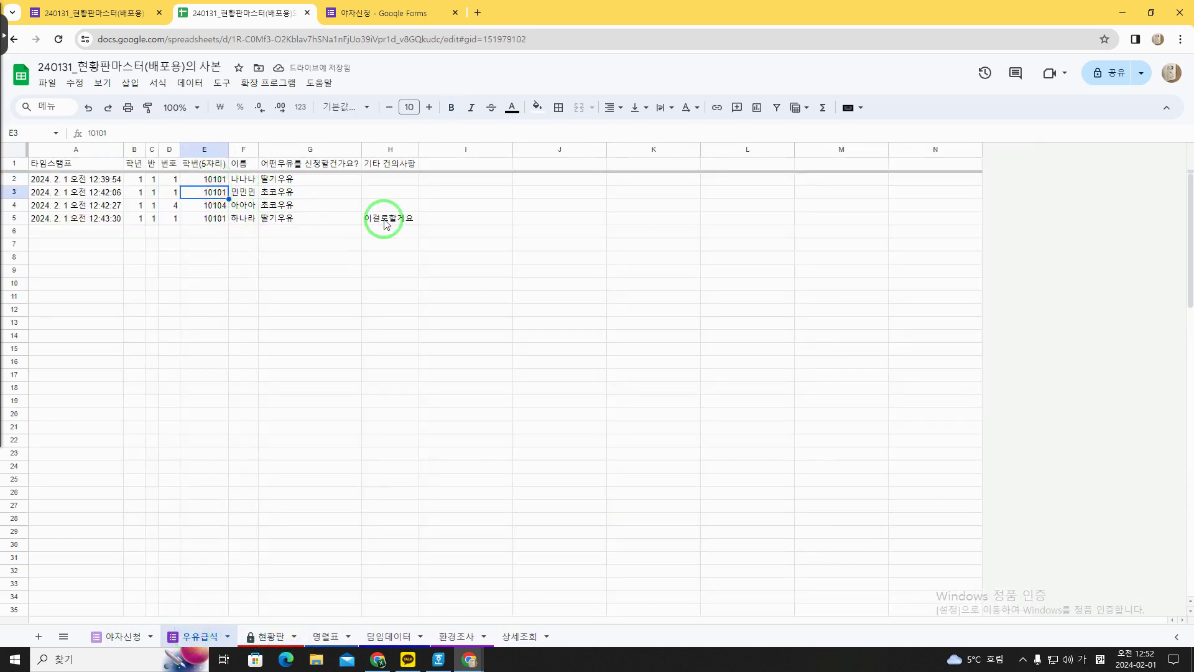
pyautogui.click(212, 219)
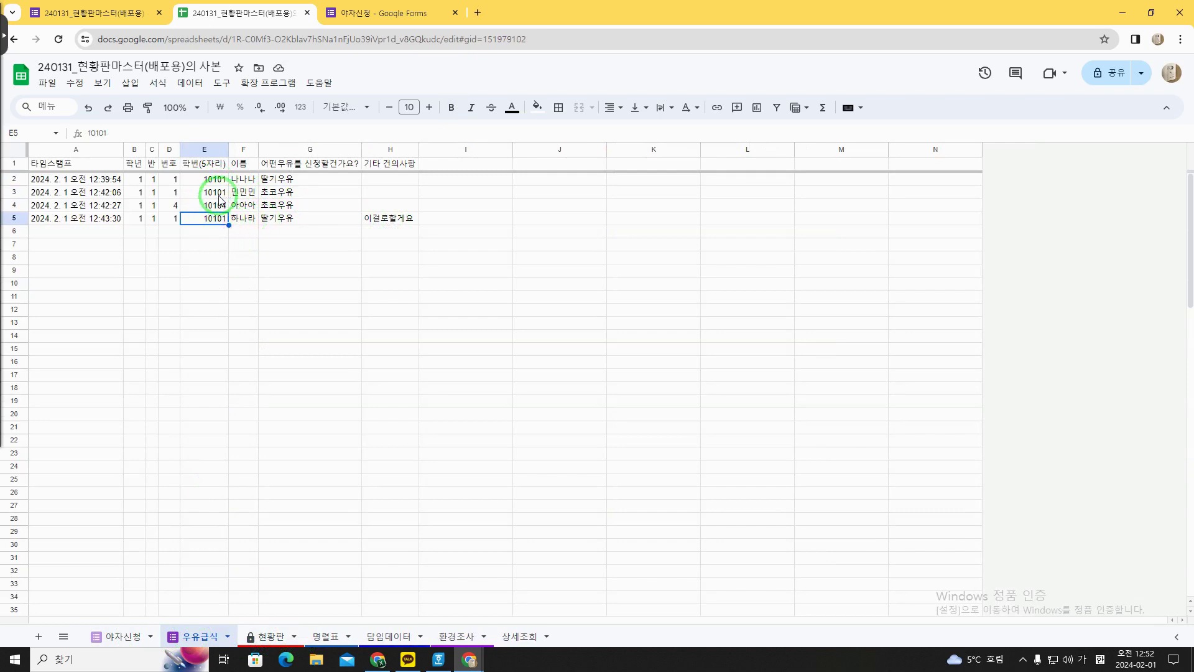
# Delete the older duplicate responses in rows 2 and 3 of 우유급식 and reopen the 현황판 sheet
pyautogui.moveTo(14, 179); pyautogui.dragTo(13, 192)
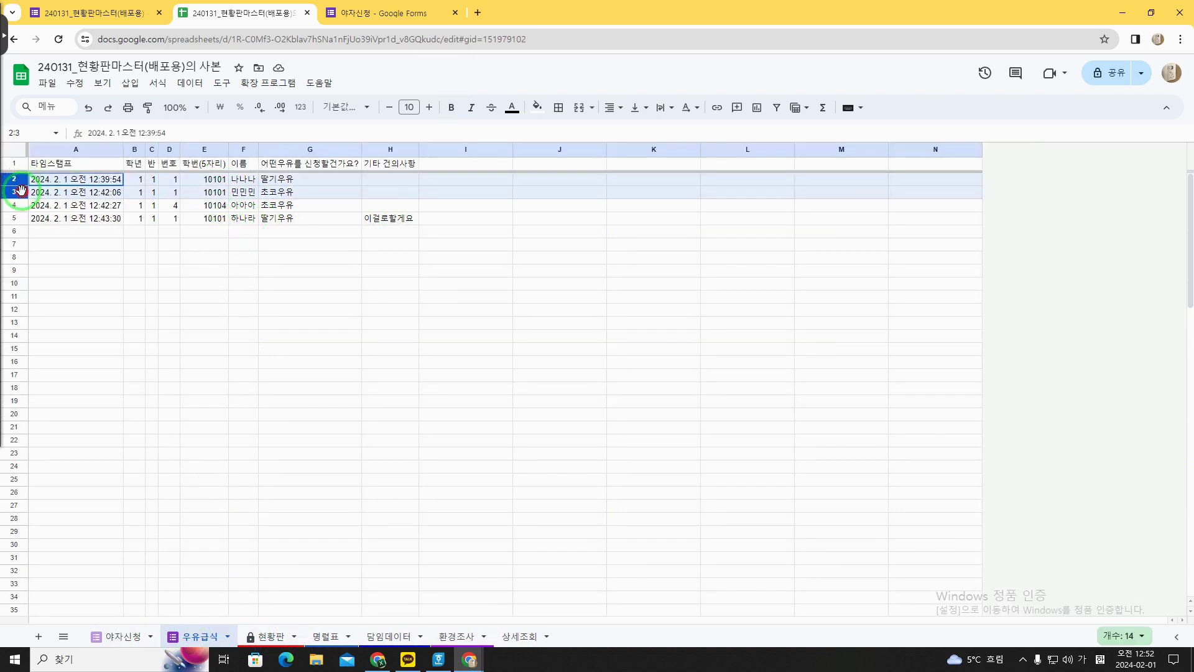
pyautogui.rightClick(18, 193)
pyautogui.click(79, 335)
pyautogui.click(194, 334)
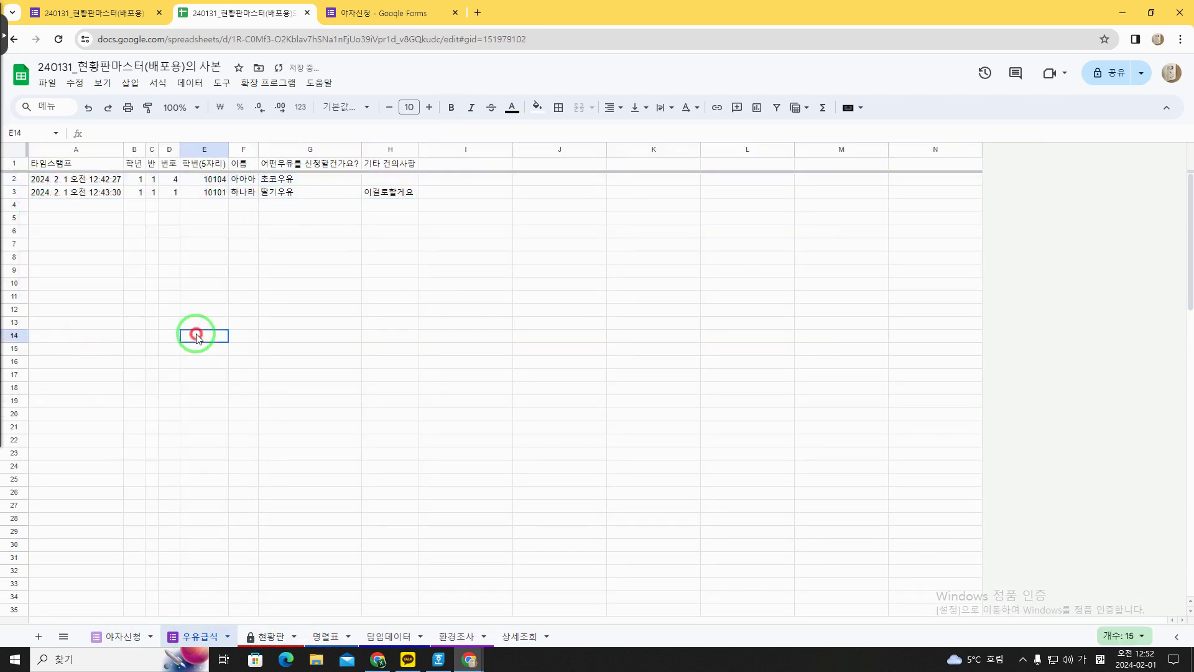
pyautogui.click(268, 635)
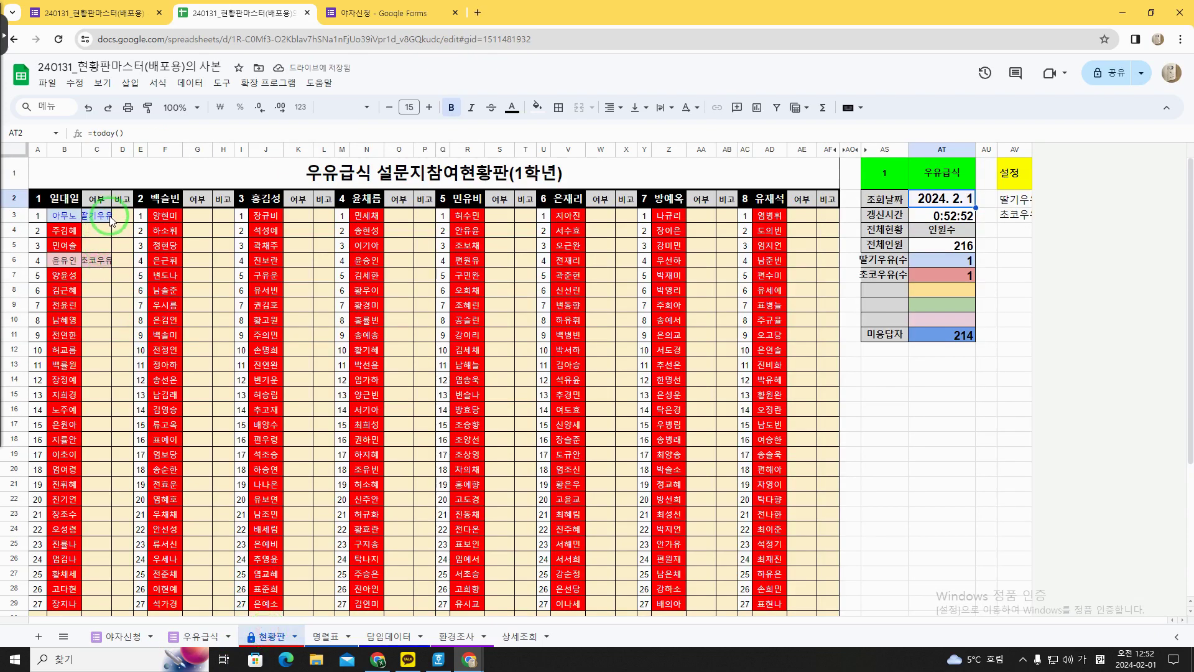
# On the 야자신청 sheet, change the last digit of the student number in E4 to 8
pyautogui.click(196, 636)
pyautogui.click(124, 636)
pyautogui.click(168, 636)
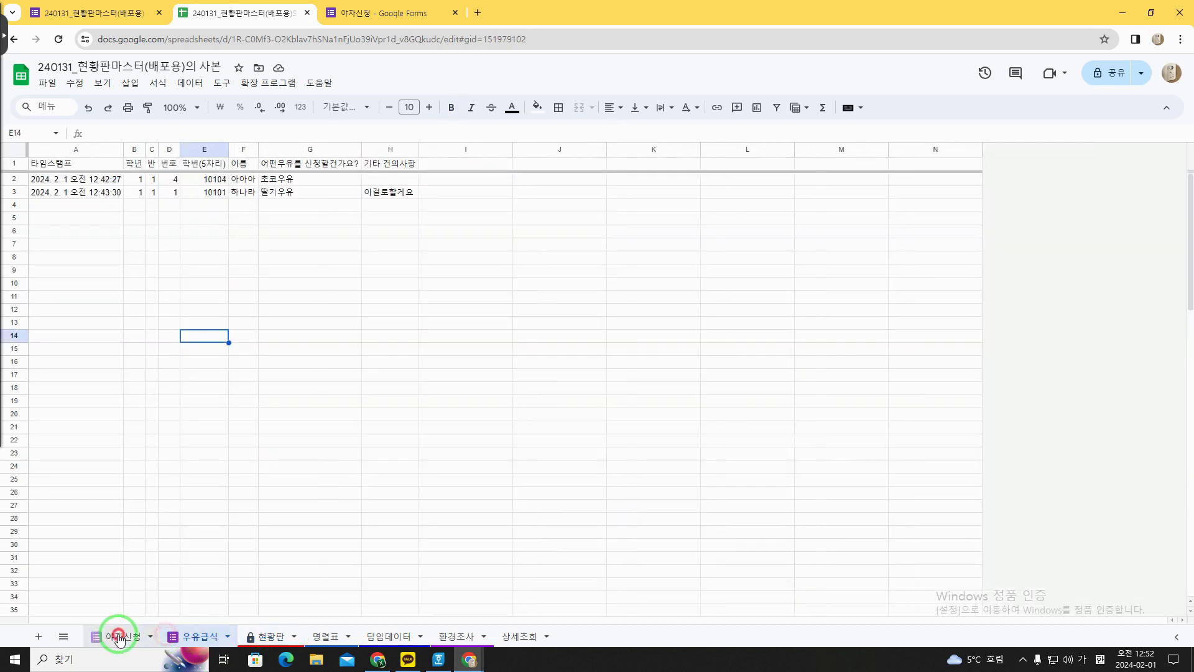
pyautogui.click(107, 636)
pyautogui.doubleClick(215, 205)
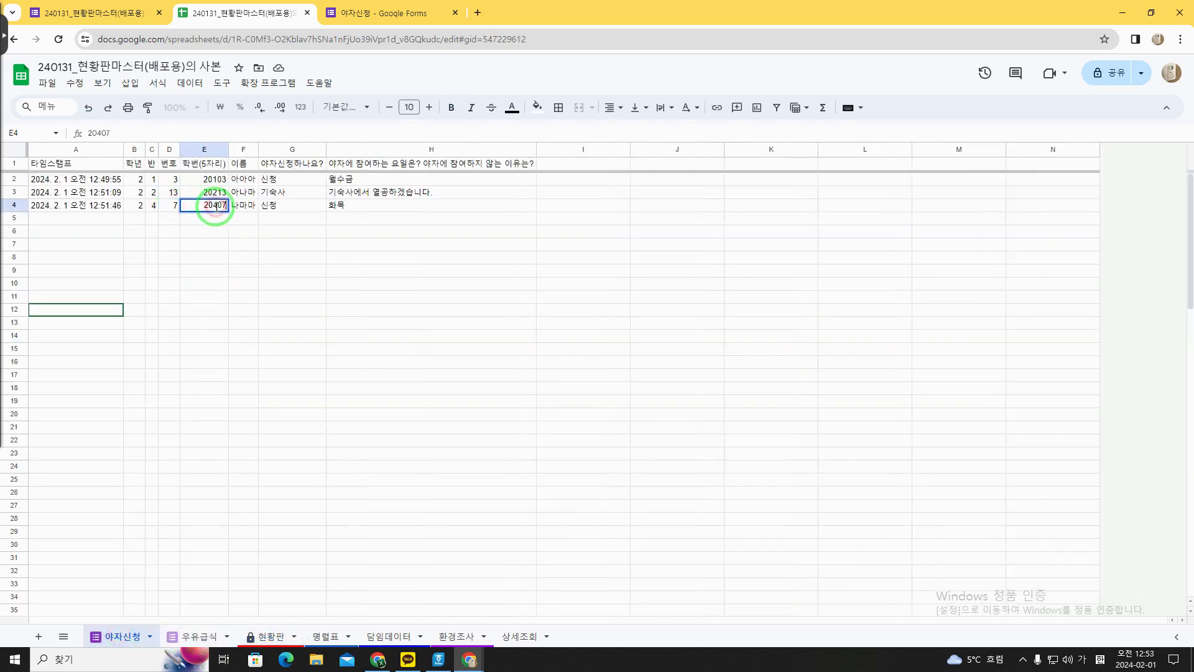
pyautogui.press('BackSpace')
pyautogui.write('8')
pyautogui.press('Return')
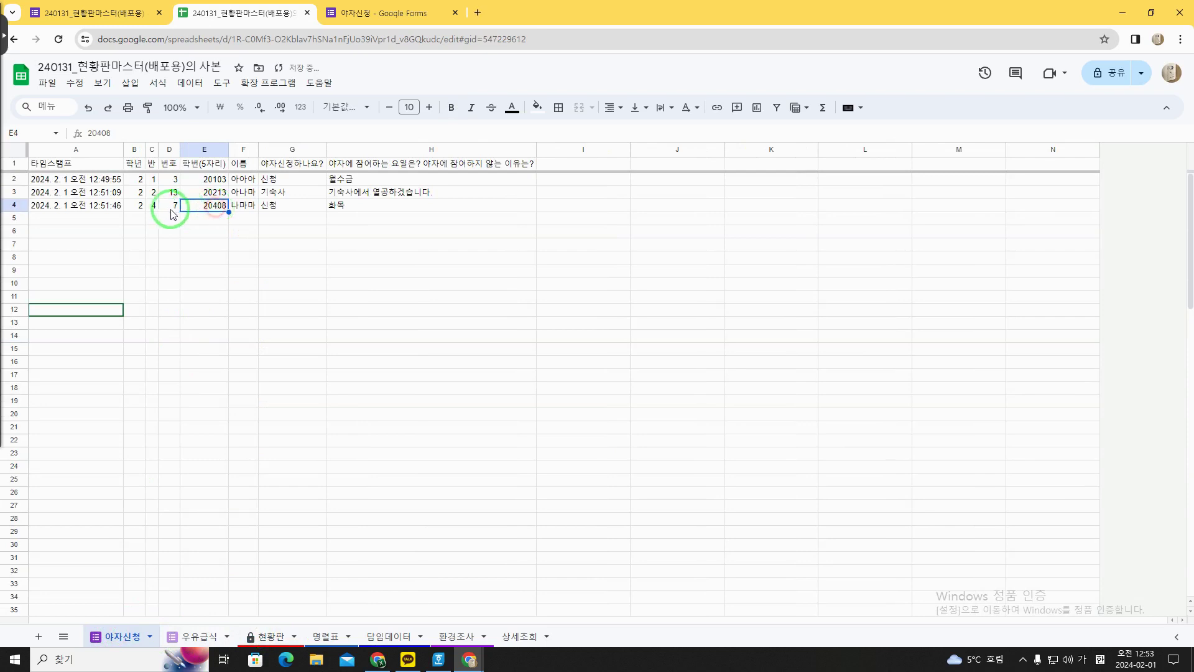
# Compare the 번호 in D4 with the last digits of the student number in E4
pyautogui.click(201, 206)
pyautogui.click(173, 211)
pyautogui.click(189, 208)
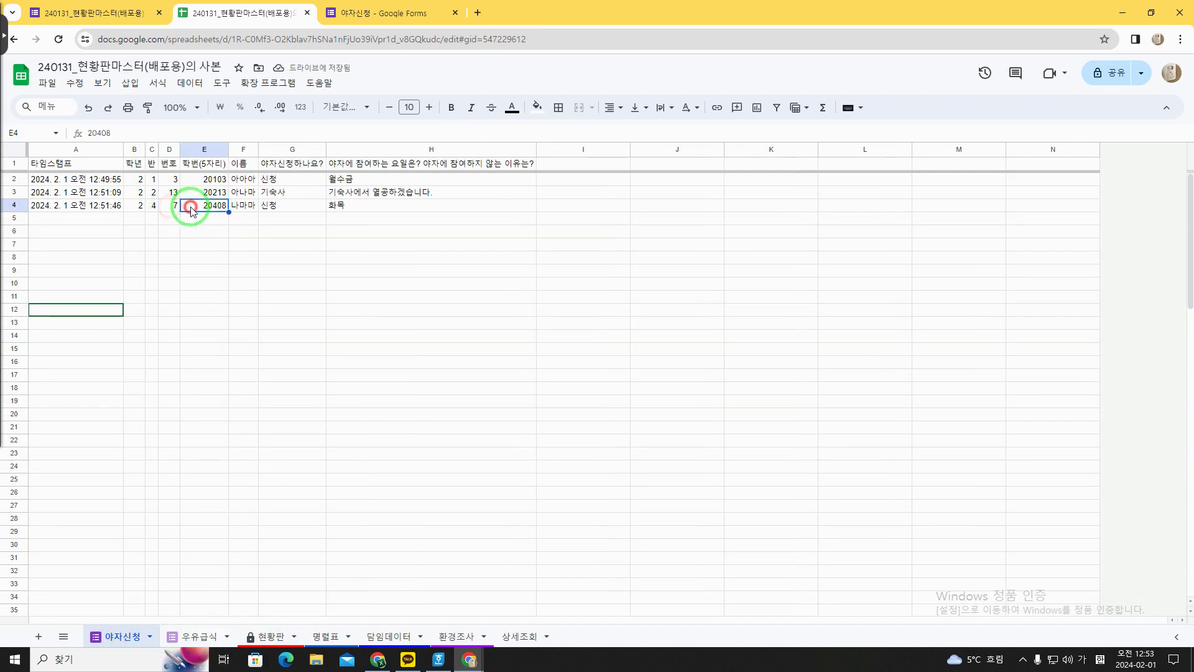
pyautogui.click(170, 207)
pyautogui.click(190, 208)
pyautogui.click(167, 207)
pyautogui.click(191, 209)
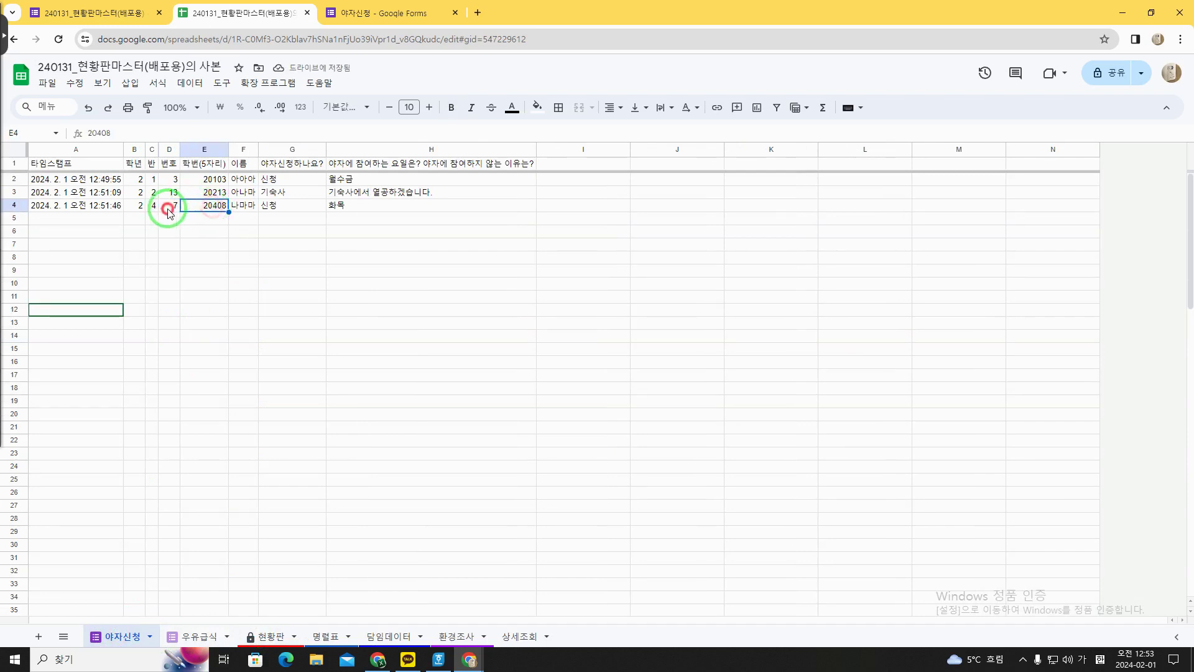
pyautogui.click(168, 207)
pyautogui.click(193, 207)
pyautogui.click(168, 207)
pyautogui.click(193, 208)
pyautogui.click(168, 207)
pyautogui.click(195, 211)
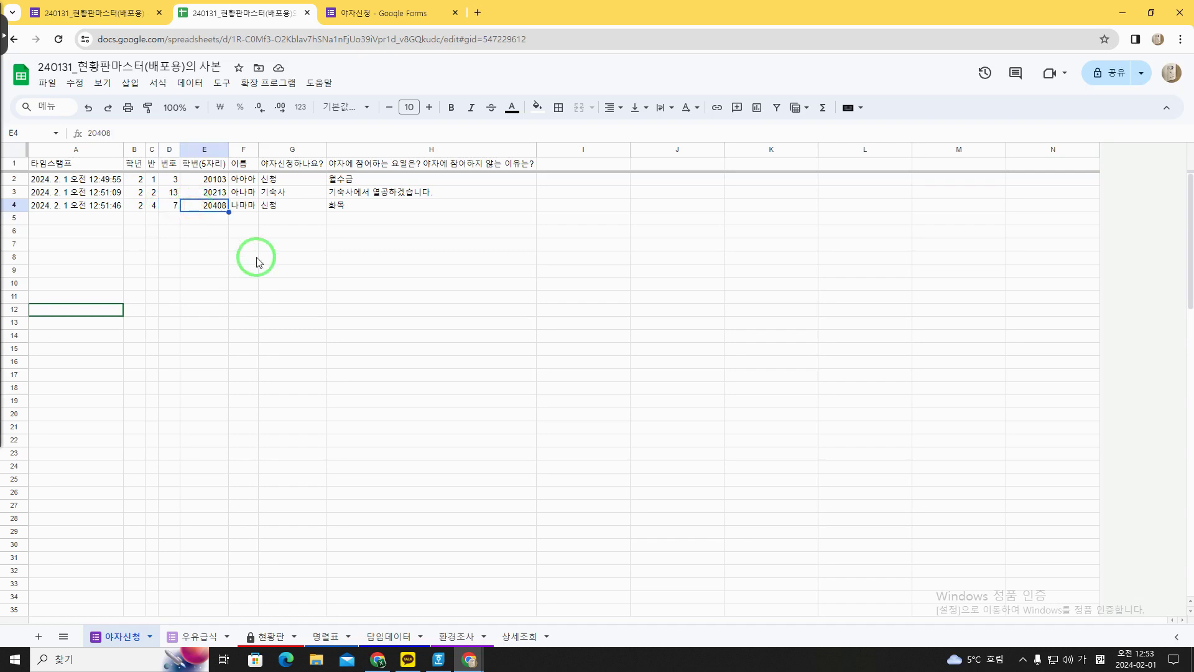
# Return to the 현황판 sheet and examine the formulas behind the first student's name, 여부 and 비고 cells
pyautogui.click(200, 647)
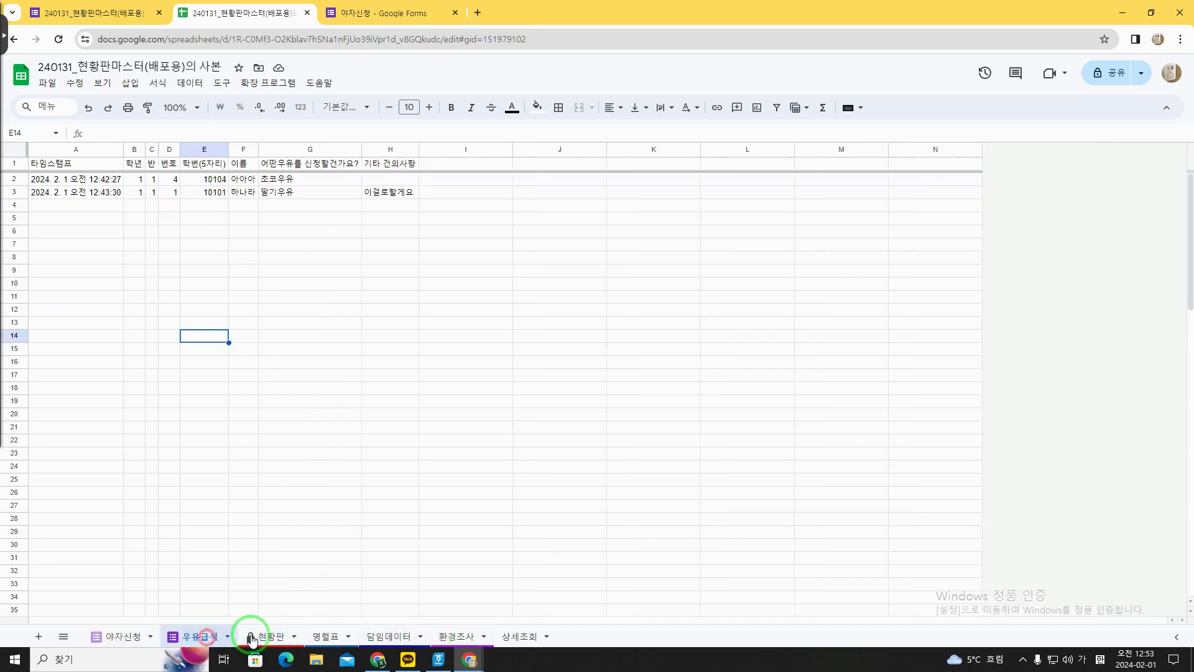
pyautogui.click(127, 637)
pyautogui.click(198, 637)
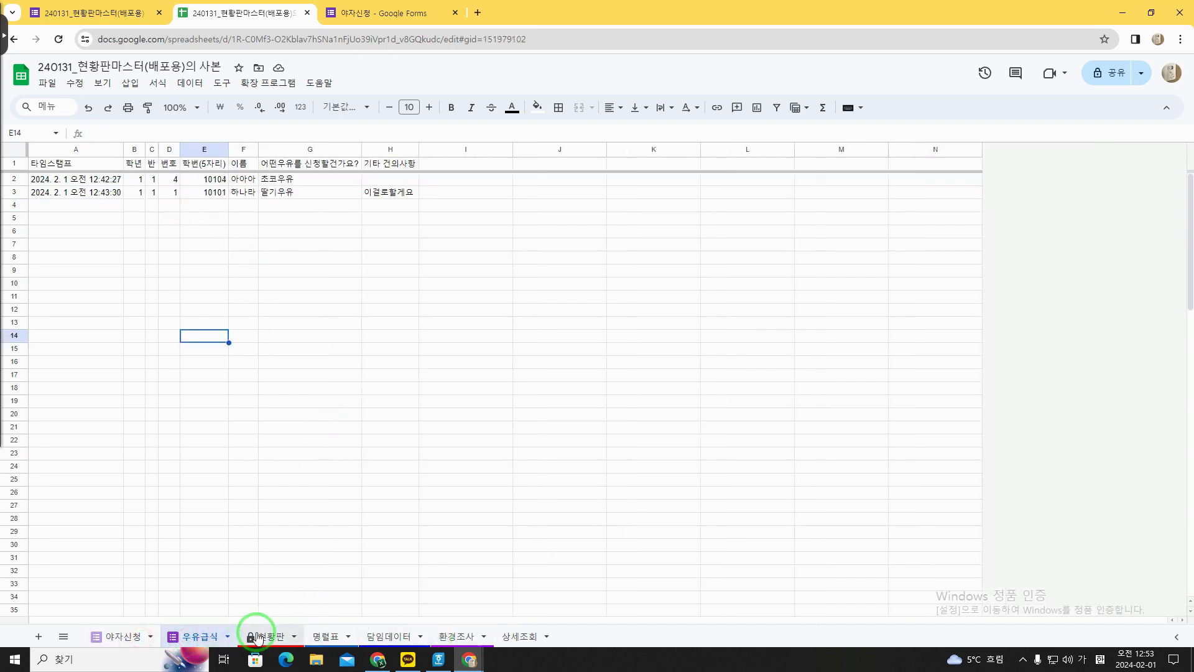
pyautogui.click(258, 638)
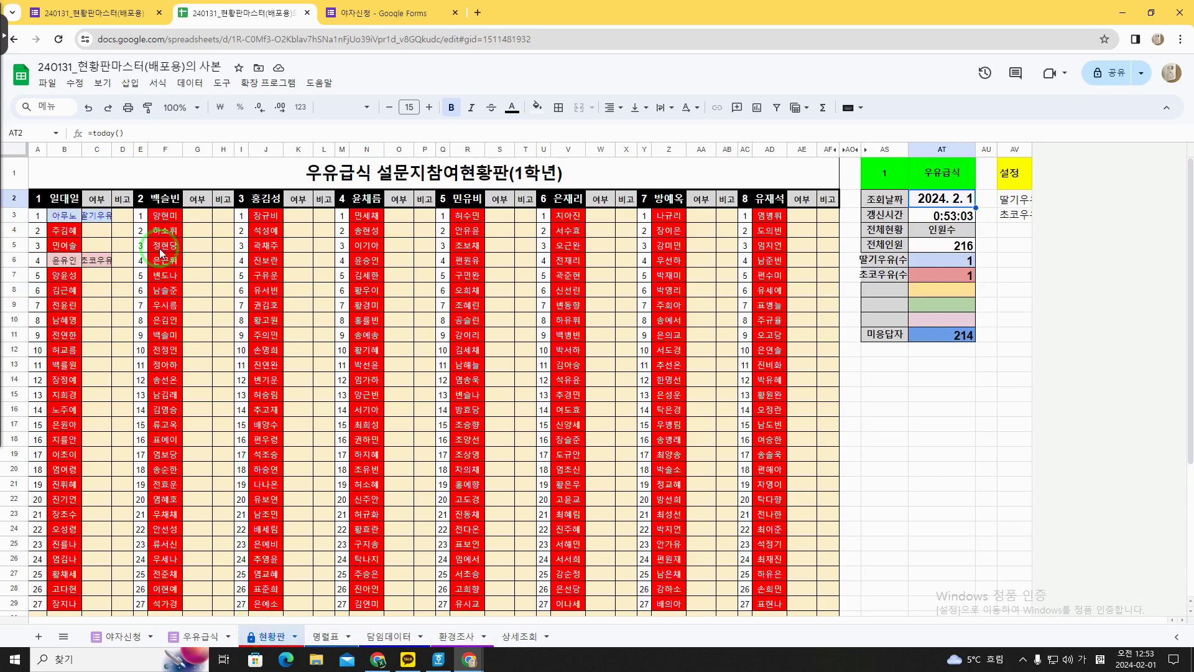
pyautogui.click(65, 216)
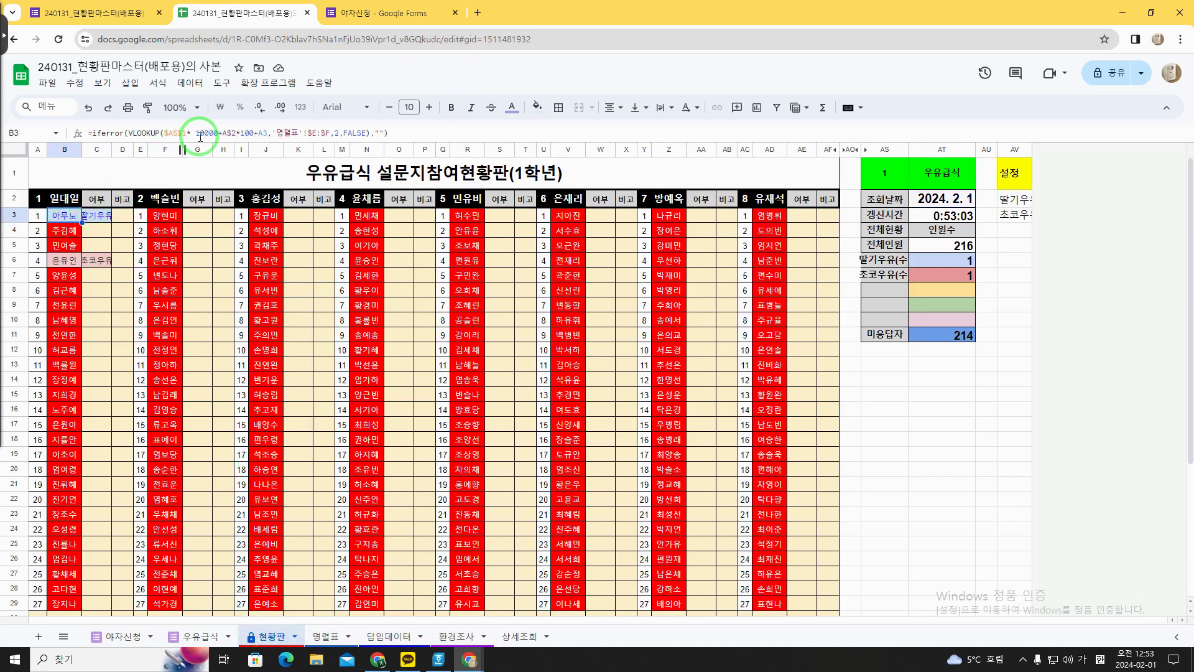
pyautogui.click(97, 216)
pyautogui.click(124, 219)
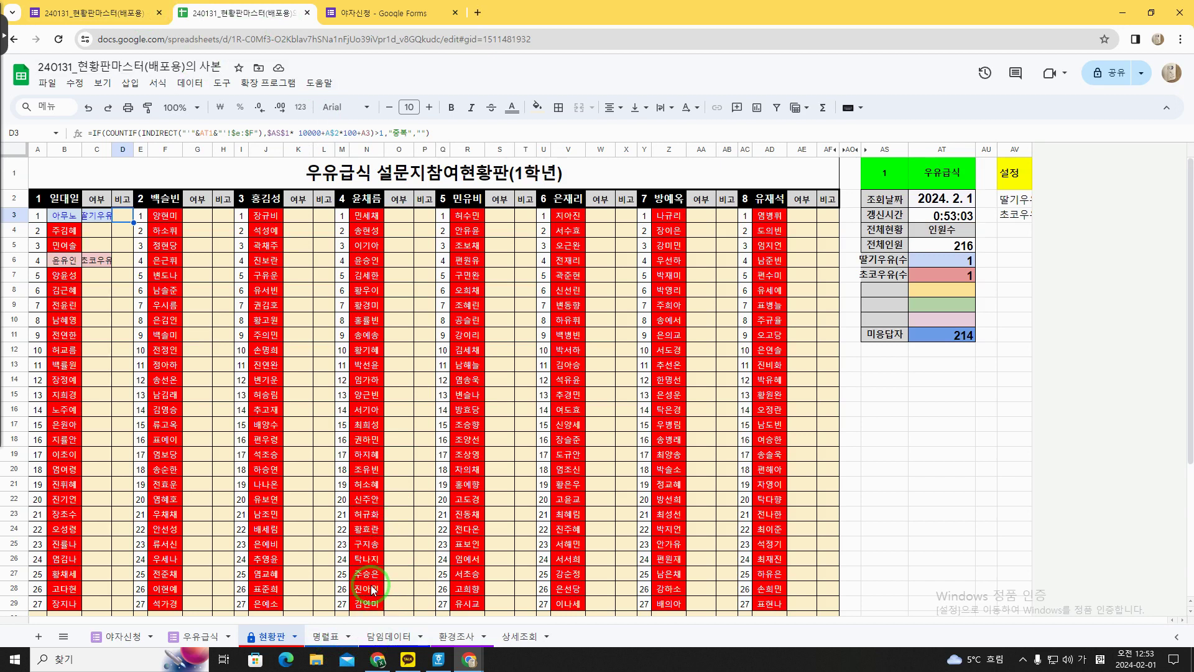
# Look over the 명렬표 and 담임데이터 sheets and inspect the 학번 formula in E2 of 명렬표
pyautogui.click(337, 635)
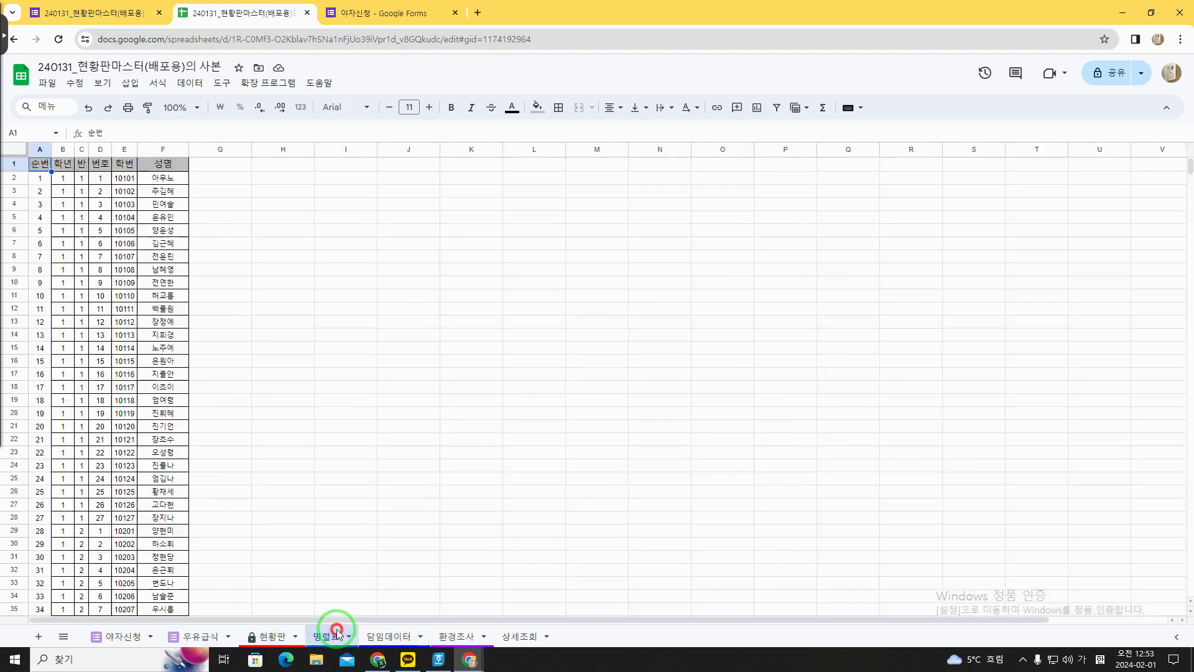
pyautogui.click(387, 637)
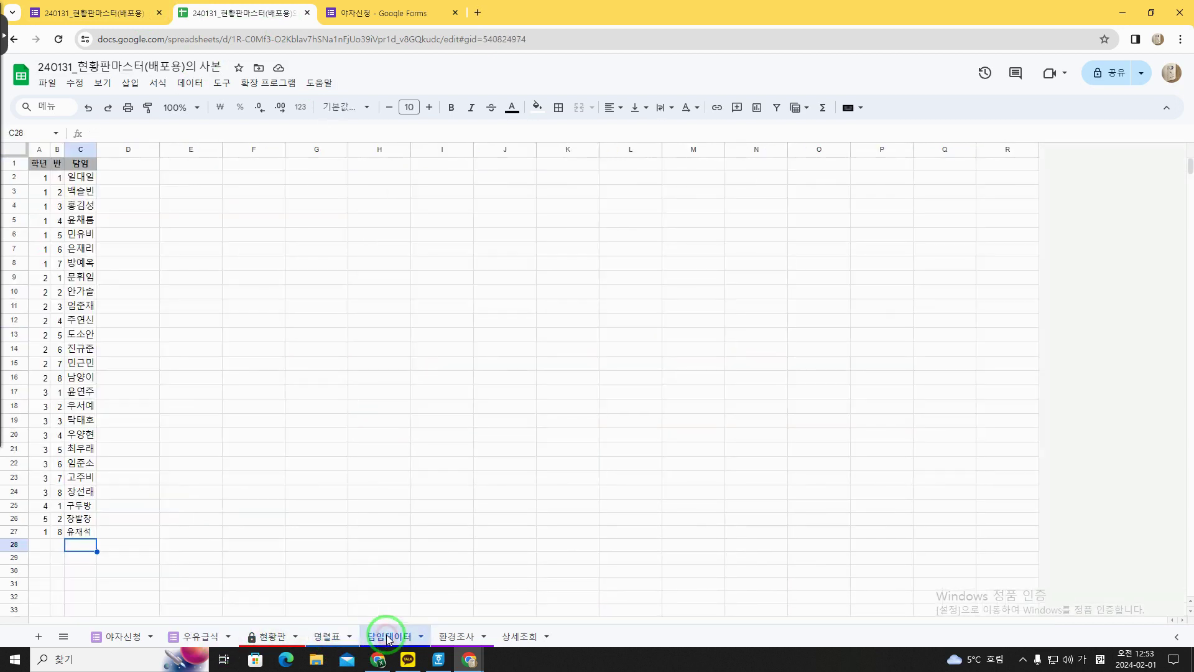
pyautogui.click(325, 635)
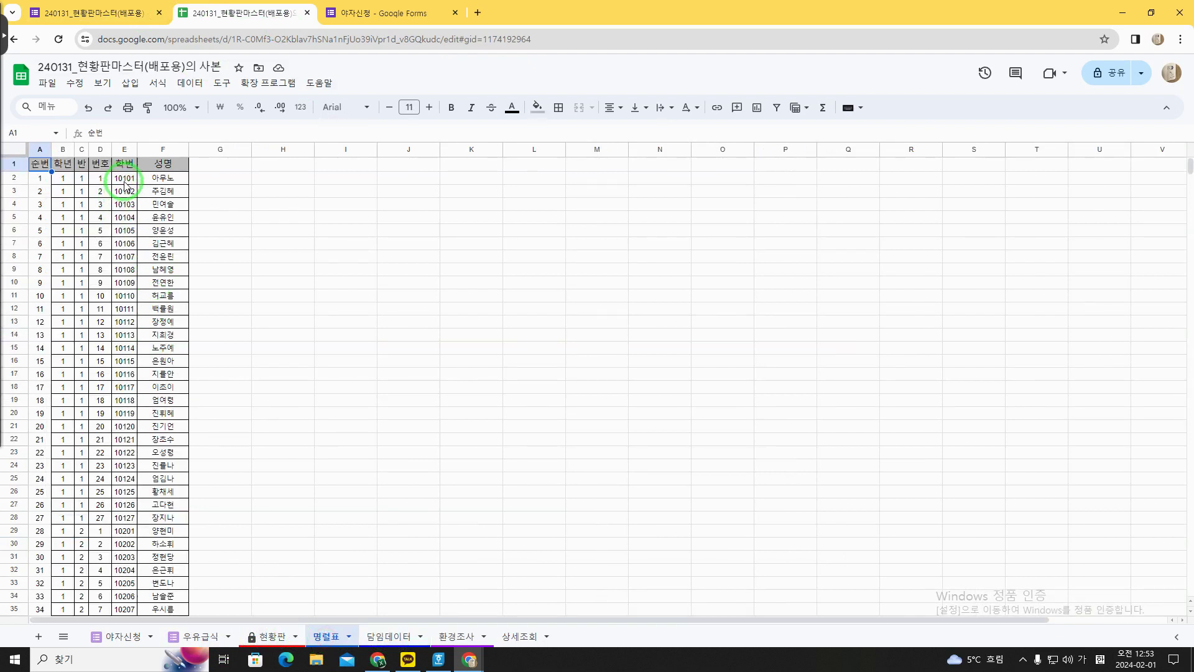
pyautogui.click(126, 181)
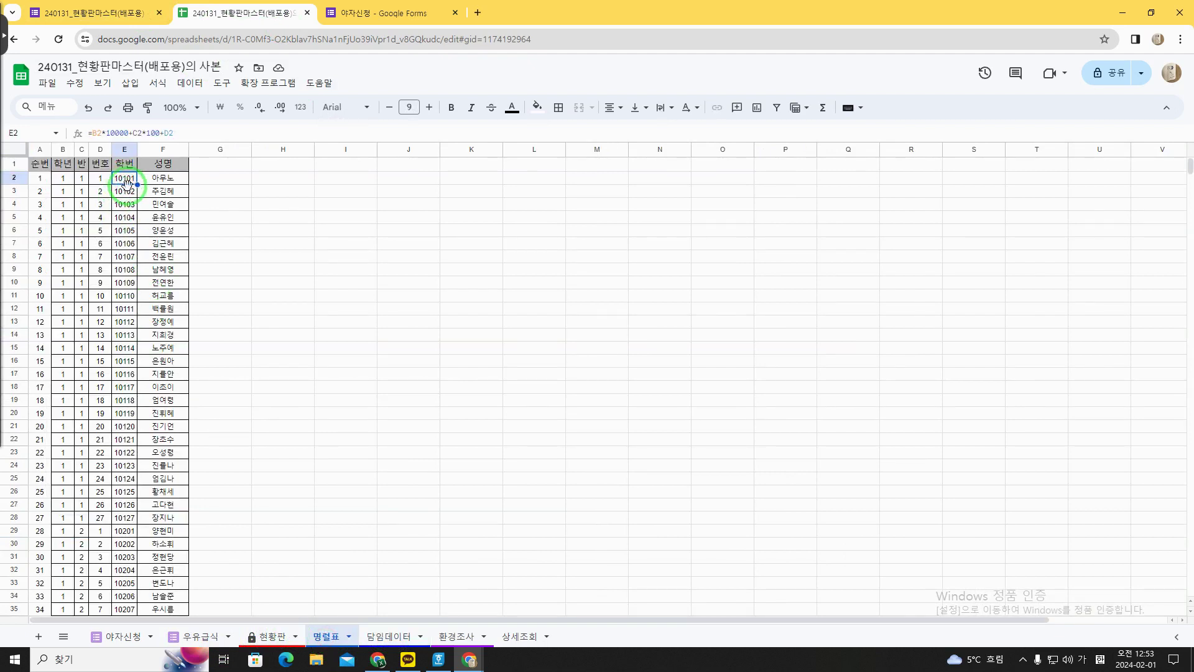
# Change the 학번 formula in E2 of 명렬표 to =B2*1000+C2*100+D2 and fill it down the whole column
pyautogui.click(115, 133)
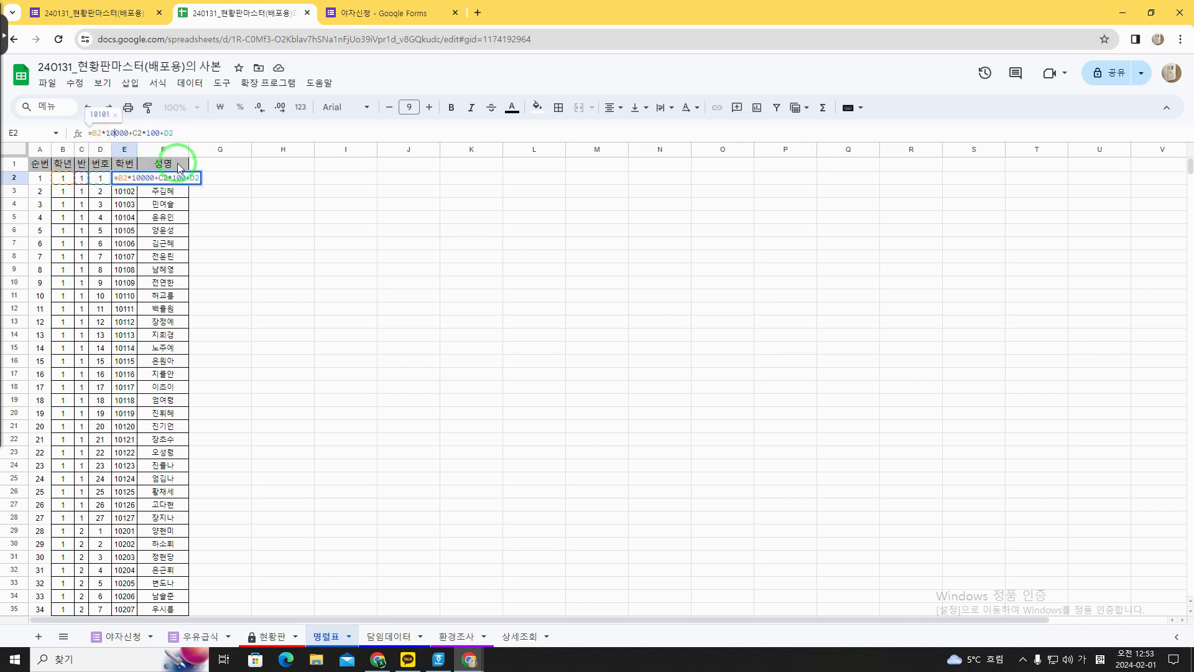
pyautogui.press('BackSpace')
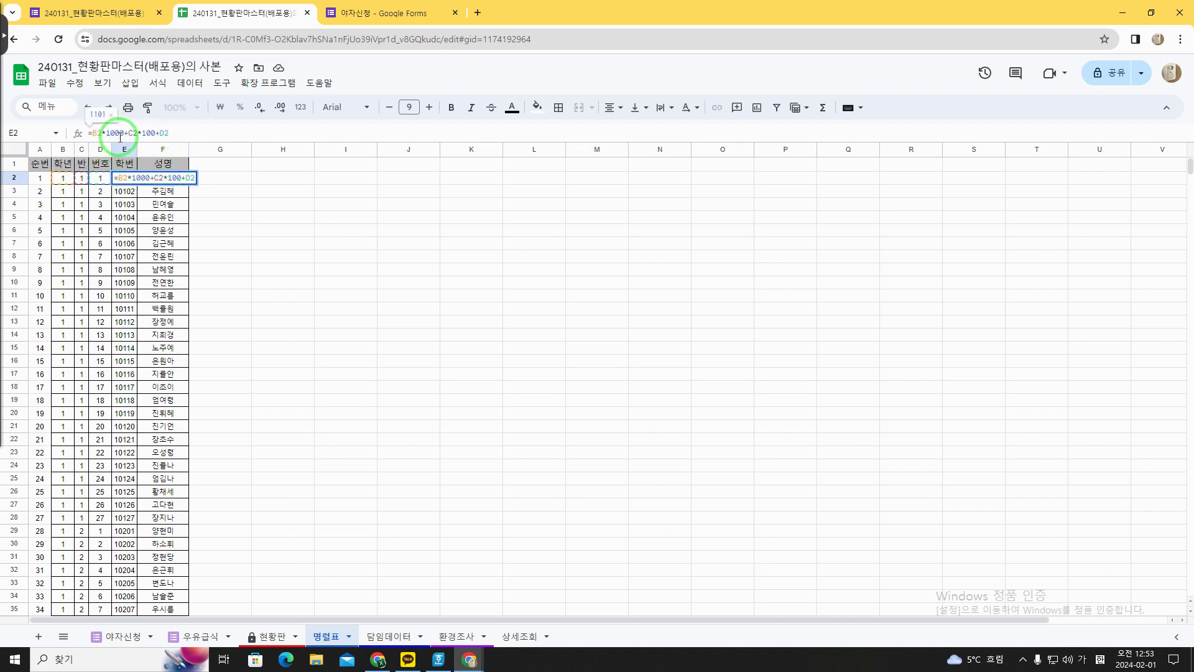
pyautogui.press('Return')
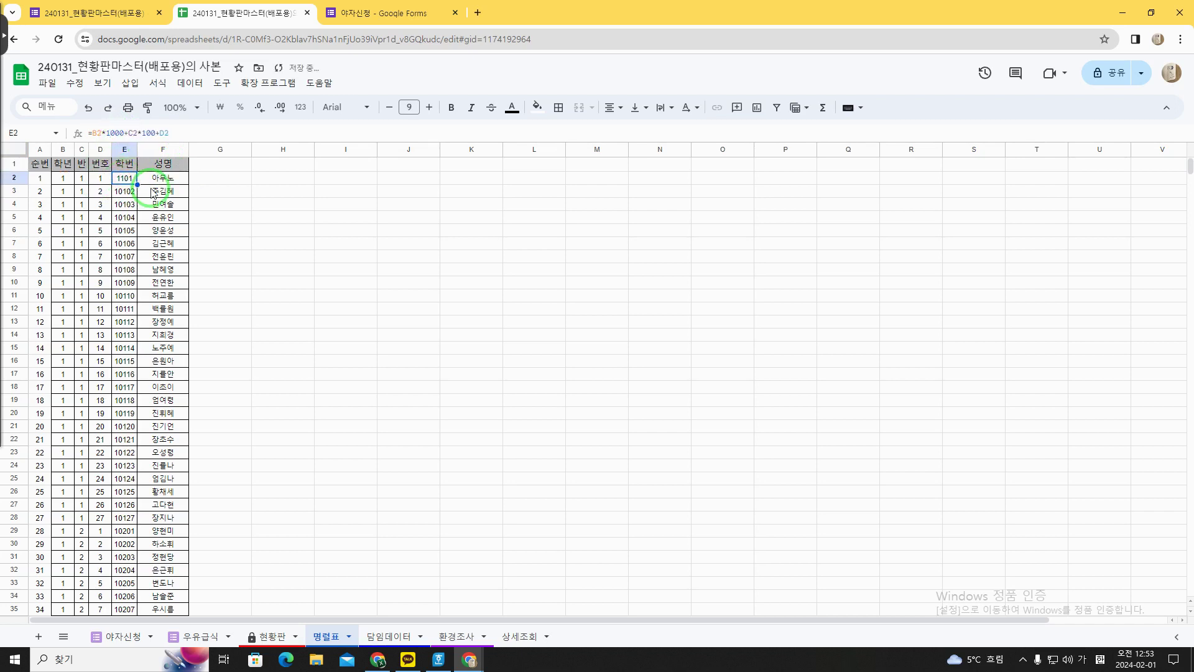
pyautogui.doubleClick(137, 185)
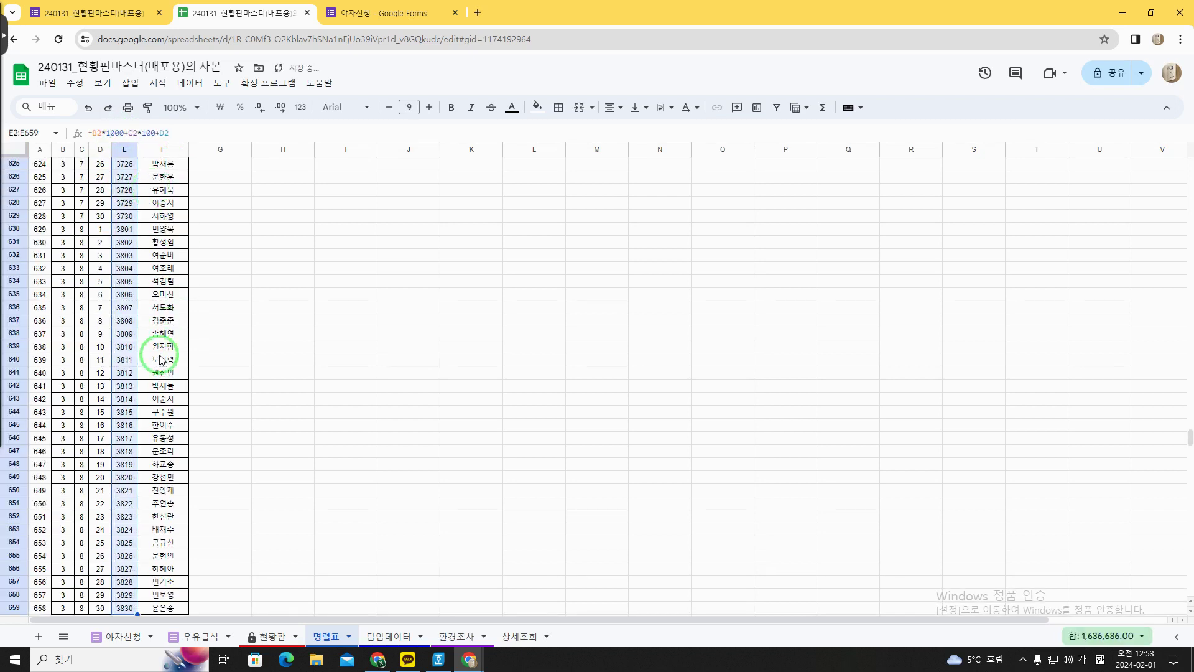
pyautogui.scroll(15, 137, 517)
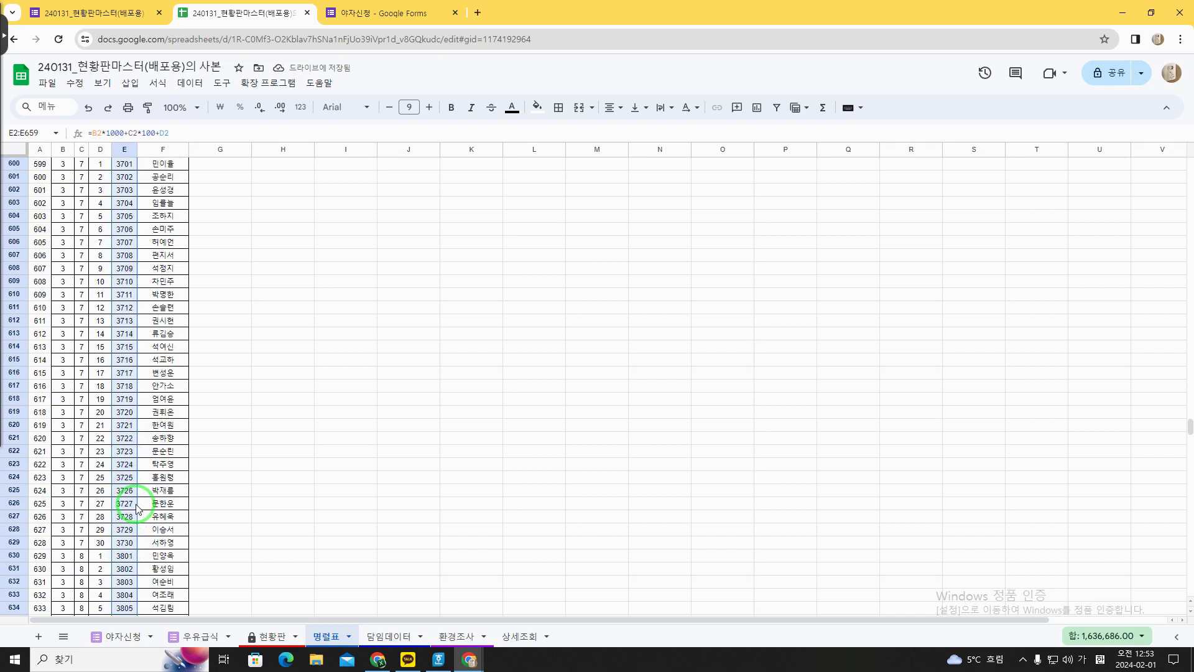
pyautogui.scroll(15, 138, 507)
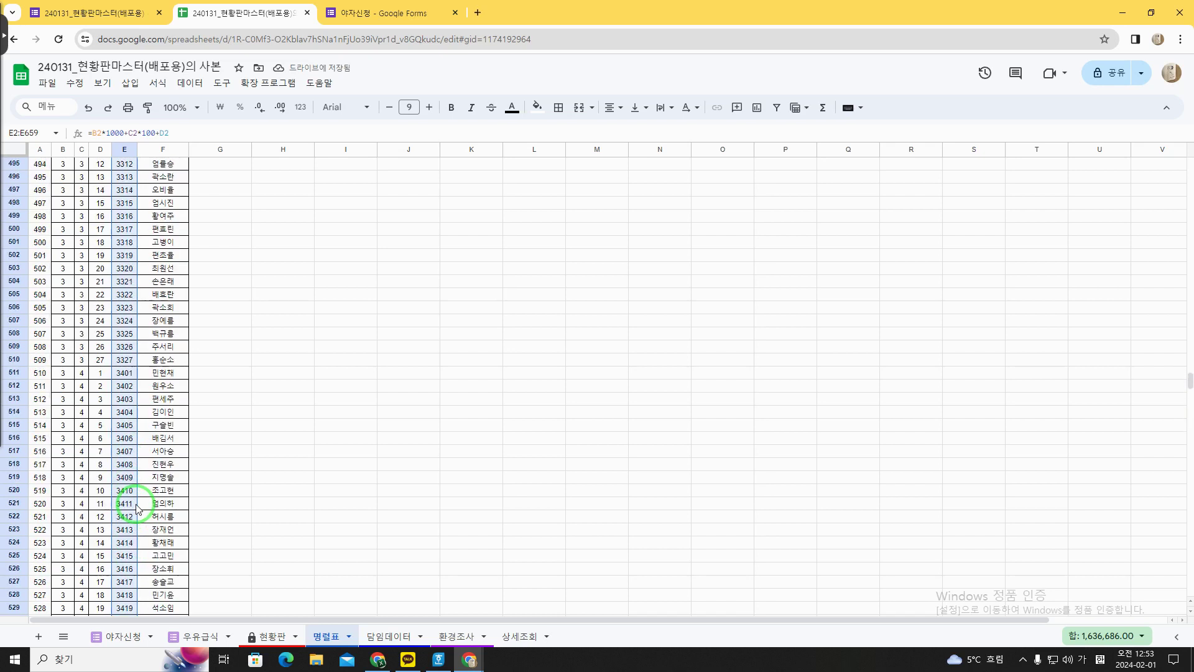
pyautogui.click(137, 505)
pyautogui.hotkey('ctrl', 'Up')
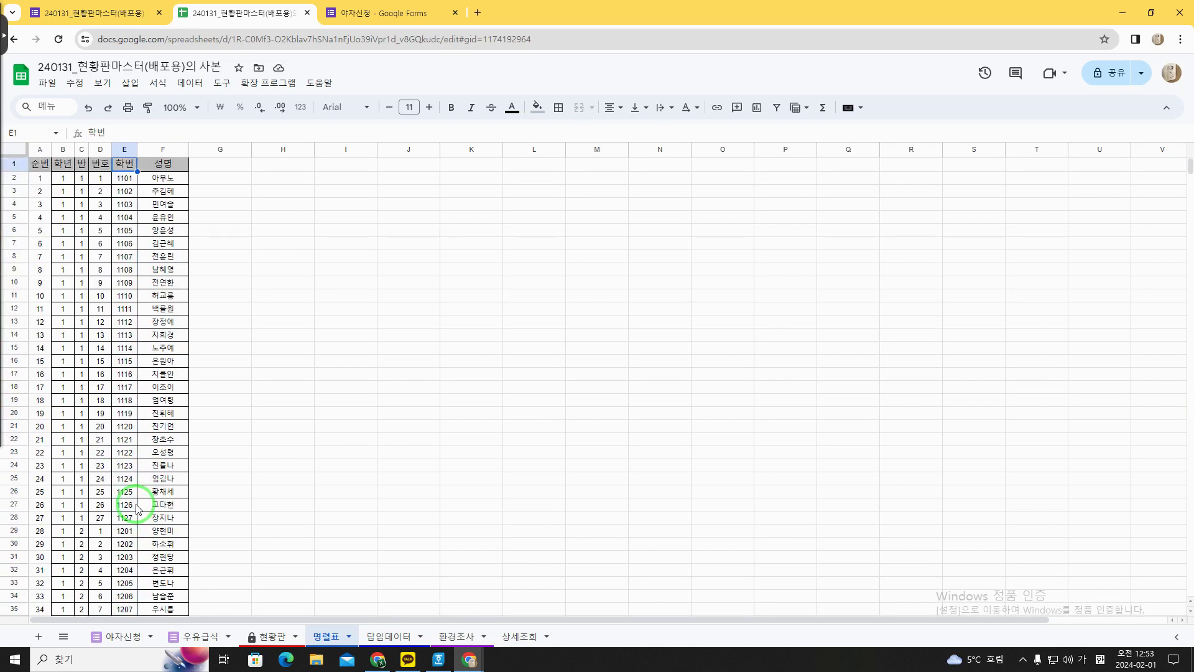
pyautogui.press('Down')
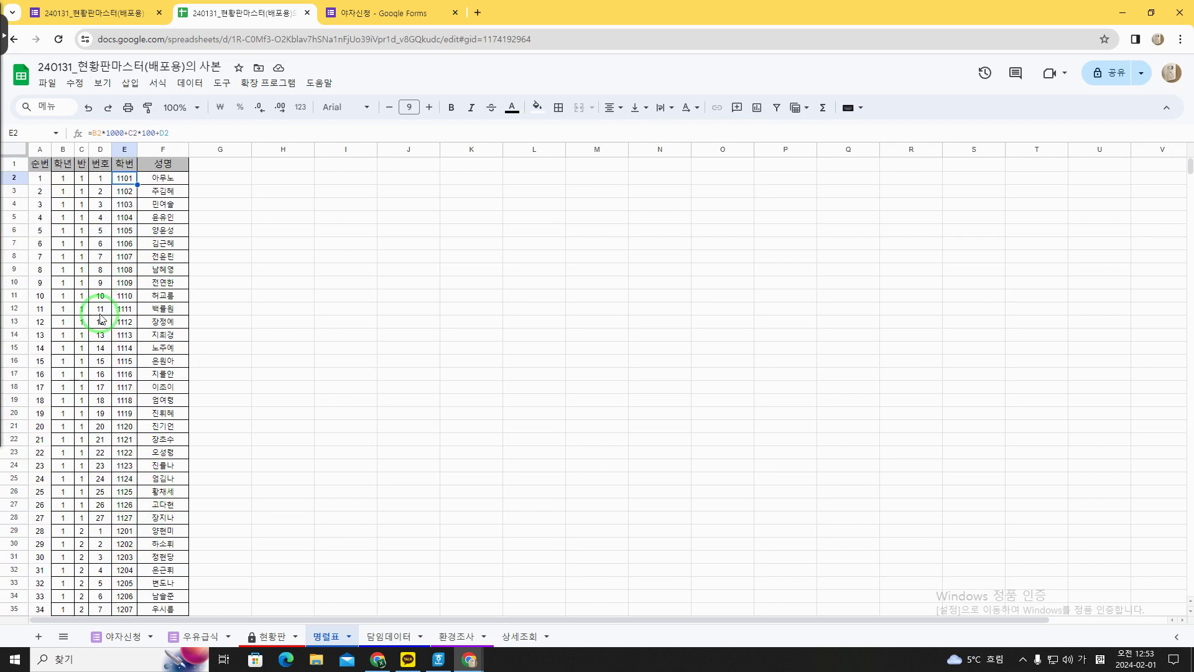
# Return to the 현황판 sheet and inspect the formulas in its name and 여부 cells
pyautogui.click(269, 636)
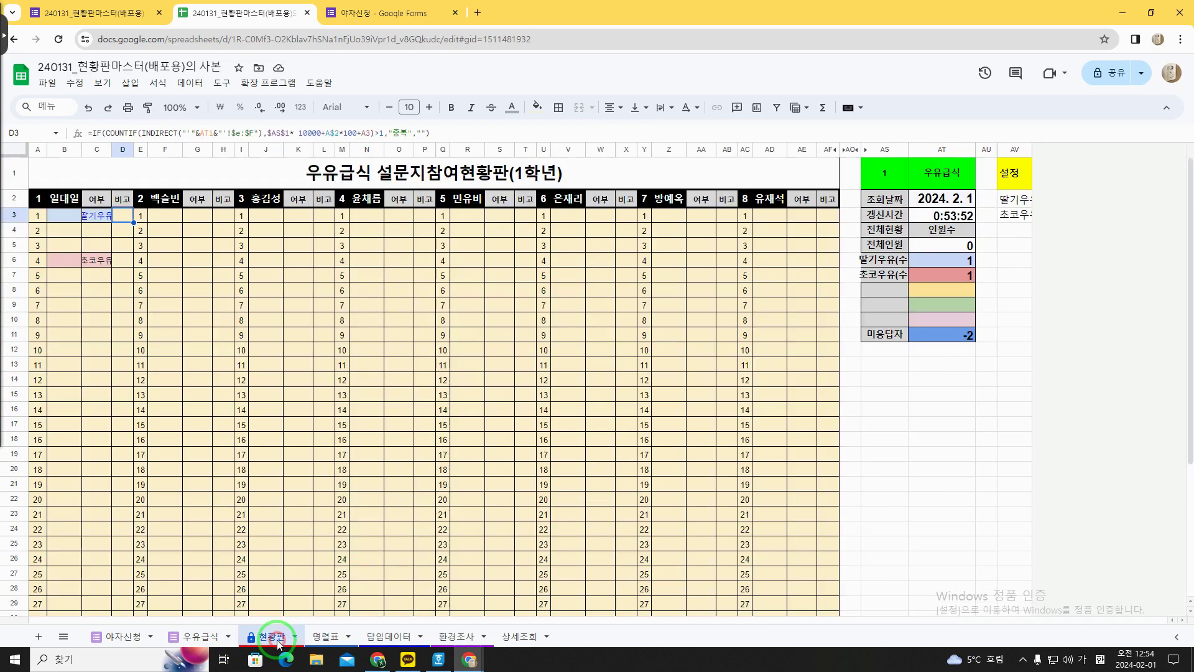
pyautogui.click(256, 410)
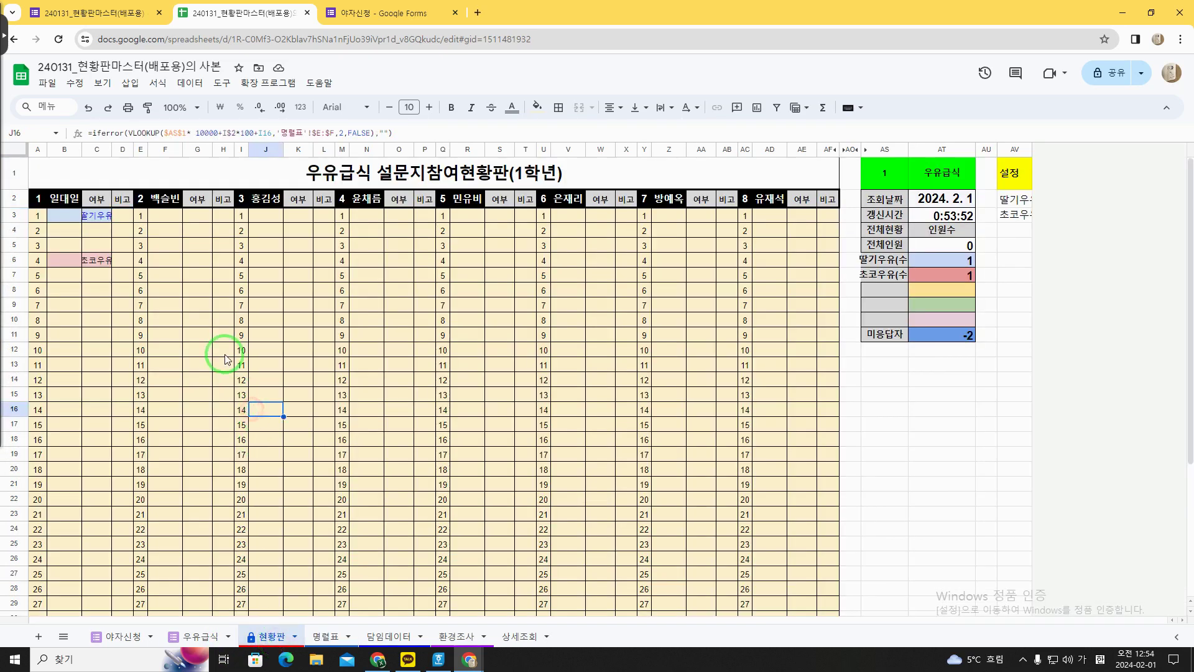
pyautogui.click(66, 215)
pyautogui.click(73, 261)
pyautogui.click(191, 279)
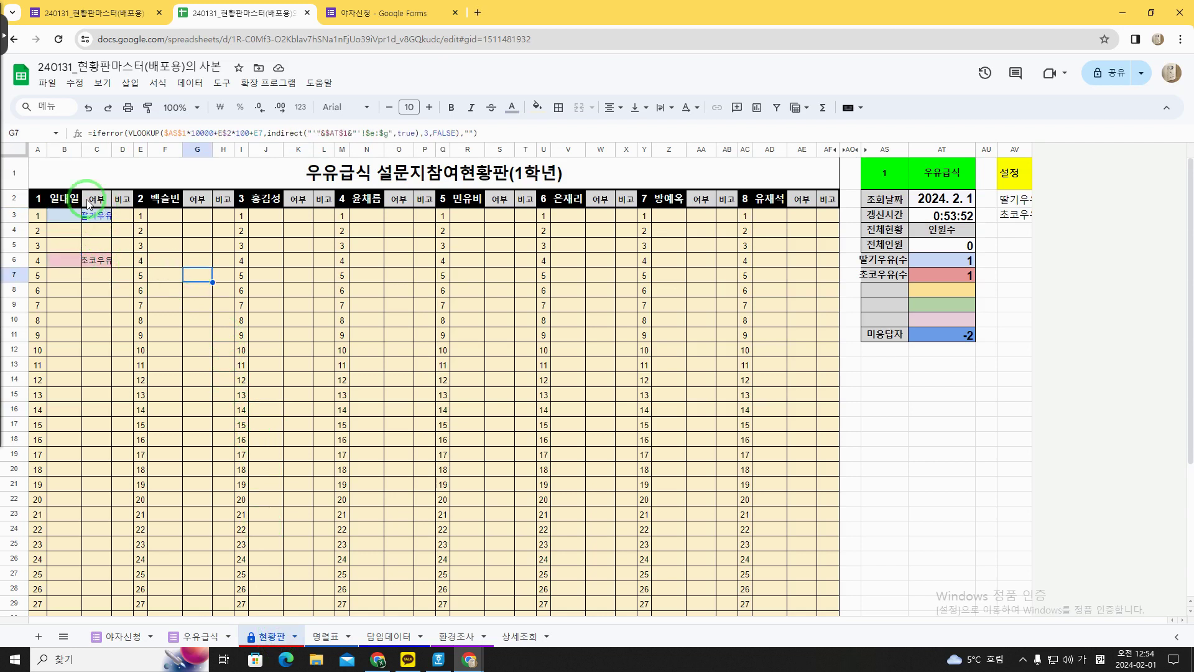
# Replace every 10000 with 1000 on the 현황판 sheet, searching within formulas
pyautogui.click(18, 154)
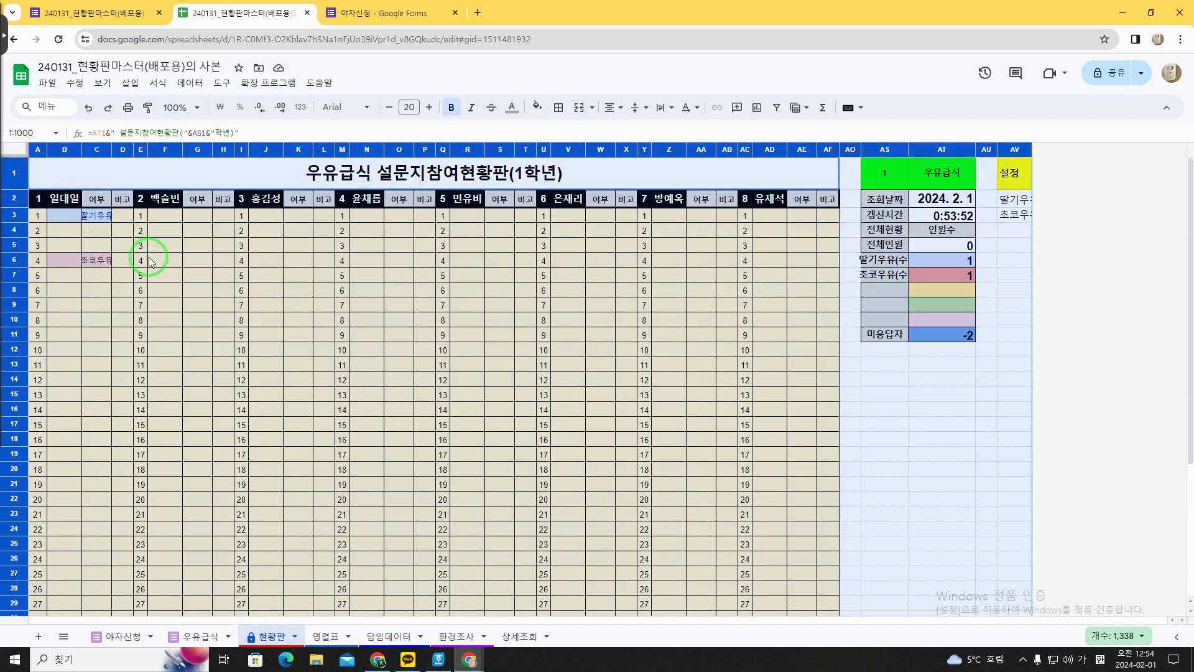
pyautogui.hotkey('ctrl', 'h')
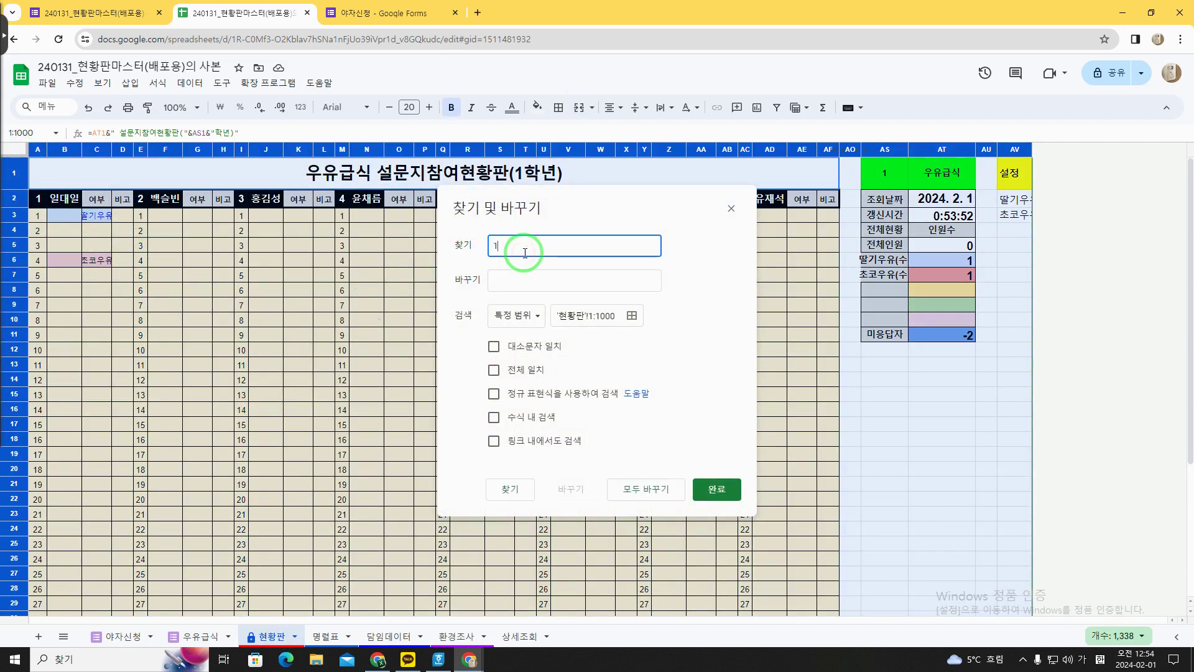
pyautogui.press('Tab')
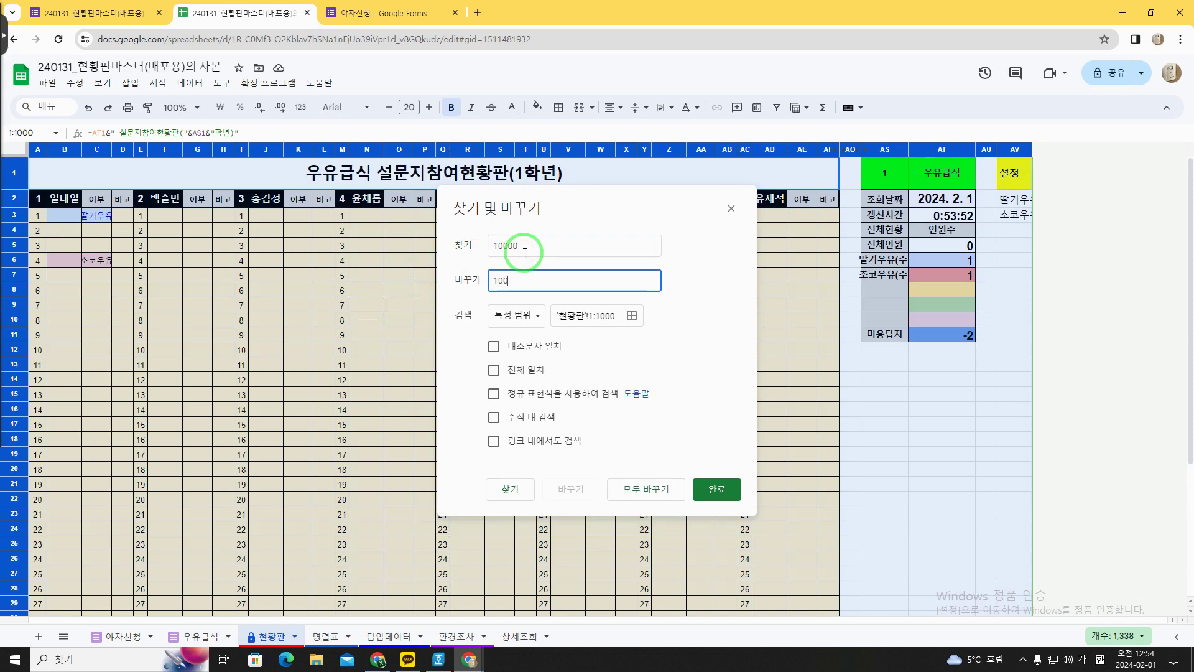
pyautogui.write('1000')
pyautogui.click(533, 423)
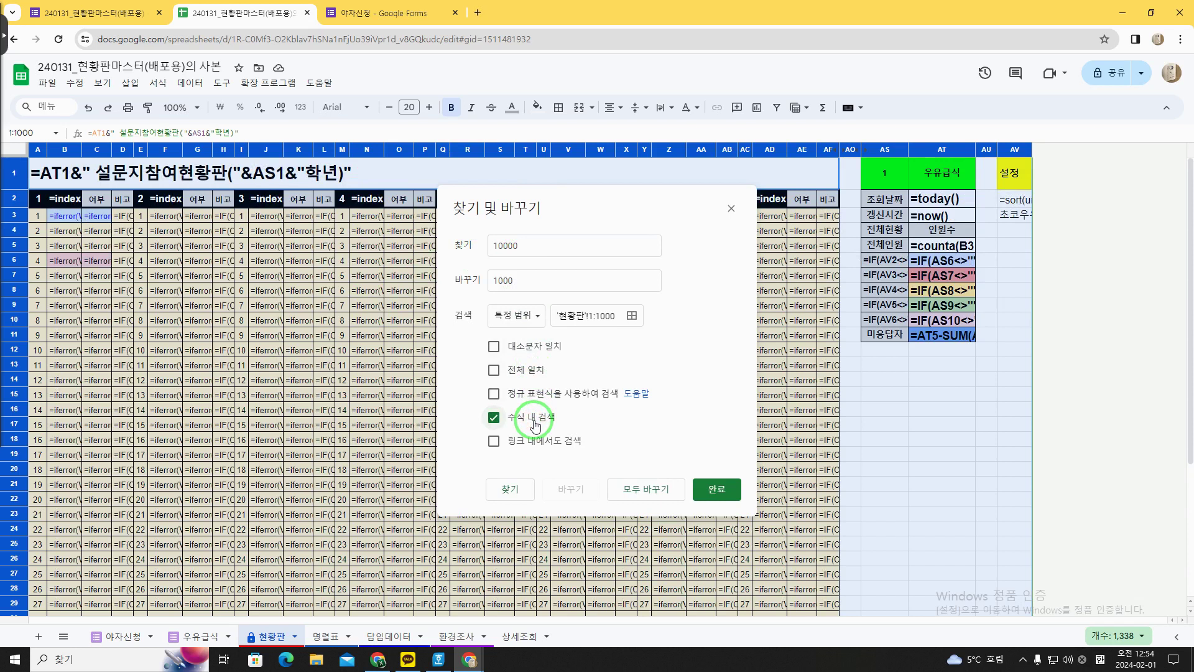
pyautogui.click(646, 490)
pyautogui.click(646, 491)
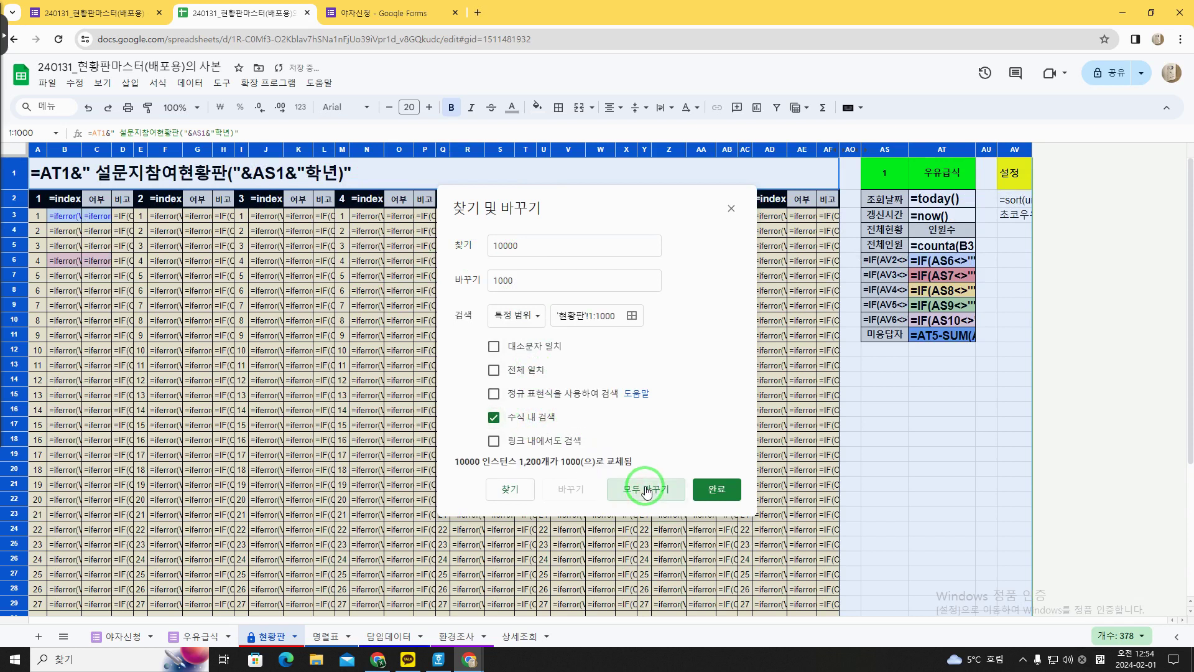
pyautogui.click(716, 489)
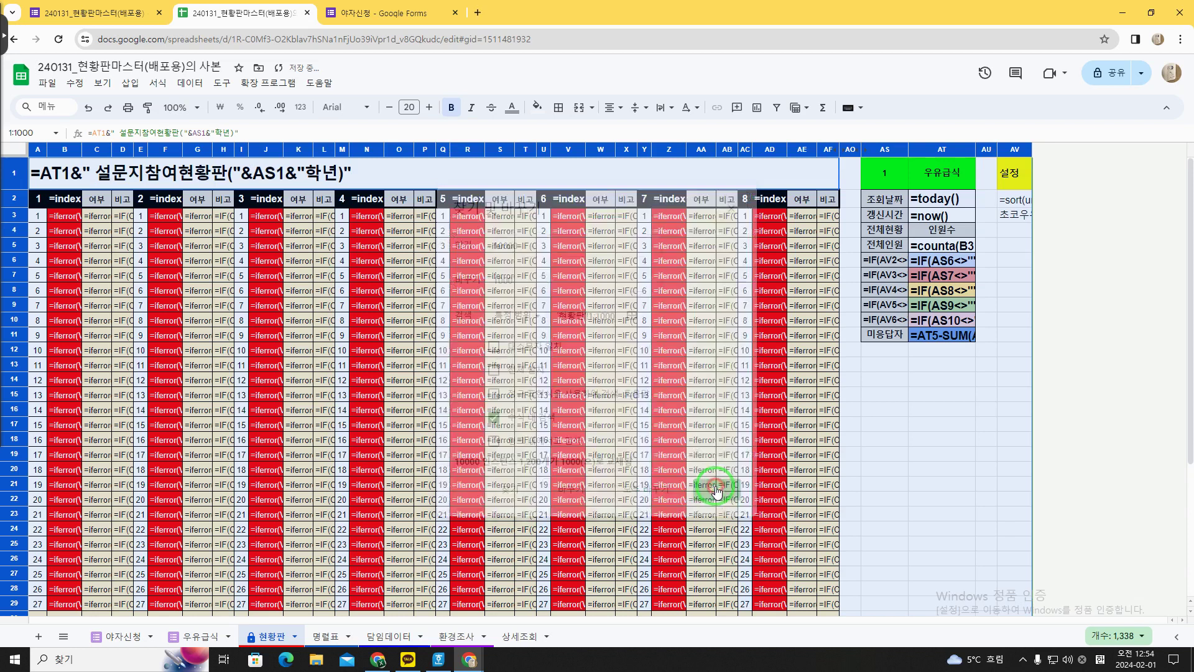
pyautogui.click(123, 230)
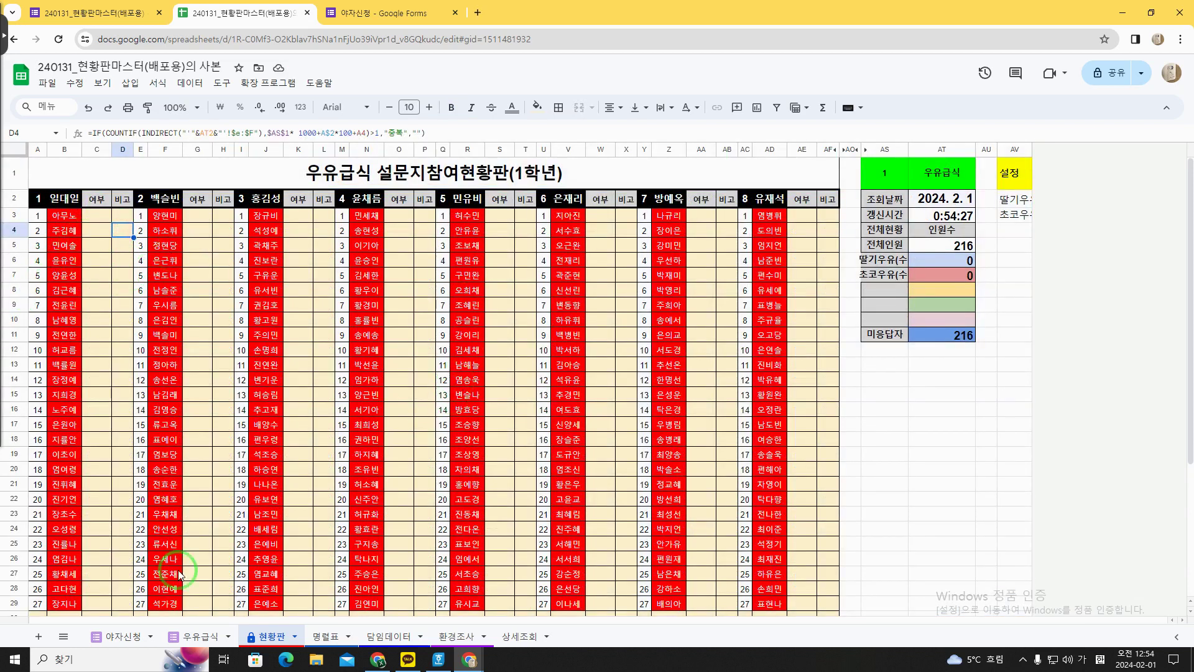
# On 우유급식, retitle the E1 header 학번(4자리), drop the zero after the grade in both student numbers, and check 현황판
pyautogui.click(200, 637)
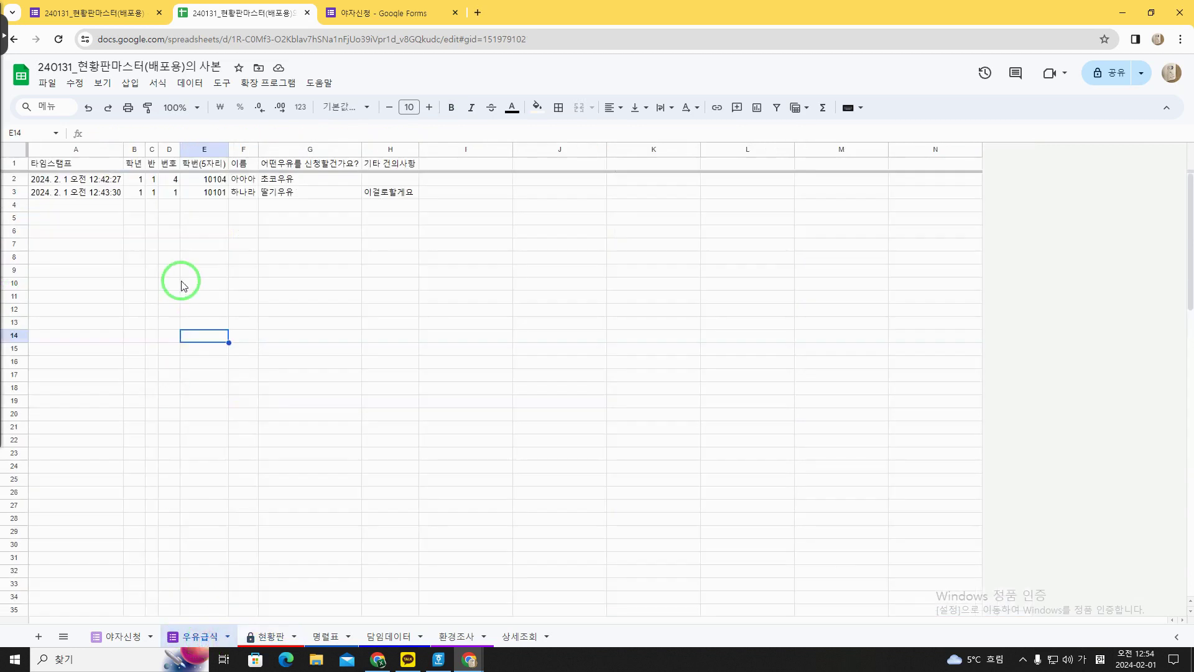
pyautogui.click(207, 193)
pyautogui.click(216, 180)
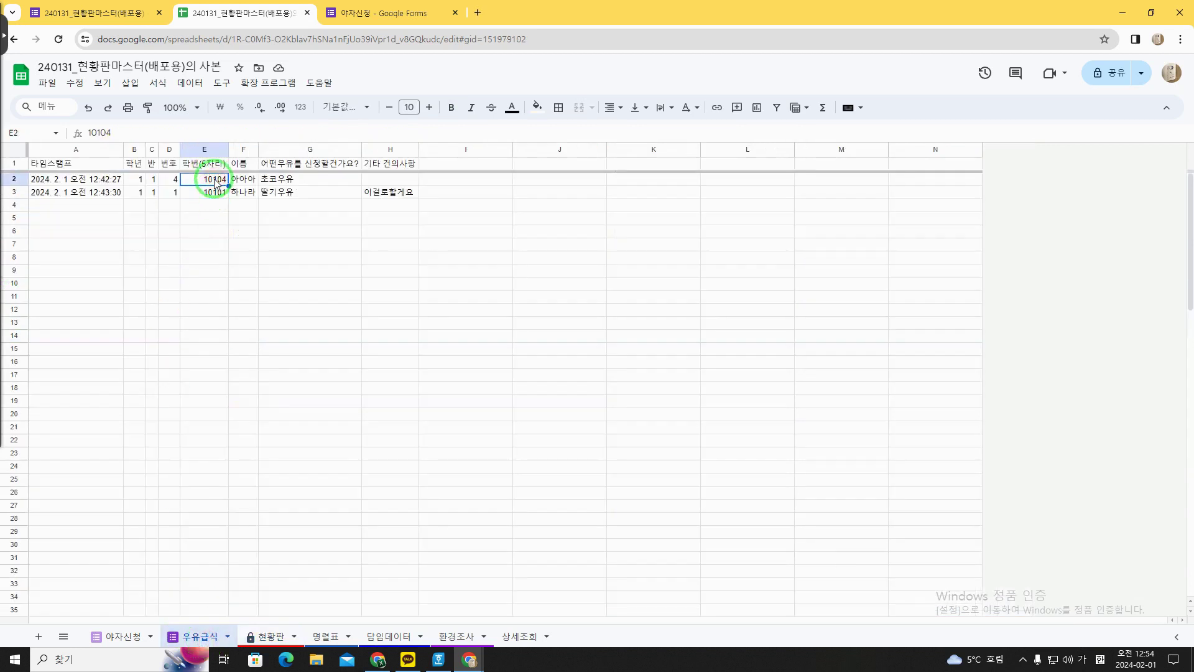
pyautogui.press('Up')
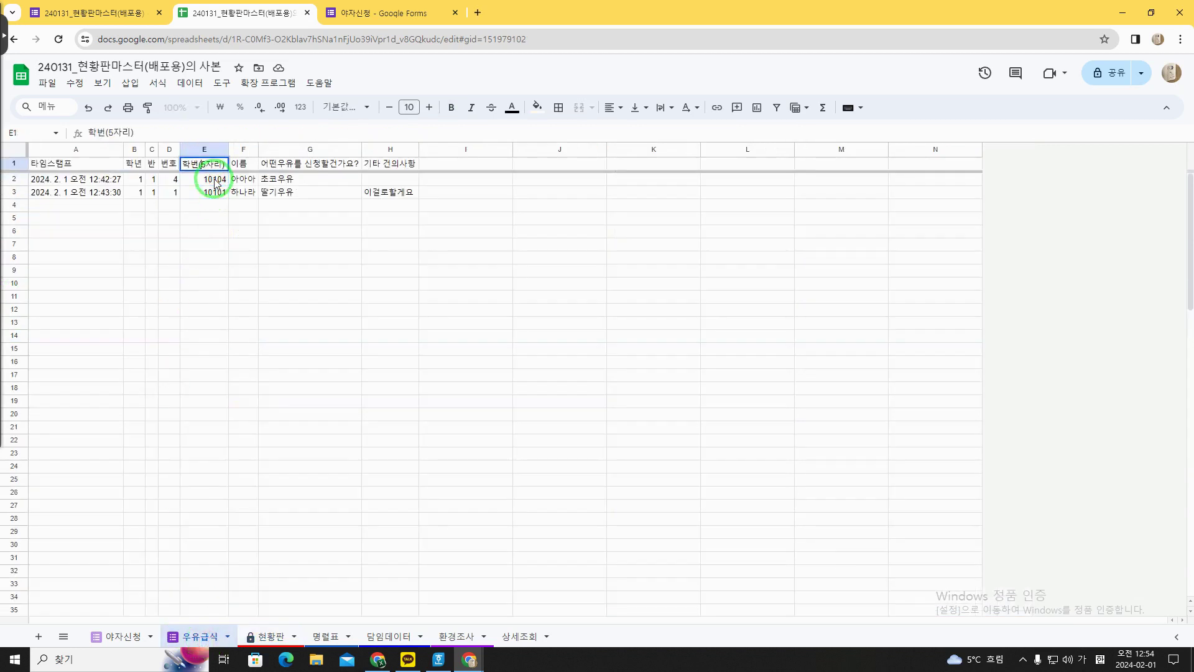
pyautogui.write('4')
pyautogui.press('Return')
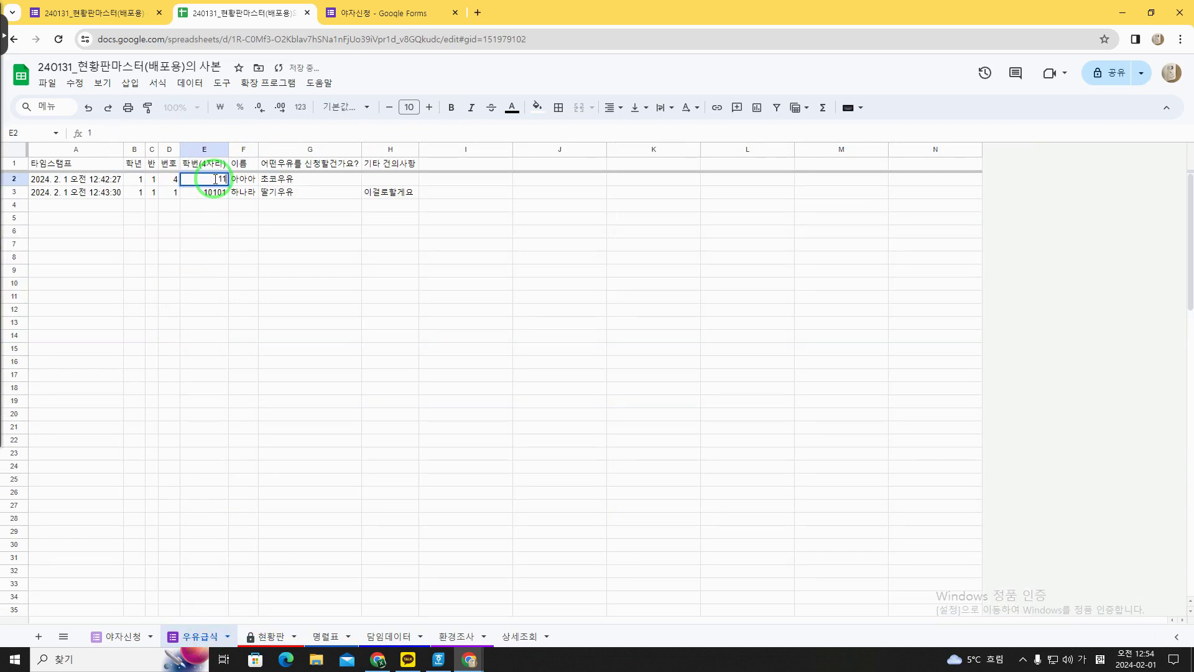
pyautogui.press('Return')
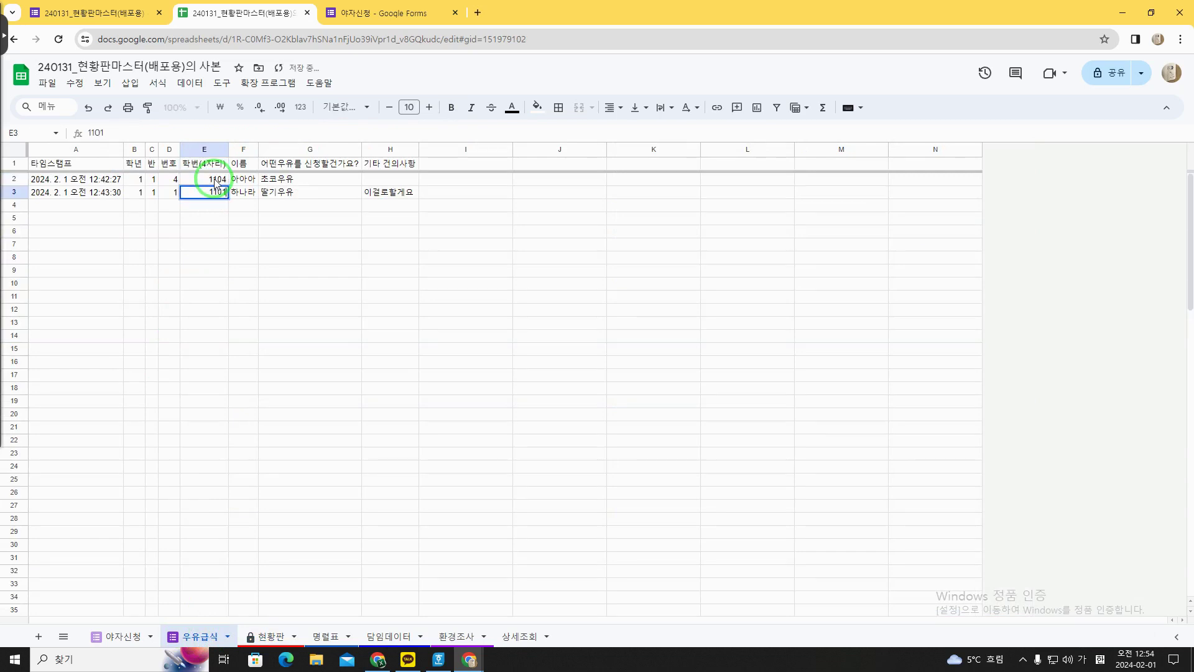
pyautogui.press('Return')
pyautogui.click(267, 636)
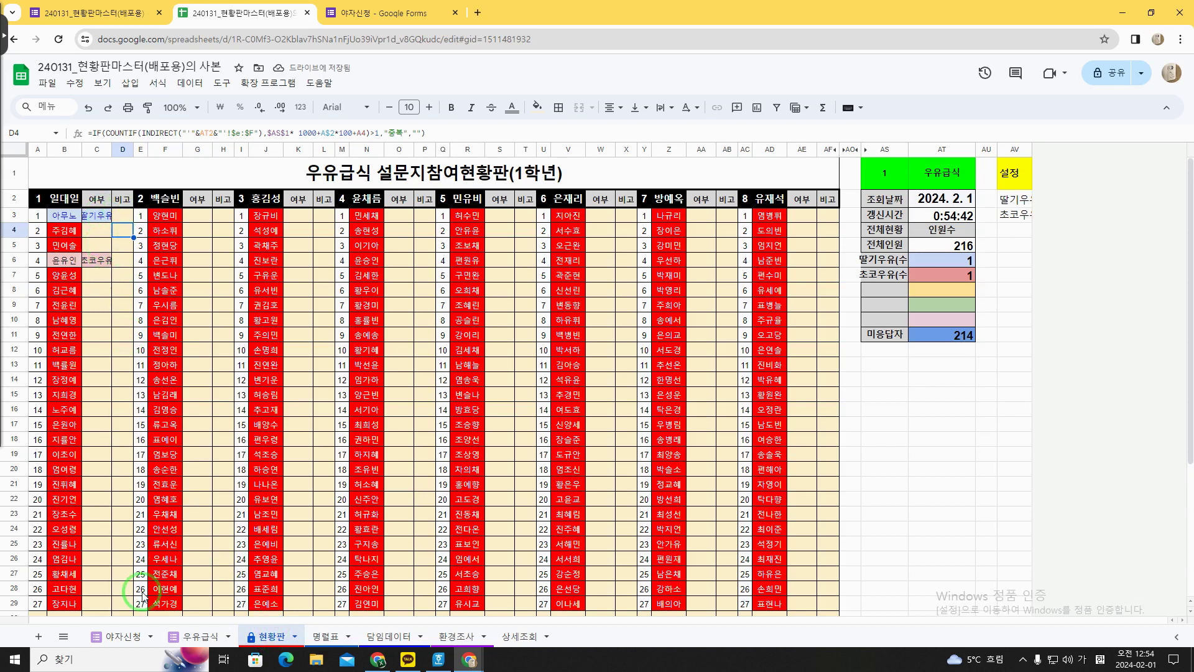
# On the 야자신청 sheet, shorten the student numbers in E2 to E4 to four digits by dropping the zero after the grade
pyautogui.click(123, 635)
pyautogui.click(206, 181)
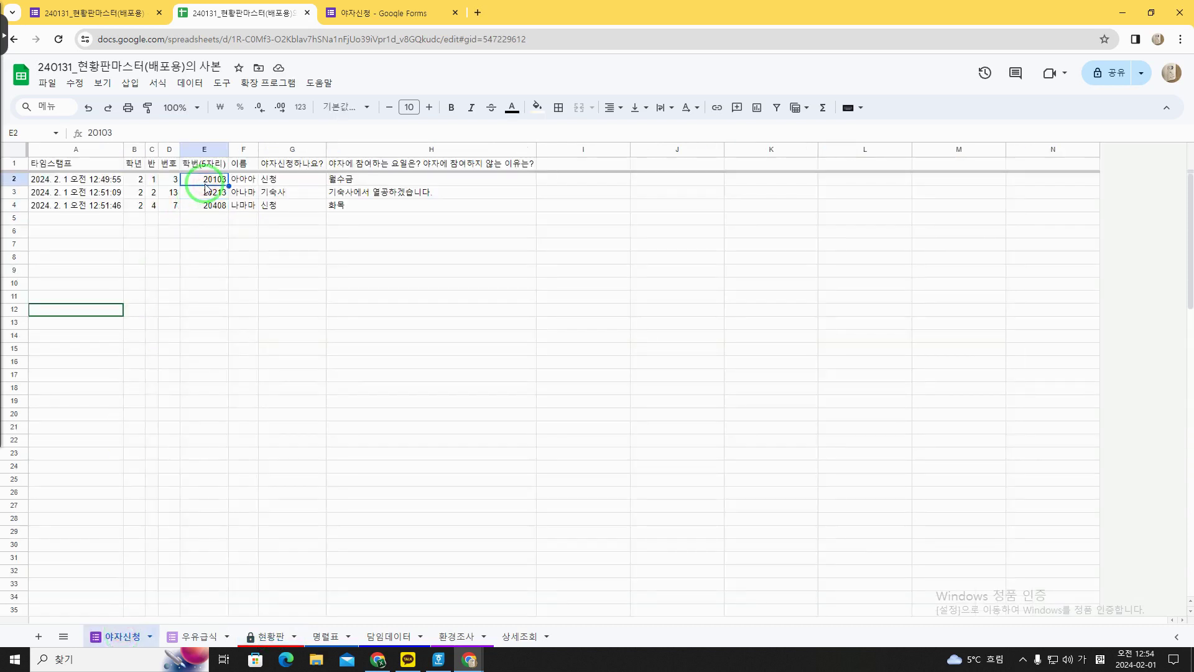
pyautogui.write('2103')
pyautogui.press('Return')
pyautogui.write('22')
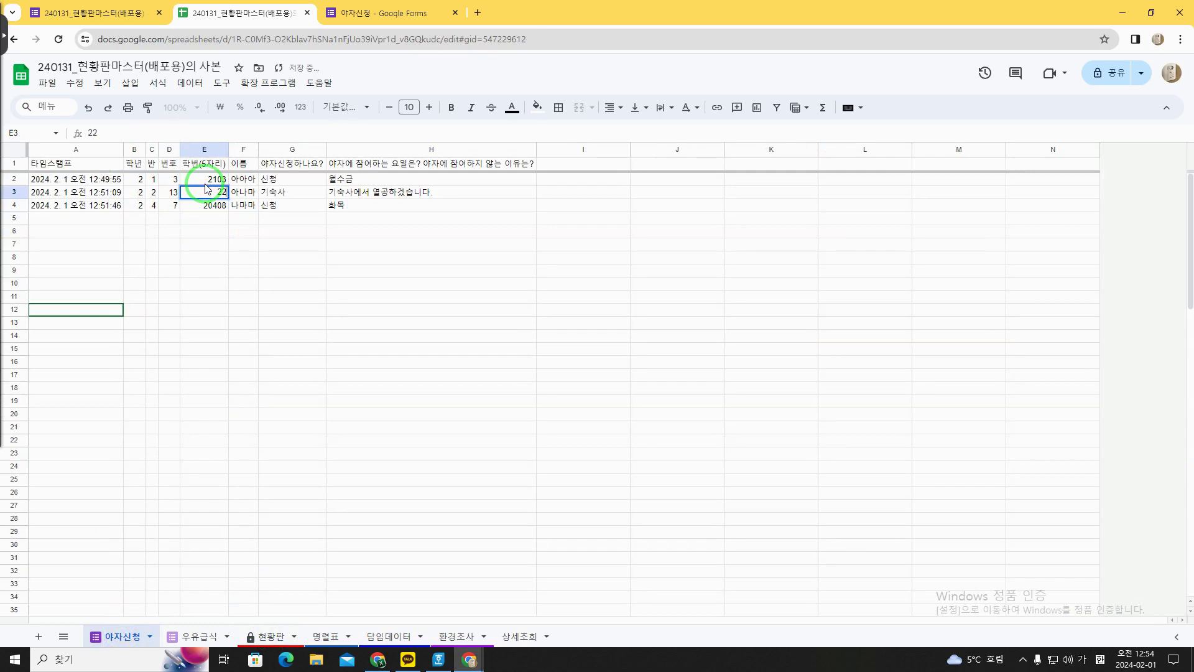
pyautogui.write('13')
pyautogui.press('Return')
pyautogui.write('2')
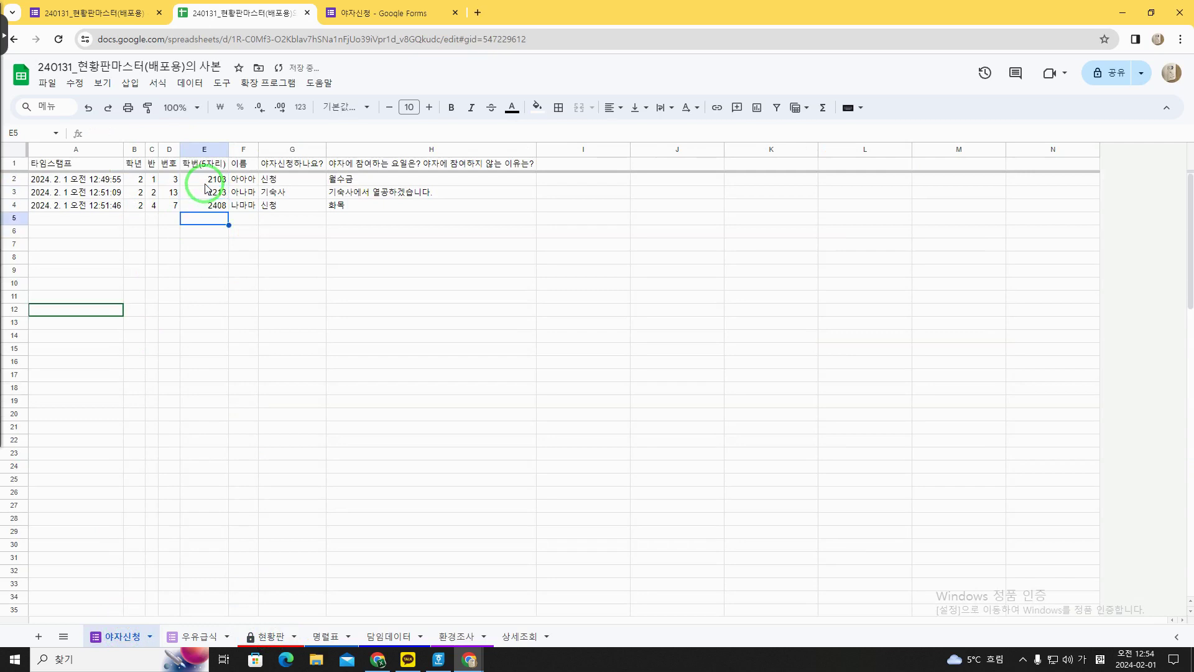
# On the 현황판 sheet, set the grade in AS1 to 2 and the survey name in AT1 to 야자신청
pyautogui.click(268, 636)
pyautogui.click(886, 163)
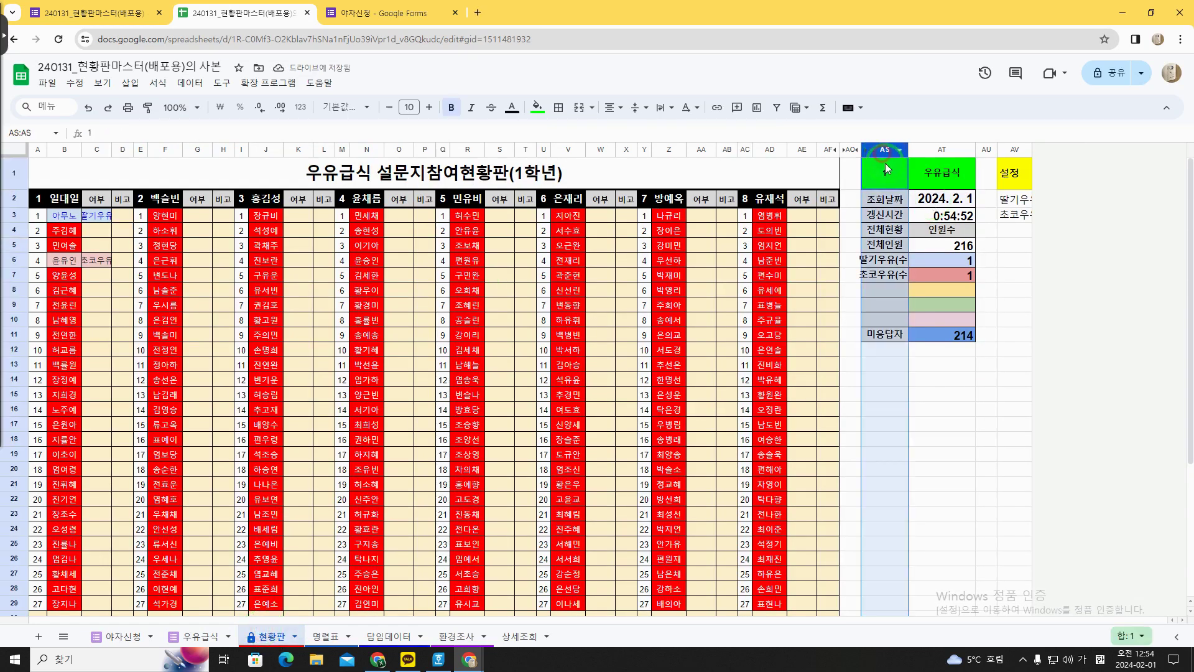
pyautogui.write('2')
pyautogui.press('Tab')
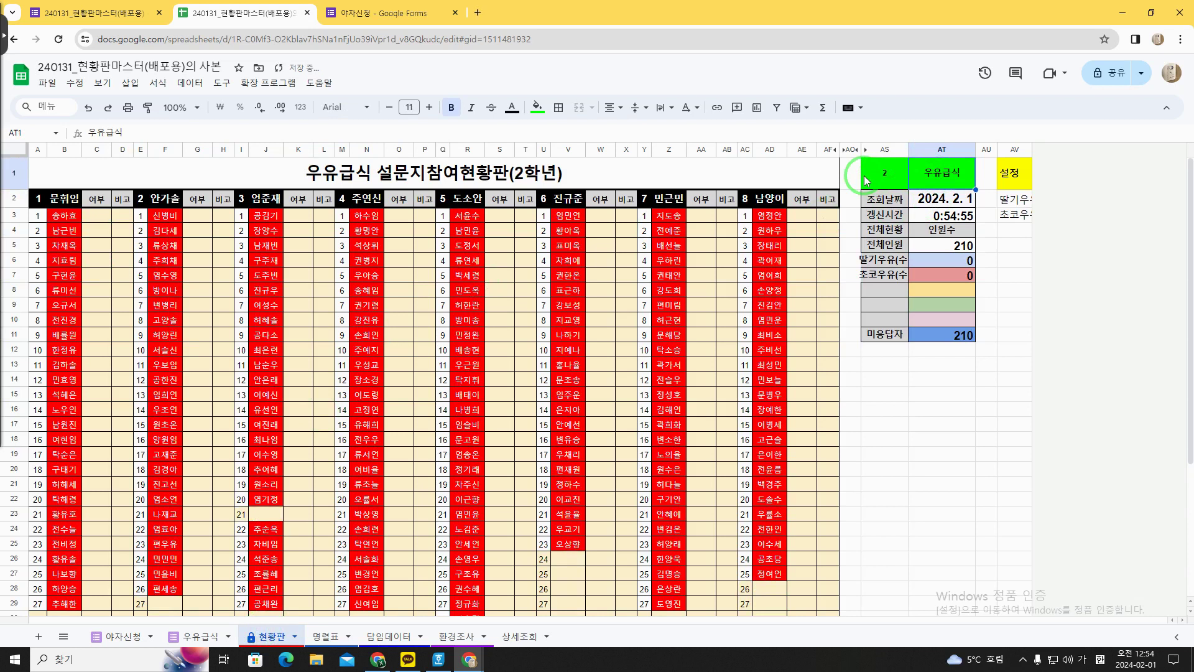
pyautogui.write('애자신청')
pyautogui.press('Return')
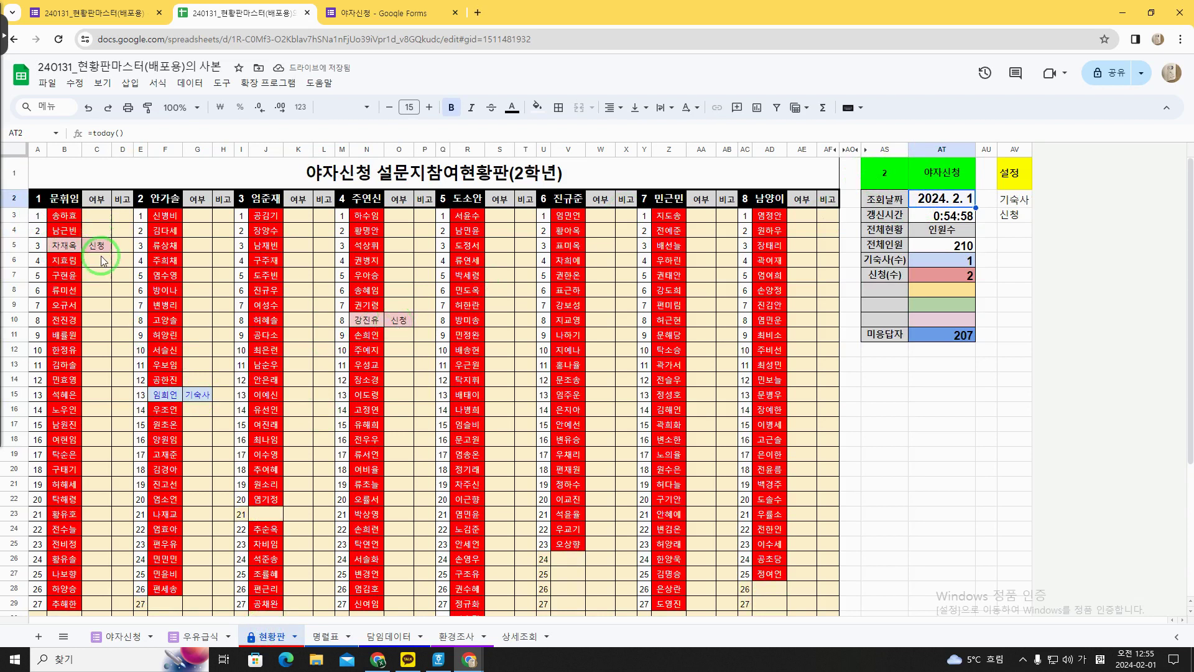
# Examine the formulas behind the 신청, 기숙사 and 미응답자 counts and look over the whole board
pyautogui.click(979, 281)
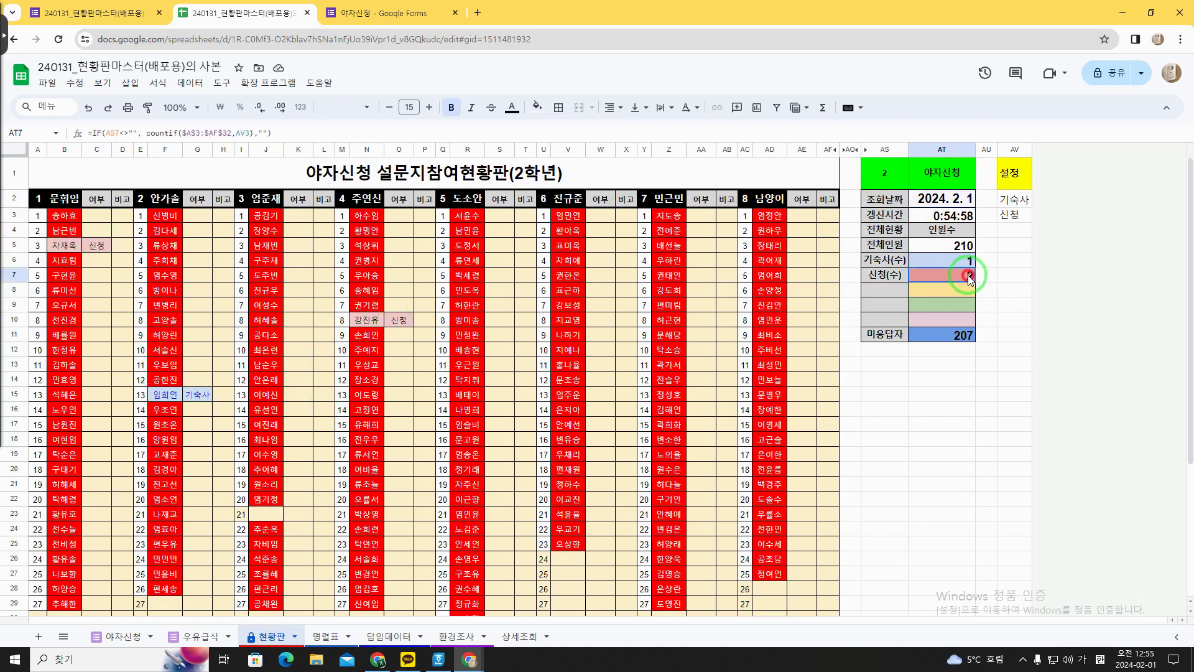
pyautogui.click(966, 268)
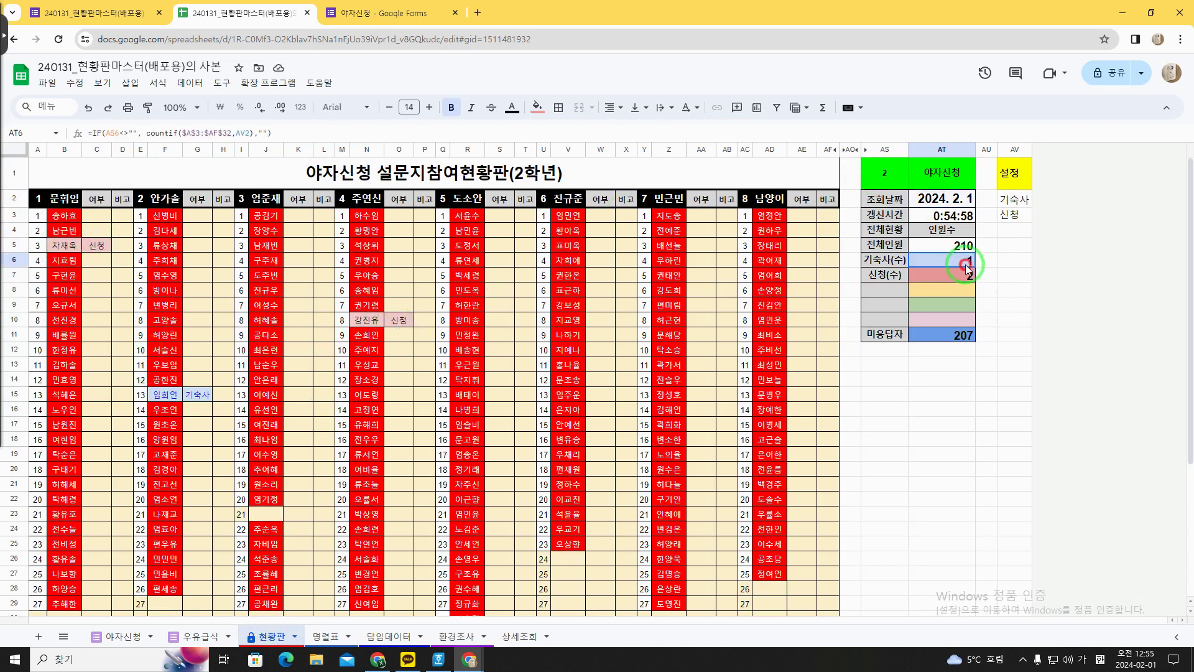
pyautogui.click(961, 336)
pyautogui.scroll(-2, 912, 360)
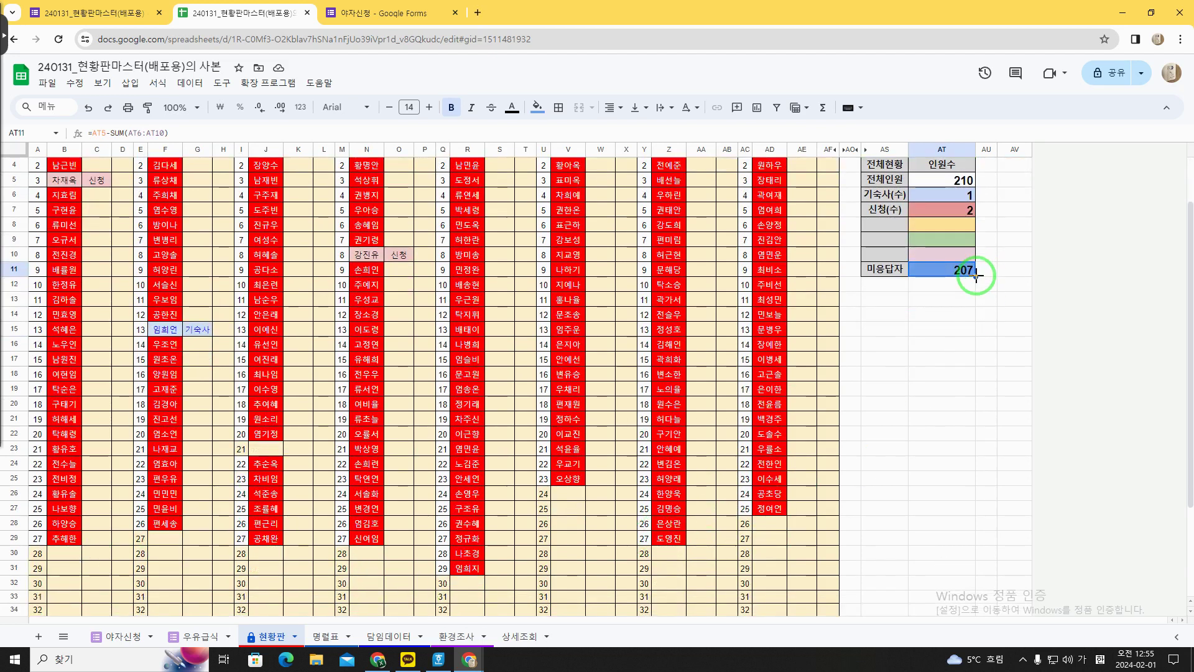
pyautogui.scroll(2, 977, 275)
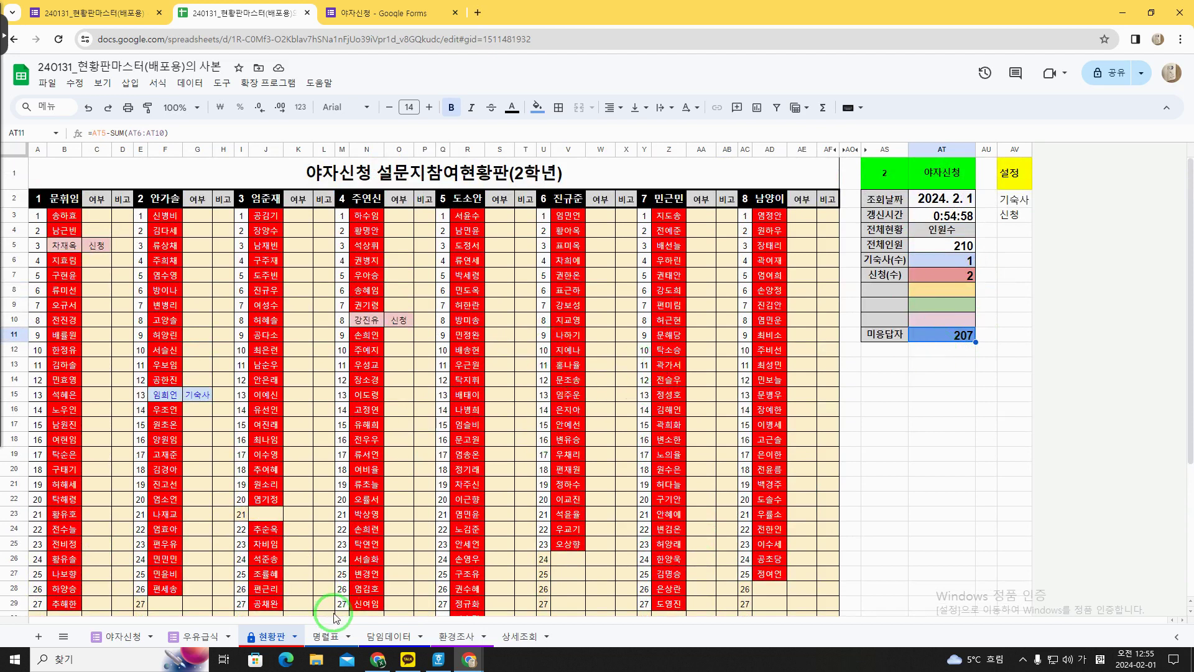
# Look at the 환경조사 data, and on the 상세조회 sheet set the sheet name condition in A3 to 환경조사
pyautogui.click(457, 636)
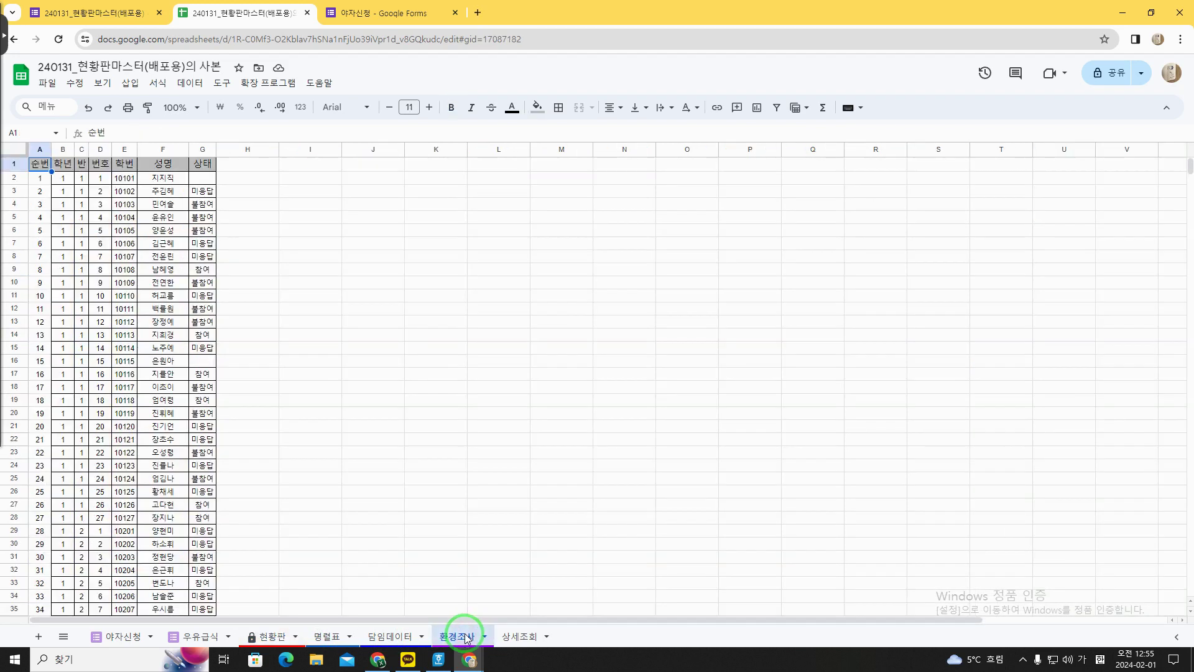
pyautogui.click(507, 638)
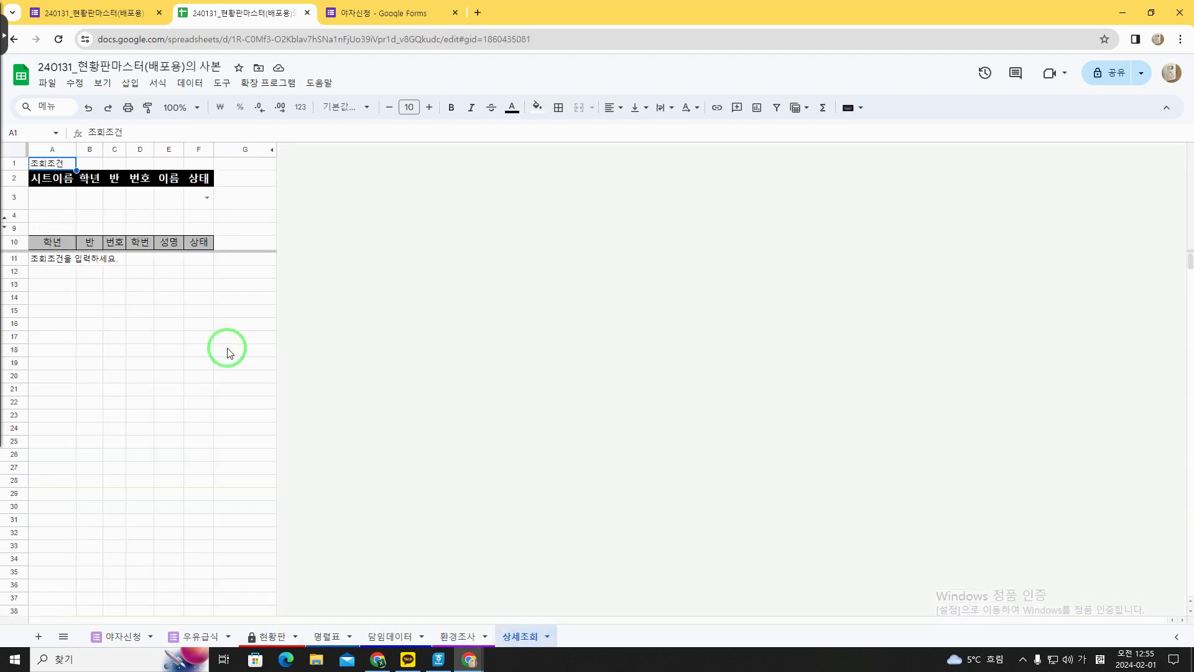
pyautogui.click(55, 200)
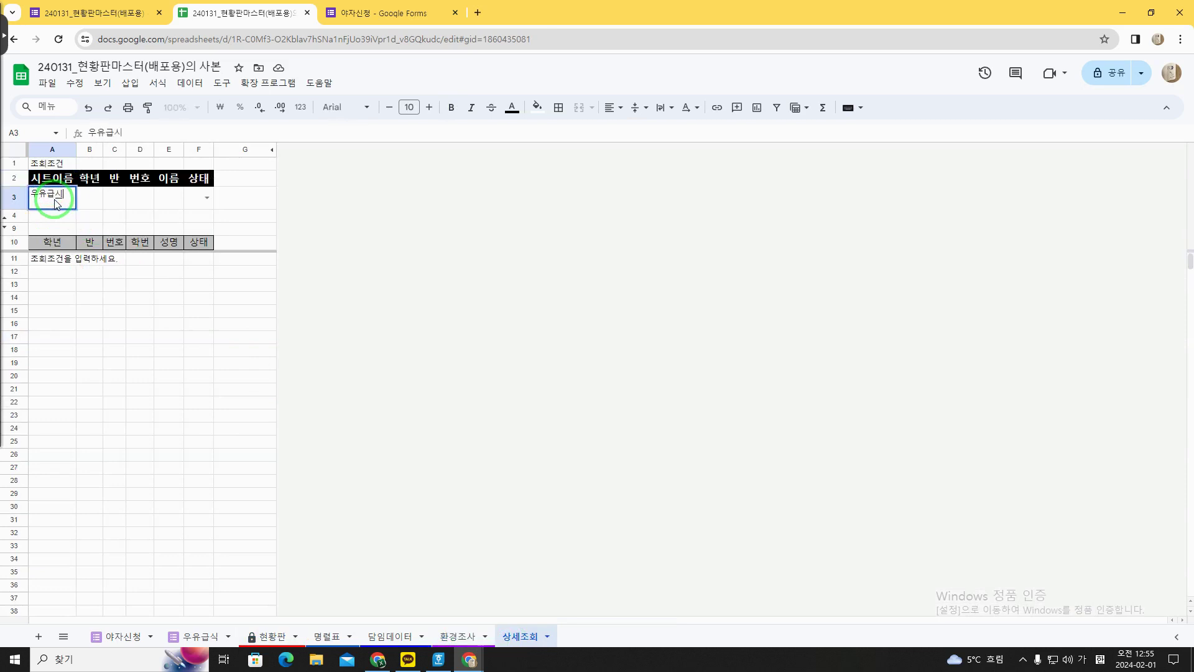
pyautogui.write('환경조사')
pyautogui.press('Return')
pyautogui.click(55, 203)
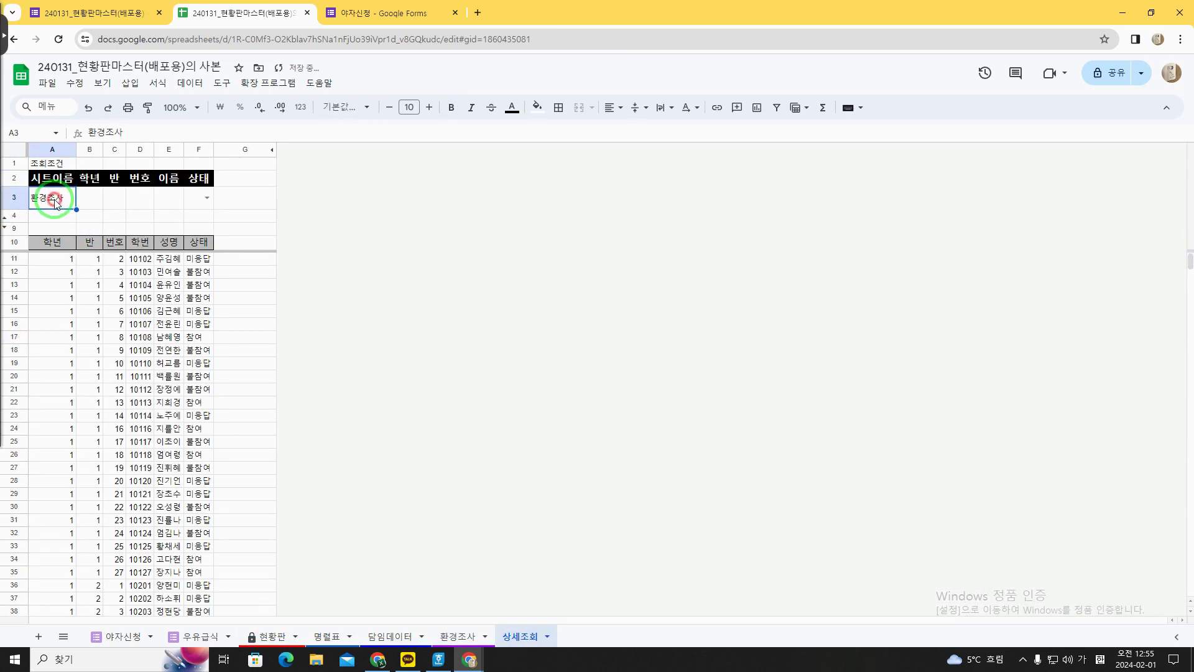
pyautogui.moveTo(54, 201); pyautogui.dragTo(195, 200)
pyautogui.click(68, 202)
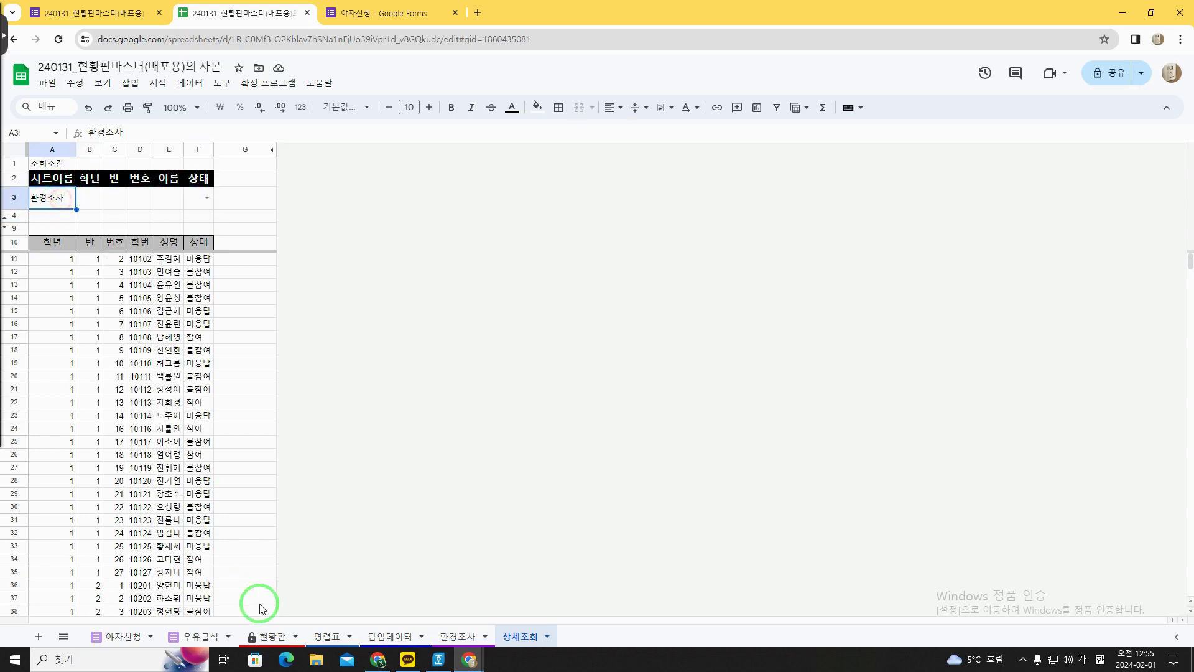
# On the 현황판 sheet, set the grade in AS1 to 1 and the survey name in AT1 to 우유급식, and look over the board
pyautogui.click(272, 636)
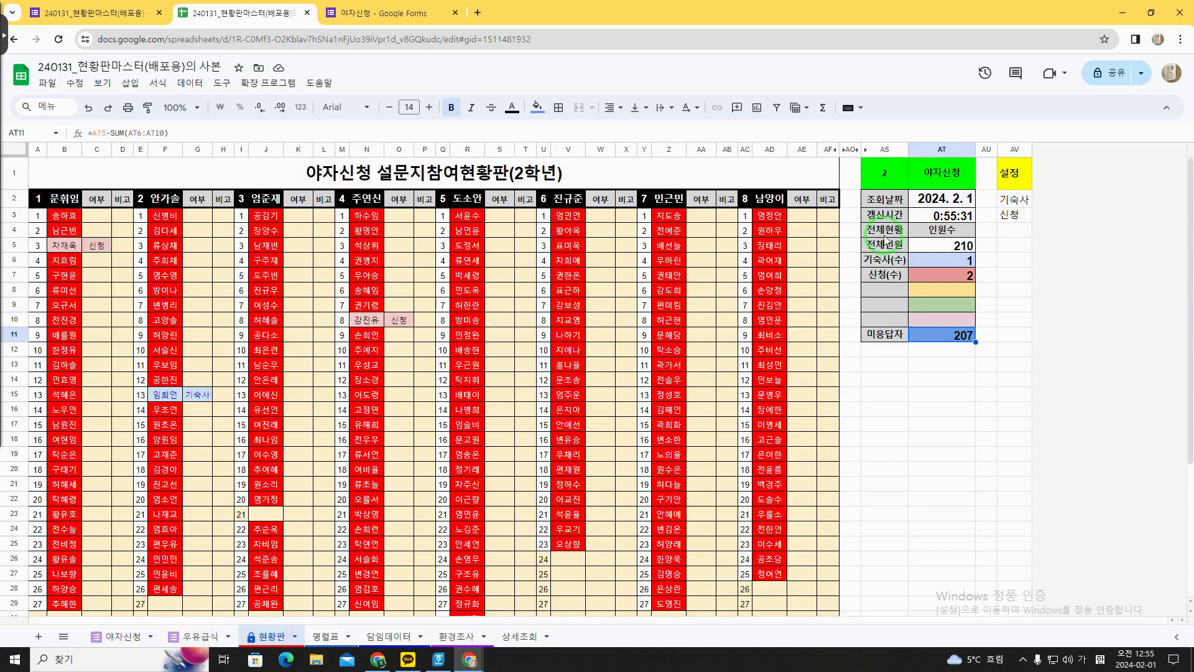
pyautogui.click(885, 180)
pyautogui.write('1')
pyautogui.click(932, 178)
pyautogui.write('ㅇ우유')
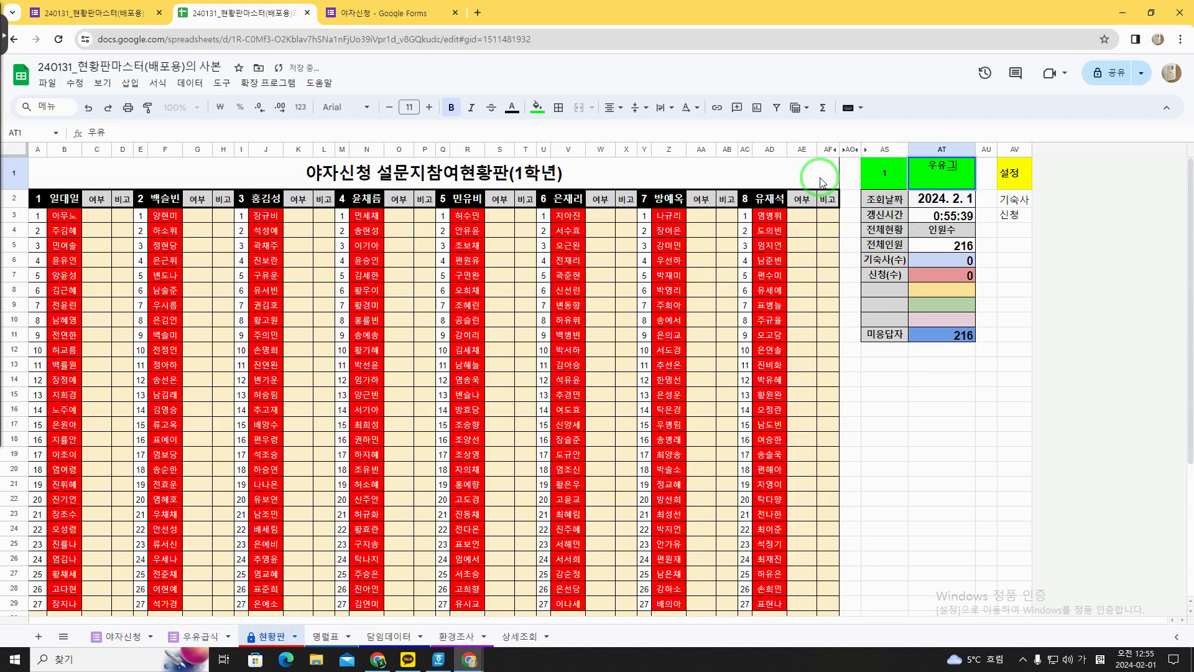
pyautogui.write('급식')
pyautogui.press('Return')
pyautogui.scroll(-1, 473, 241)
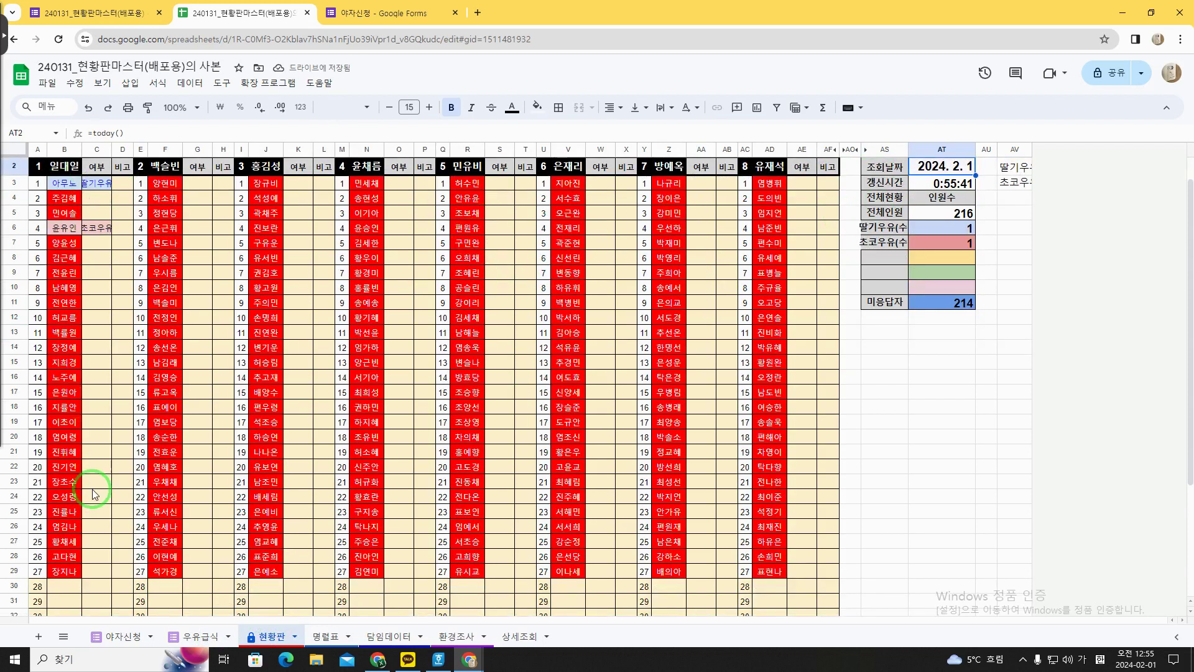
pyautogui.scroll(1, 560, 479)
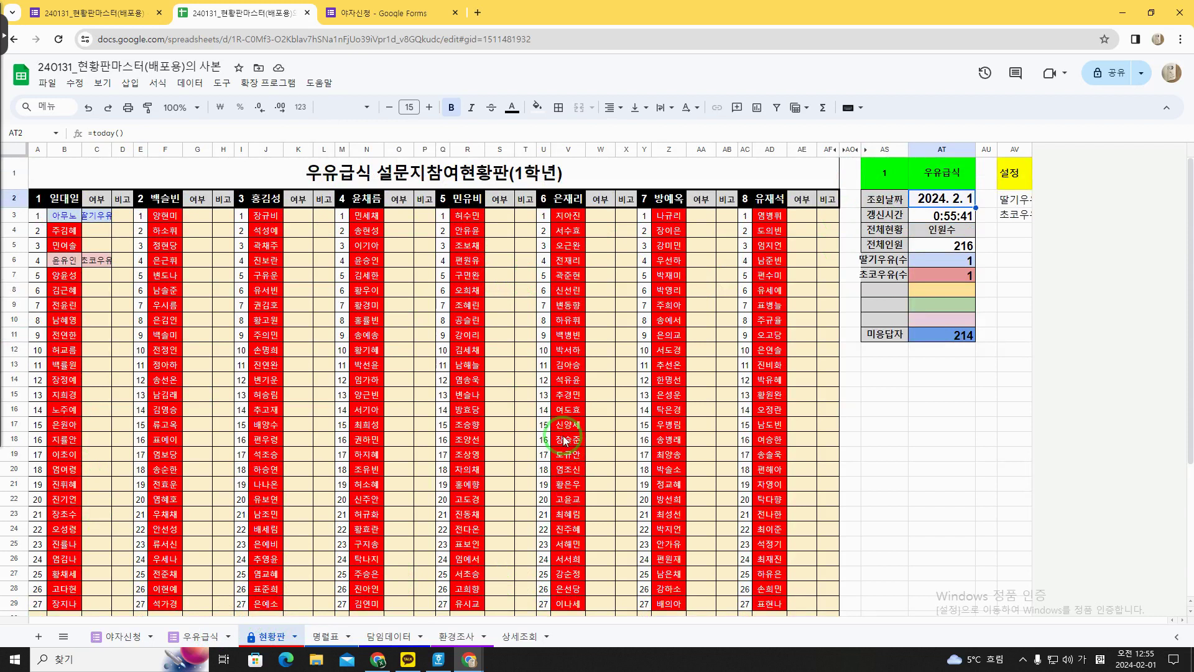
pyautogui.scroll(-2, 117, 398)
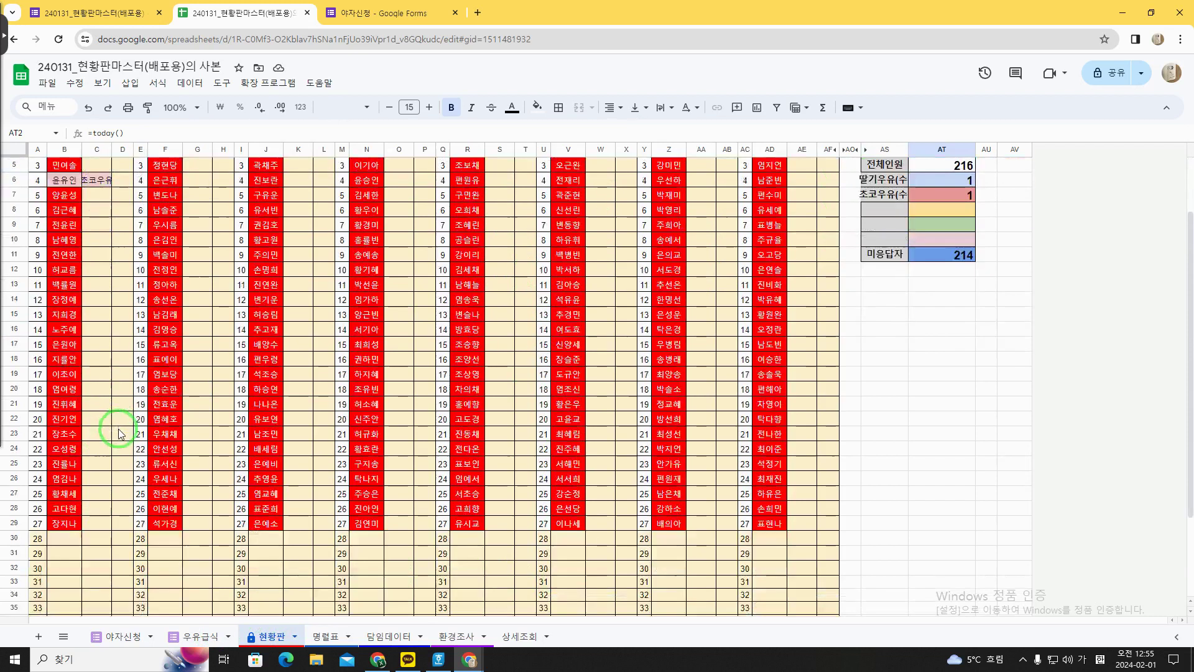
pyautogui.scroll(2, 386, 262)
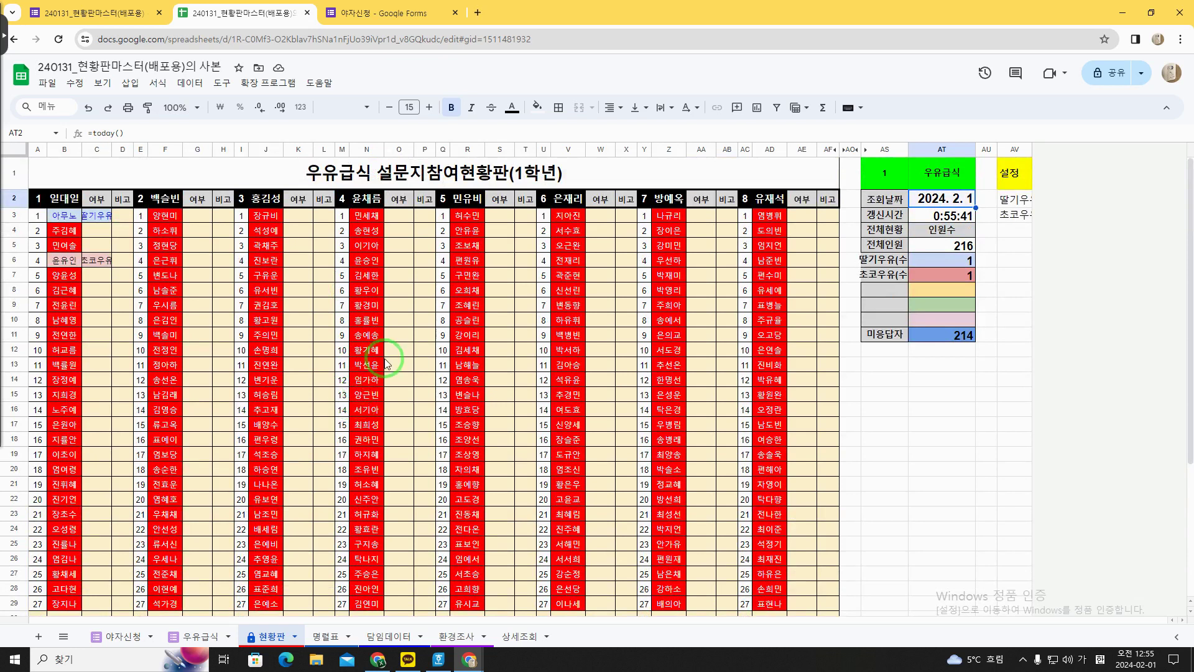
# On the 상세조회 sheet, filter the 환경조사 records to grade 1, class 7 and look over the listed students
pyautogui.click(520, 635)
pyautogui.moveTo(71, 243); pyautogui.dragTo(217, 392)
pyautogui.click(206, 406)
pyautogui.click(54, 192)
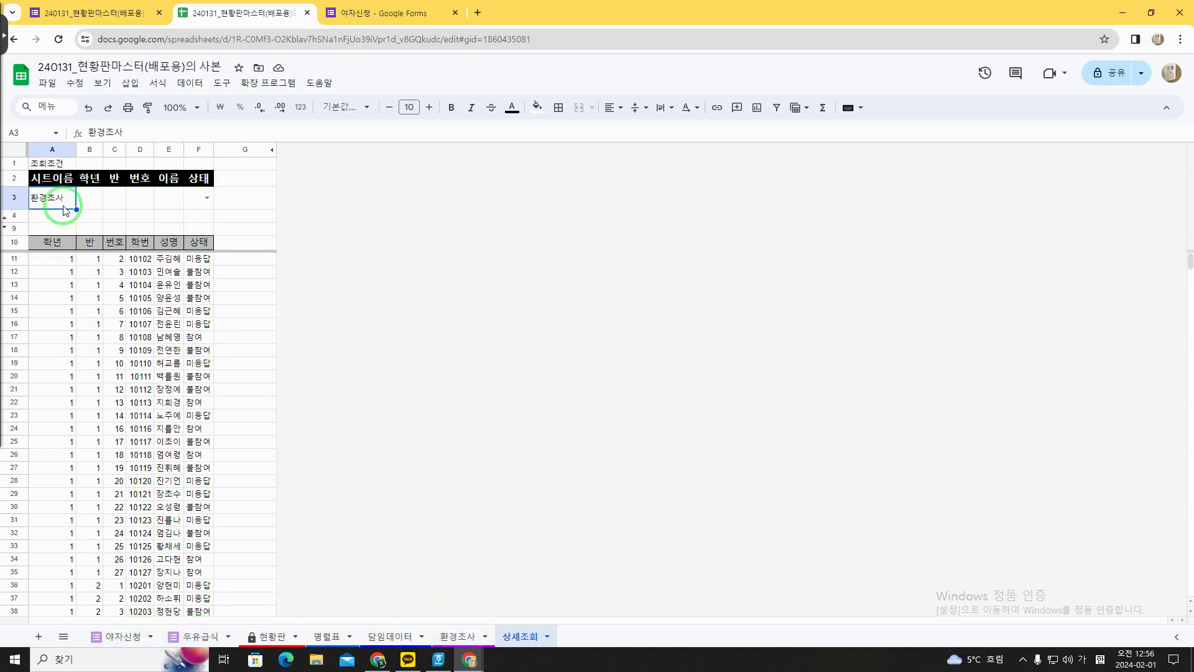
pyautogui.click(92, 197)
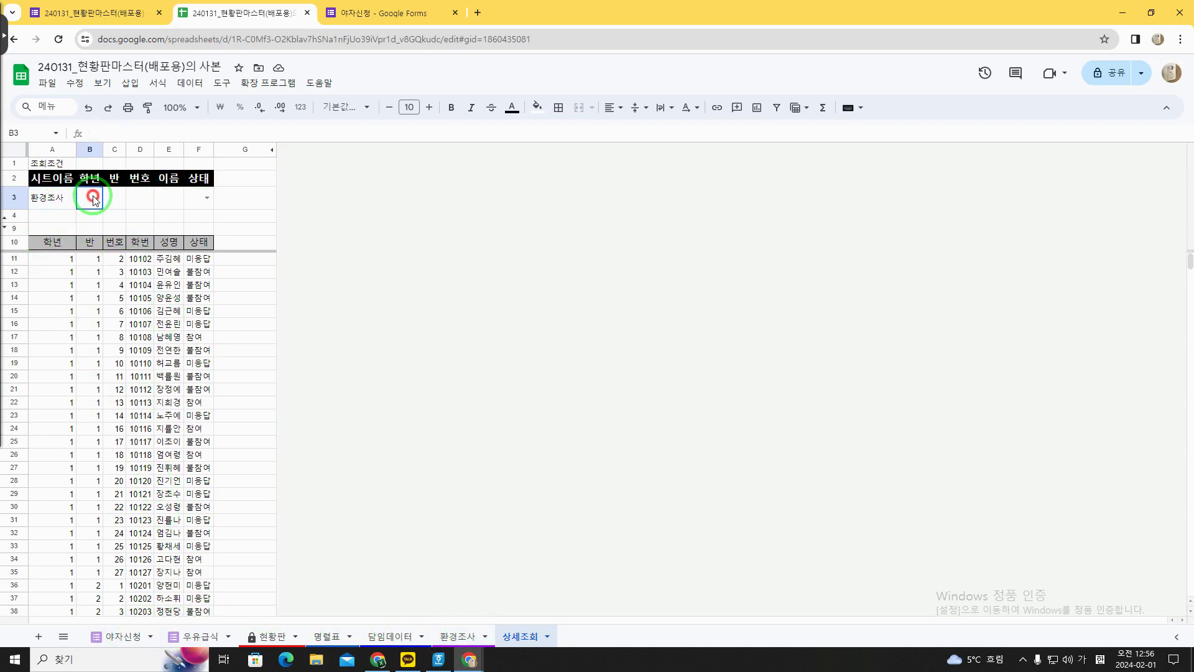
pyautogui.write('1')
pyautogui.click(114, 201)
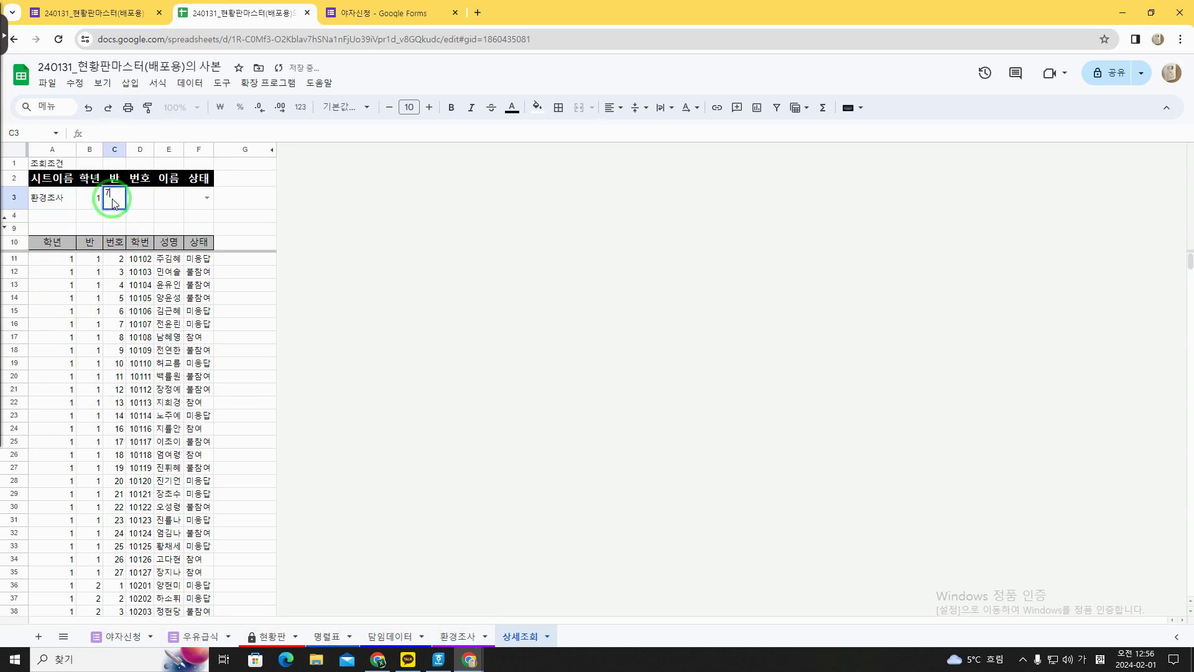
pyautogui.click(141, 219)
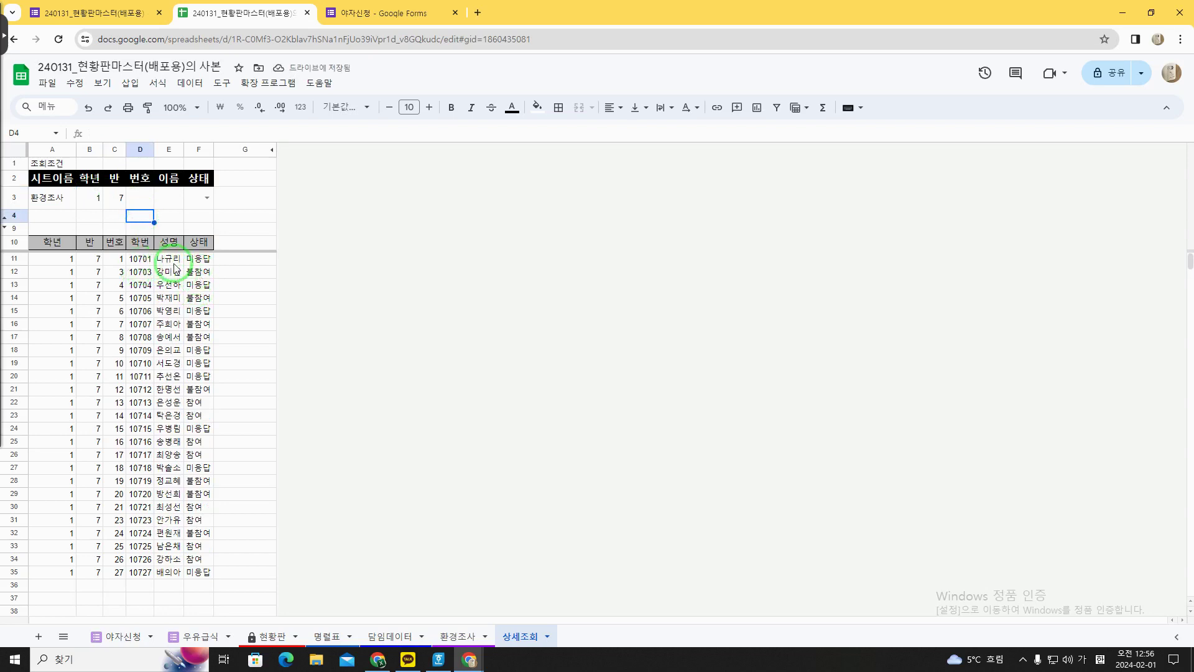
pyautogui.moveTo(197, 260); pyautogui.dragTo(79, 571)
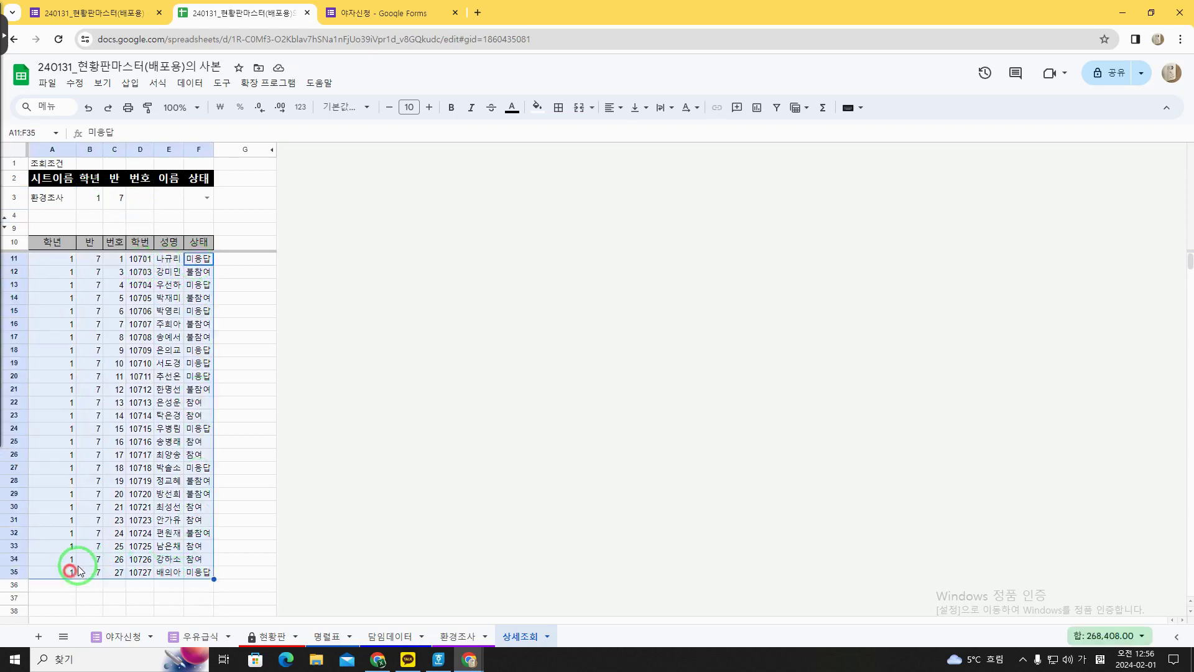
pyautogui.click(199, 324)
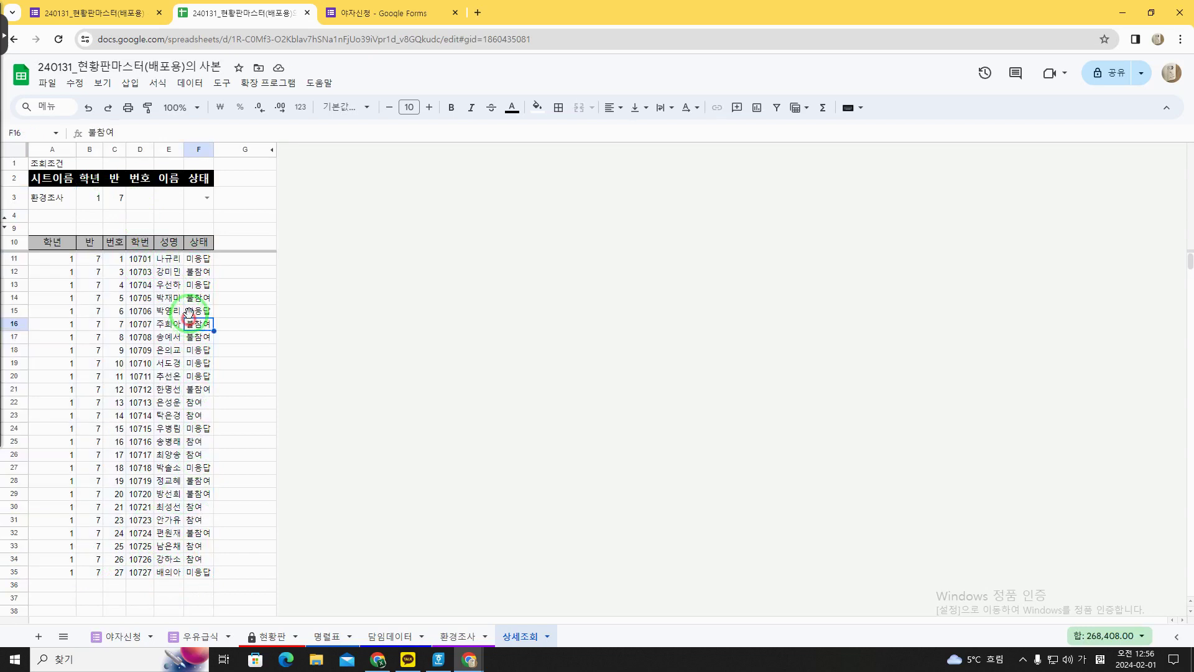
# Try filtering by the first listed student's name in E3, and clear that name condition again
pyautogui.click(166, 197)
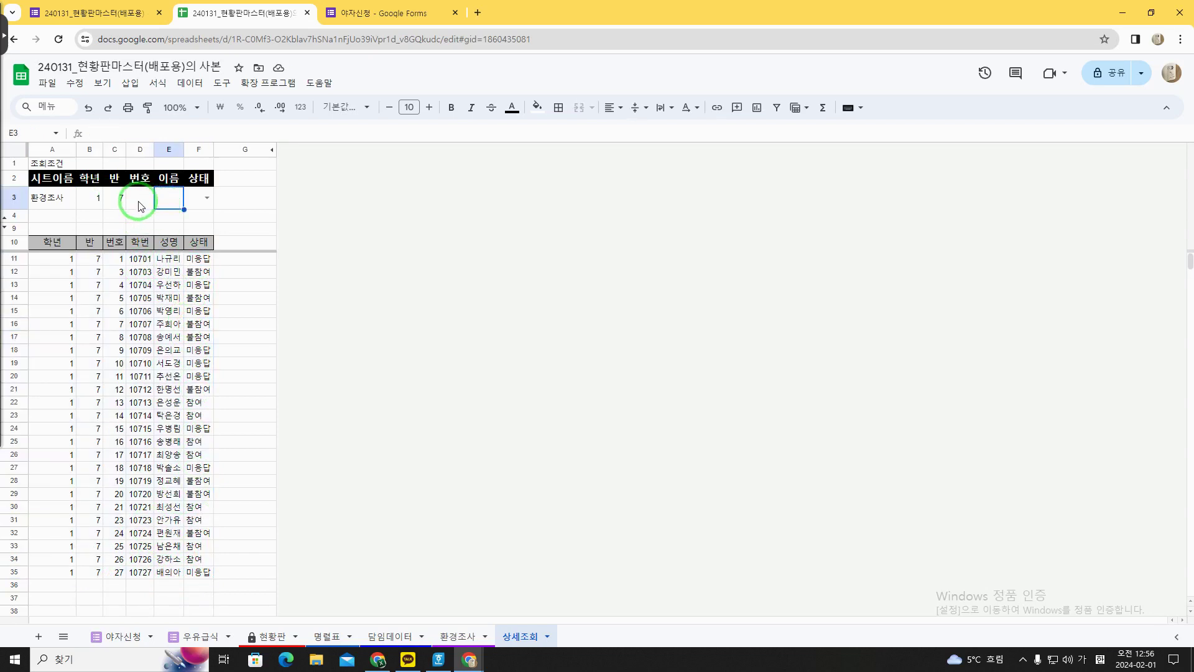
pyautogui.click(116, 204)
pyautogui.press('Right')
pyautogui.press('Right')
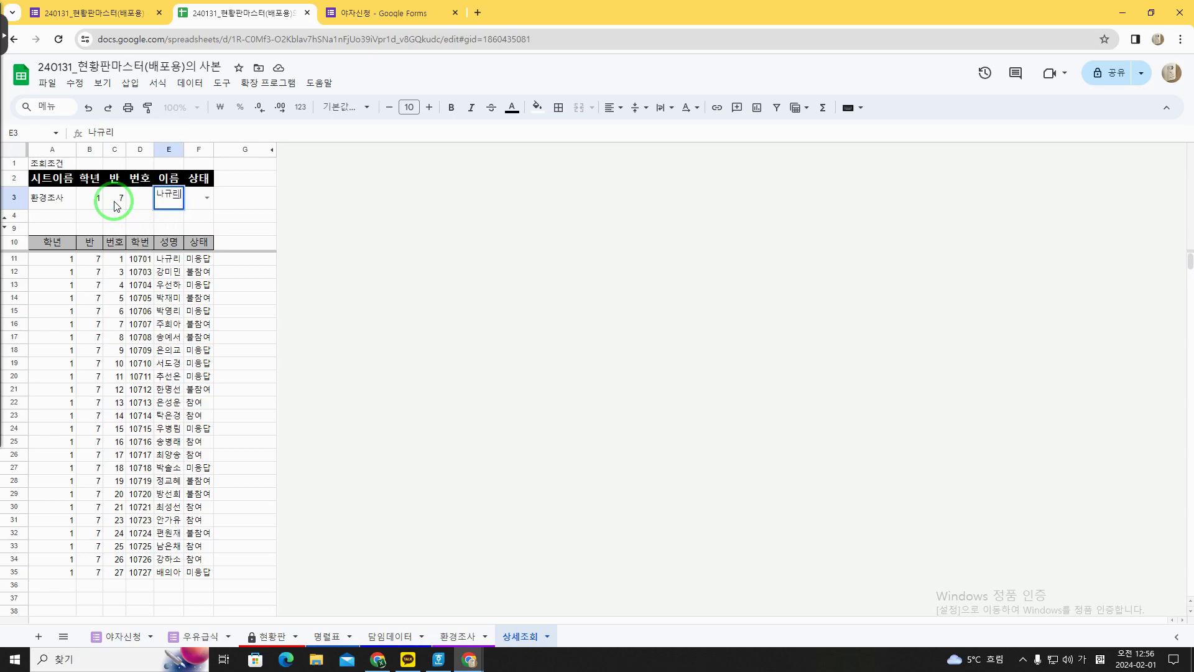
pyautogui.write('나규리')
pyautogui.press('Return')
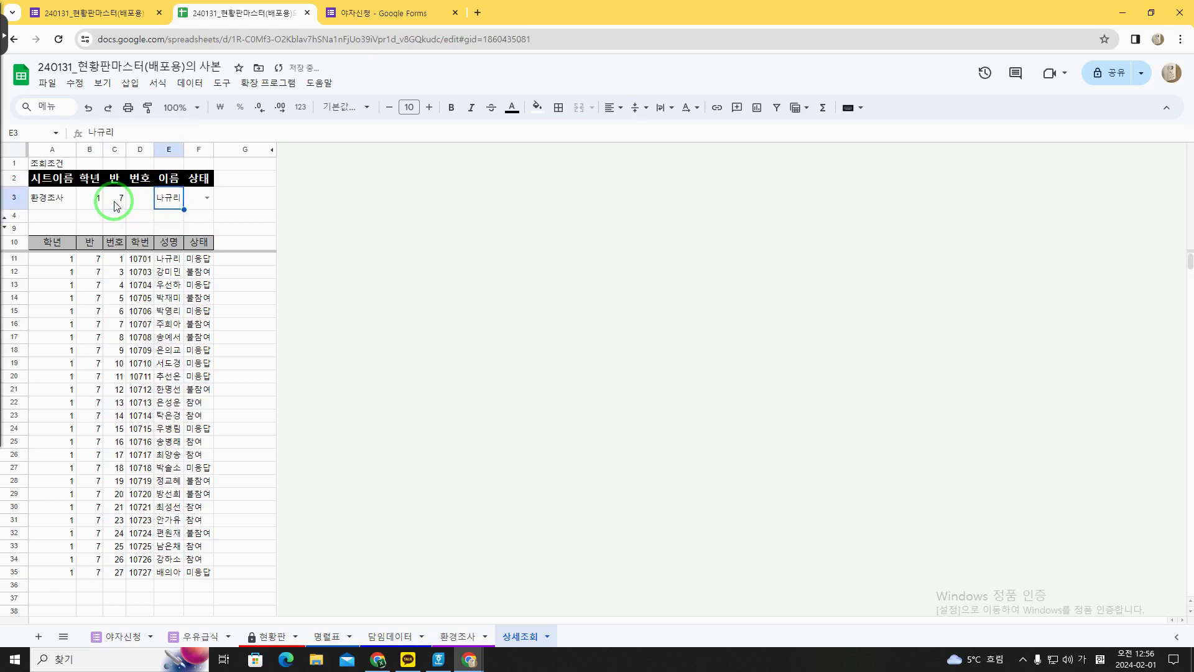
pyautogui.press('Up')
pyautogui.press('Delete')
# Narrow the lookup to student number 1 in the 번호 condition D3
pyautogui.press('Left')
pyautogui.write('1')
pyautogui.press('Return')
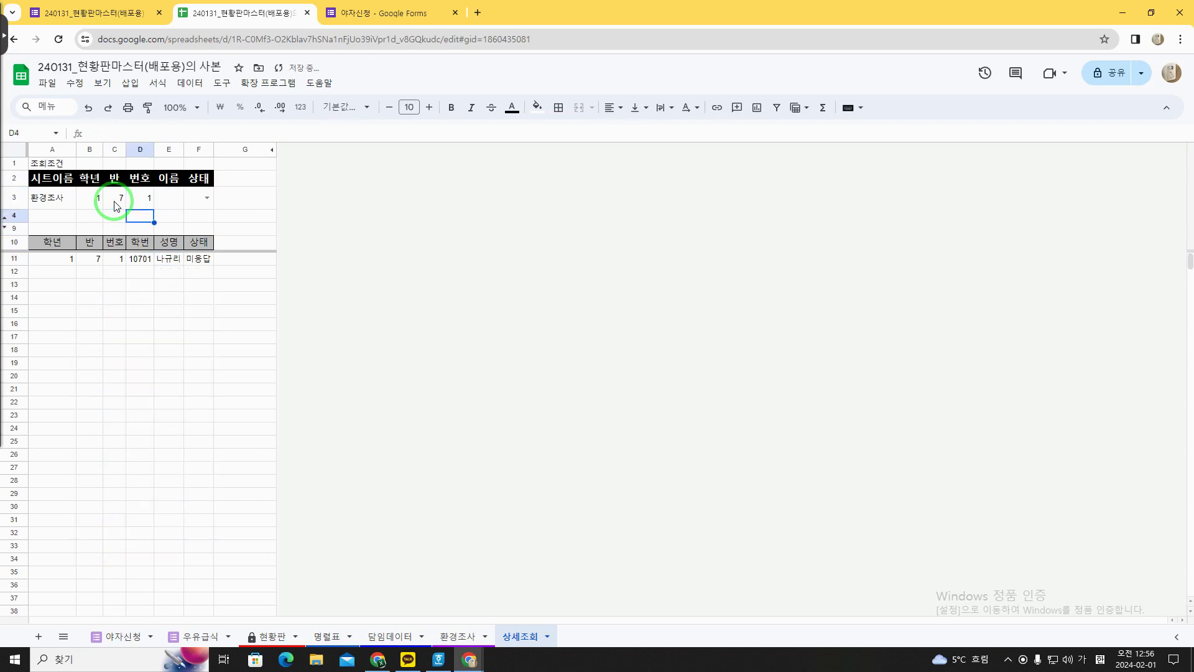
pyautogui.press('Up')
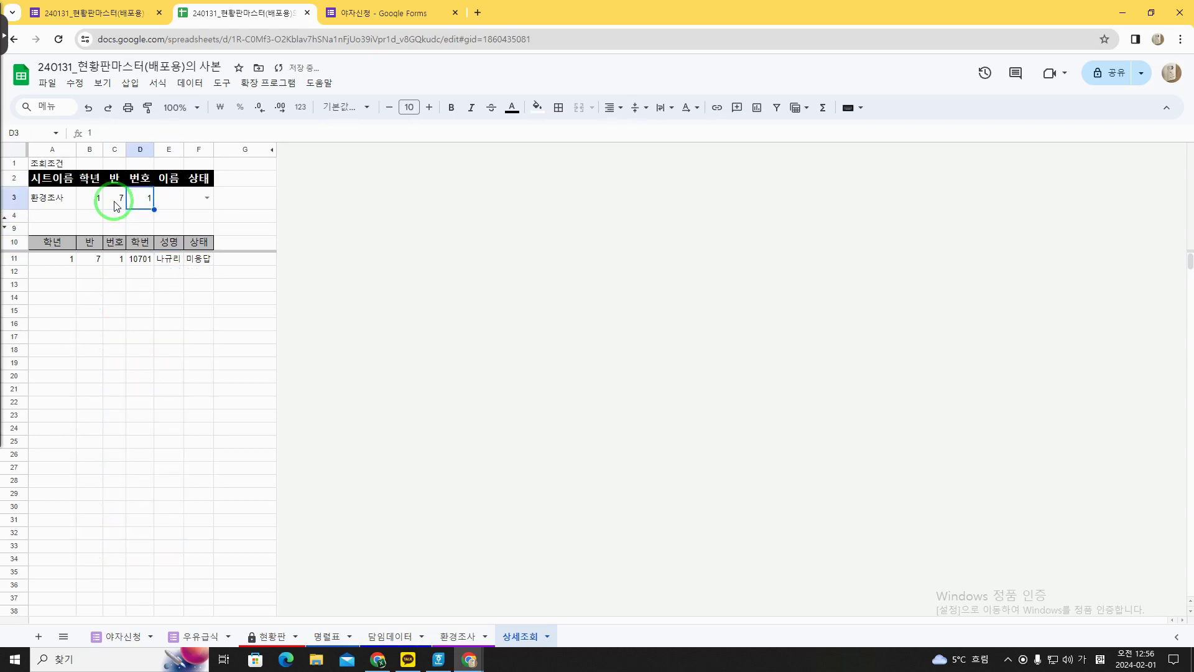
pyautogui.press('Down')
pyautogui.press('Down')
pyautogui.press('Down')
pyautogui.press('Down')
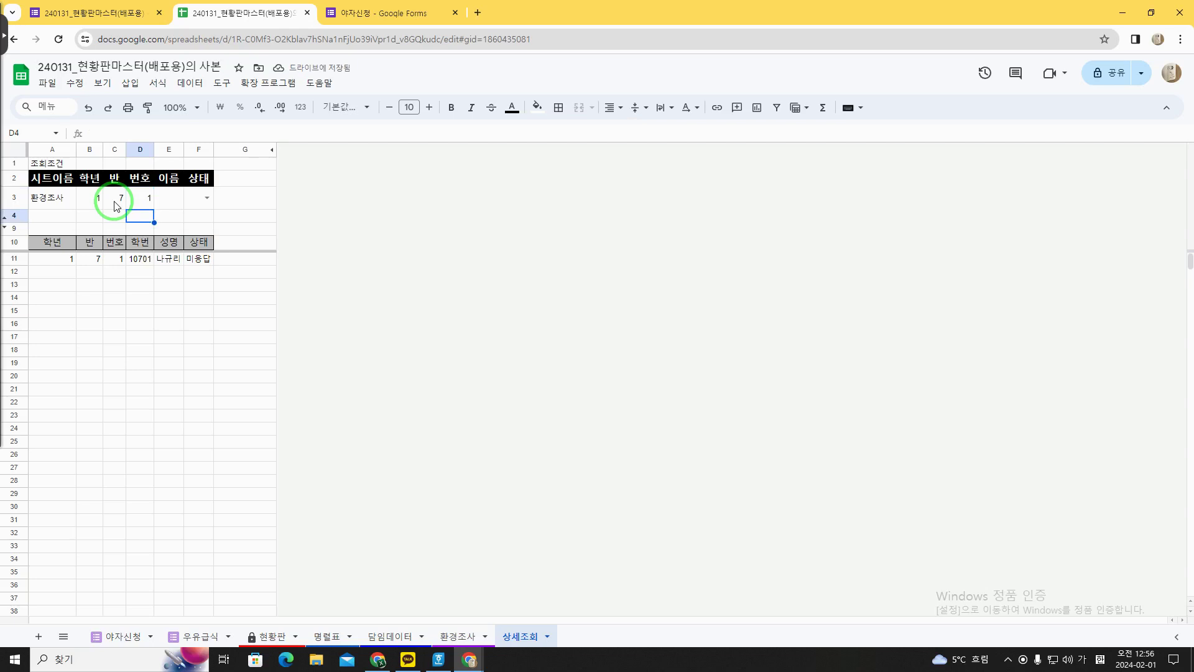
# Remove the class condition from C3 while keeping the grade and 번호 conditions
pyautogui.press('Up')
pyautogui.press('Up')
pyautogui.press('Up')
pyautogui.press('Up')
pyautogui.press('Left')
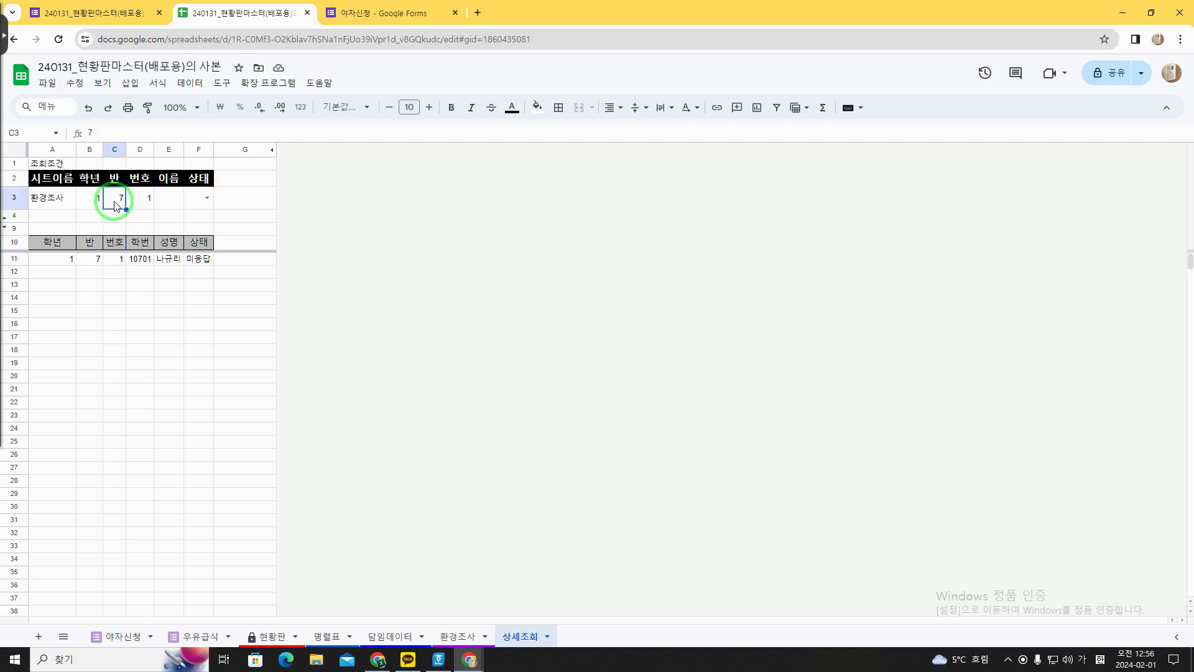
pyautogui.press('Delete')
pyautogui.press('Right')
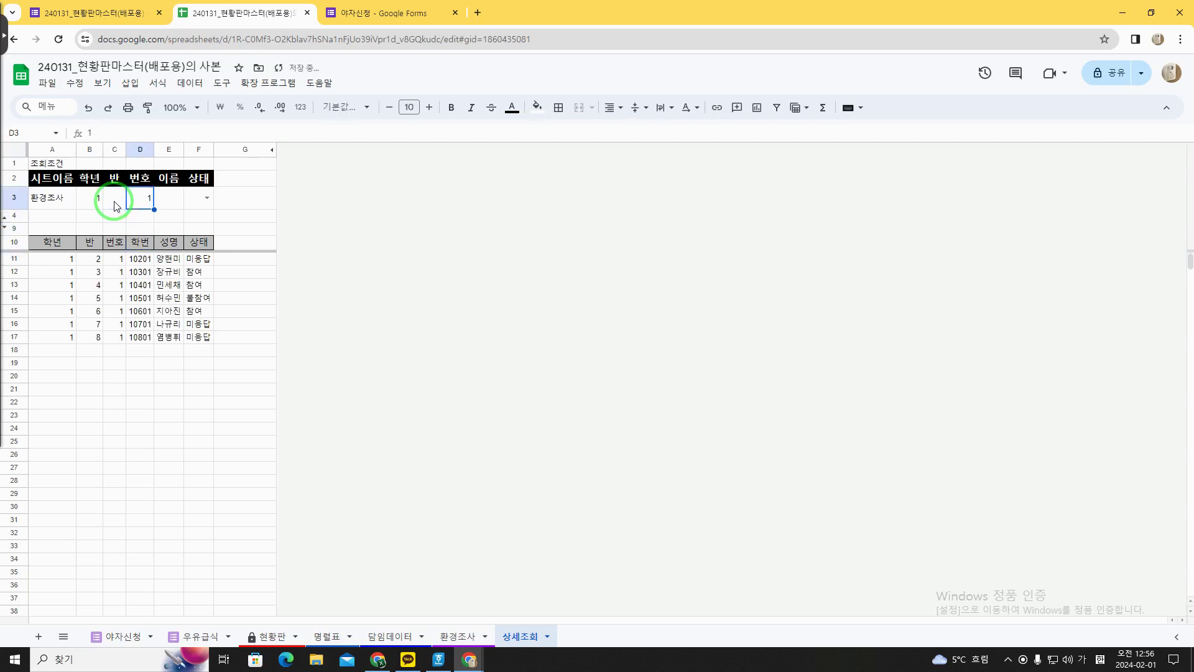
# Clear the grade condition in B3 and the 번호 condition in D3
pyautogui.press('Left')
pyautogui.press('Left')
pyautogui.press('Delete')
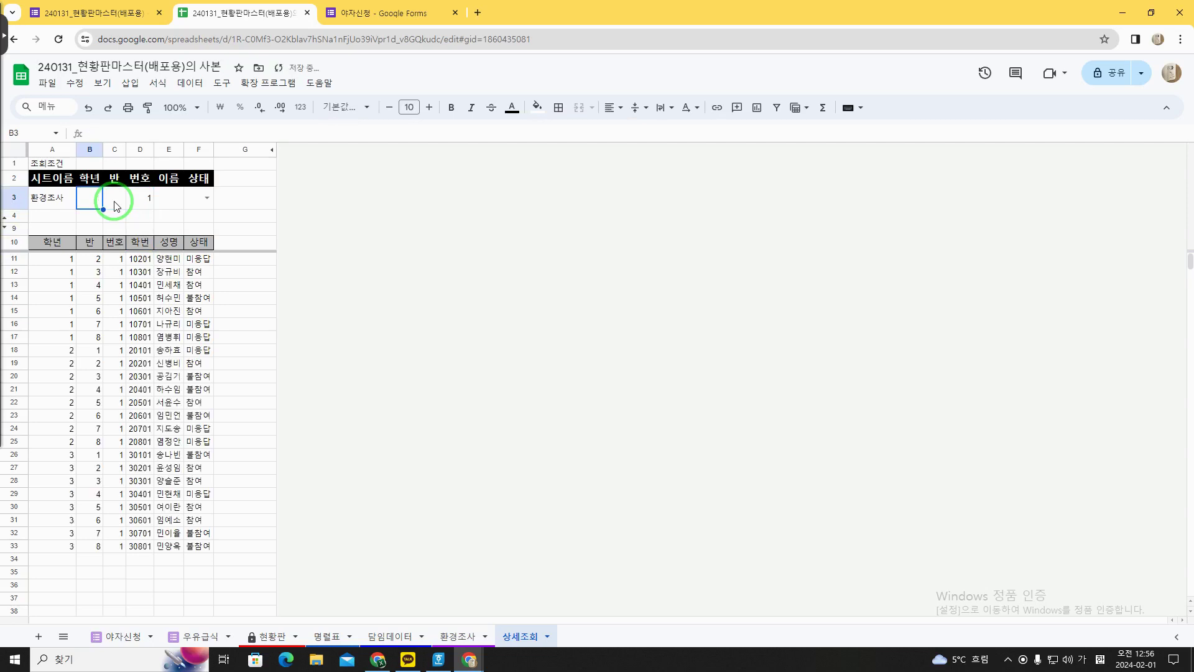
pyautogui.press('Right')
pyautogui.press('Right')
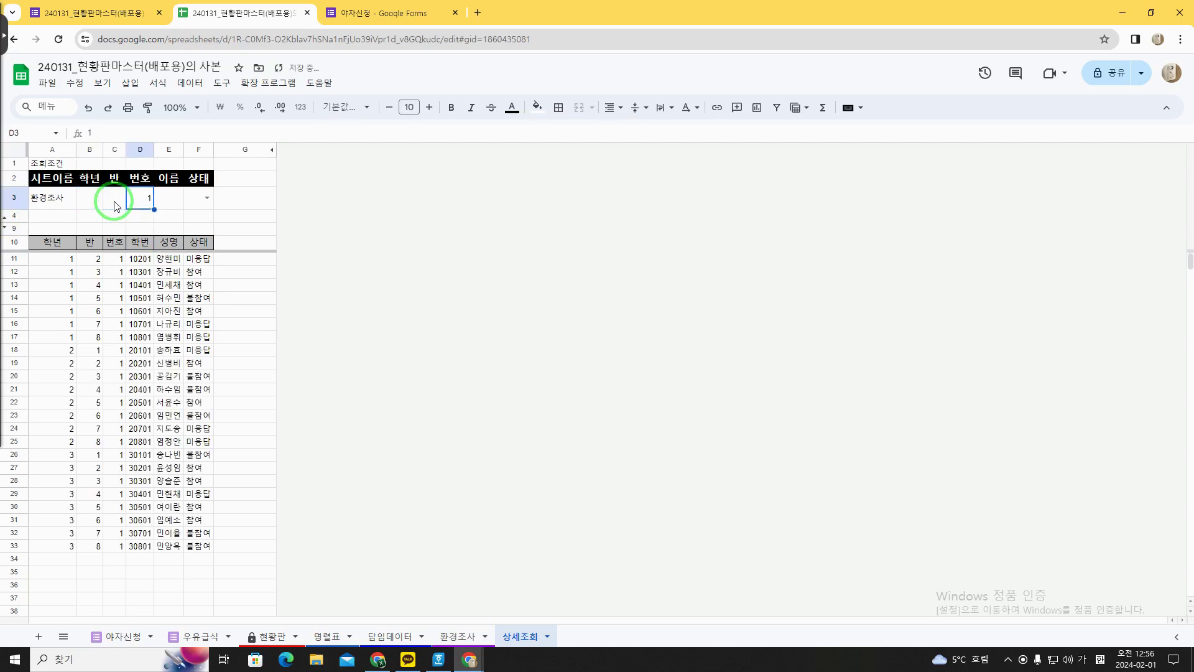
pyautogui.press('Delete')
pyautogui.press('Left')
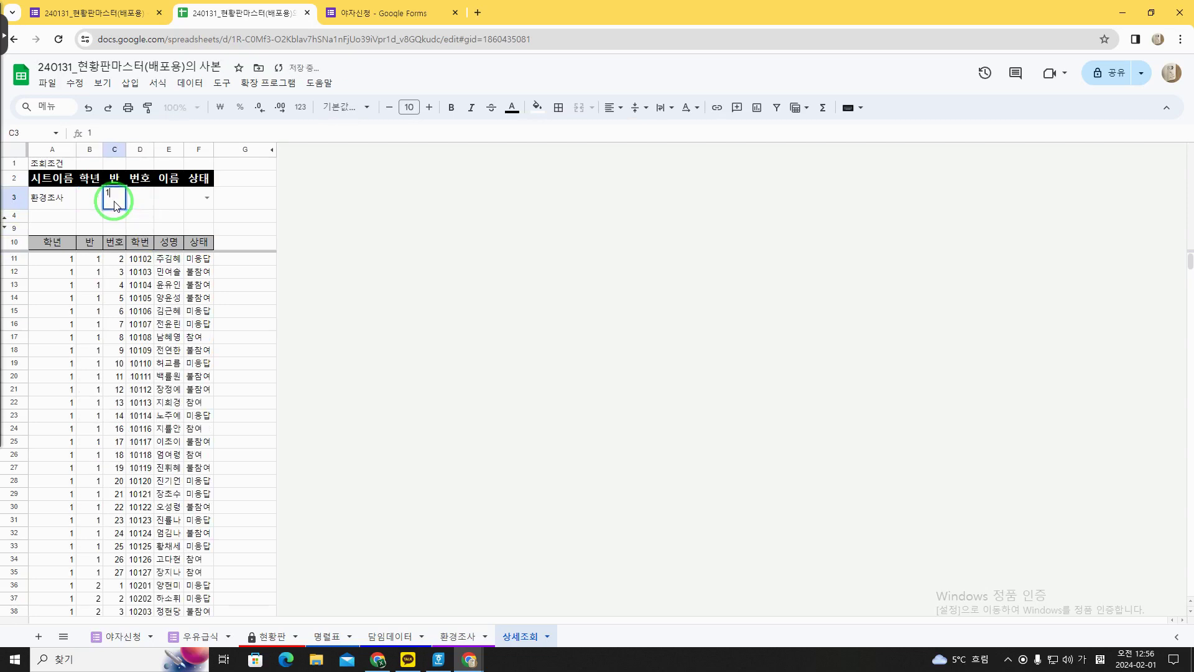
pyautogui.write('1')
pyautogui.click(115, 205)
pyautogui.press('Right')
pyautogui.press('Right')
pyautogui.press('Right')
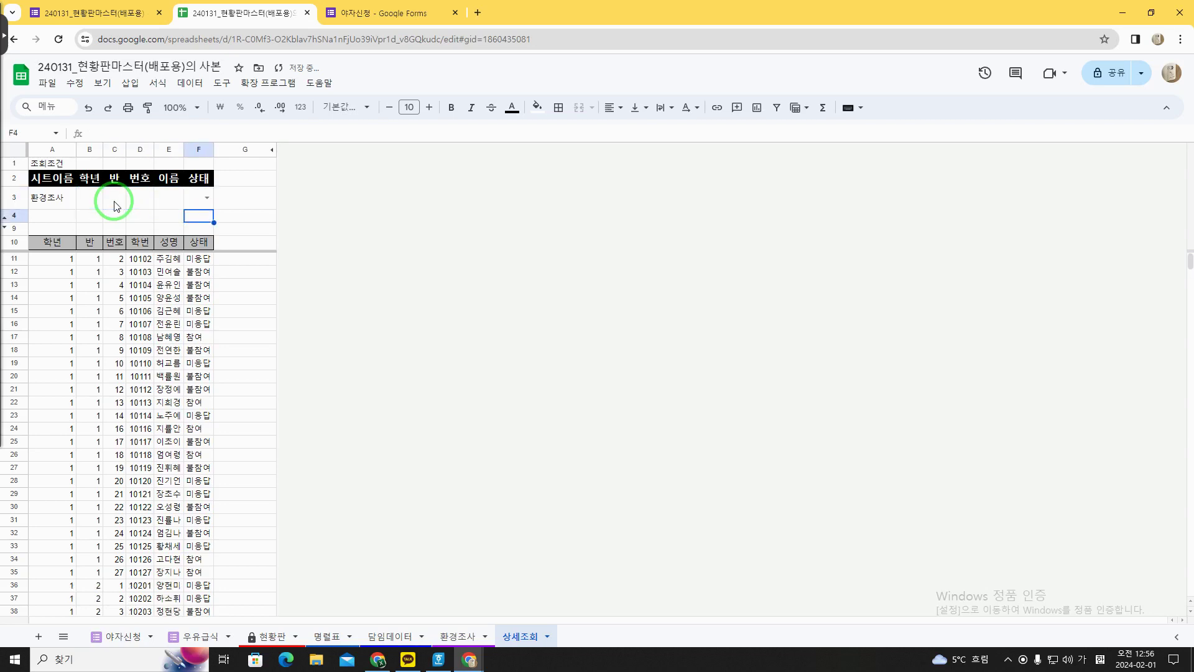
# Filter the lookup by status in F3, first with 미응답 and finally with 참여
pyautogui.click(185, 209)
pyautogui.click(206, 198)
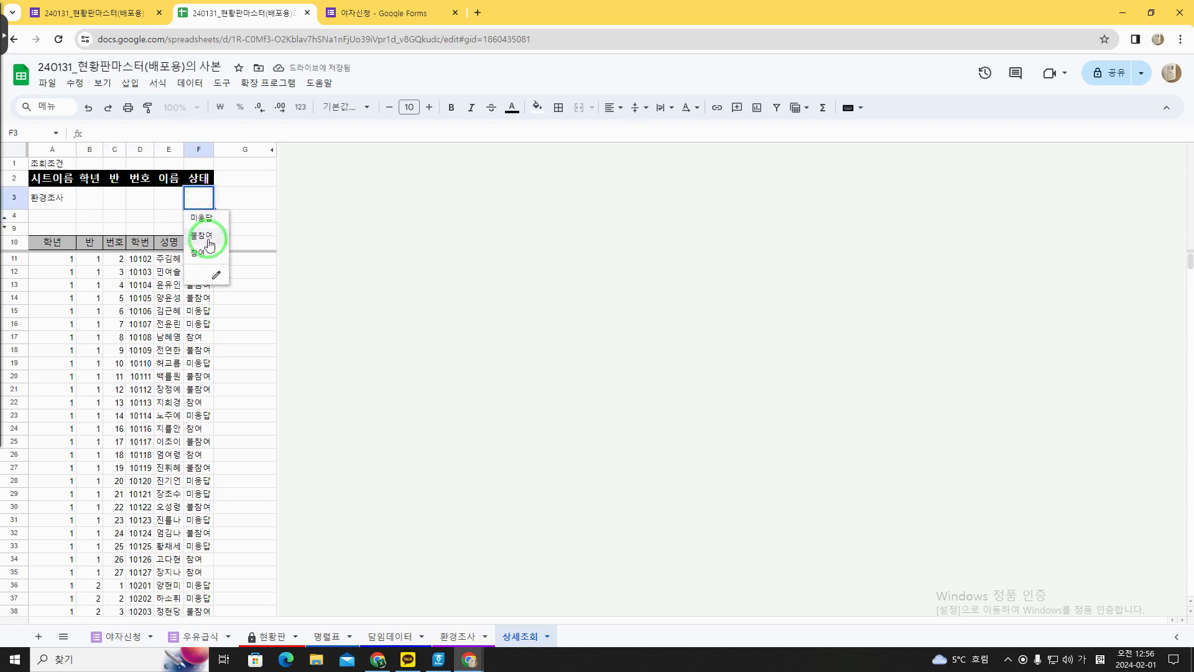
pyautogui.click(211, 222)
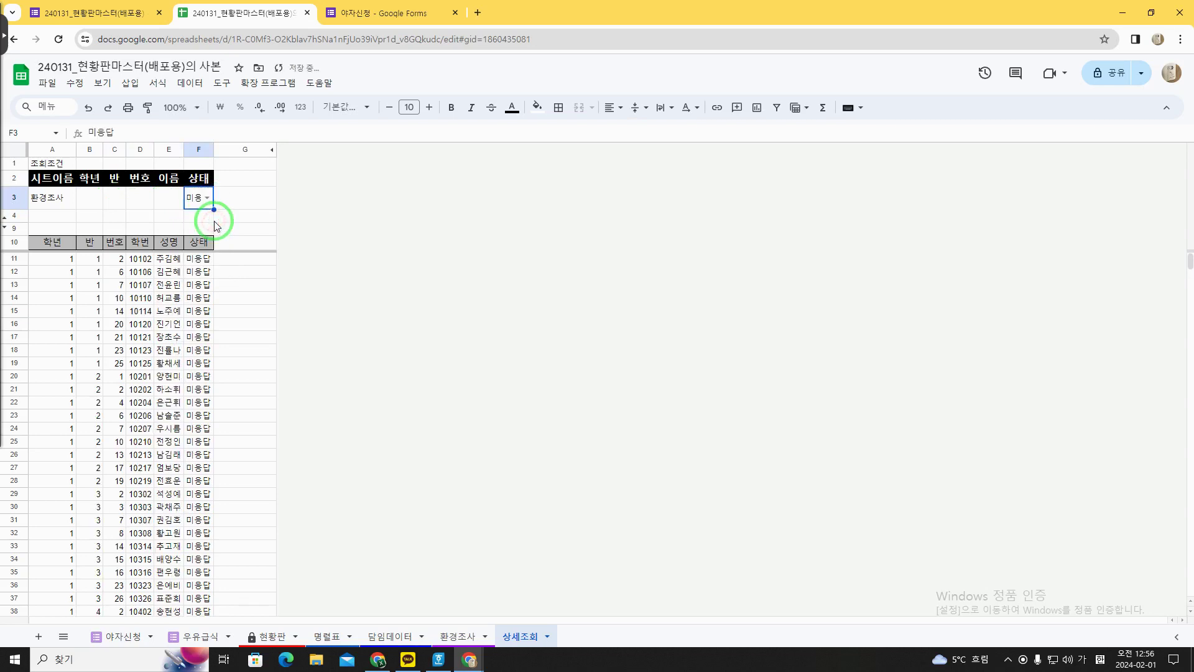
pyautogui.click(206, 210)
pyautogui.click(214, 245)
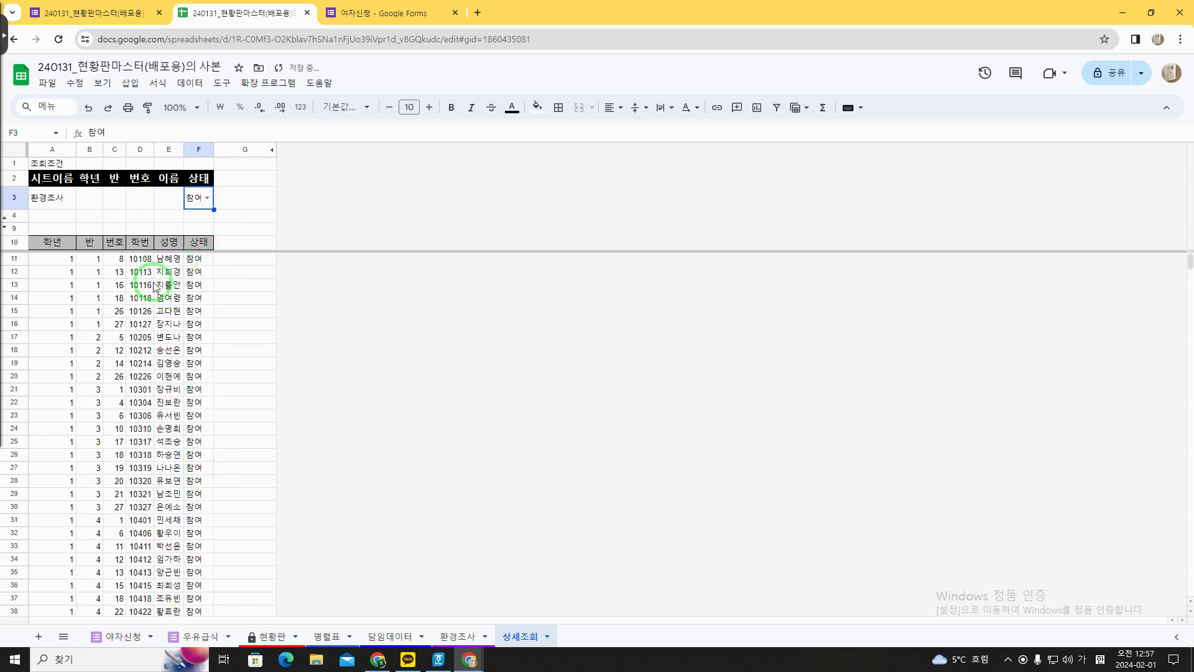
# Restrict the 참여 records to grade 2, class 2 in B3 and C3
pyautogui.scroll(1, 146, 280)
pyautogui.click(87, 196)
pyautogui.write('2')
pyautogui.press('Tab')
pyautogui.write('2')
pyautogui.press('Tab')
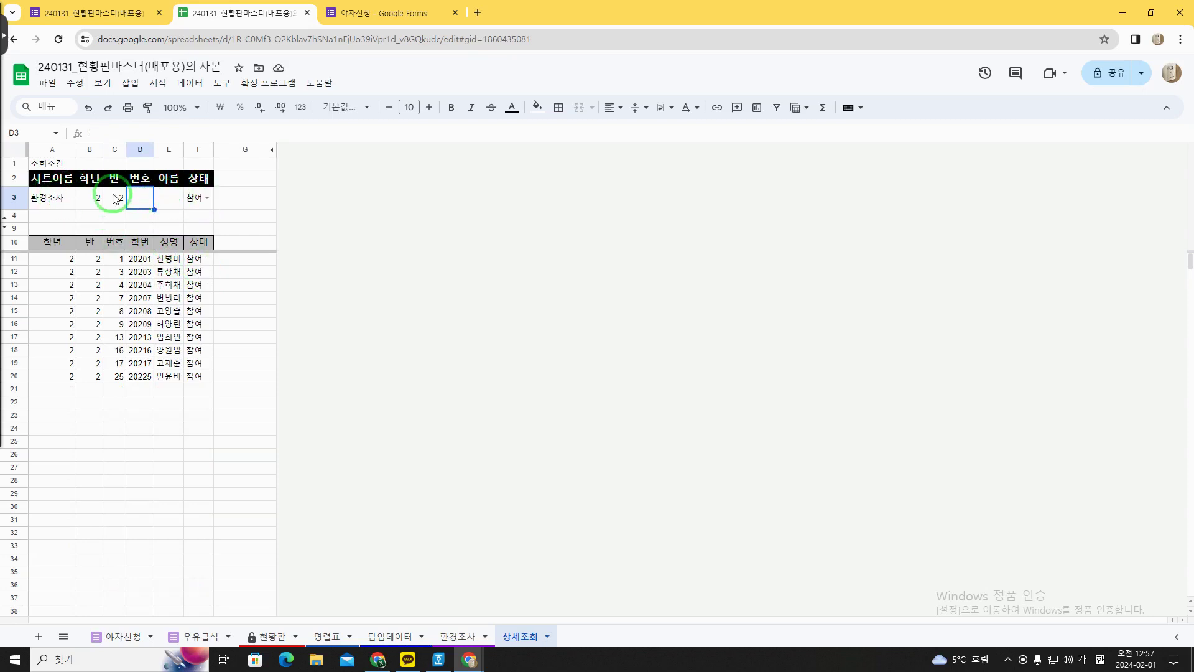
# Change the sheet name condition in A3 to 우유급식
pyautogui.click(72, 207)
pyautogui.write('우유급식')
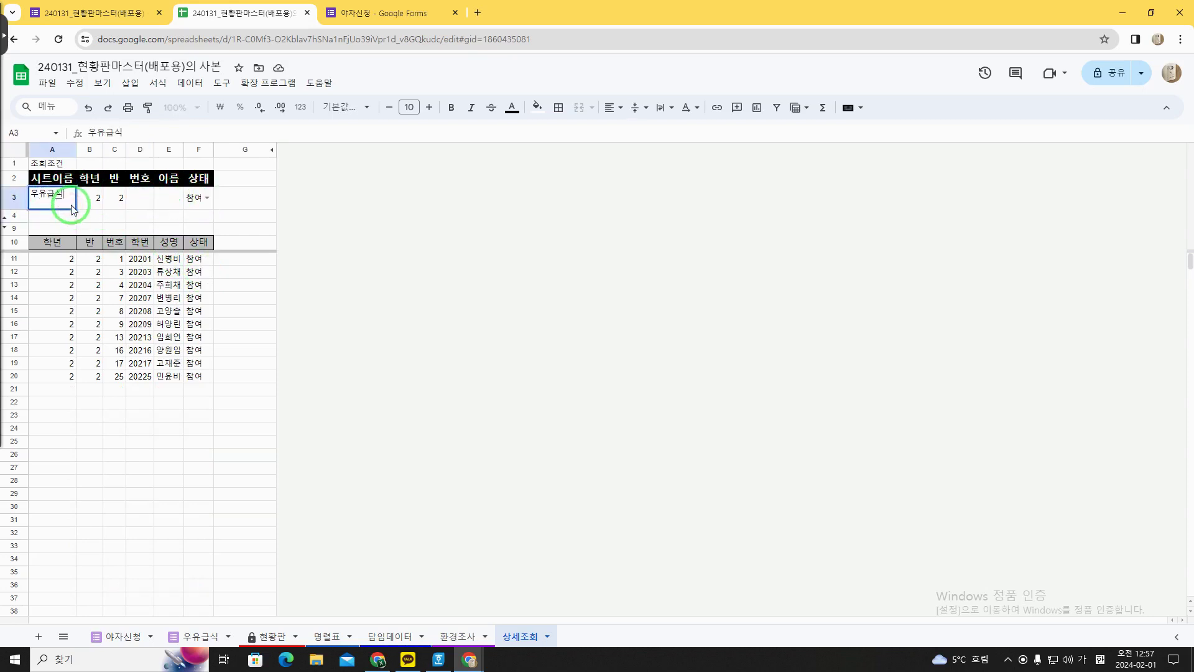
pyautogui.press('Return')
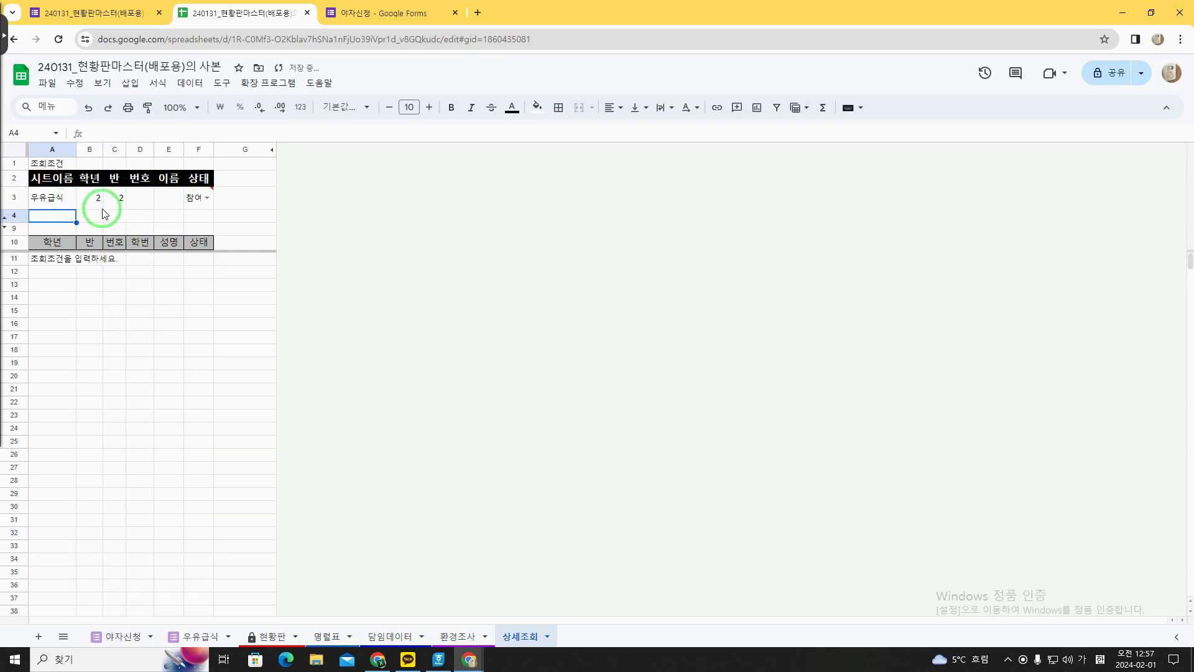
# Clear the lookup conditions in B3:F3 for the 우유급식 sheet and filter the status in F3 by 초코우유
pyautogui.click(187, 204)
pyautogui.moveTo(90, 197); pyautogui.dragTo(186, 195)
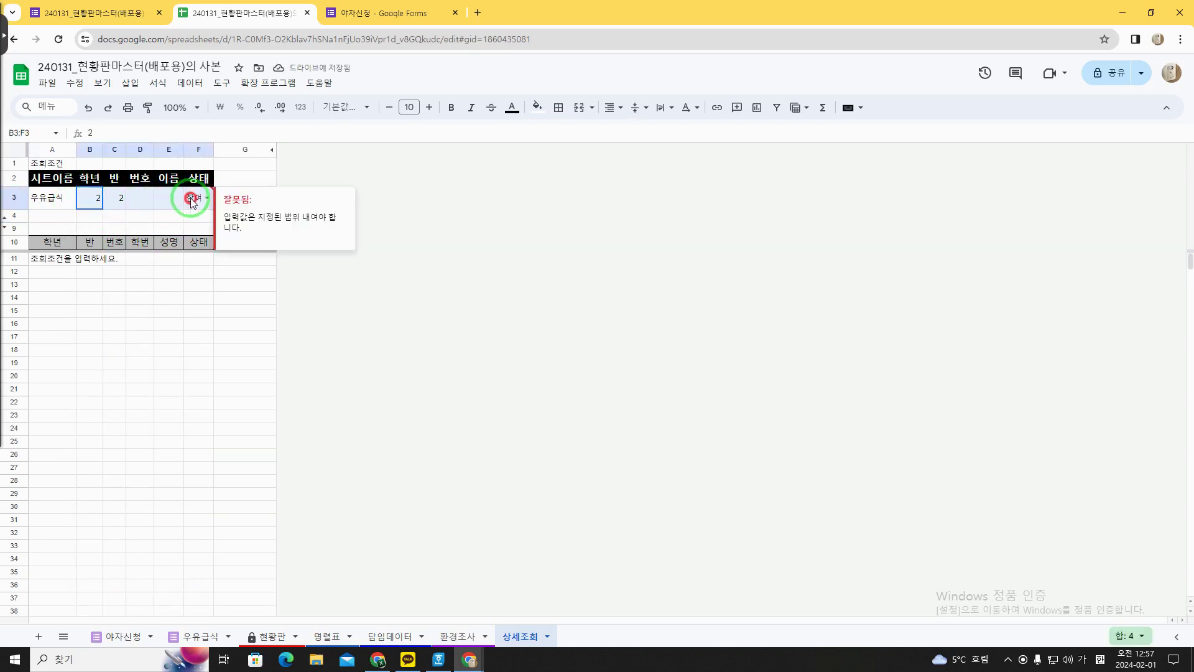
pyautogui.press('Delete')
pyautogui.click(143, 199)
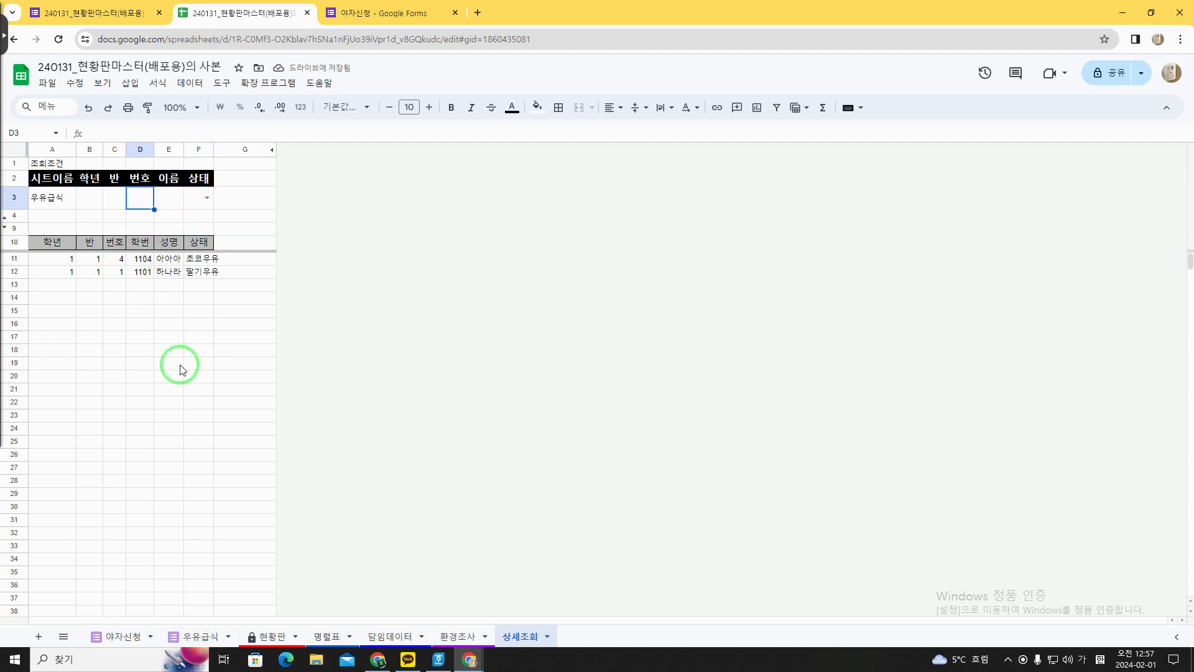
pyautogui.click(212, 199)
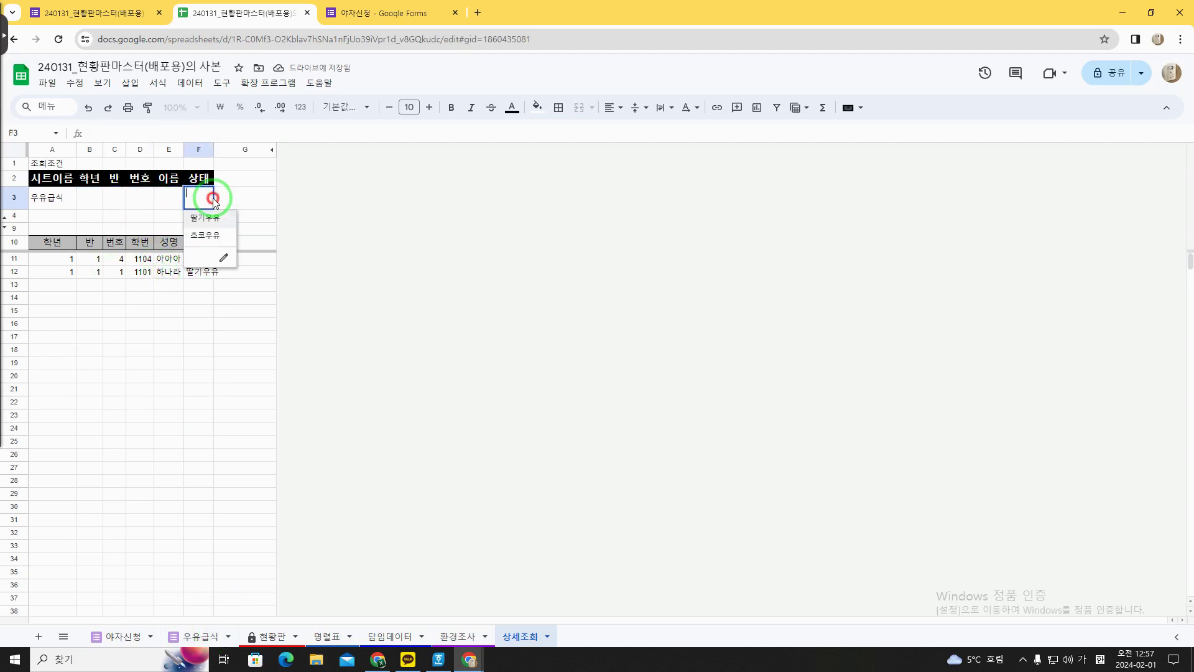
pyautogui.click(212, 235)
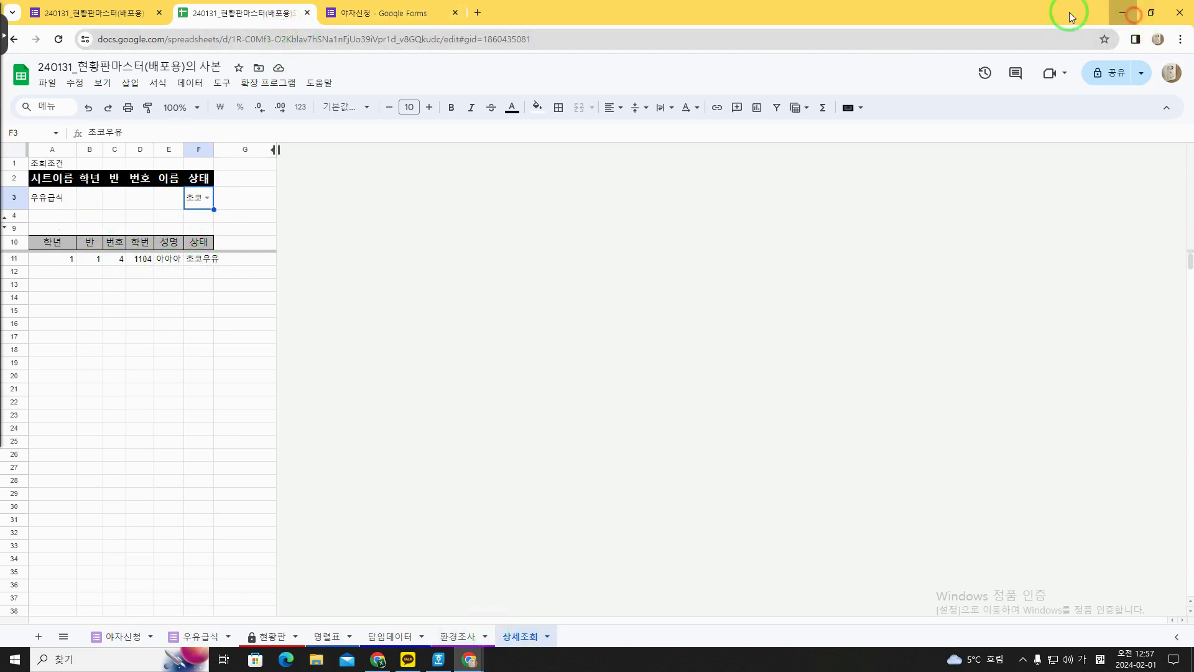
# Switch to the Naver blog post and review its numbered setup instructions, focusing on closing items 7 and 8
pyautogui.click(1123, 12)
pyautogui.moveTo(302, 27); pyautogui.dragTo(431, 3)
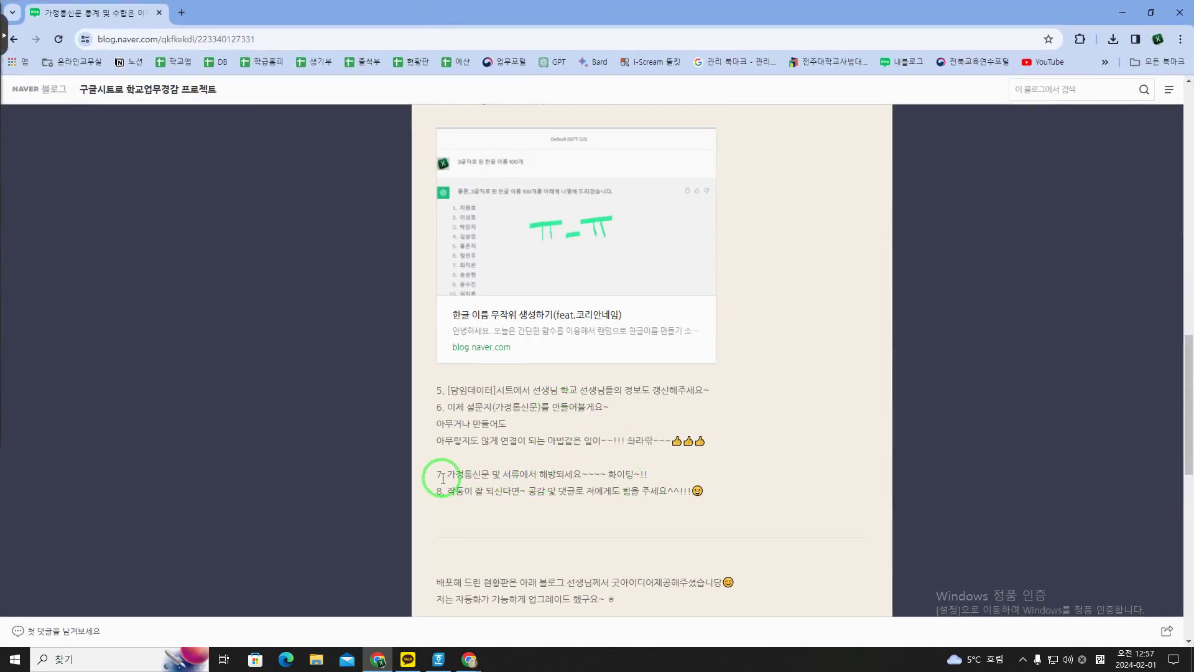
pyautogui.moveTo(443, 478); pyautogui.dragTo(519, 478)
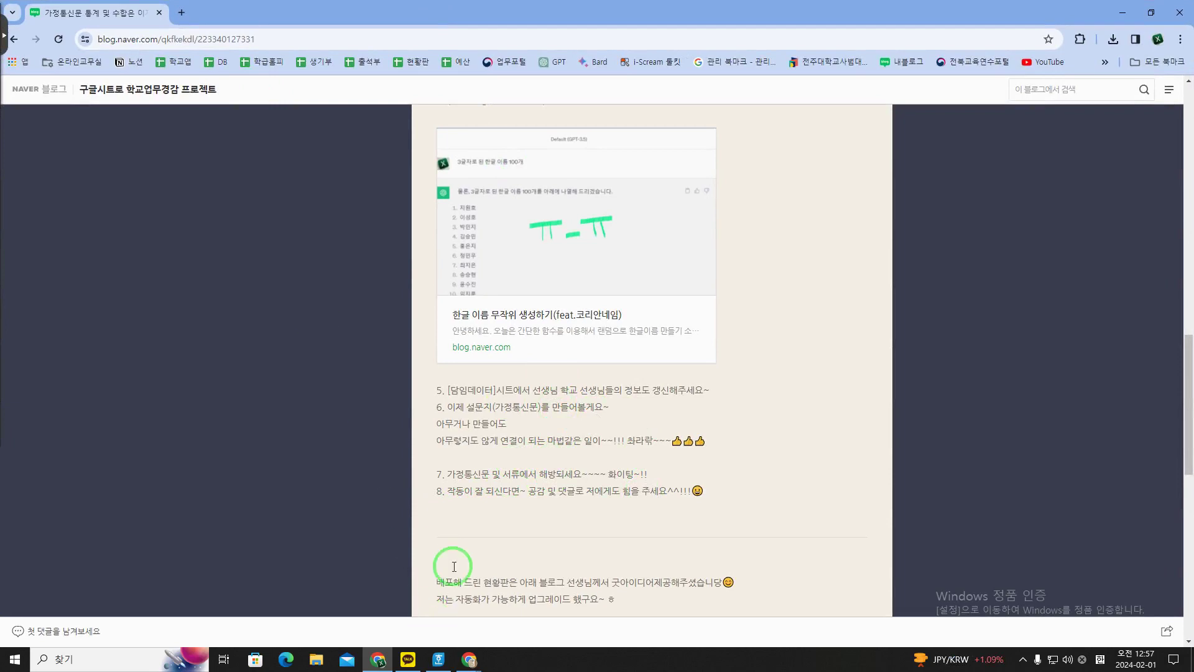
pyautogui.click(445, 481)
pyautogui.moveTo(445, 480); pyautogui.dragTo(656, 480)
pyautogui.click(654, 480)
pyautogui.scroll(7, 655, 480)
pyautogui.scroll(1, 656, 481)
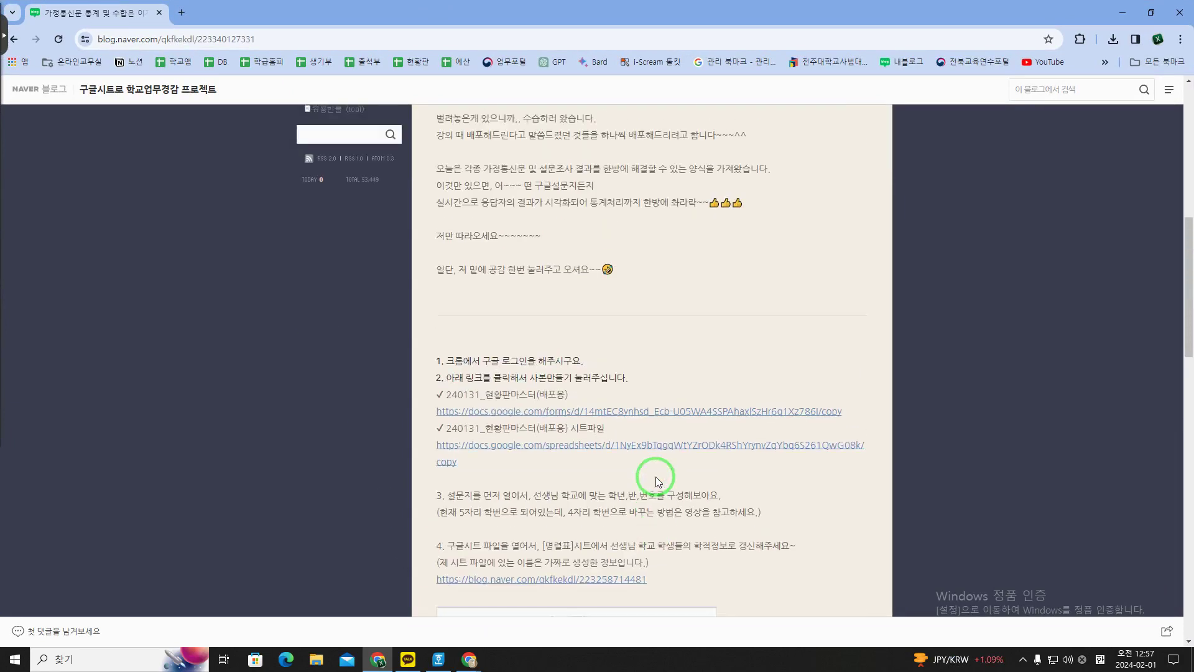
pyautogui.scroll(-10, 655, 480)
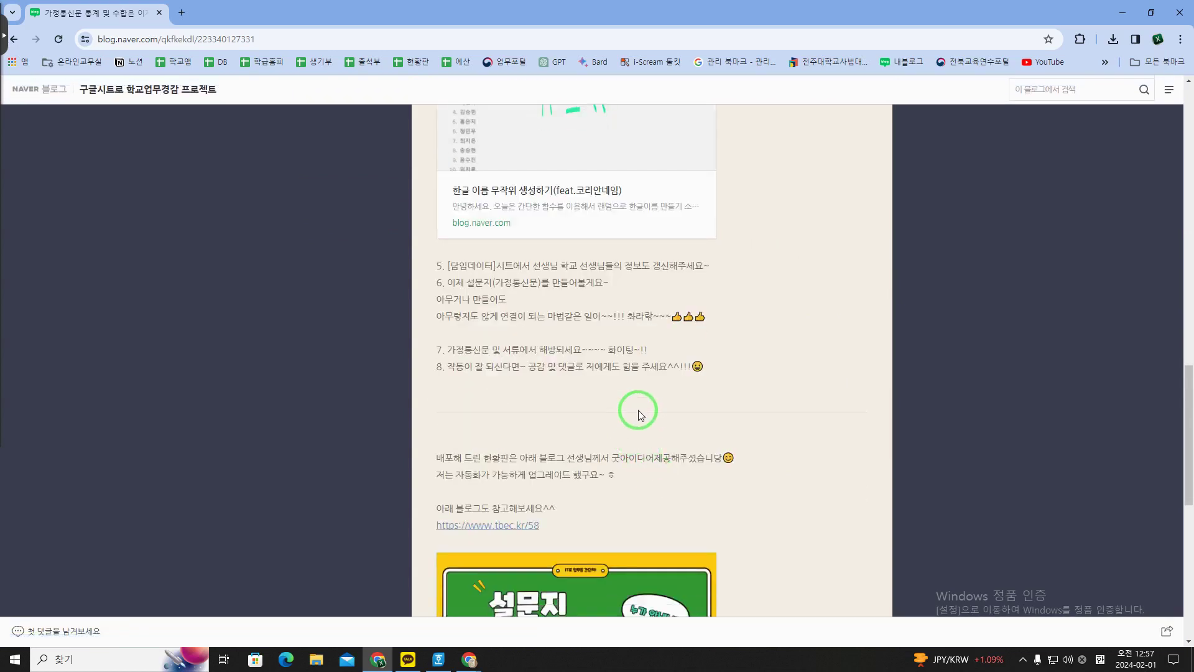
pyautogui.moveTo(650, 350); pyautogui.dragTo(610, 350)
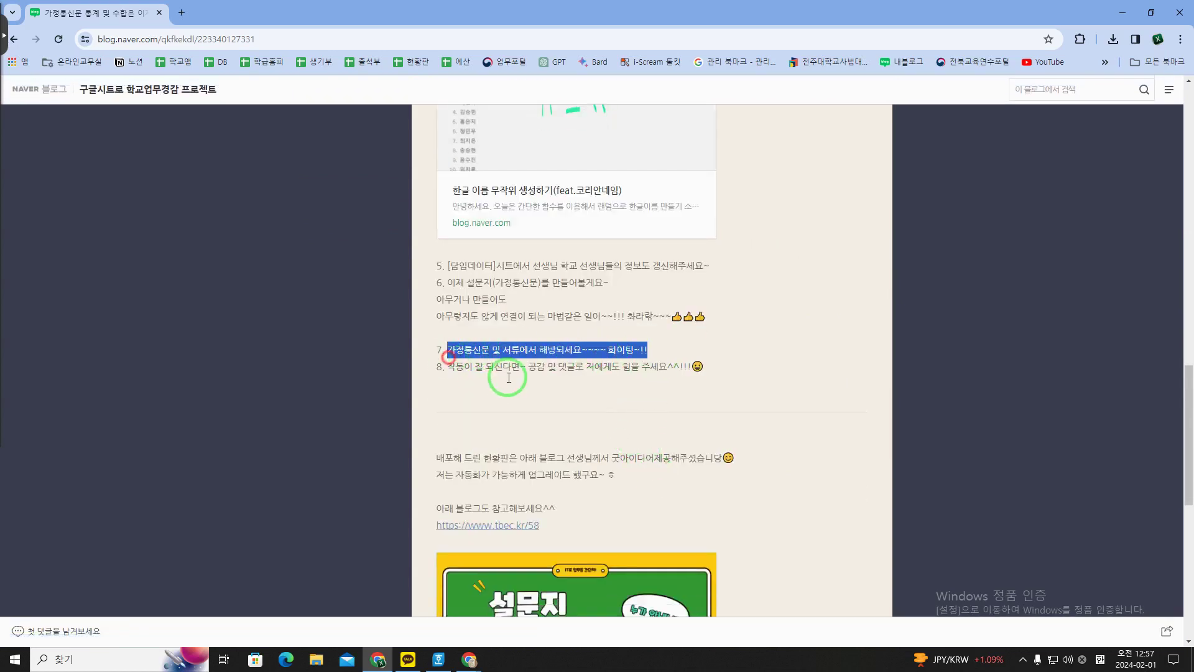
pyautogui.click(525, 390)
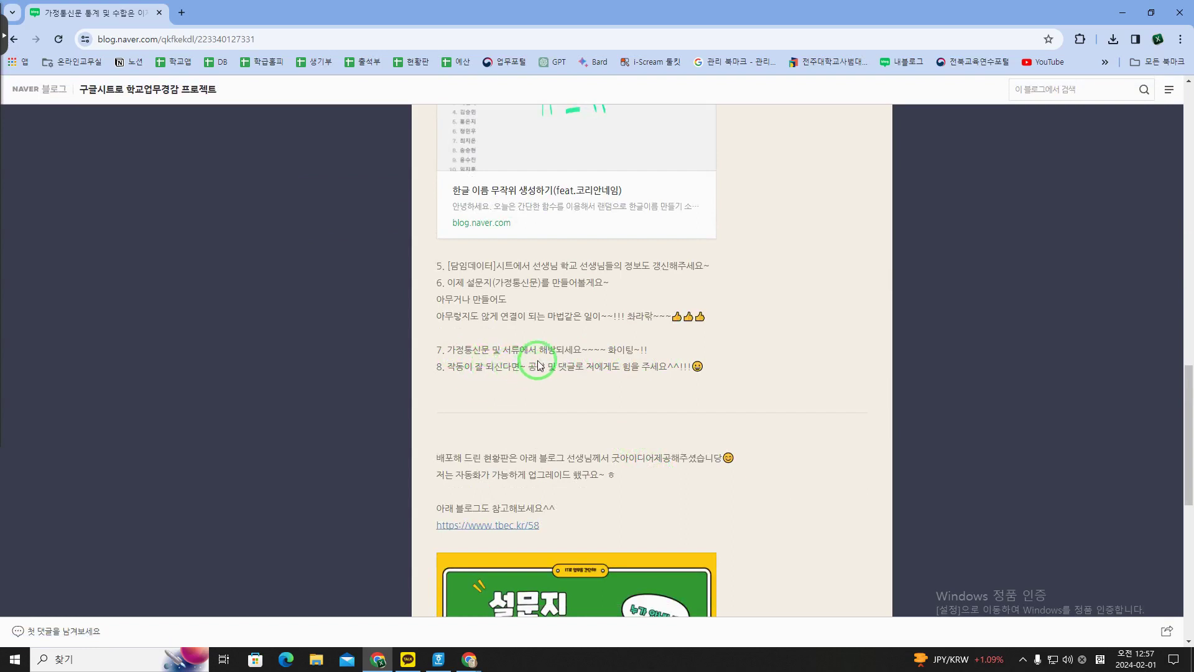
# Examine the rest of the blog post, from the 현황판 idea credit and reference blog link to the comment area
pyautogui.scroll(-1, 539, 366)
pyautogui.scroll(-1, 539, 365)
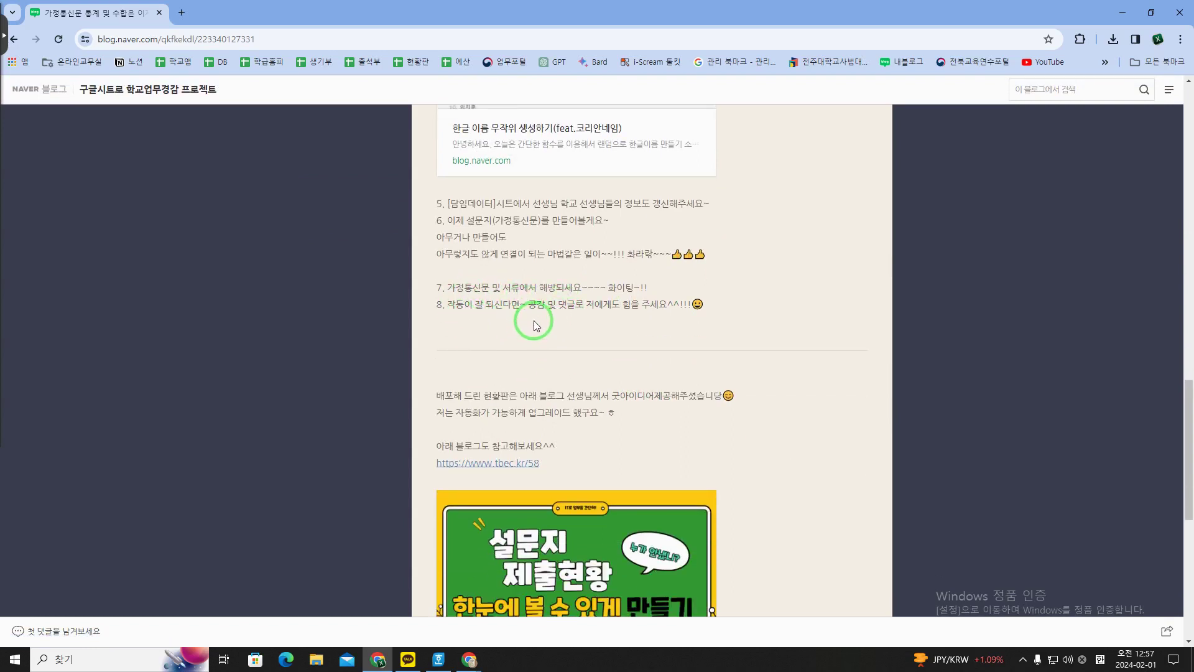
pyautogui.scroll(-3, 573, 322)
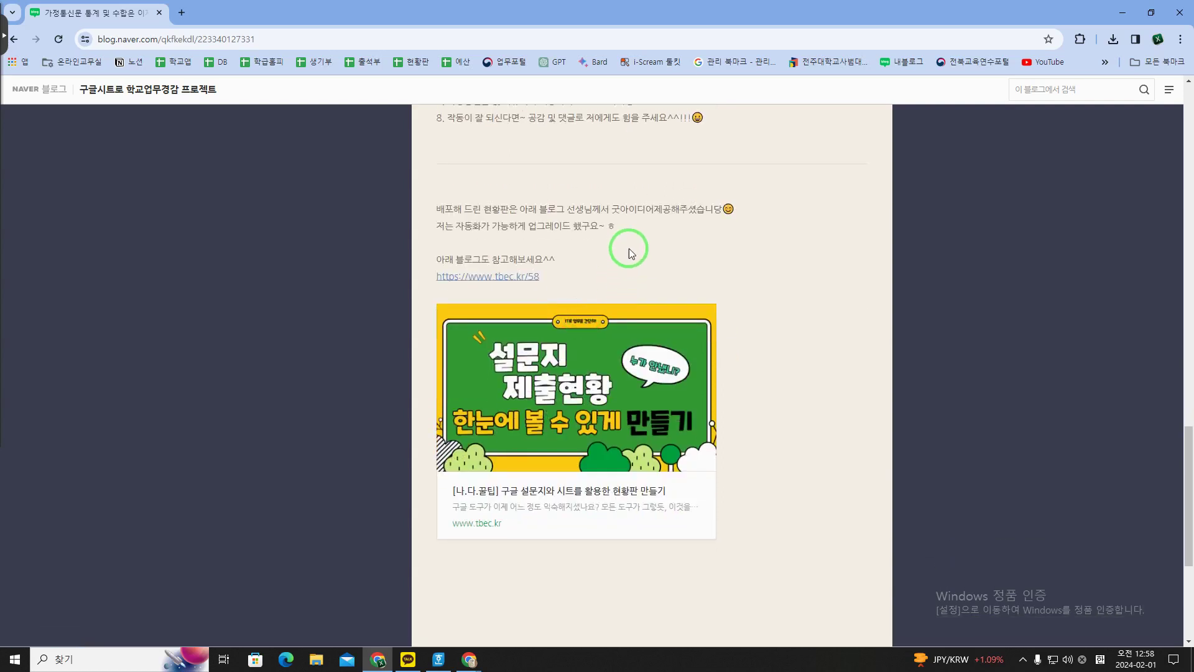
pyautogui.scroll(-5, 629, 261)
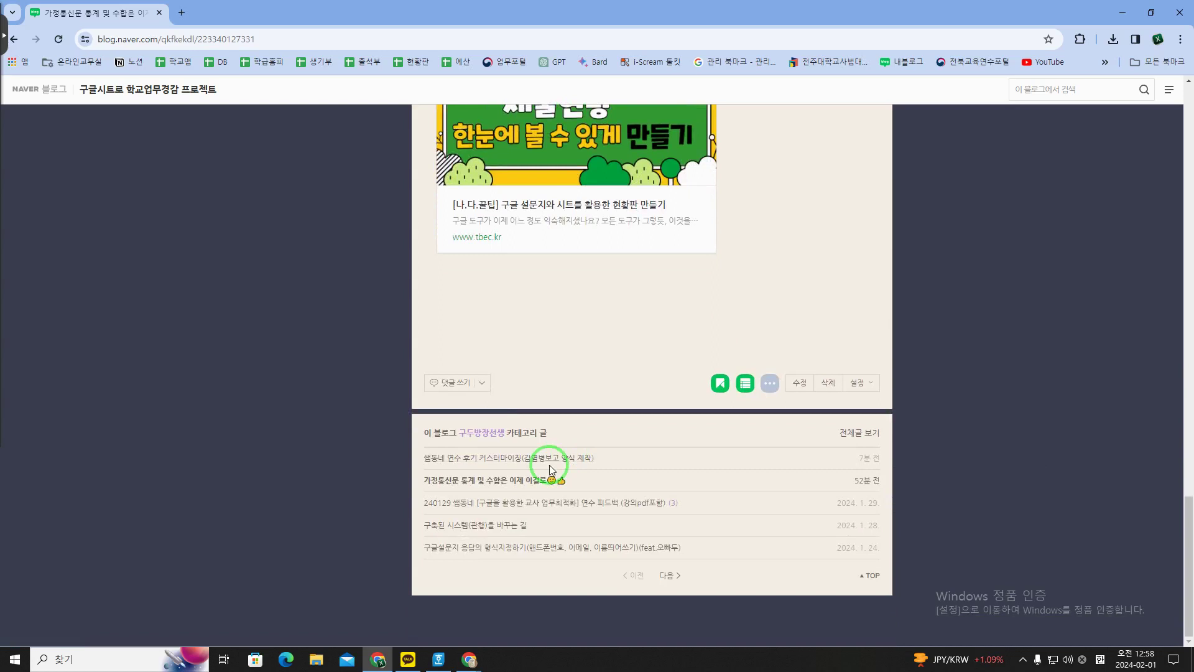